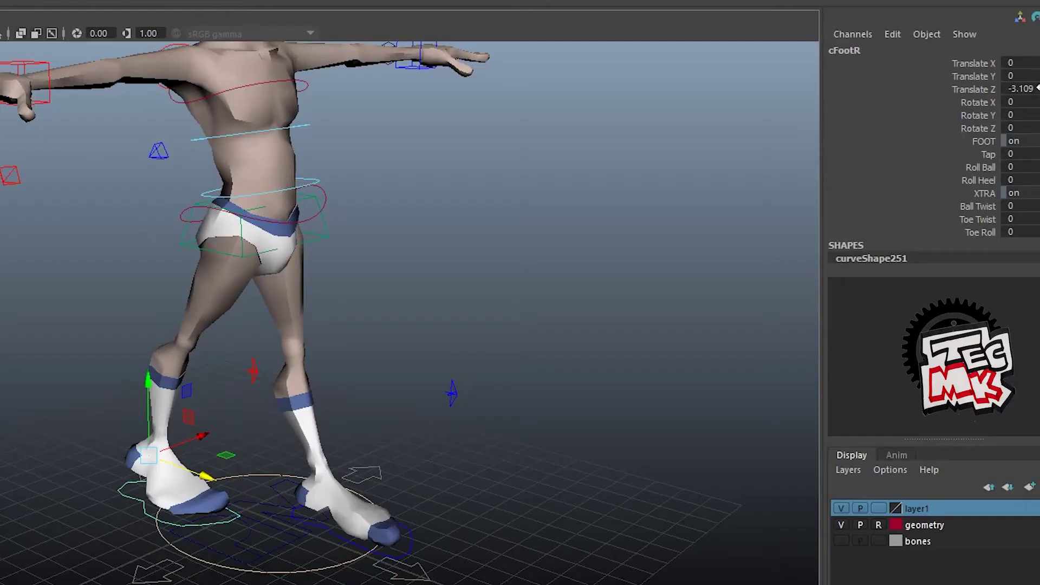
Set Translate Z to -2 on the right foot control and to 2 on the left foot control
double_click(1037, 89)
type("-2")
key("Return")
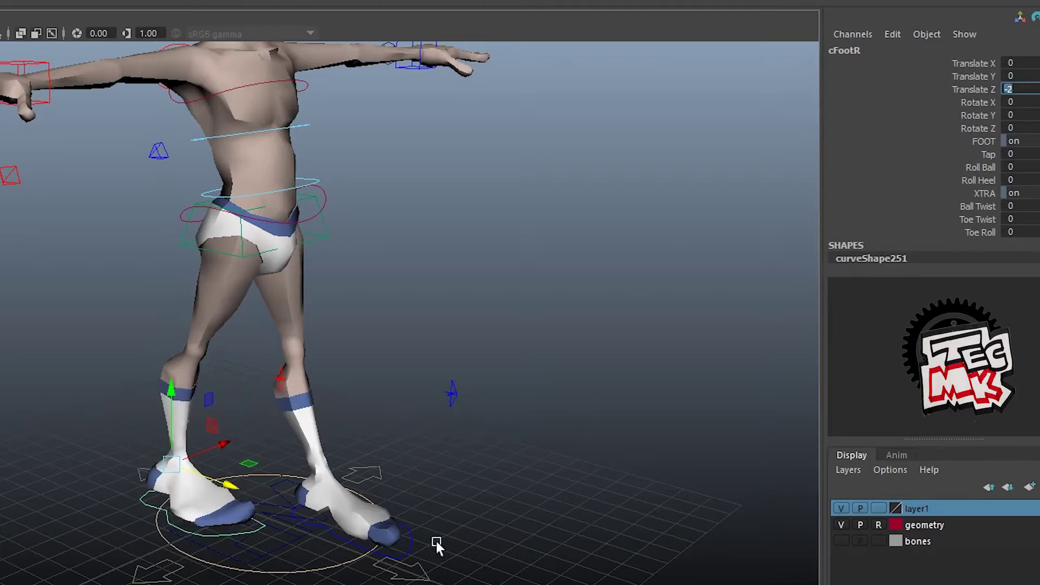
left_click(411, 547)
double_click(1036, 88)
type("2")
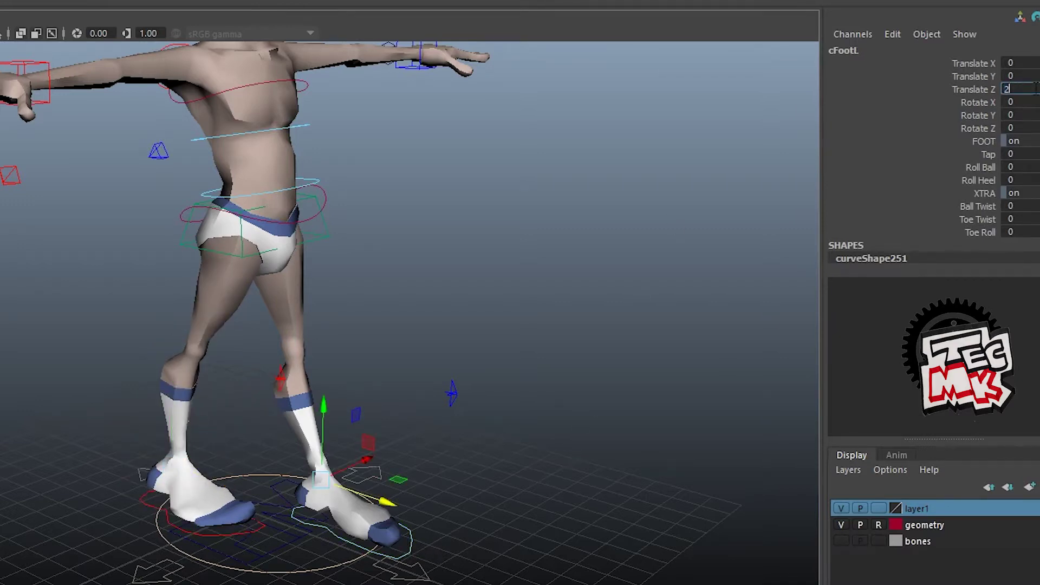
key("Return")
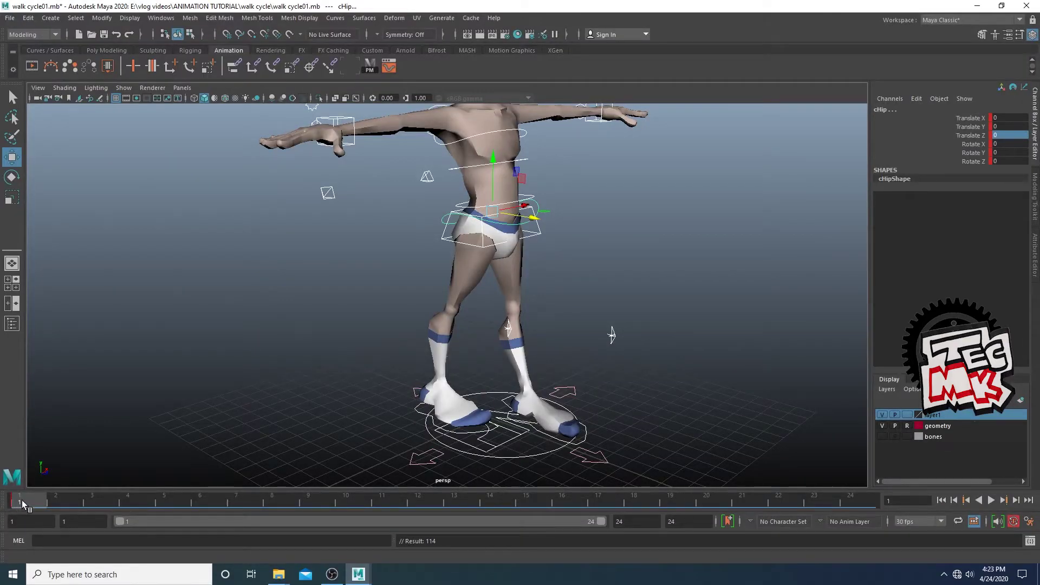
Copy the keyed pose of all rig controls from frame 1 to frame 24 and play the animation
left_click_drag(22, 499, 884, 526)
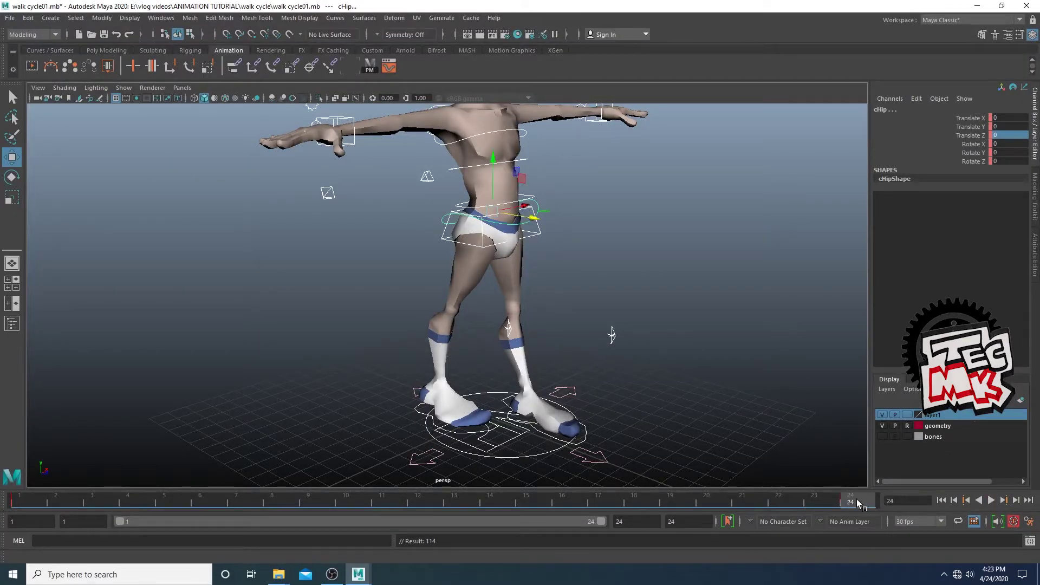
key("alt+v")
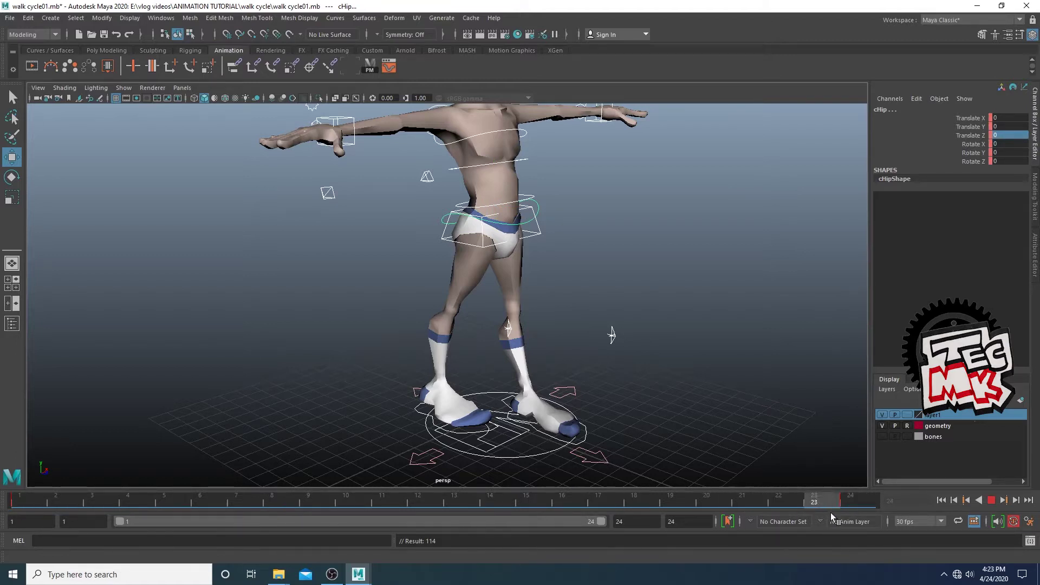
key("alt+v")
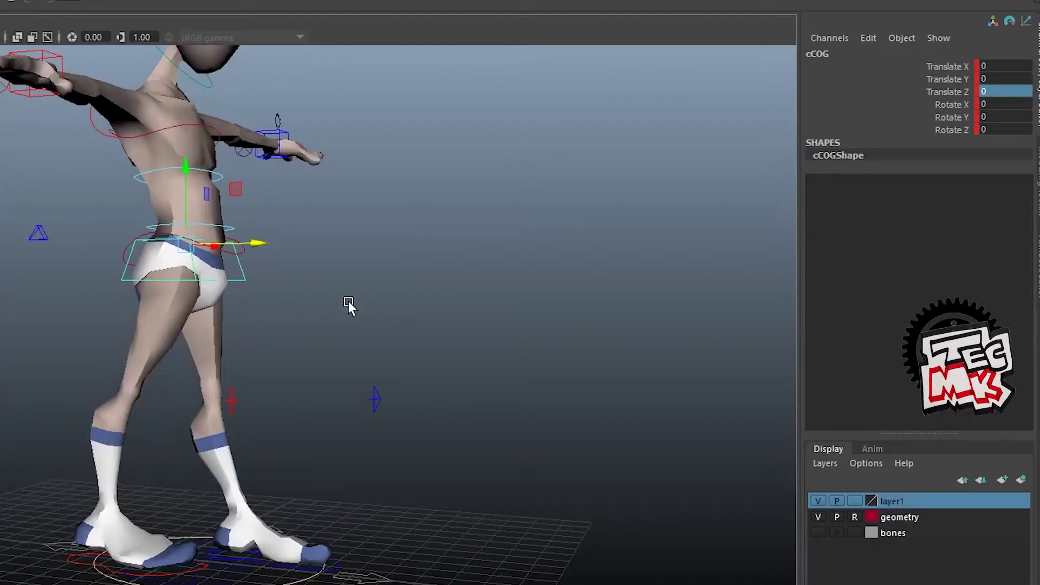
Lower the COG control by setting its Translate Y to -0.5, and play the animation
left_click_drag(348, 301, 341, 319, "alt")
left_click_drag(190, 379, 198, 416, "alt")
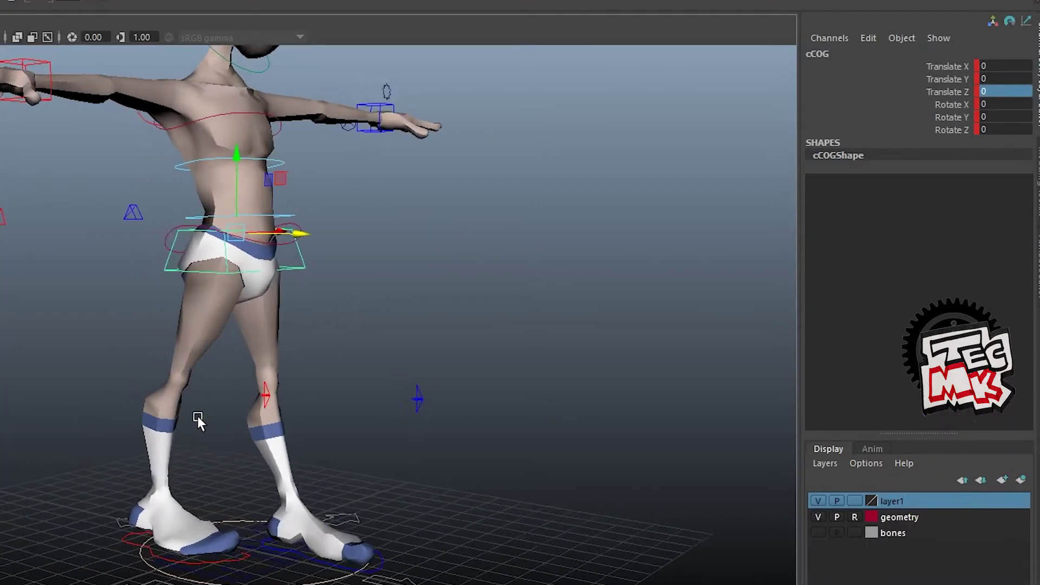
left_click_drag(242, 152, 242, 176)
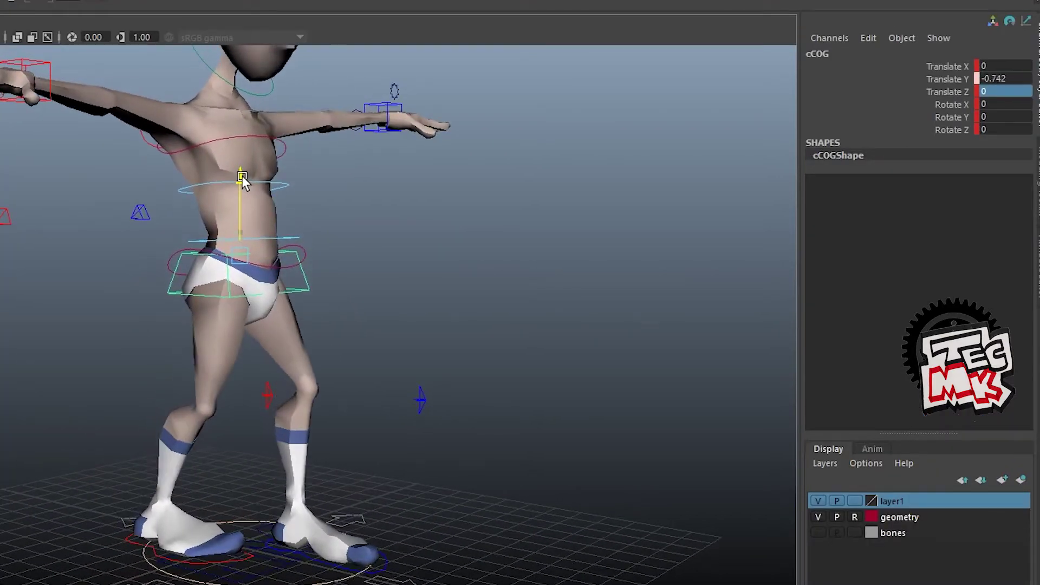
left_click_drag(397, 265, 379, 320, "alt")
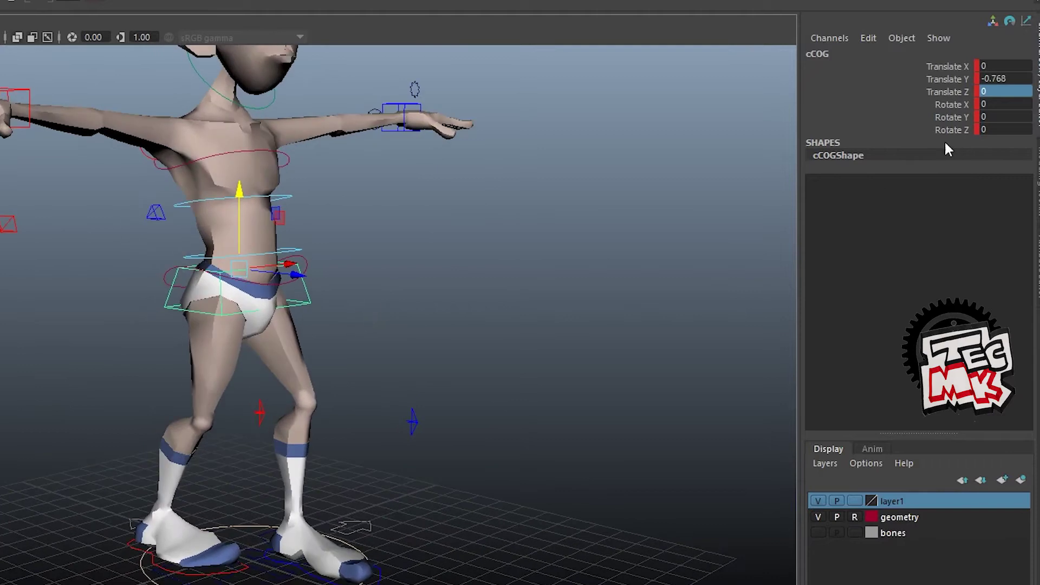
left_click(1018, 79)
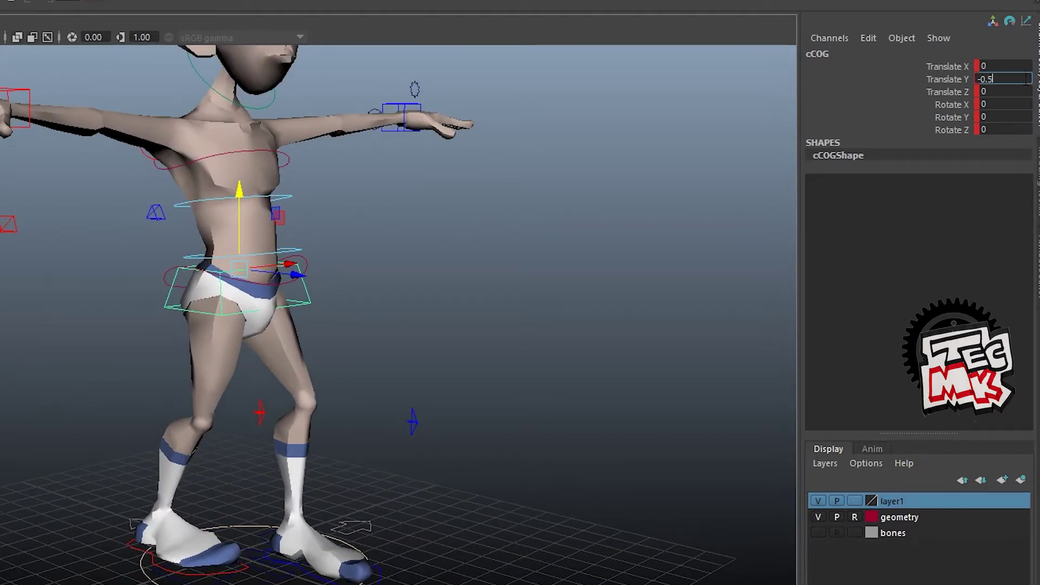
key("Return")
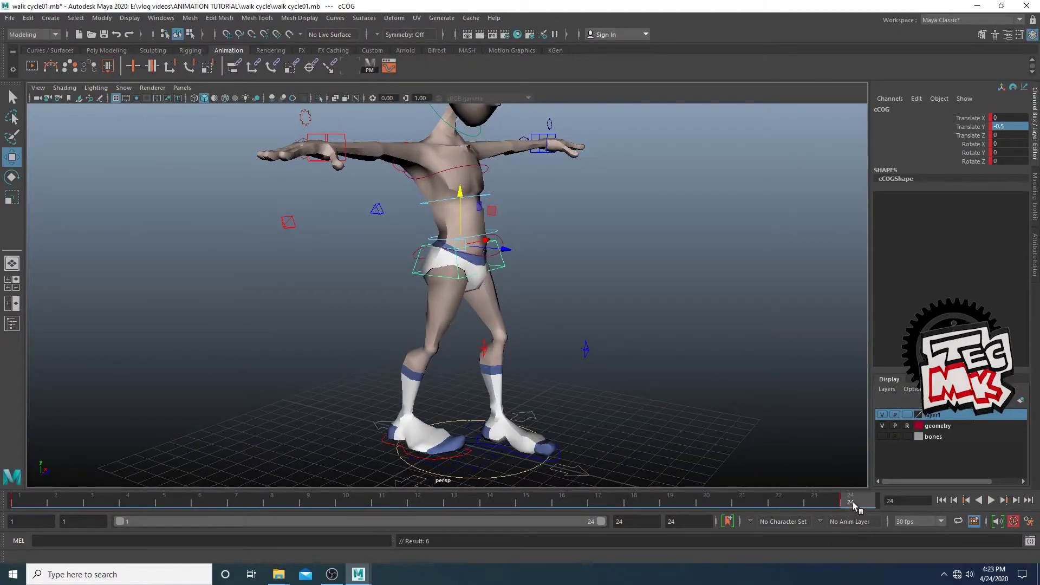
key("alt+v")
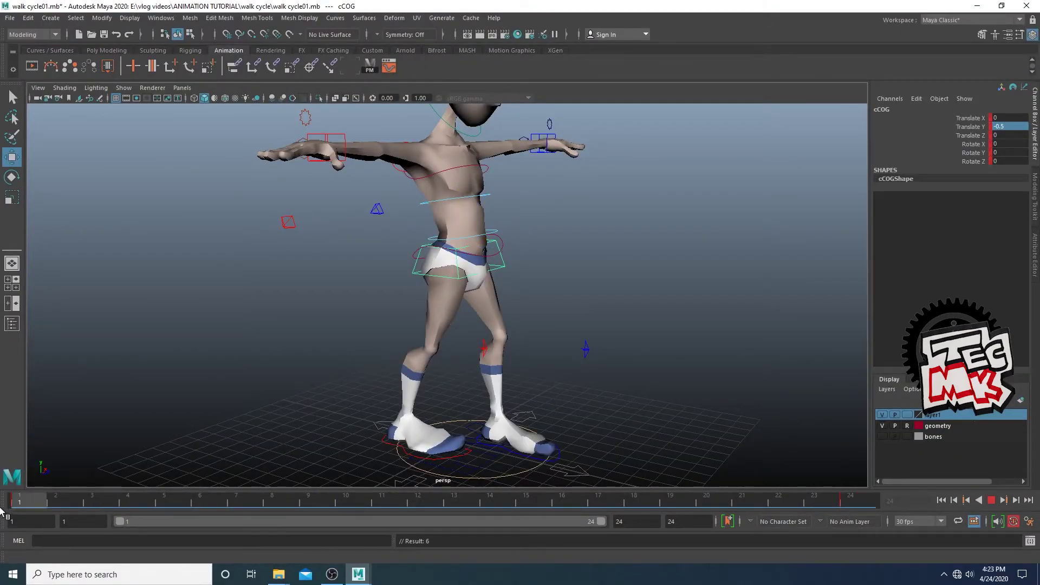
Go to frame 12, select all rig controls and set a key on them
left_click(333, 508)
left_click_drag(416, 506, 415, 505)
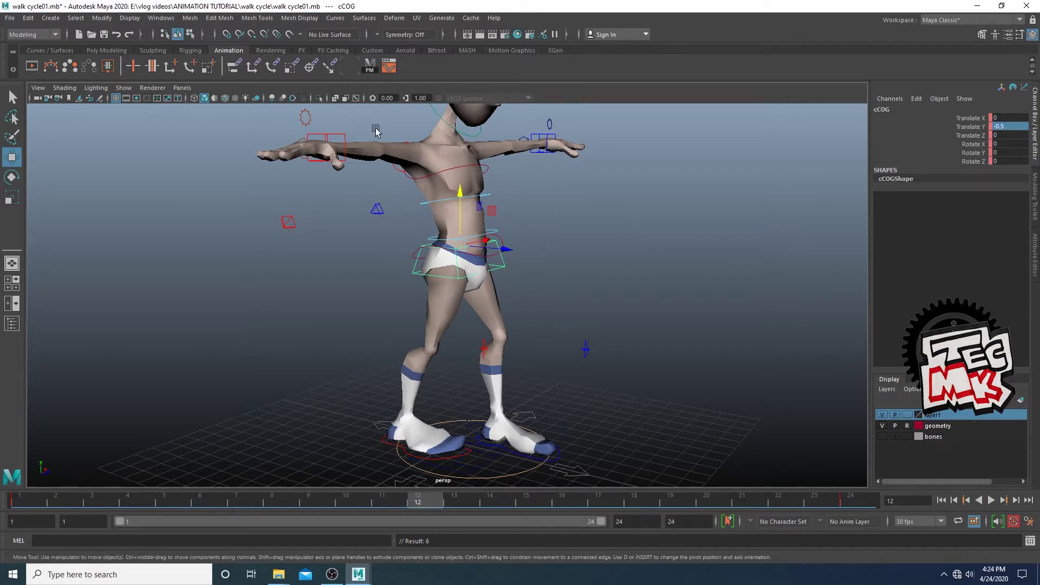
left_click(369, 65)
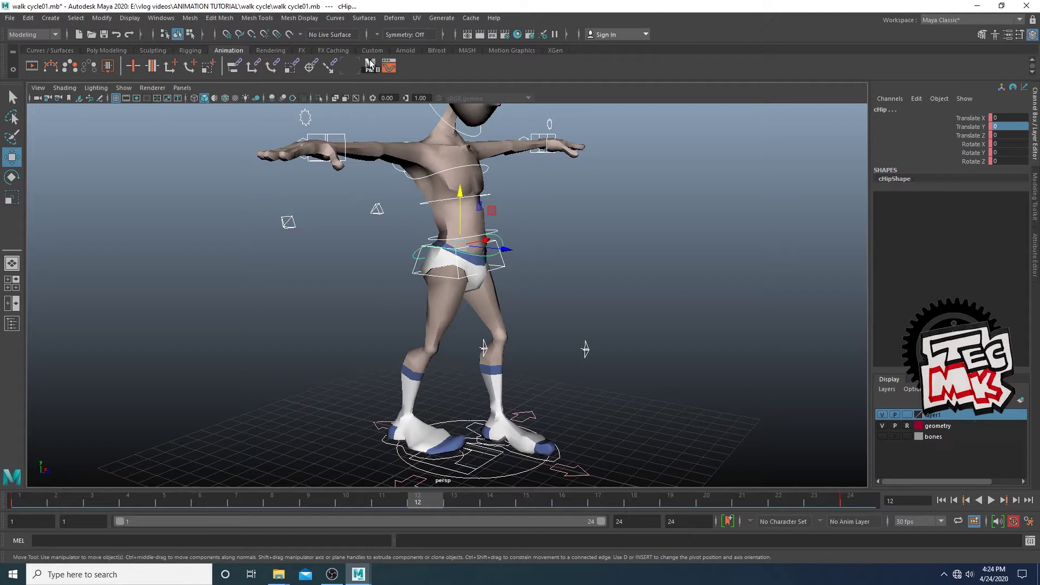
key("s")
Swap the stride at frame 12 by moving the left foot control back and setting the right foot's Translate Z to 2
left_click(406, 454)
left_click_drag(445, 421, 551, 443)
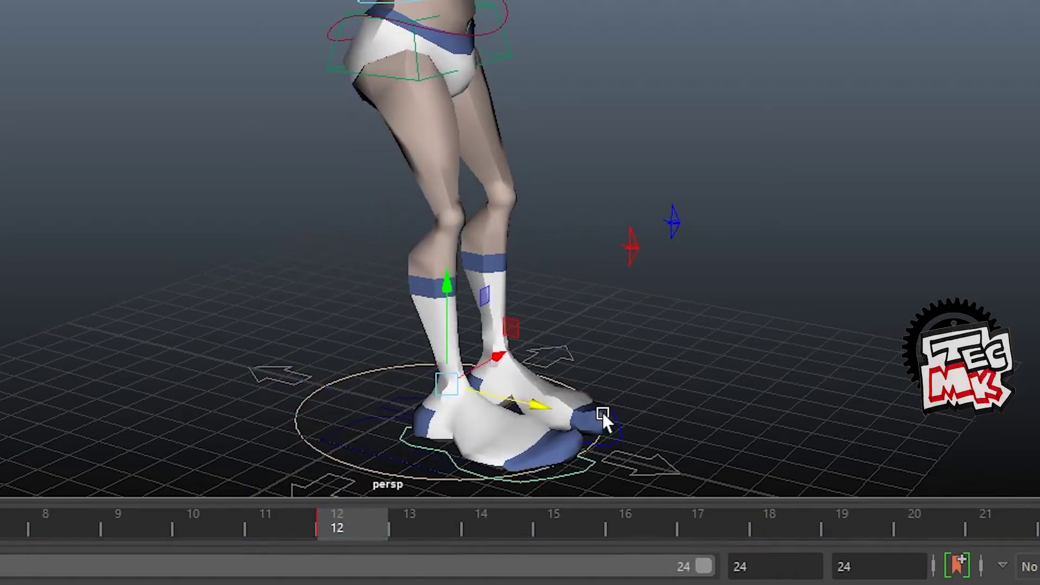
left_click(622, 424)
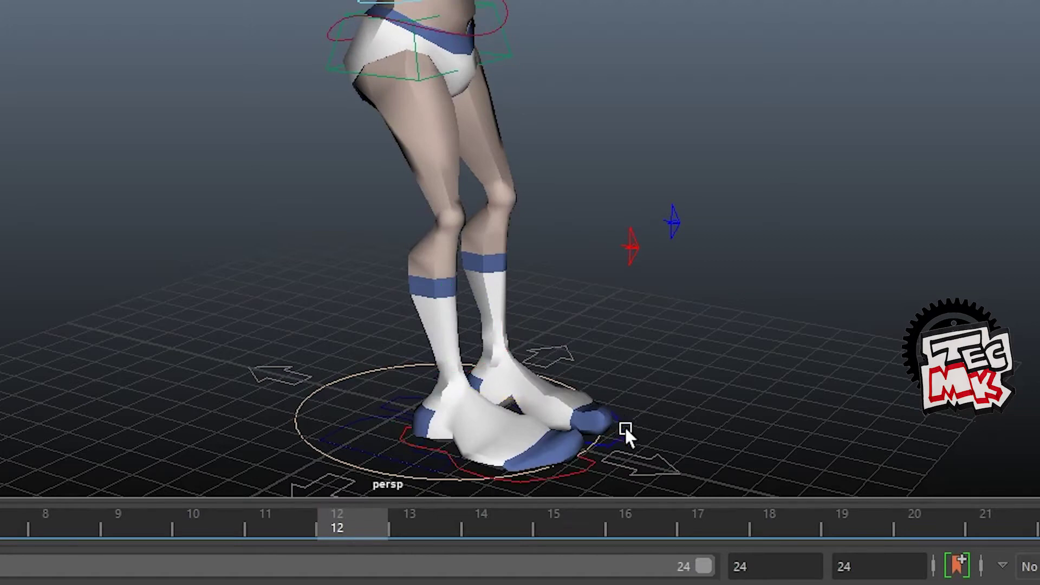
left_click_drag(615, 427, 424, 404)
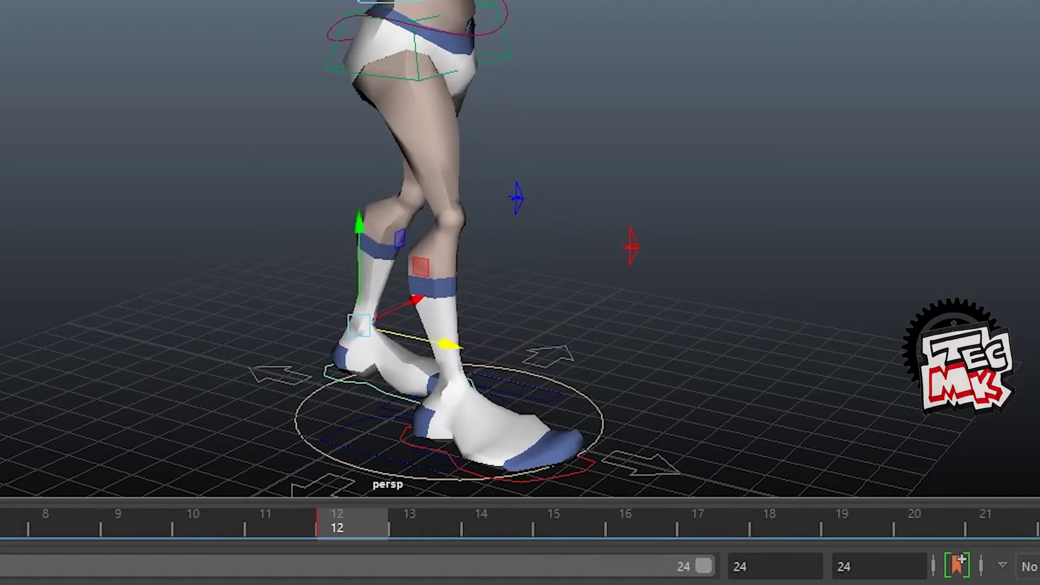
key("Return")
left_click(455, 459)
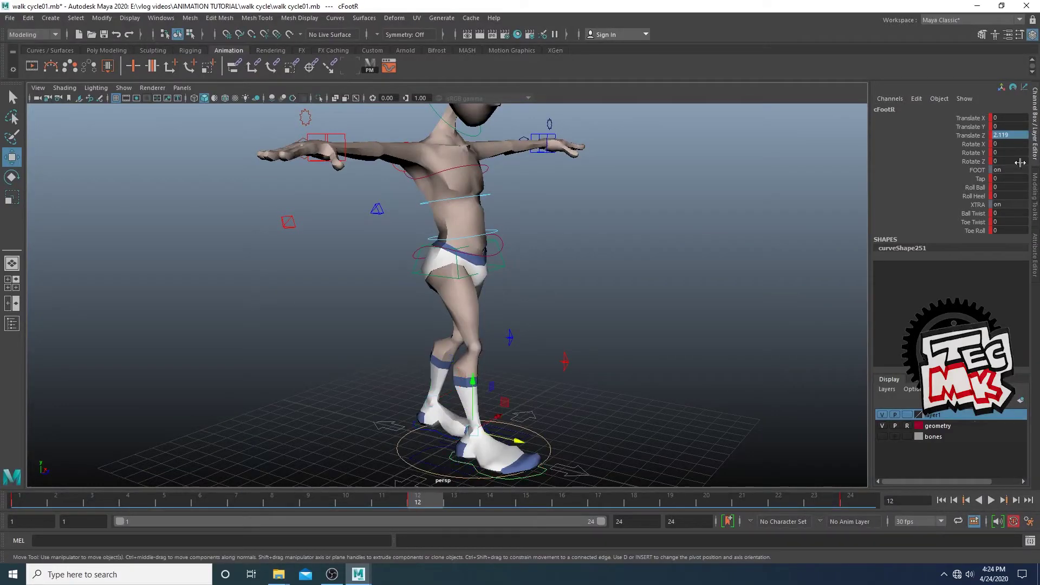
type("2")
key("Return")
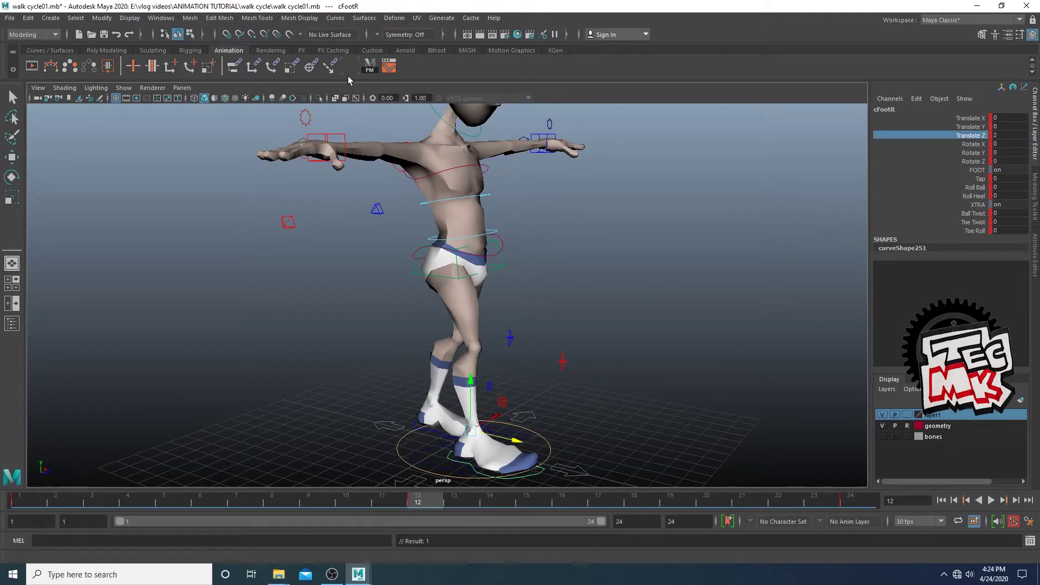
Select all rig controls and play the stride from frame 1 to check the alternating feet
left_click(371, 65)
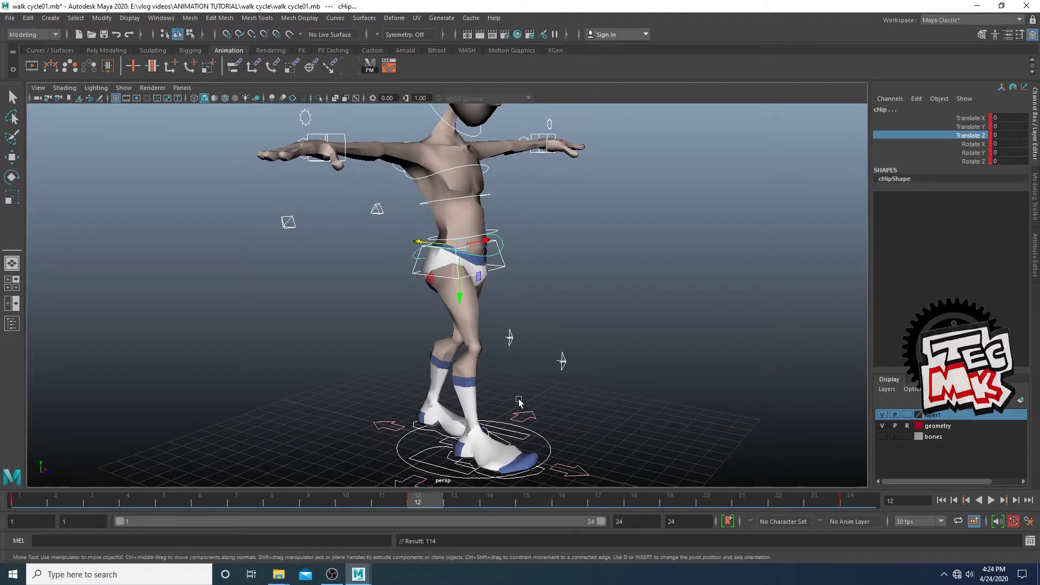
left_click_drag(517, 392, 521, 402, "alt")
left_click(19, 503)
key("alt+v")
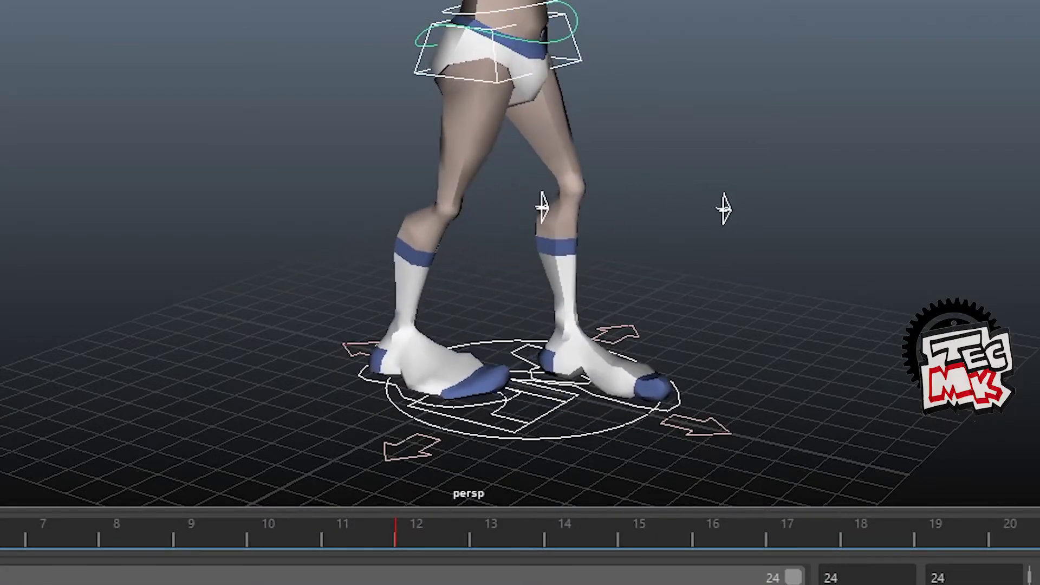
key("alt+v")
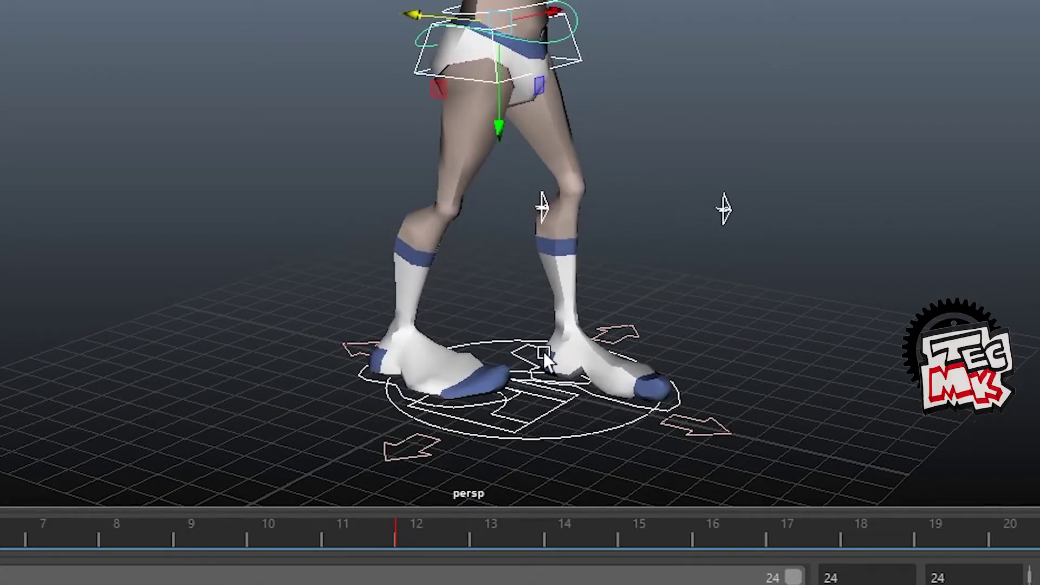
Twist the COG control about its vertical axis at frame 1 by setting Rotate Y to -10
scroll(563, 386, "up", 1)
middle_click_drag(615, 425, 603, 349, "alt")
left_click(521, 281)
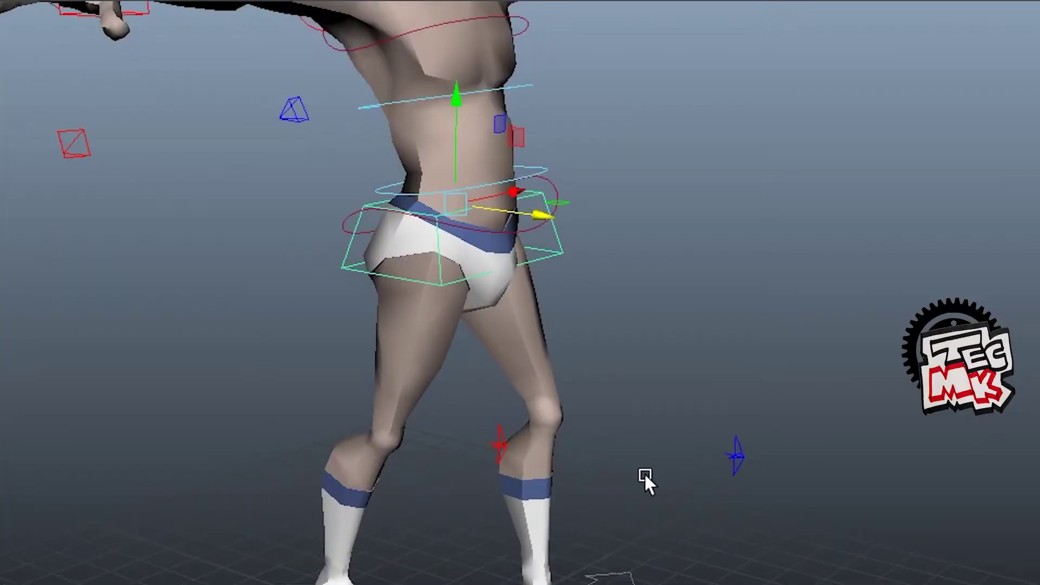
middle_click_drag(645, 481, 637, 345, "alt")
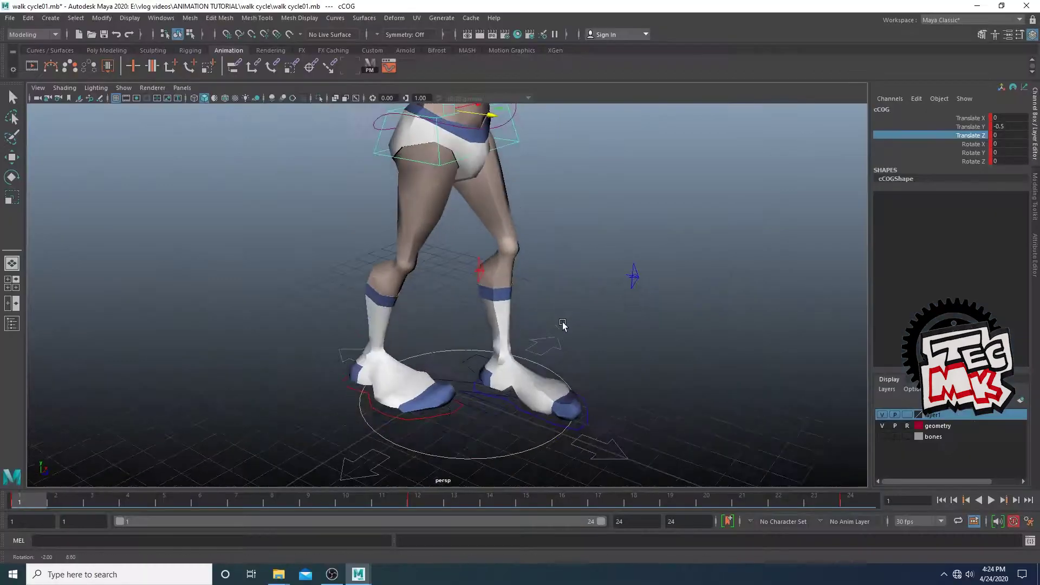
right_click_drag(562, 324, 529, 343, "alt")
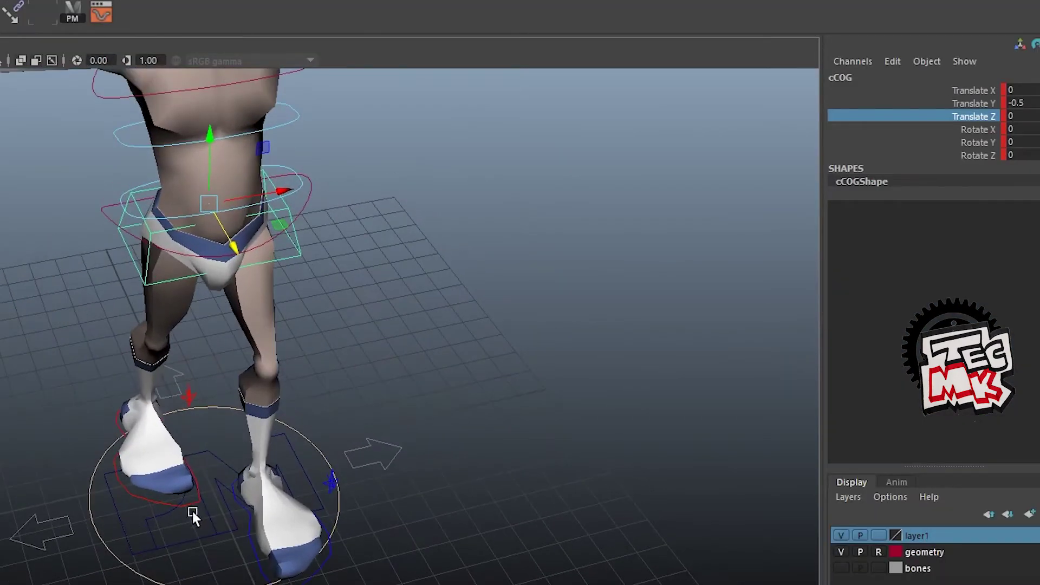
scroll(164, 485, "up", 1)
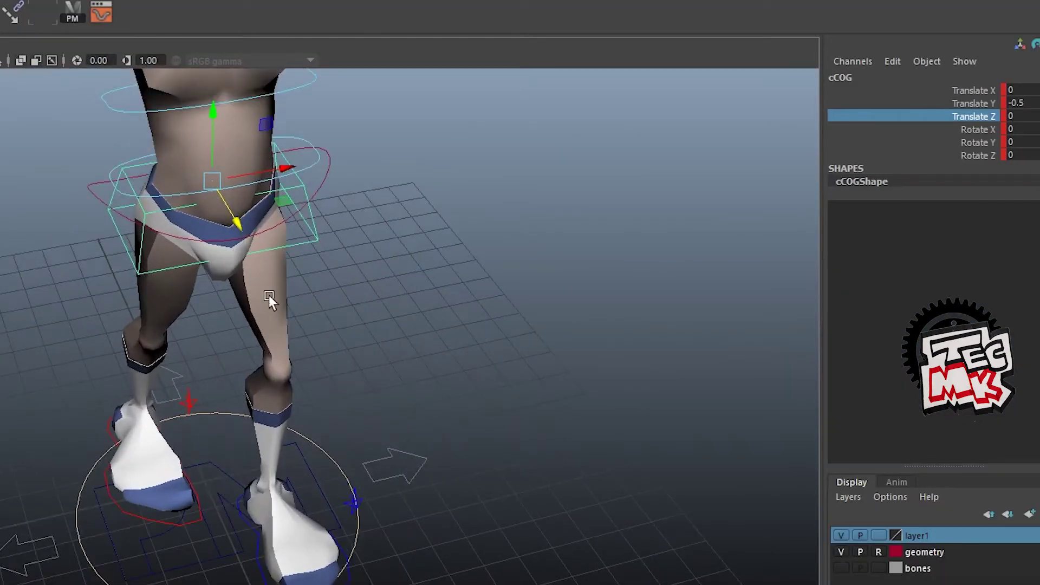
key("e")
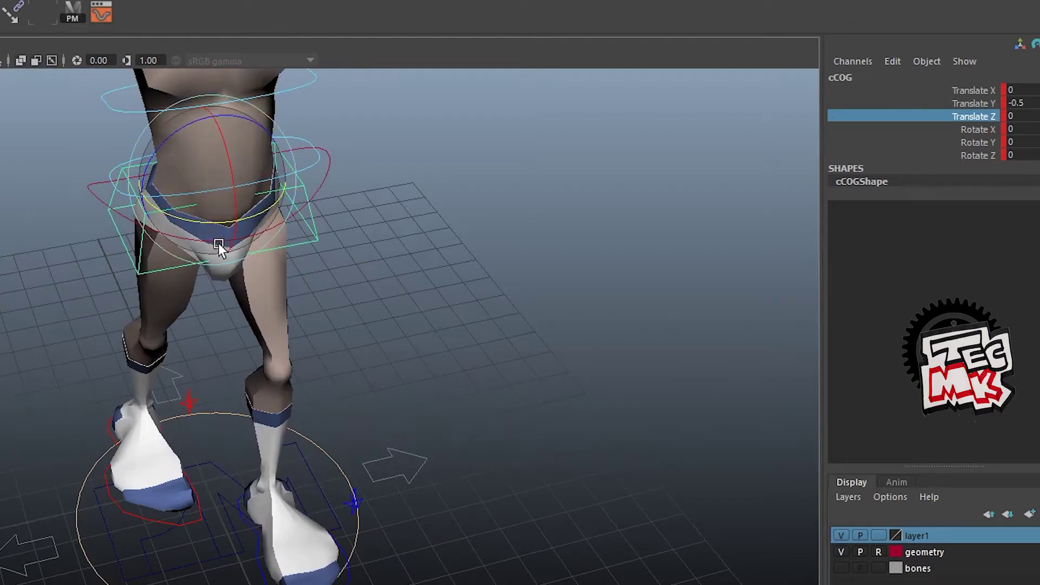
left_click_drag(210, 219, 189, 228)
key("ctrl+z")
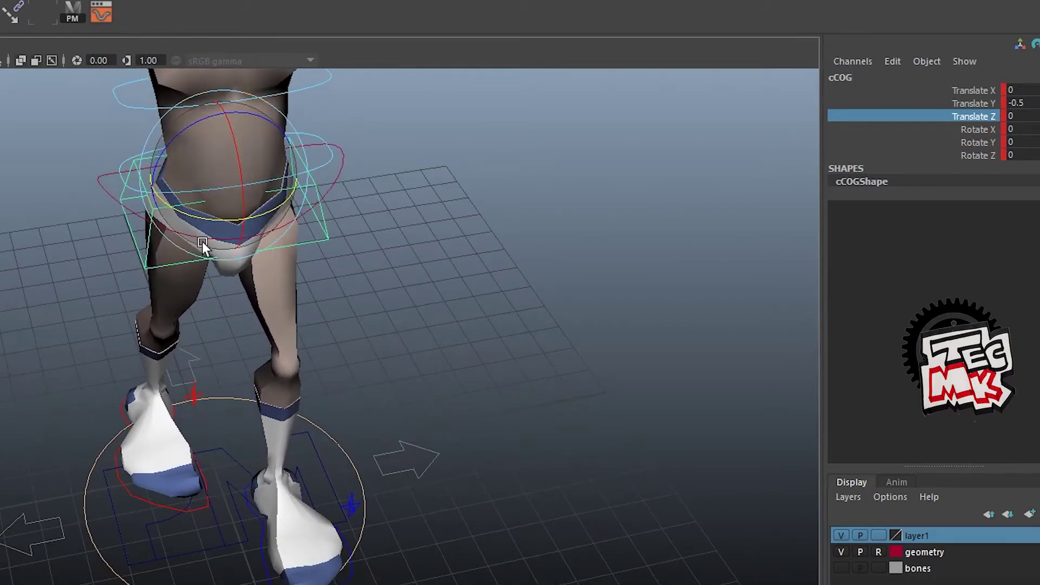
left_click_drag(288, 240, 291, 231, "alt")
left_click_drag(215, 225, 198, 224)
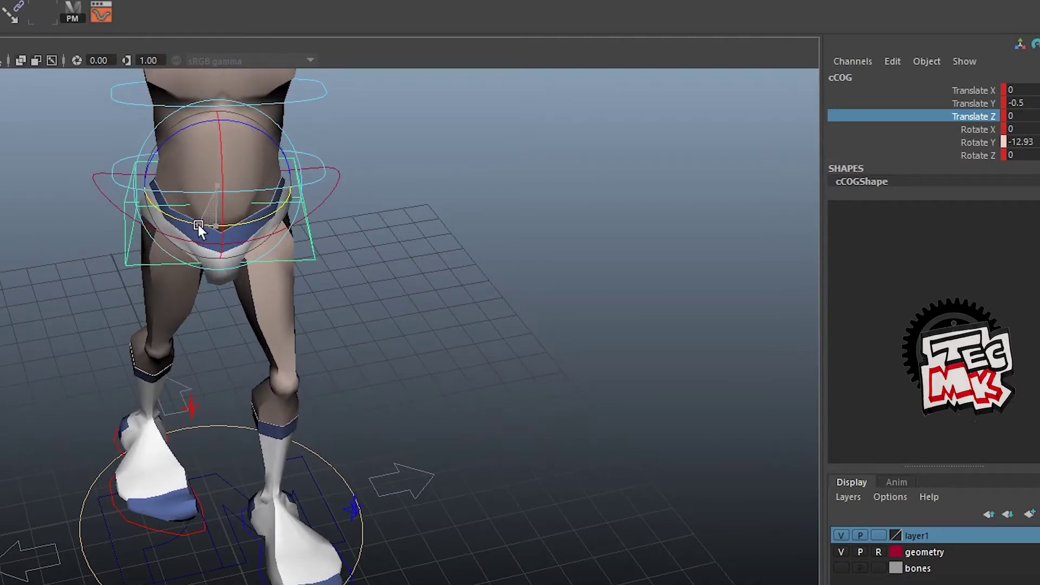
left_click(1022, 143)
type("-10")
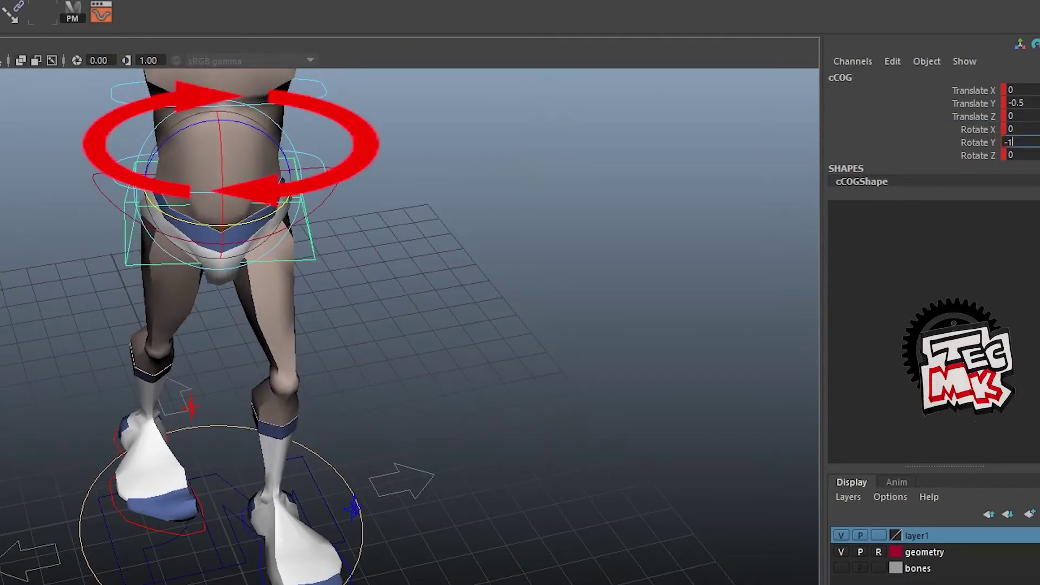
key("Return")
left_click(978, 145)
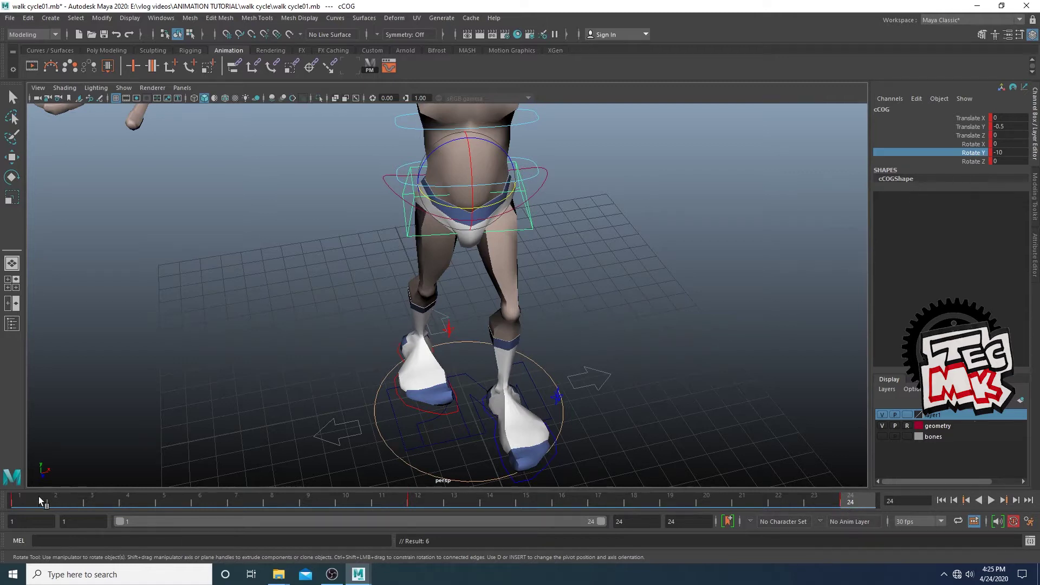
Twist the COG control the opposite way at frame 12 by setting Rotate Y to 10
left_click(411, 502)
left_click(1003, 152)
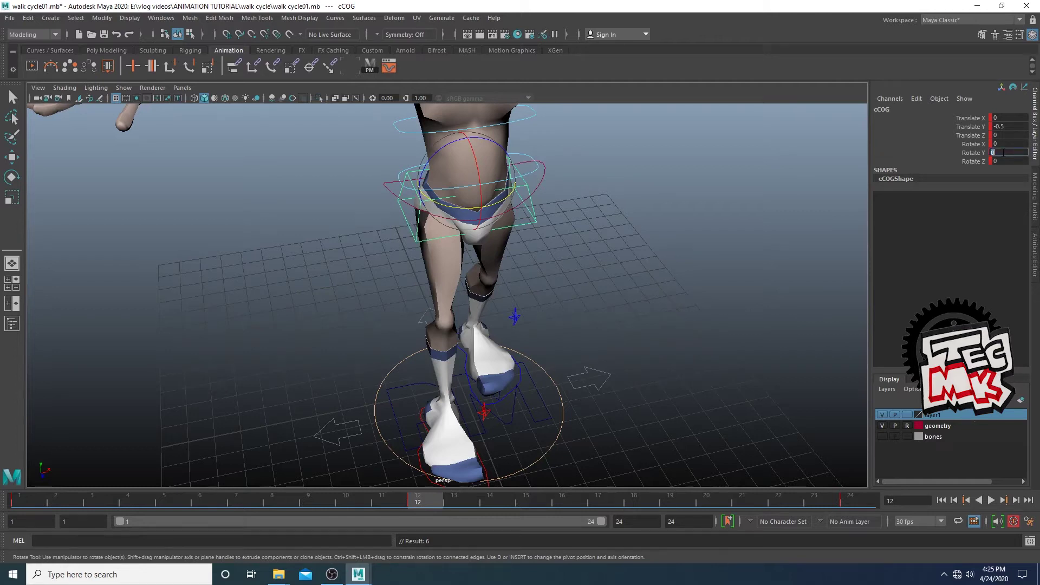
type("10")
key("Return")
left_click(980, 154)
left_click_drag(462, 208, 479, 212)
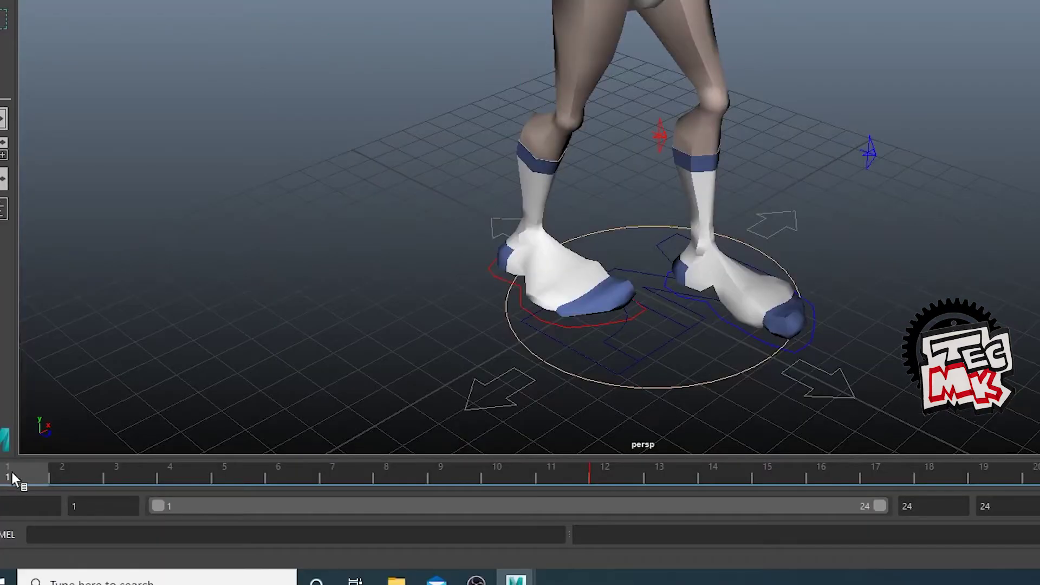
Try moving the right foot control forward at frame 6 and undo the move
key("e")
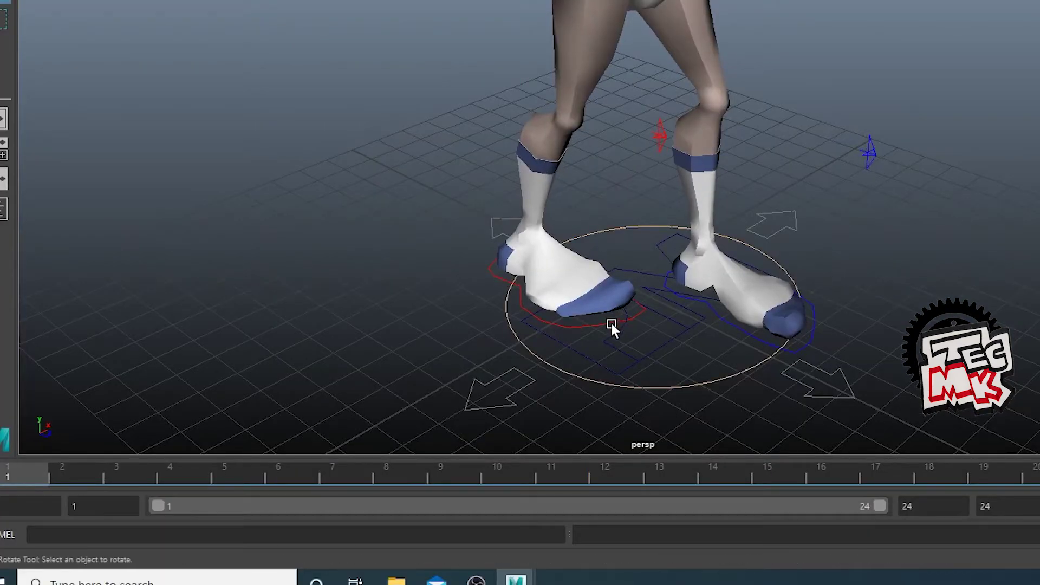
left_click(610, 322)
left_click_drag(28, 473, 304, 494)
left_click_drag(546, 355, 580, 345, "alt")
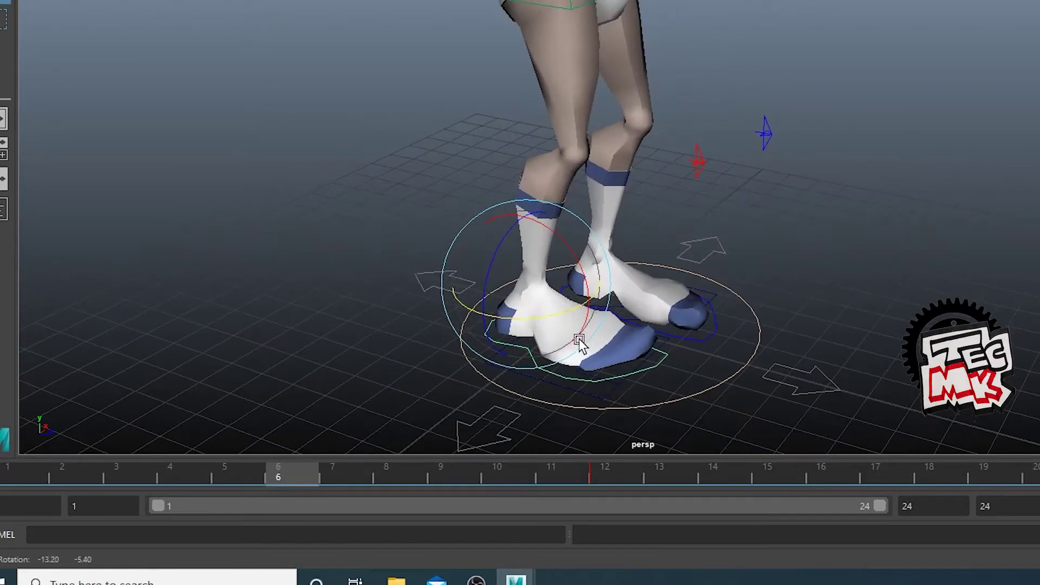
key("w")
left_click_drag(528, 280, 646, 281)
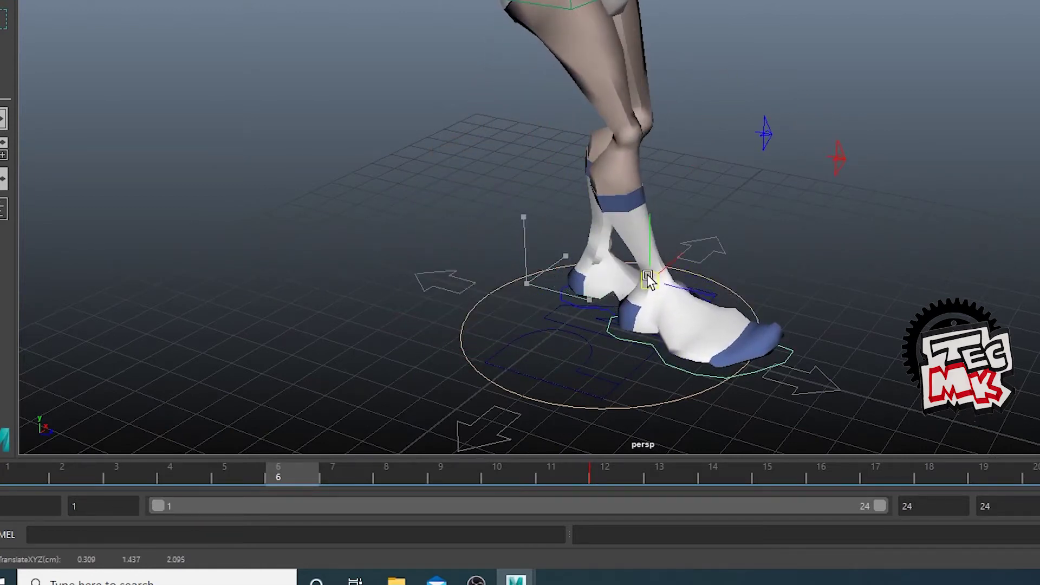
key("ctrl+z")
Scrub the stride between frames 1 and 12, and raise and key the right foot control at frame 6
left_click(6, 479)
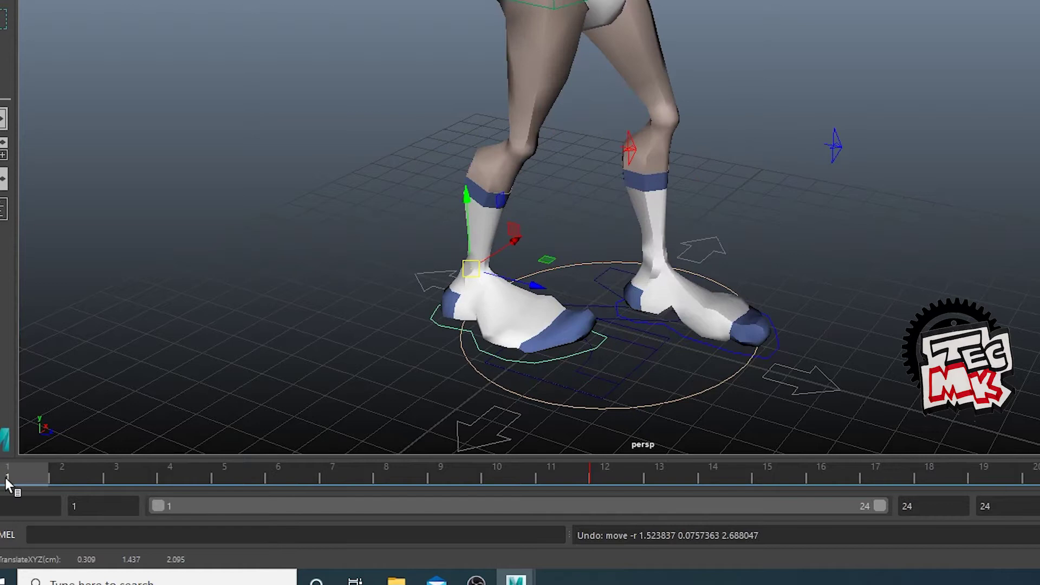
left_click_drag(6, 479, 614, 535)
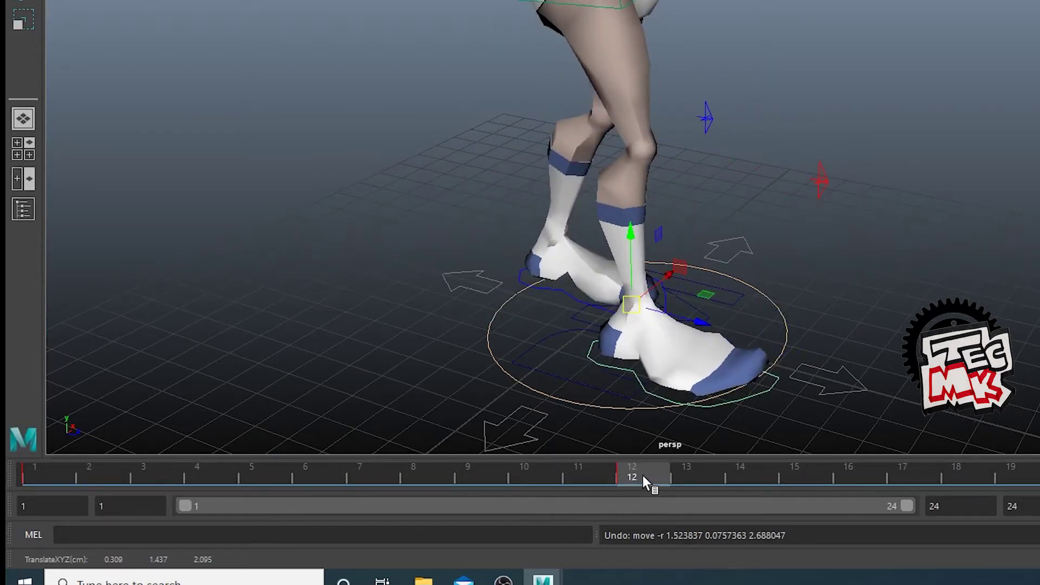
left_click_drag(642, 476, 323, 495)
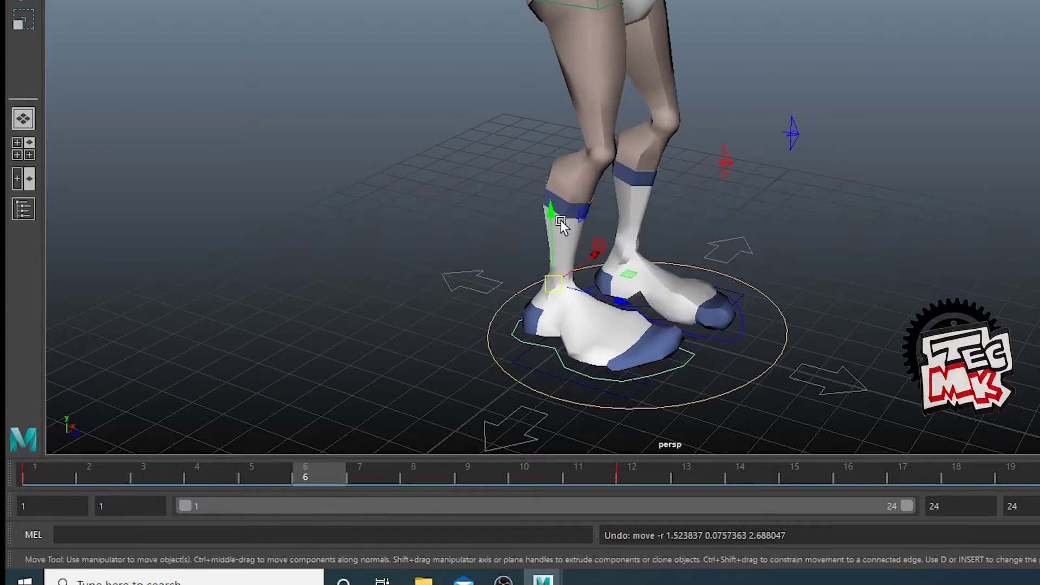
left_click_drag(554, 212, 556, 152)
left_click_drag(765, 393, 772, 347, "alt")
middle_click_drag(774, 358, 818, 296, "alt")
scroll(818, 296, "up", 2)
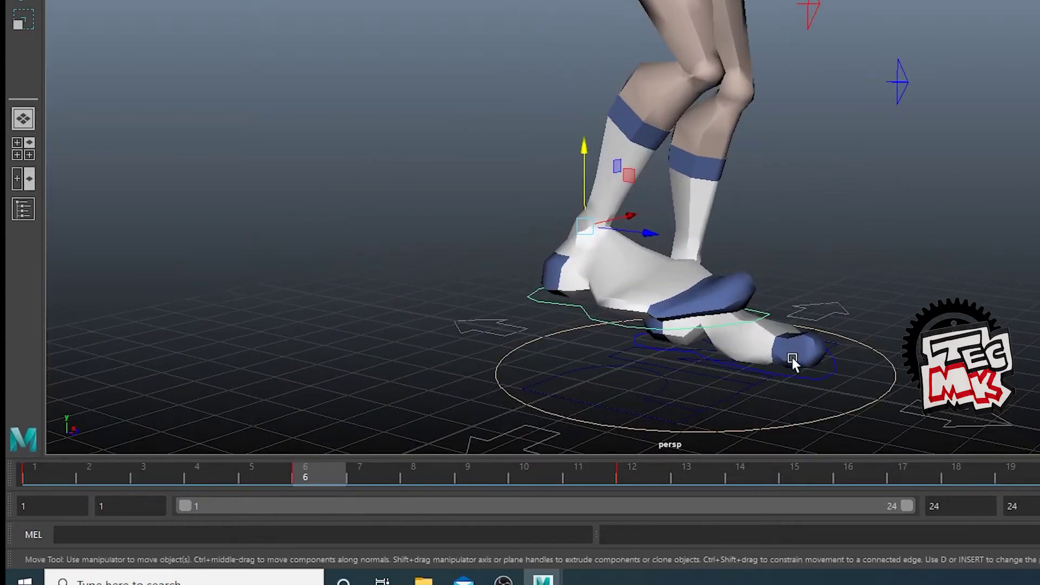
middle_click_drag(792, 360, 777, 322, "alt")
key("s")
scroll(760, 274, "down", 1)
mouse_move(759, 274)
left_mouse_down("alt")
mouse_move(784, 262)
mouse_move(762, 284)
left_mouse_up("alt")
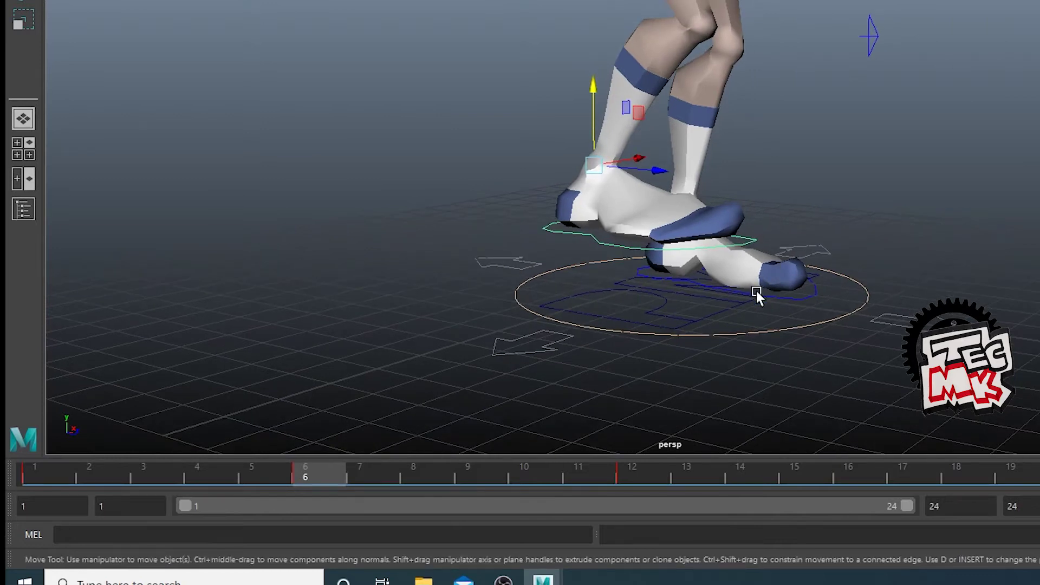
Delete the right foot control's key at frame 6
left_click_drag(194, 474, 336, 494)
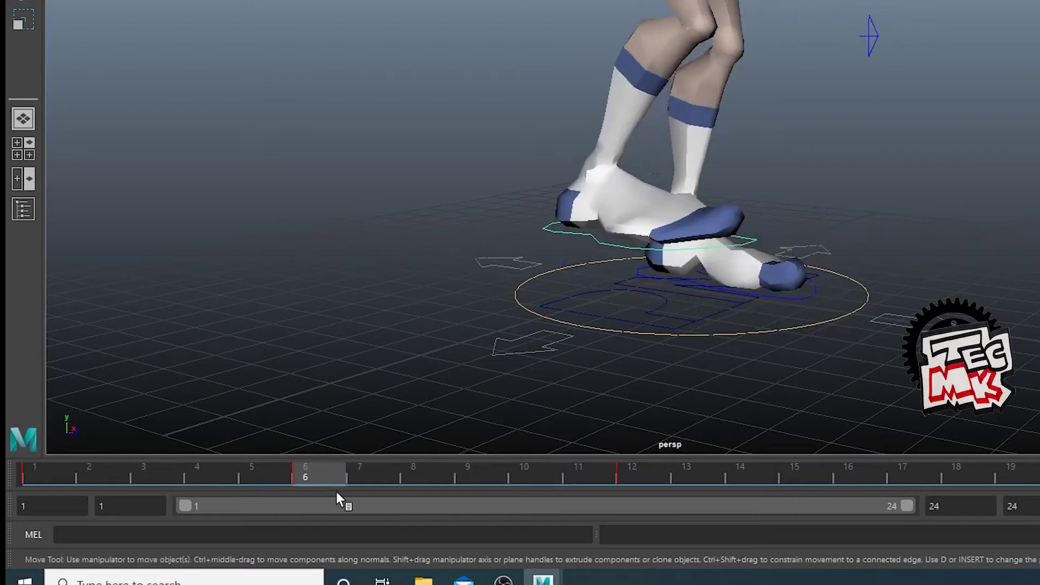
right_click(312, 473)
left_click(372, 216)
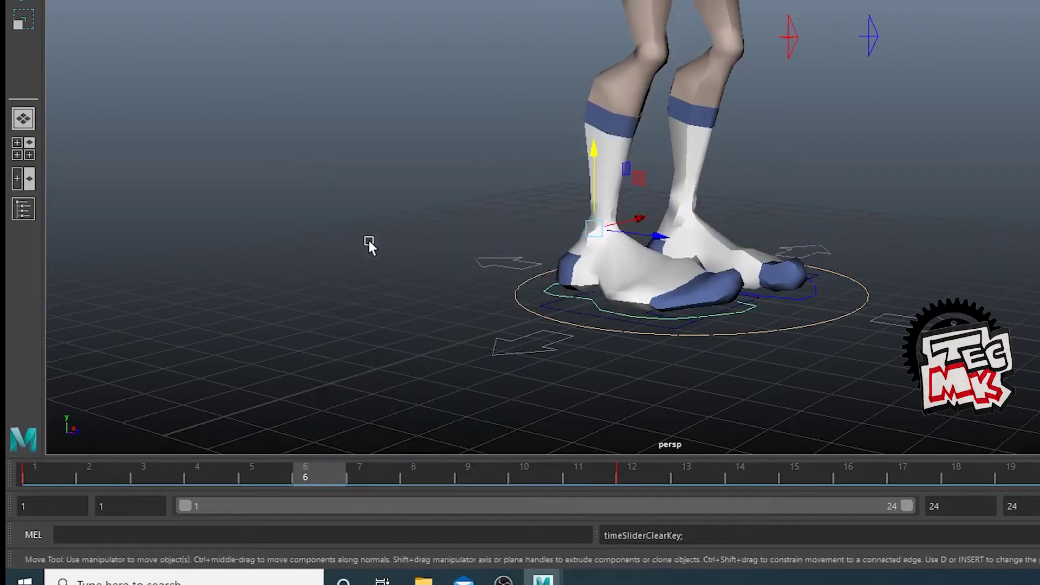
Raise the right foot control at frame 7 by setting its Translate Y to 0.5
left_click_drag(120, 468, 252, 508)
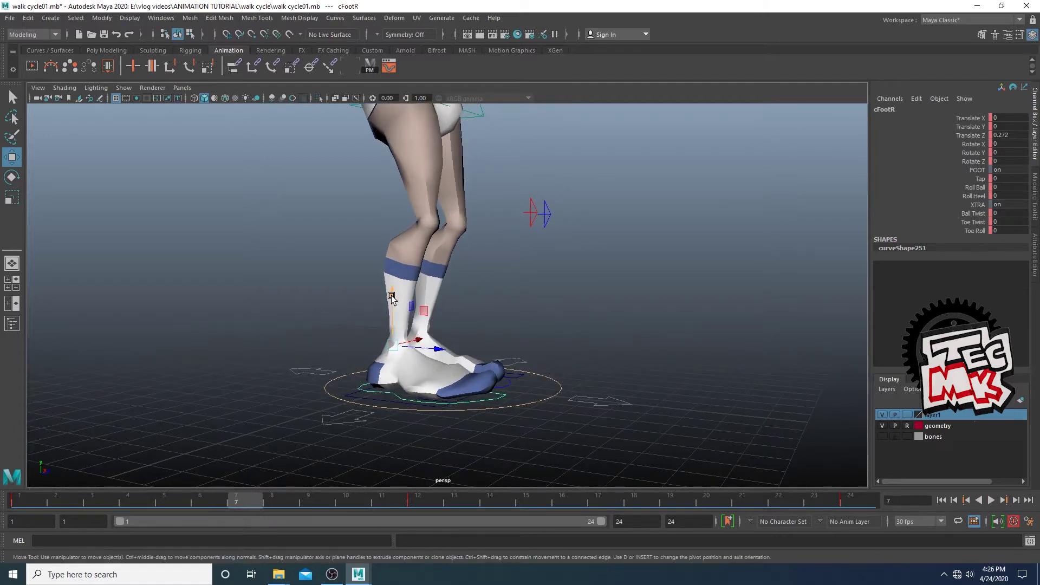
left_click_drag(392, 297, 476, 330)
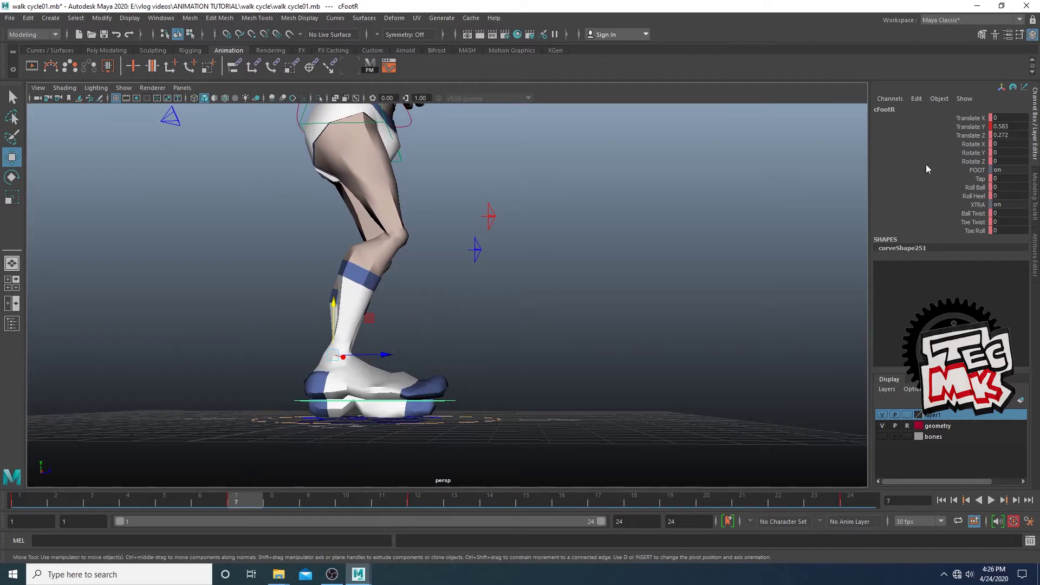
double_click(1012, 127)
type("0.5")
key("Return")
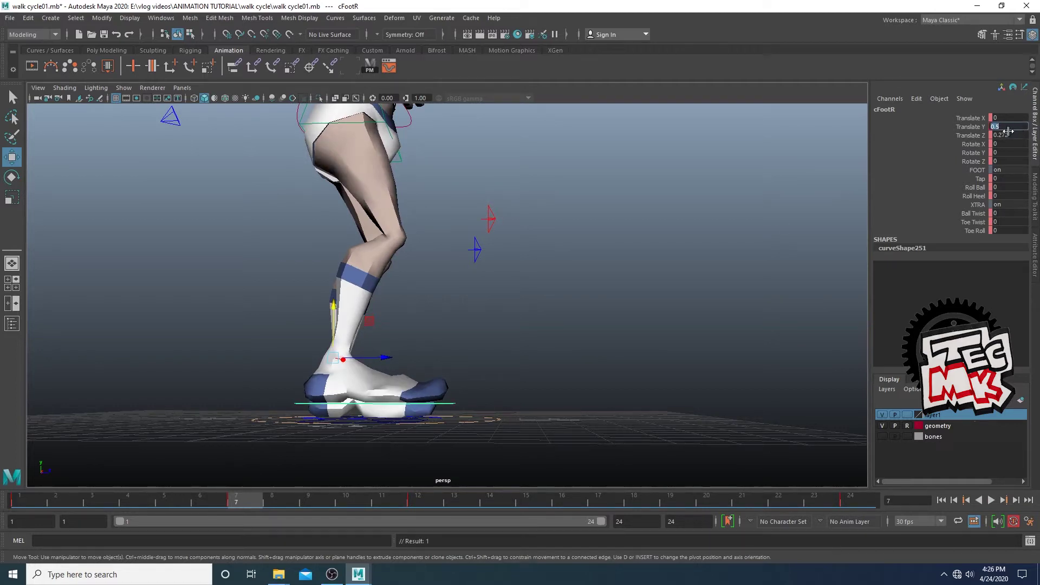
left_click(967, 128)
Select all rig controls and key the passing pose at frame 7
left_click(370, 67)
scroll(438, 252, "down", 2)
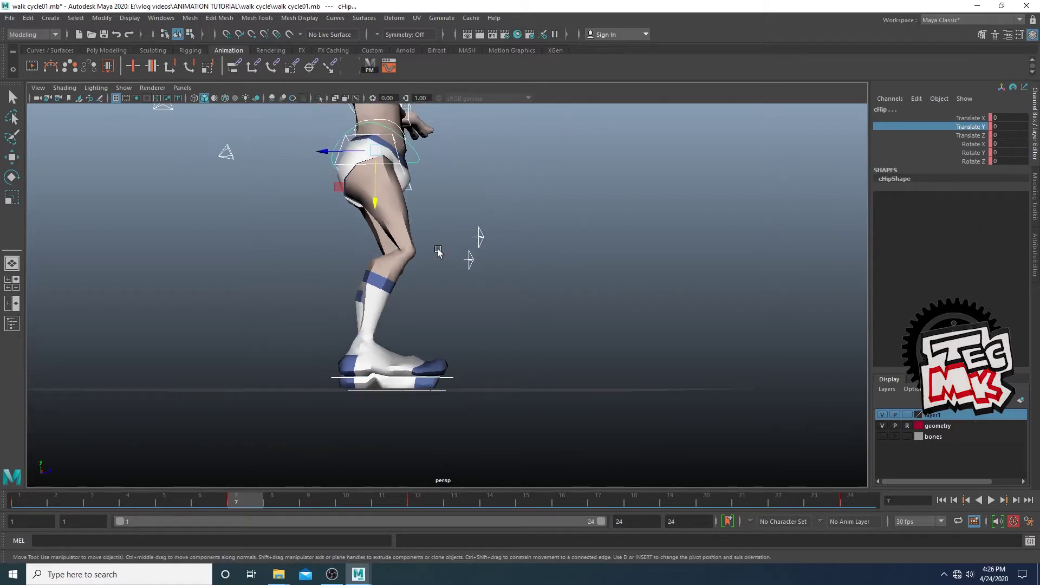
scroll(480, 242, "down", 3)
key("s")
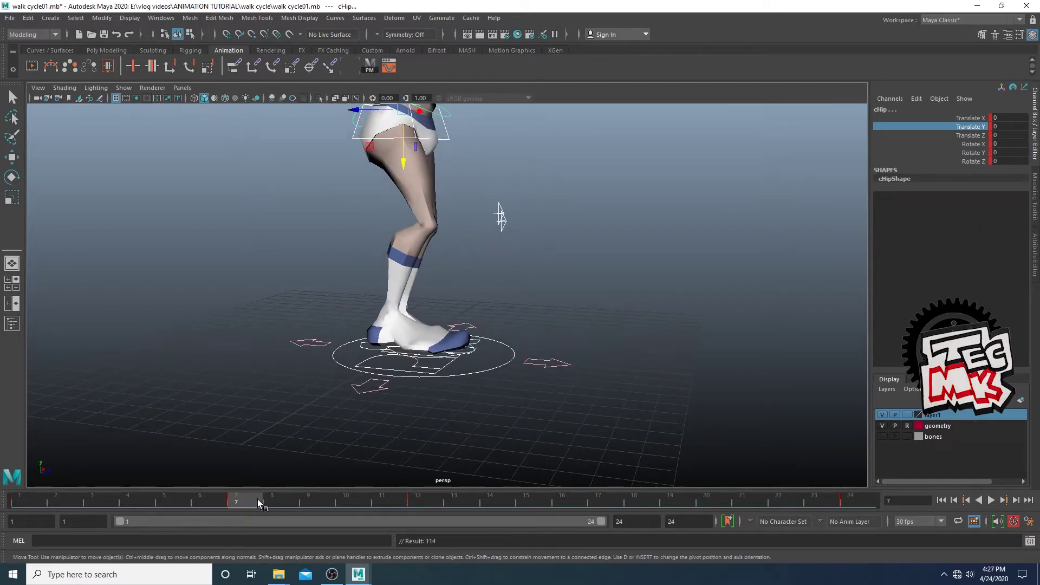
Play and scrub the stride from frame 1 to frame 12 to examine how the feet lift and land
left_click_drag(257, 499, 2, 503)
middle_click_drag(404, 357, 339, 402, "alt")
scroll(336, 400, "down", 2)
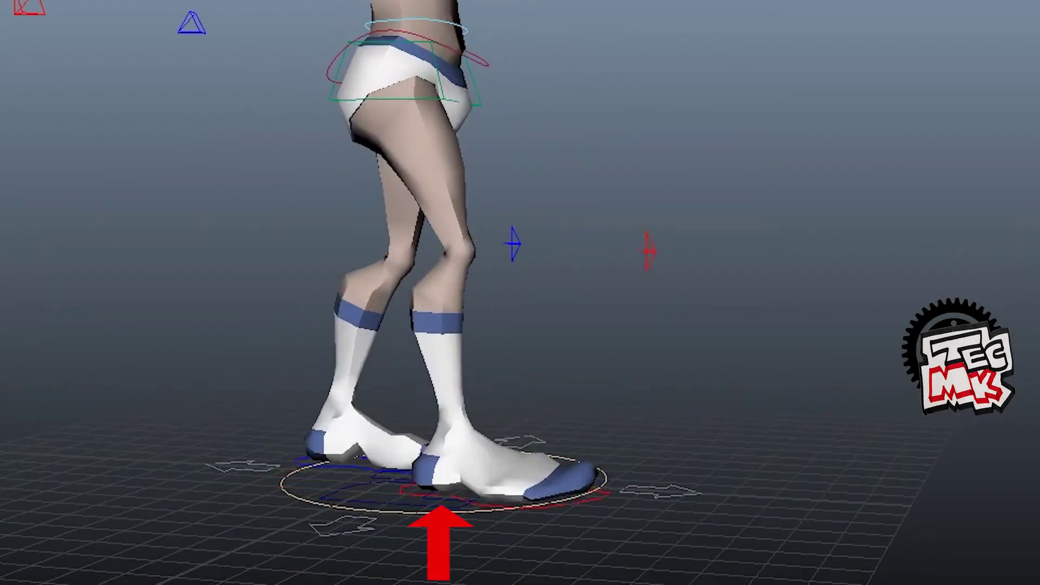
left_click_drag(644, 536, 658, 501, "alt")
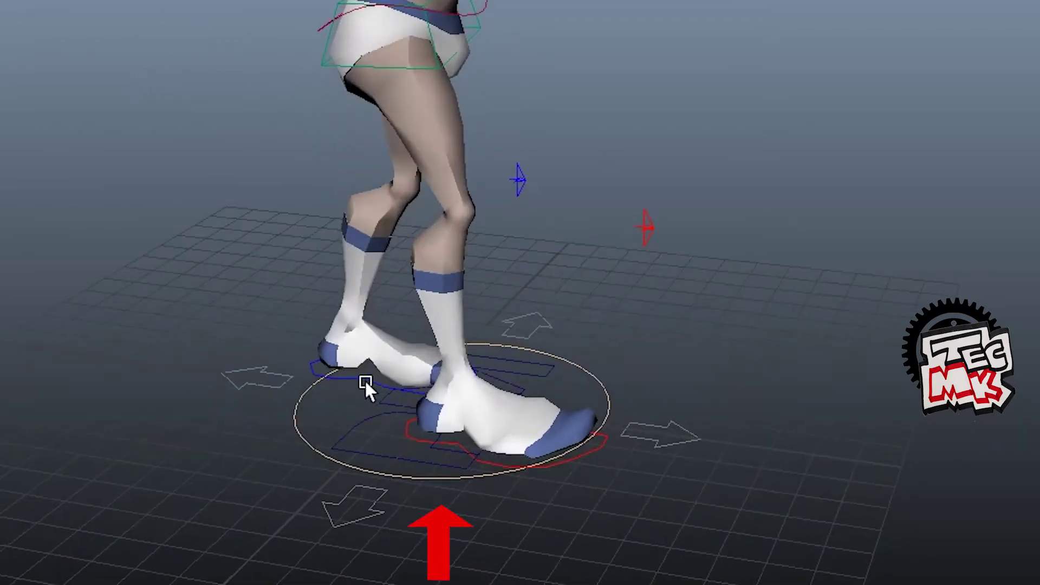
left_click(363, 380)
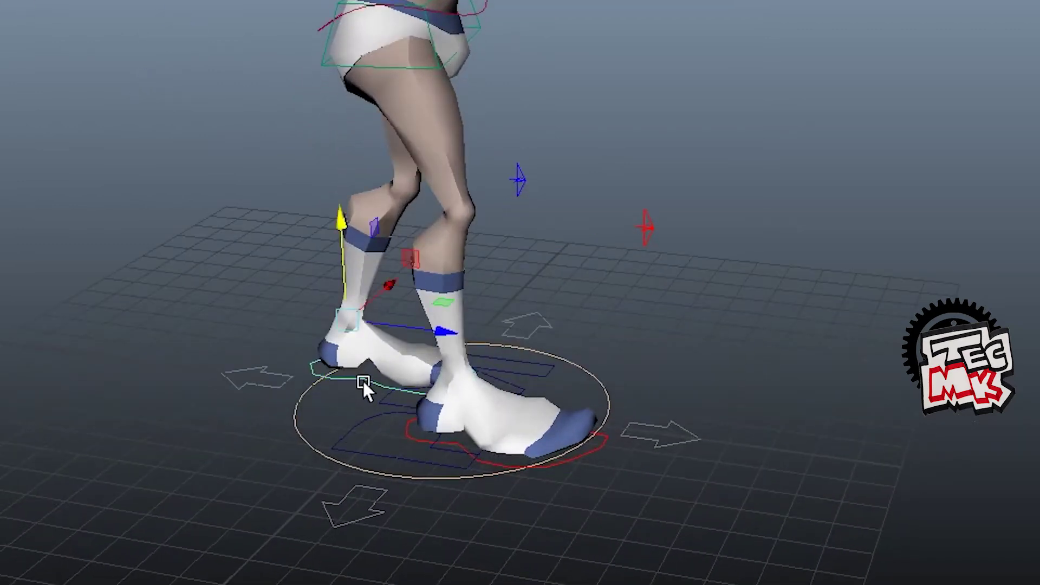
left_click_drag(802, 387, 537, 379, "alt")
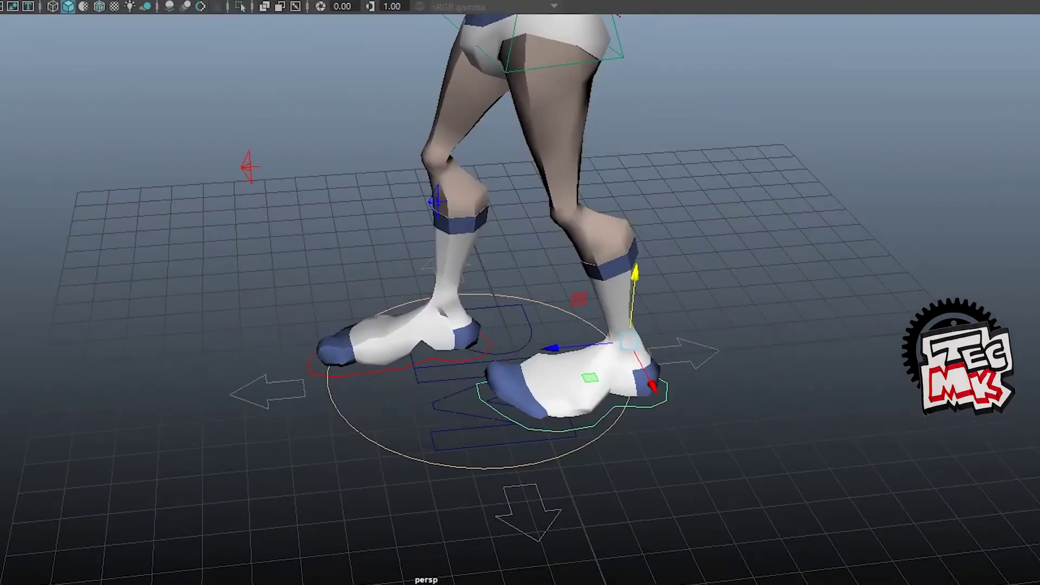
key("alt+v")
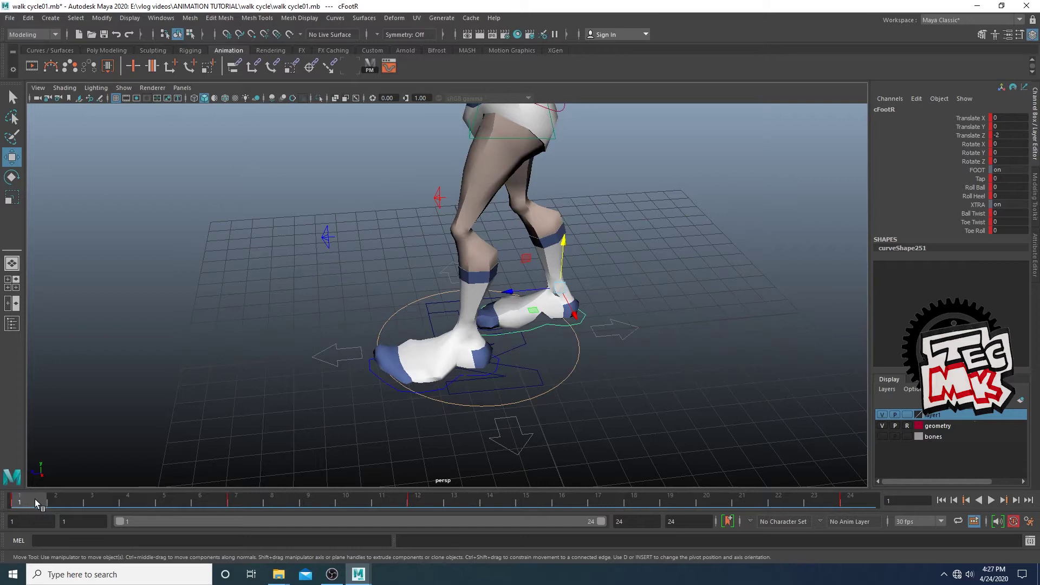
left_click_drag(35, 499, 415, 509)
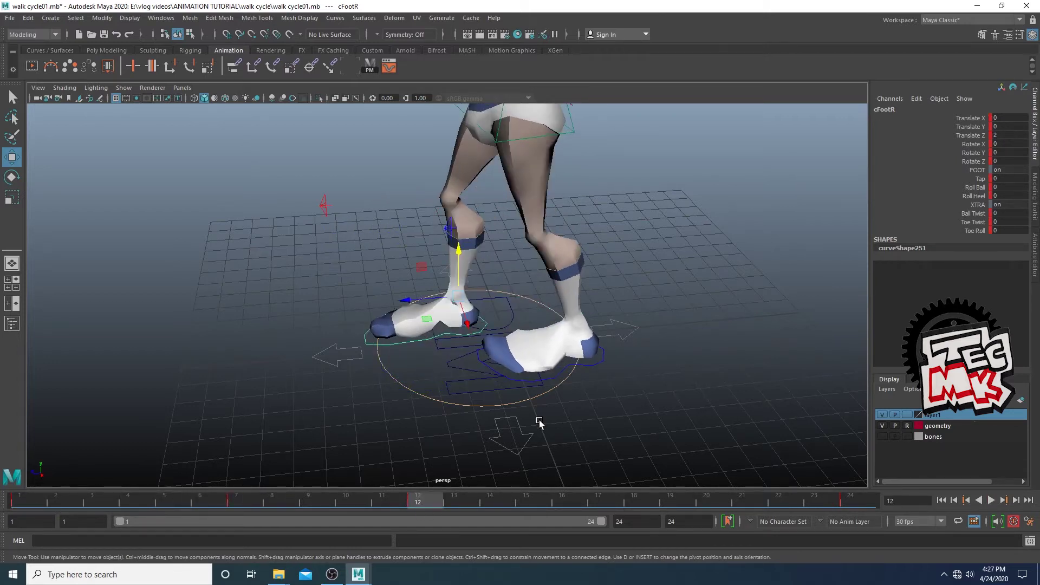
Raise the left foot control at frame 19 by setting its Translate Y to 0.5
left_click(555, 377)
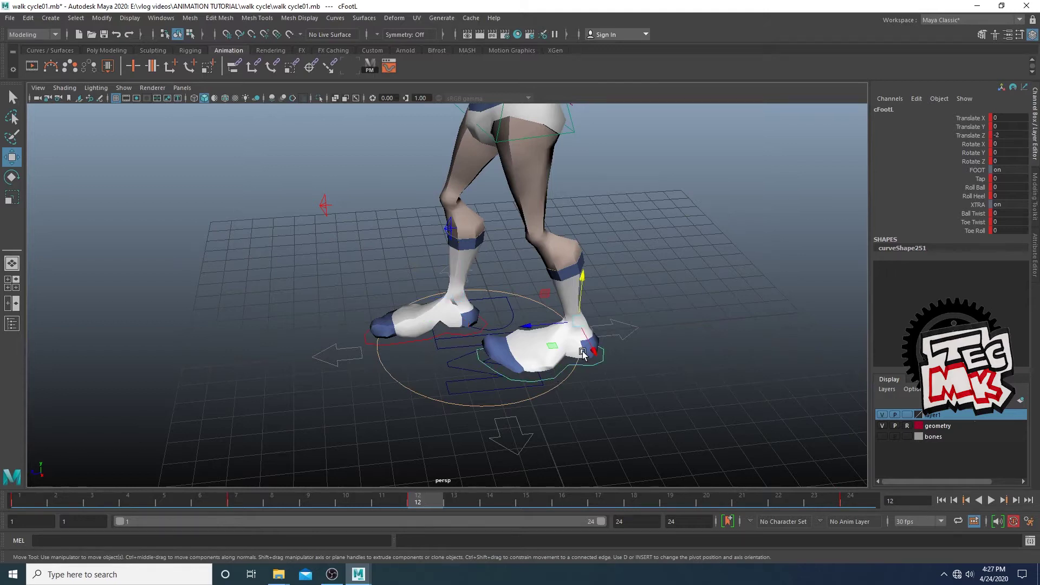
left_click_drag(423, 499, 634, 507)
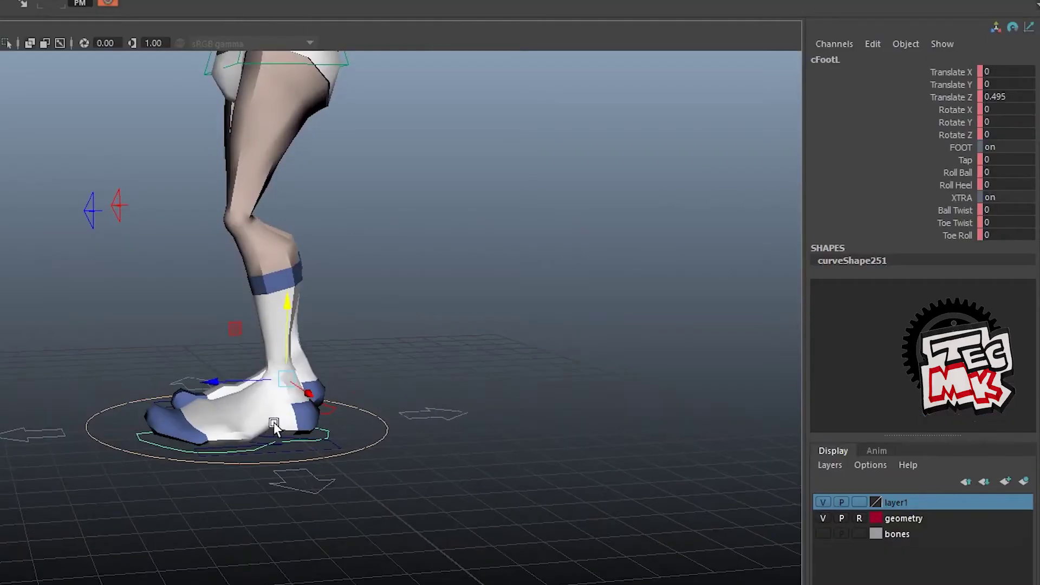
left_click_drag(286, 295, 288, 275)
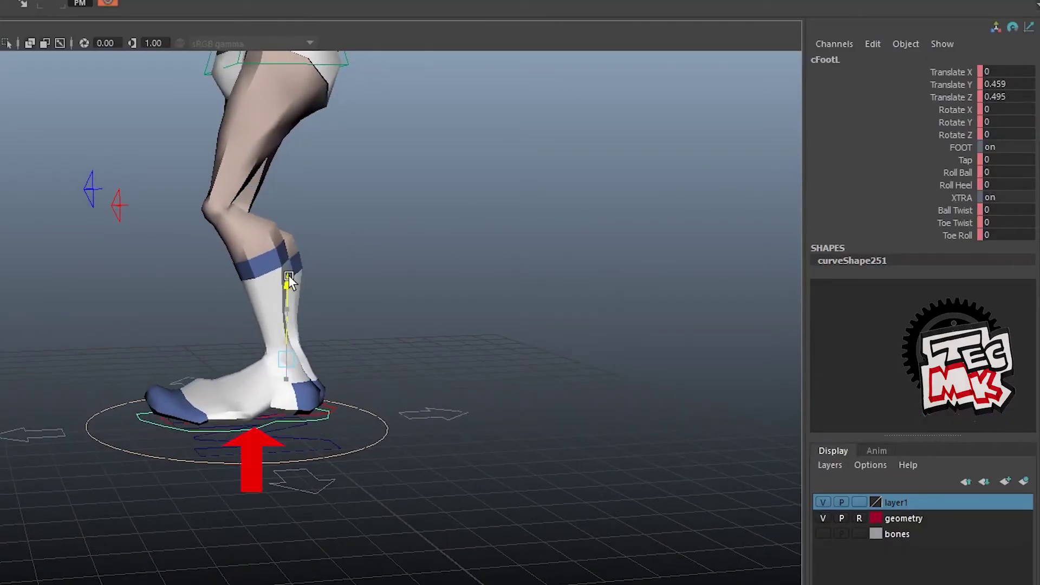
left_click(1016, 84)
left_click(1017, 83)
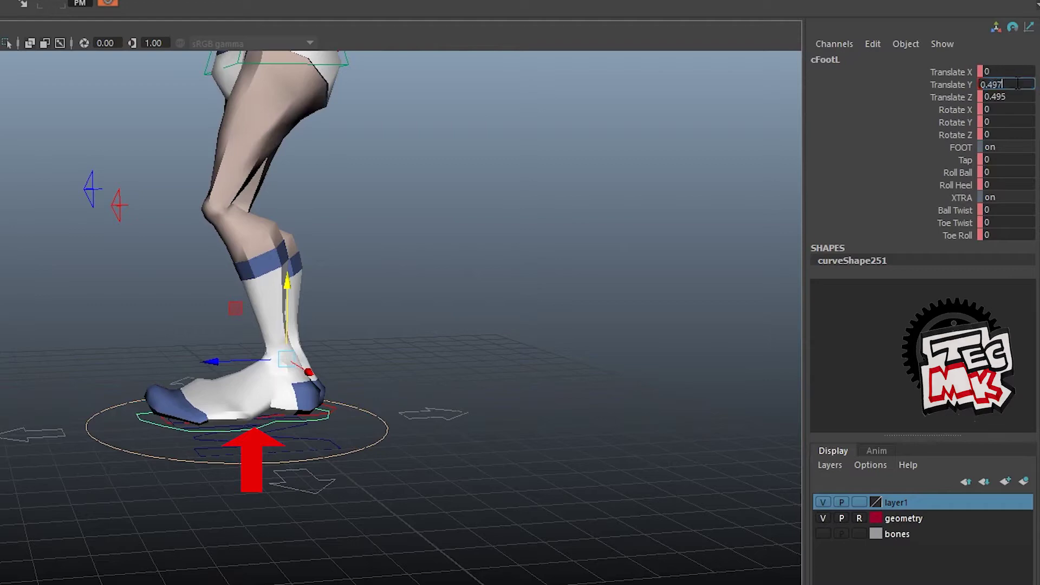
key("BackSpace")
type("5")
key("Return")
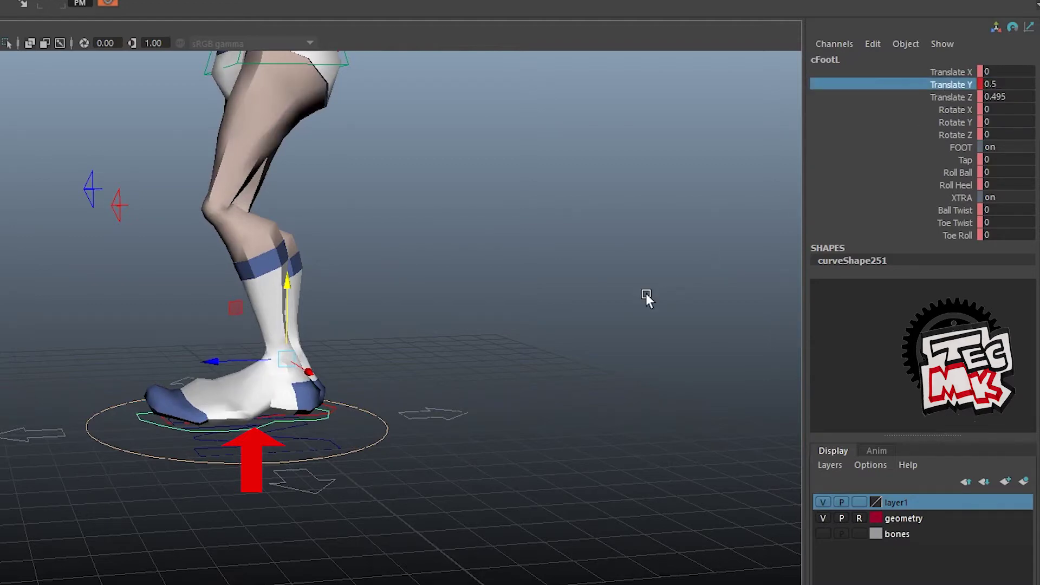
Select all rig controls and key the second passing pose at frame 19
left_click_drag(362, 349, 306, 447, "alt")
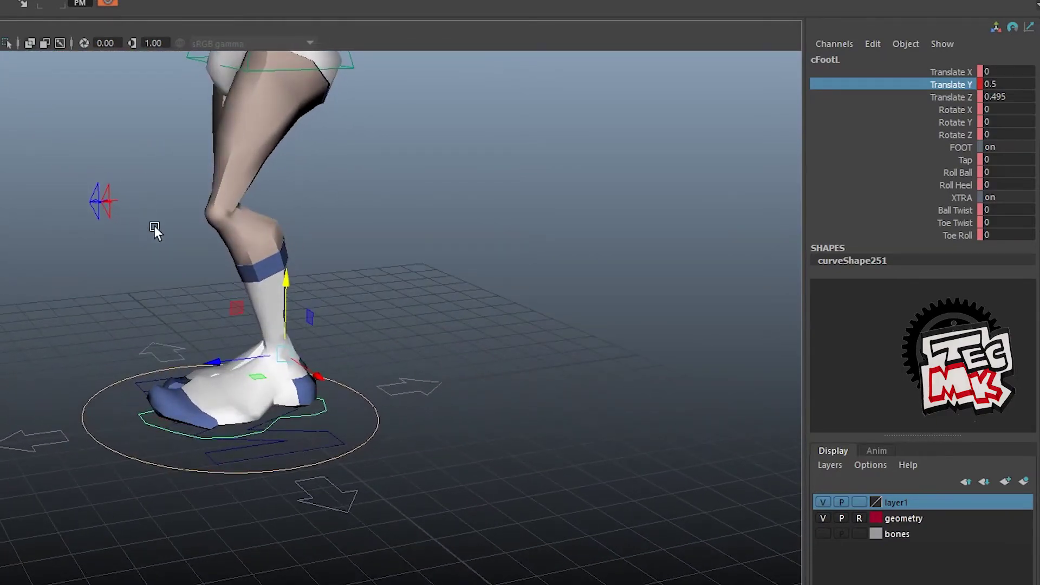
left_click_drag(154, 225, 187, 242, "alt")
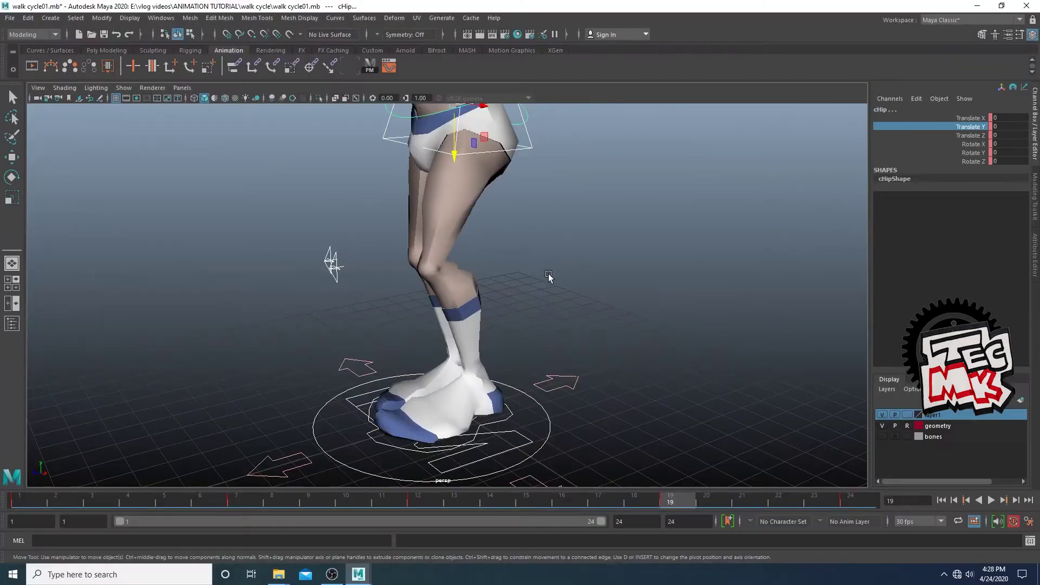
scroll(550, 278, "down", 4)
middle_click_drag(553, 246, 546, 297, "alt")
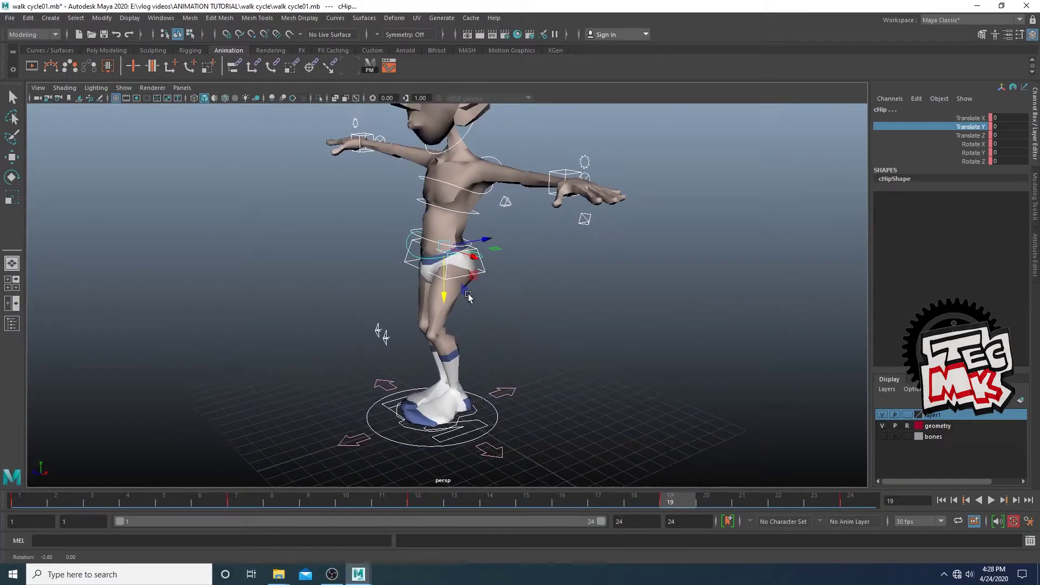
left_click_drag(468, 295, 504, 303, "alt")
scroll(505, 305, "up", 4)
key("s")
Deselect the controls and play the whole walk cycle to check both foot lifts
scroll(543, 335, "down", 5)
left_click_drag(477, 384, 628, 390, "alt")
scroll(623, 385, "up", 4)
left_click(460, 463)
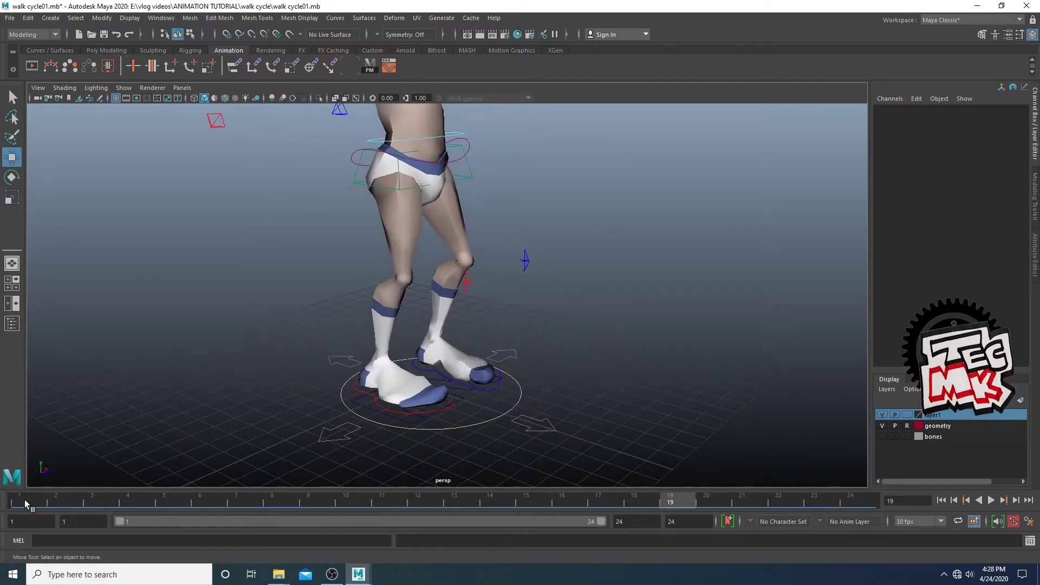
key("alt+v")
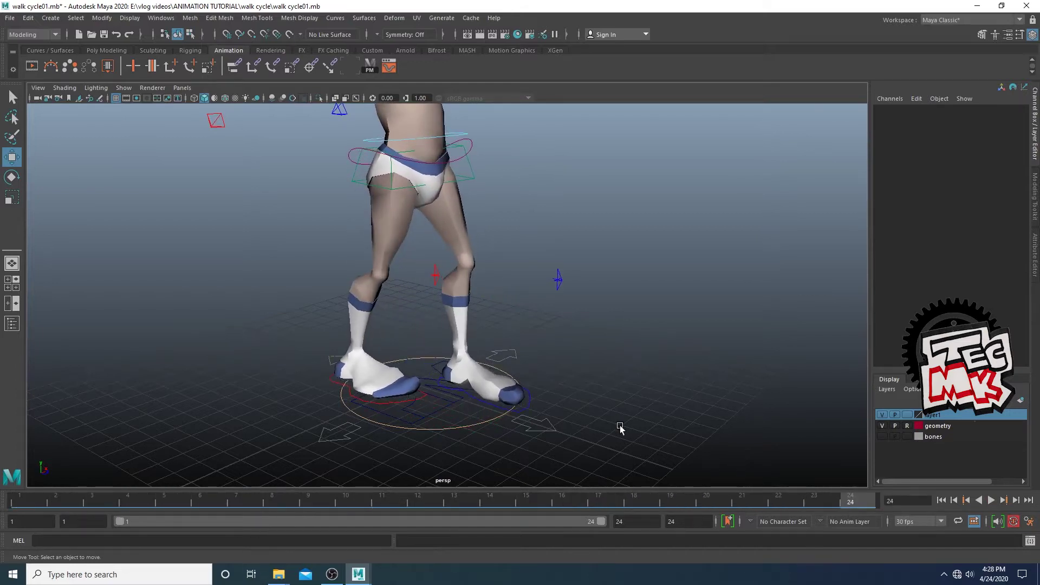
mouse_move(620, 424)
left_mouse_down("alt")
mouse_move(602, 394)
mouse_move(614, 421)
left_mouse_up("alt")
key("alt+v")
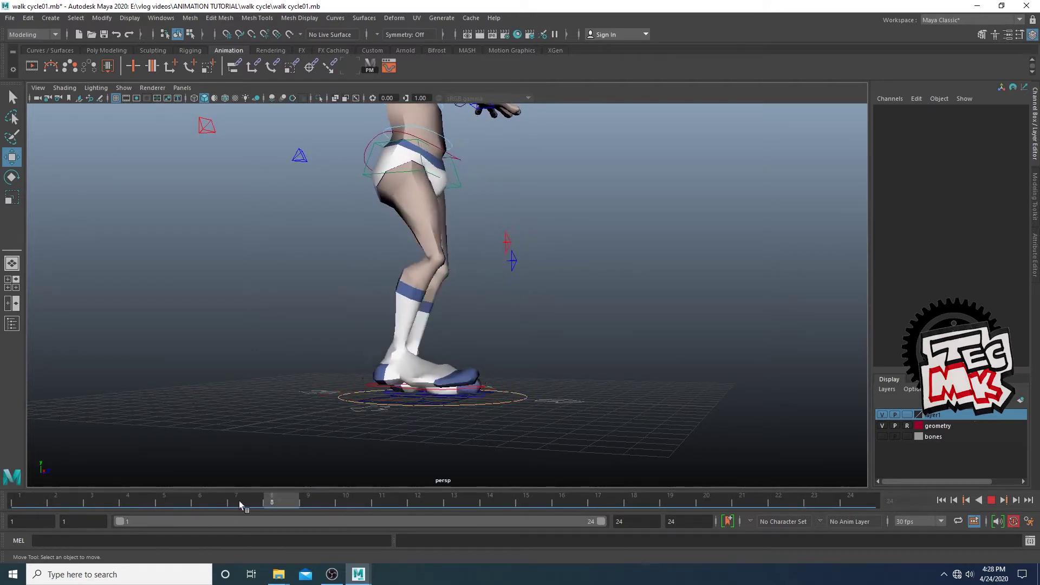
Scrub from frame 1 to the passing pose at frame 7 in the front view to examine the hips over the feet
left_click(136, 501)
left_click_drag(576, 383, 643, 374, "alt")
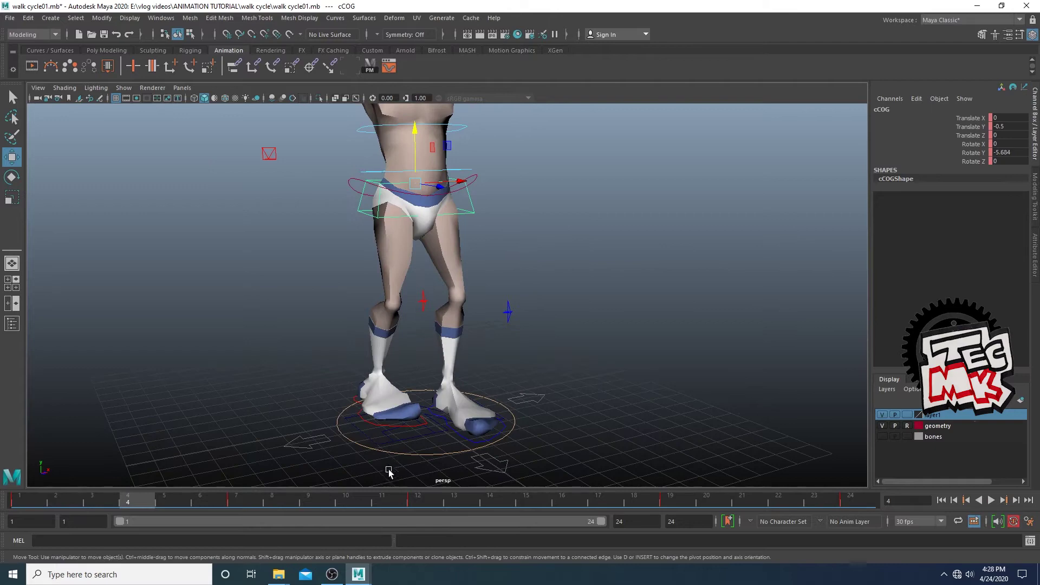
left_click_drag(114, 501, 243, 503)
key("space")
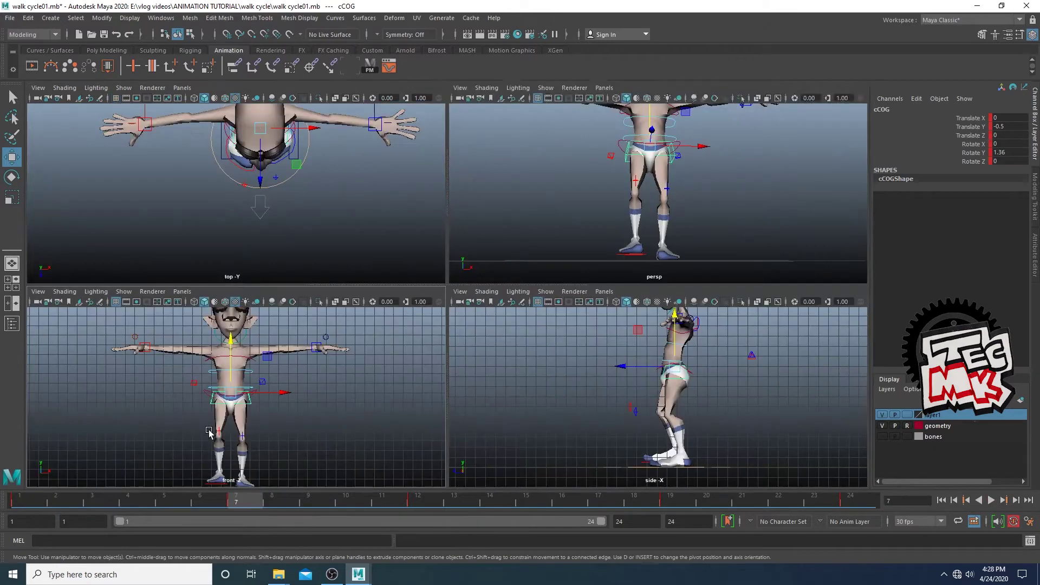
key("space")
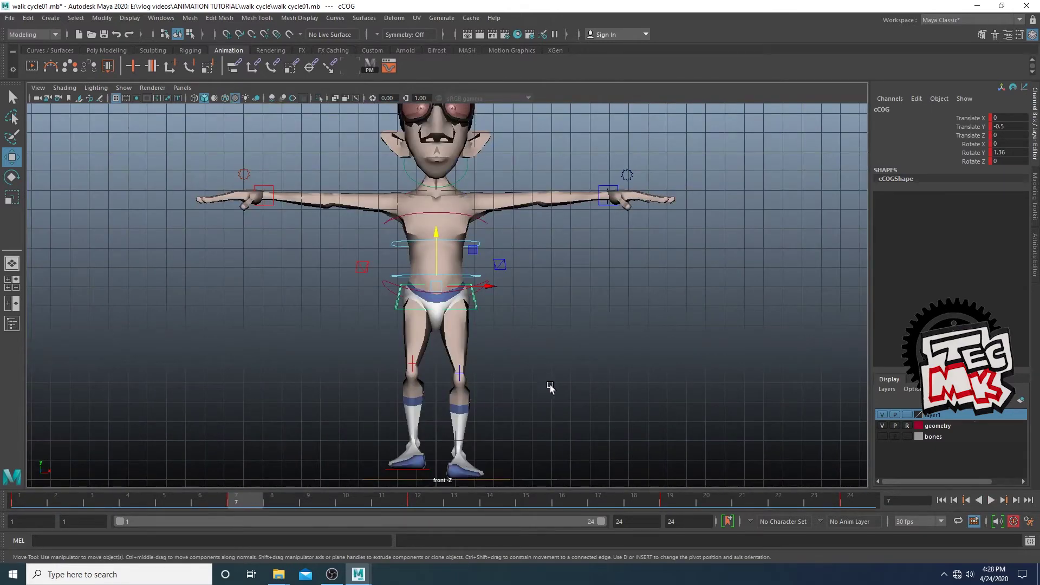
scroll(547, 373, "up", 3)
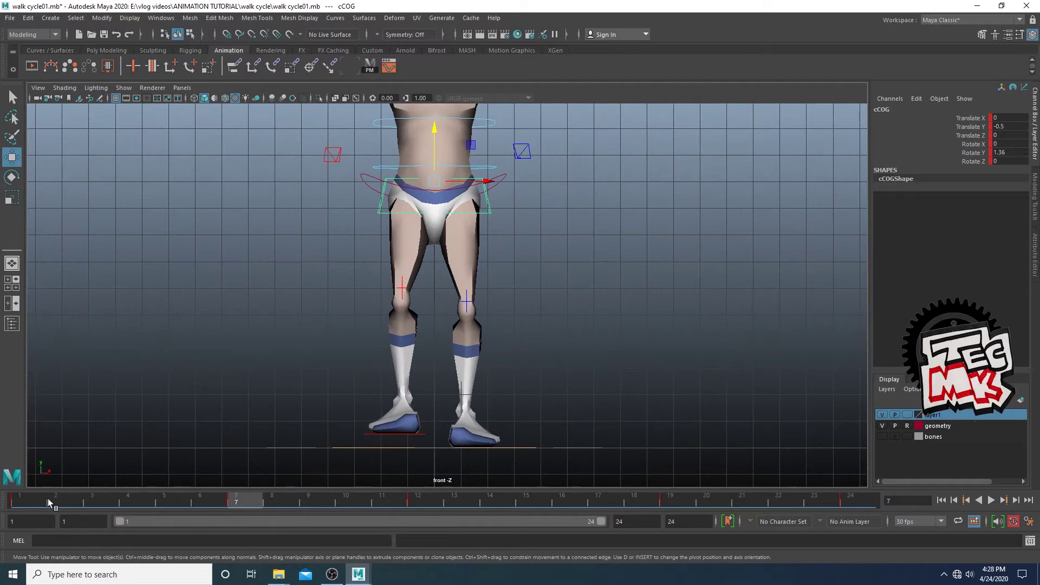
left_click(46, 502)
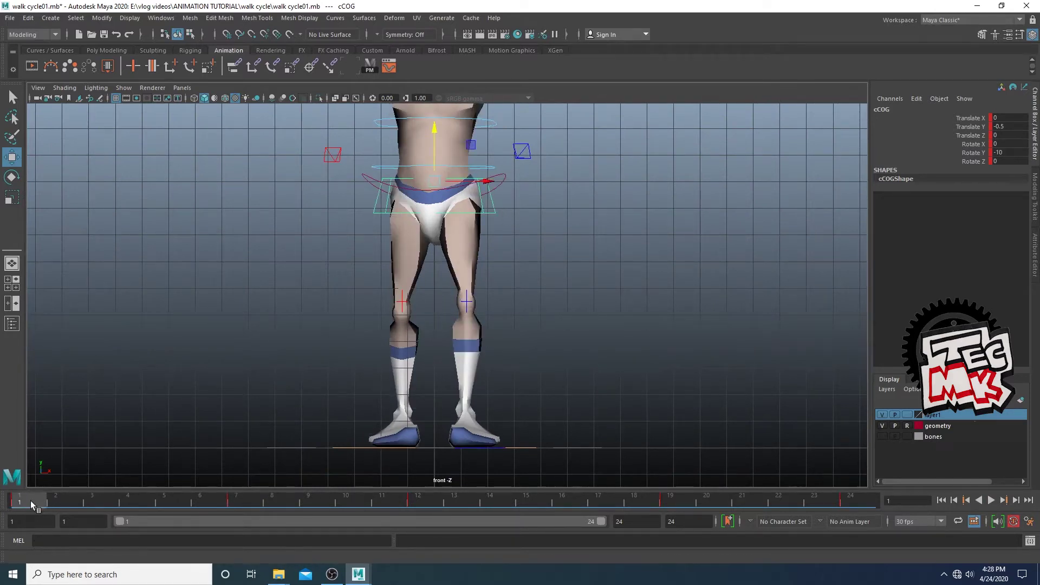
left_click_drag(44, 501, 243, 508)
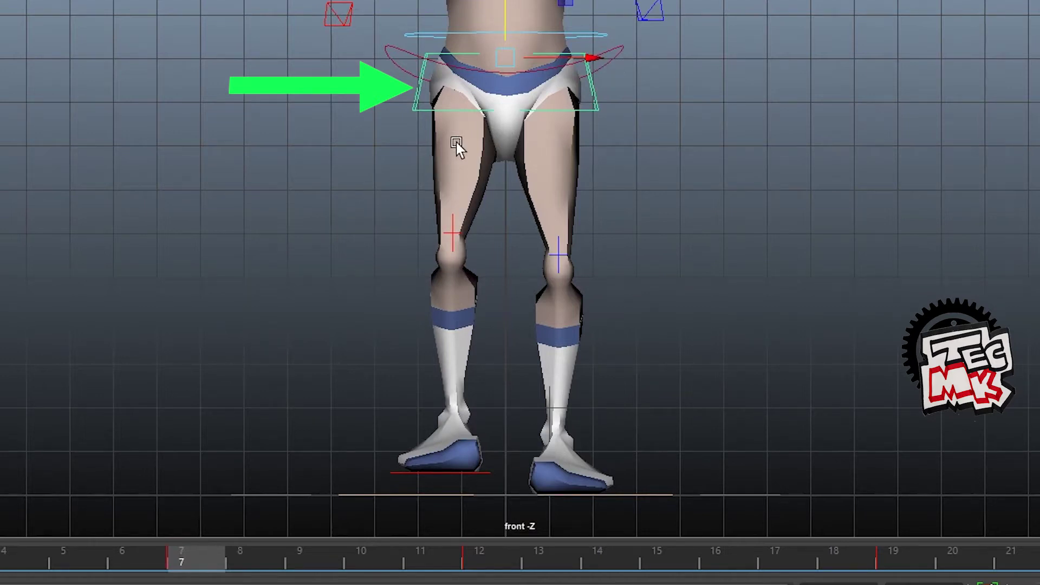
left_click_drag(596, 58, 642, 50)
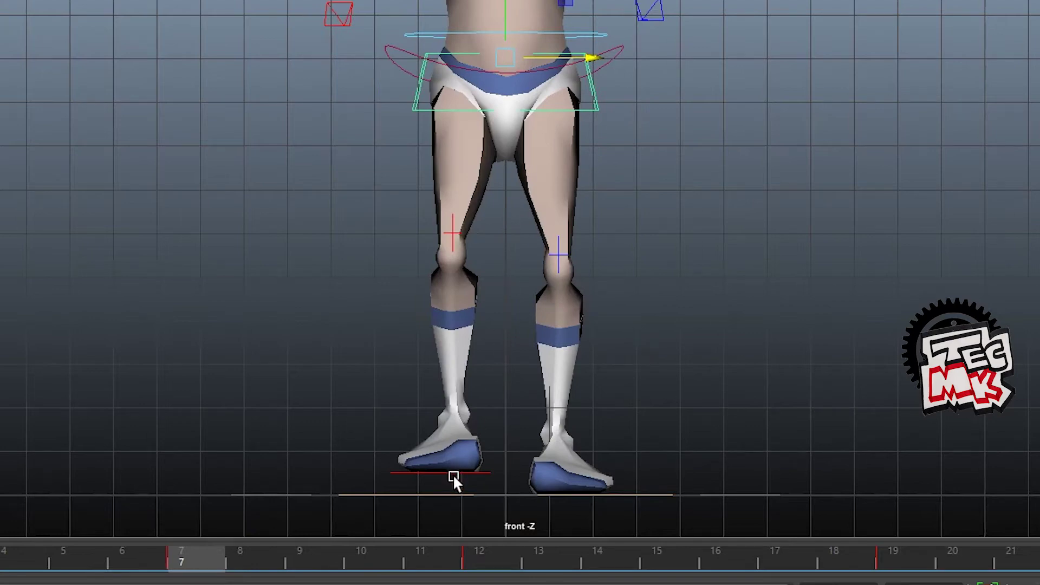
key("space")
key("space")
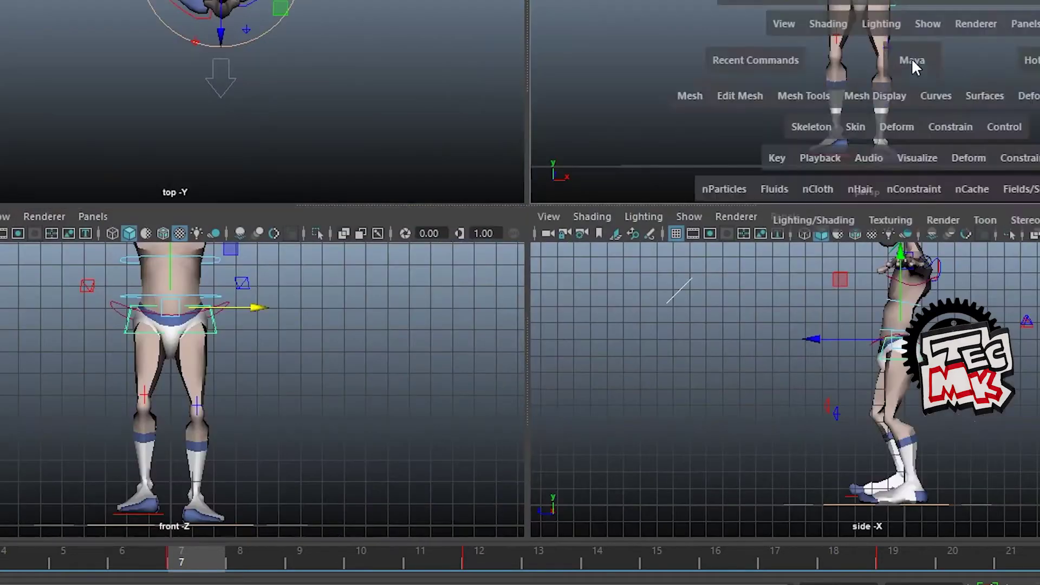
left_click_drag(621, 127, 588, 209, "alt")
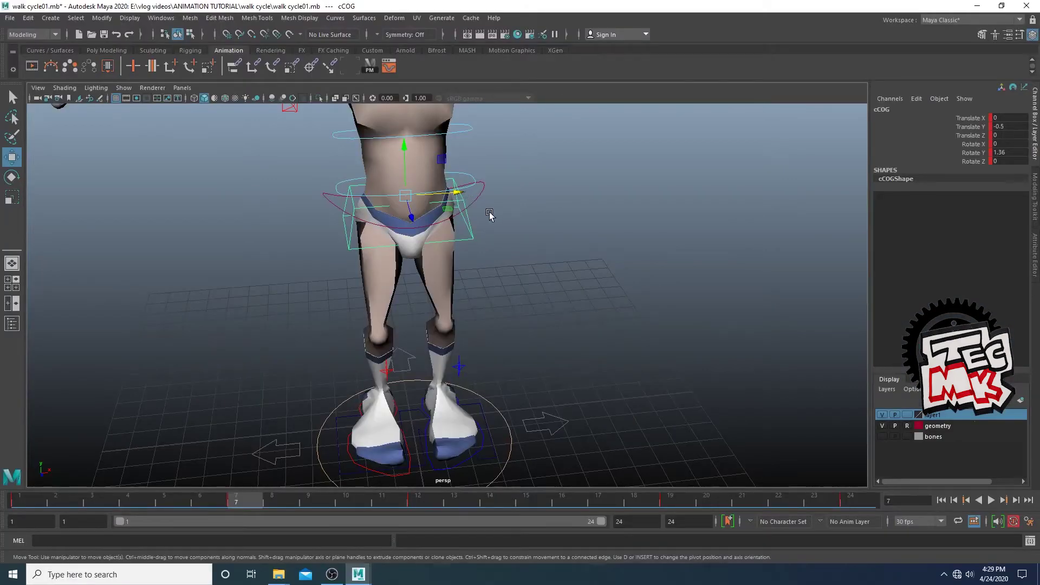
left_click_drag(490, 216, 469, 194, "alt")
key("ctrl+z")
Shift the hips over the planted foot at frame 7 by keying the COG control's Translate X at 0.5
left_click(1004, 118)
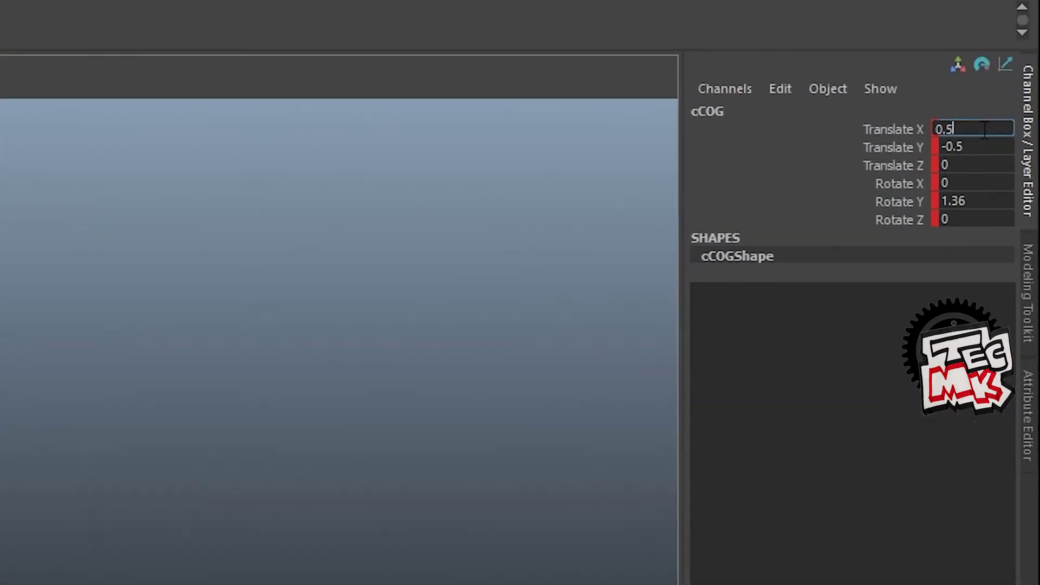
double_click(985, 130)
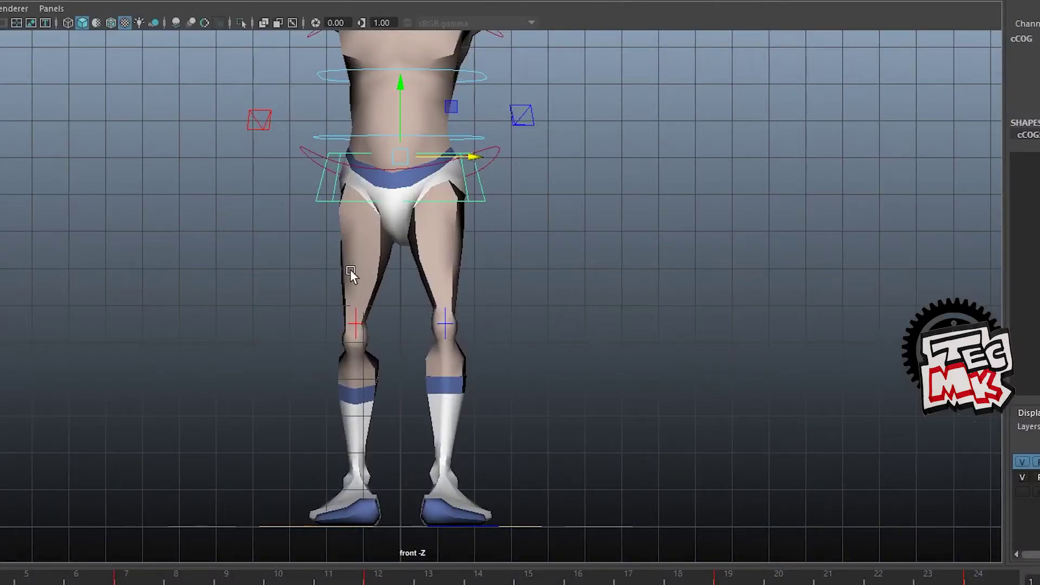
left_click_drag(0, 582, 139, 581)
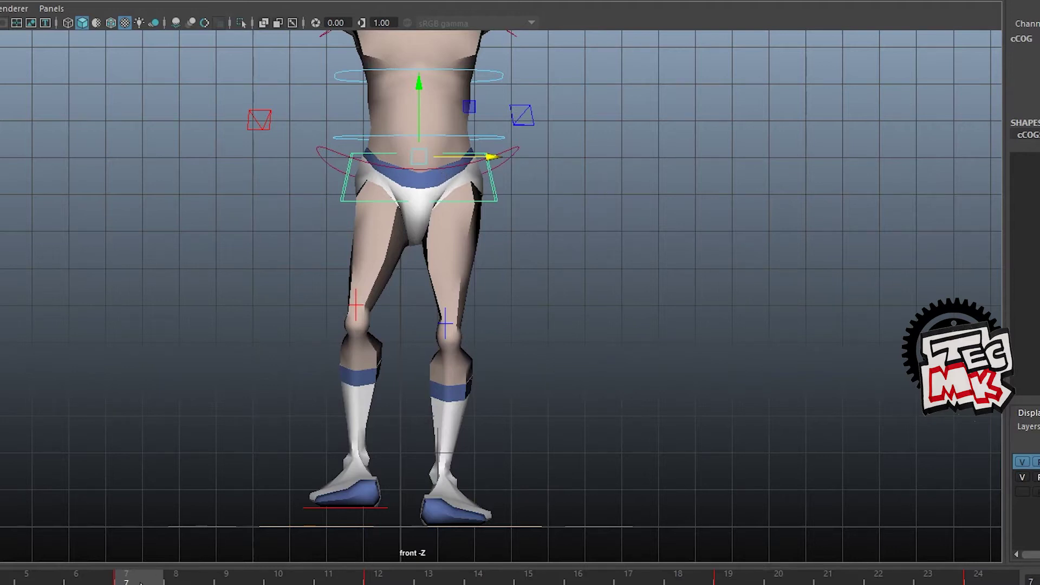
left_click(1025, 50)
Shift the COG control over the opposite planted foot at frame 19, with Translate X at -0.5
left_click_drag(607, 517, 634, 518)
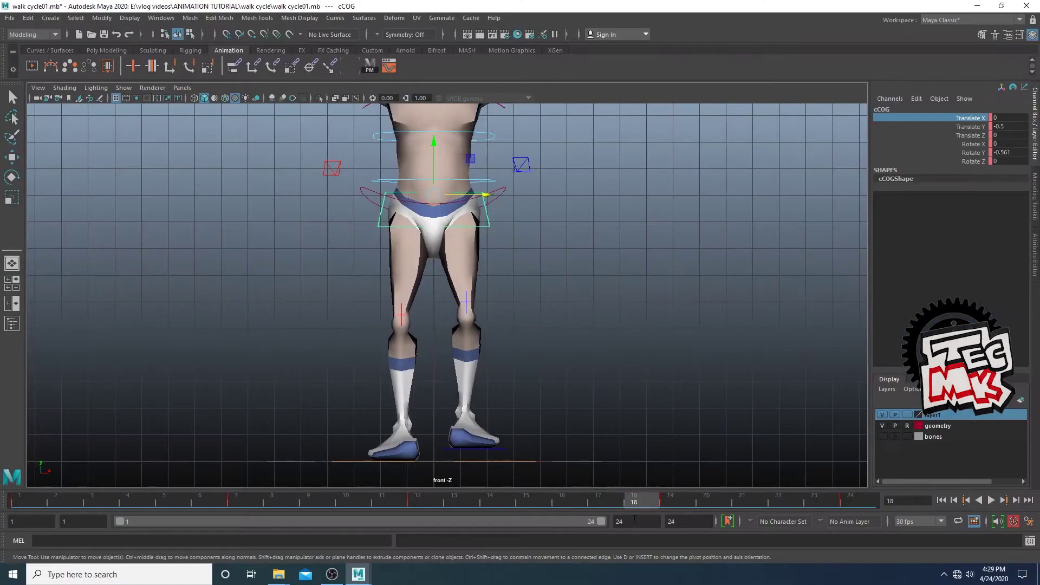
left_click(506, 452)
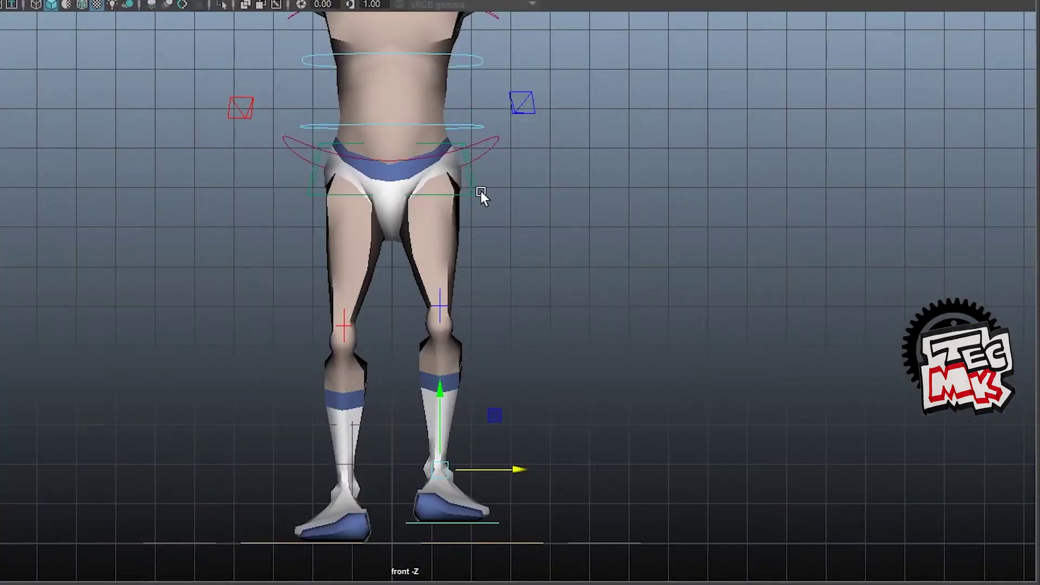
left_click(470, 187)
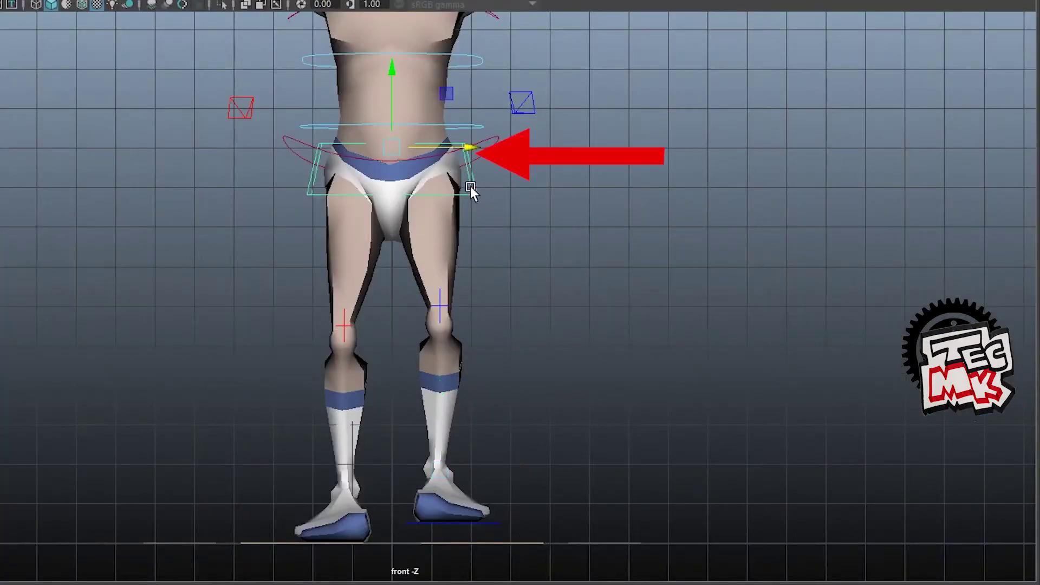
left_click_drag(469, 152, 425, 178)
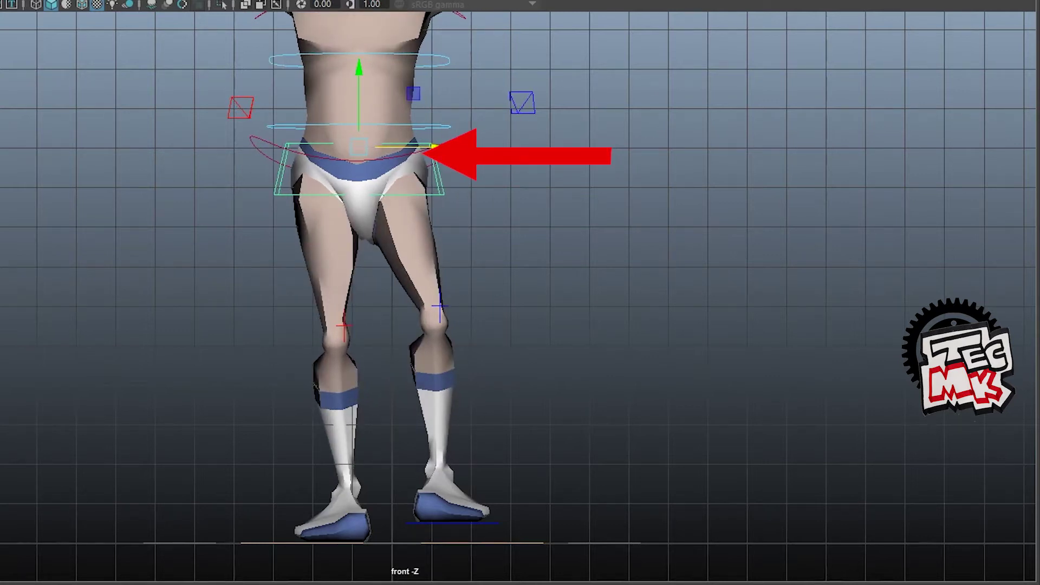
left_click_drag(433, 146, 447, 146)
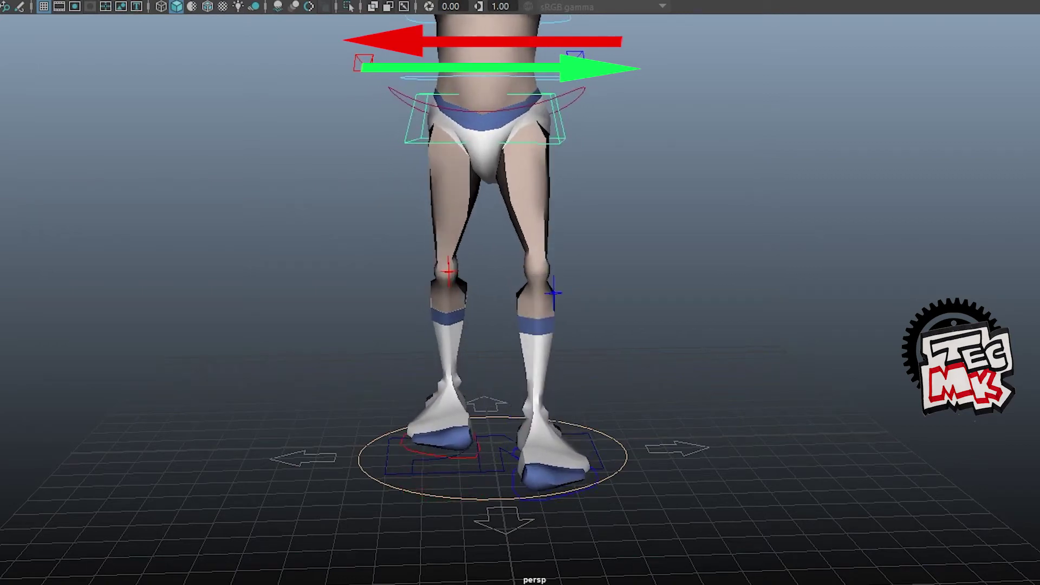
Tilt the hips in the frame 7 passing pose by setting the COG control's Rotate Z to -5
key("space")
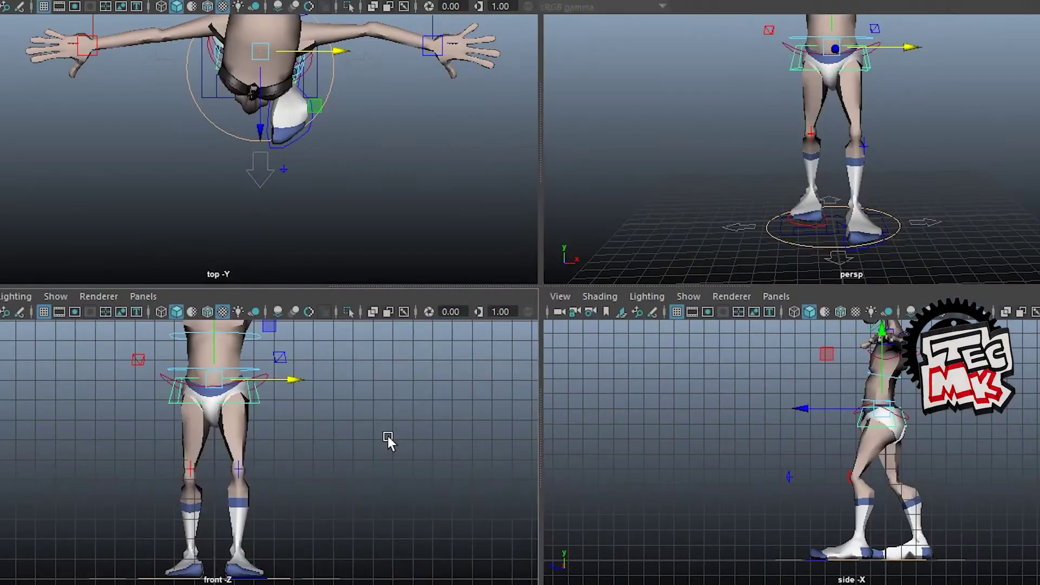
key("space")
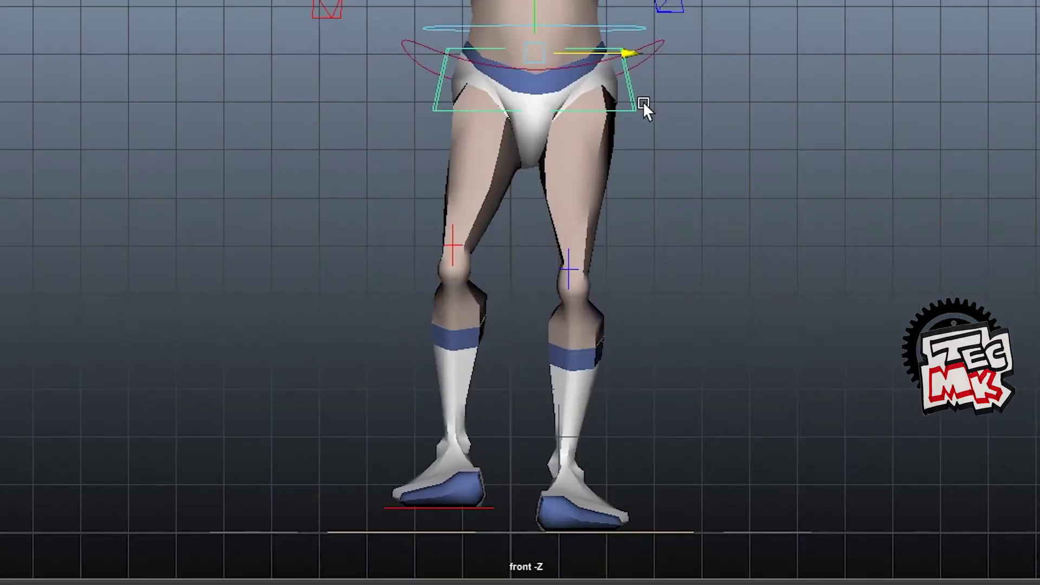
middle_click_drag(651, 114, 638, 136, "alt")
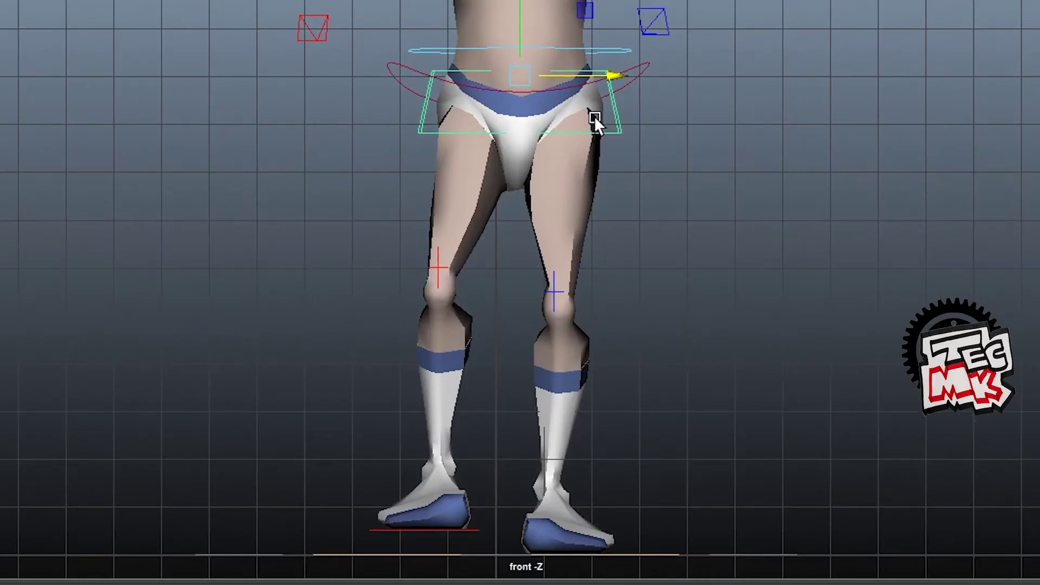
key("e")
left_click_drag(467, 19, 476, 5)
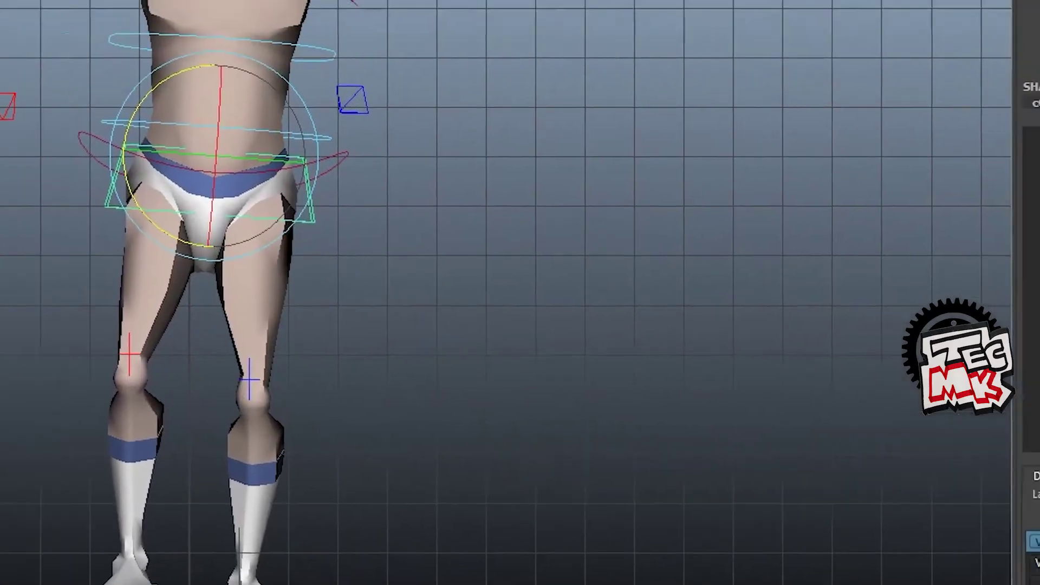
left_click(996, 156)
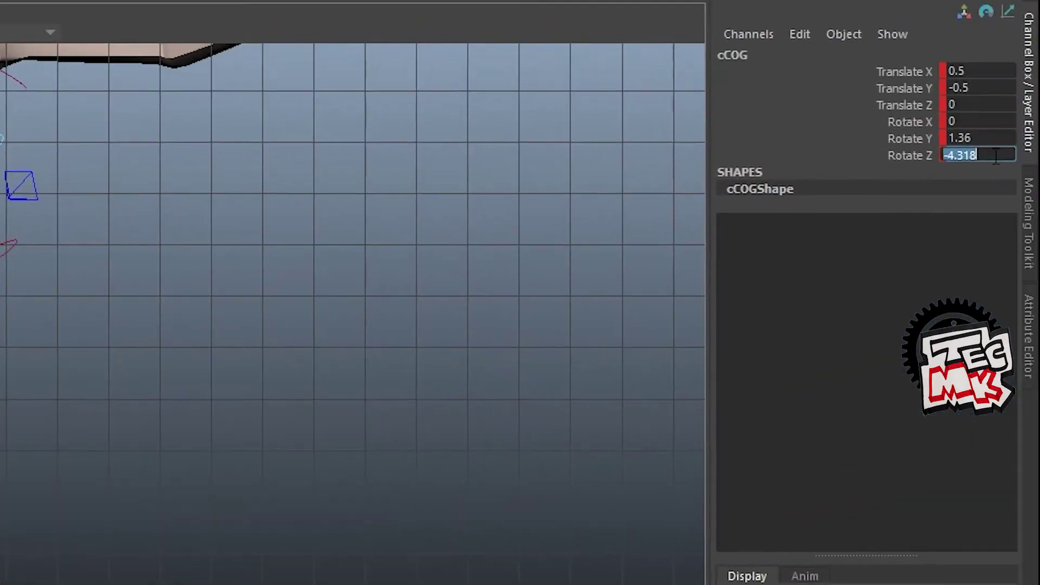
type("-5")
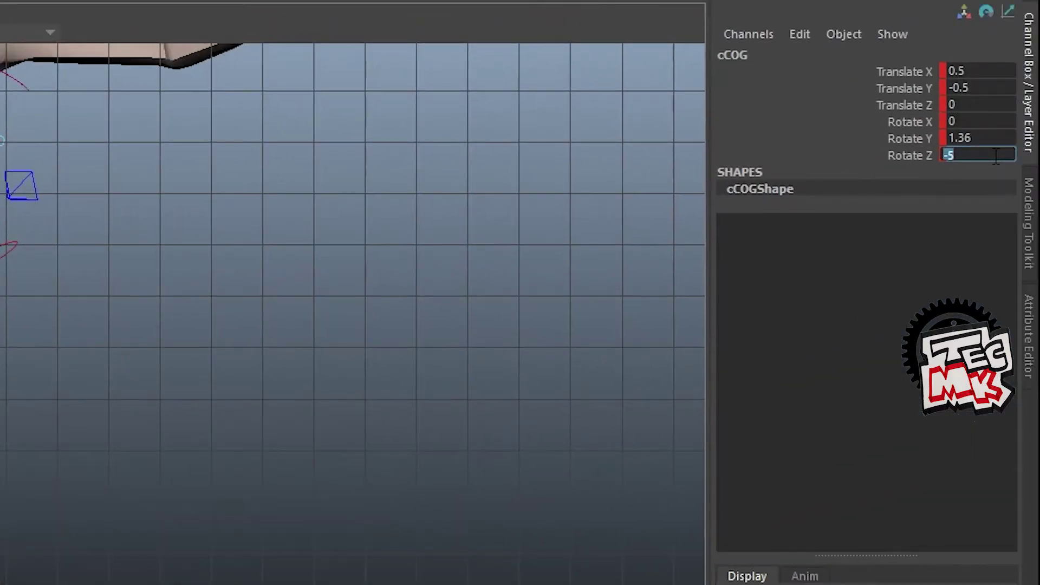
key("Return")
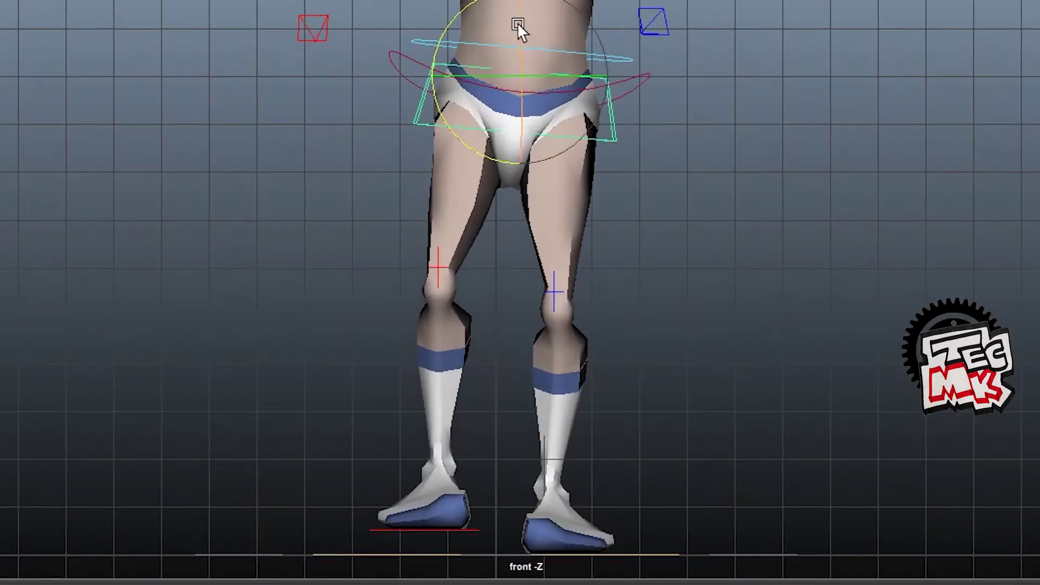
left_click_drag(485, 0, 546, 3)
key("ctrl+z")
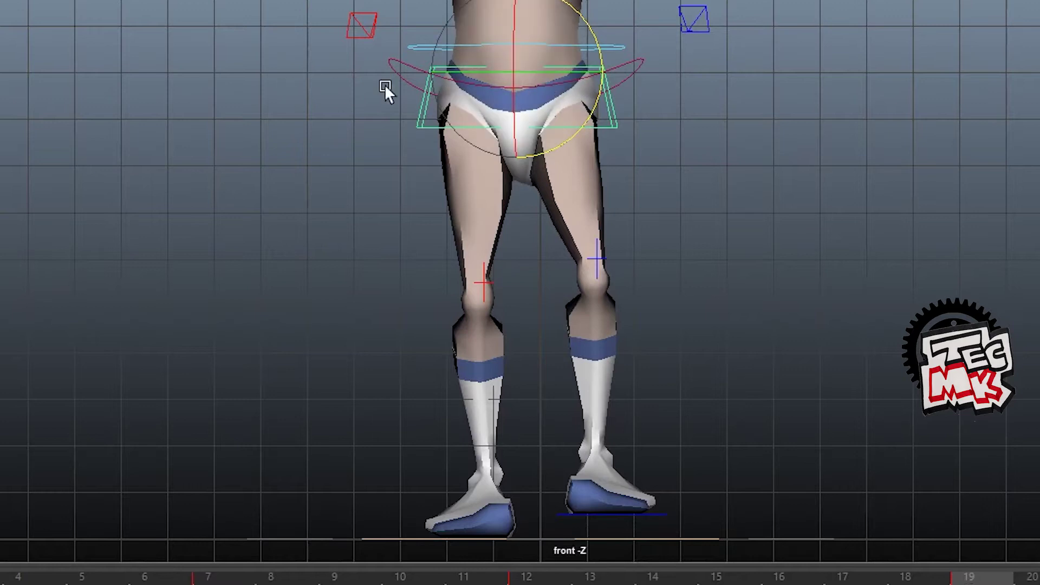
Tilt the hips the opposite way at frame 19 by setting the COG control's Rotate Z to 5
mouse_move(587, 20)
left_mouse_down()
mouse_move(581, 15)
mouse_move(584, 24)
left_mouse_up()
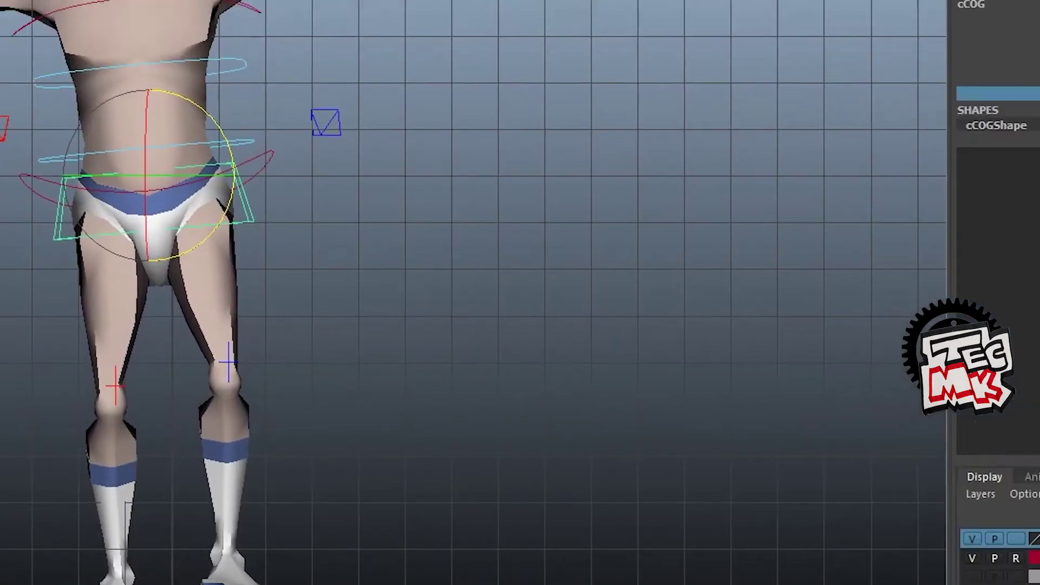
left_click(992, 149)
type("5")
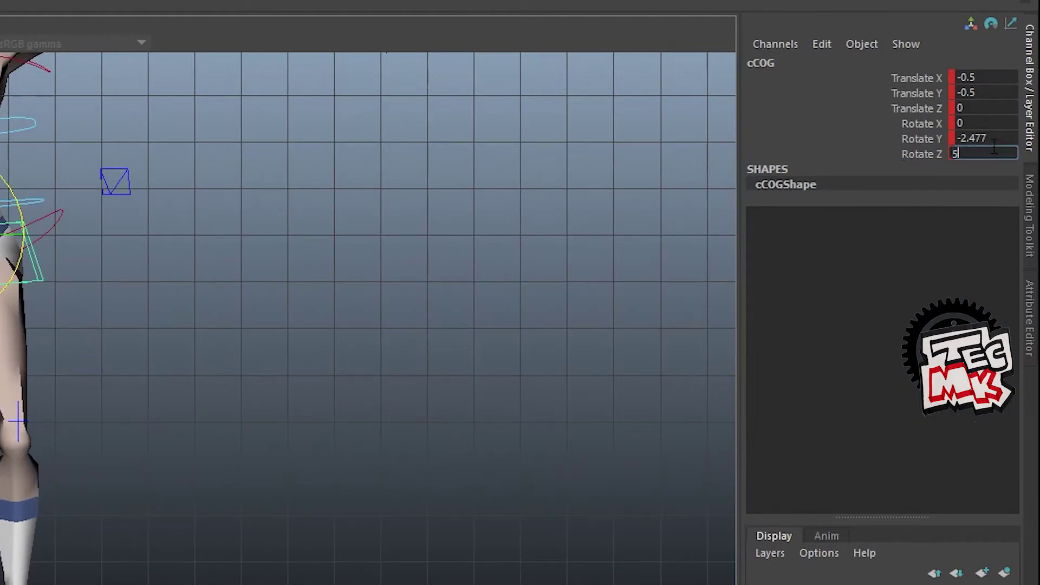
key("Return")
Scrub through the cycle to frame 24 in the perspective and front views to check the hip sway and tilt
left_click(346, 417)
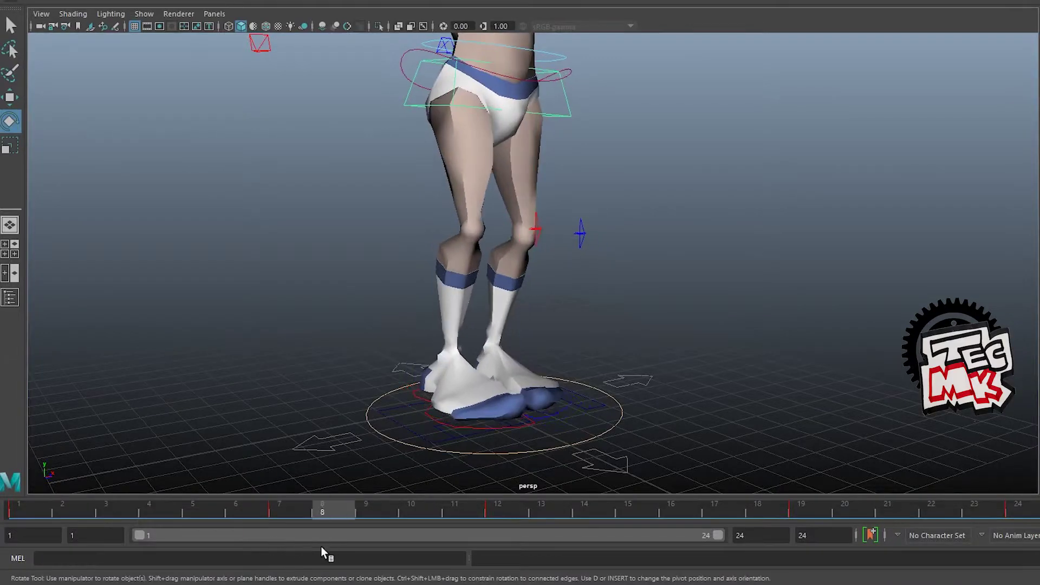
left_click_drag(322, 547, 492, 521)
left_click_drag(587, 379, 521, 386, "alt")
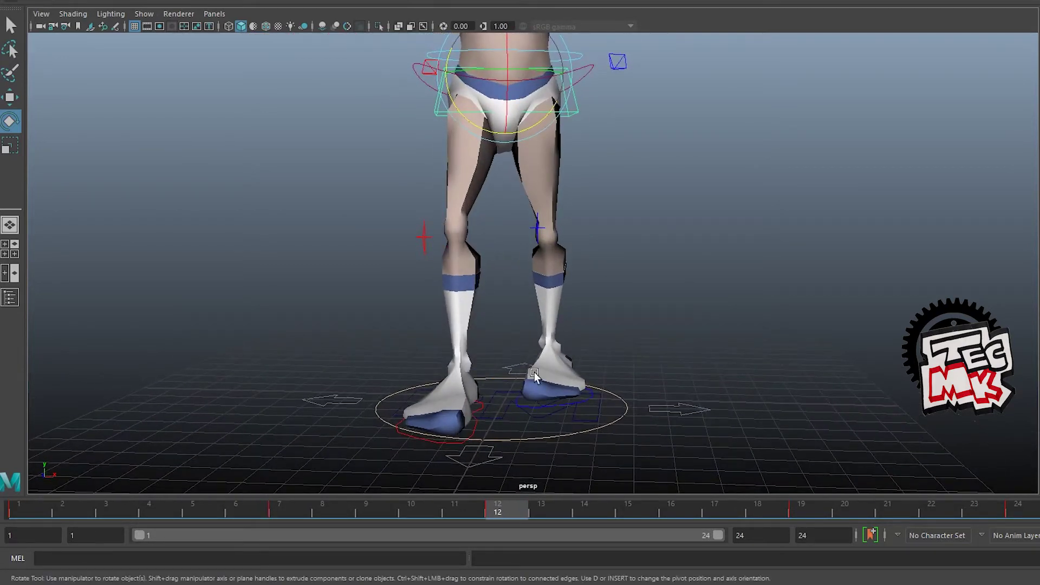
middle_click_drag(593, 169, 600, 227, "alt")
scroll(600, 226, "up", 1)
key("space")
left_click_drag(564, 160, 604, 134)
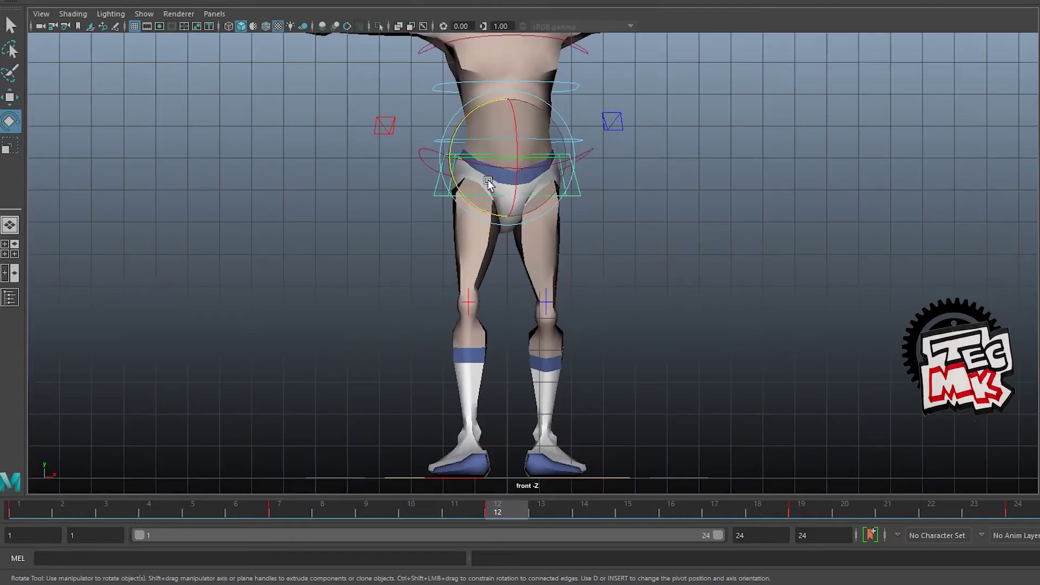
left_click_drag(670, 515, 801, 516)
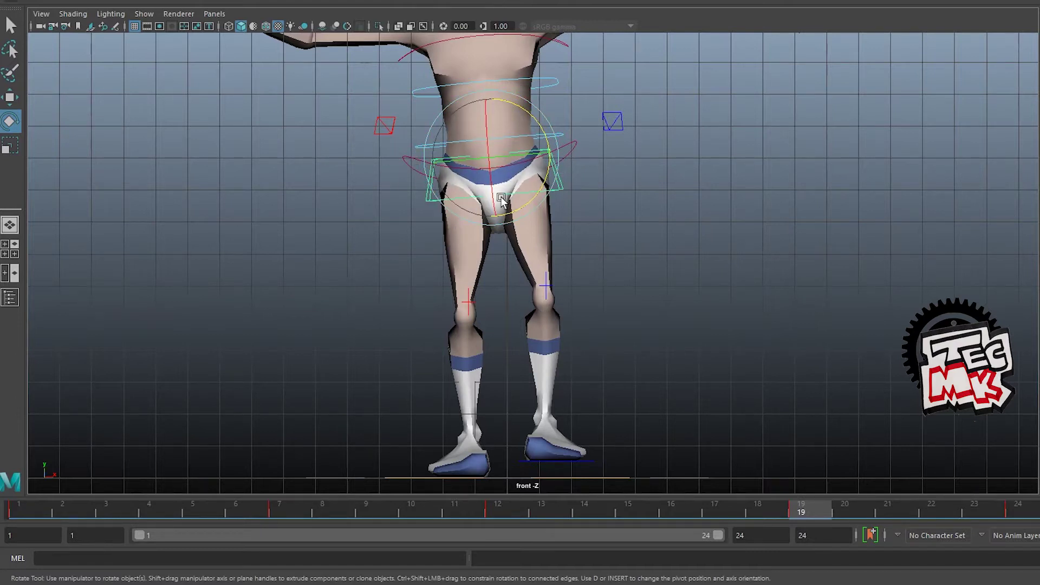
left_click_drag(820, 512, 1011, 521)
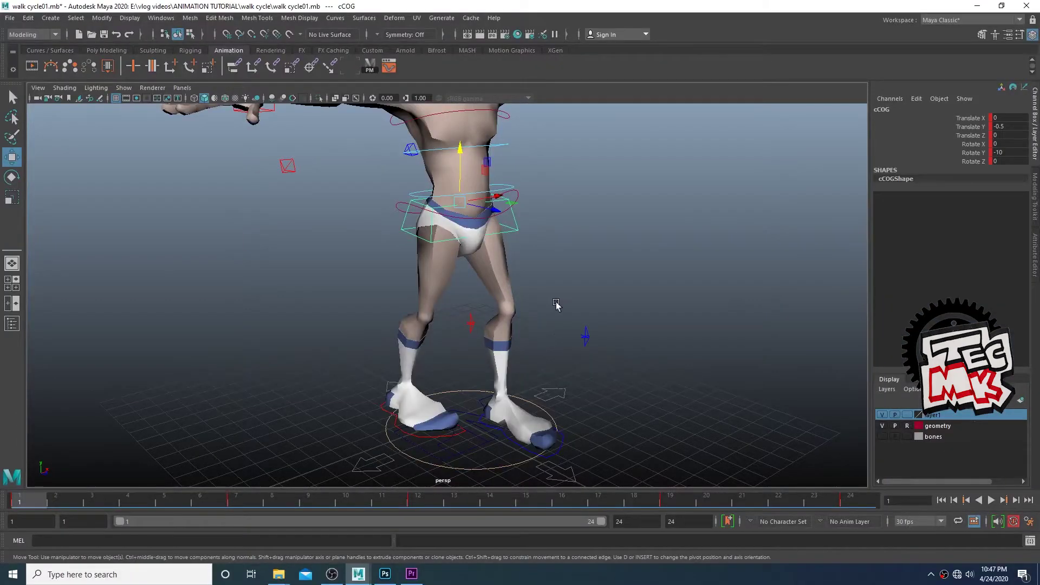
Scrub from frame 1 to frame 7 and examine the raised foot and tilted hips from several angles
left_click_drag(556, 305, 562, 279, "alt")
left_click_drag(37, 504, 243, 503)
left_click_drag(639, 295, 567, 282, "alt")
left_click_drag(507, 336, 641, 318, "alt")
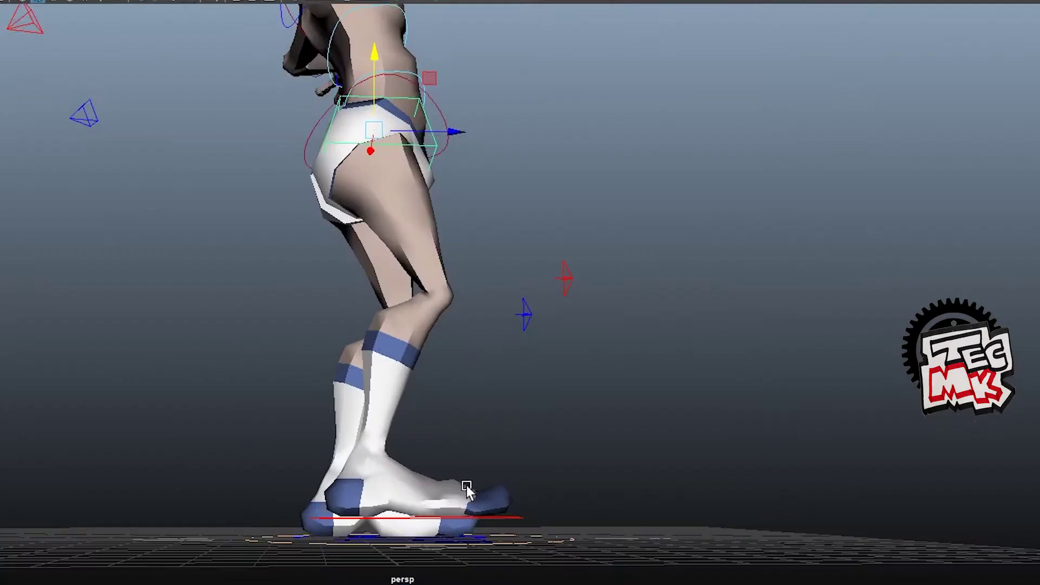
left_click_drag(484, 418, 312, 429, "alt")
left_click_drag(202, 502, 168, 506, "alt")
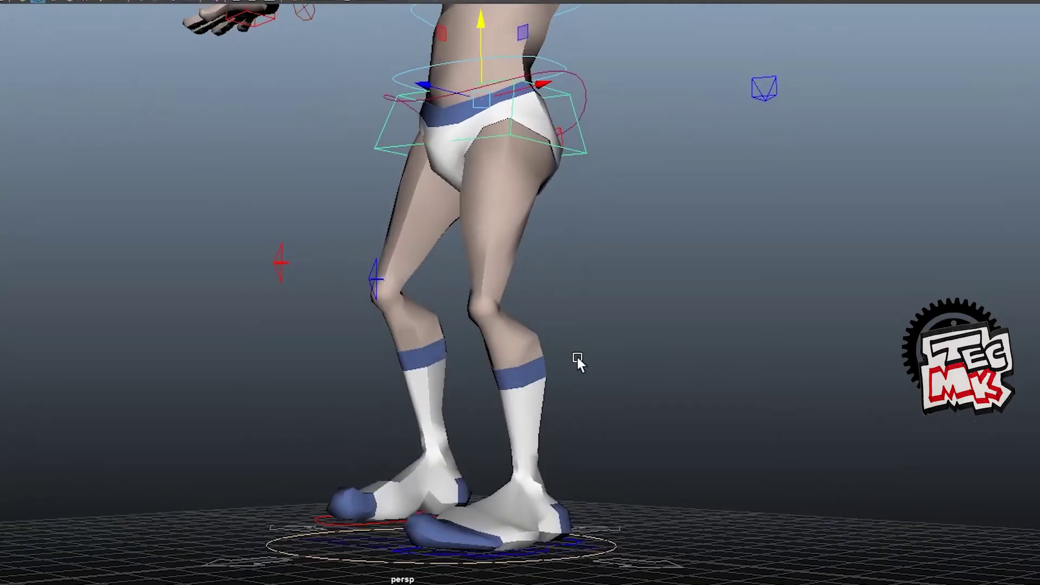
left_click_drag(396, 309, 453, 341, "alt")
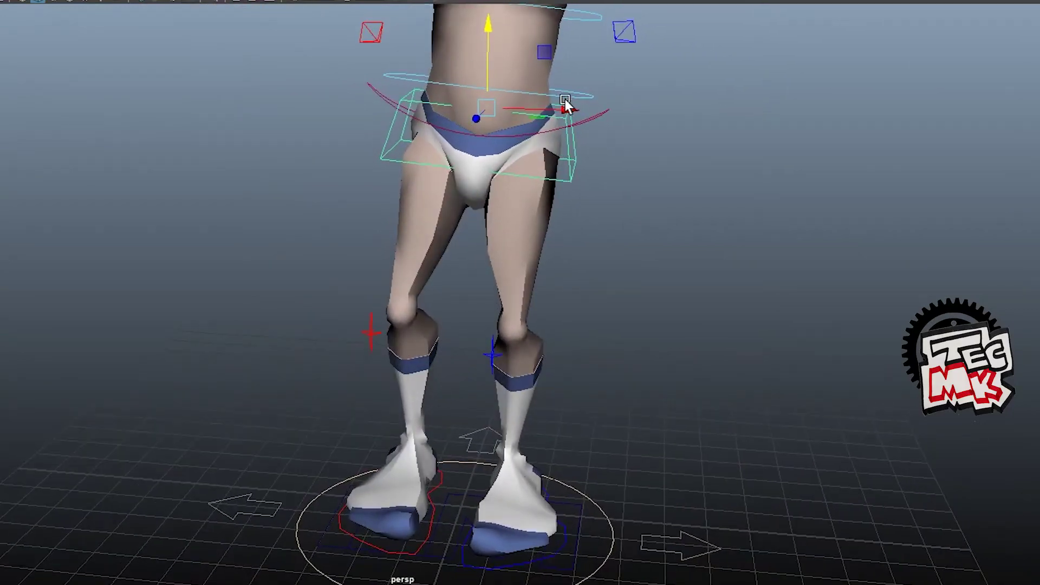
Raise the hips in the frame 7 passing pose by setting the COG control's Translate Y to -0.15
left_click_drag(535, 225, 550, 228, "alt")
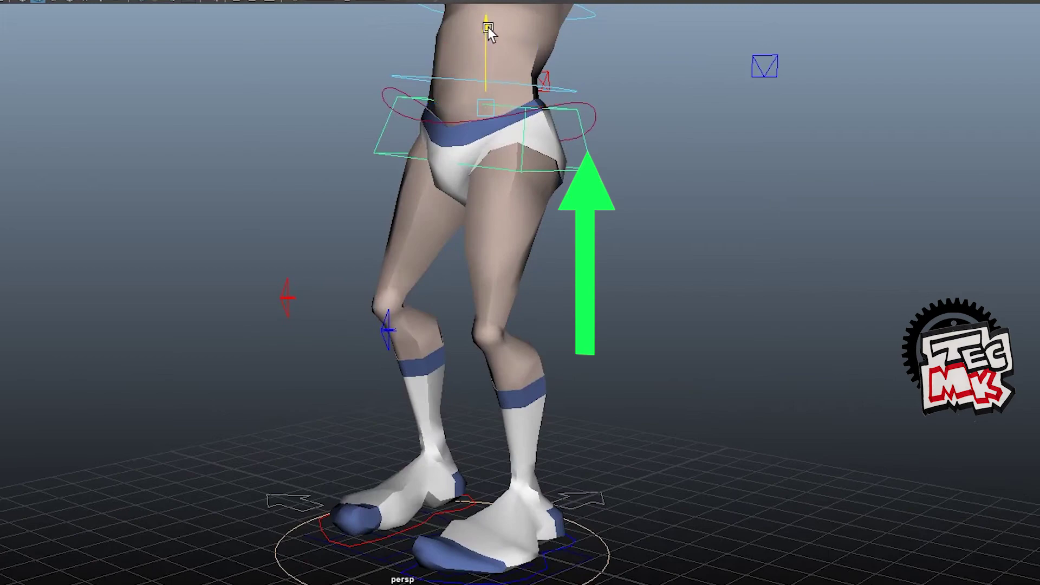
left_click_drag(488, 27, 492, 12)
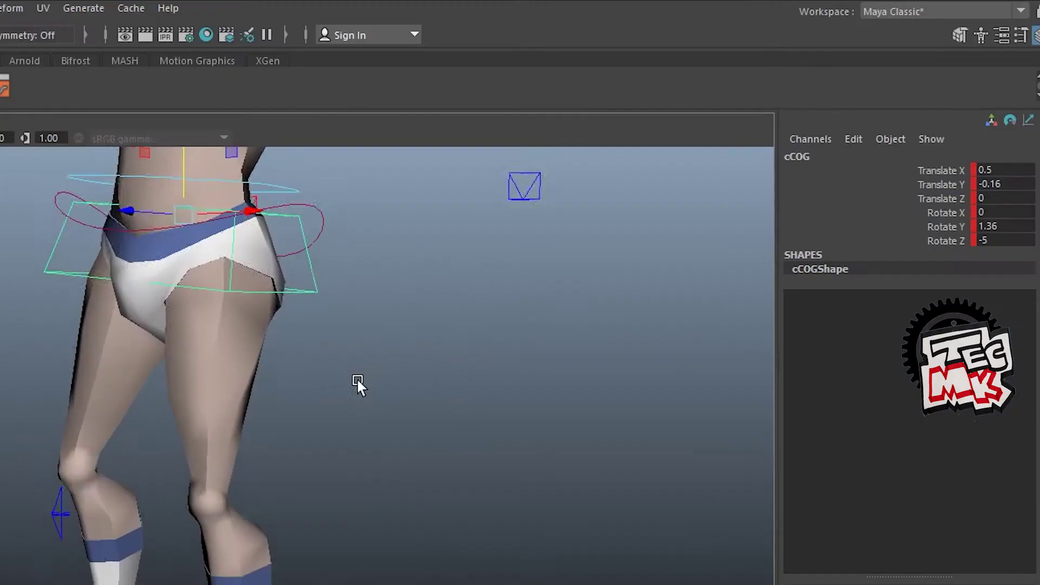
scroll(355, 378, "down", 3)
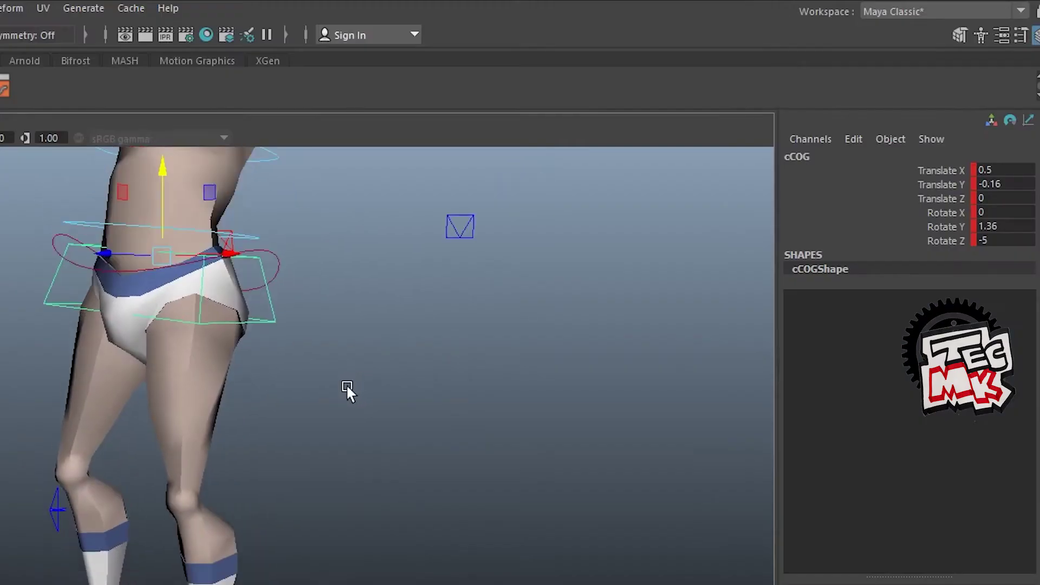
left_click(1009, 196)
left_click(1017, 185)
left_click(1019, 183)
key("BackSpace")
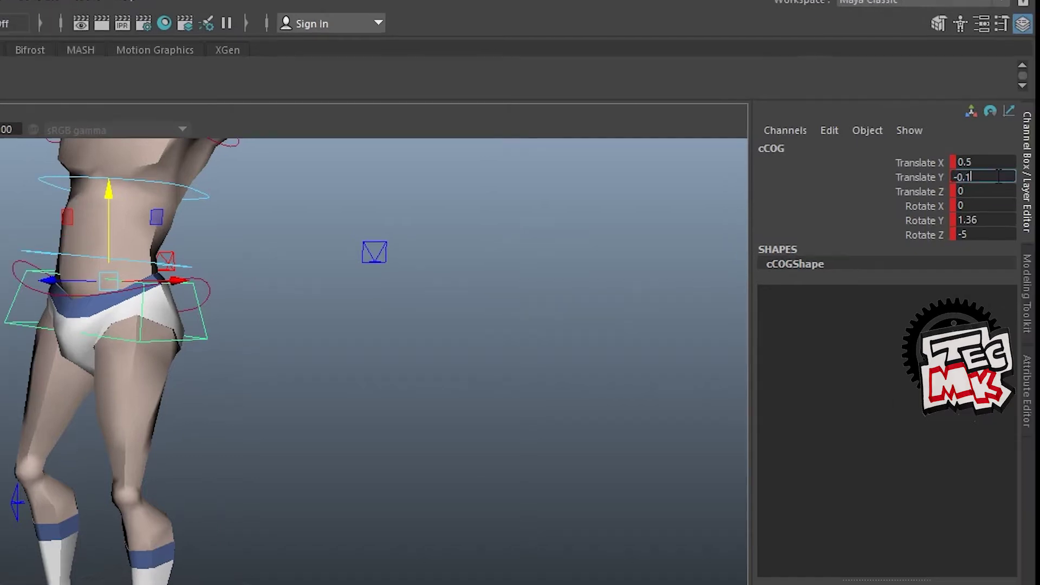
key("Return")
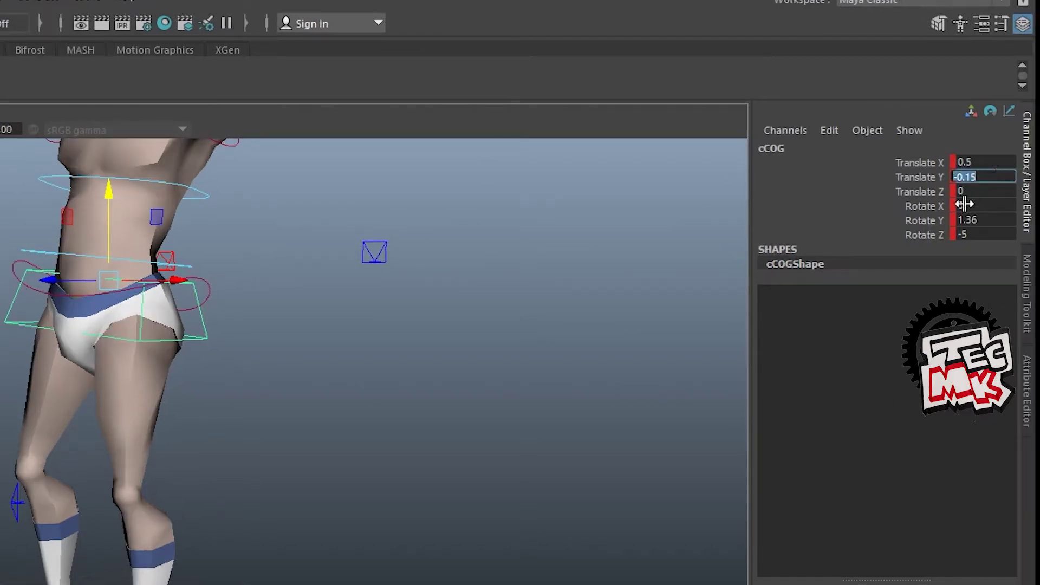
left_click(918, 179)
Raise the hips in the frame 19 passing pose by setting the COG control's Translate Y to -0.15
left_click_drag(313, 470, 239, 517, "alt")
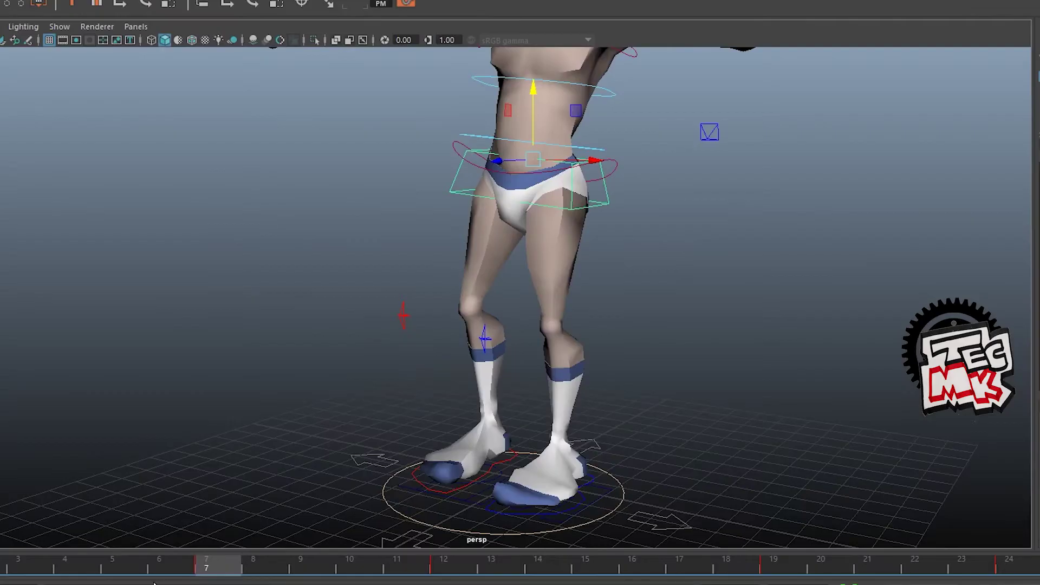
left_click_drag(242, 566, 772, 568)
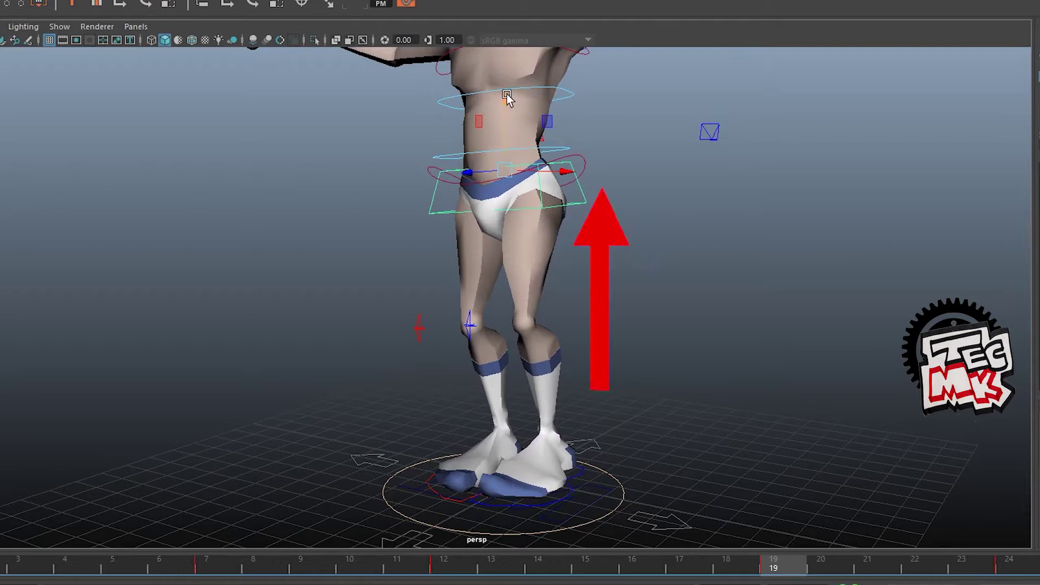
left_click_drag(505, 98, 512, 82)
left_click(1018, 128)
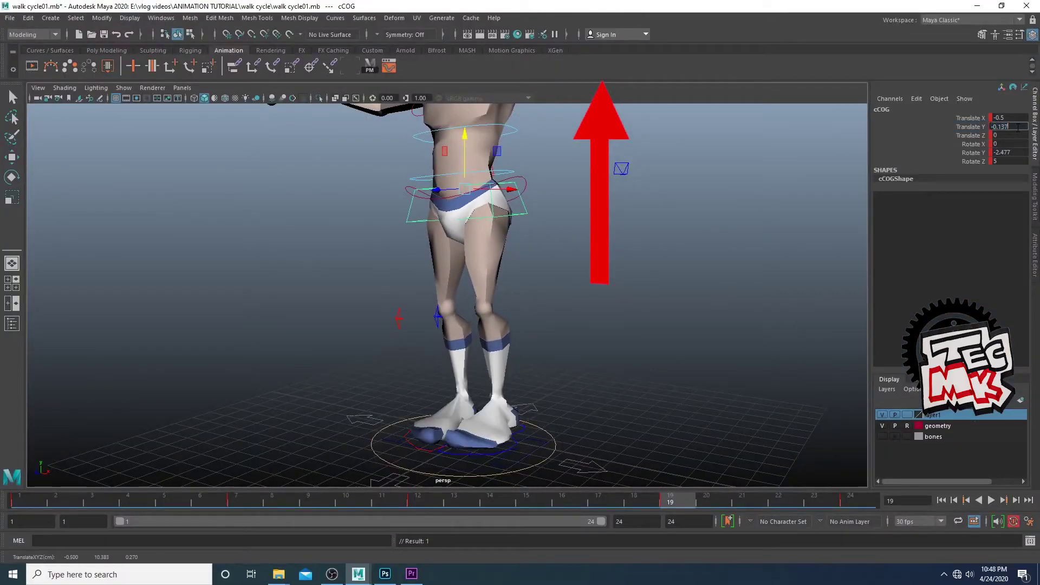
type("5")
key("Return")
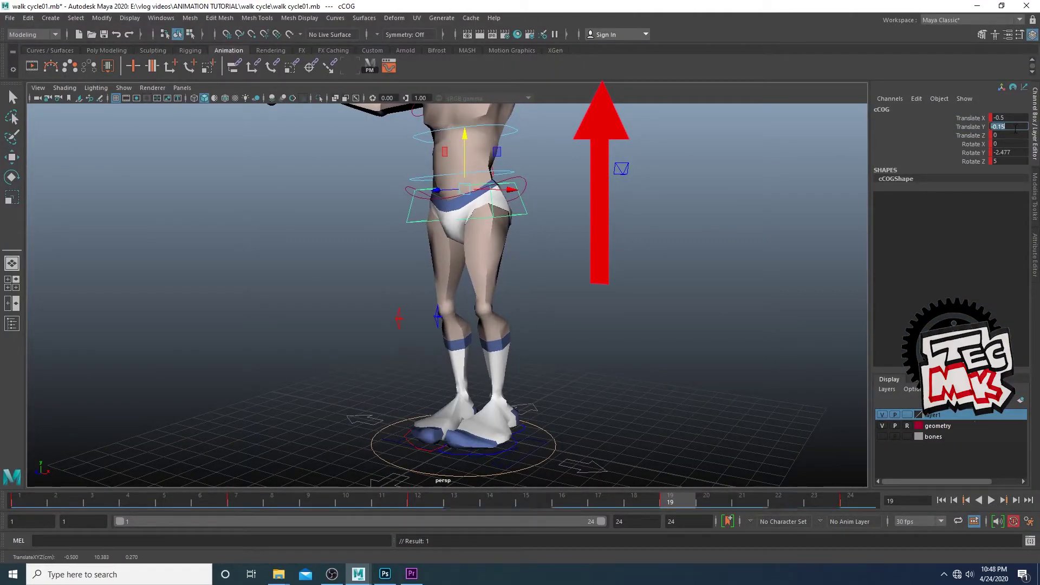
Scrub the cycle from frame 1 to frame 21 and examine the hips and legs from several angles
scroll(585, 255, "down", 5)
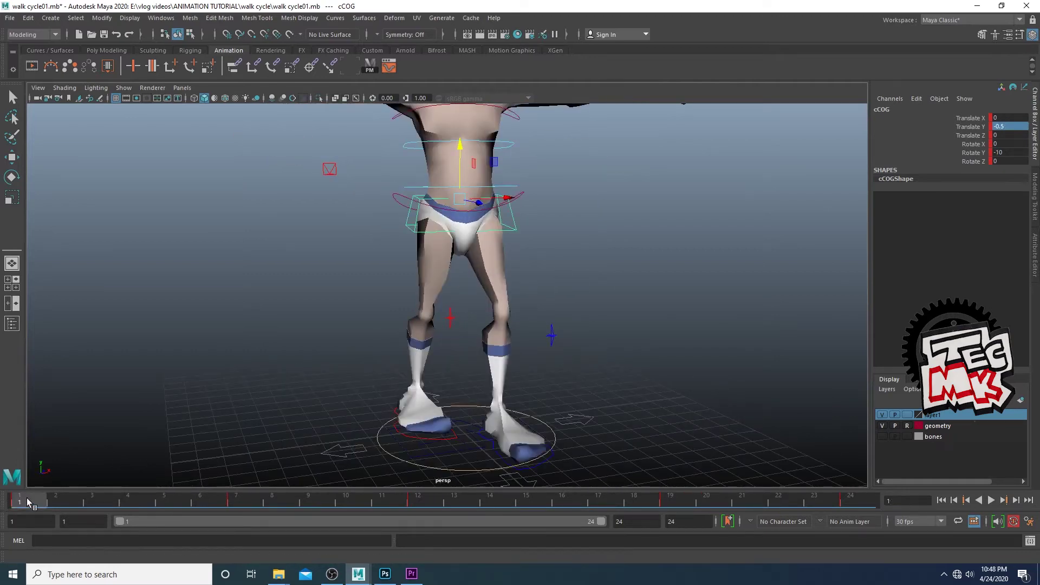
left_click_drag(27, 499, 734, 534)
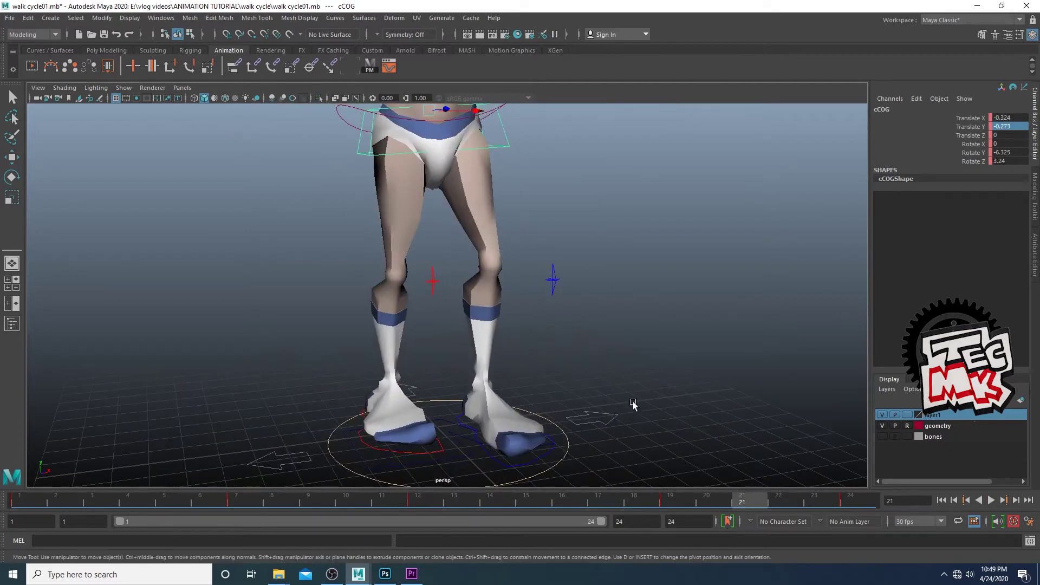
left_click_drag(633, 402, 606, 399, "alt")
scroll(605, 399, "down", 2)
left_click_drag(398, 477, 490, 482, "alt")
middle_click_drag(487, 349, 476, 374, "alt")
left_click_drag(475, 373, 487, 382, "alt")
middle_click_drag(487, 382, 492, 339, "alt")
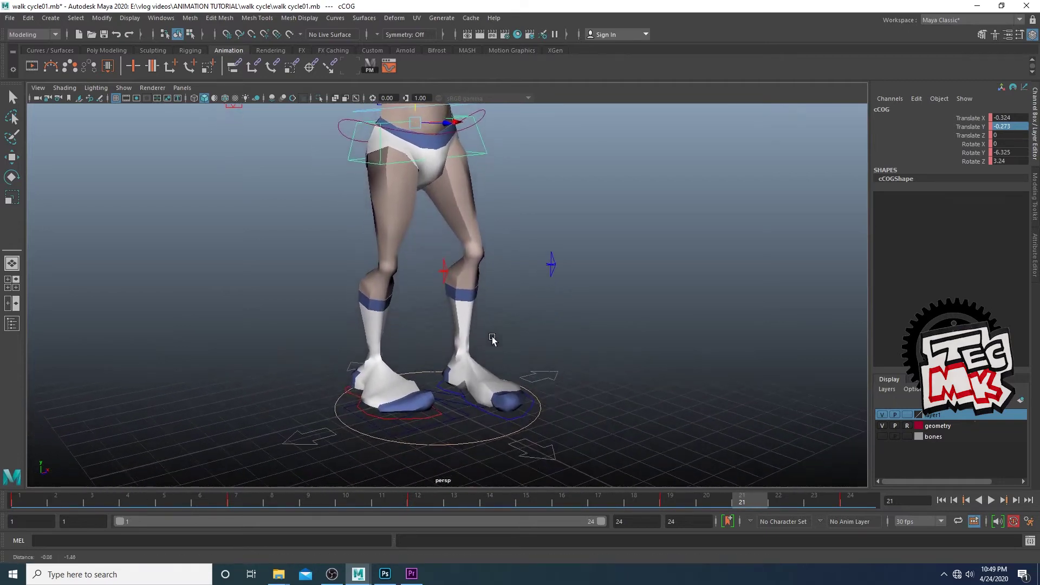
scroll(511, 326, "up", 2)
middle_click_drag(520, 305, 529, 339, "alt")
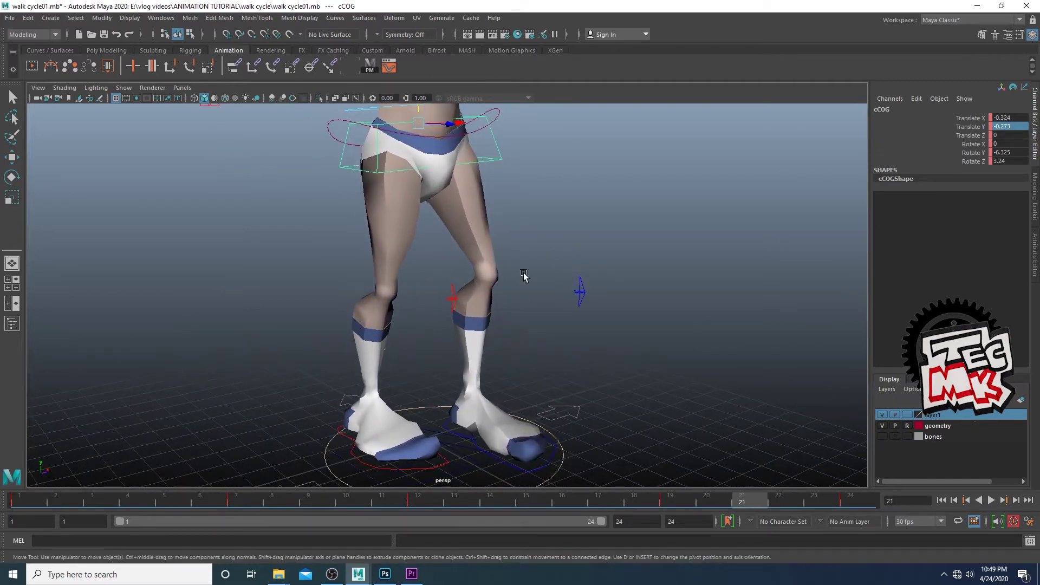
scroll(525, 273, "up", 2)
left_click_drag(523, 276, 459, 301, "alt")
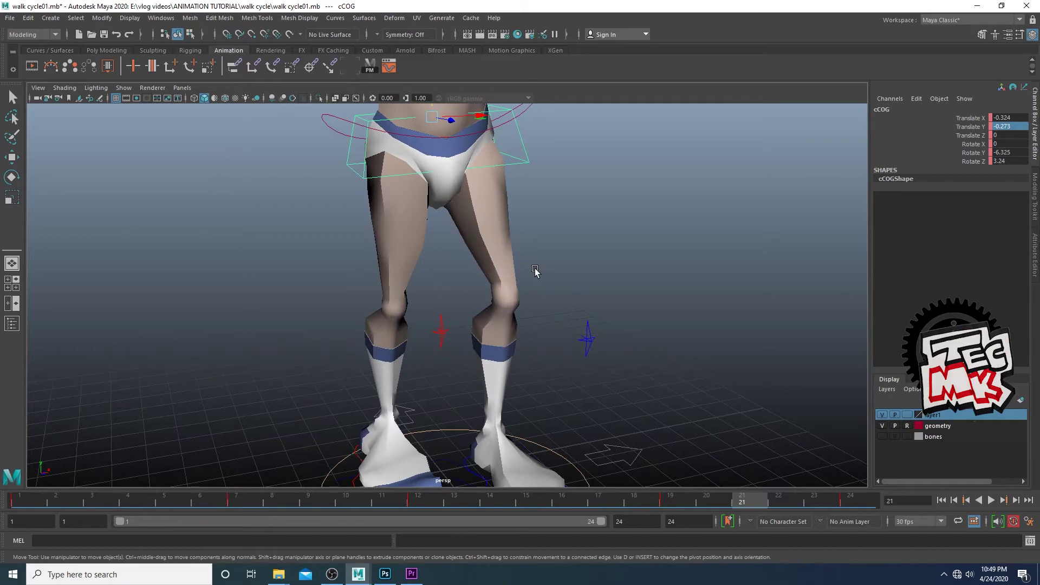
scroll(567, 266, "down", 2)
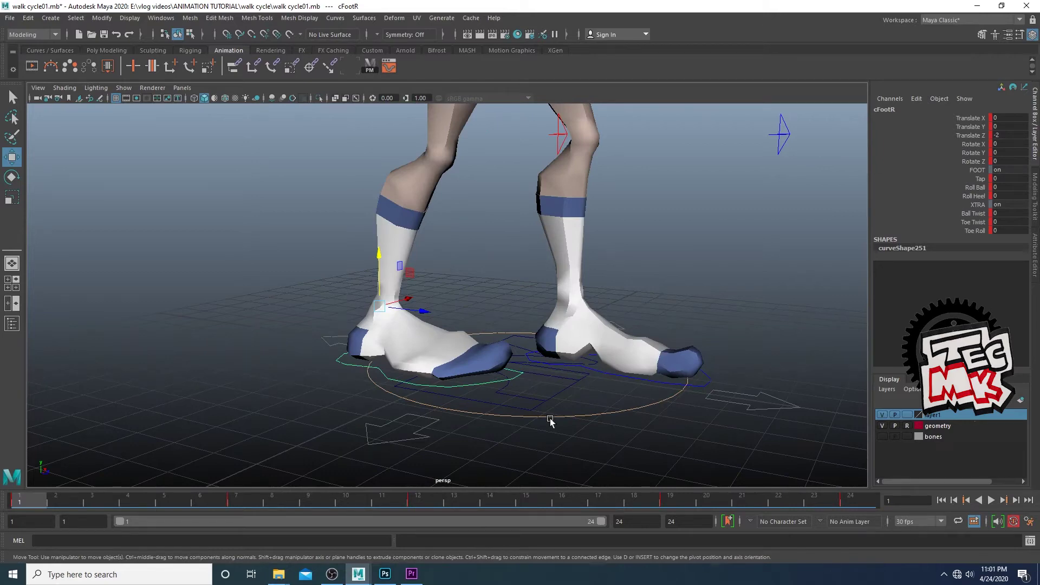
Scrub to frame 12 and examine the right foot's contact pose from the side
left_click_drag(550, 420, 516, 395, "alt")
left_click_drag(175, 583, 322, 582)
middle_click_drag(574, 455, 526, 428, "alt")
left_click_drag(527, 428, 554, 455, "alt")
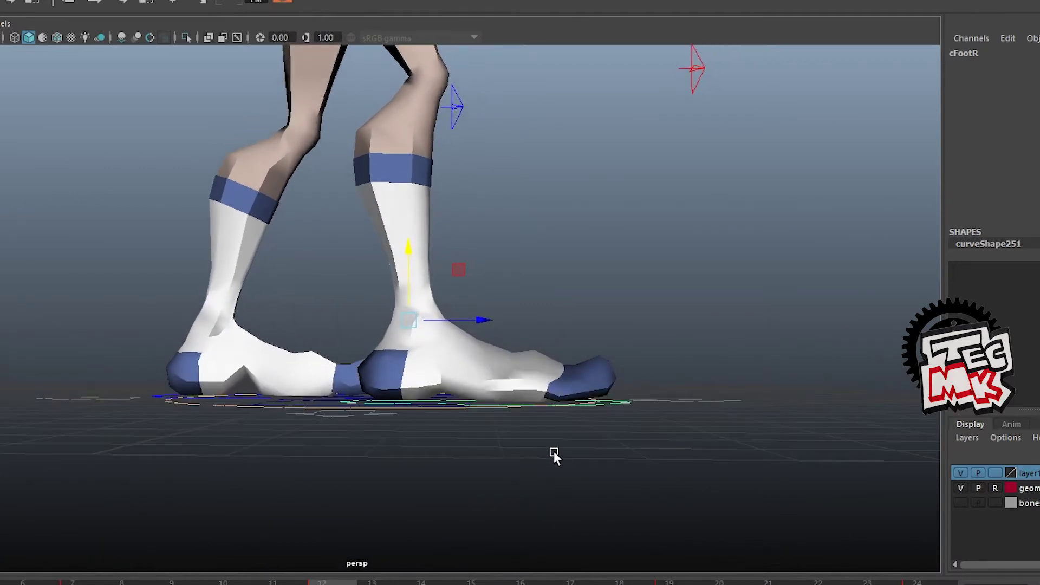
key("space")
key("space")
middle_click_drag(645, 360, 578, 360, "alt")
scroll(569, 368, "up", 2)
left_click_drag(531, 393, 524, 422, "alt")
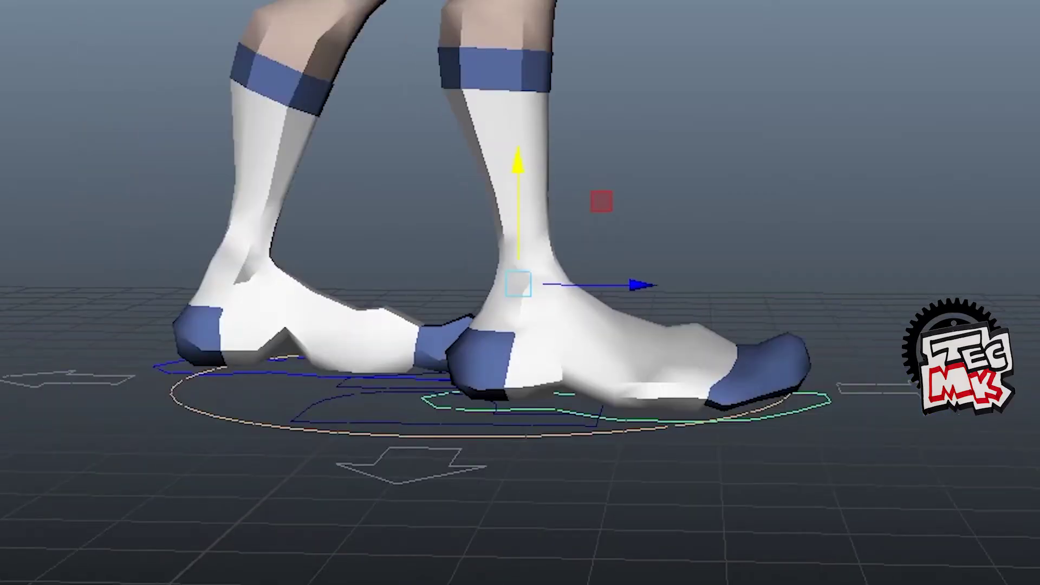
Try rotating the right foot control upward at frame 12 so that the heel meets the ground first
key("alt+v")
key("alt+v")
key("e")
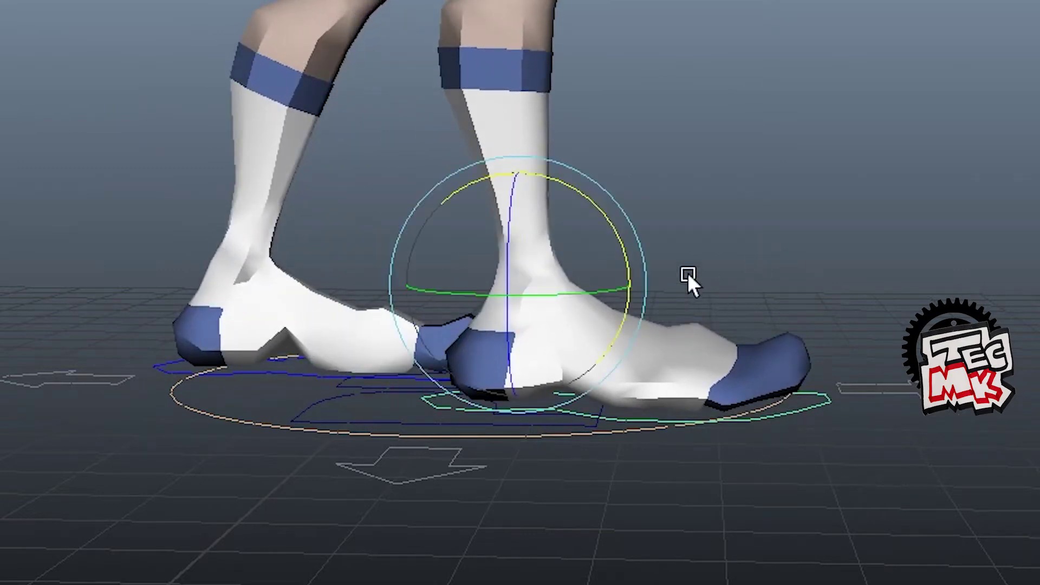
left_click_drag(611, 226, 577, 193)
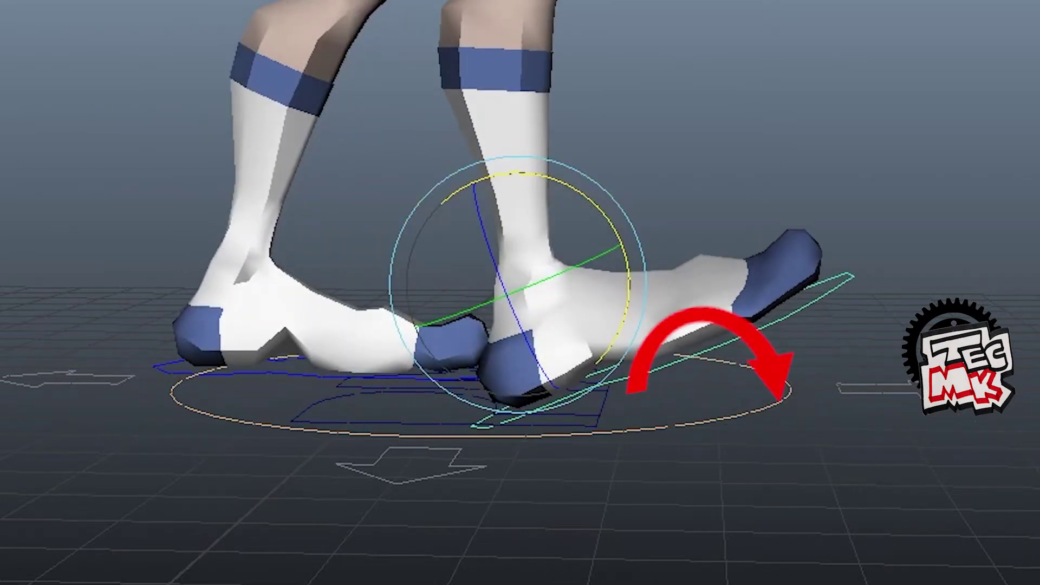
key("alt+v")
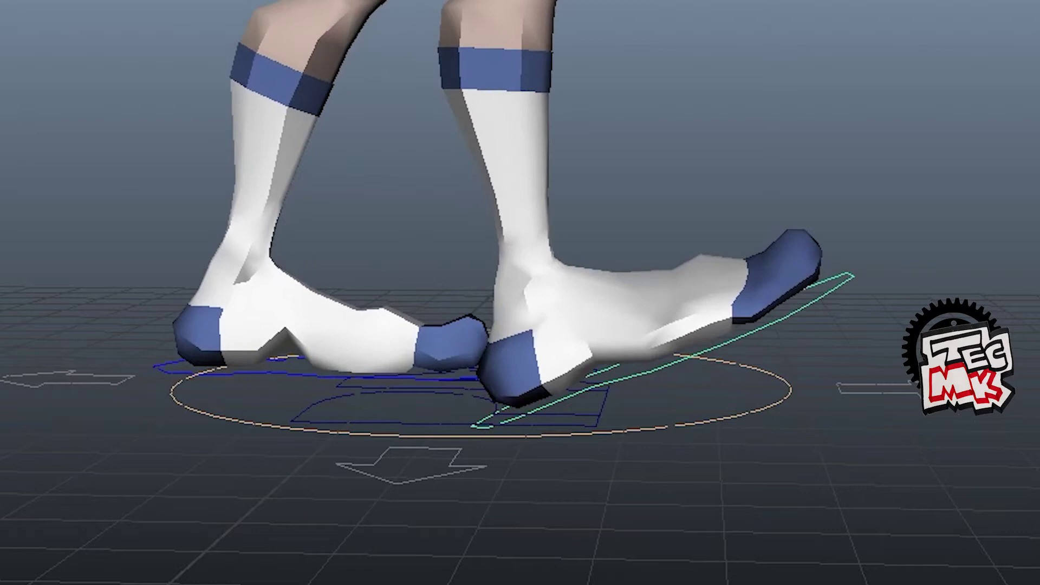
key("alt+v")
key("Return")
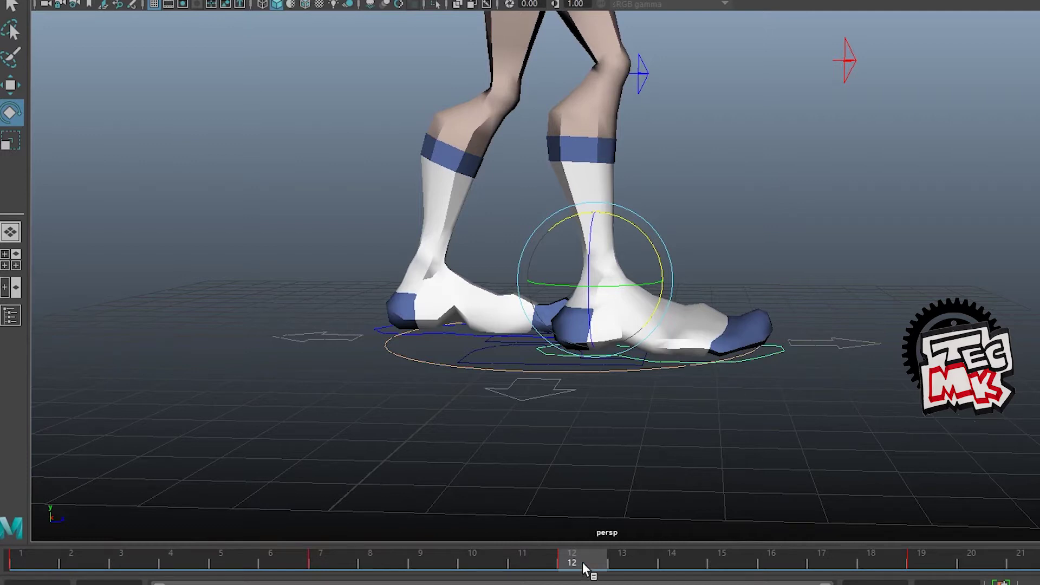
Key the right foot flat at frame 14 and lift its toes at frame 12 with a Rotate X of -20
mouse_move(585, 569)
left_mouse_down()
mouse_move(675, 568)
mouse_move(569, 576)
mouse_move(676, 573)
mouse_move(652, 560)
mouse_move(573, 568)
left_mouse_up()
left_click_drag(657, 239, 628, 222)
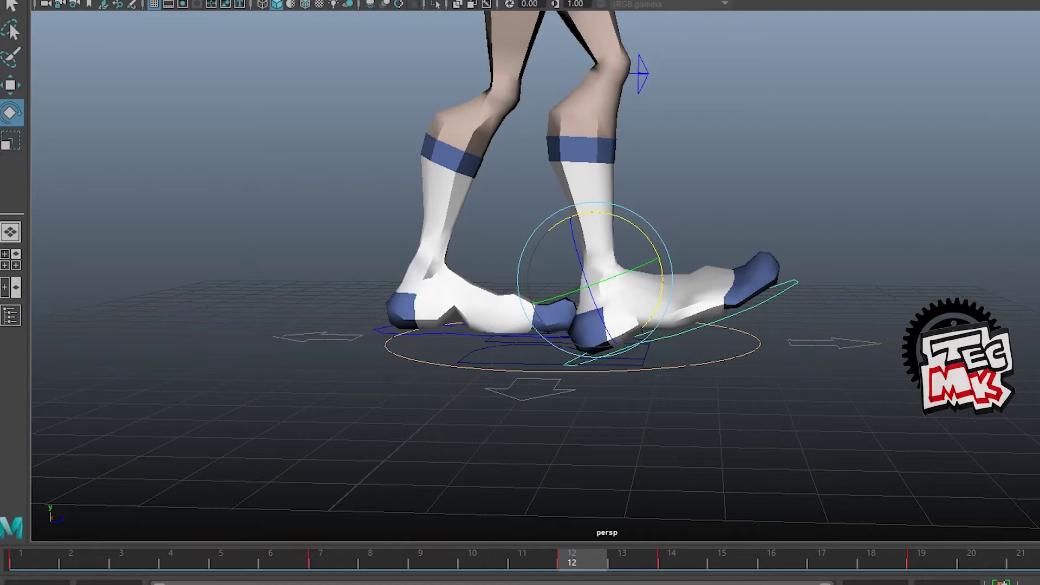
left_click_drag(872, 293, 901, 301, "alt")
key("q")
scroll(901, 301, "down", 2)
left_click(667, 563)
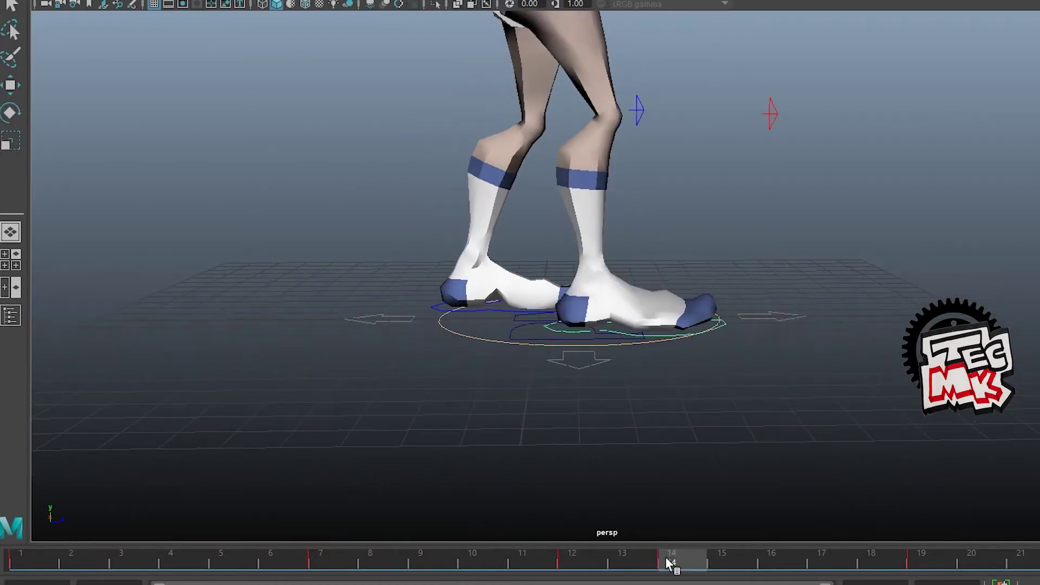
left_click_drag(672, 564, 572, 563)
Lift the left foot's toes in the frame 24 contact pose by rotating its control to a Rotate X of -20
left_click_drag(750, 402, 732, 382, "alt")
middle_click_drag(710, 344, 817, 348, "alt")
left_click_drag(581, 560, 922, 567)
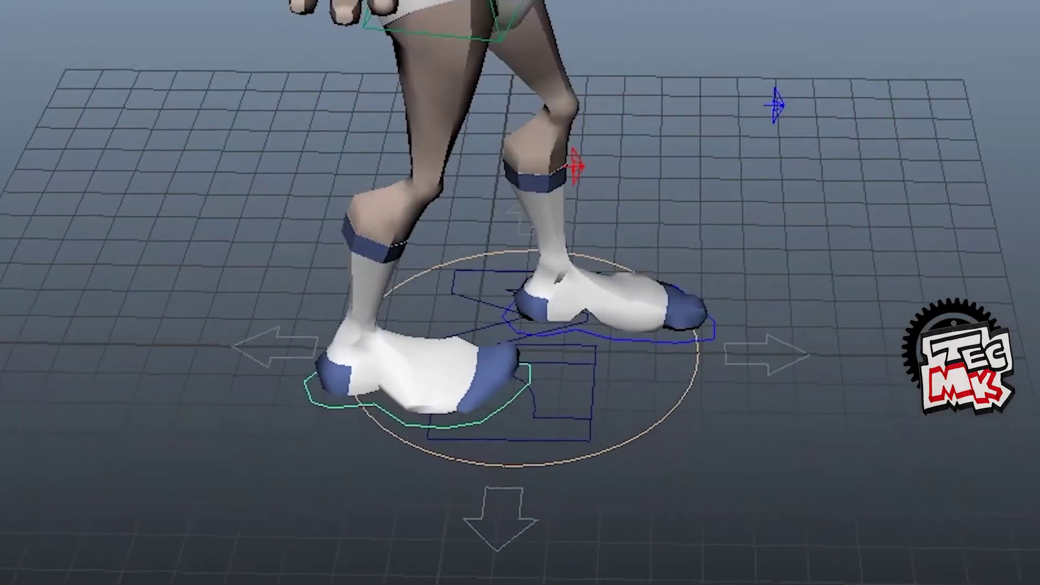
left_click(557, 330)
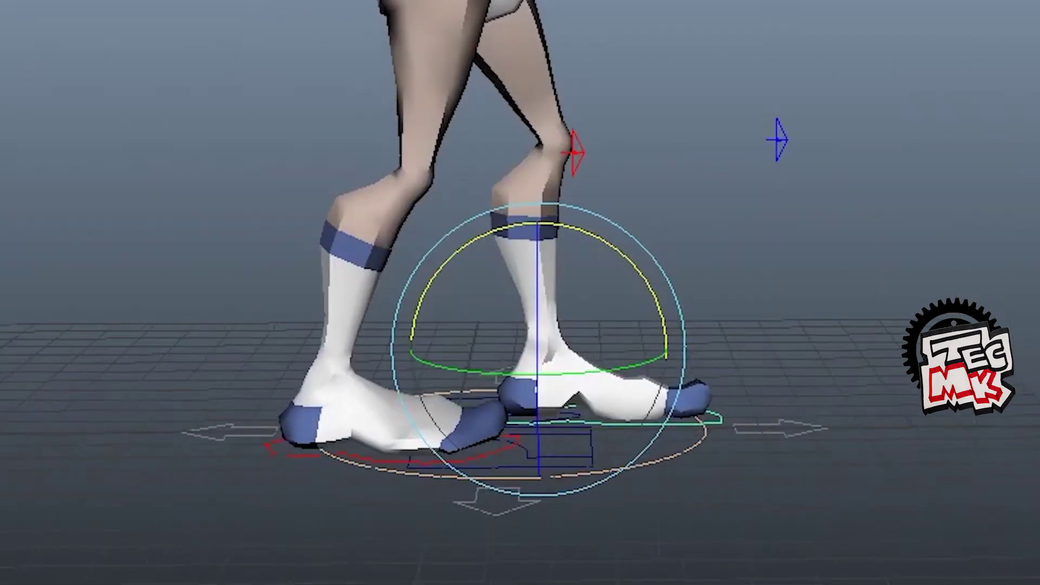
left_click_drag(639, 273, 593, 231)
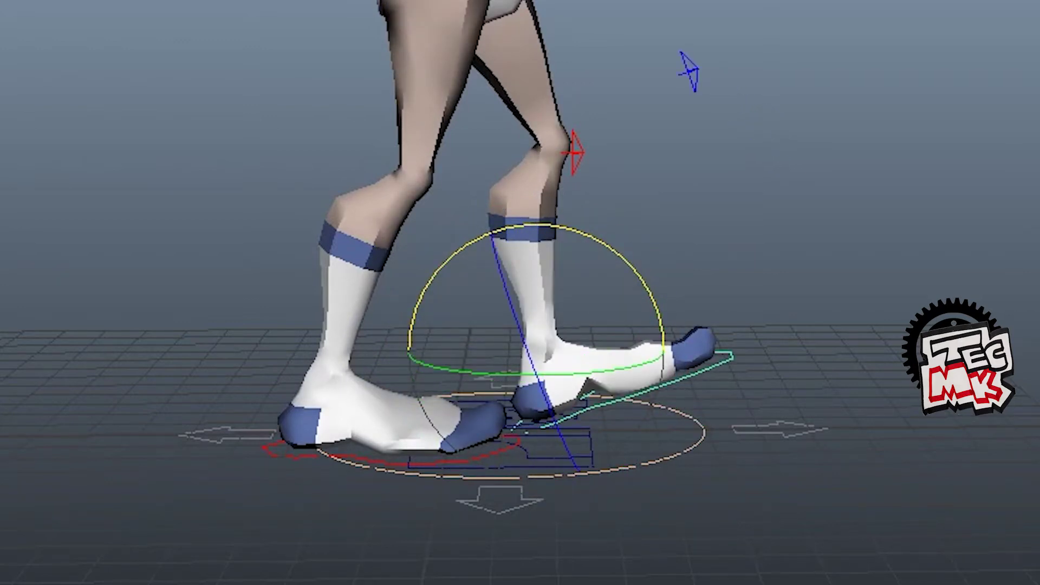
scroll(989, 473, "up", 4)
left_click_drag(989, 473, 886, 517, "alt")
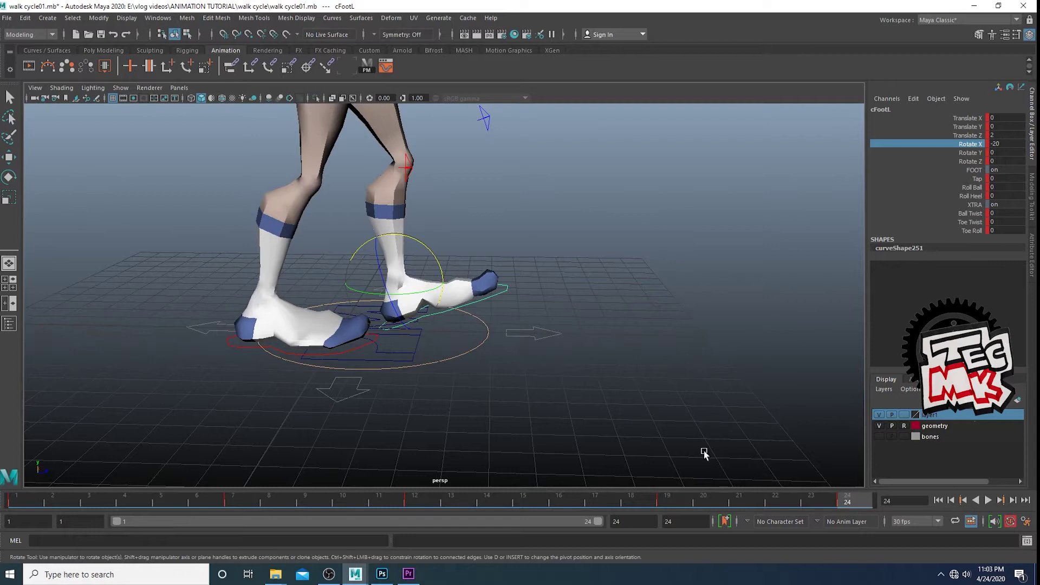
Compare the left foot at frames 1 to 3 with the right foot's landing at frames 12 to 14, and play the cycle
left_click(13, 504)
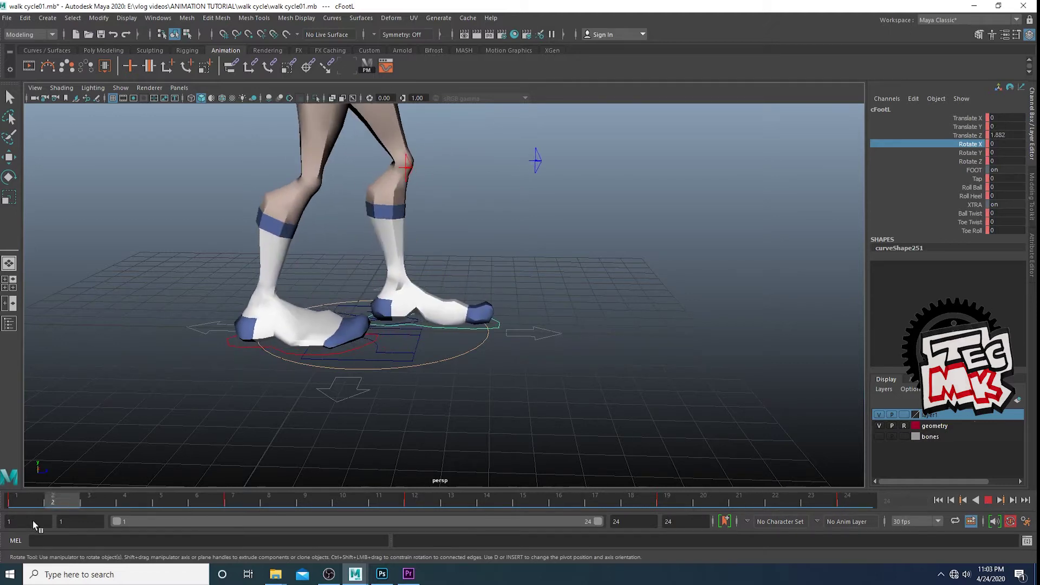
left_click_drag(47, 499, 92, 506)
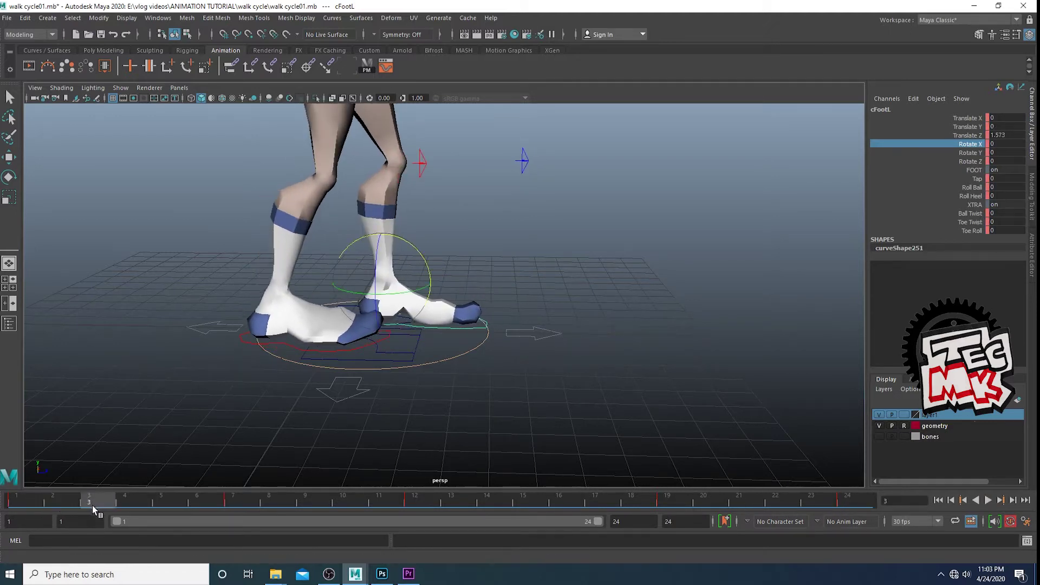
key("e")
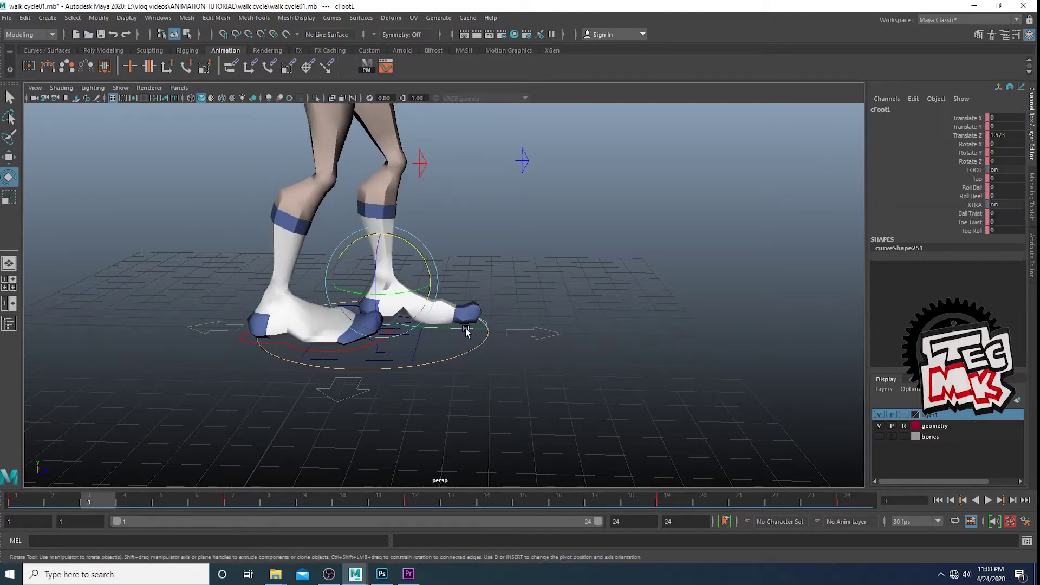
left_click(351, 351)
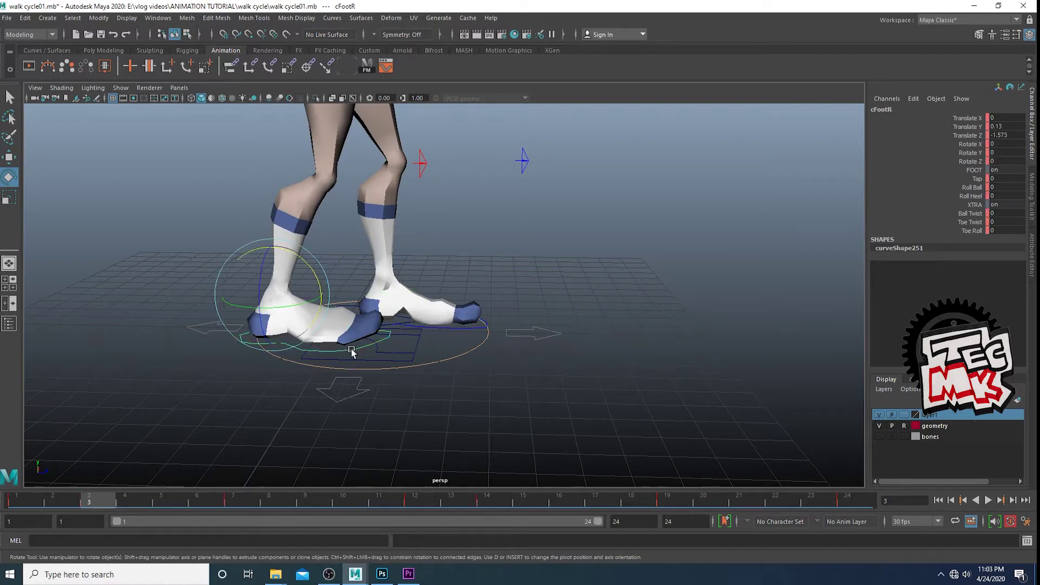
left_click(415, 503)
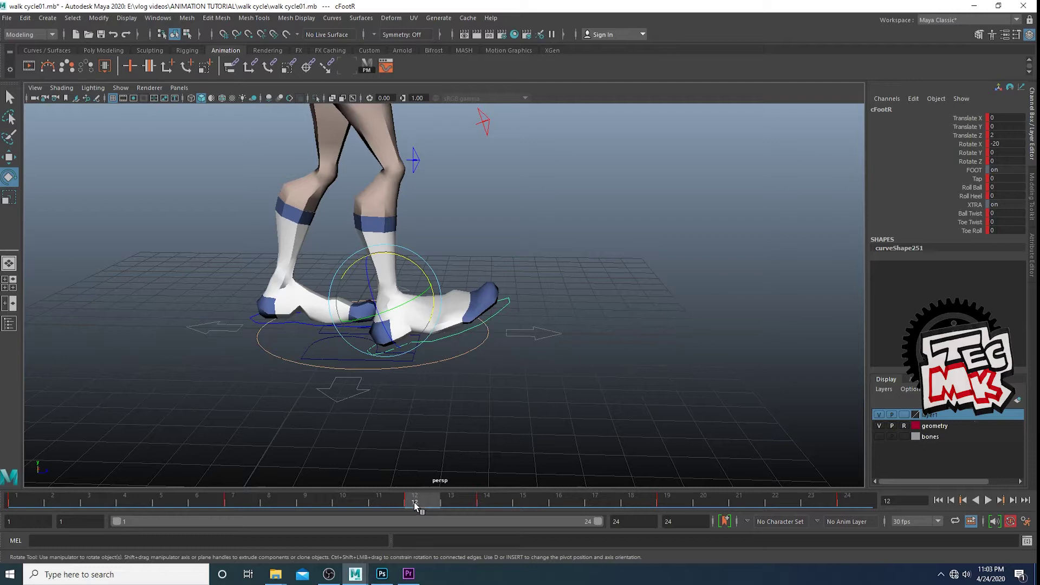
left_click_drag(414, 503, 488, 503)
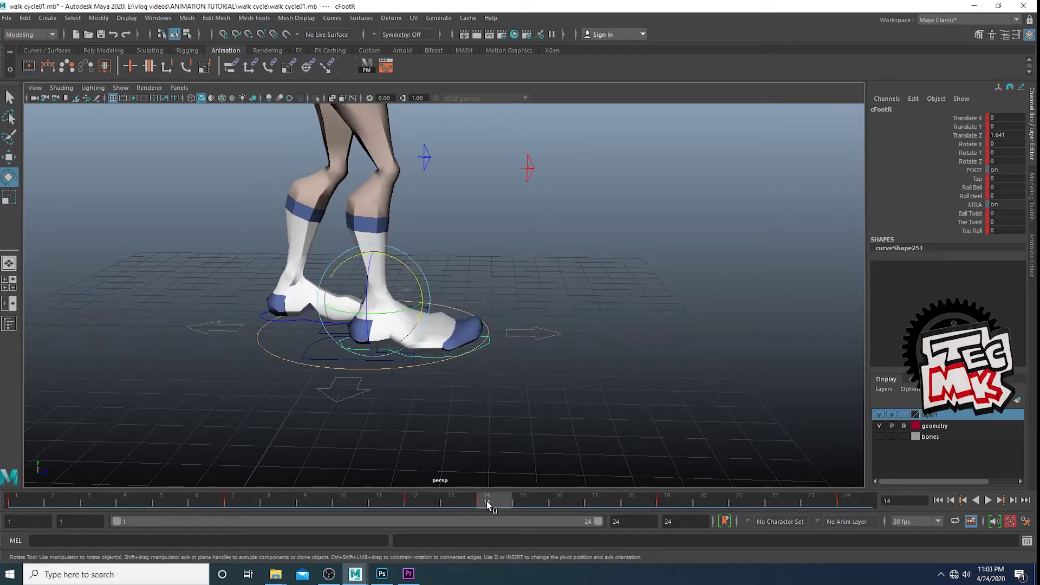
left_click(415, 503)
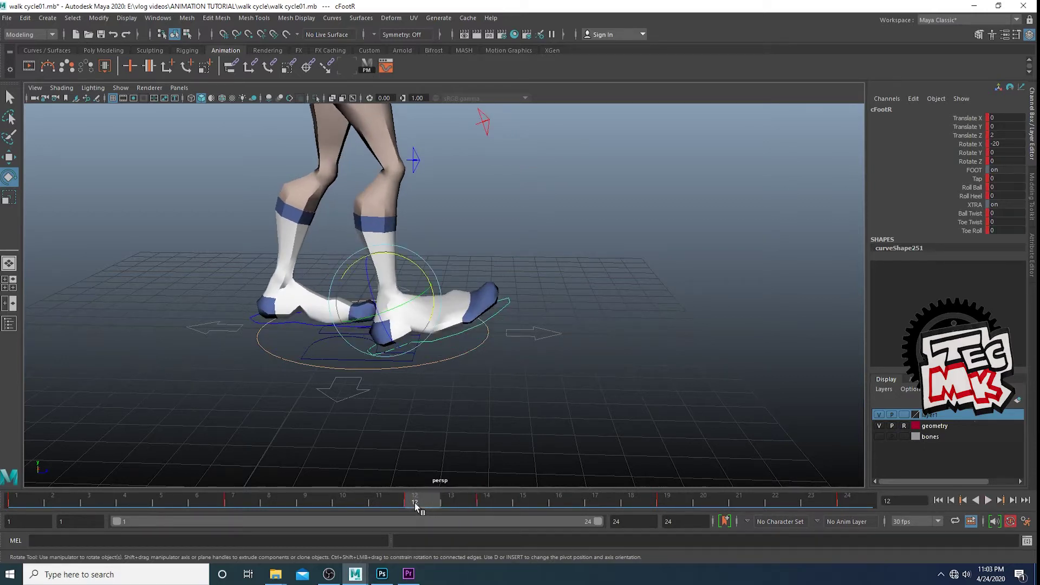
key("alt+v")
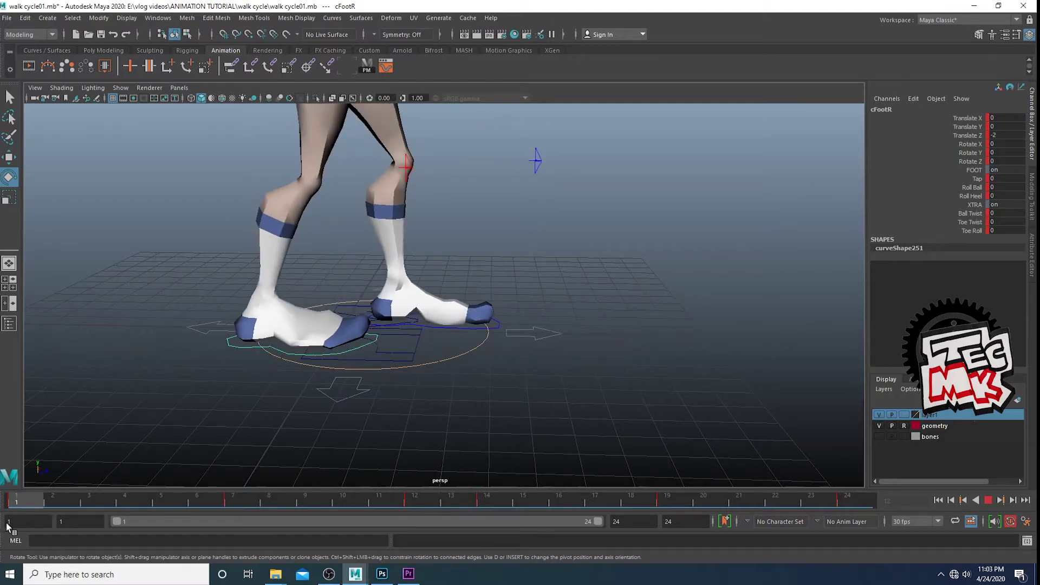
Examine both feet through the contact and passing poses from the perspective and side views, scrubbing the 24-frame cycle
left_click_drag(200, 499, 881, 502)
left_click(422, 329)
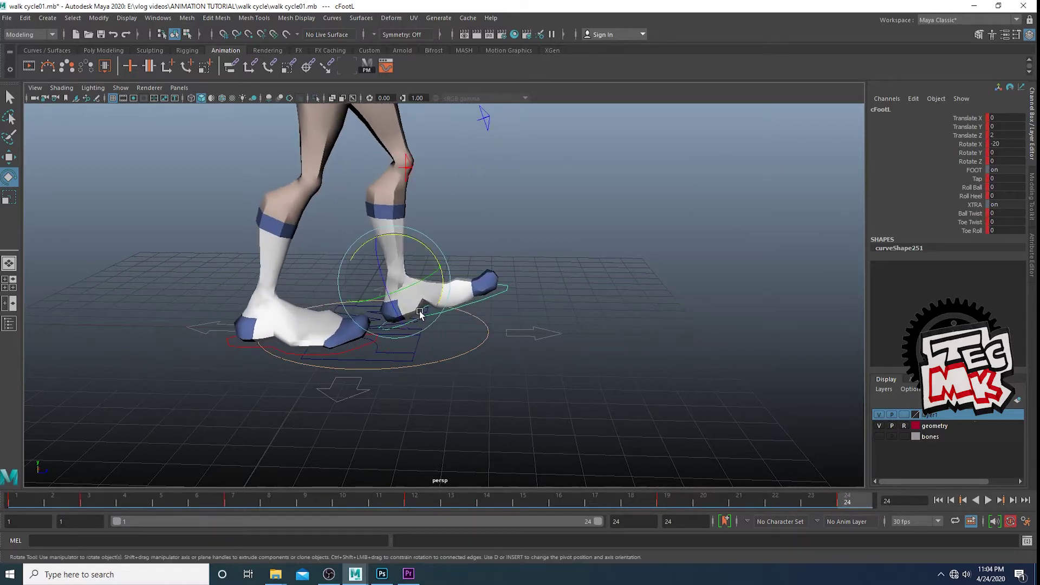
left_click_drag(420, 314, 541, 327, "alt")
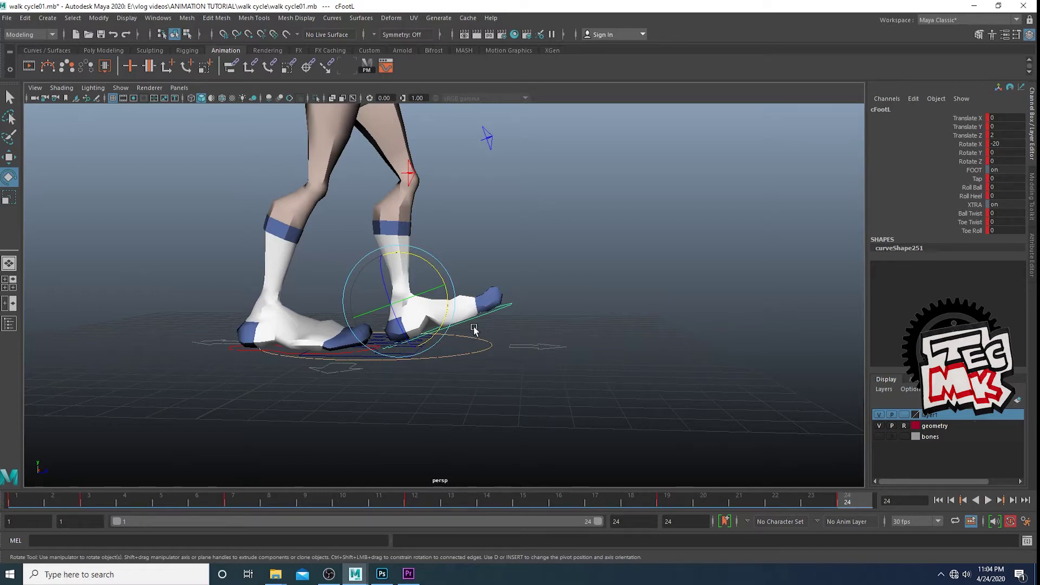
left_click_drag(850, 499, 710, 523)
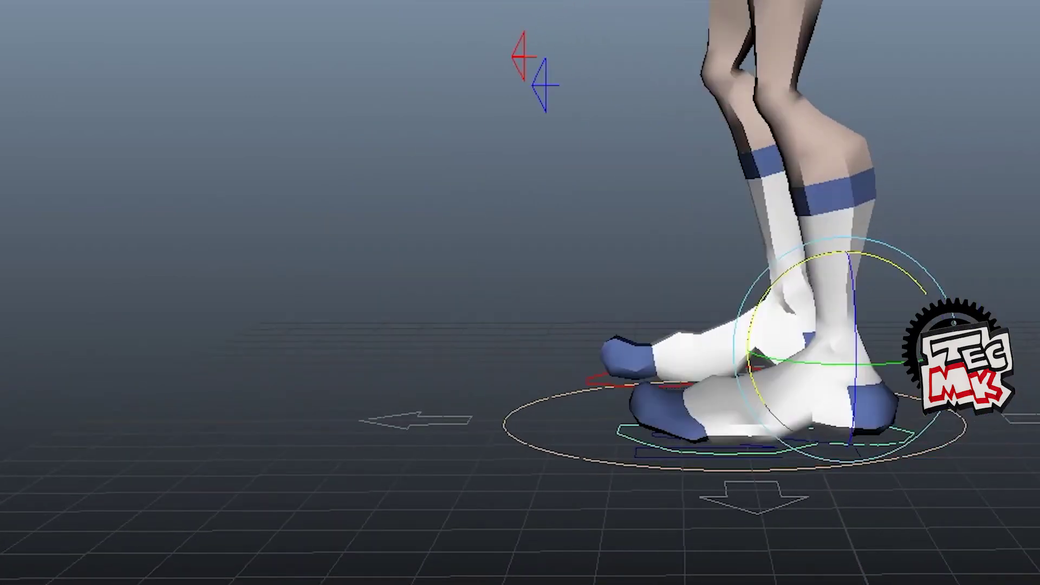
middle_click_drag(783, 560, 672, 523, "alt")
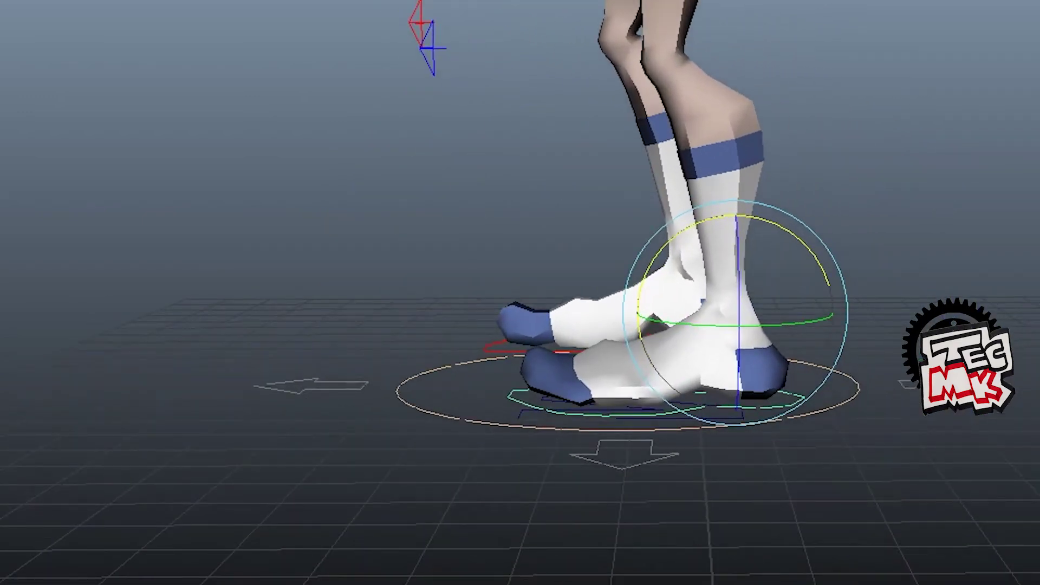
key("space")
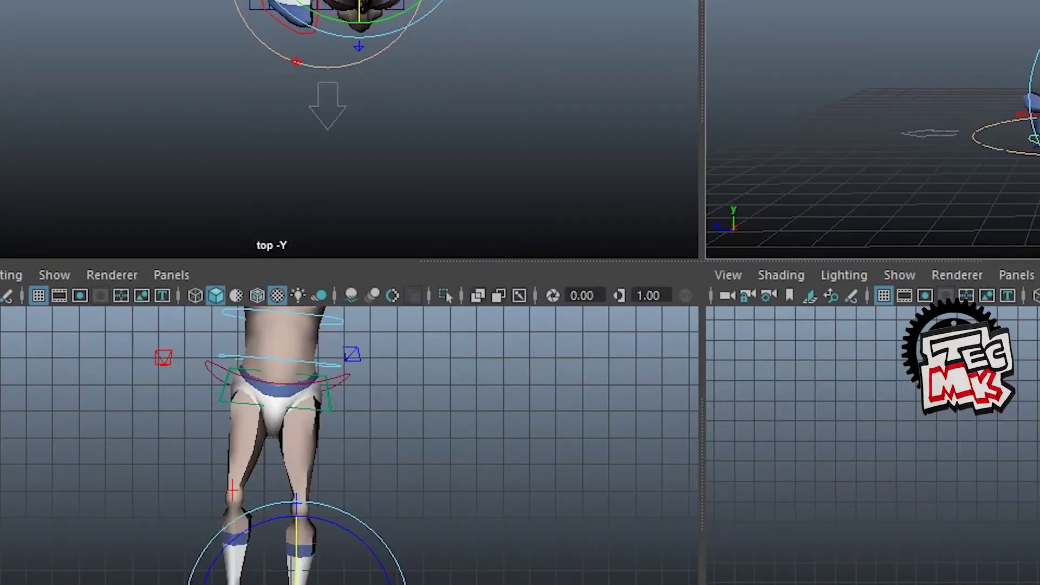
key("space")
left_click_drag(266, 495, 294, 480)
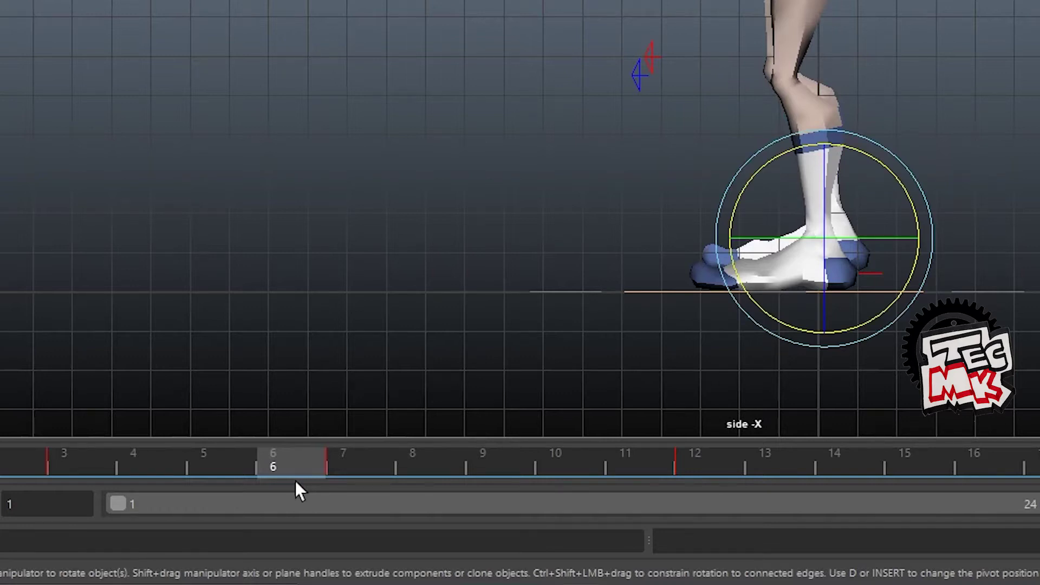
left_click_drag(295, 480, 702, 476)
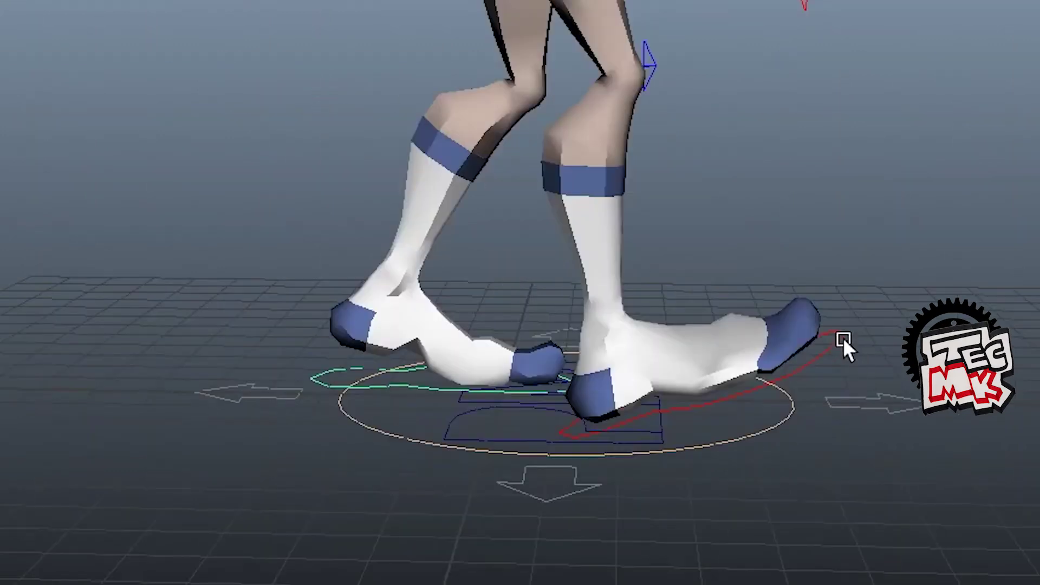
Raise the right foot's heel in the frame 24 contact pose by setting its Roll Ball to -15
left_click(843, 338)
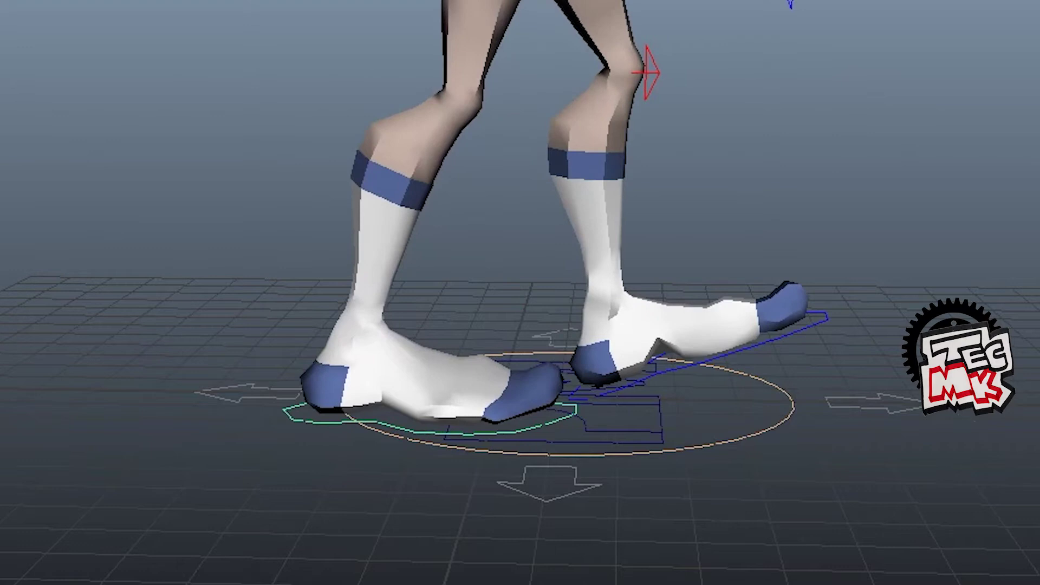
key("e")
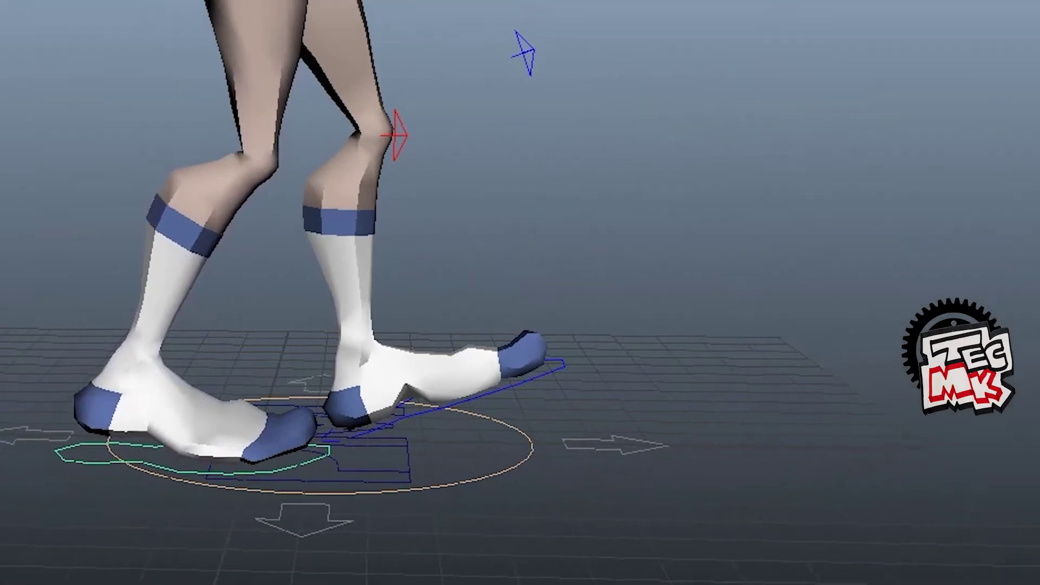
left_click(997, 223)
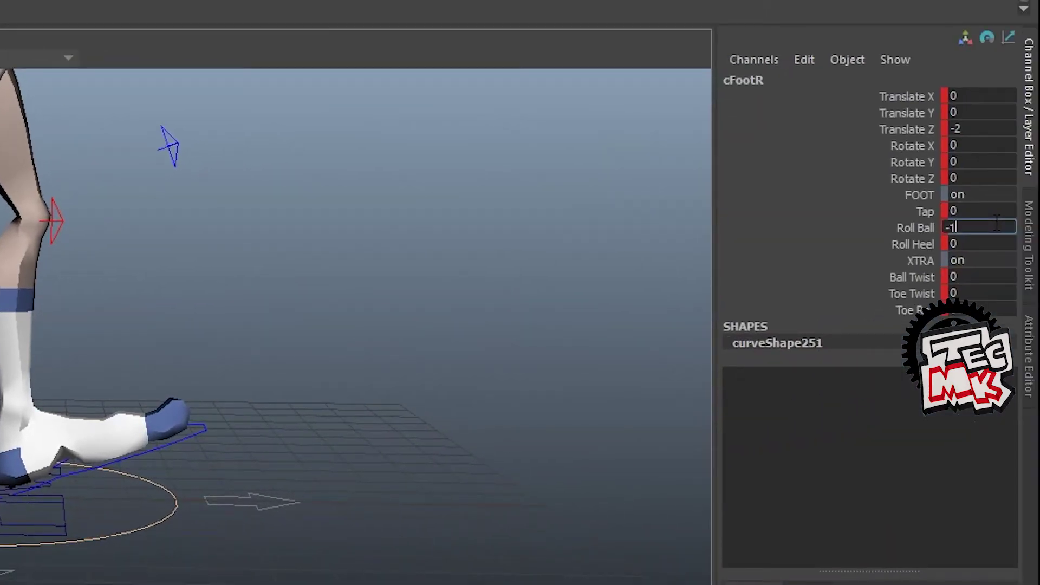
left_click(920, 229)
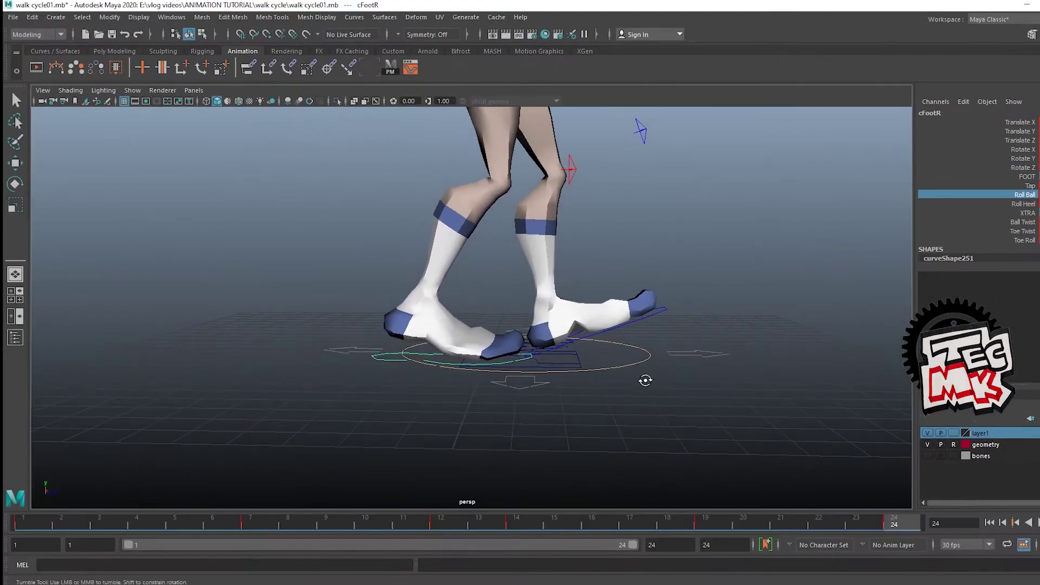
left_click_drag(645, 381, 651, 372, "alt")
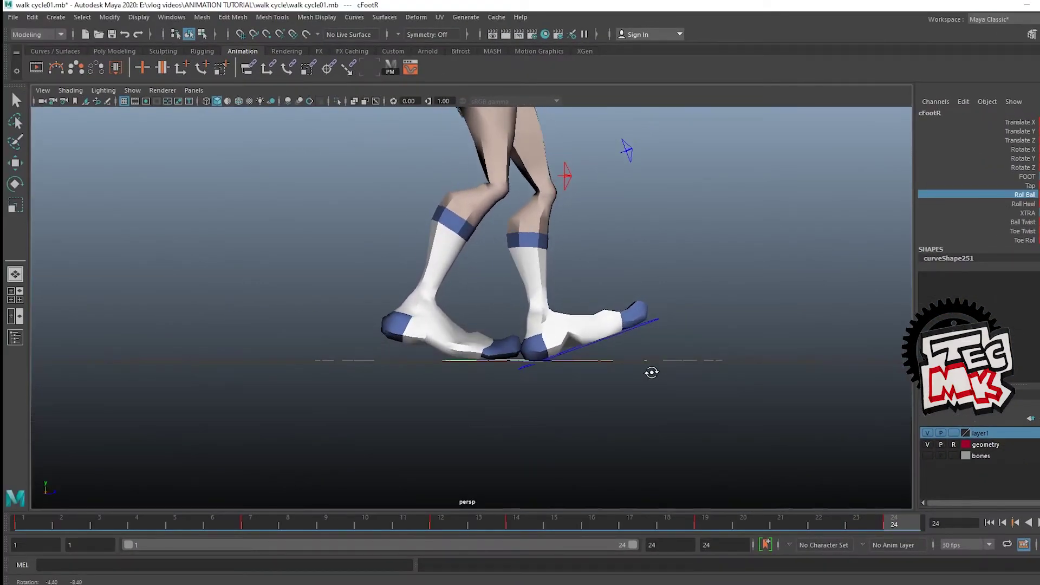
left_click(767, 478)
left_click_drag(514, 379, 476, 386, "alt")
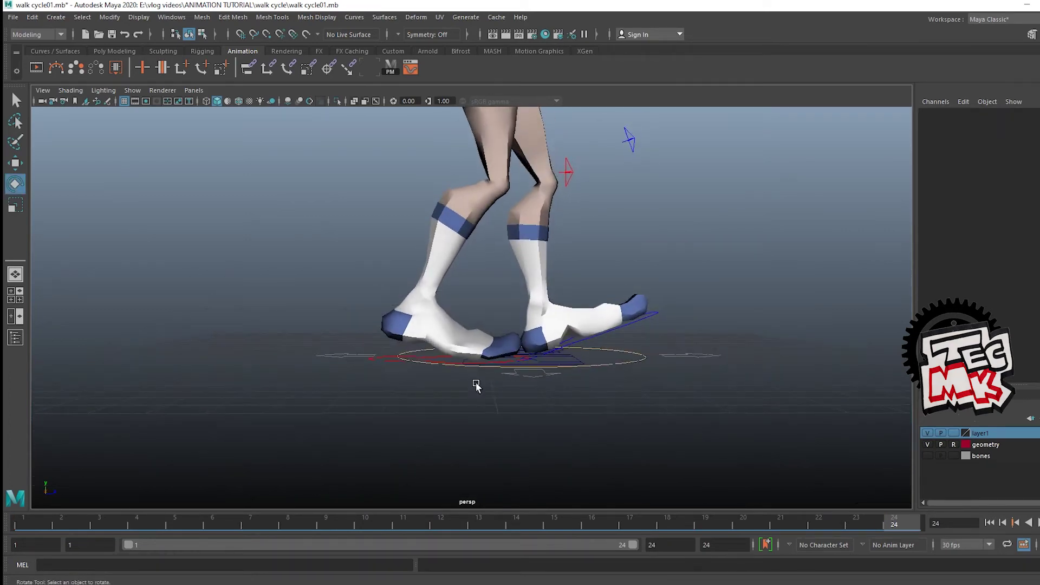
left_click(386, 361)
left_click_drag(592, 389, 731, 493, "alt")
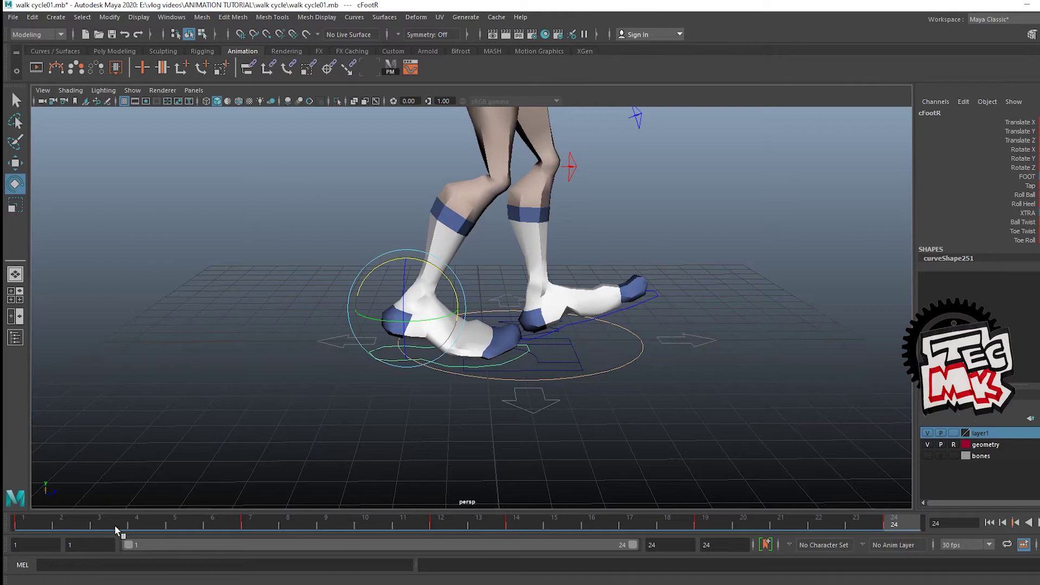
Copy the right foot's raised-heel pose from frame 24 to frame 1 and compare the two frames
left_click_drag(898, 524, 3, 528)
left_click(896, 524)
mouse_move(899, 526)
left_mouse_down()
mouse_move(28, 525)
mouse_move(893, 525)
left_mouse_up()
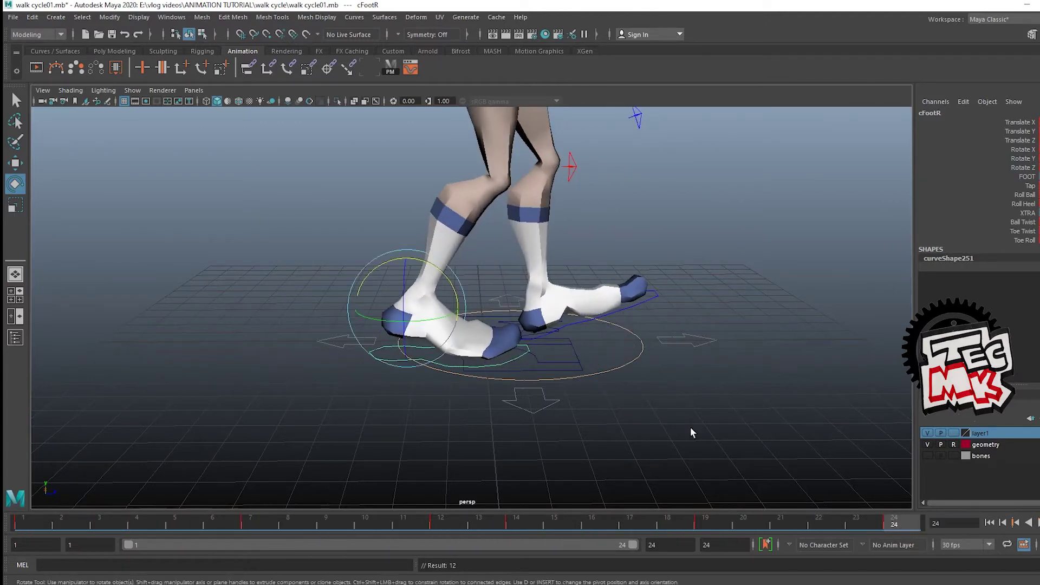
left_click_drag(690, 429, 635, 415, "alt")
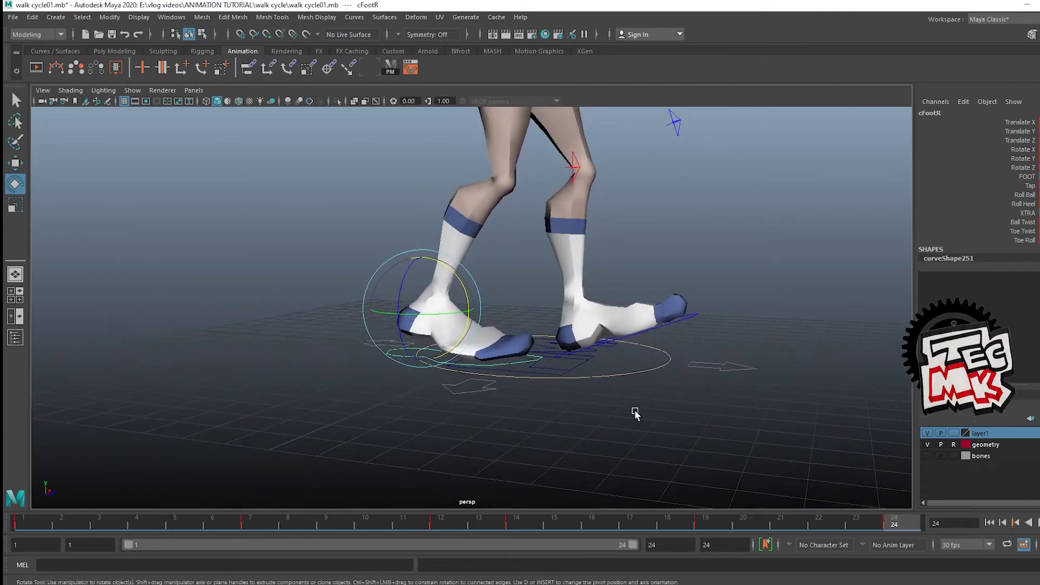
left_click(16, 523)
left_click_drag(27, 522, 161, 518)
left_click_drag(390, 436, 378, 464, "alt")
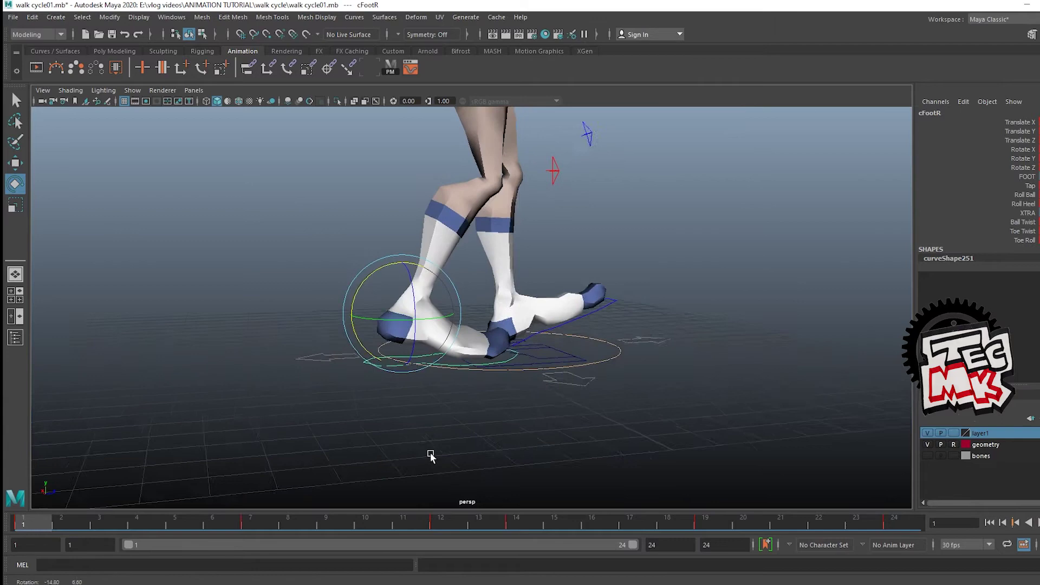
Tilt the right foot's toes down in the frame 7 passing pose and key its Rotate X at 10
left_click_drag(40, 523, 440, 524)
left_click_drag(548, 410, 546, 389, "alt")
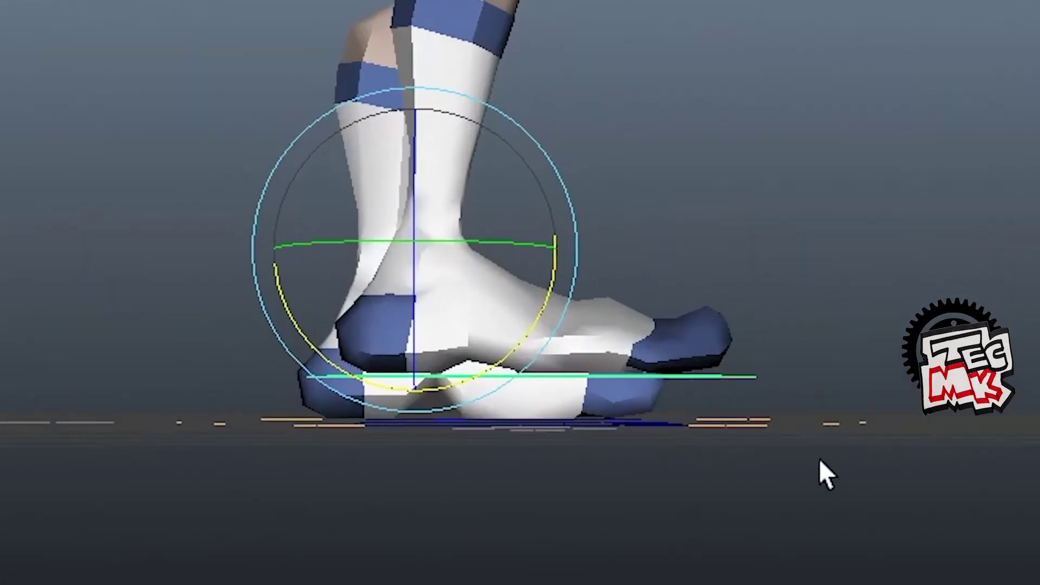
mouse_move(818, 459)
left_mouse_down("alt")
mouse_move(767, 460)
mouse_move(815, 468)
mouse_move(827, 444)
mouse_move(830, 463)
left_mouse_up("alt")
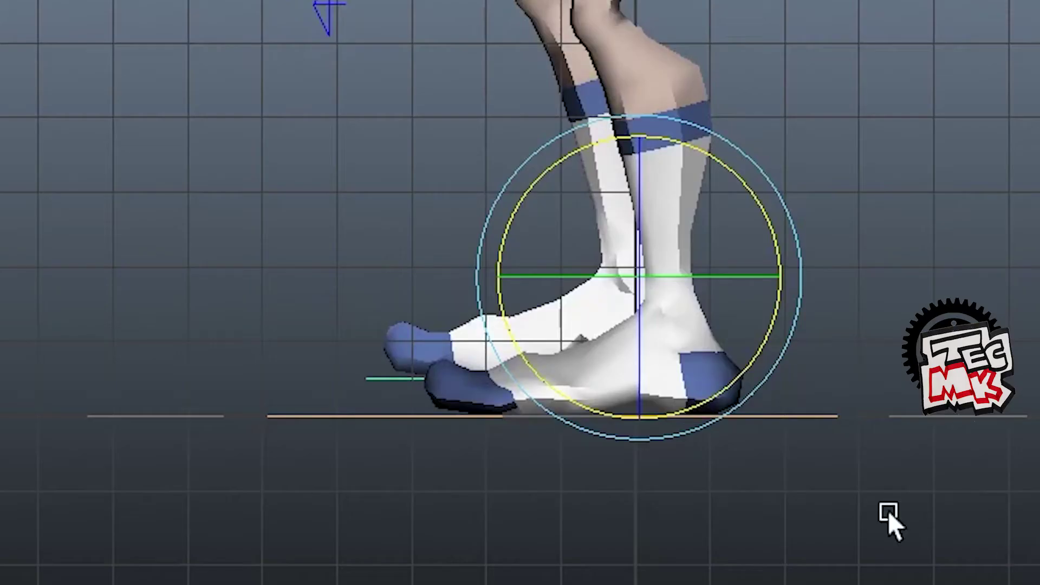
key("space")
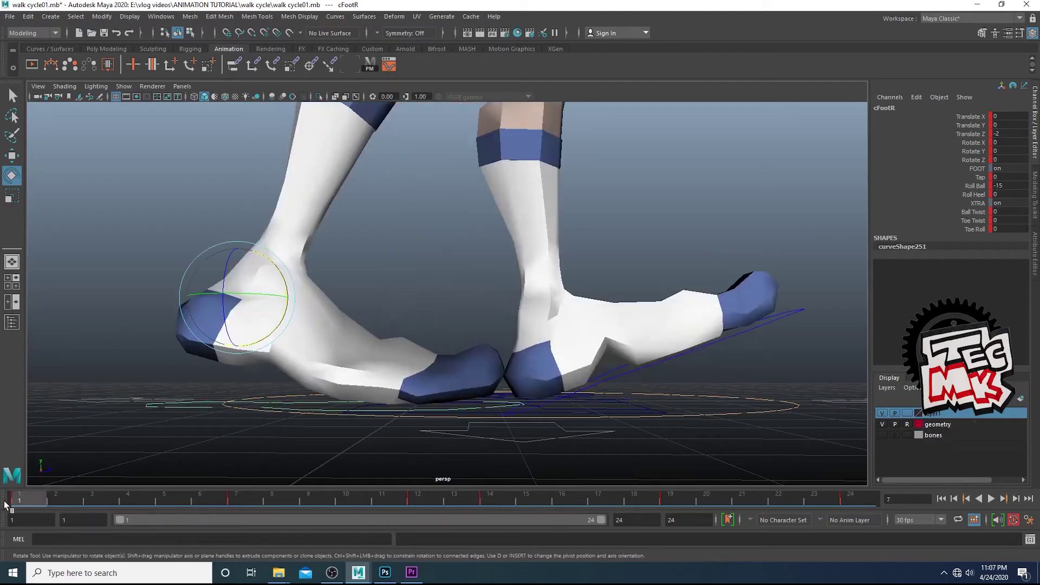
left_click_drag(4, 504, 235, 501)
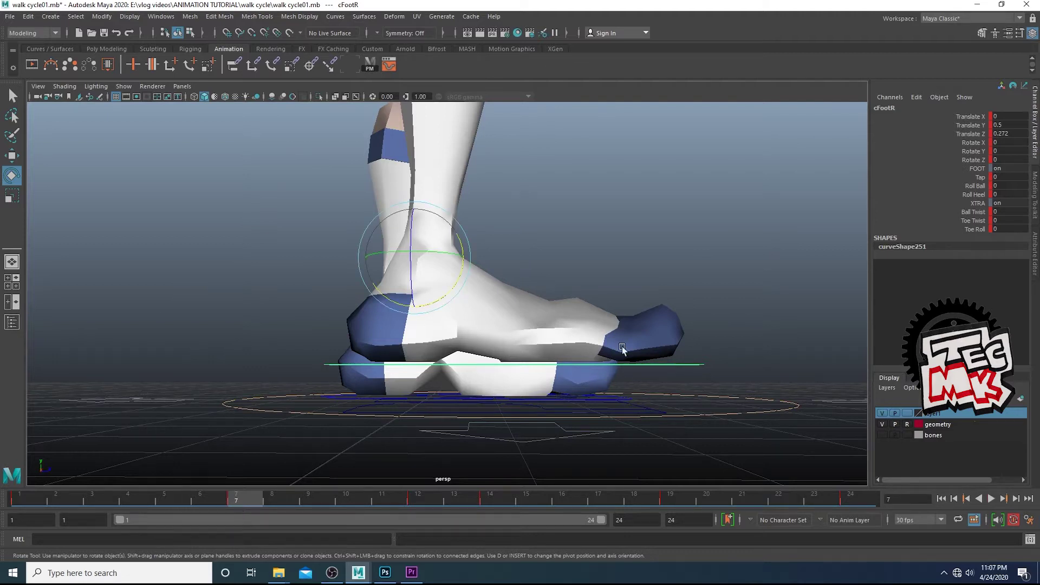
left_click_drag(460, 279, 458, 284)
key("s")
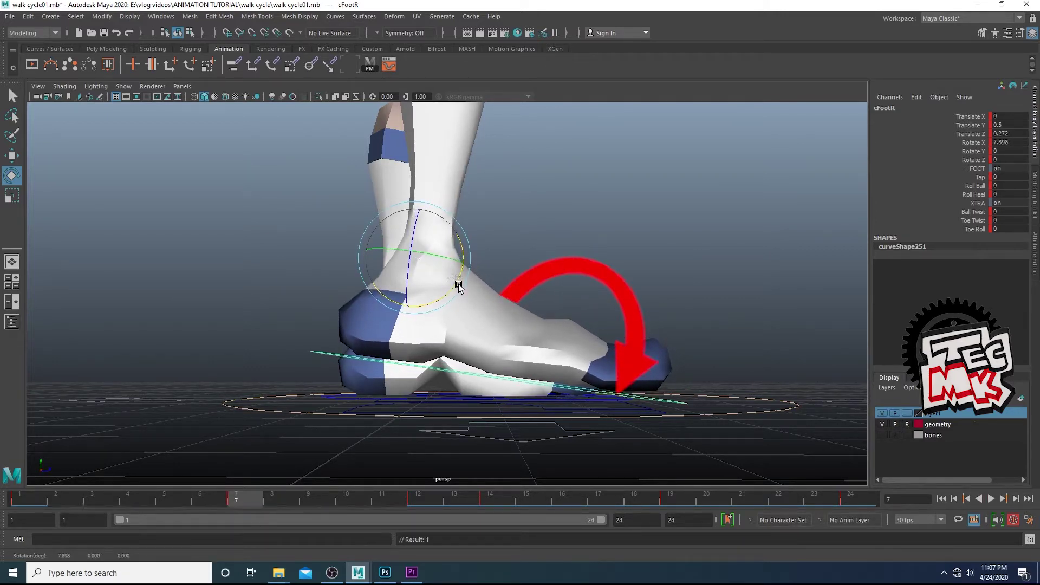
type("10")
key("Return")
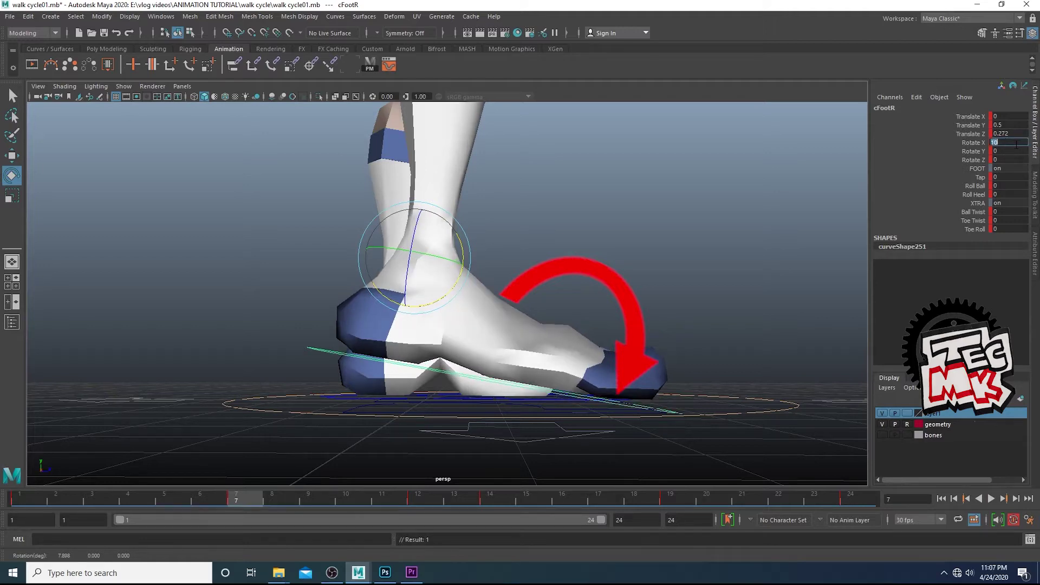
Scrub and play the cycle to check the right foot's motion through the passing pose
left_click_drag(27, 496, 598, 499)
scroll(622, 431, "down", 3)
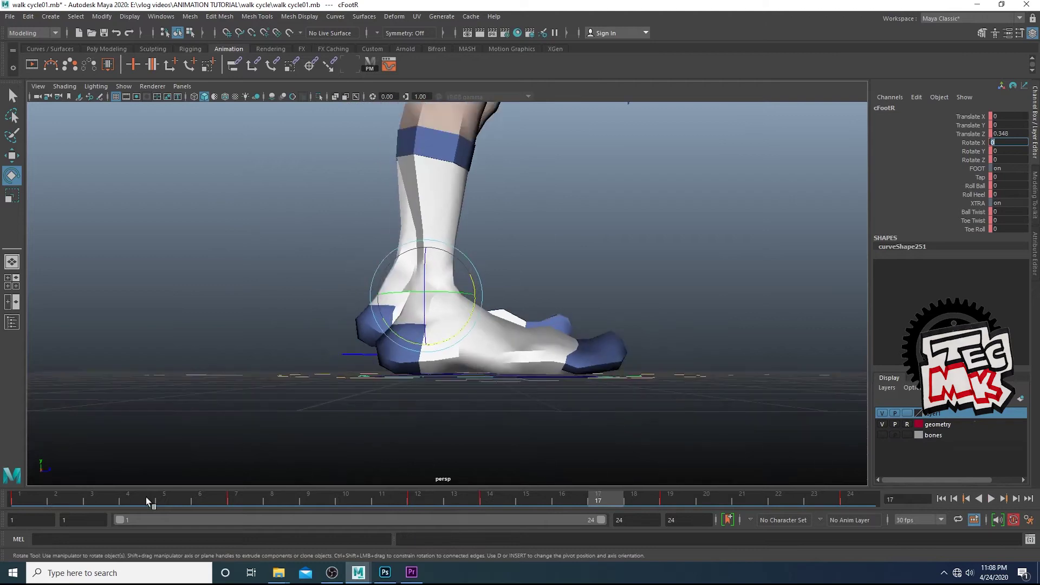
key("alt+v")
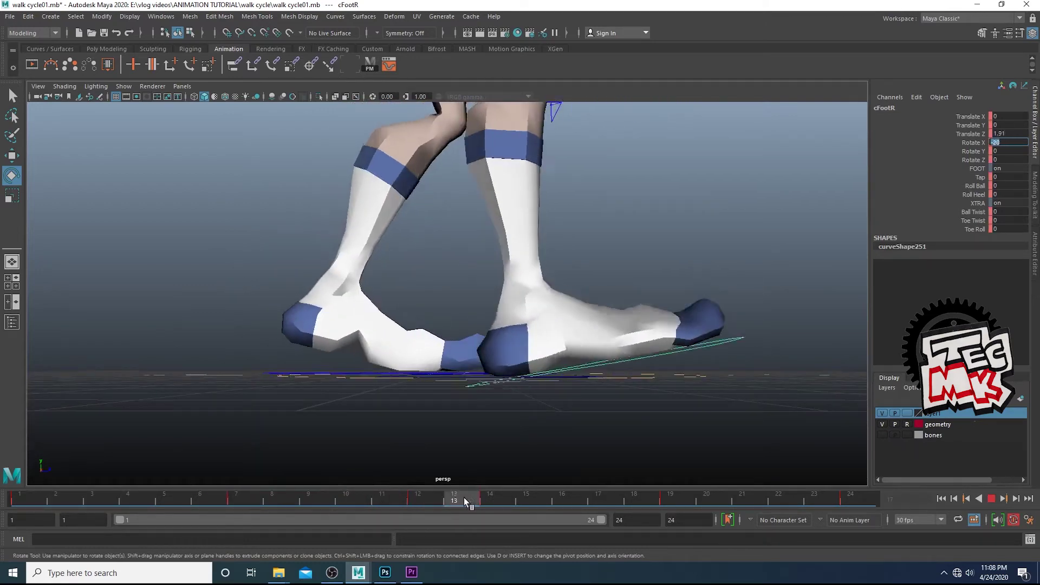
key("alt+v")
left_click_drag(568, 390, 334, 405, "alt")
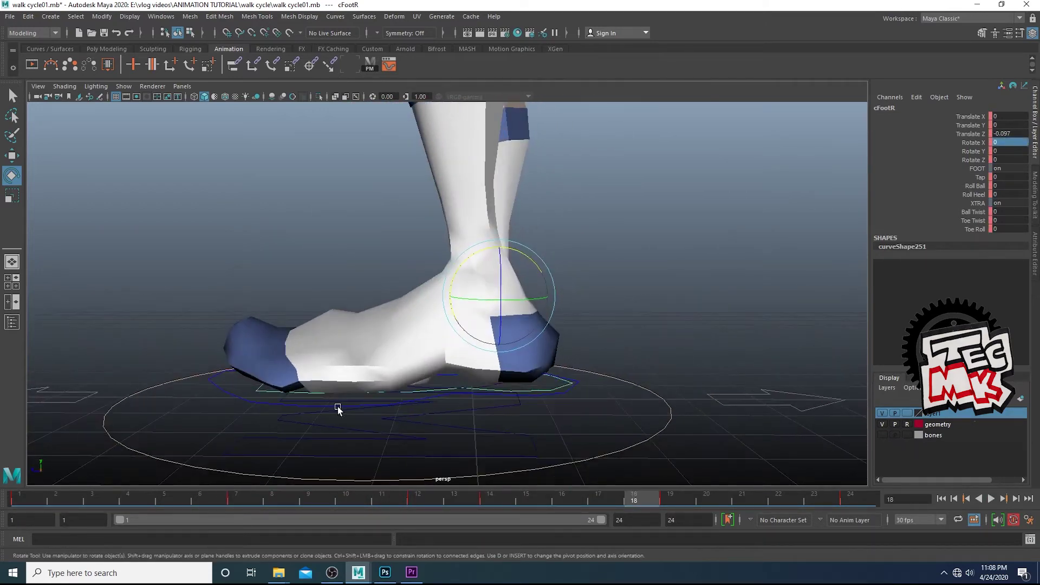
Tilt the left foot's toes down in the frame 19 passing pose by setting its Rotate X to 10
left_click(334, 405)
scroll(466, 422, "down", 5)
mouse_move(16, 499)
left_mouse_down()
mouse_move(443, 522)
mouse_move(521, 537)
left_mouse_up()
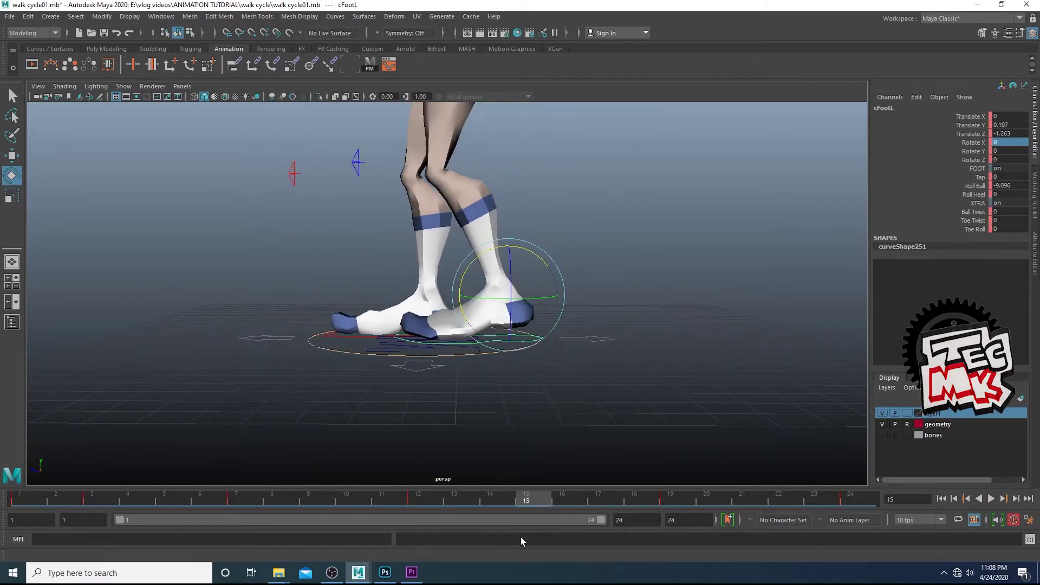
left_click_drag(543, 503, 668, 497)
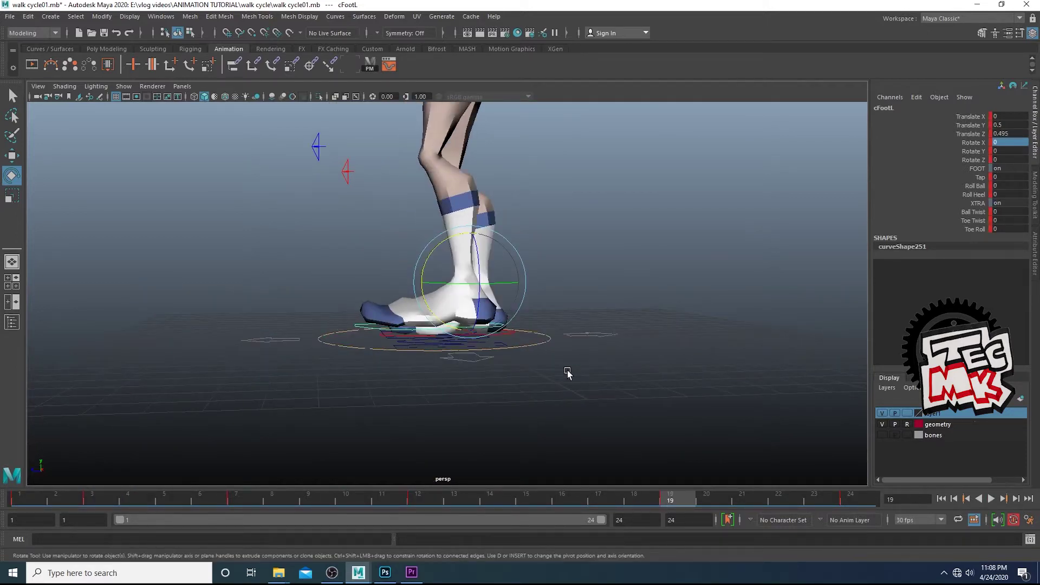
left_click_drag(568, 374, 508, 374, "alt")
left_click_drag(425, 240, 424, 247)
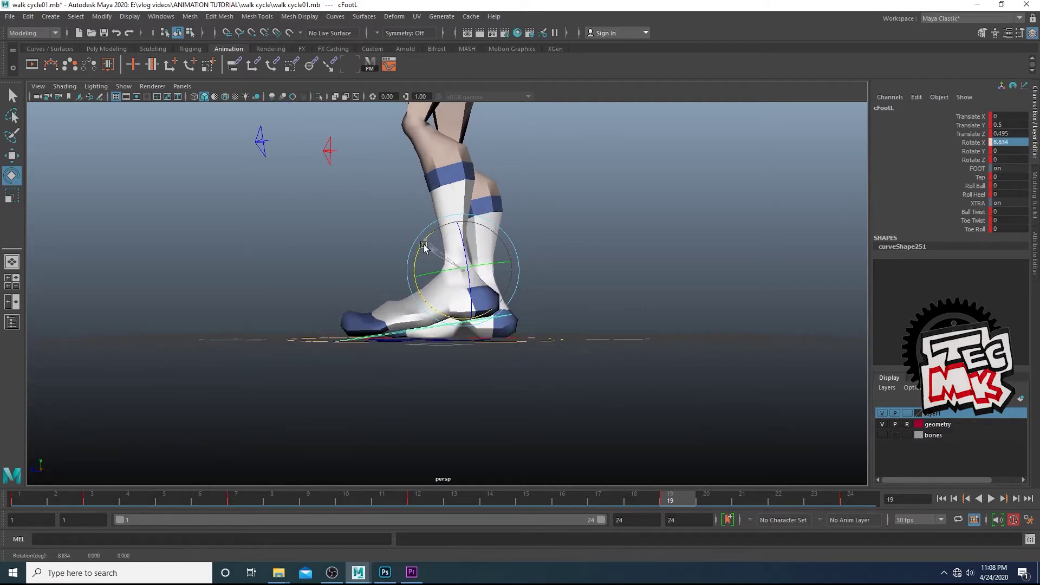
left_click(1023, 142)
type("10")
key("Return")
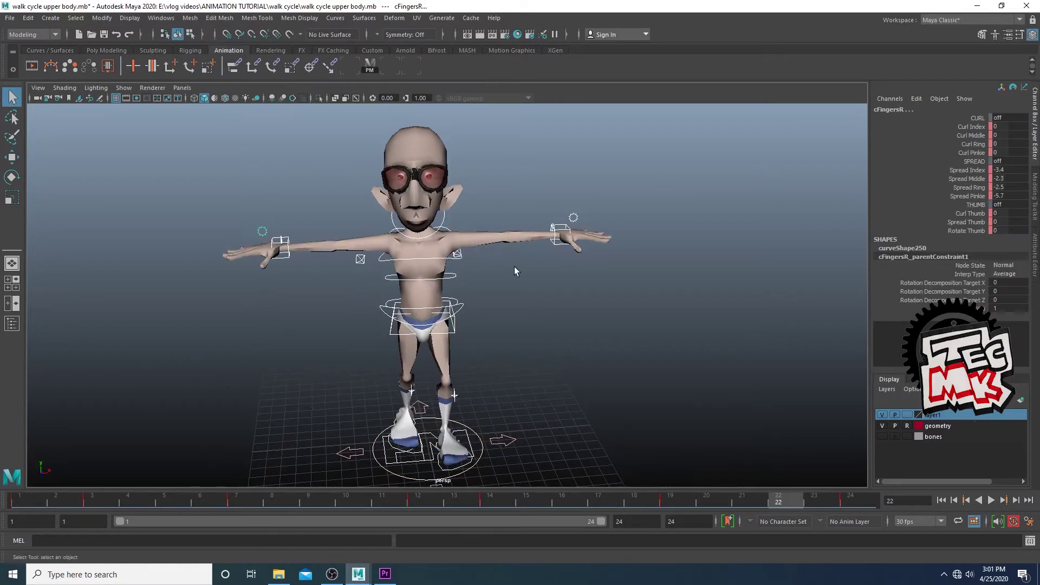
Review the full-body poses at frames 7, 12, 14, 19 and 24 and play the walk cycle
left_click(234, 504)
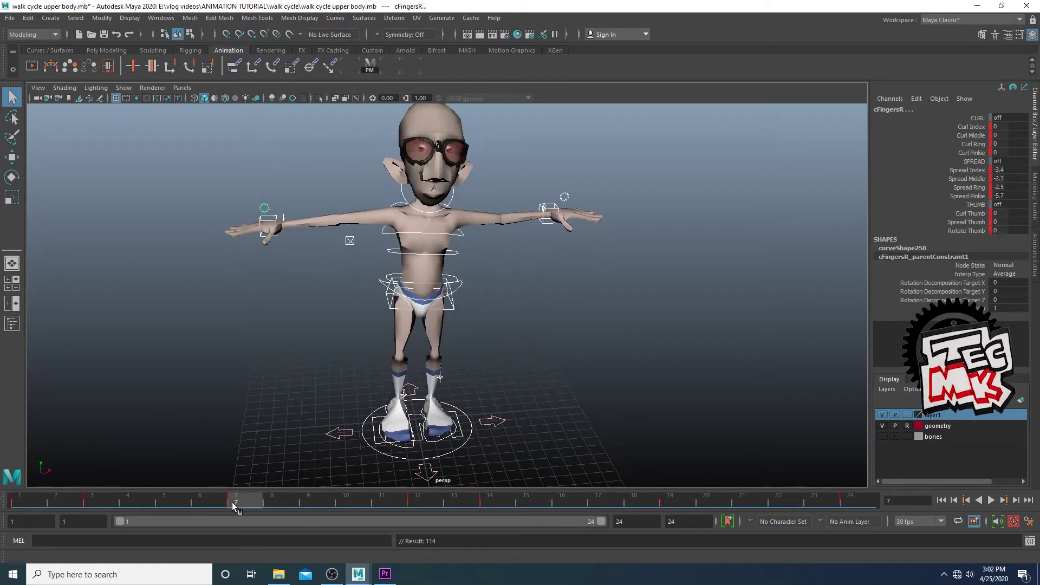
left_click(413, 501)
left_click(492, 502)
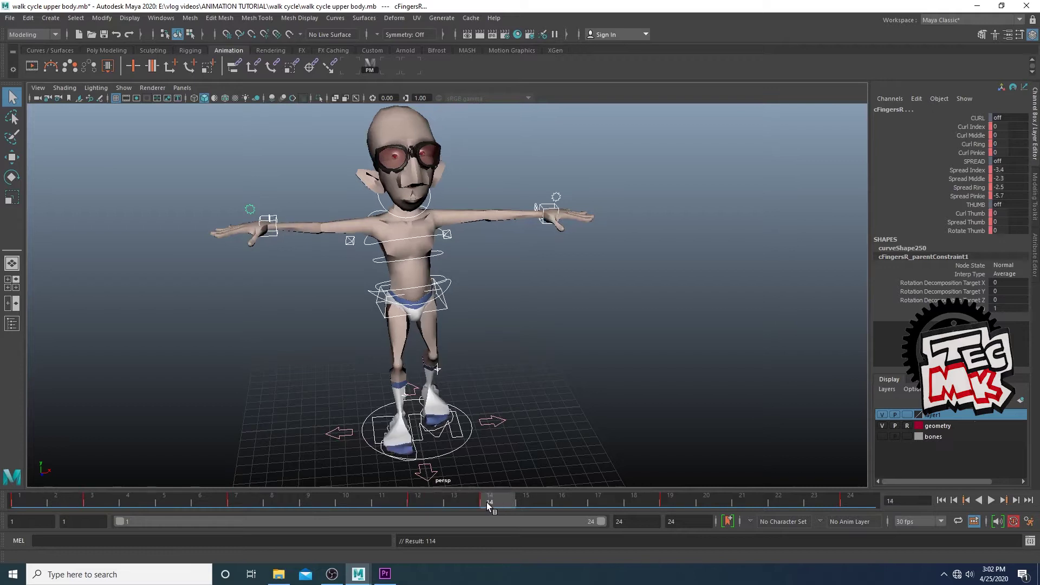
left_click(668, 499)
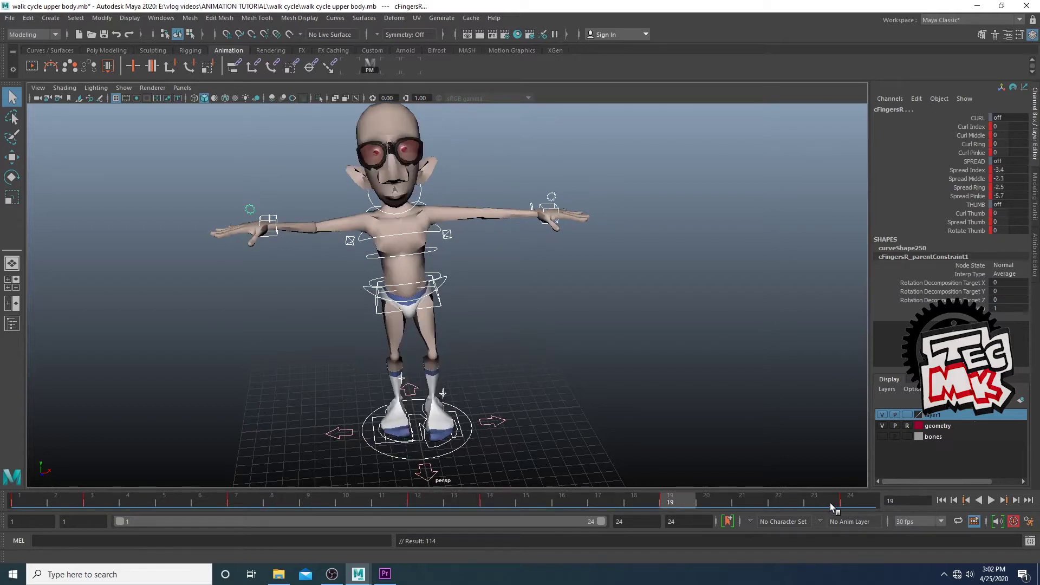
left_click(856, 498)
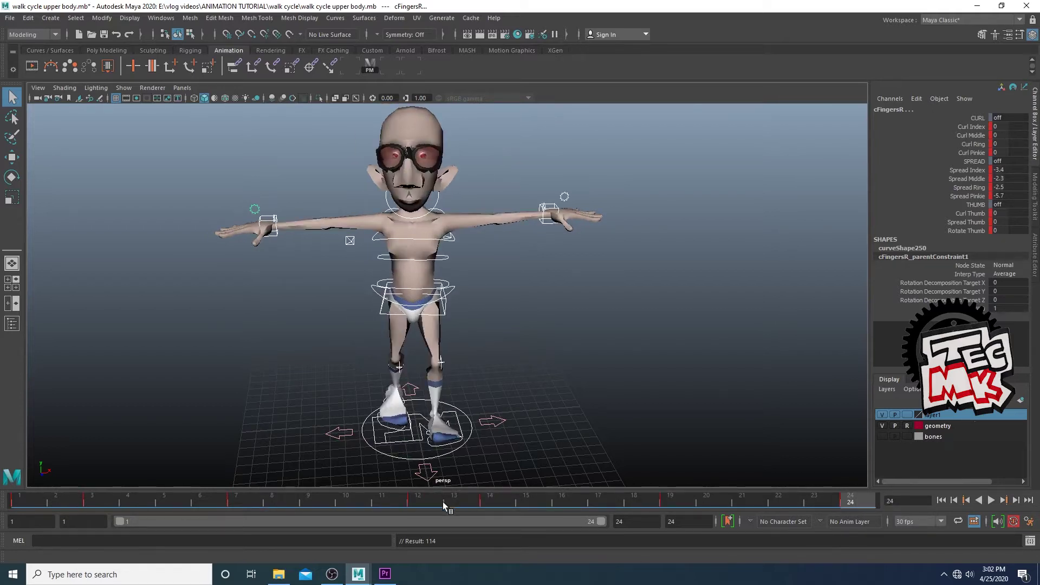
key("alt+v")
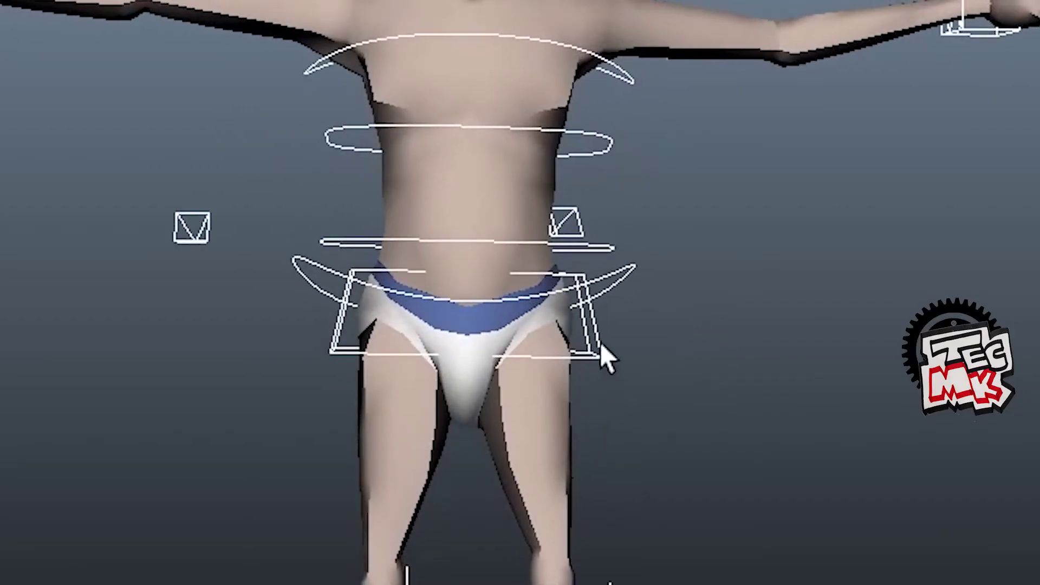
Examine the rig's upper-body controls at the hips, chest and both shoulders from the front and back
left_click(600, 343)
middle_click_drag(747, 253, 738, 354, "alt")
left_click(600, 355)
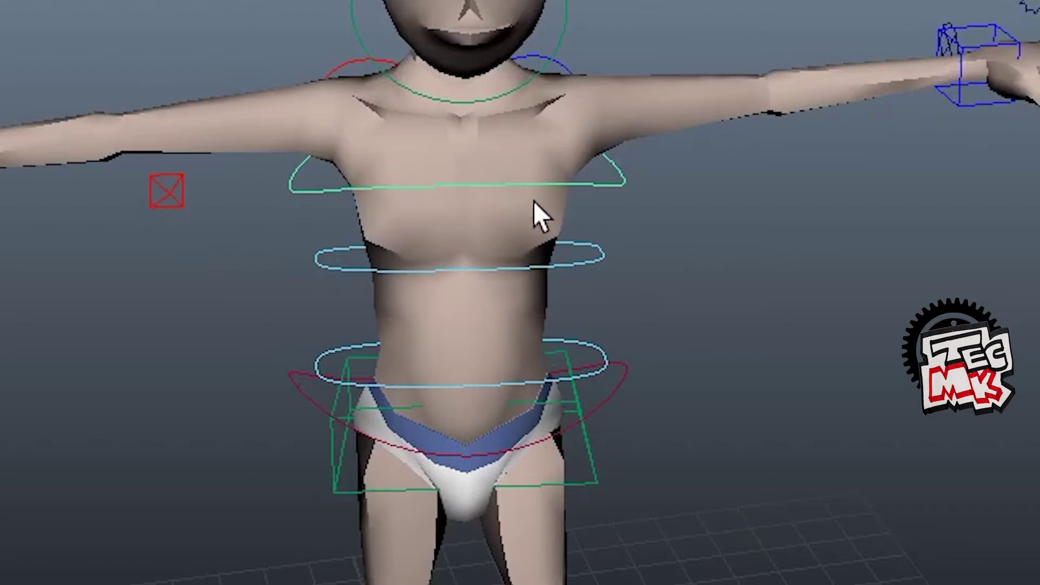
left_click_drag(252, 239, 684, 262, "alt")
scroll(683, 262, "up", 3)
middle_click_drag(683, 262, 522, 366, "alt")
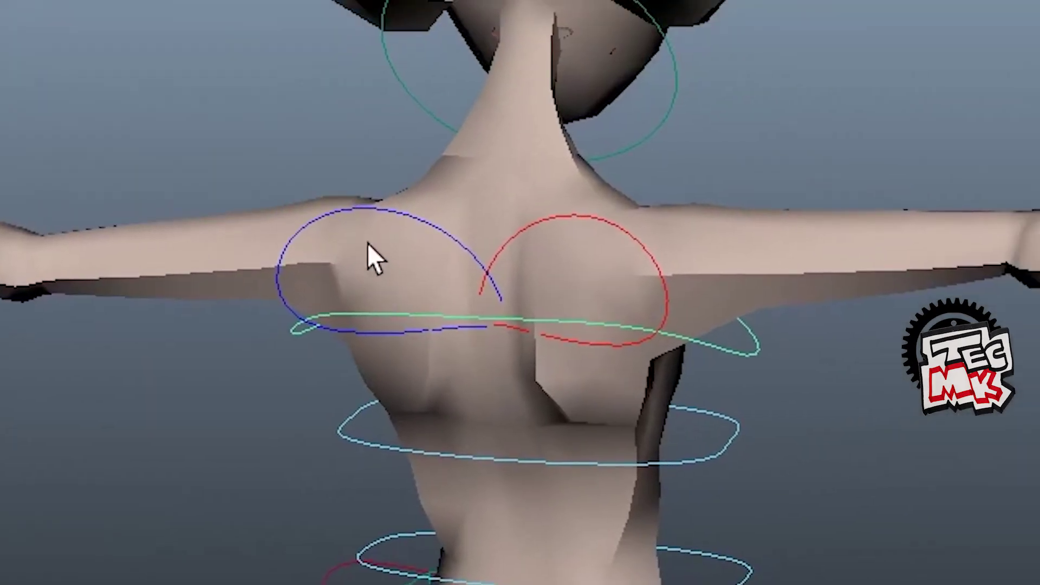
left_click(346, 209)
left_click(596, 210)
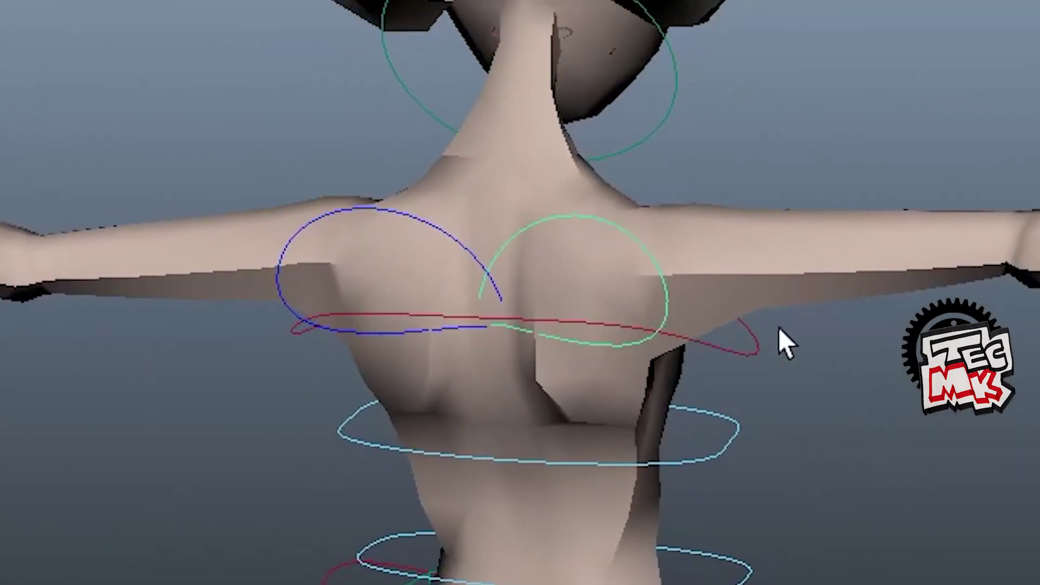
left_click_drag(778, 327, 67, 342, "alt")
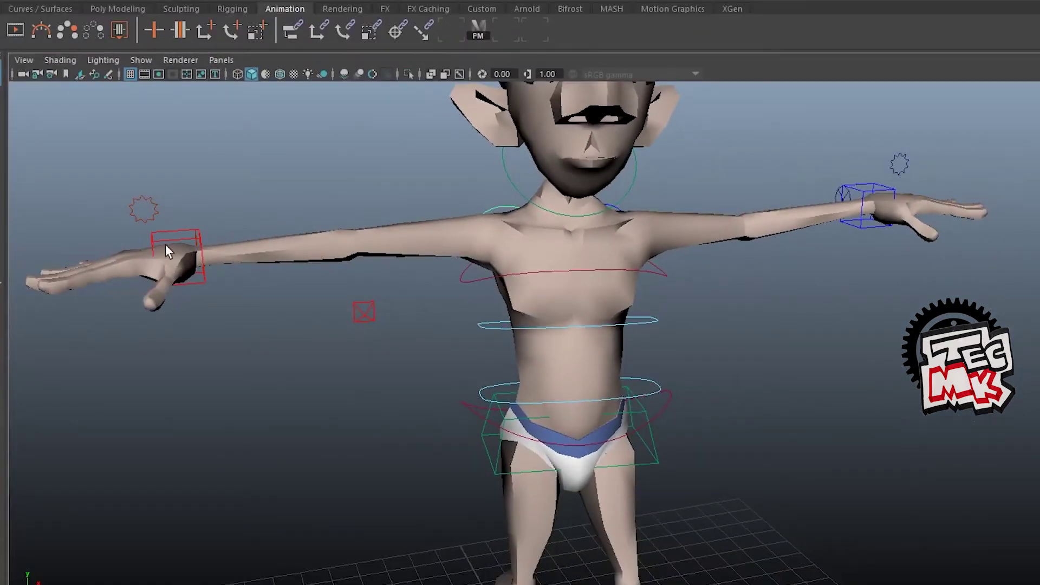
Turn both hands downward by setting Rotate X to 80 on the left and right IK wrist controls
left_click(878, 188)
scroll(723, 309, "down", 5)
left_click_drag(711, 333, 675, 388, "alt")
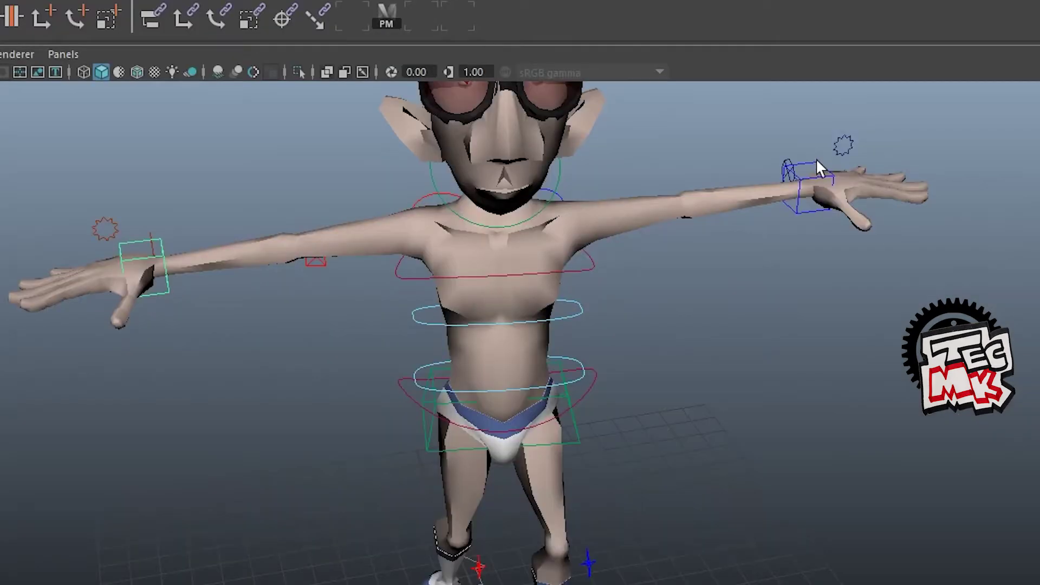
left_click(817, 180, "shift")
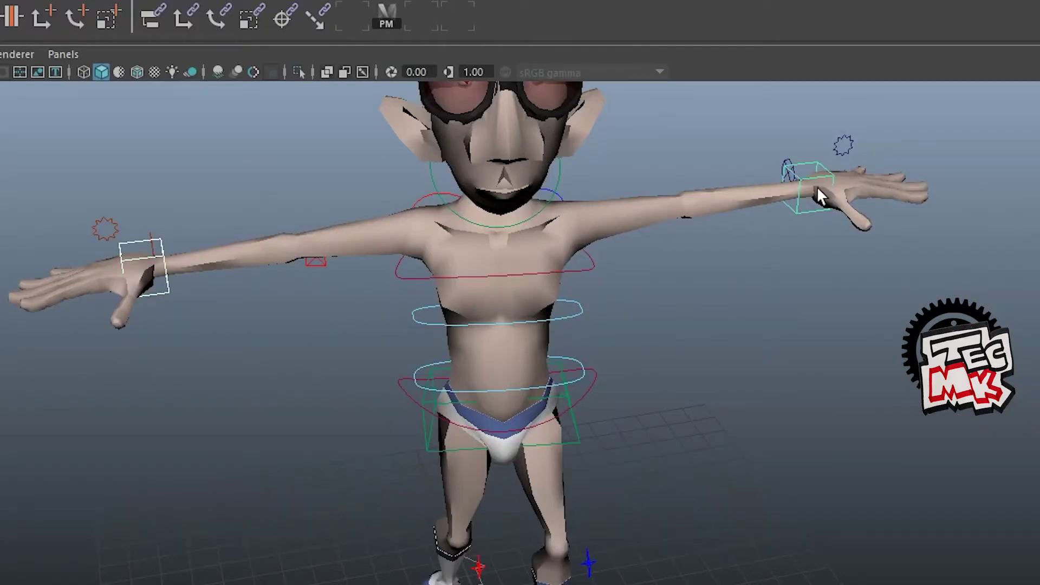
middle_click_drag(817, 190, 822, 200, "alt")
key("e")
left_click_drag(745, 175, 855, 107)
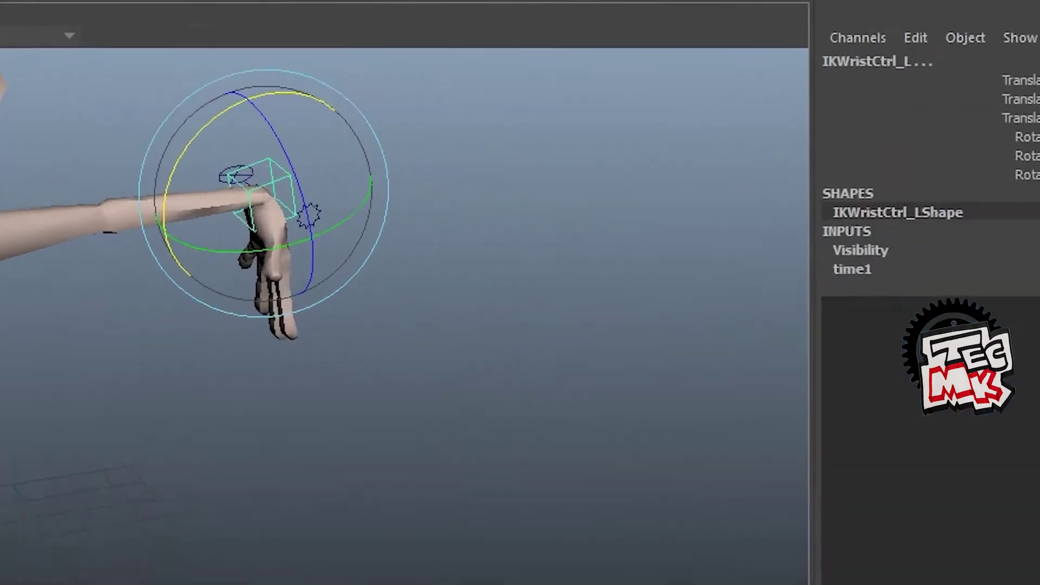
left_click(1016, 127)
type("90")
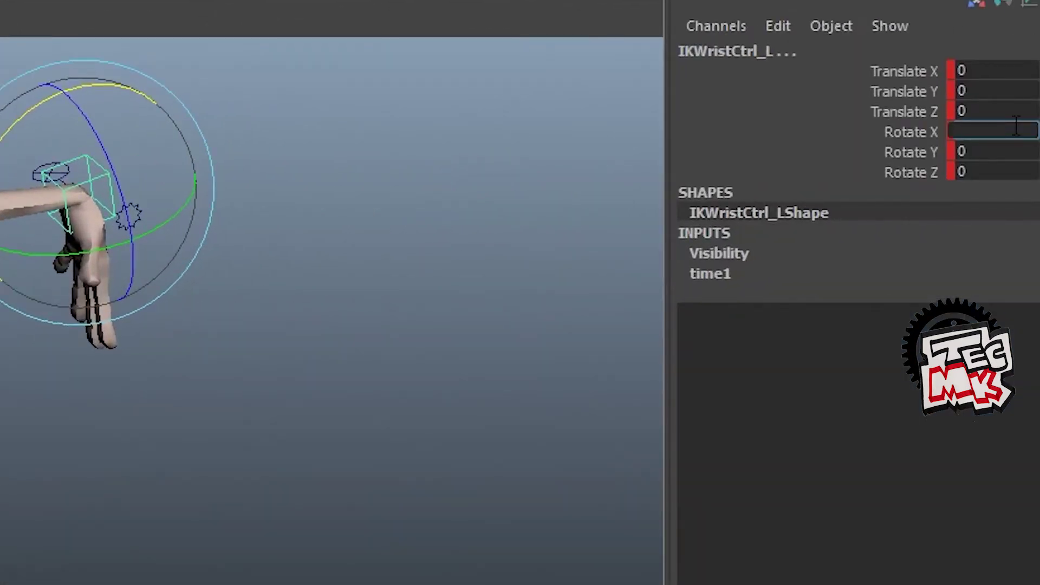
type("80")
key("Return")
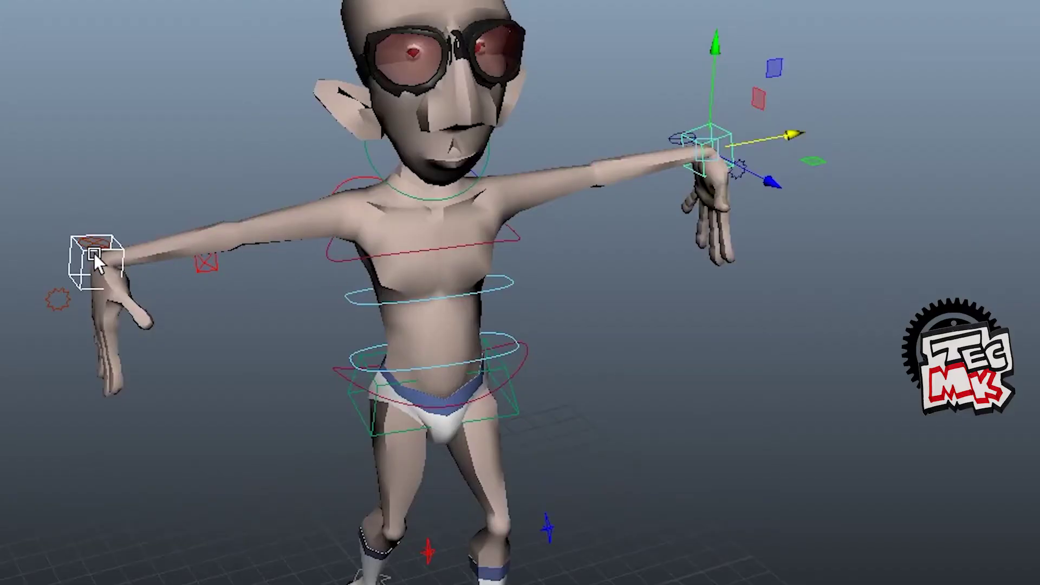
Lower the right wrist control beside the body and bring it forward so the right arm swings ahead of the hip
left_click(145, 248)
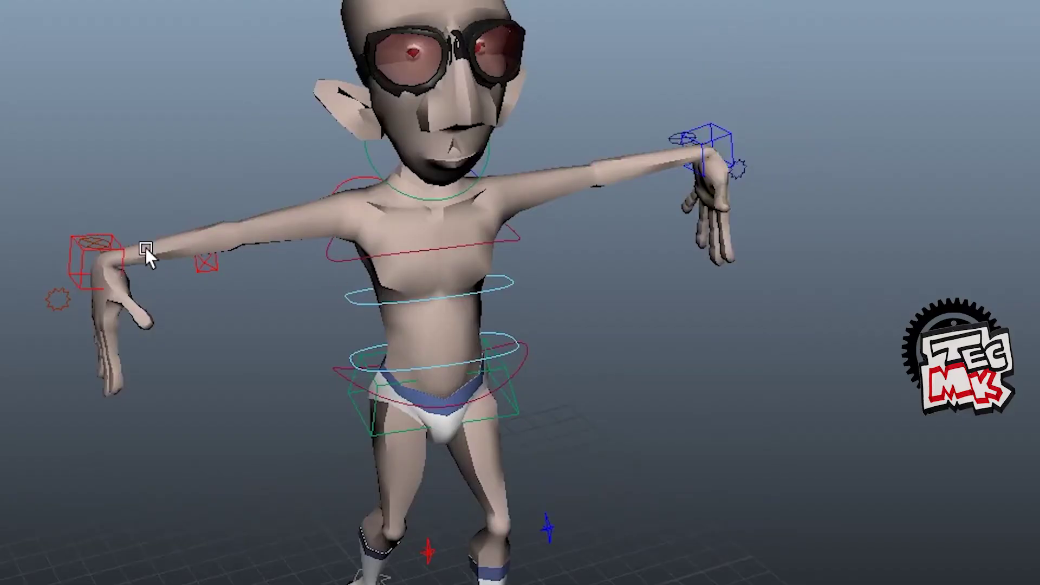
left_click(71, 237)
left_click_drag(207, 243, 326, 161)
left_click_drag(307, 115, 332, 282)
left_click_drag(331, 282, 331, 303)
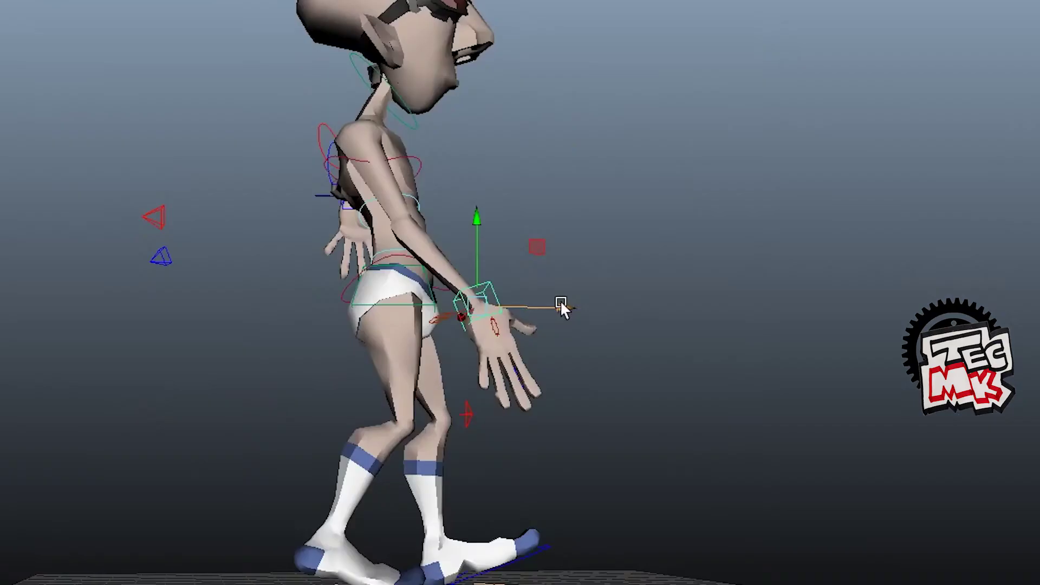
left_click_drag(560, 301, 559, 304)
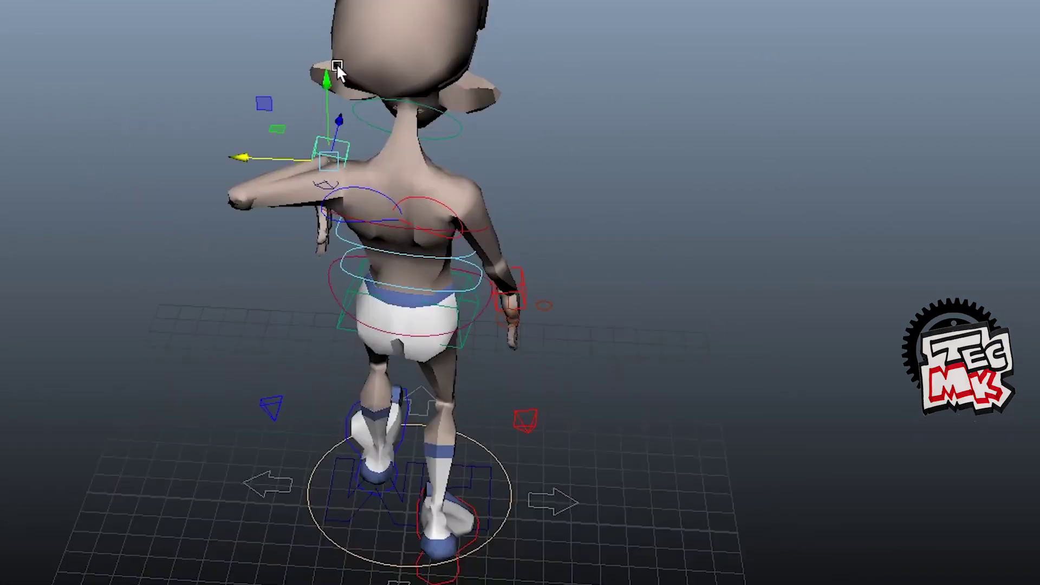
Lower the left wrist control beside the body for the backward arm swing and refine the right hand's placement
left_click_drag(239, 156, 327, 222)
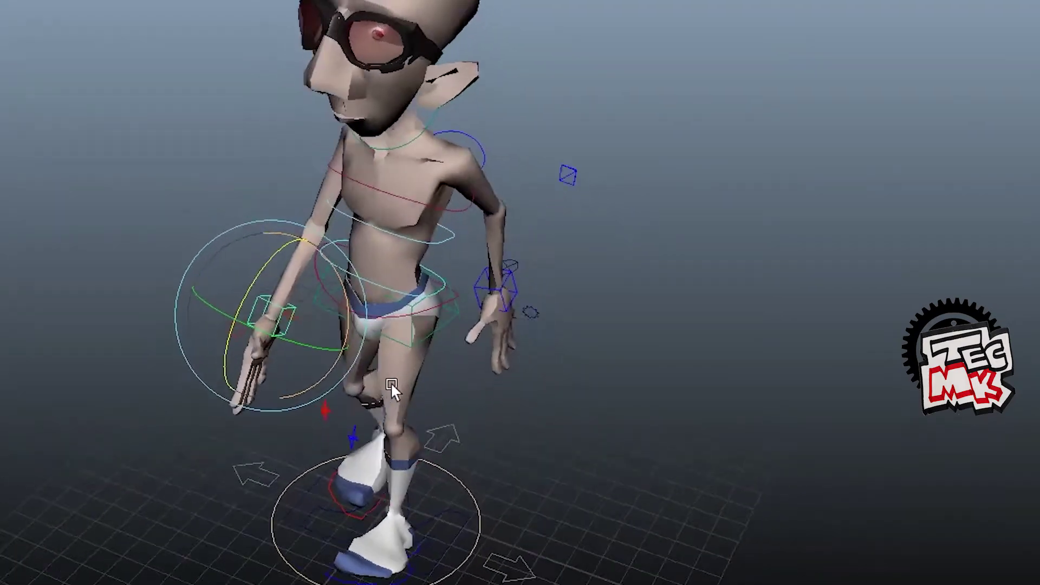
left_click_drag(391, 382, 596, 374)
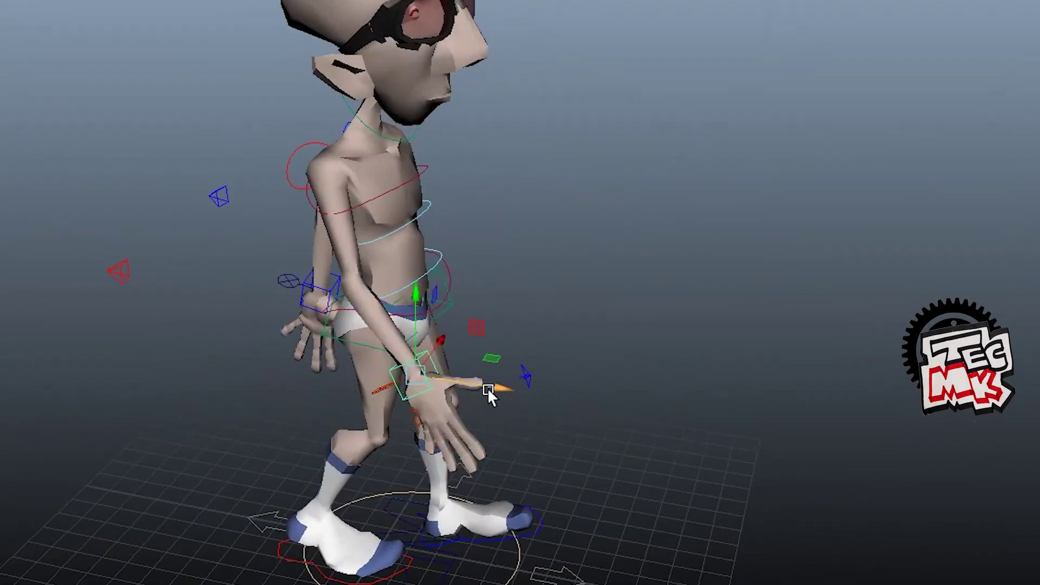
left_click(487, 388)
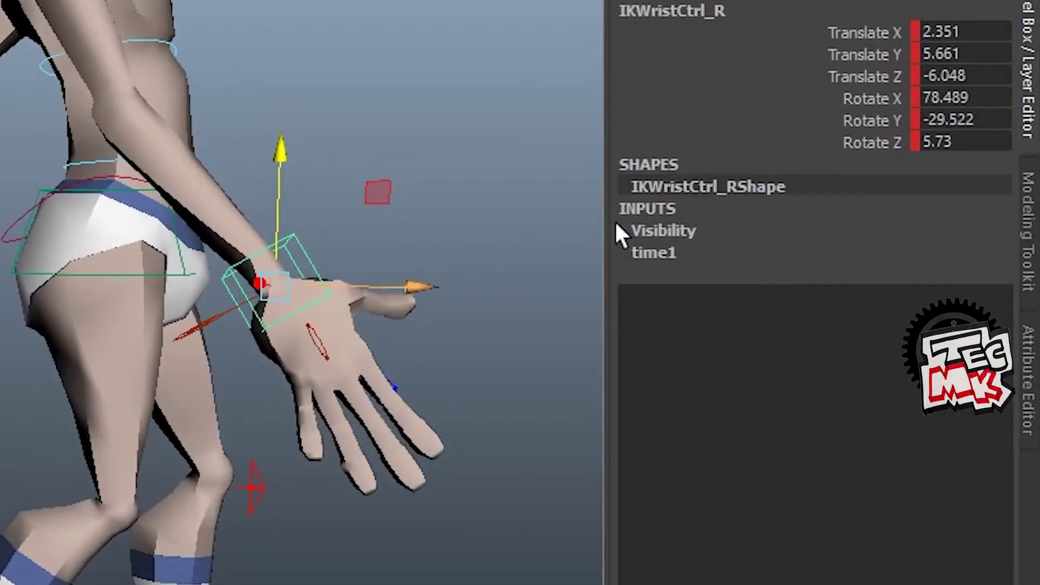
Try a Translate X of 3 on the right wrist control and settle on 2
left_click(966, 33)
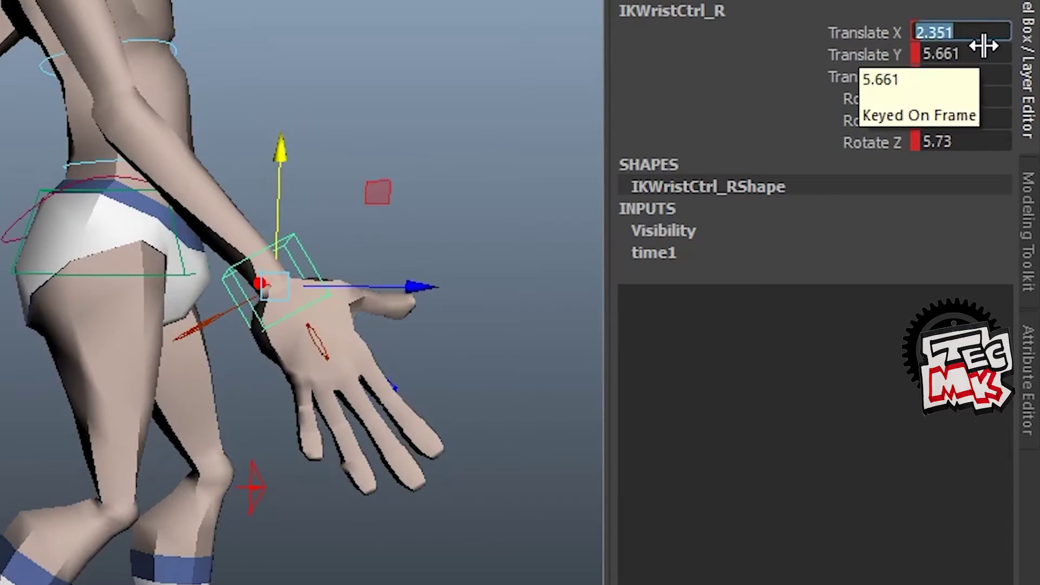
type("3")
key("Return")
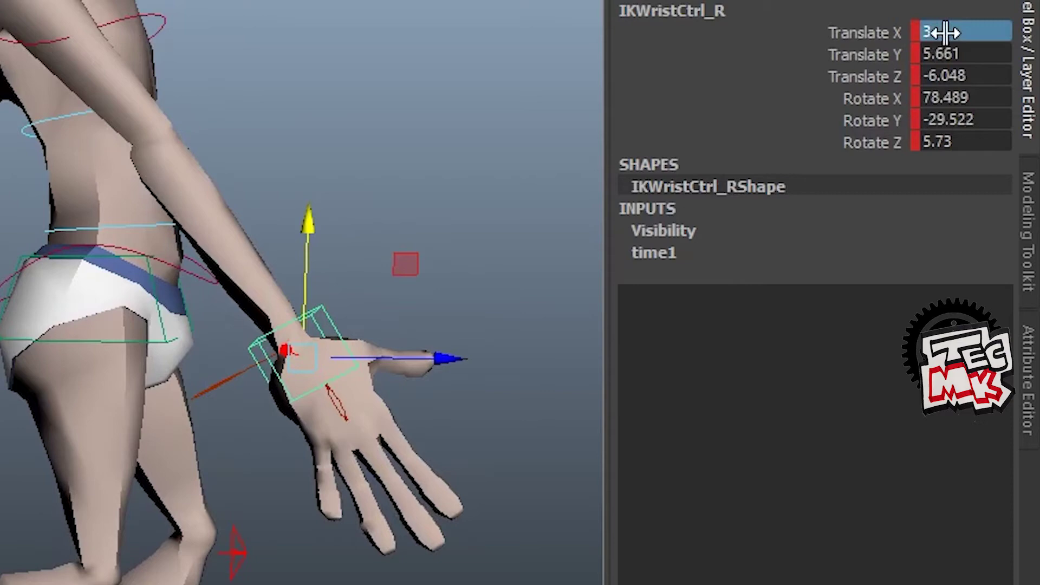
left_click(955, 33)
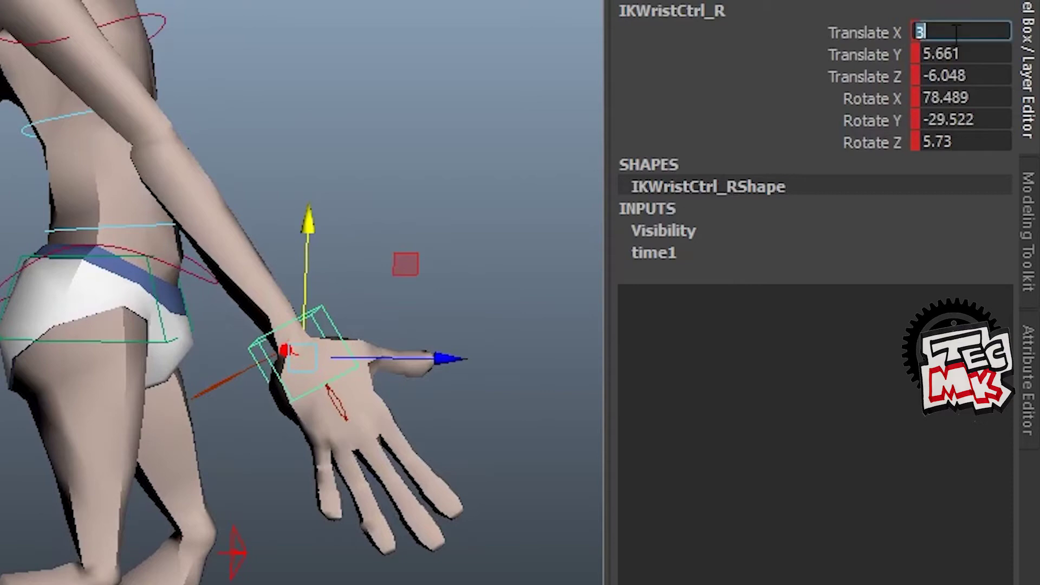
type("2")
key("Return")
Test Translate Y values of 5 and 4 on the right wrist control and settle on 6
left_click_drag(274, 342, 235, 337, "alt")
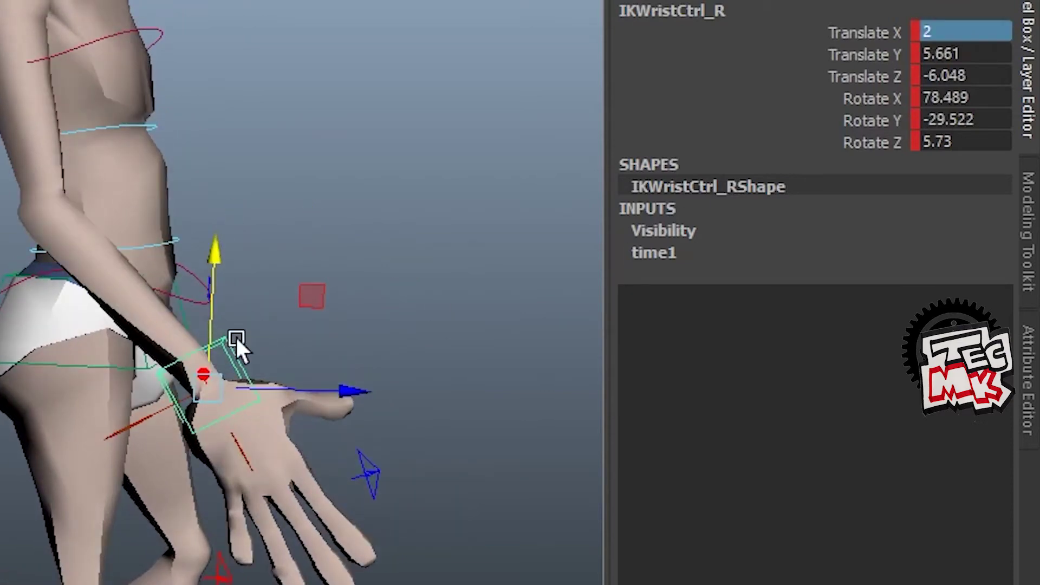
middle_click_drag(293, 276, 327, 376, "alt")
left_click_drag(327, 376, 372, 318, "alt")
middle_click_drag(372, 320, 375, 296, "alt")
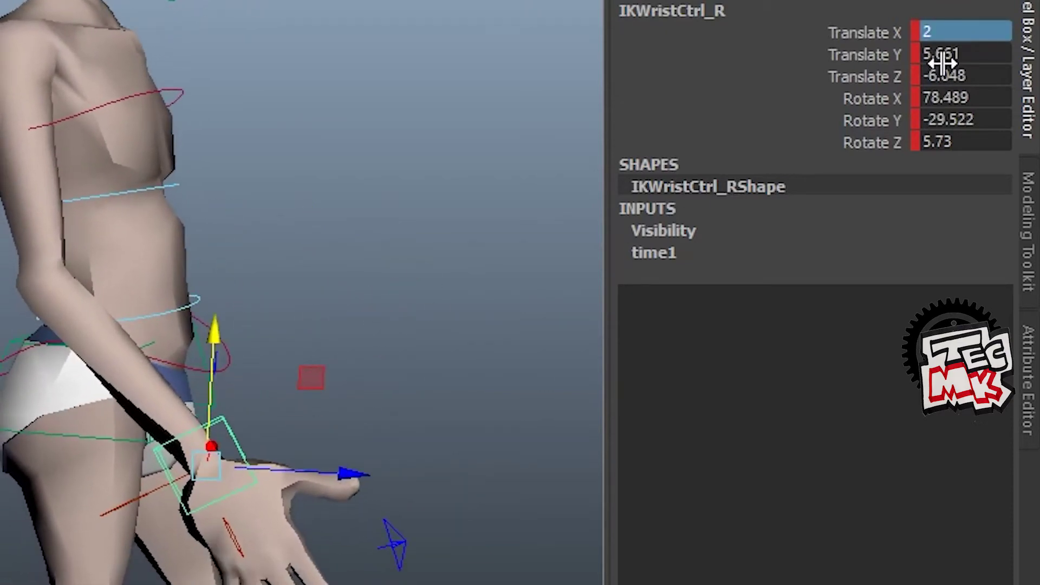
left_click(954, 54)
type("5")
key("Return")
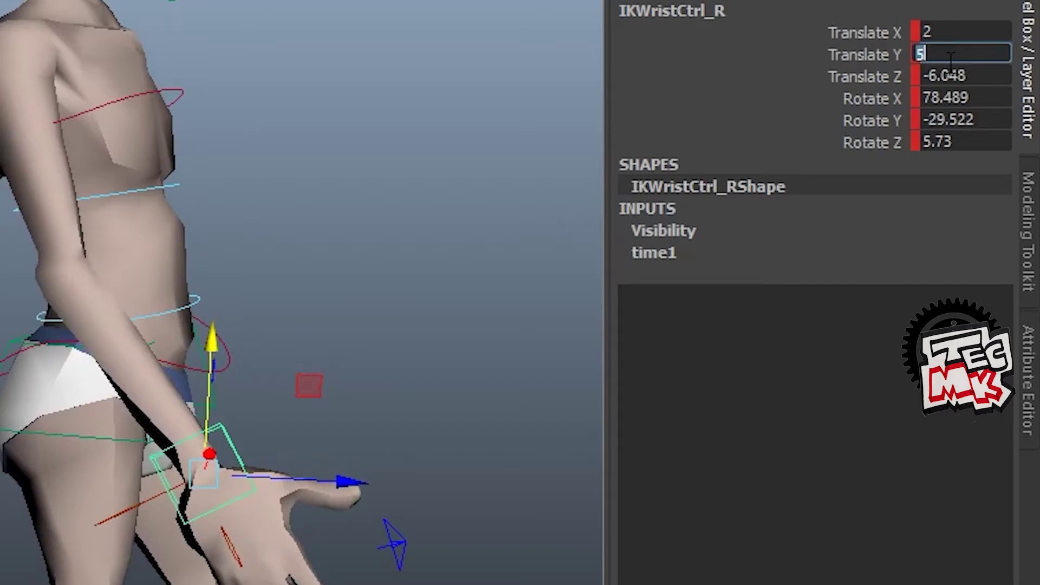
type("4")
key("Return")
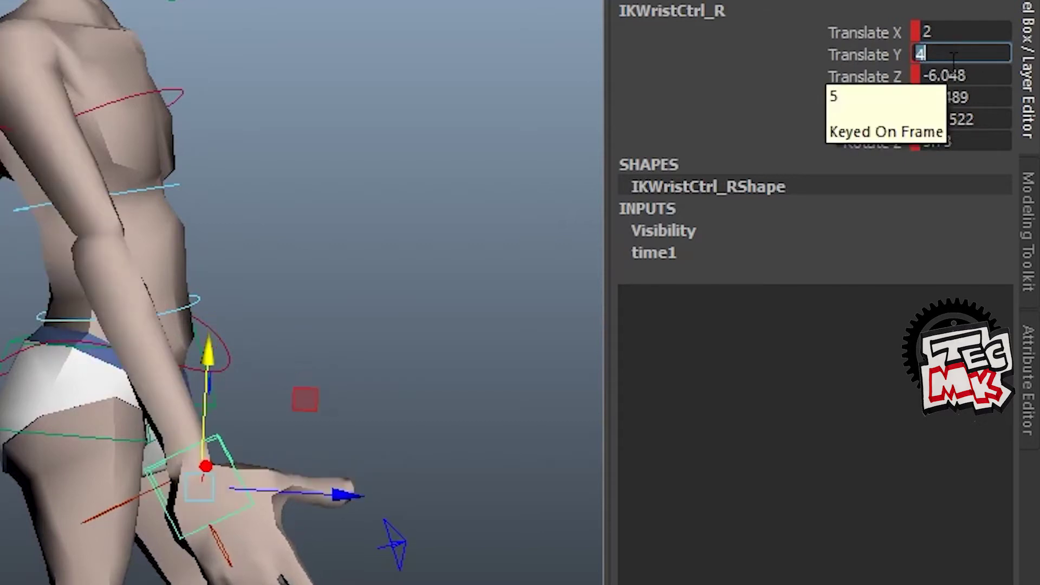
type("6")
key("Return")
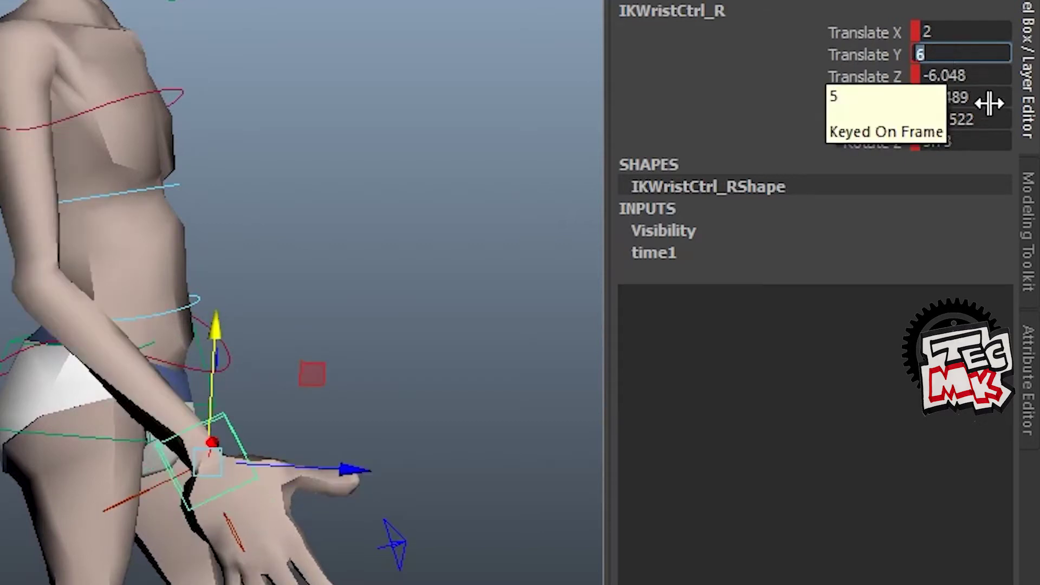
Try a Translate Z of -5 on the right wrist control and settle on -6
left_click(994, 76)
type("-")
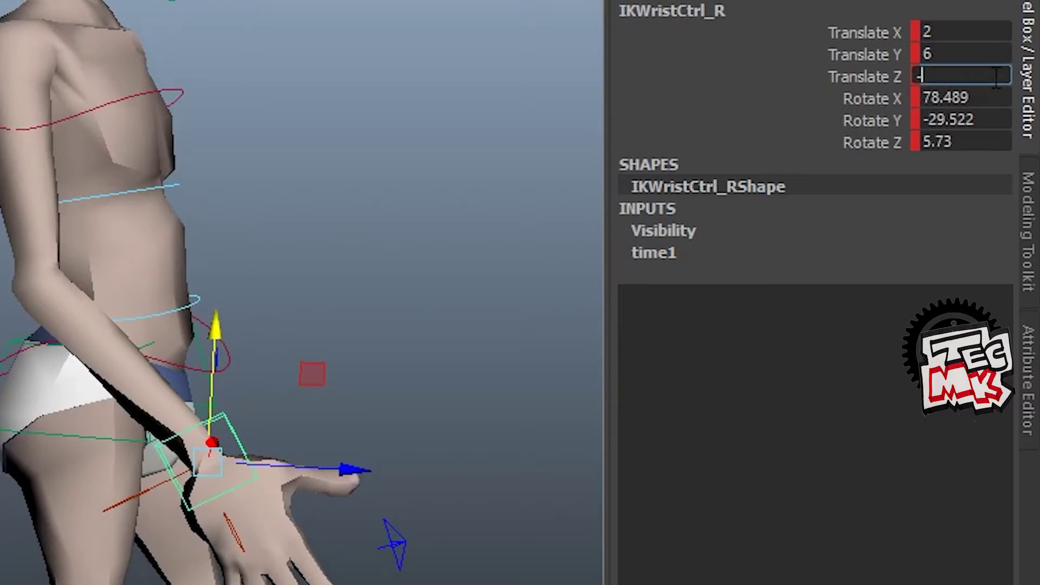
type("5")
key("Return")
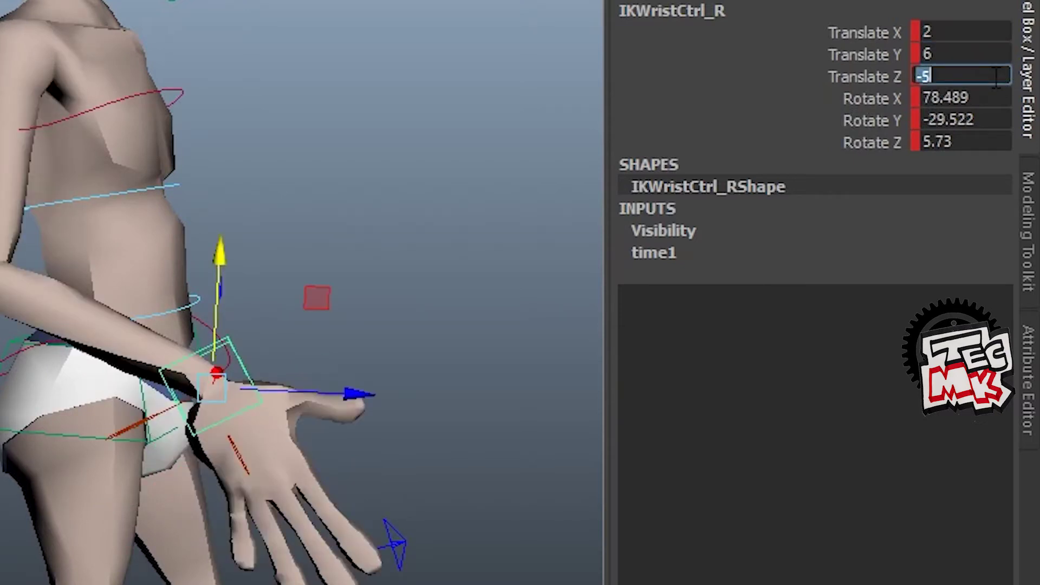
type("-6")
key("Return")
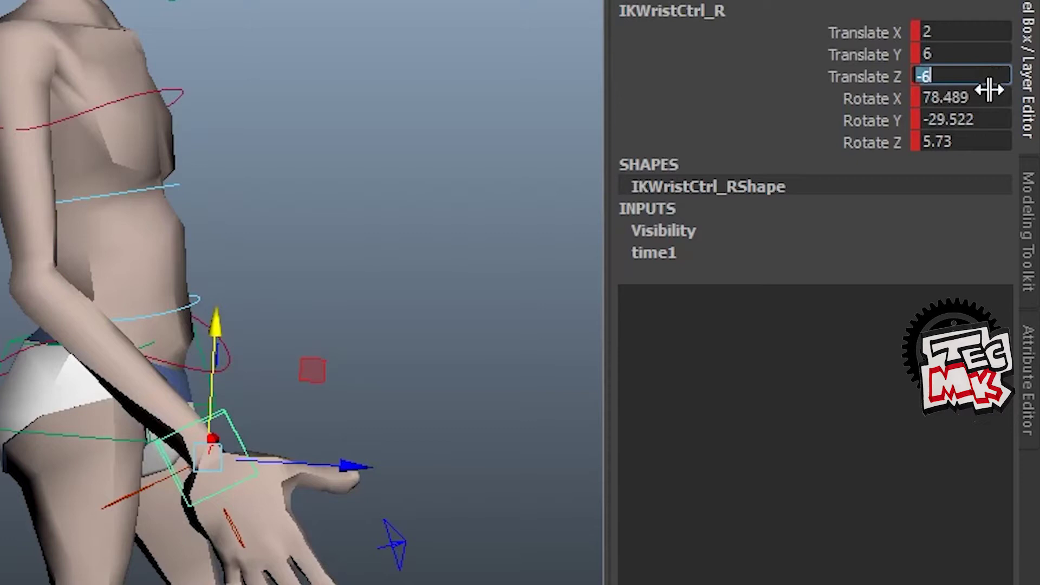
Round the right wrist control's rotation to Rotate X 80, Rotate Y -30 and Rotate Z 6
left_click(987, 98)
type("80")
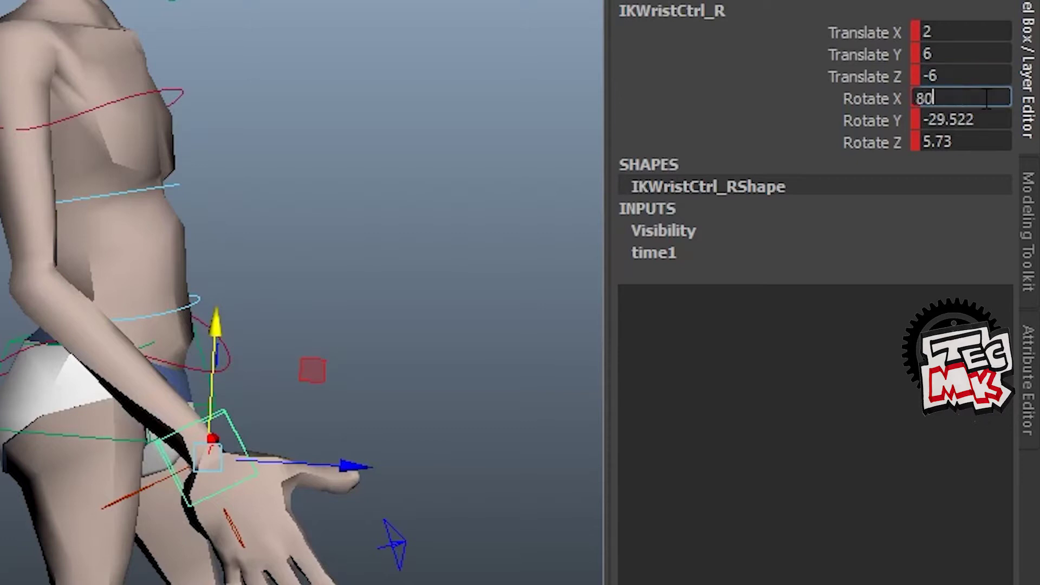
key("Return")
left_click(989, 122)
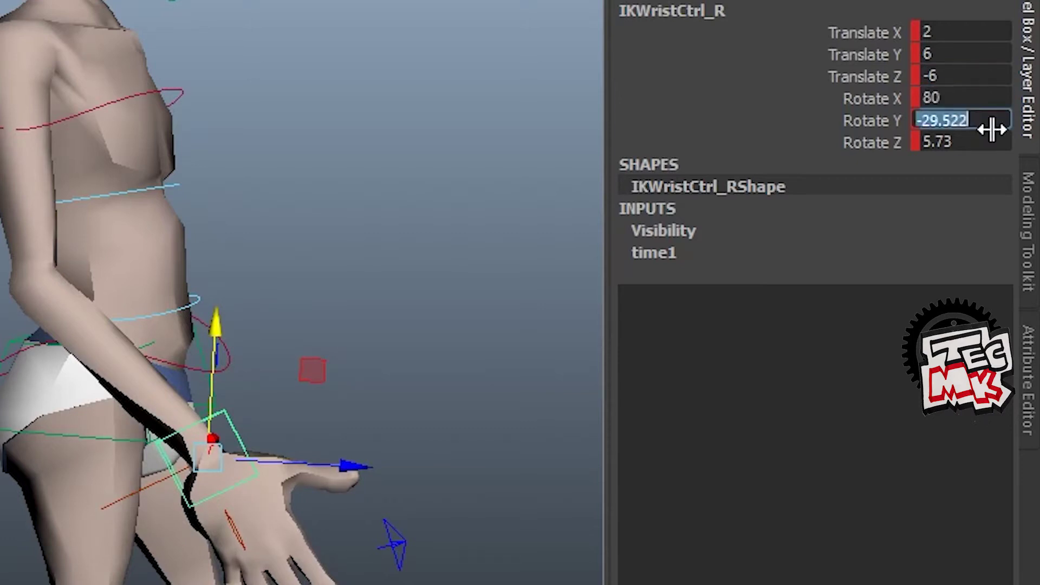
type("-30")
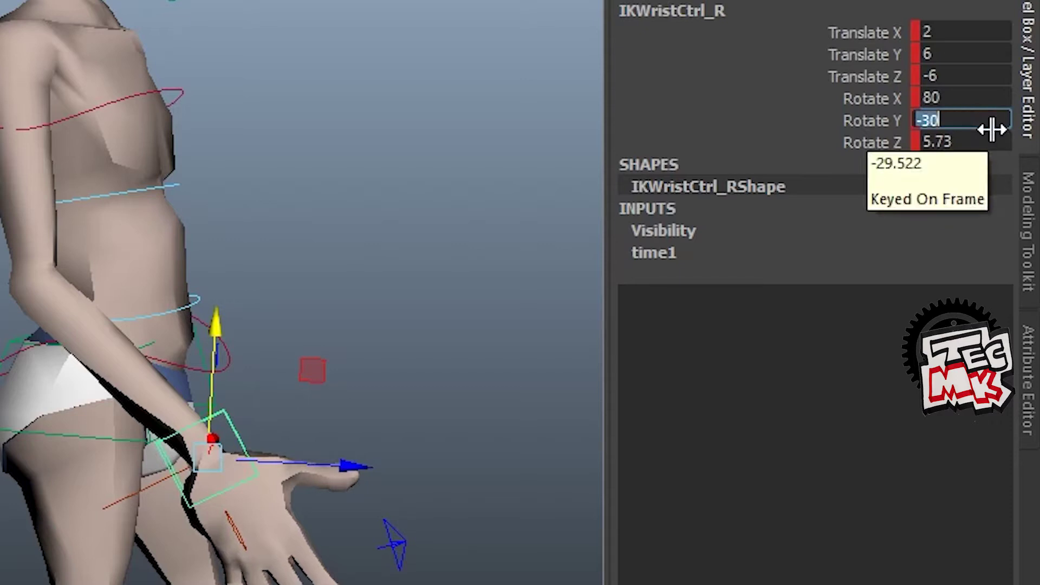
left_click(984, 139)
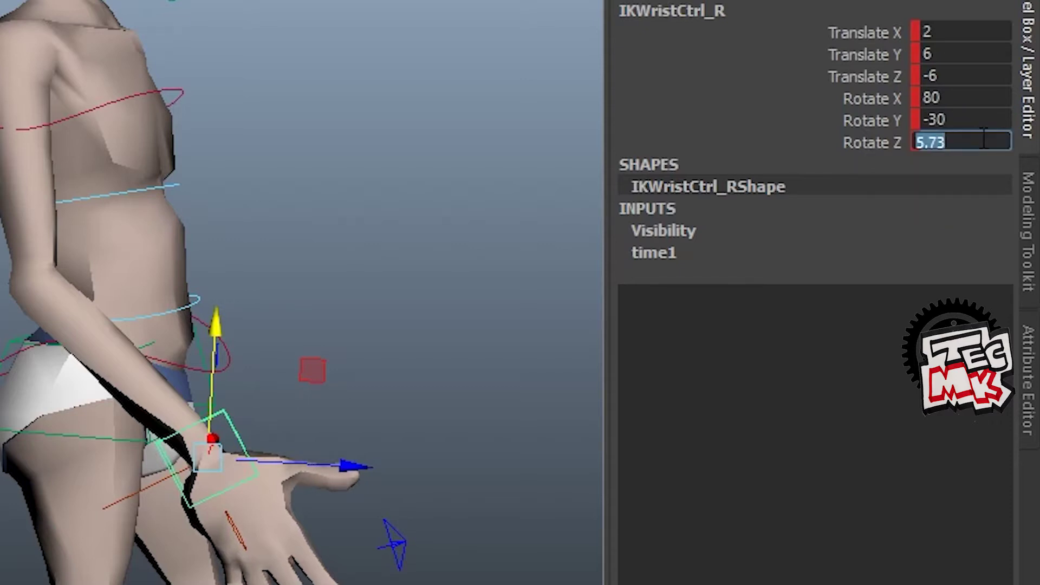
type("6")
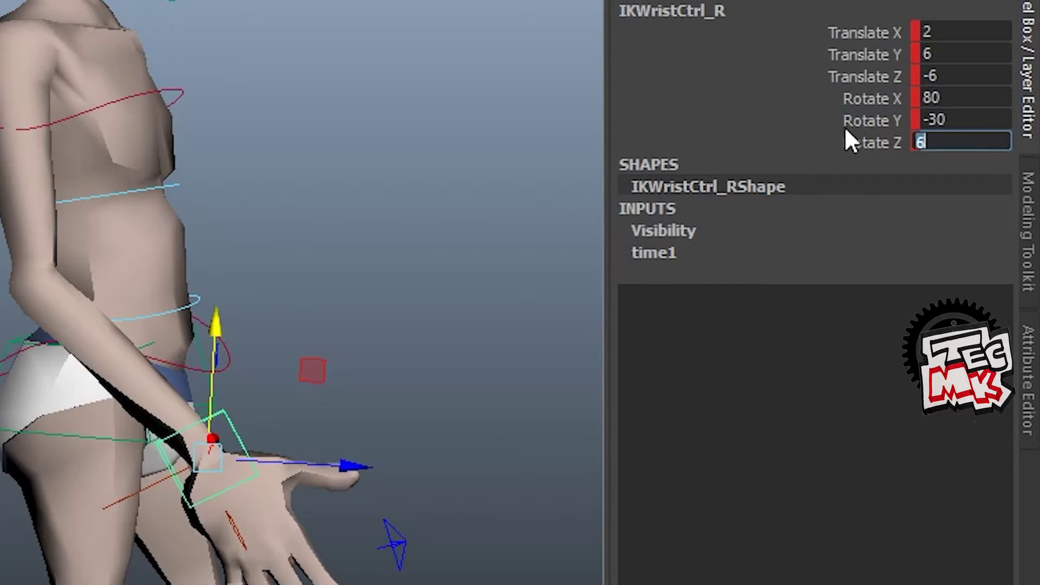
left_click(876, 142)
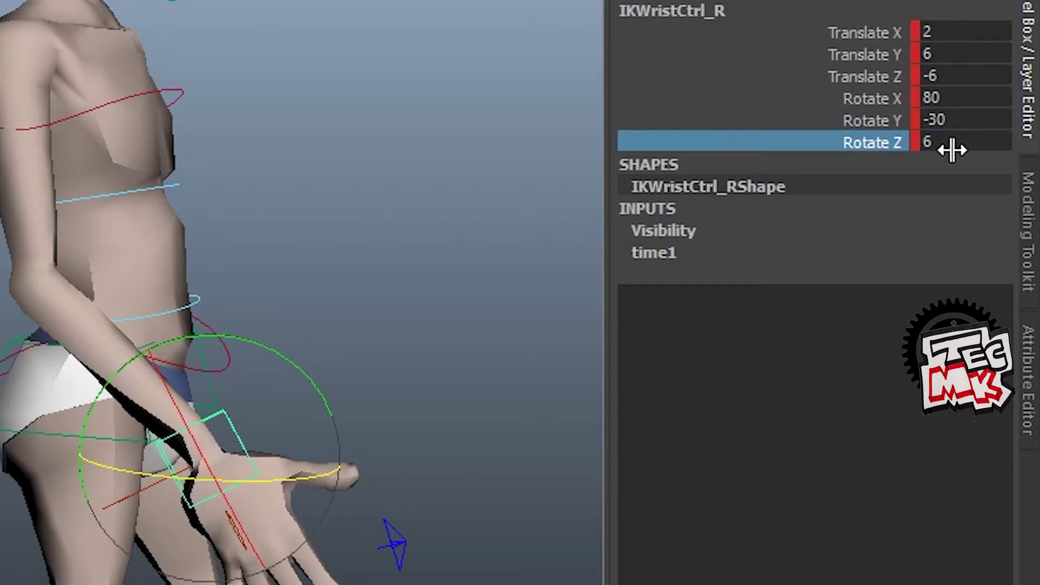
Compare the arm poses at frames 24 and 1 of the walk cycle
mouse_move(336, 361)
left_mouse_down("alt")
mouse_move(225, 362)
mouse_move(359, 366)
mouse_move(336, 366)
left_mouse_up("alt")
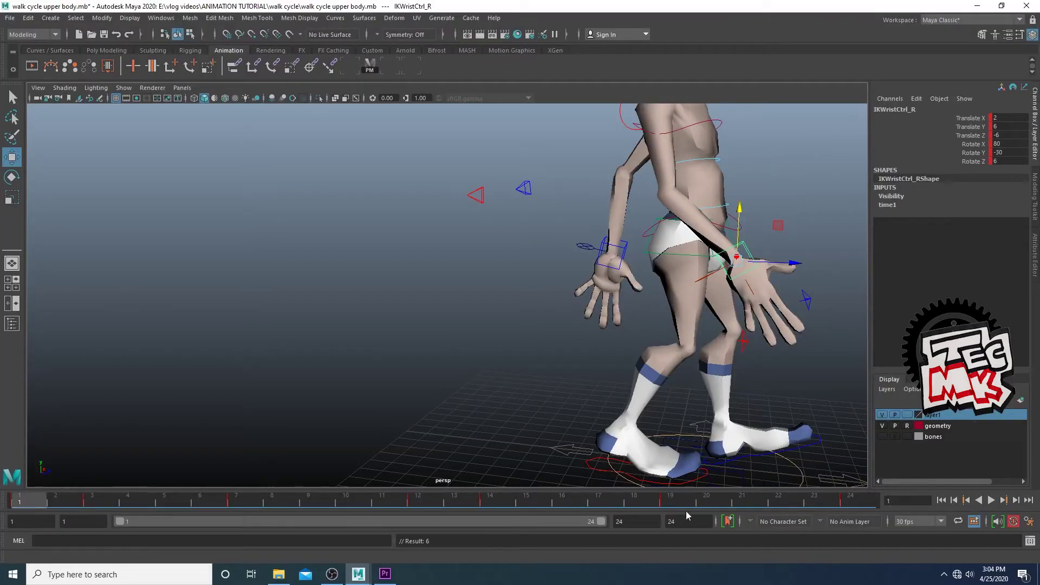
left_click(868, 499)
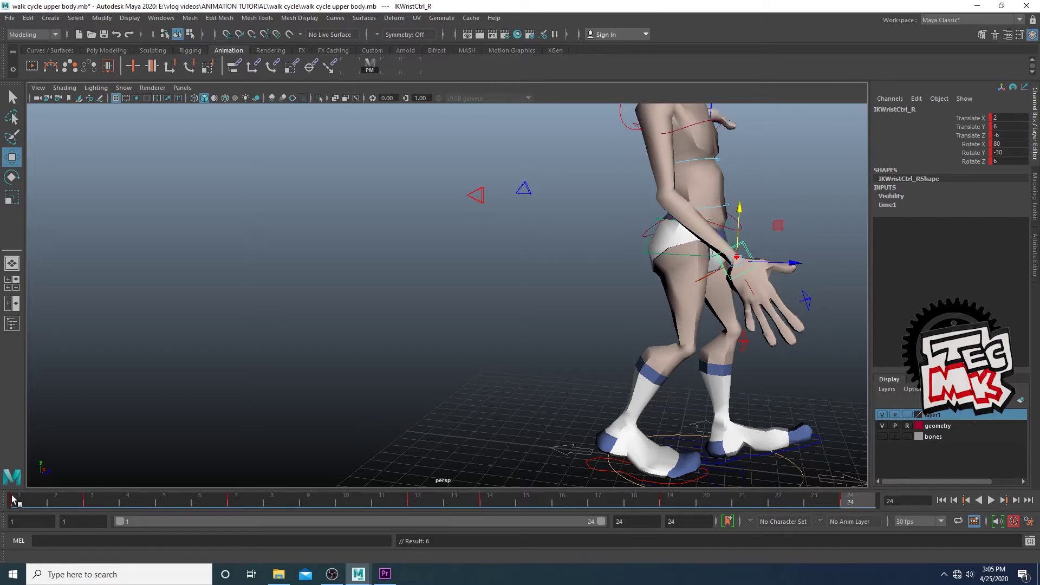
mouse_move(12, 496)
left_mouse_down()
mouse_move(662, 526)
mouse_move(13, 514)
left_mouse_up()
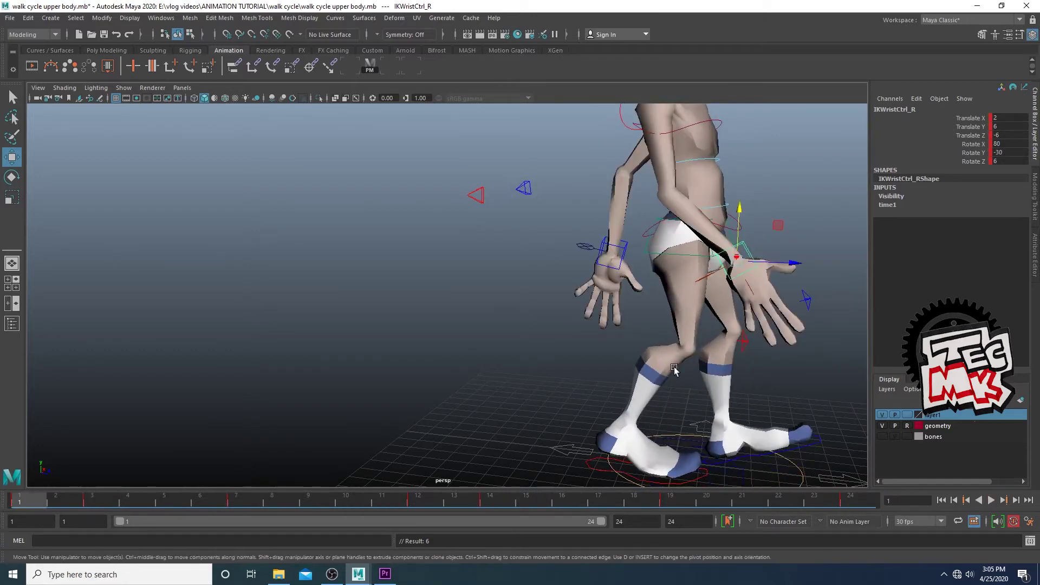
Delete the right wrist control's keys at frames 3 and 7
scroll(674, 369, "down", 4)
middle_click_drag(674, 370, 631, 387, "alt")
left_click_drag(60, 502, 654, 521)
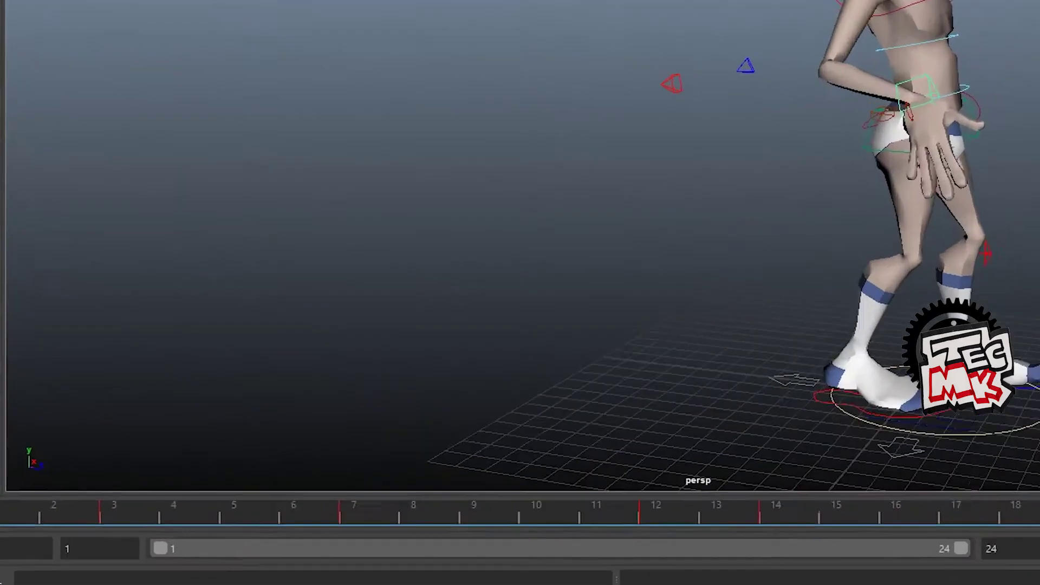
left_click_drag(1037, 542, 124, 549)
right_click(107, 504)
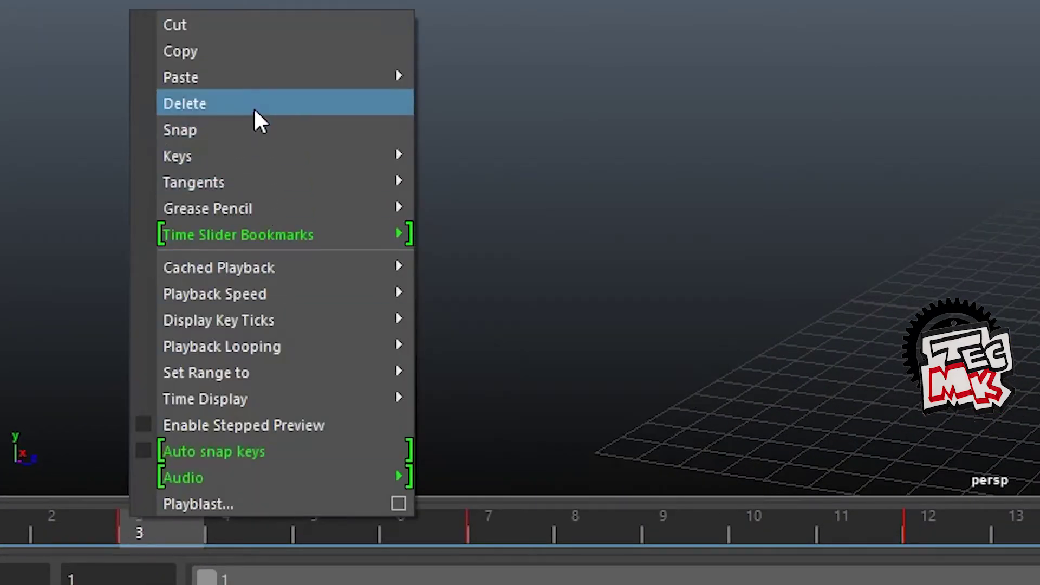
left_click(254, 107)
left_click(484, 536)
right_click(485, 535)
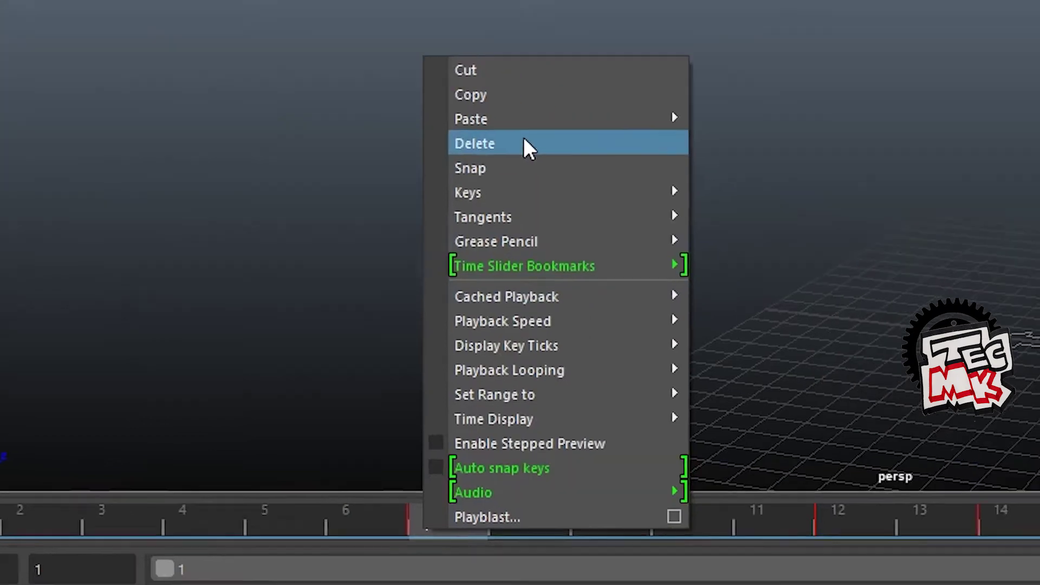
left_click(587, 126)
Delete the right wrist control's remaining in-between keys from frame 8 to frame 20, and scrub to frame 24 to check the pose
left_click_drag(209, 489, 805, 517, "shift")
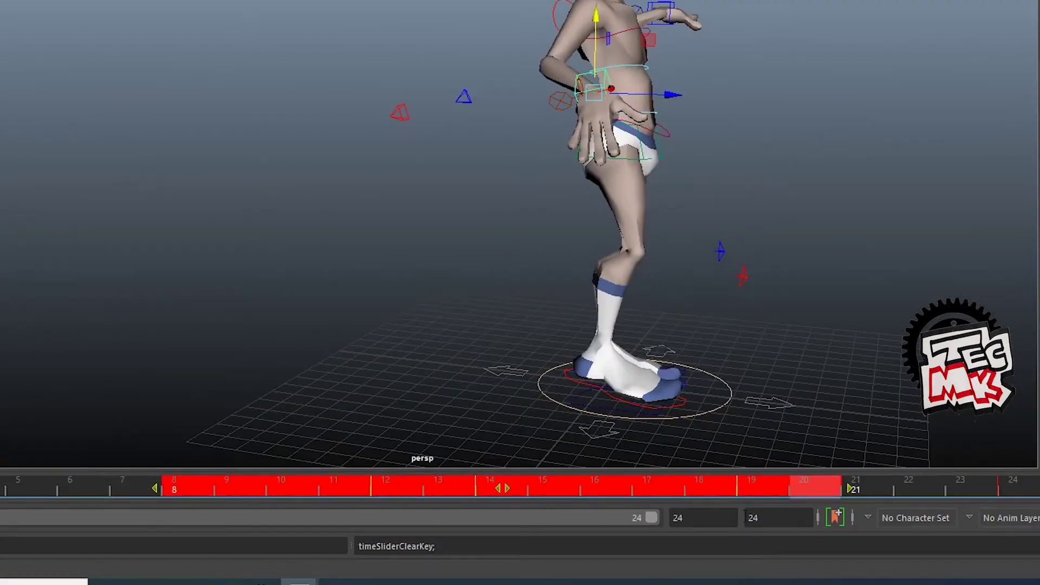
right_click(741, 489)
left_click(801, 242)
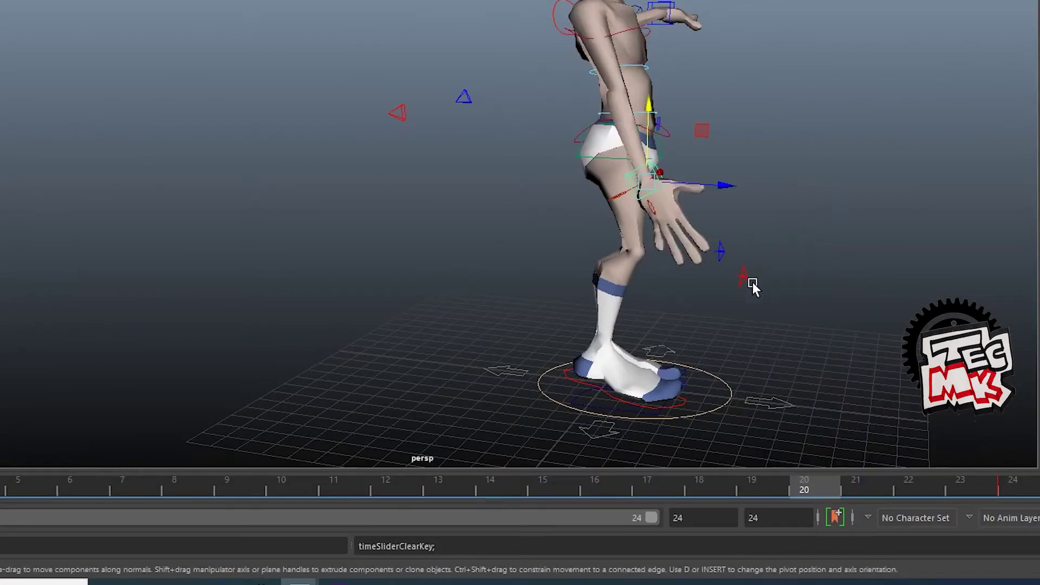
left_click_drag(765, 479, 1012, 482)
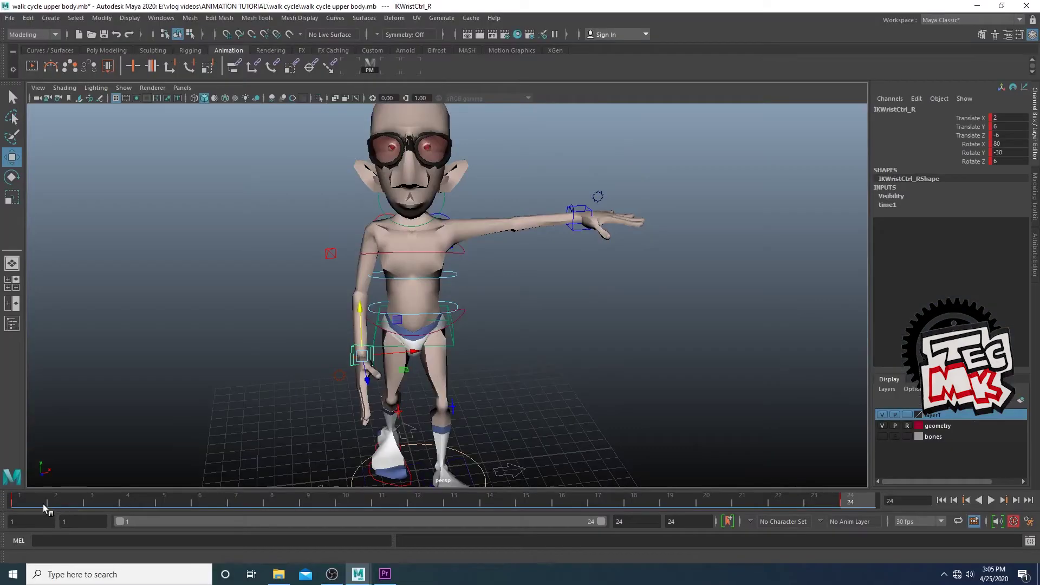
Return to frame 1 and set the left wrist control's Translate X to 3
left_click(22, 501)
left_click_drag(314, 384, 486, 375, "alt")
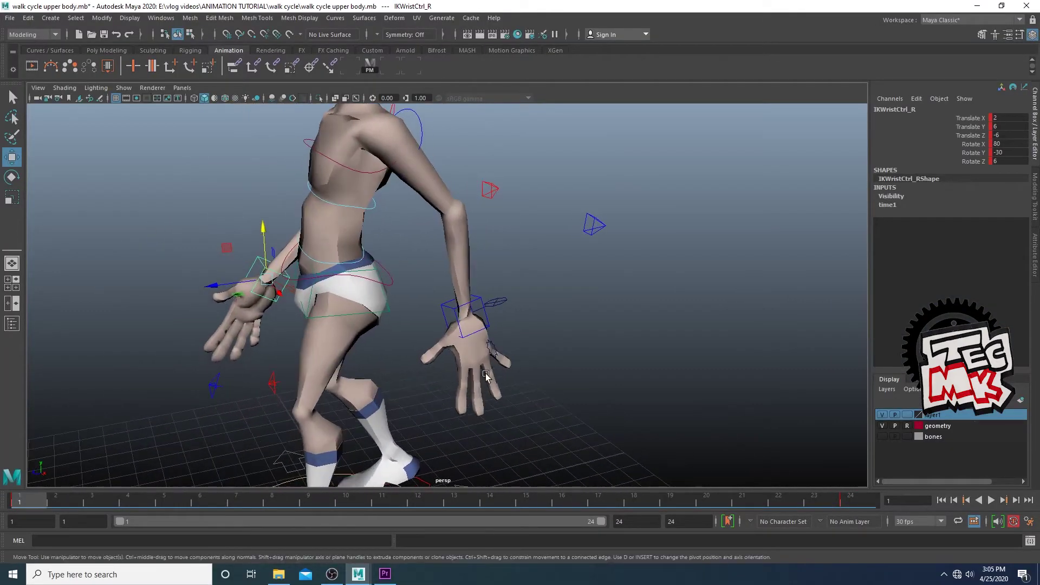
left_click(448, 312)
double_click(1025, 118)
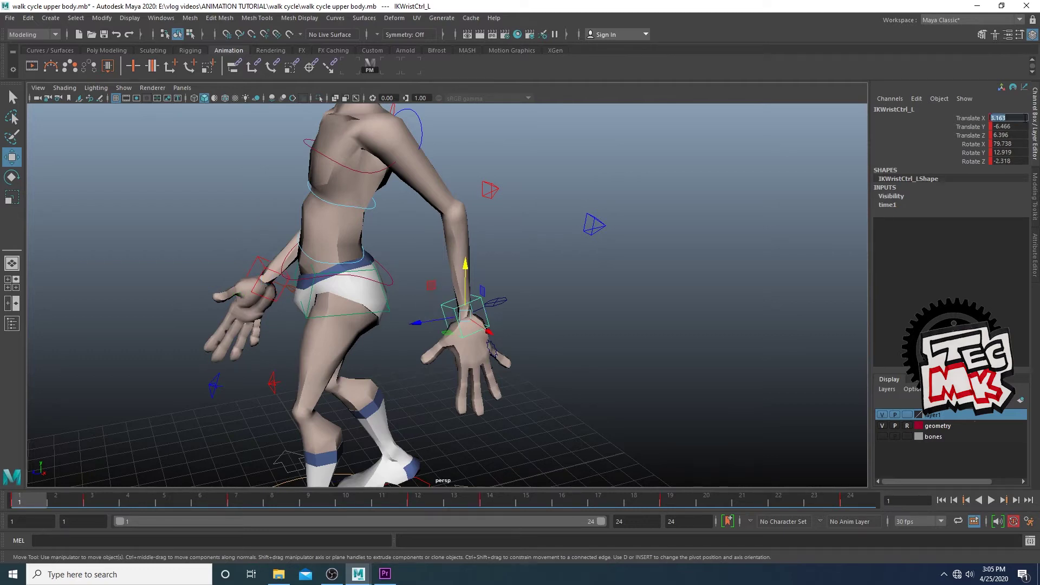
type("3")
key("Return")
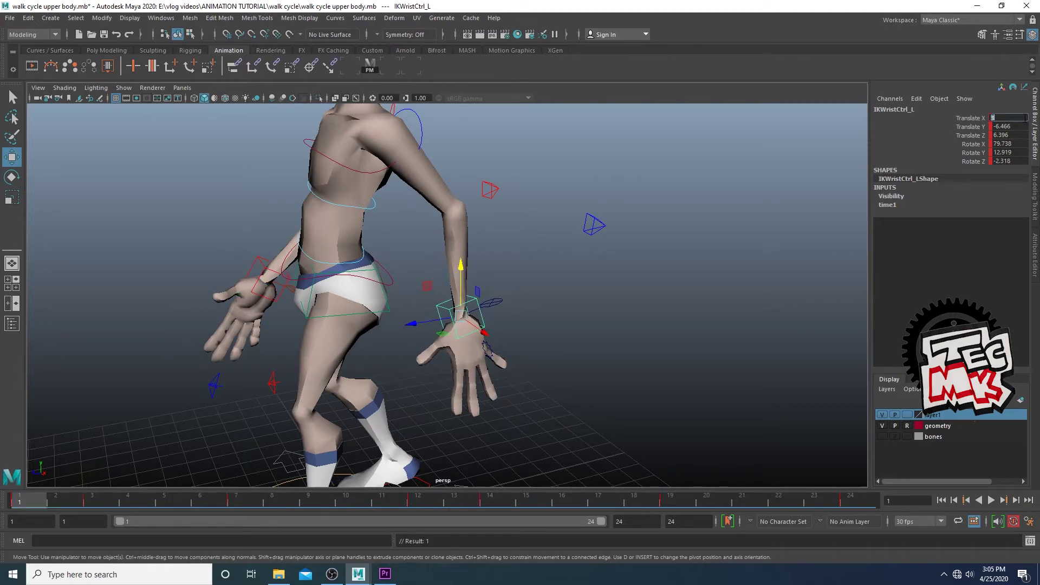
Try a Translate Y of -5 on the left wrist control, settle on -6, and set its Translate Z to 6
double_click(1018, 125)
type("-5")
key("Return")
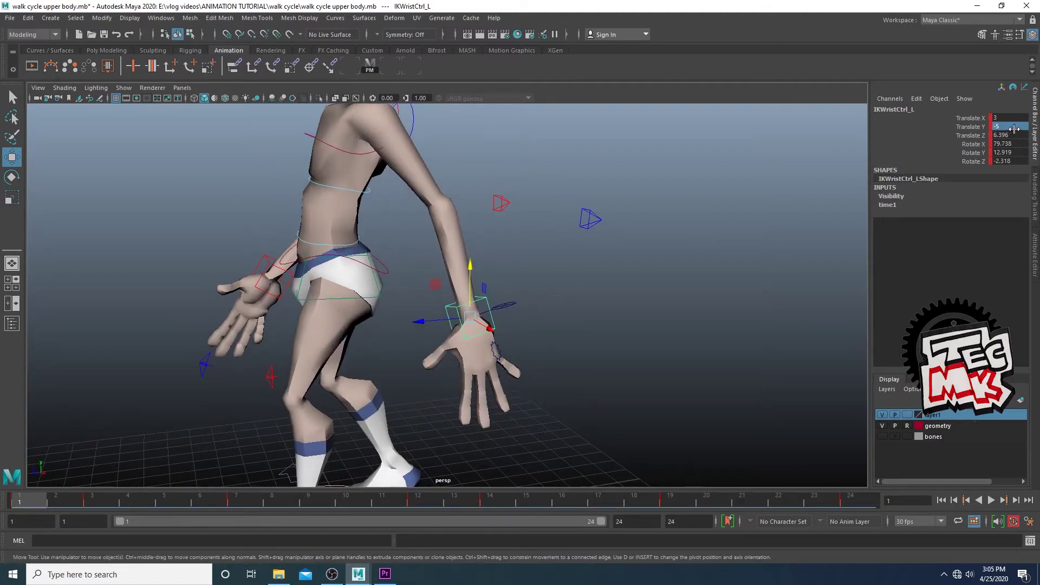
type("-6")
key("Return")
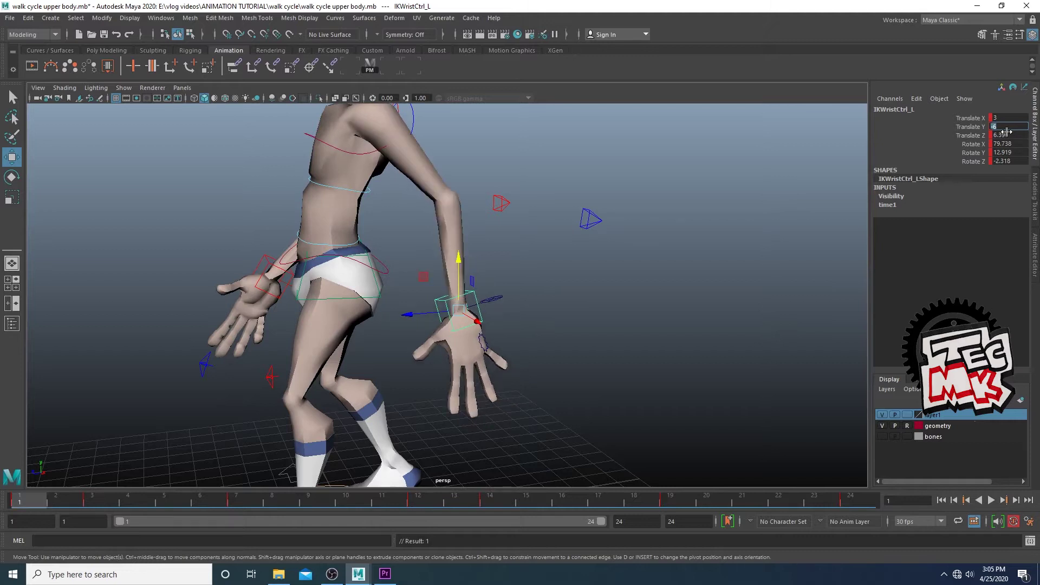
left_click(1013, 135)
type("6")
key("Return")
Round the left wrist control's rotation to Rotate X 80, Rotate Y 13 and Rotate Z -2
left_click(1022, 144)
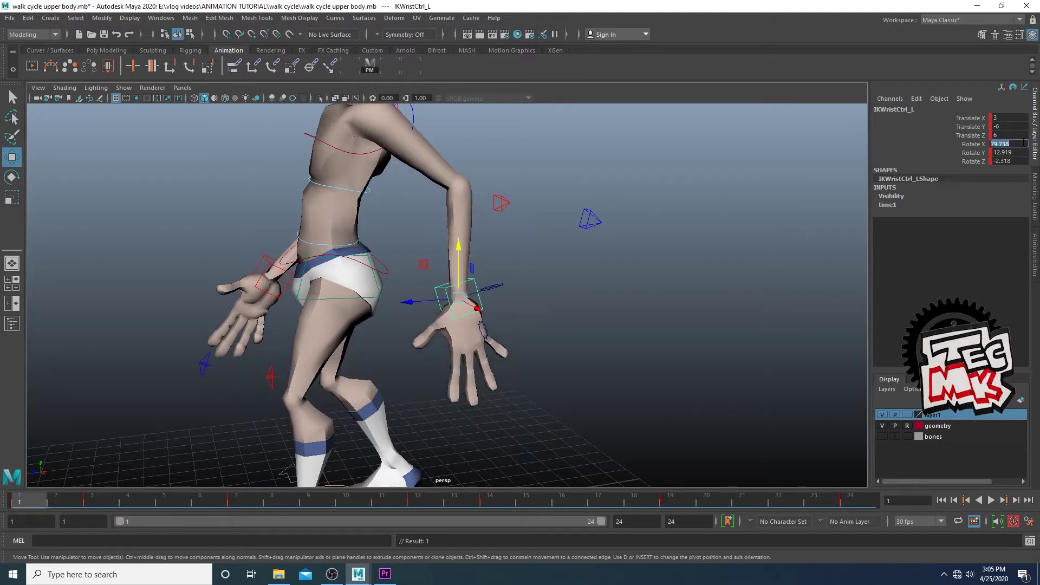
type("80")
left_click(1011, 152)
type("13")
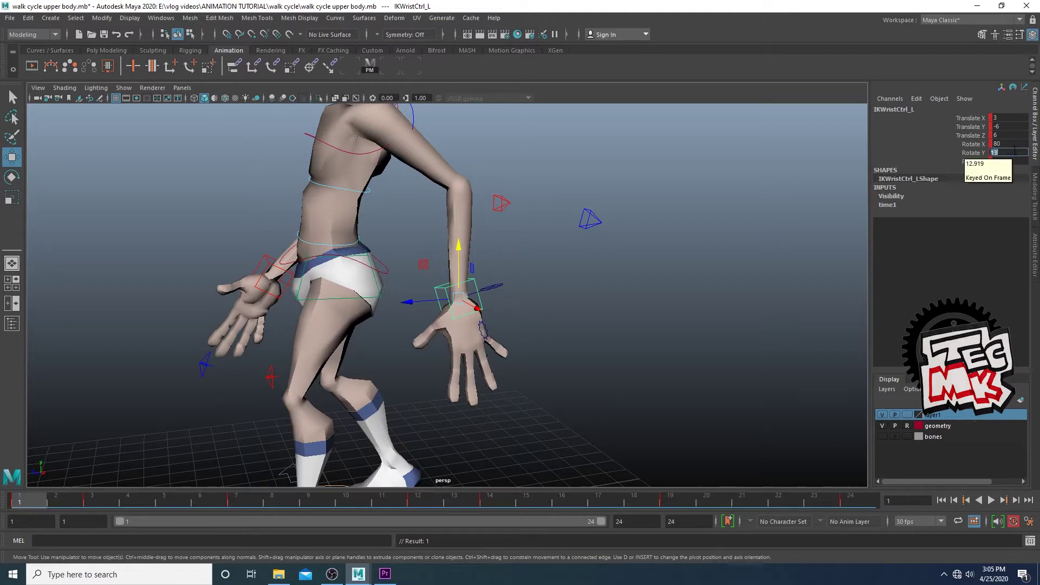
left_click(1011, 161)
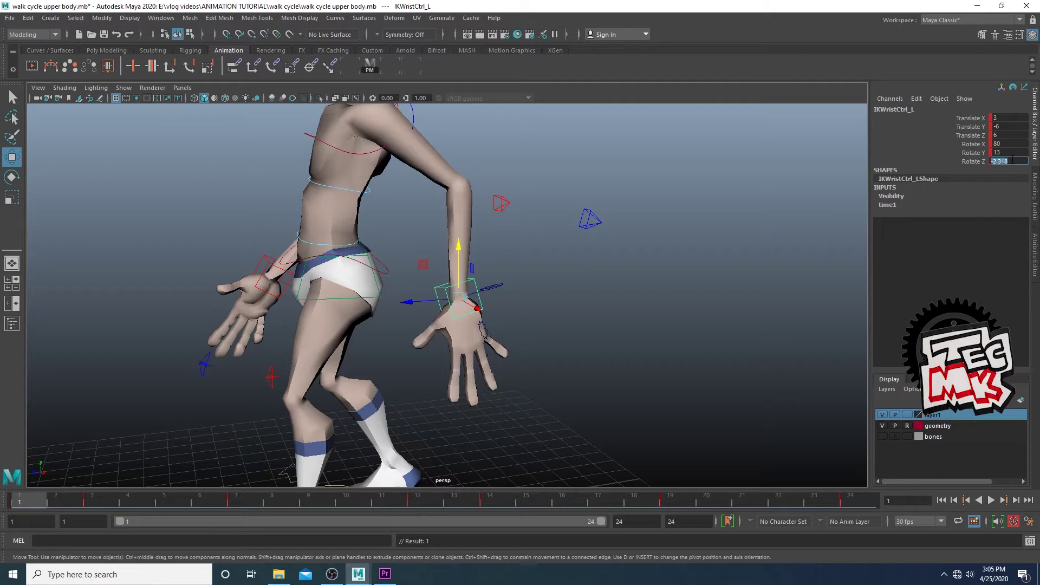
type("-")
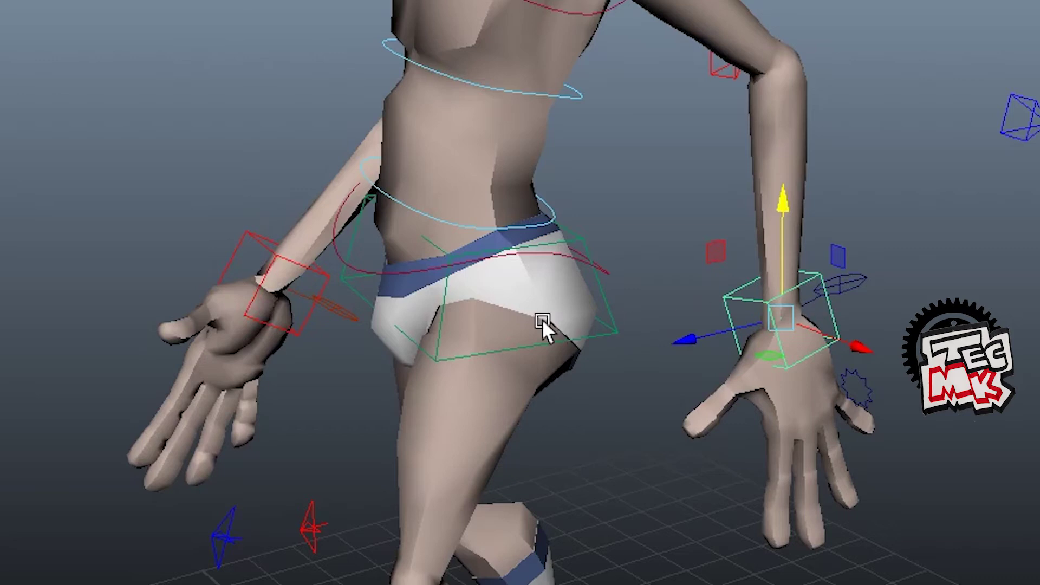
Check the right wrist control's Translate X and try the matching value of 2 on the left wrist control
left_click_drag(548, 330, 394, 266, "alt")
left_click(277, 214)
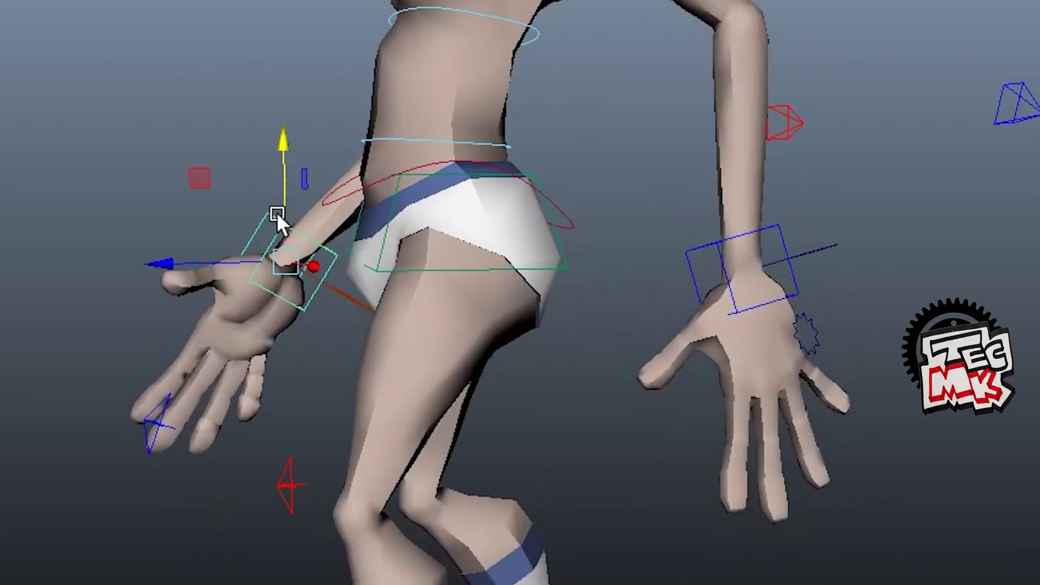
left_click_drag(276, 212, 498, 295, "alt")
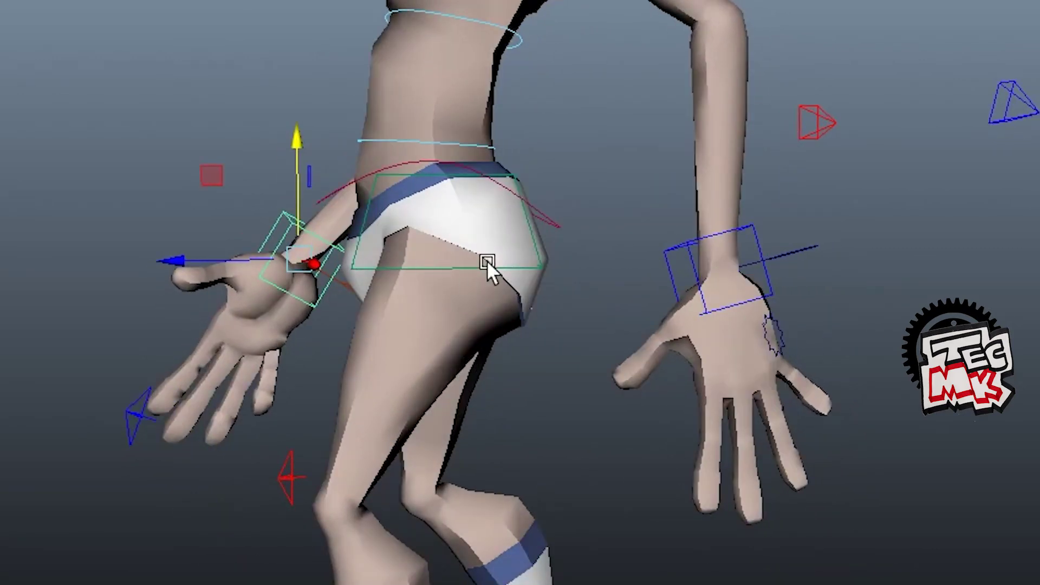
left_click_drag(486, 260, 508, 313, "alt")
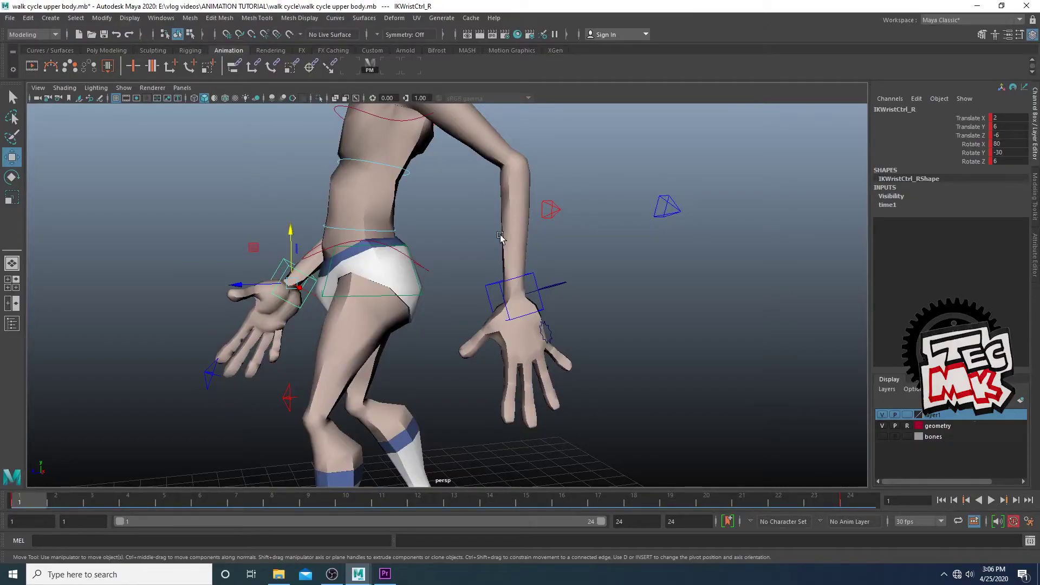
left_click(978, 119)
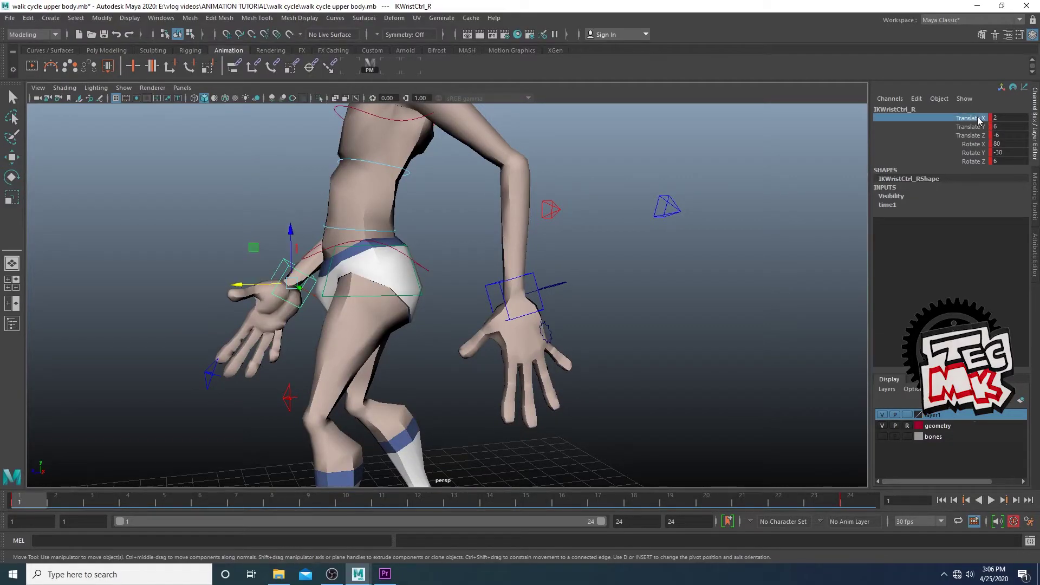
left_click(534, 275)
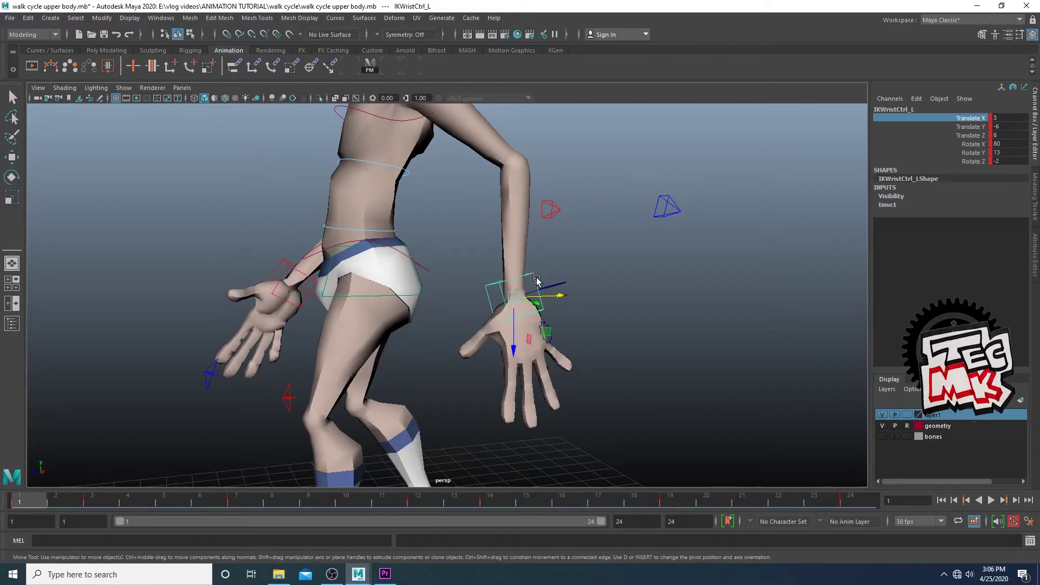
double_click(999, 117)
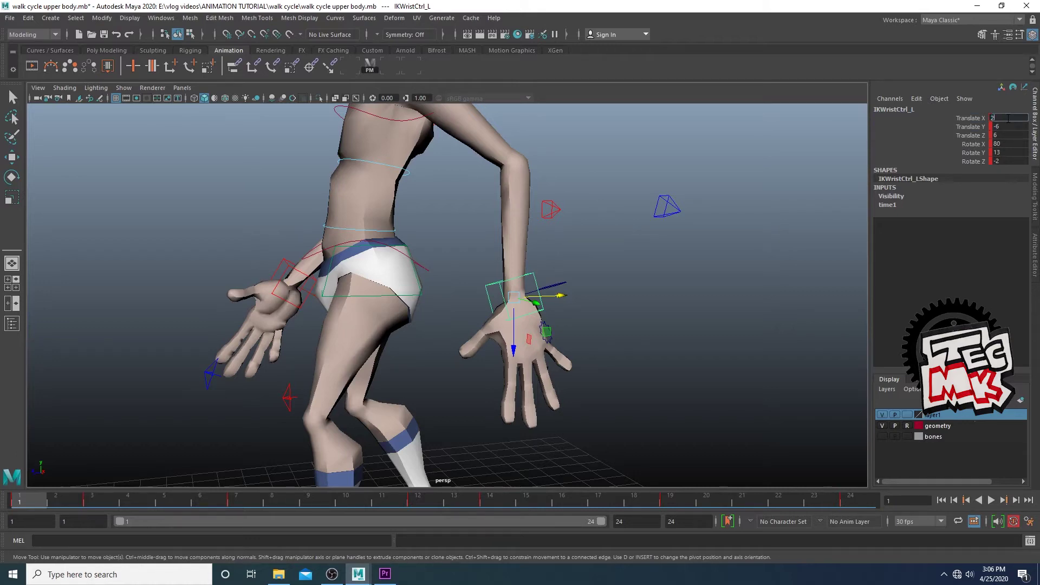
key("Return")
scroll(583, 351, "down", 4)
left_click_drag(583, 350, 699, 323, "alt")
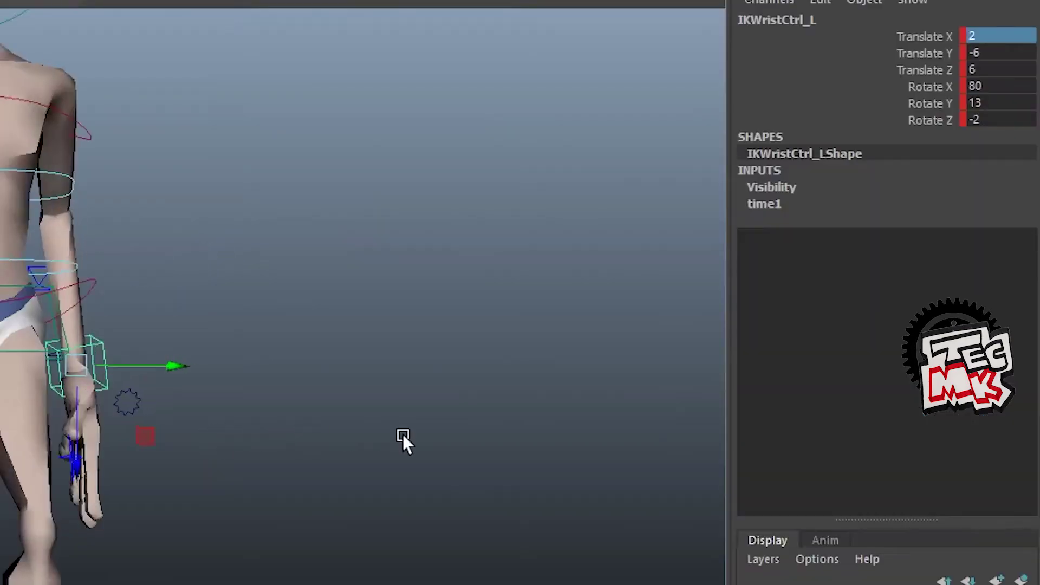
Try a Translate X of 3 on the right wrist control
left_click_drag(402, 434, 240, 440, "alt")
left_click(145, 359)
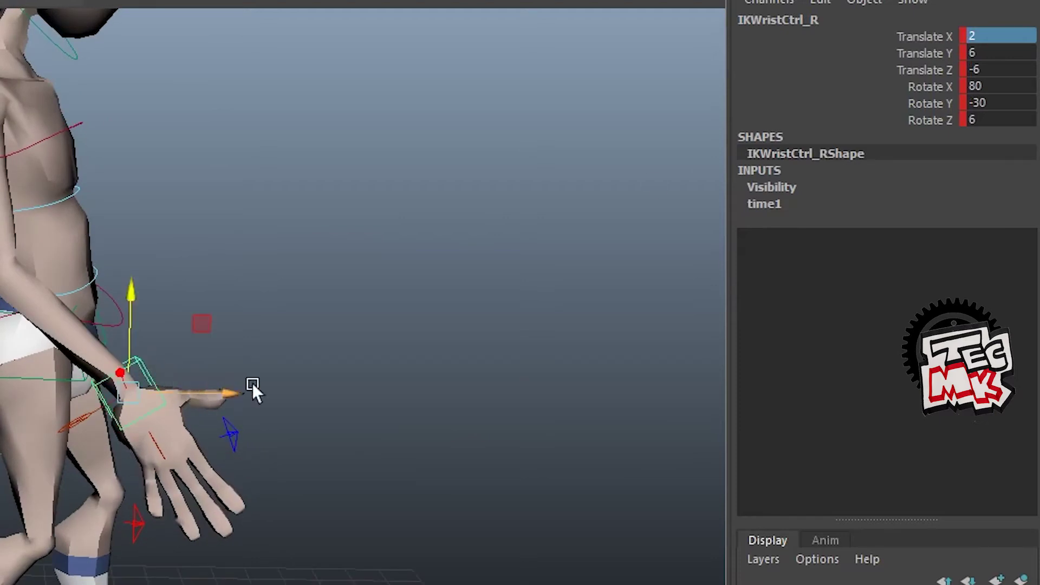
double_click(1003, 34)
type("3")
key("Return")
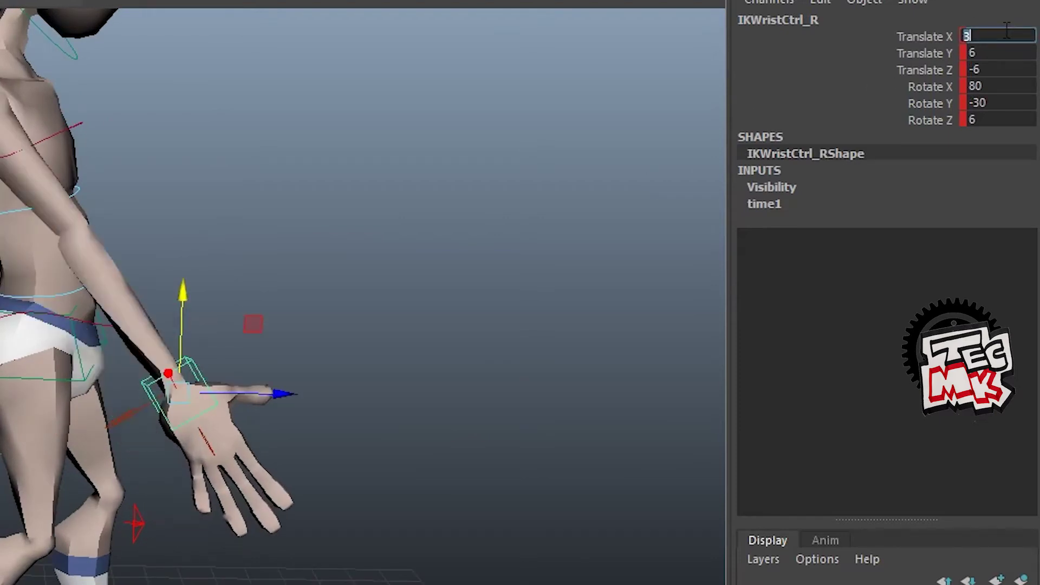
left_click(913, 40)
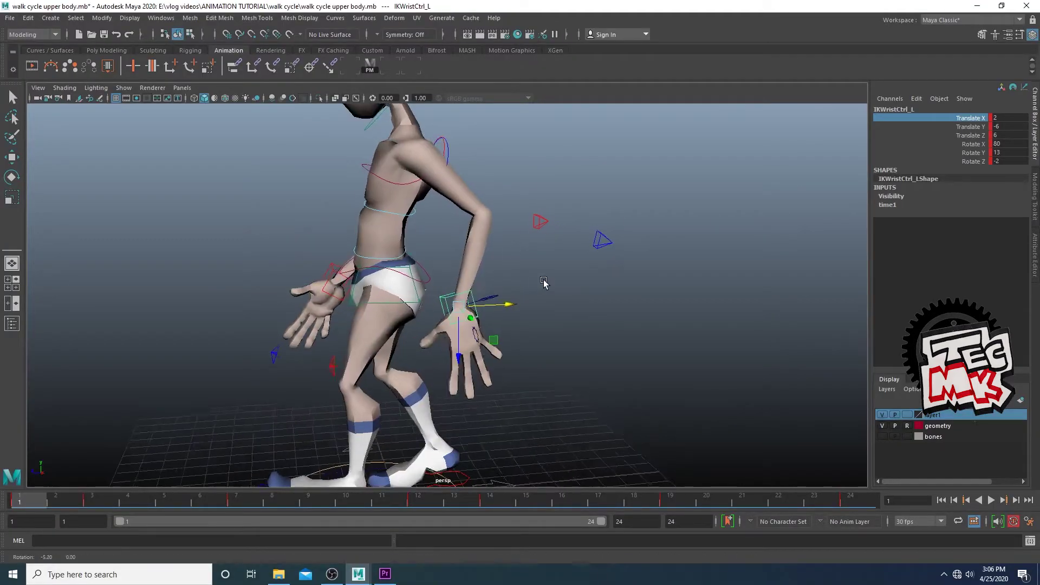
Set the left wrist control's Translate X back to 3
left_click_drag(544, 282, 546, 288, "alt")
left_click(1010, 117)
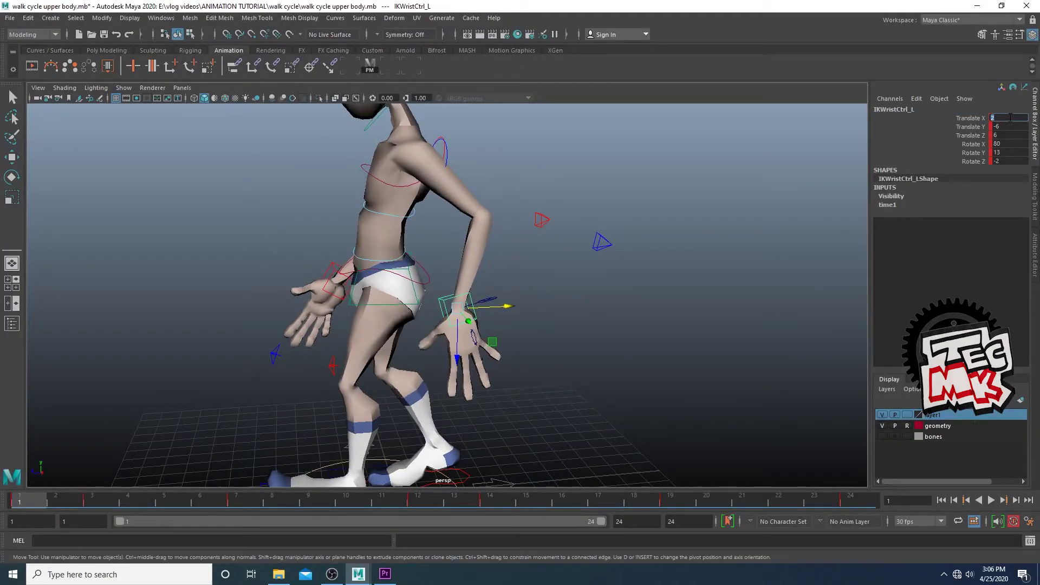
type("3")
key("Return")
Compare the translate and rotate values of the right and left wrist controls at frame 1
left_click_drag(700, 245, 676, 281, "alt")
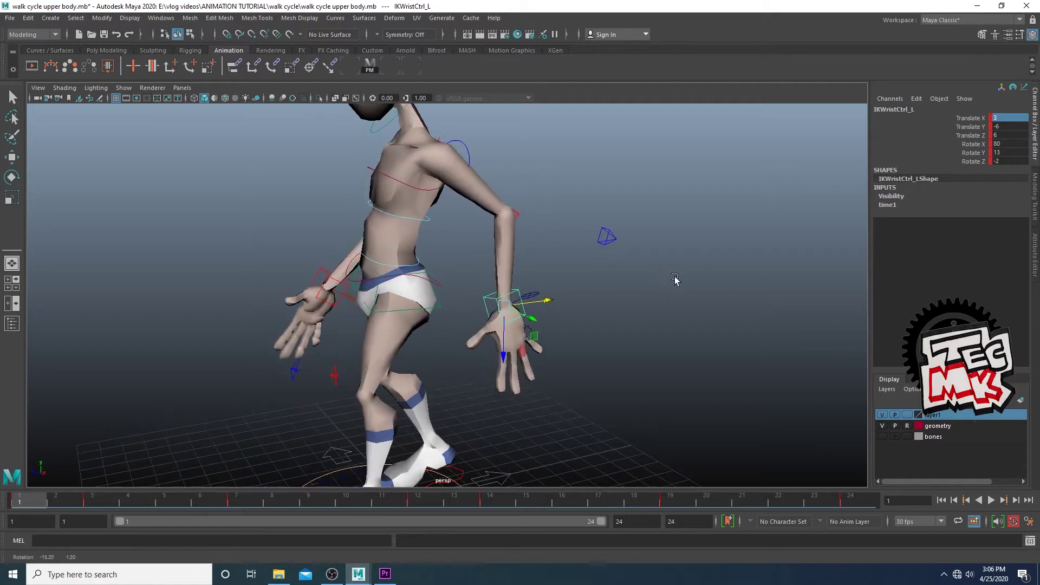
left_click(332, 289)
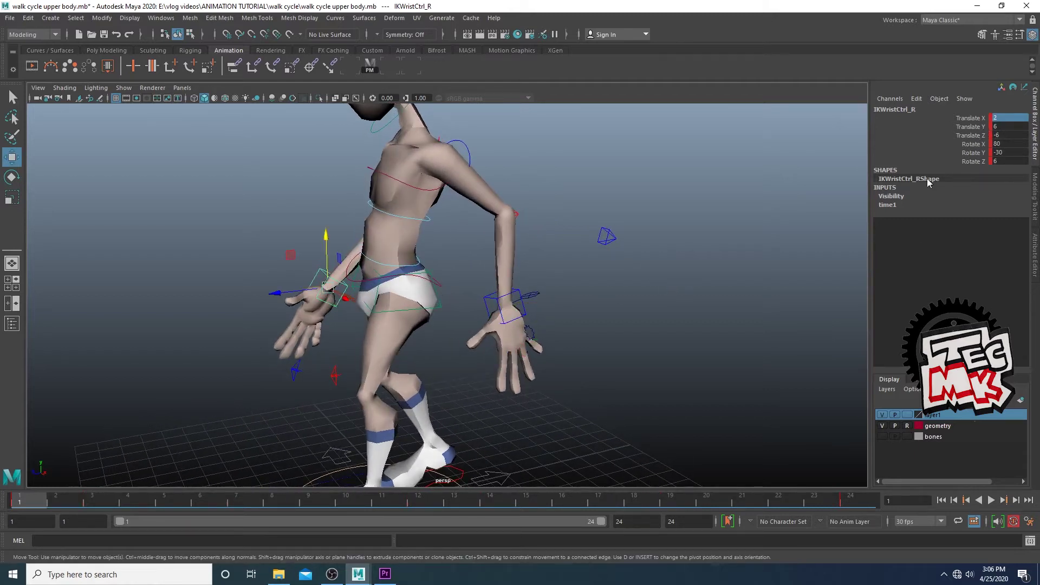
left_click(493, 302)
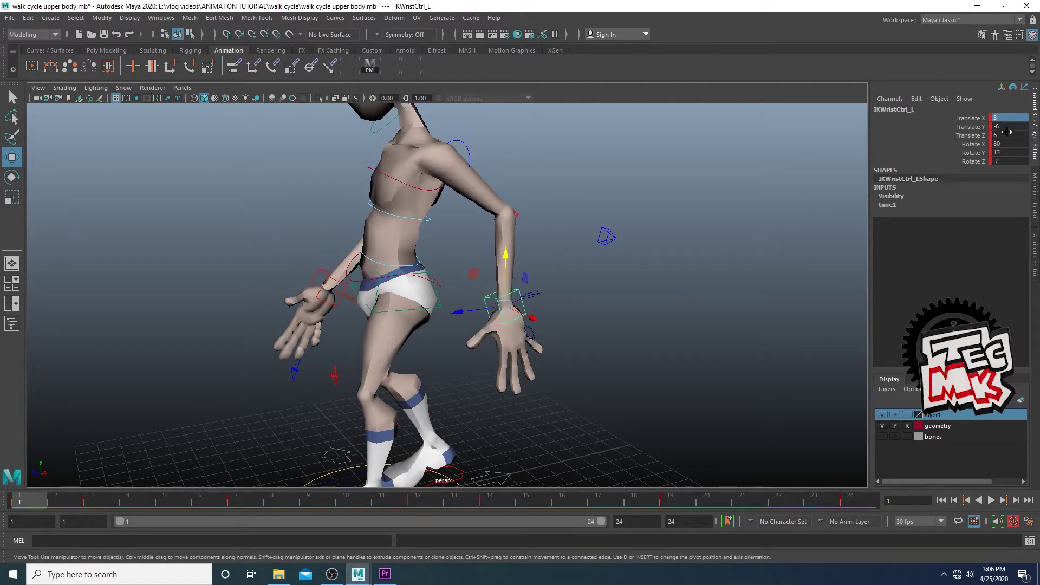
left_click(324, 279)
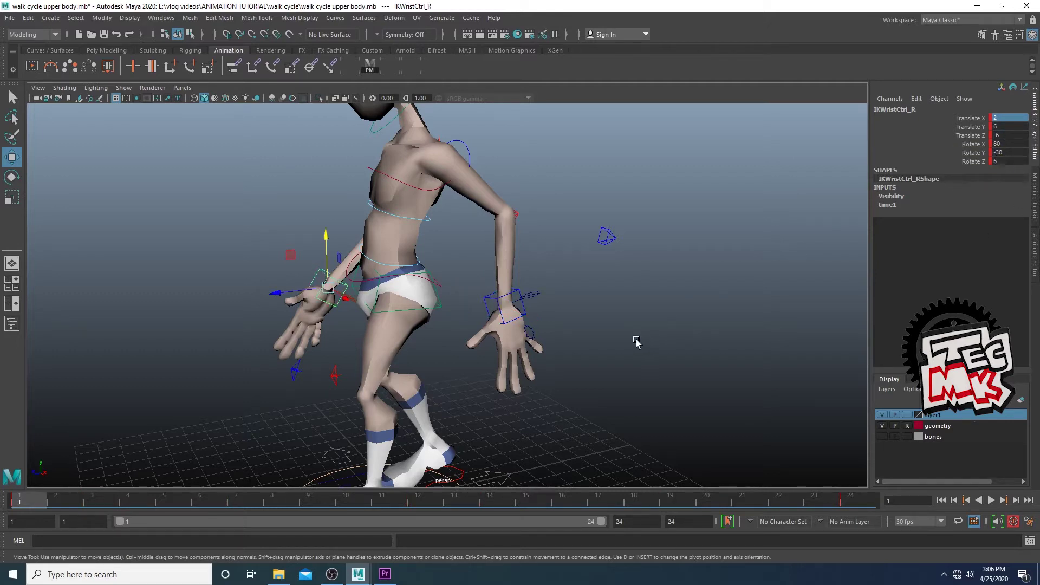
left_click(489, 300)
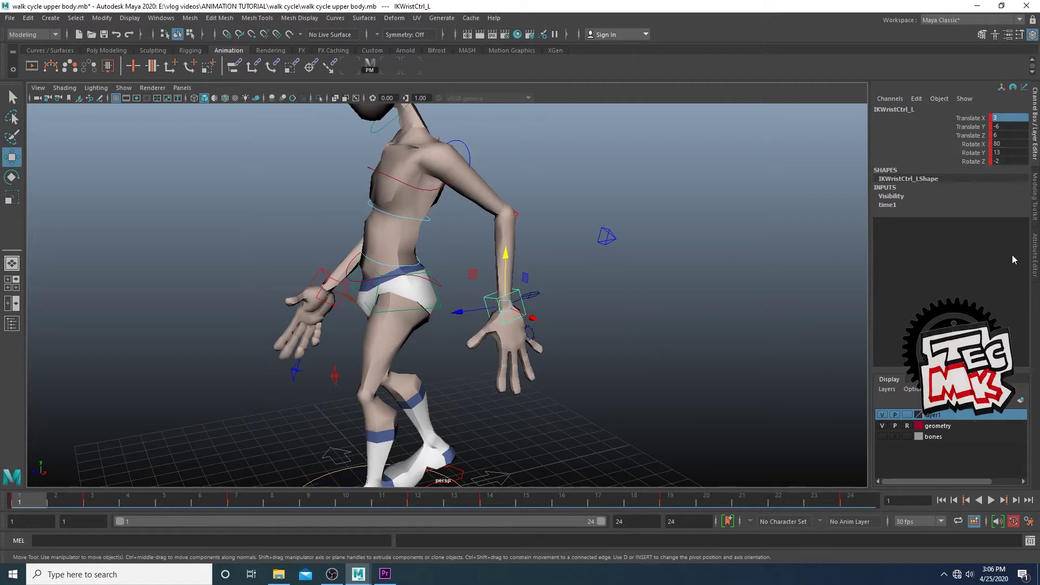
left_click(322, 273)
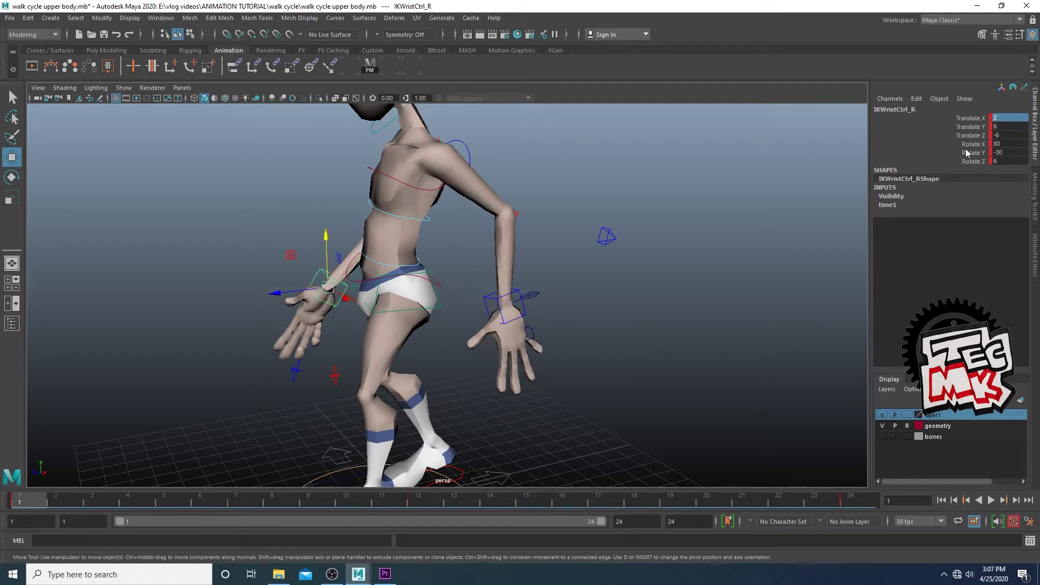
left_click(493, 298)
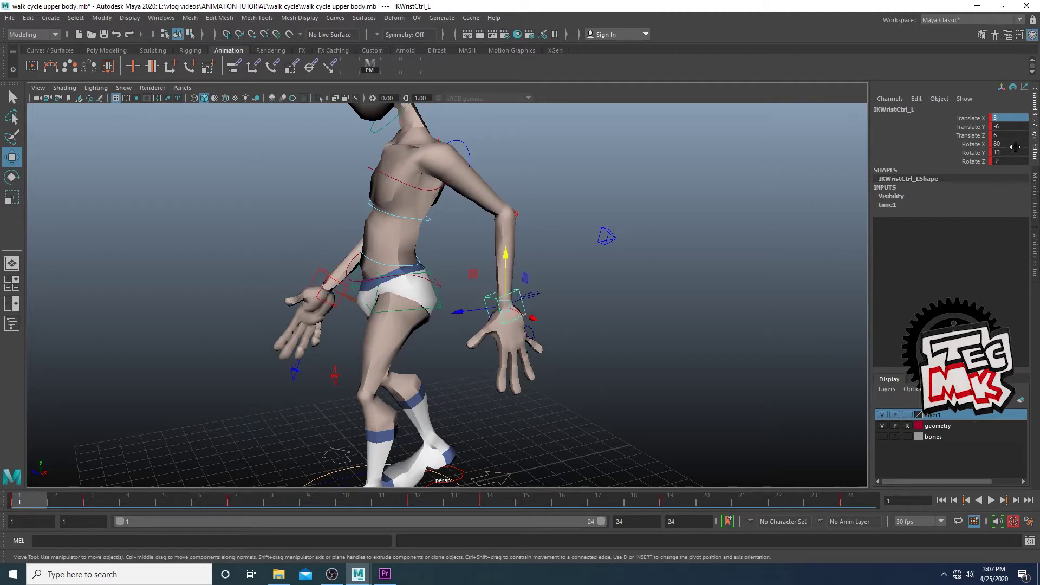
left_click(324, 276)
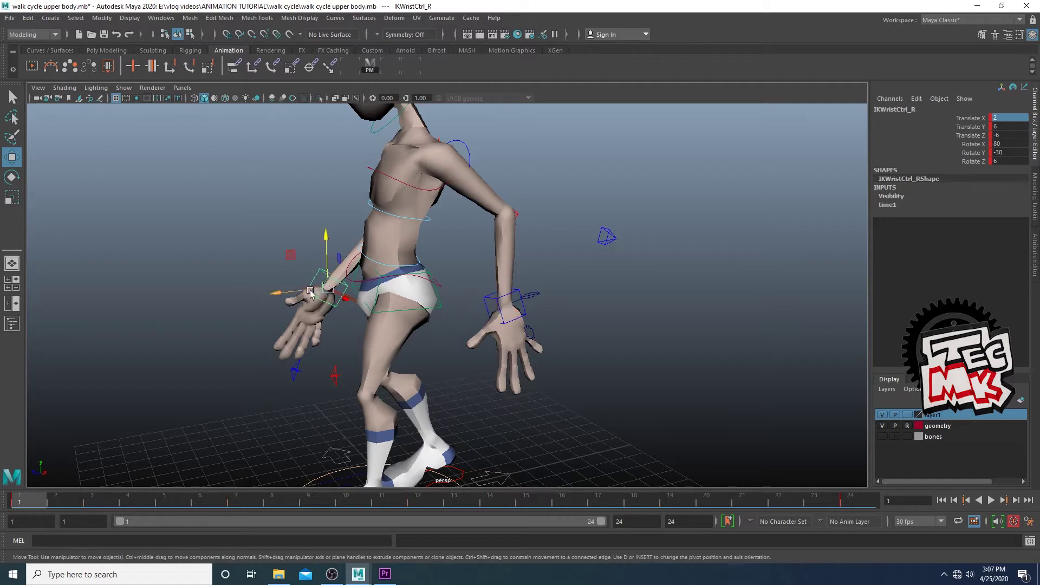
left_click(514, 293)
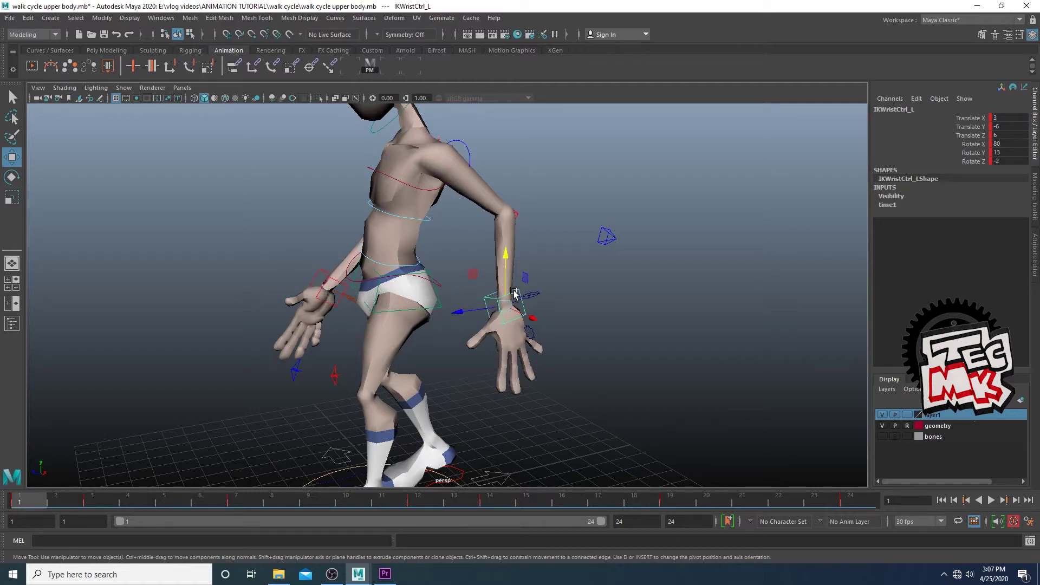
Set the left wrist control's Rotate Y to 30 at frame 1
double_click(1008, 153)
type("30")
key("Return")
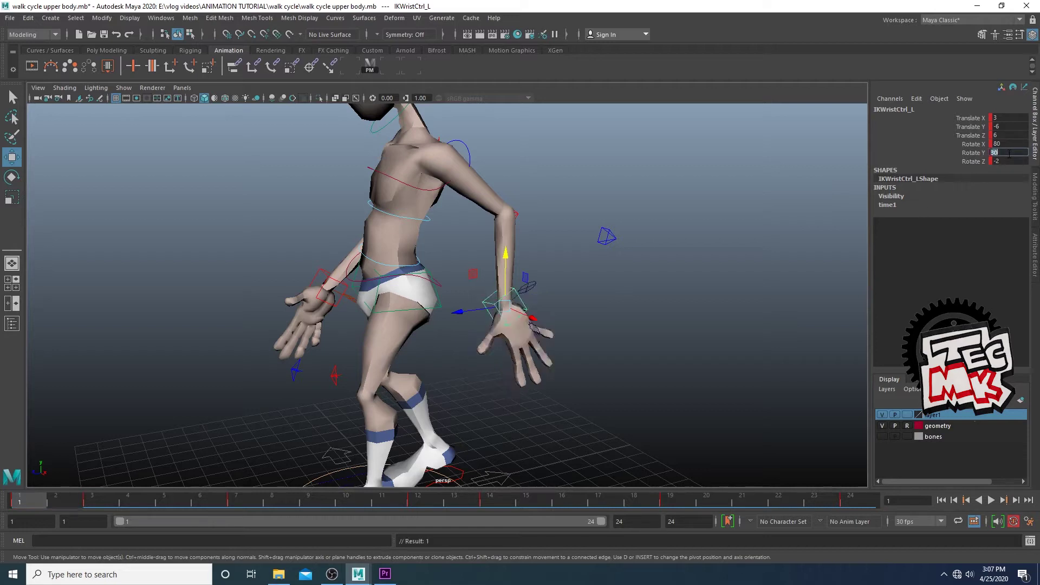
left_click(984, 153)
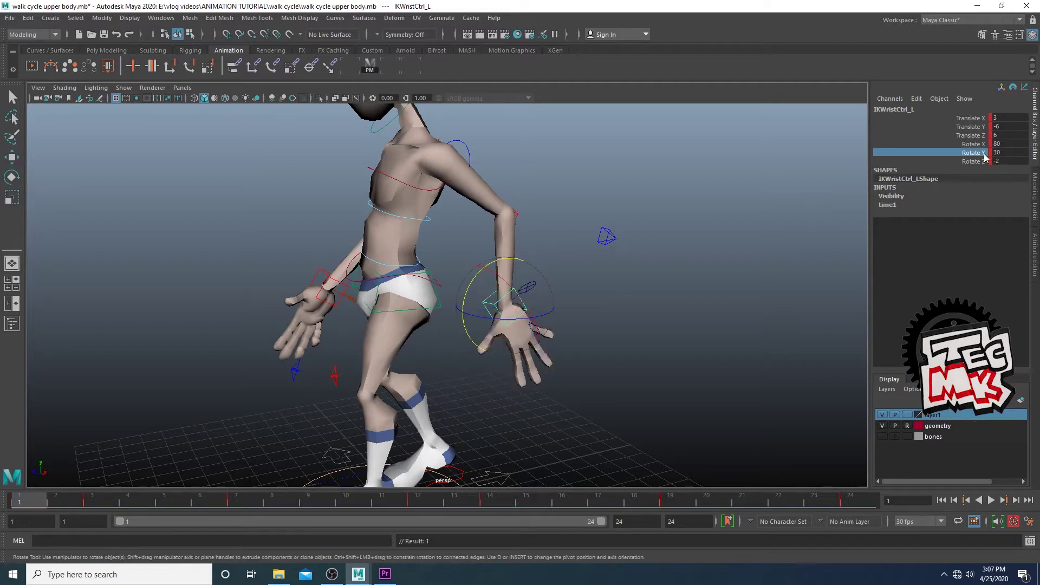
Check the right wrist control's rotation and set the left wrist control's Rotate Z to -6
left_click(323, 273)
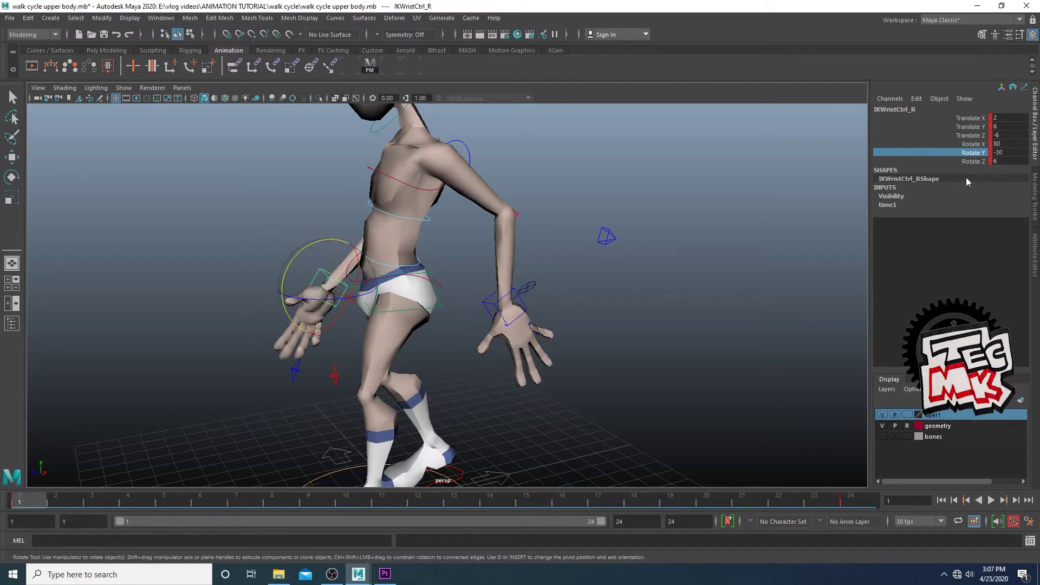
left_click(493, 303)
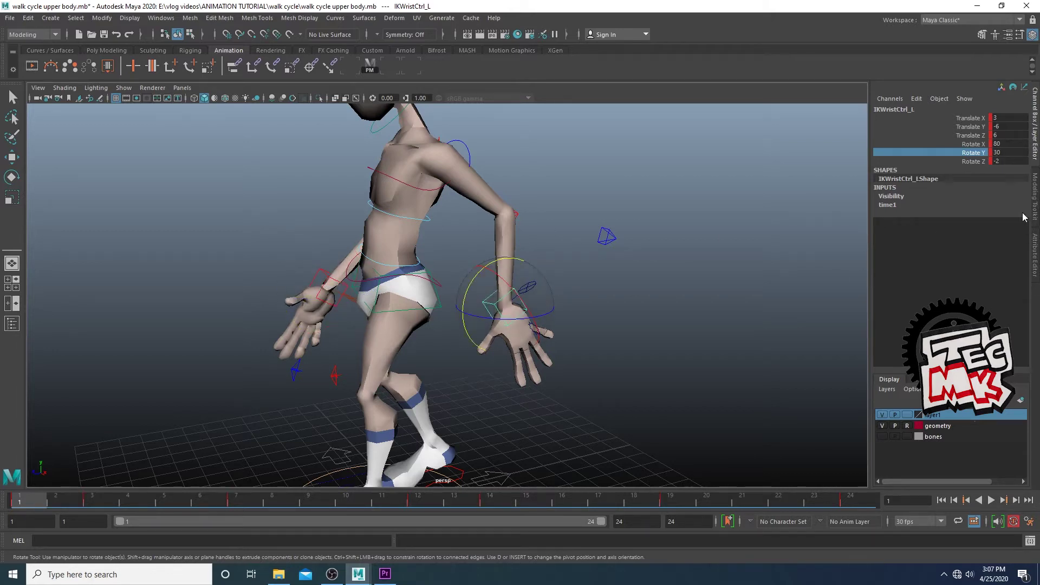
left_click(1018, 160)
type("-6")
key("Return")
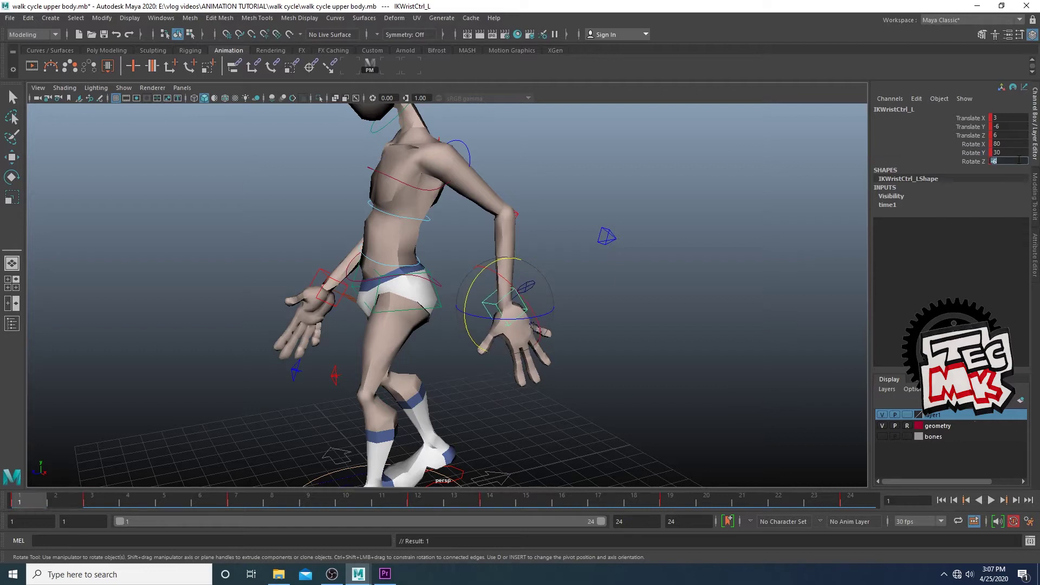
left_click(976, 162)
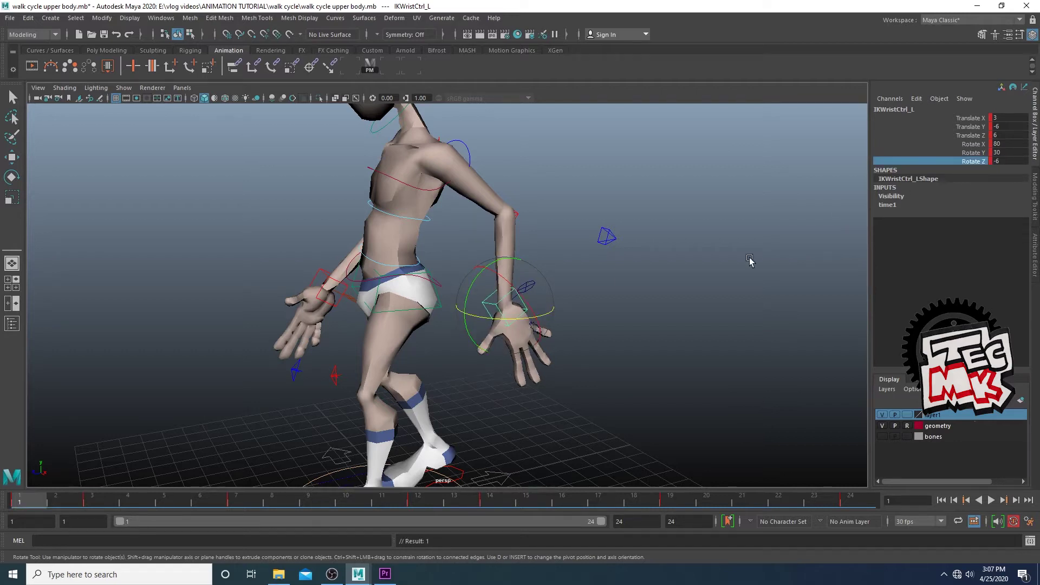
Key both wrist controls at frame 1 and repeat the same pose at frame 24
left_click(323, 274)
key("s")
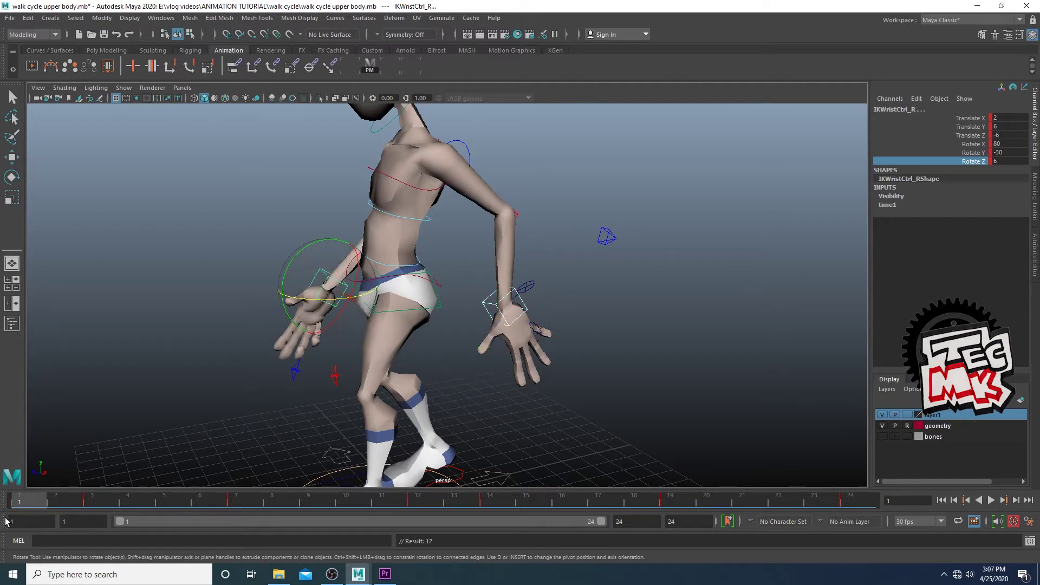
left_click_drag(28, 494, 850, 495)
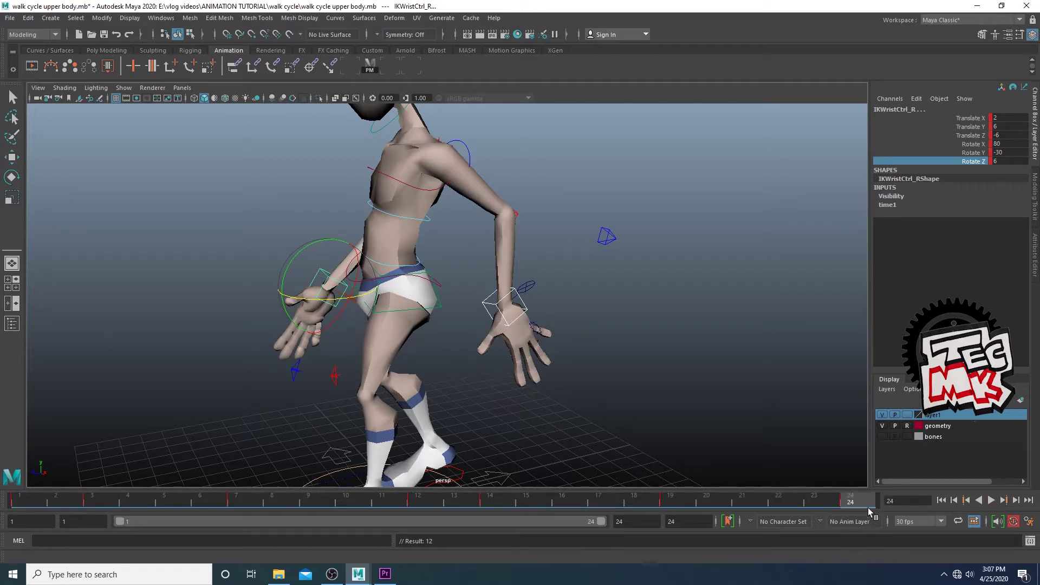
Delete the keys of both wrist controls between frames 1 and 24, and scrub and play the timeline to check
left_click_drag(86, 497, 709, 500, "shift")
right_click(684, 501)
left_click(696, 324)
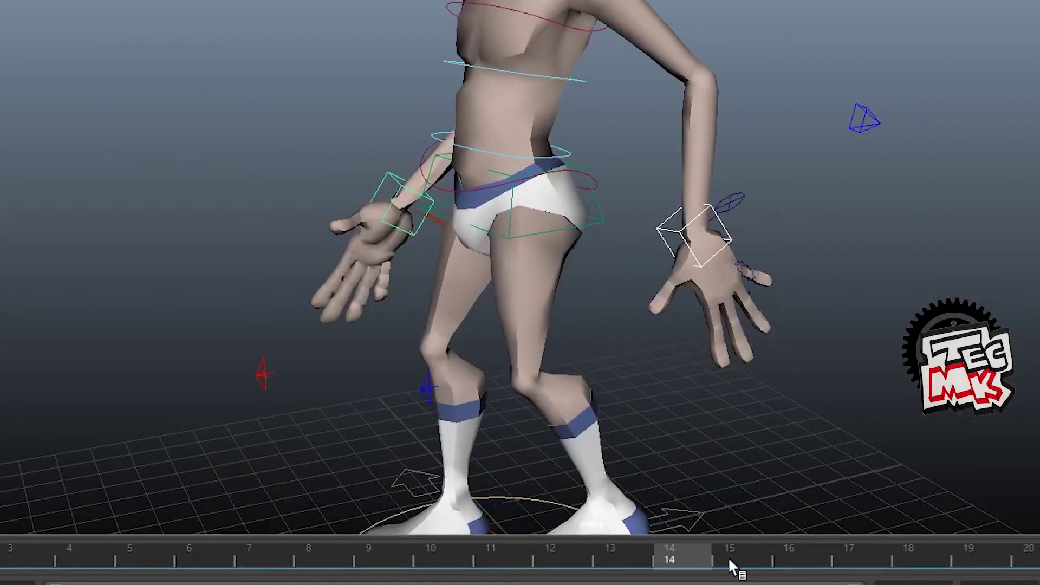
left_click_drag(525, 501, 769, 501)
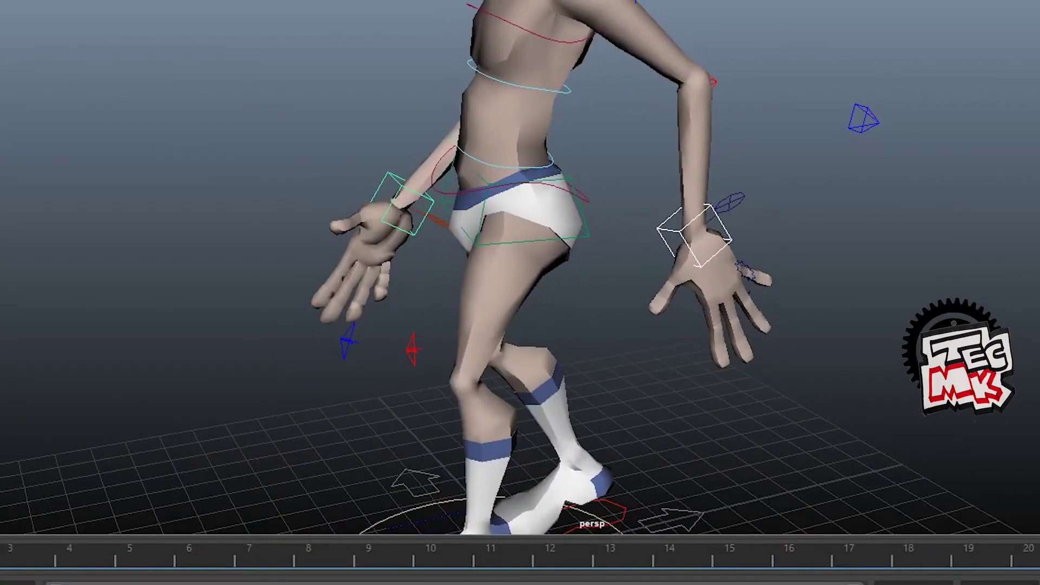
key("alt+v")
Go to frame 12, guided by the hip control's keys, and key both wrist controls there
left_click(580, 230)
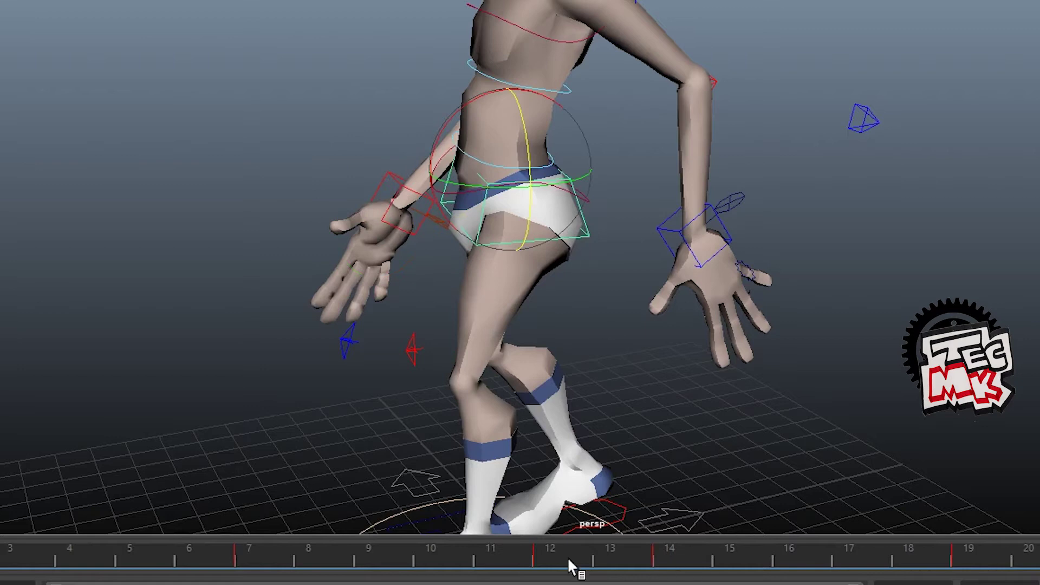
left_click(538, 554)
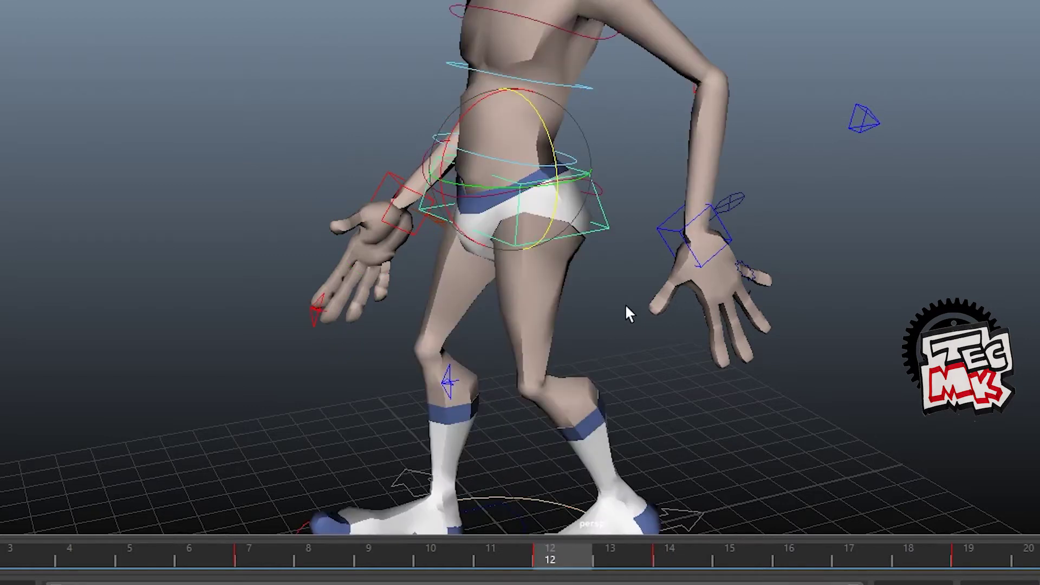
key("w")
left_click(394, 174)
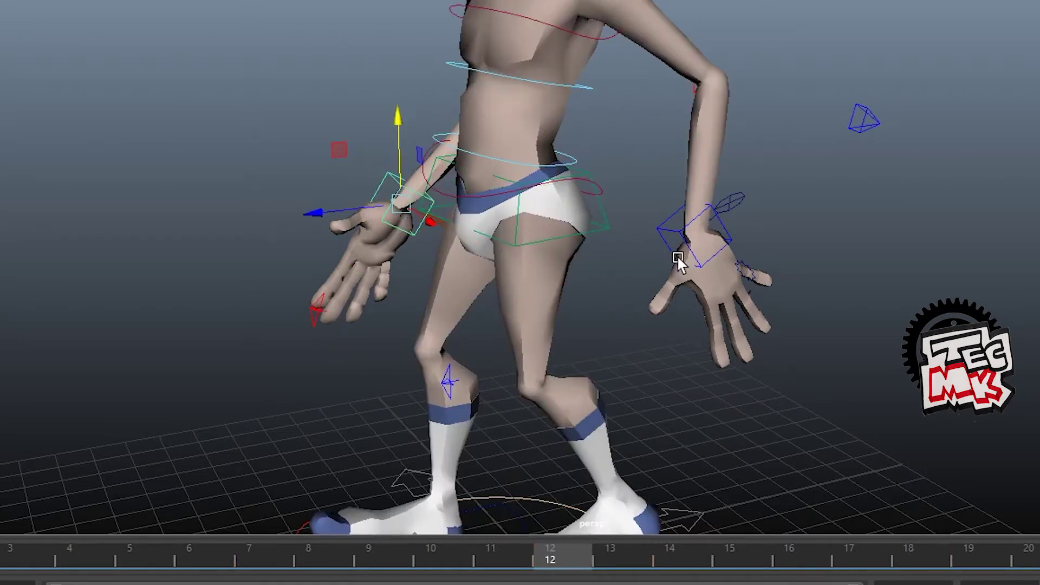
left_click(682, 232, "shift")
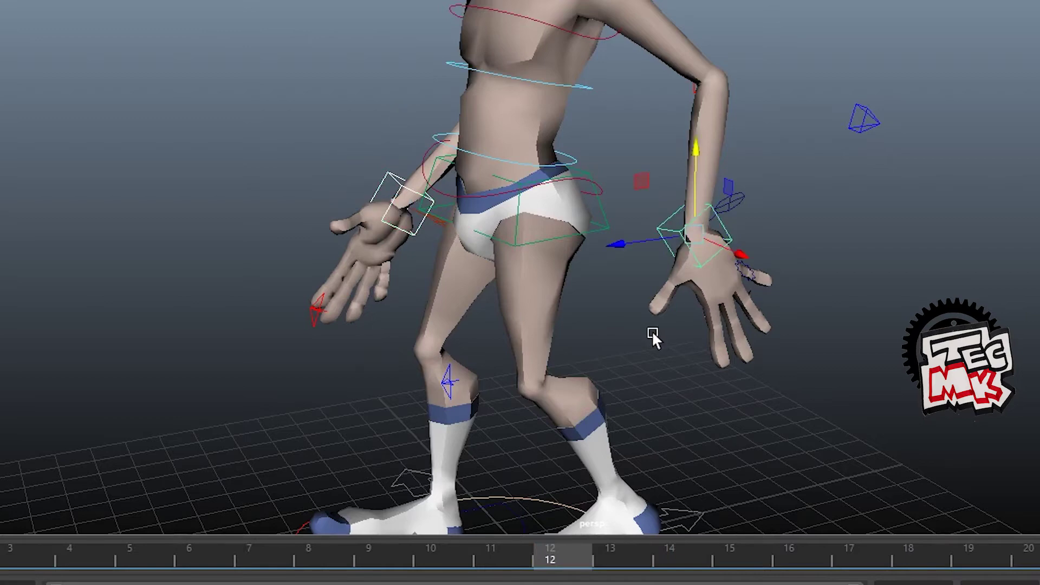
Move the left wrist control forward in front of the body at frame 12 and rotate the hand to follow the swing
left_click_drag(651, 330, 713, 336, "alt")
left_click(635, 250)
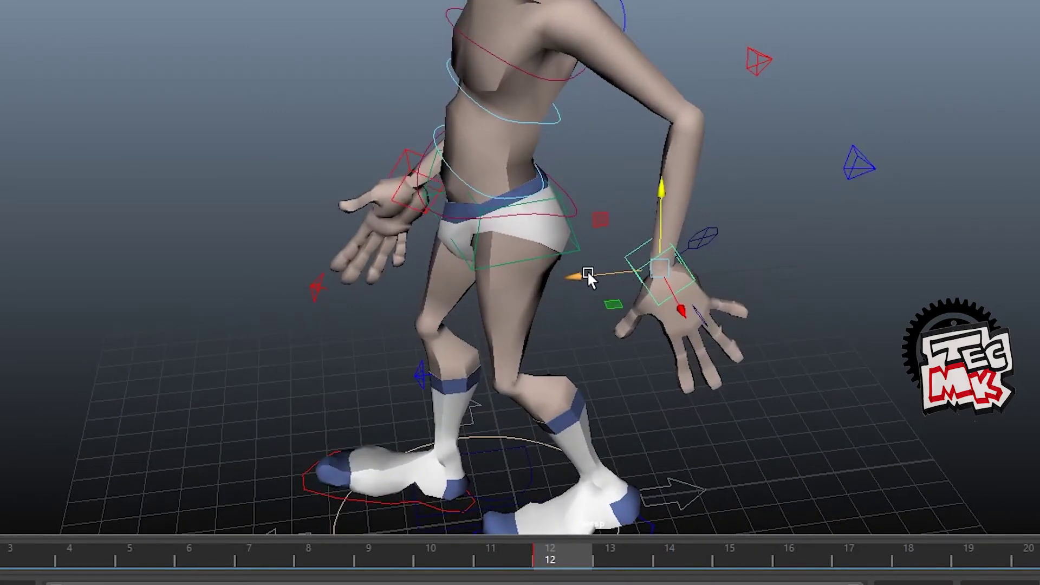
left_click_drag(587, 271, 363, 259)
key("e")
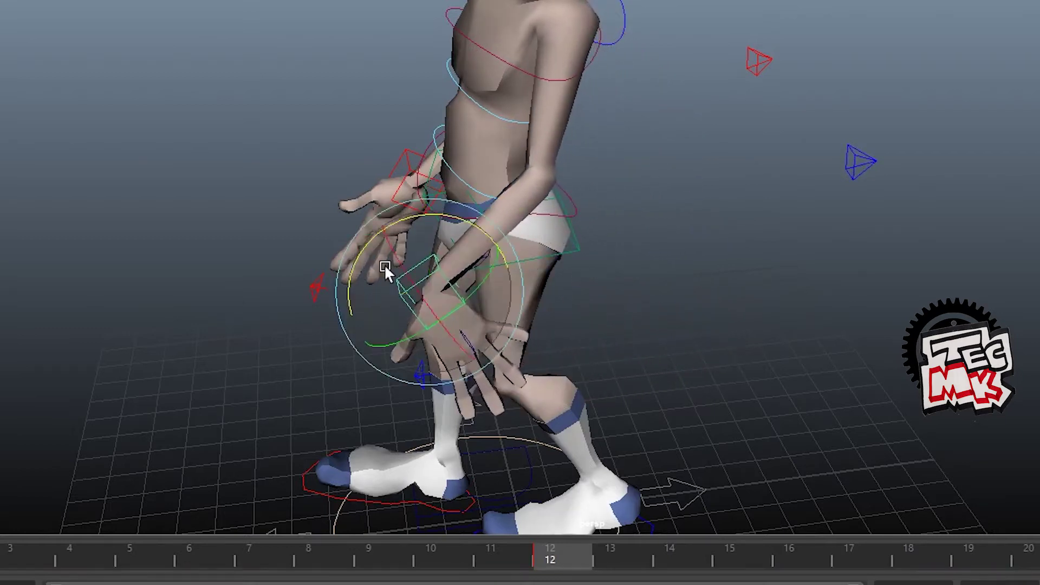
left_click_drag(401, 214, 461, 214)
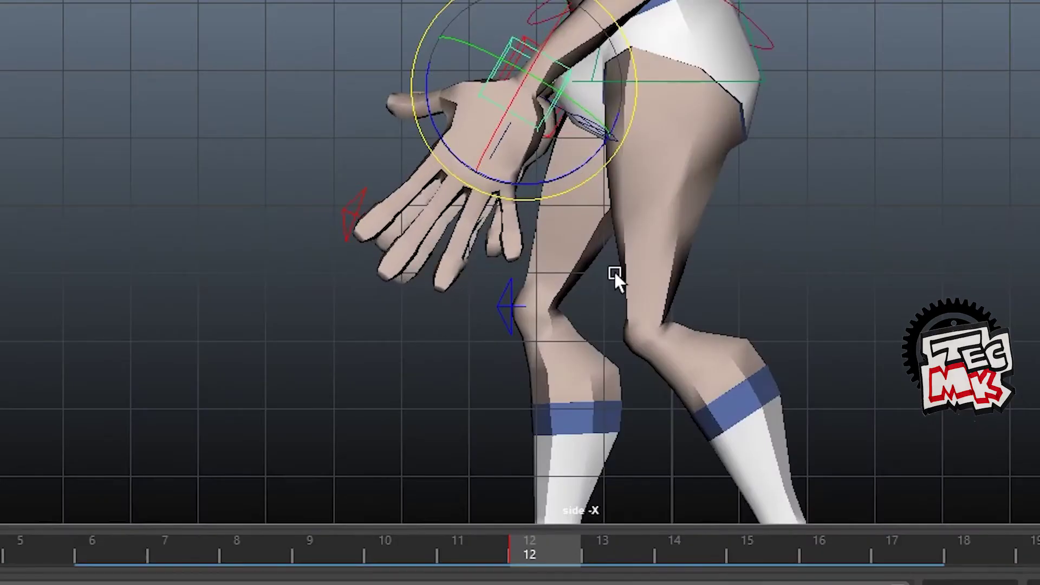
key("space")
key("space")
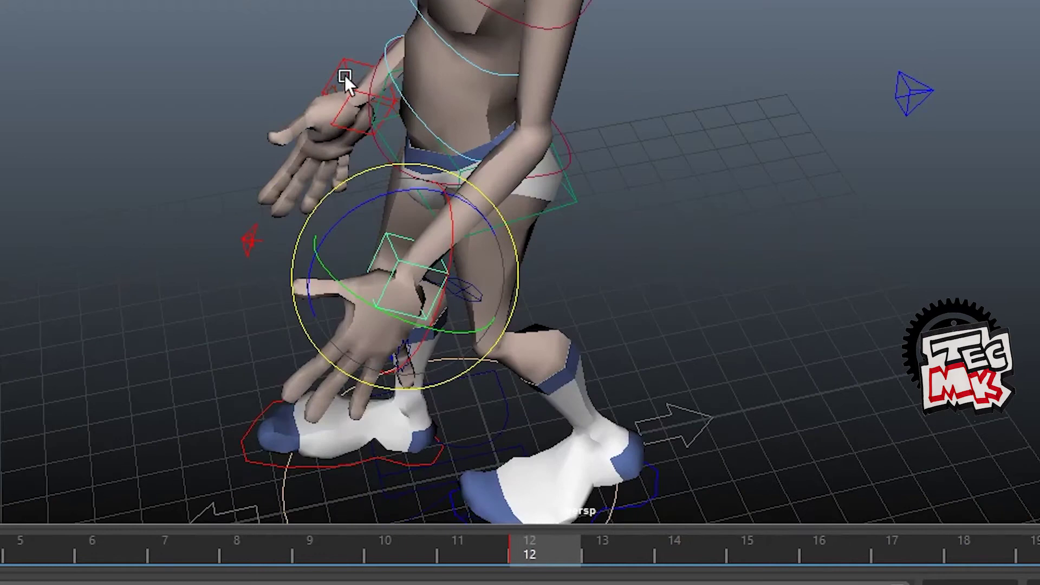
Move the right wrist control backward behind the body at frame 12
left_click(345, 57)
key("w")
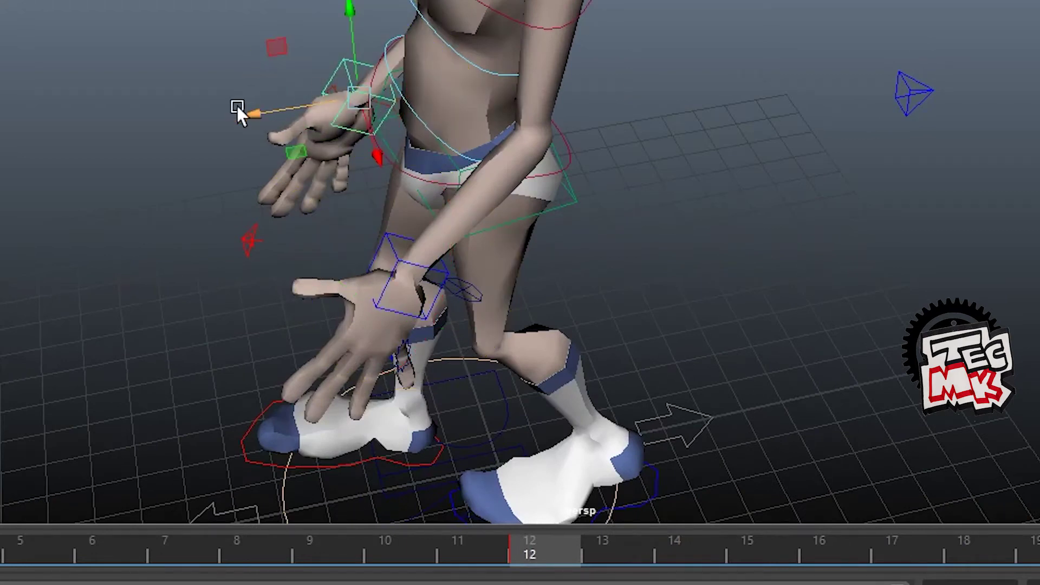
left_click_drag(236, 107, 441, 121)
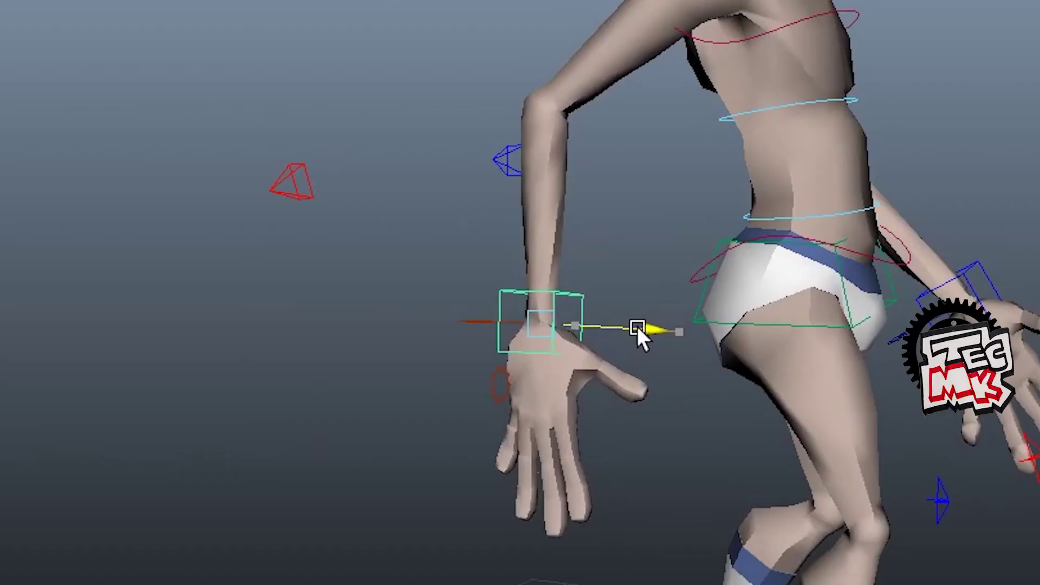
left_click_drag(637, 326, 425, 365, "alt")
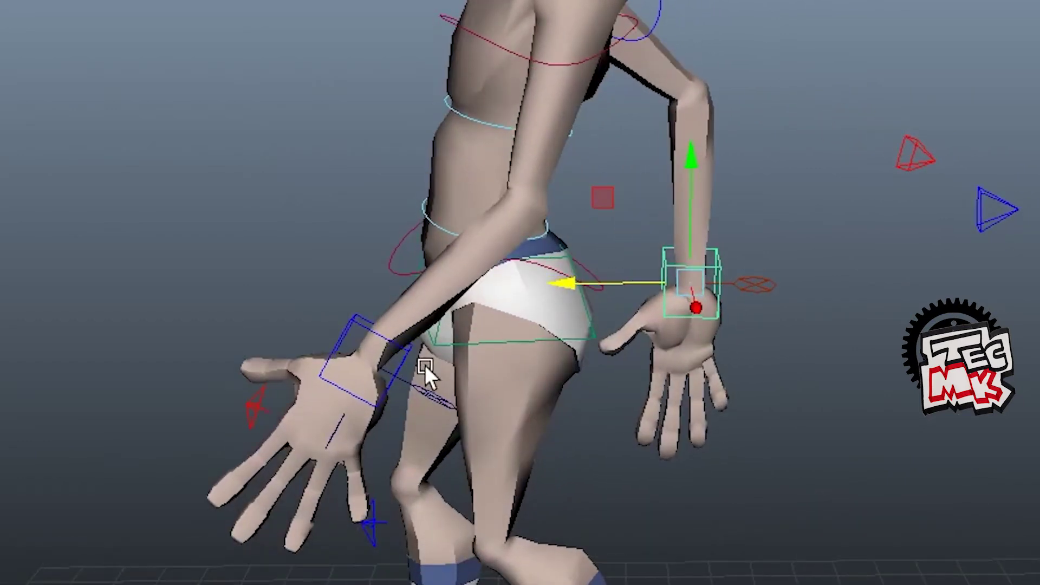
Compare the poses of the left and right wrist controls at frame 12 from different angles
left_click(353, 324)
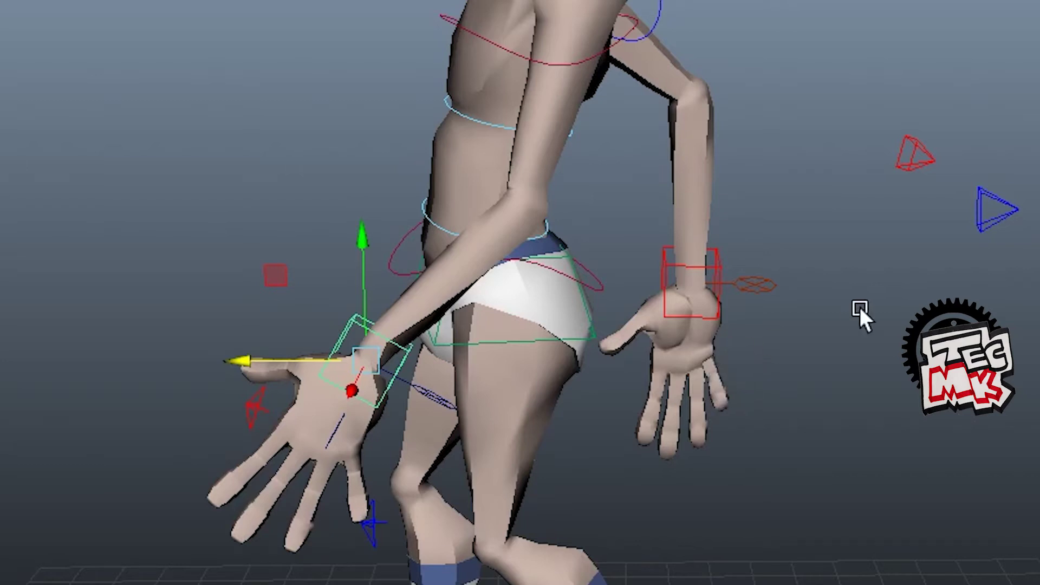
left_click_drag(859, 307, 648, 396, "alt")
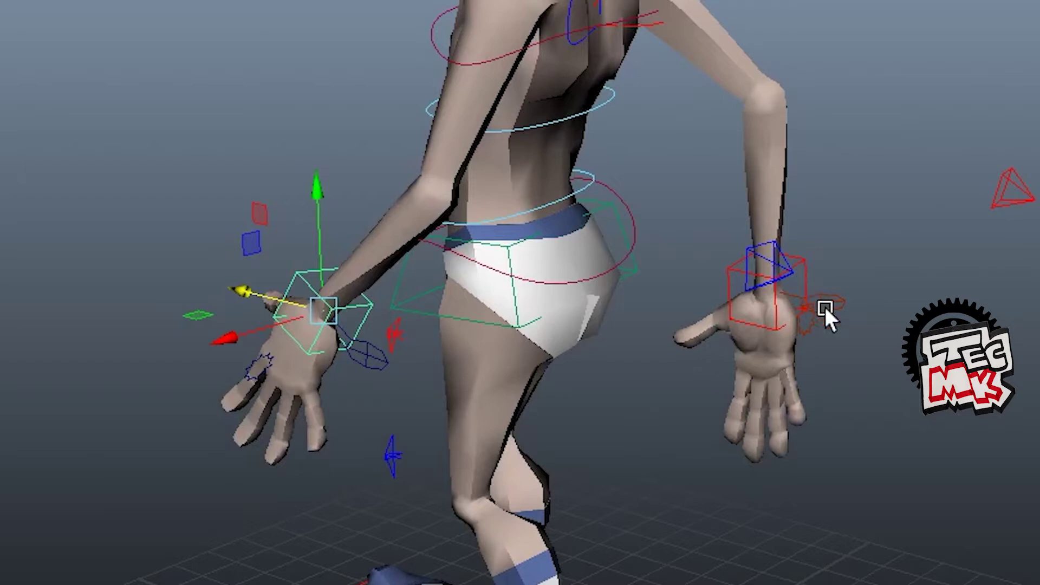
left_click(728, 263)
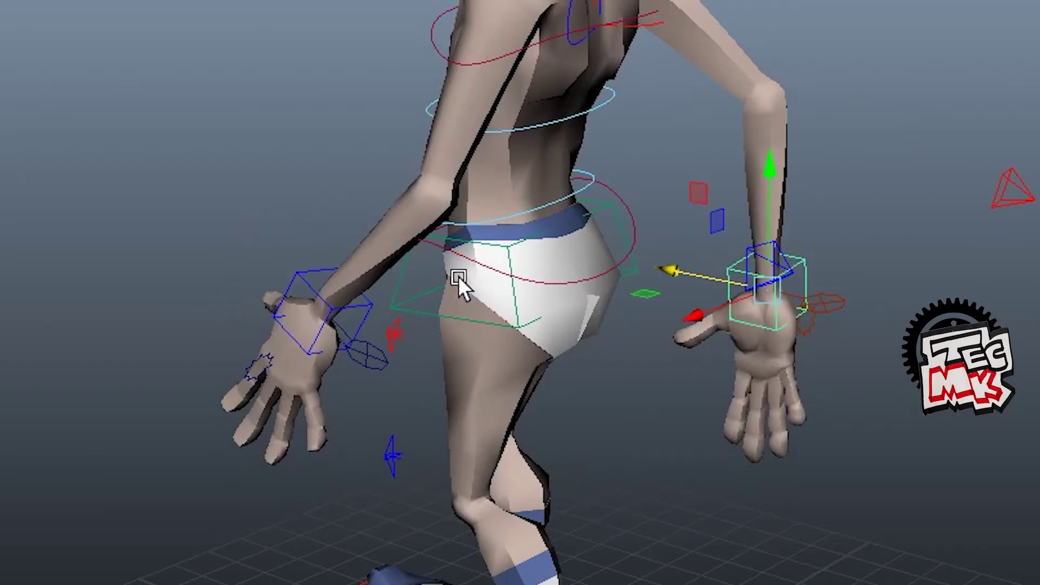
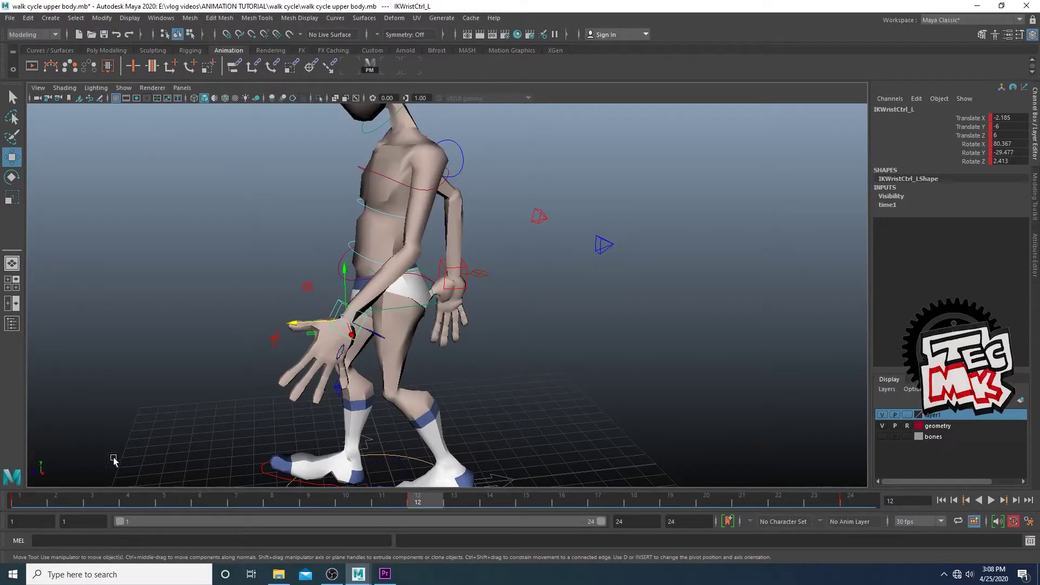
Check the right wrist control's values at frame 1 and set the left wrist control's Translate X to -2 at frame 12
left_click_drag(462, 323, 446, 322, "alt")
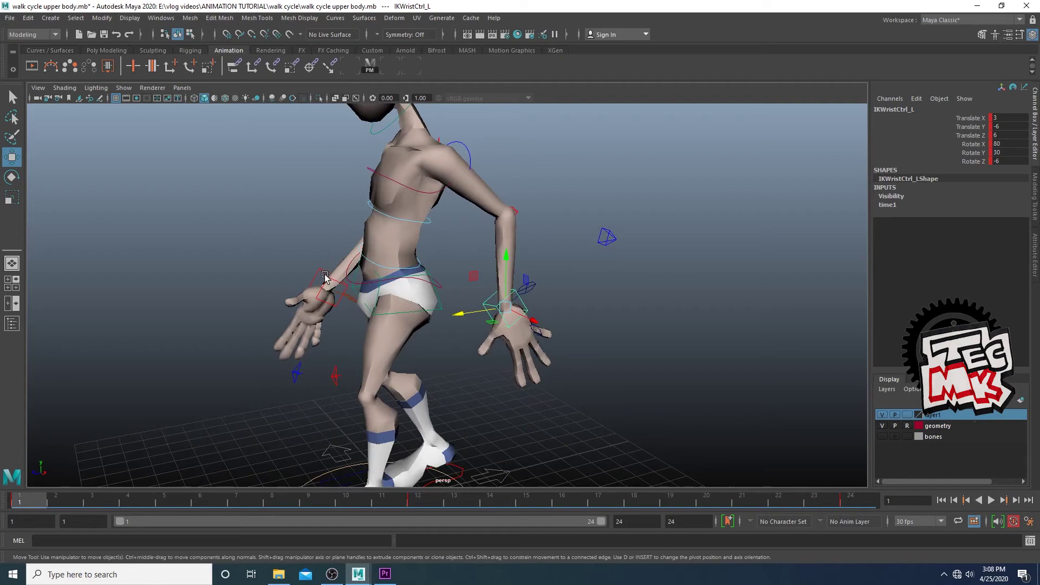
left_click(324, 272)
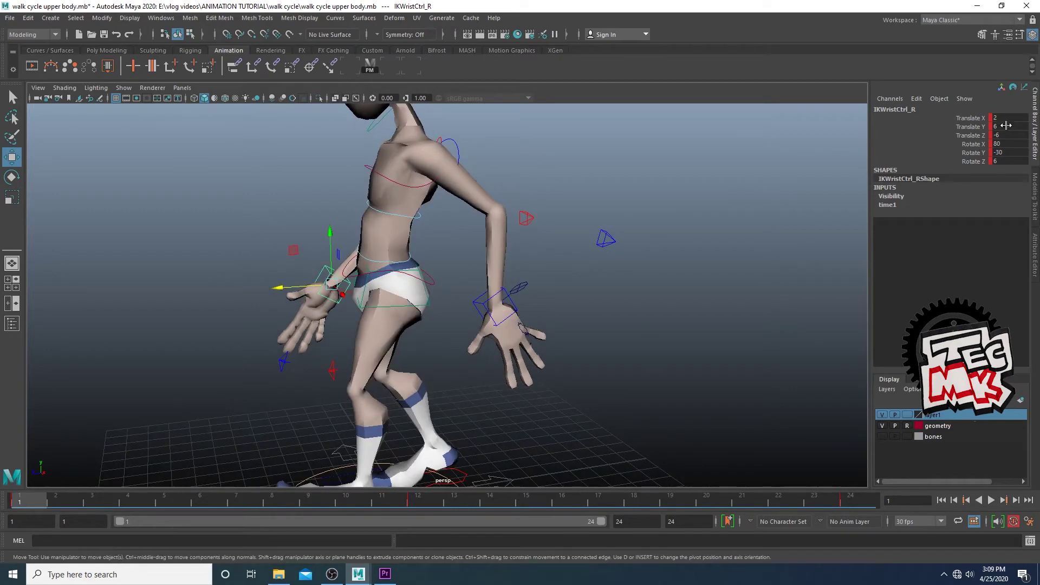
key("period")
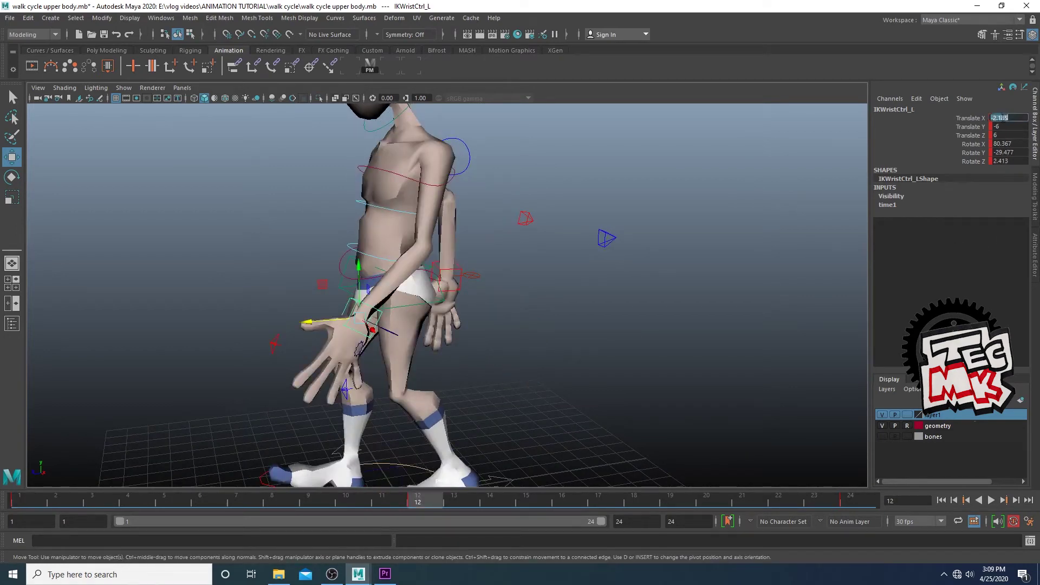
key("Tab")
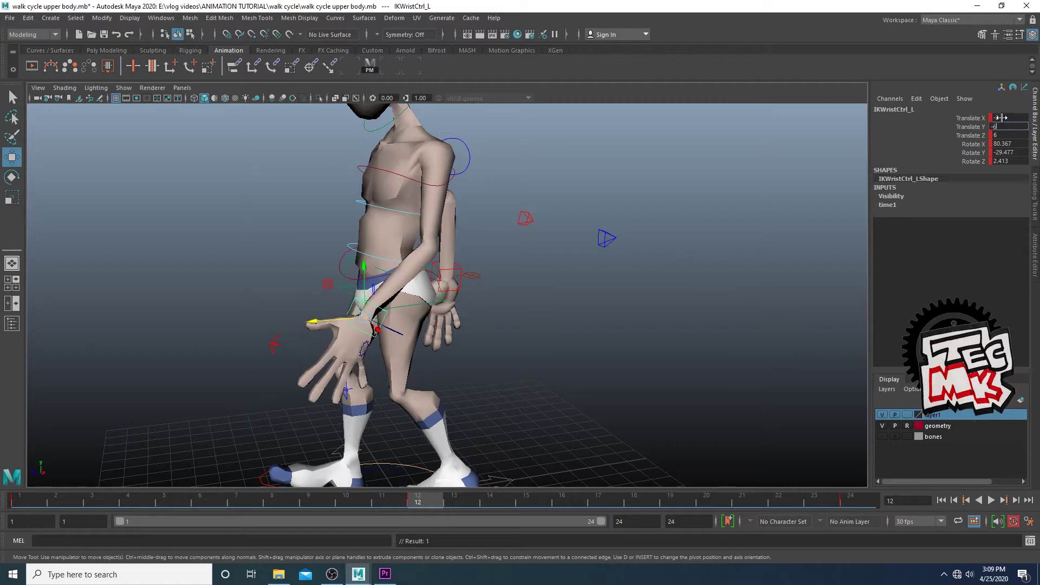
key("Tab")
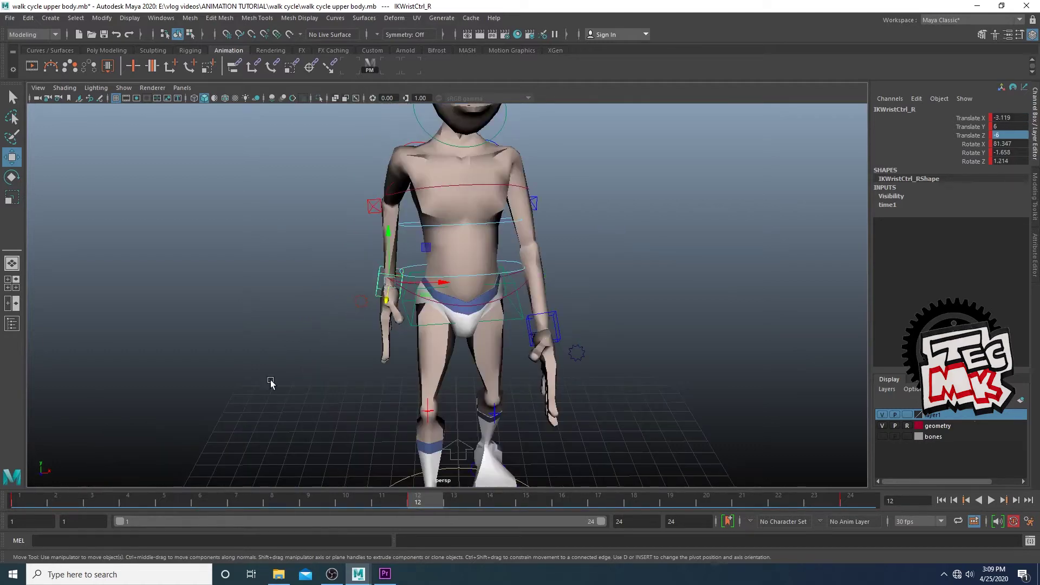
Matching the right wrist control's frame 1 pose, set the left wrist control's Rotate X to 80, Rotate Y to -30 and Rotate Z to 6 at frame 12
left_click(22, 499)
left_click_drag(567, 366, 509, 353, "alt")
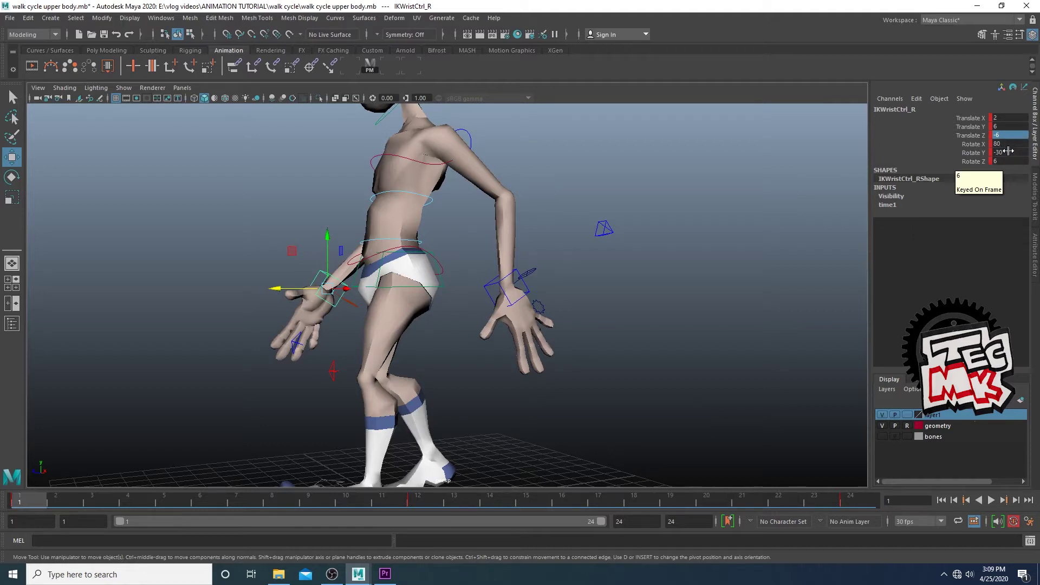
left_click(512, 282)
left_click(417, 505)
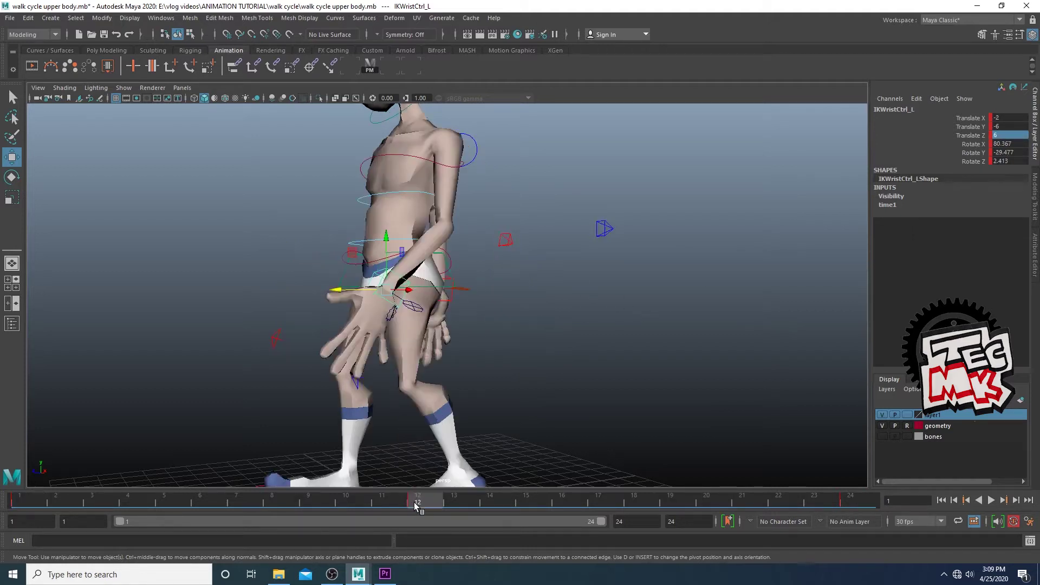
left_click_drag(495, 339, 463, 341, "alt")
left_click(1008, 145)
type("80")
key("Tab")
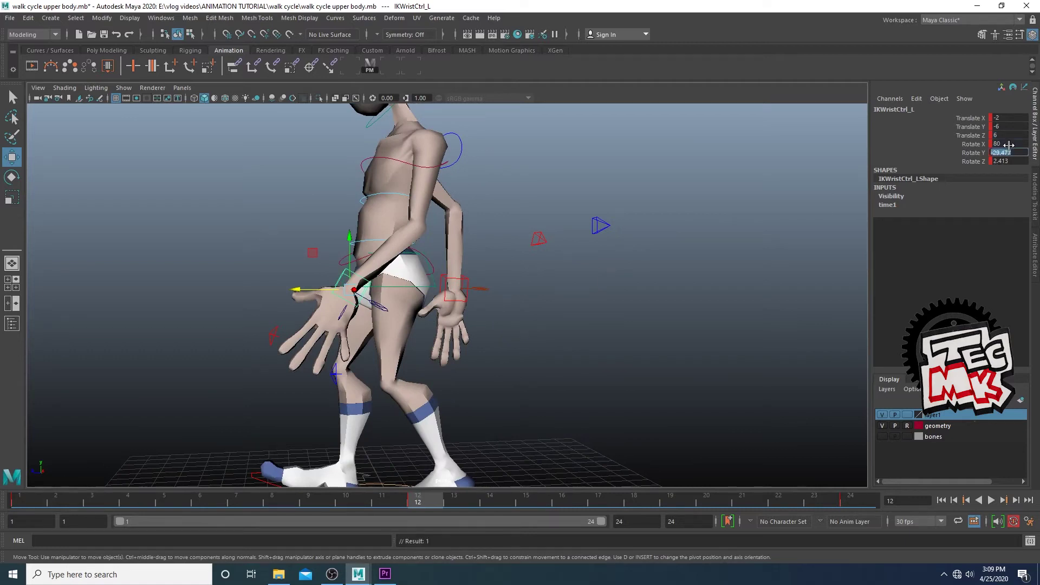
type("-30")
key("Tab")
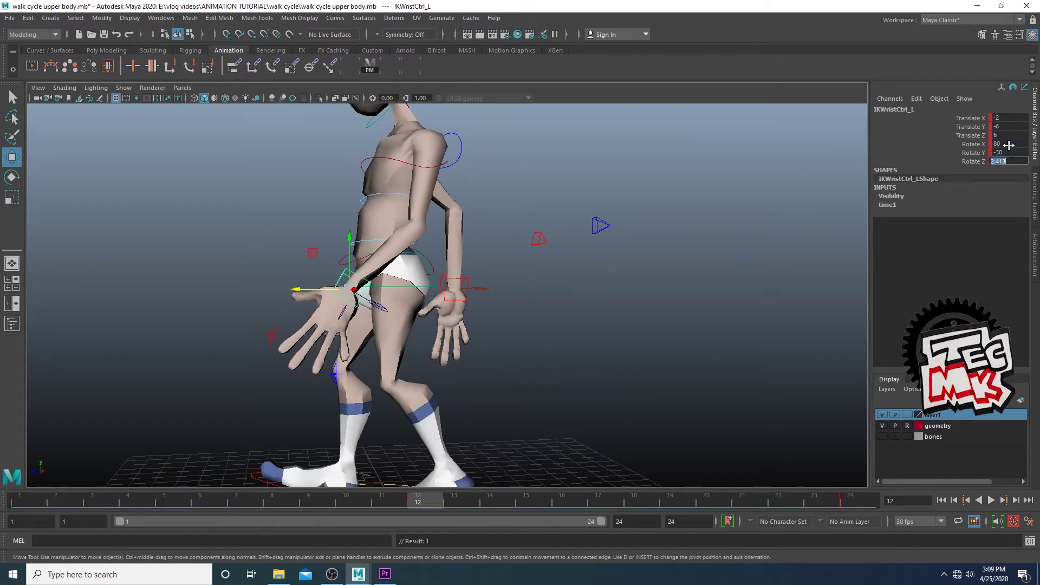
type("6")
key("Return")
left_click_drag(352, 298, 322, 299, "alt")
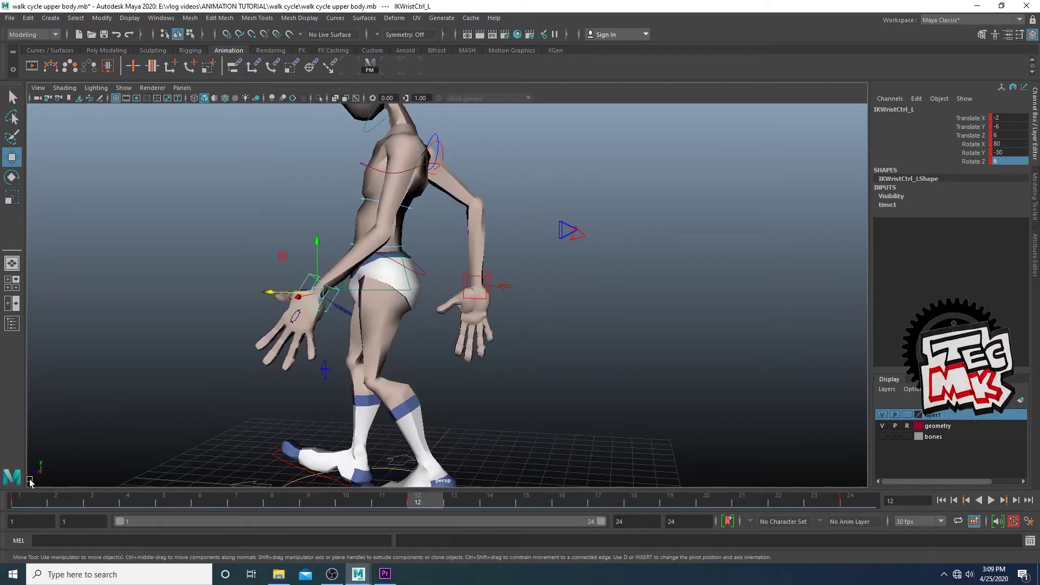
Matching the left wrist control's frame 1 pose, set the right wrist control's Translate X to -3 at frame 12
left_click(18, 499)
left_click_drag(487, 337, 517, 292, "alt")
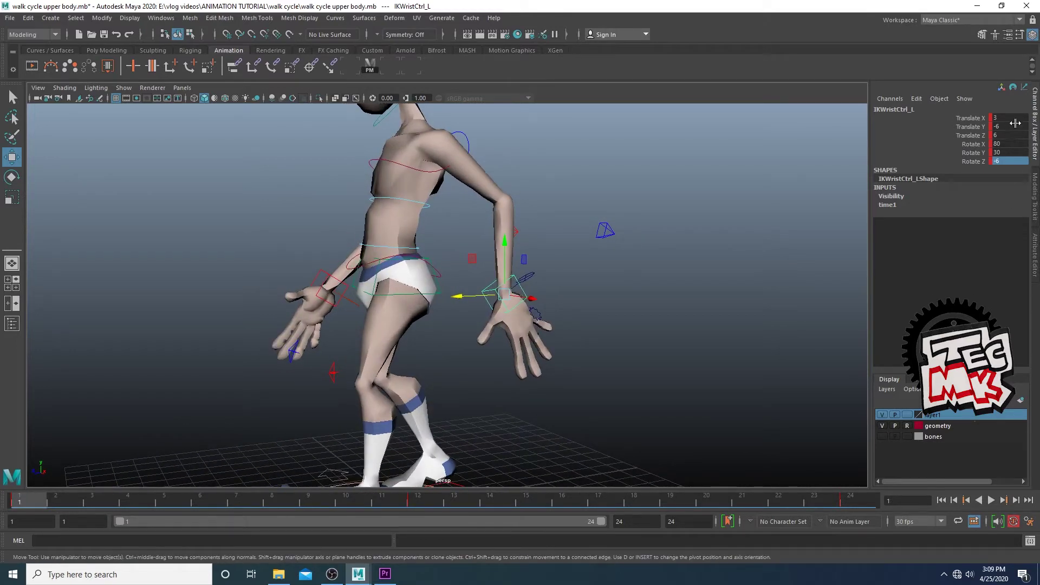
left_click(326, 272)
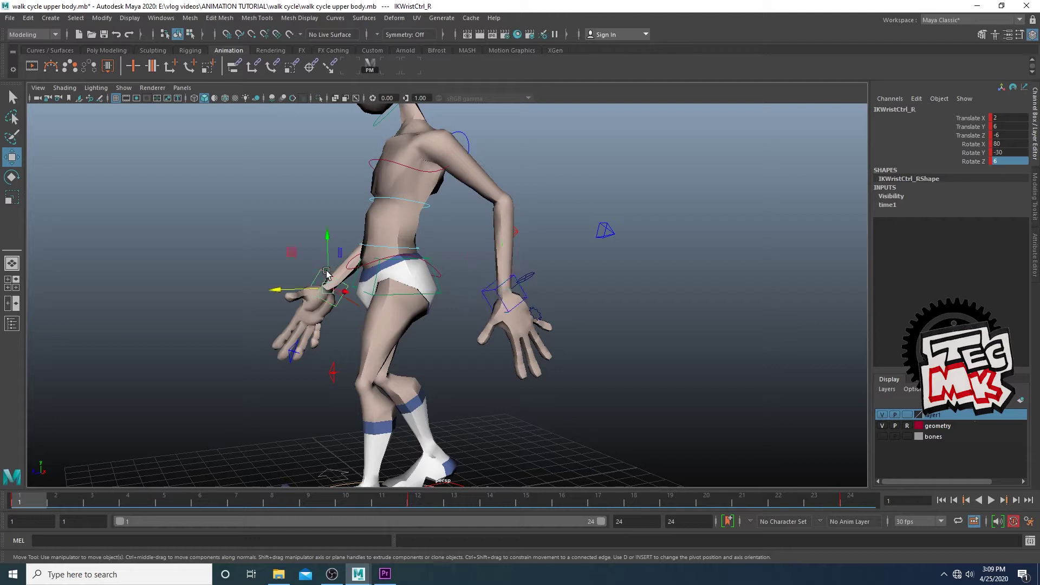
key(".")
left_click(1022, 117)
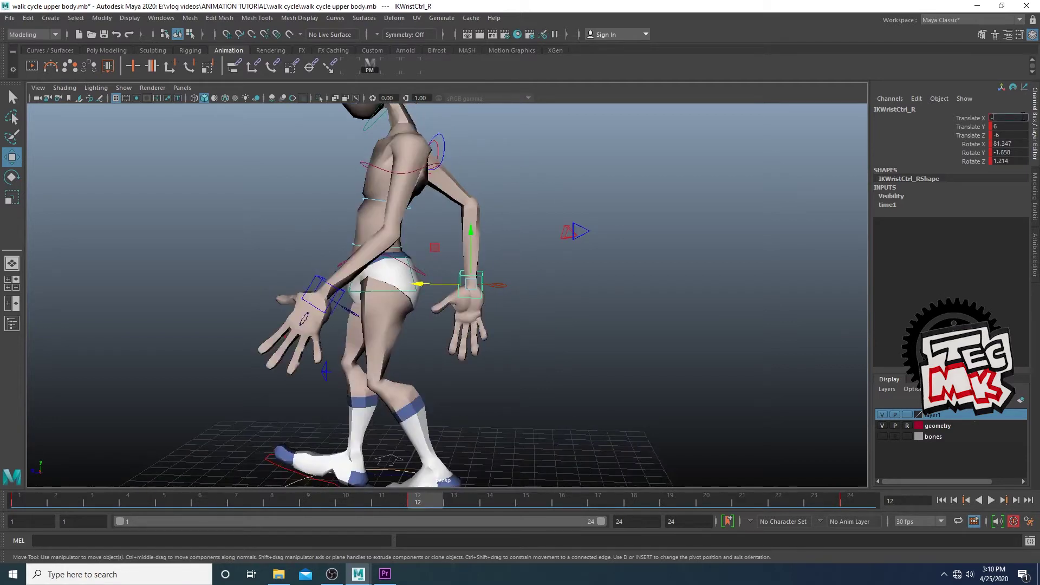
key("Return")
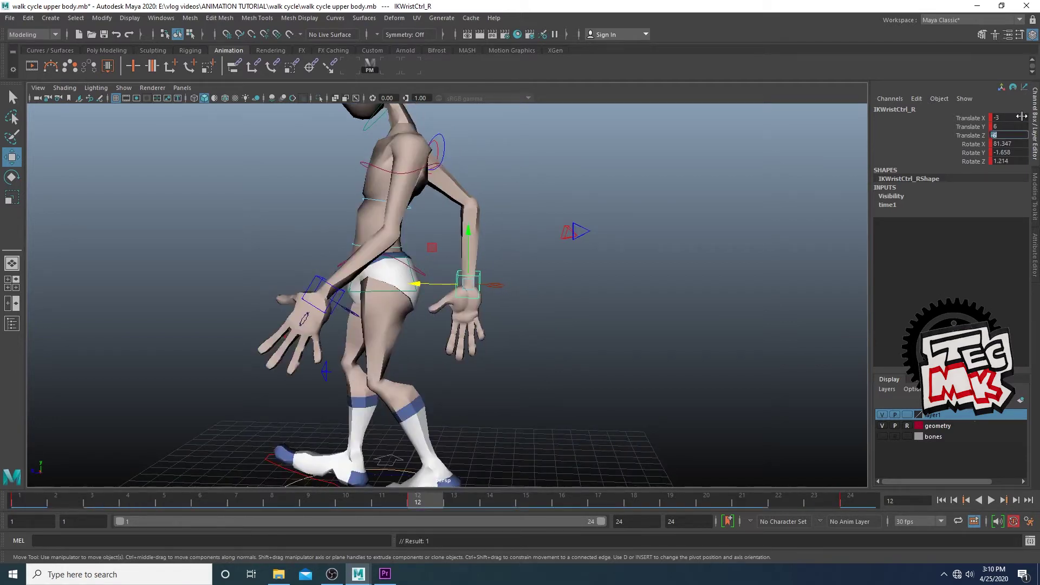
Following the left wrist control's frame 1 rotations, set the right wrist control's Rotate X to 80, Rotate Y to 30 and Rotate Z to -6 at frame 12
left_click(322, 293)
left_click(17, 504)
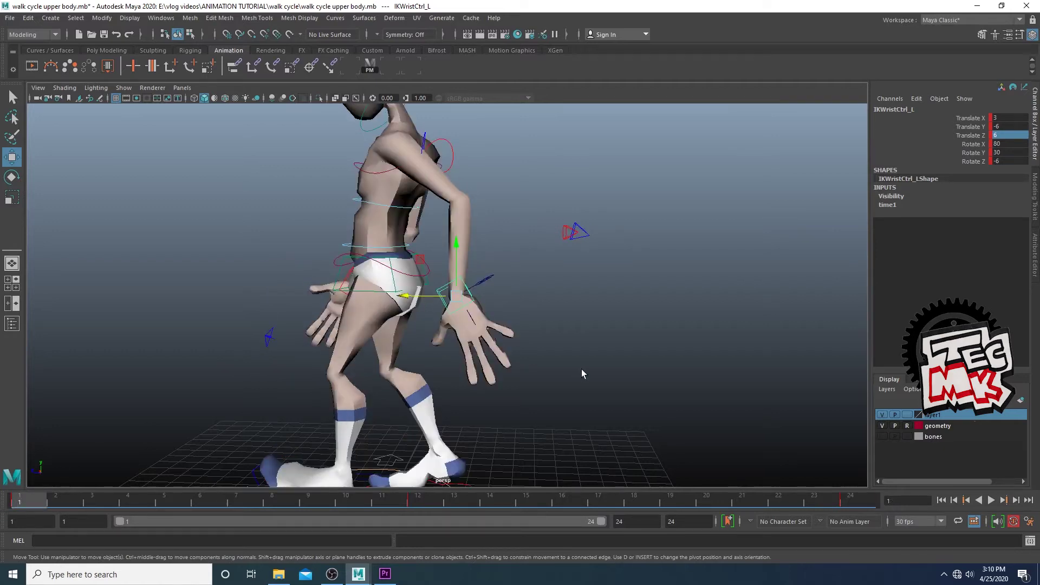
left_click_drag(599, 309, 635, 311, "alt")
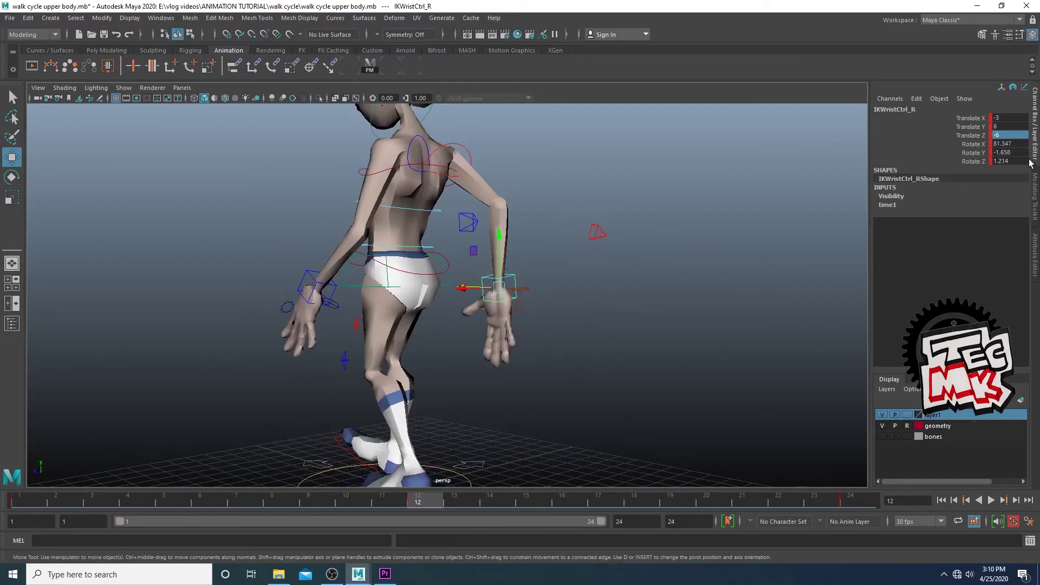
middle_click_drag(1002, 142, 1010, 142)
type("30")
key("Tab")
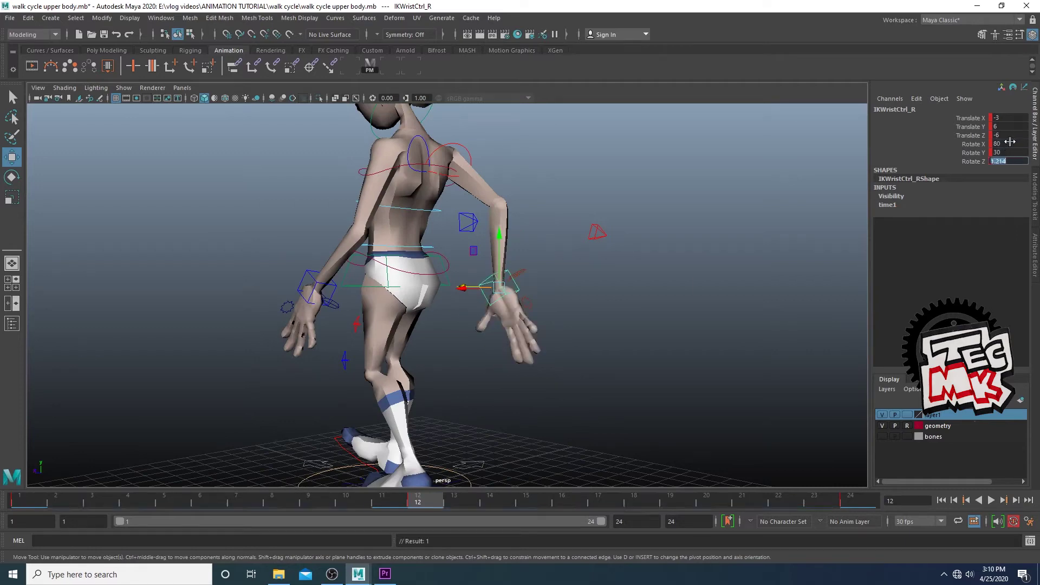
Play back the walk cycle and examine the arm swing from the side and the front
left_click_drag(676, 324, 452, 336, "alt")
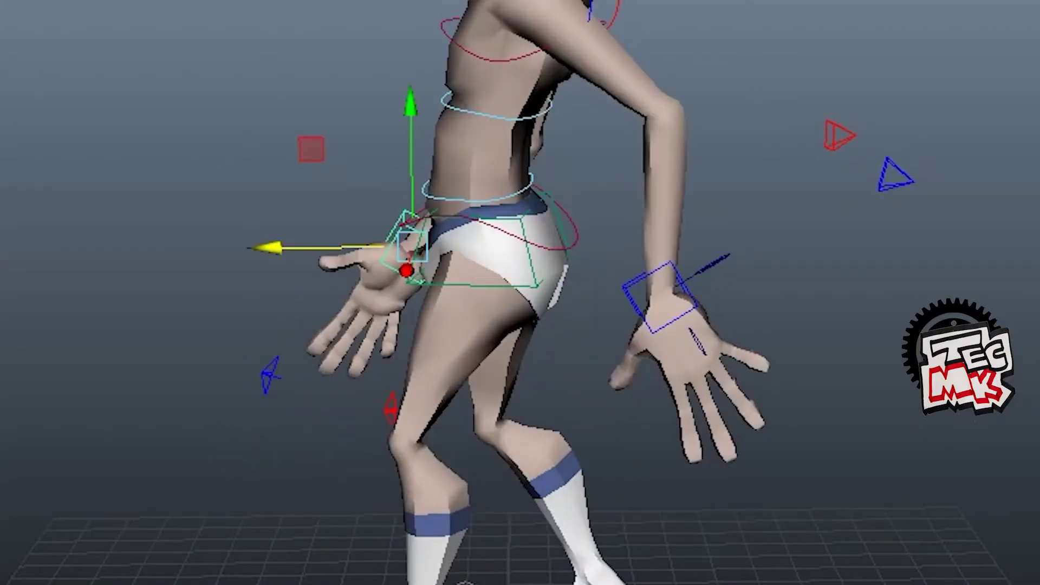
left_click_drag(465, 583, 601, 584, "alt")
left_click_drag(353, 497, 728, 583)
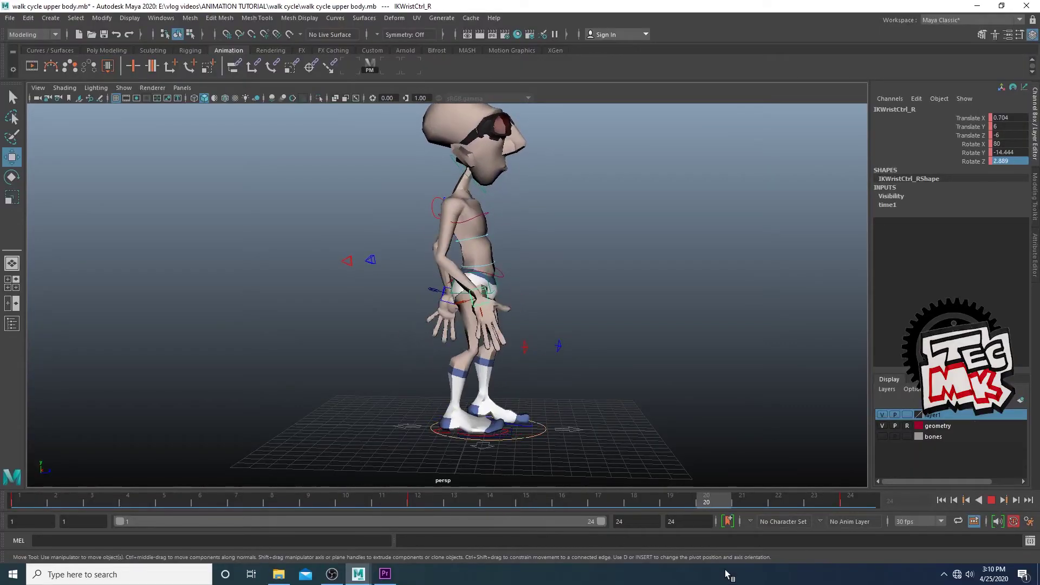
left_click_drag(452, 318, 332, 322, "alt")
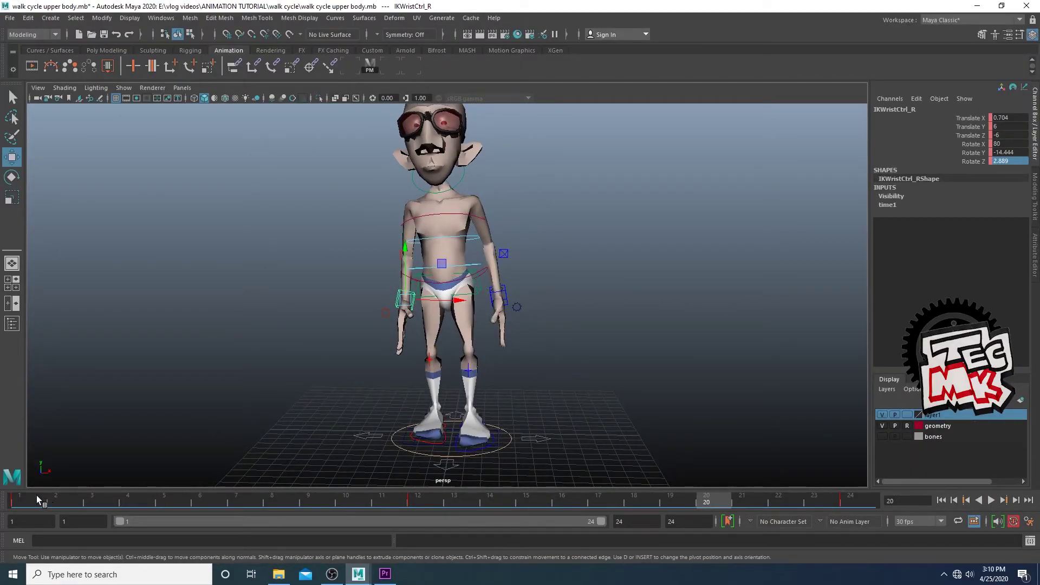
key("alt+v")
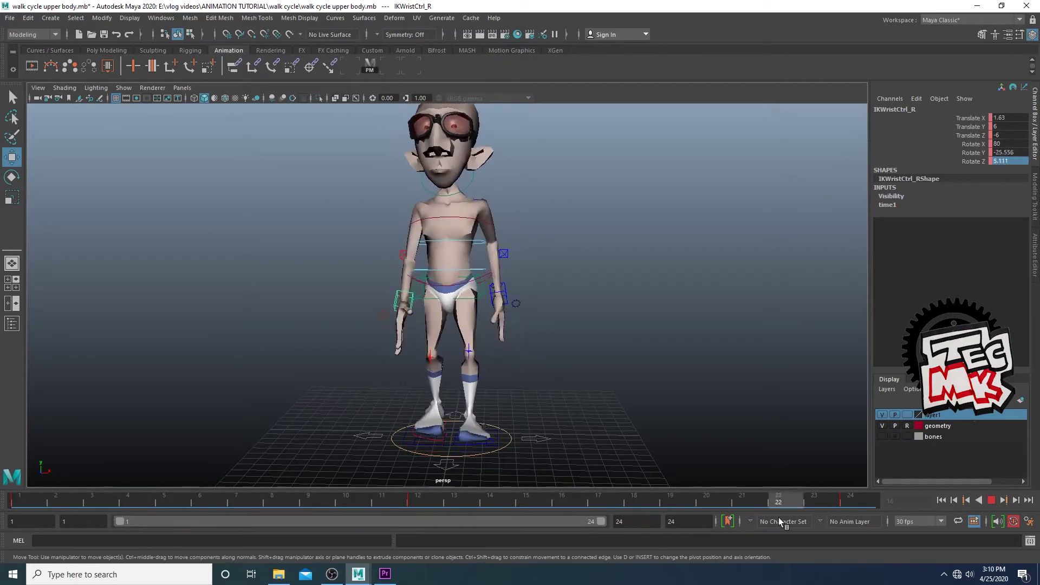
key("Escape")
scroll(507, 428, "up", 5)
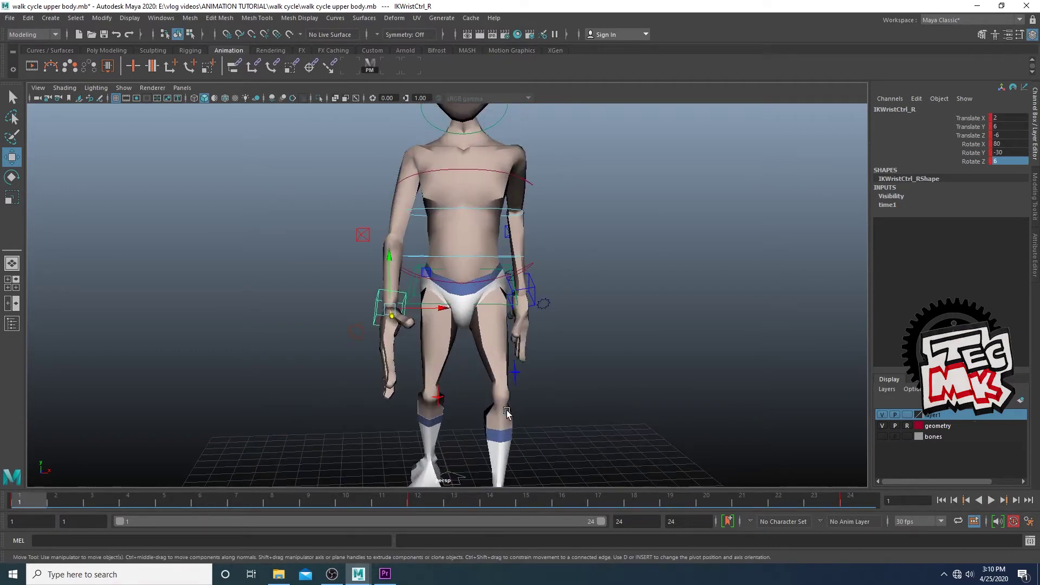
Check the hip control's keys and key both wrist controls at frame 7
left_click(368, 67)
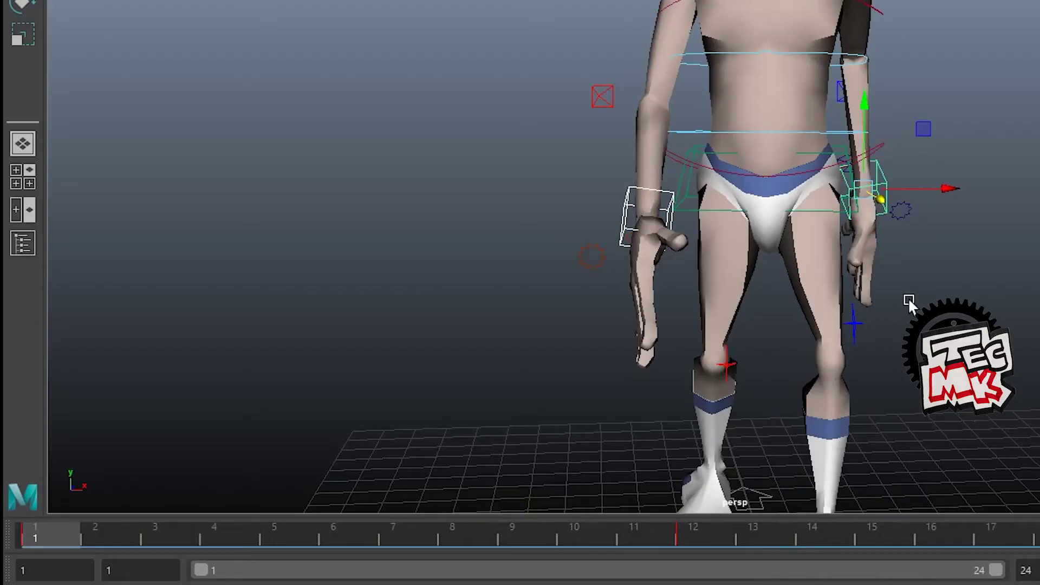
left_click_drag(907, 297, 861, 304, "alt")
left_click(660, 205)
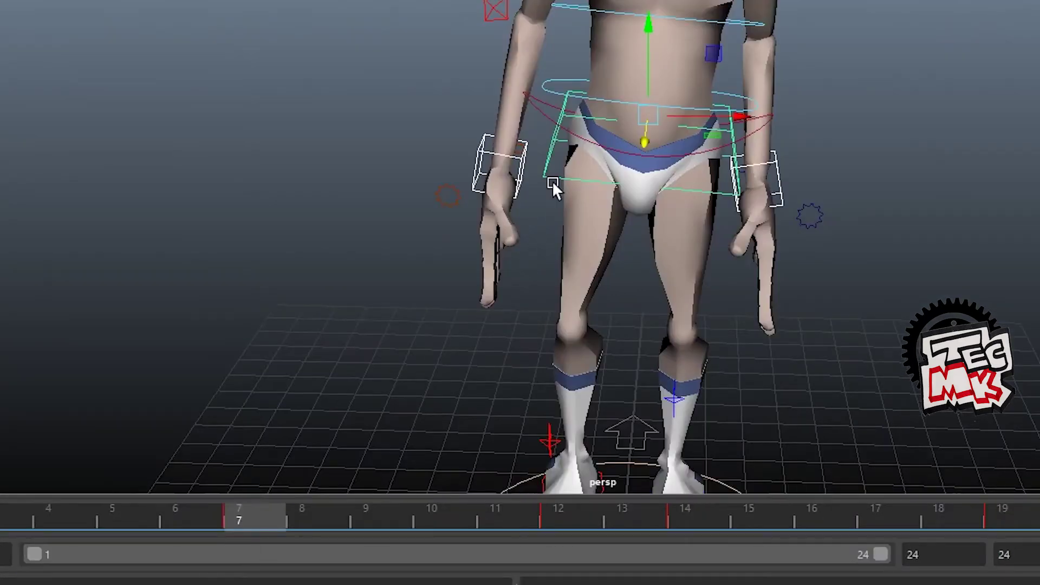
left_click(551, 181)
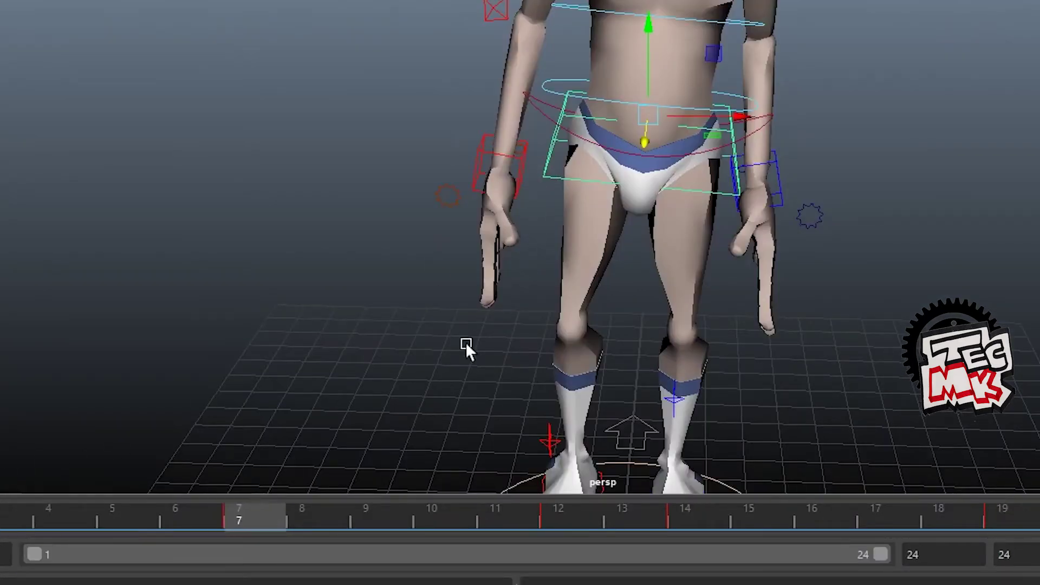
left_click_drag(466, 342, 597, 212, "alt")
left_click(525, 148)
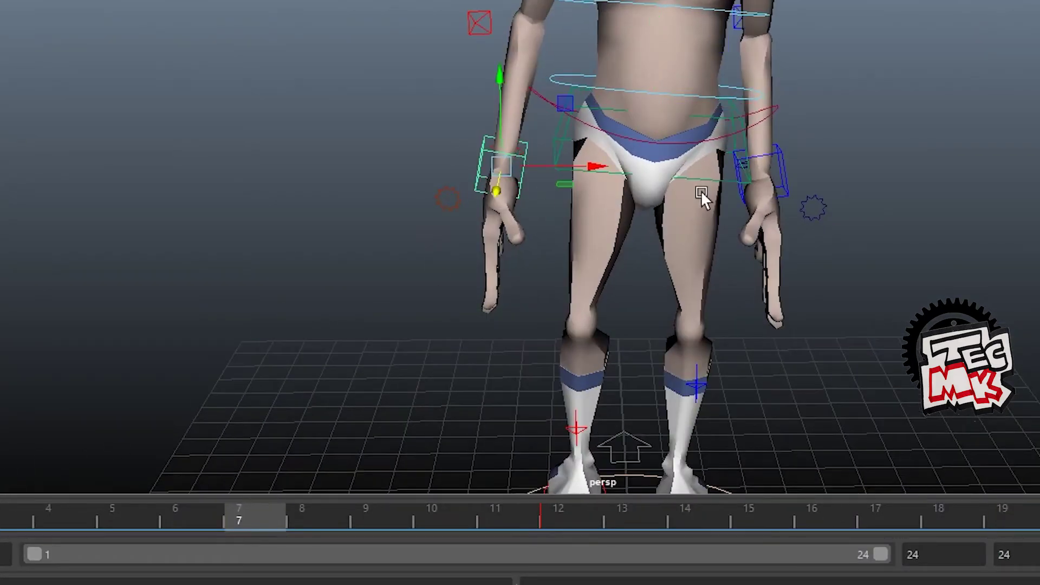
left_click(780, 157, "shift")
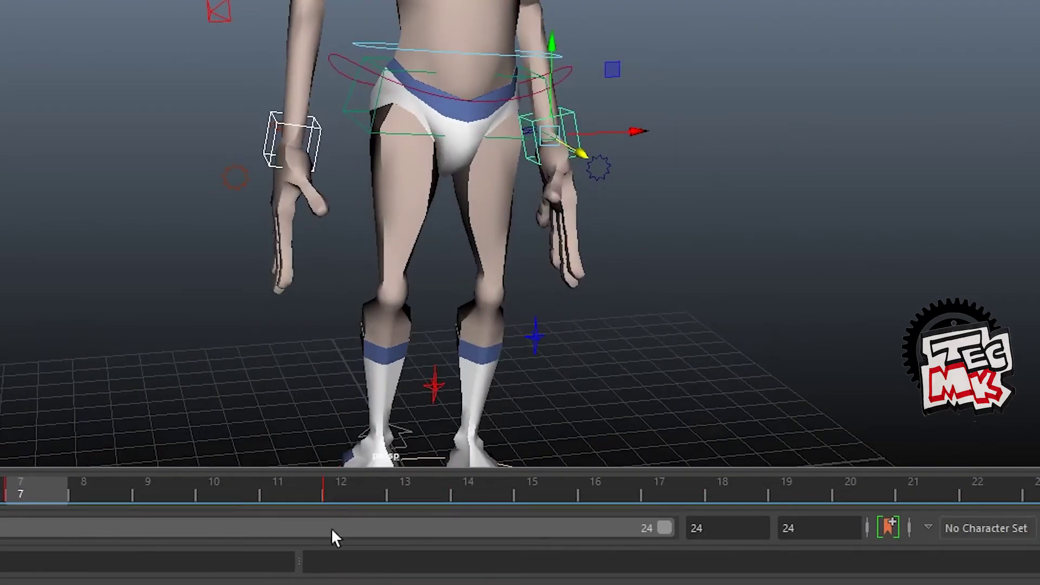
Use the hip control's keys to locate frame 19 and key both wrist controls there
left_click(390, 132)
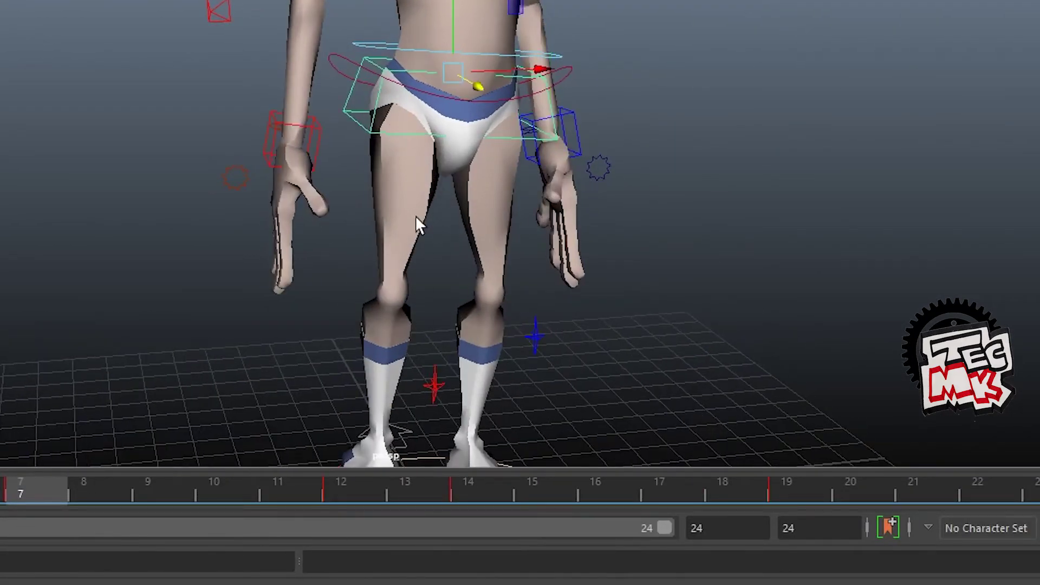
left_click(774, 492)
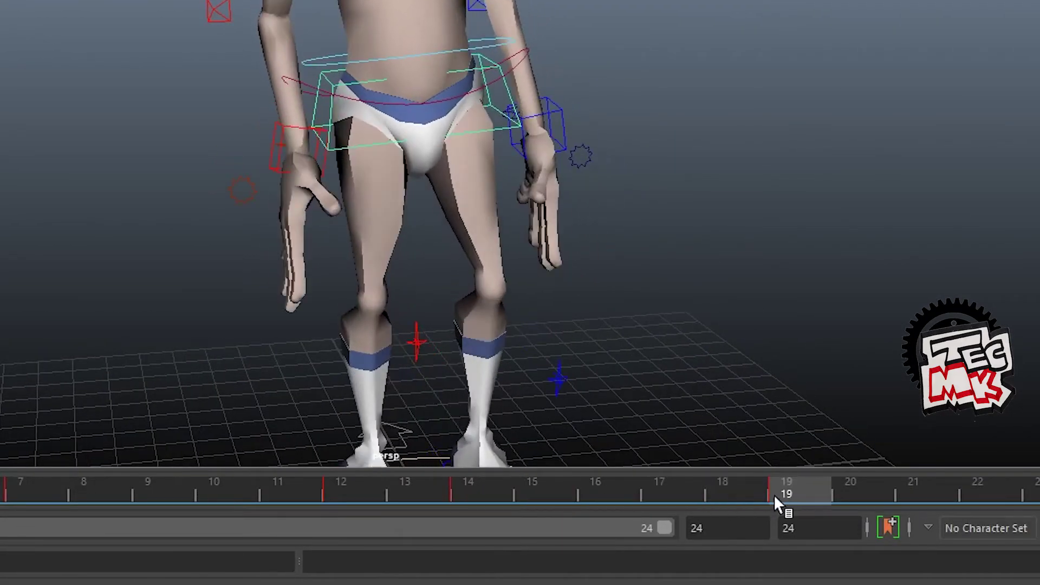
left_click(285, 121)
left_click(558, 107)
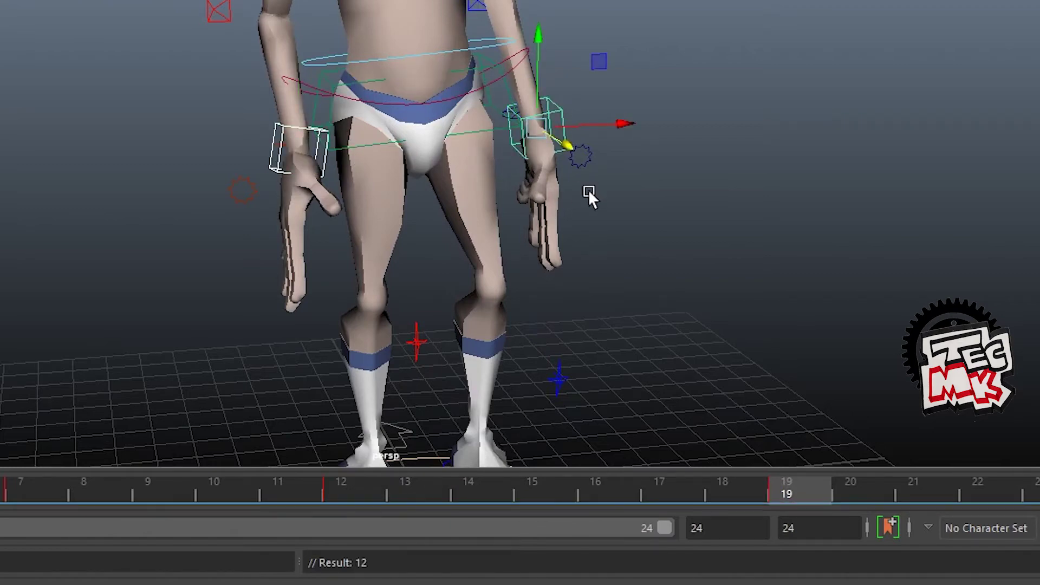
Play back the walk cycle from the front to review the wrist motion, then return to frame 1
left_click_drag(589, 189, 743, 262, "alt")
key("space")
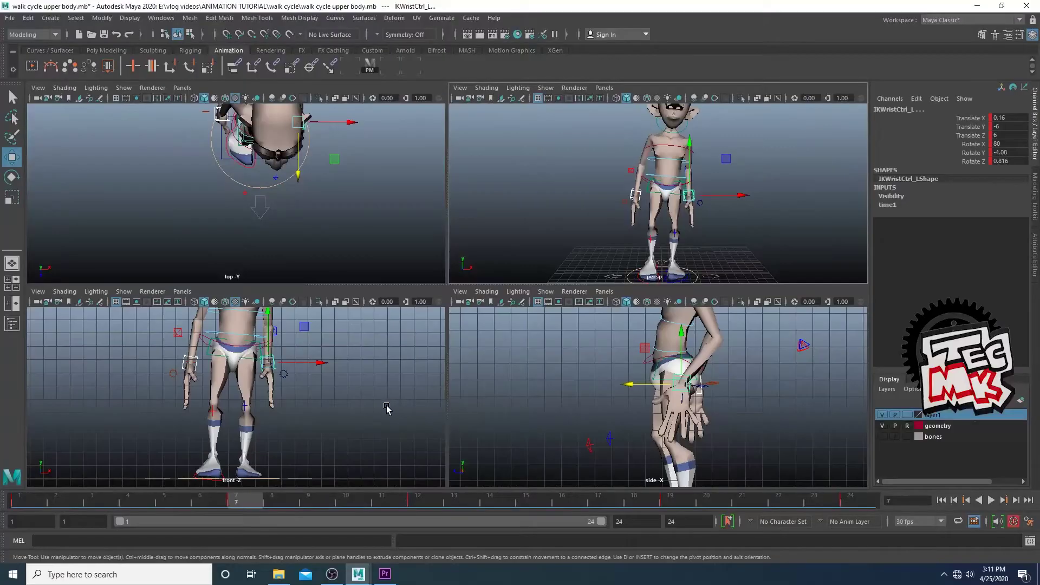
key("space")
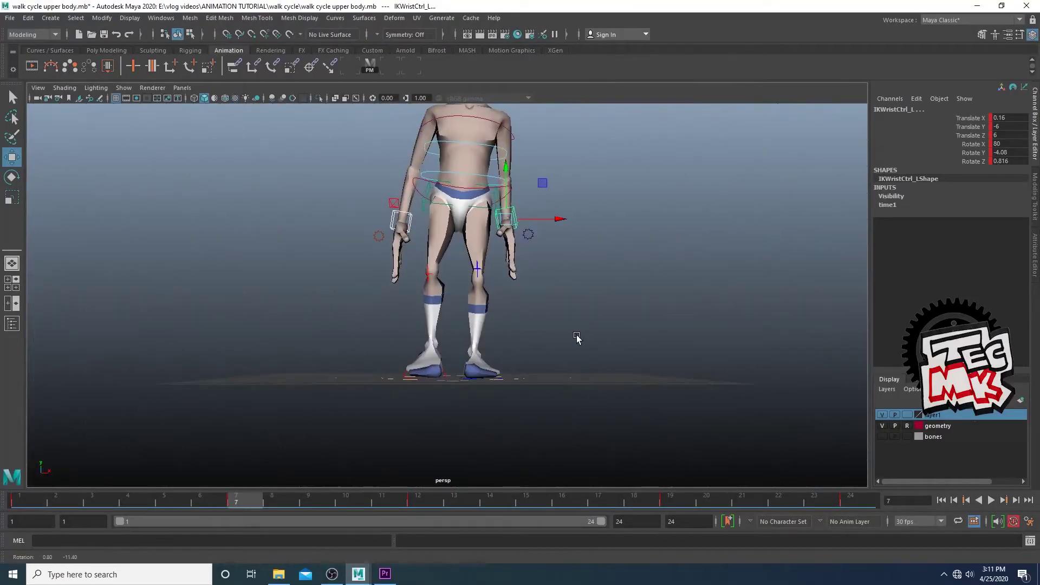
scroll(575, 338, "up", 3)
scroll(575, 338, "up", 3)
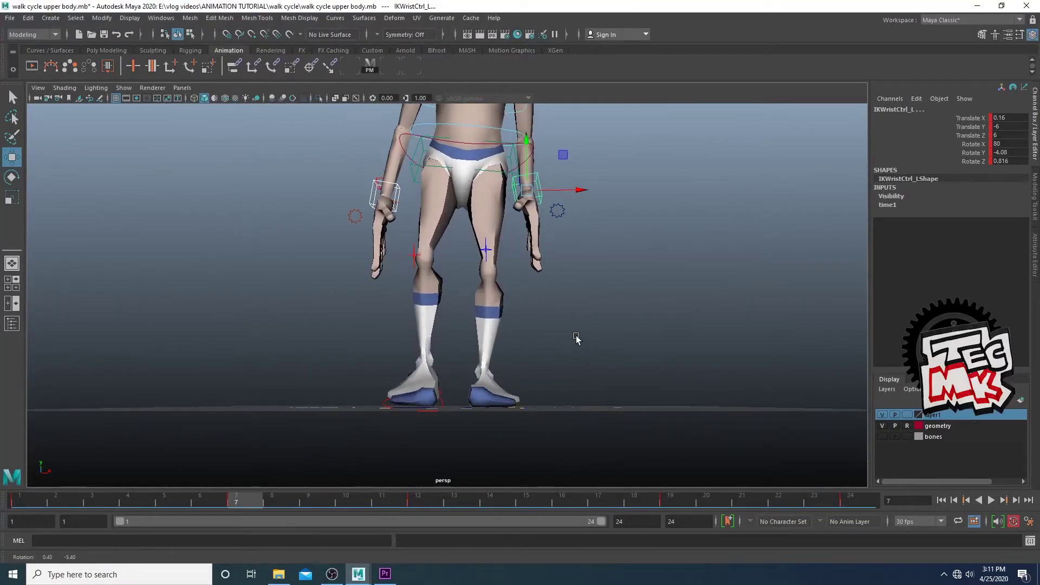
key("alt+v")
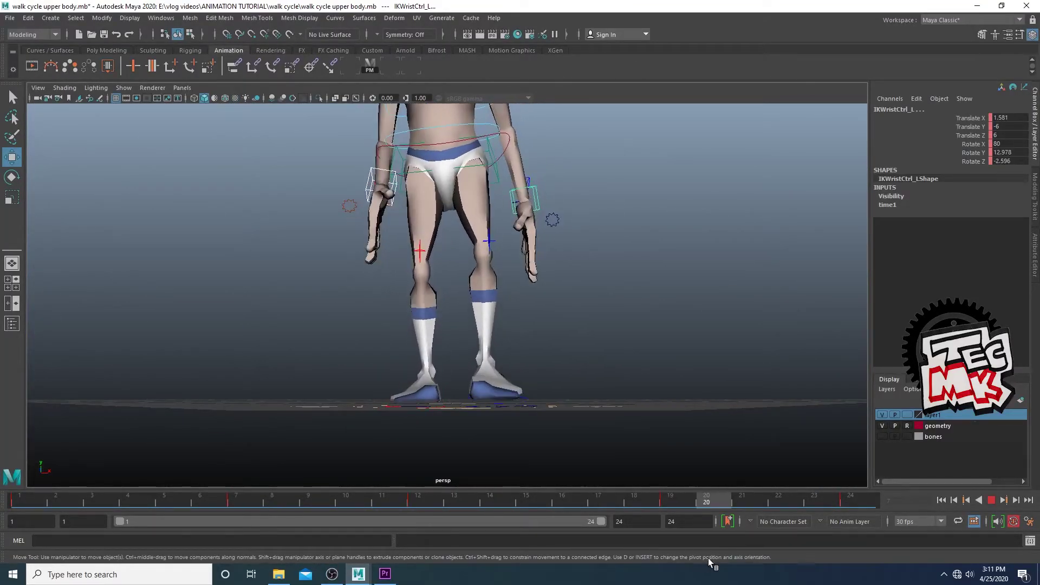
left_click(24, 501)
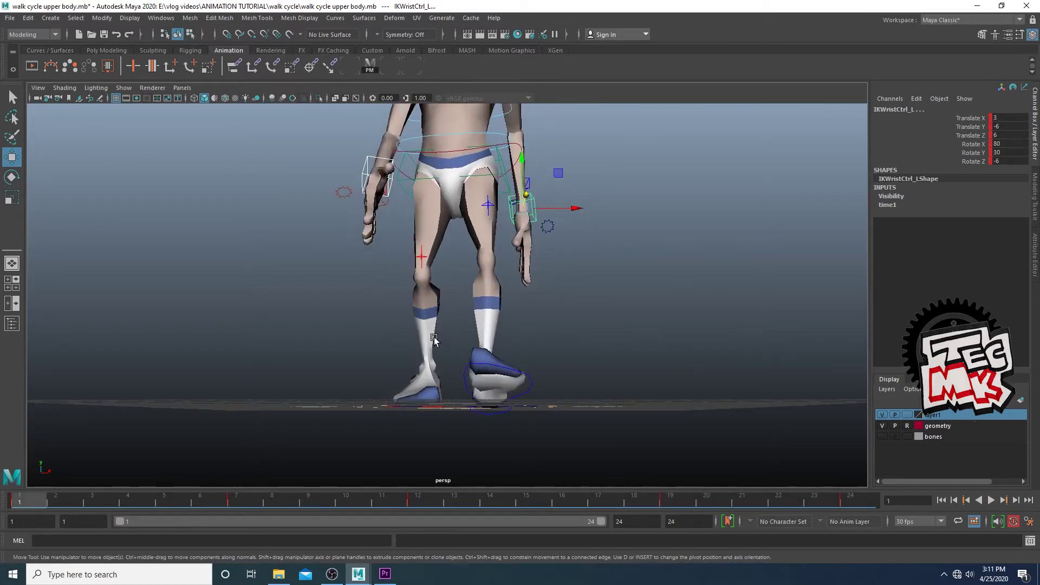
At frame 7, lower both wrist controls slightly so the arms hang straighter in the passing pose
left_click_drag(433, 341, 487, 360, "alt")
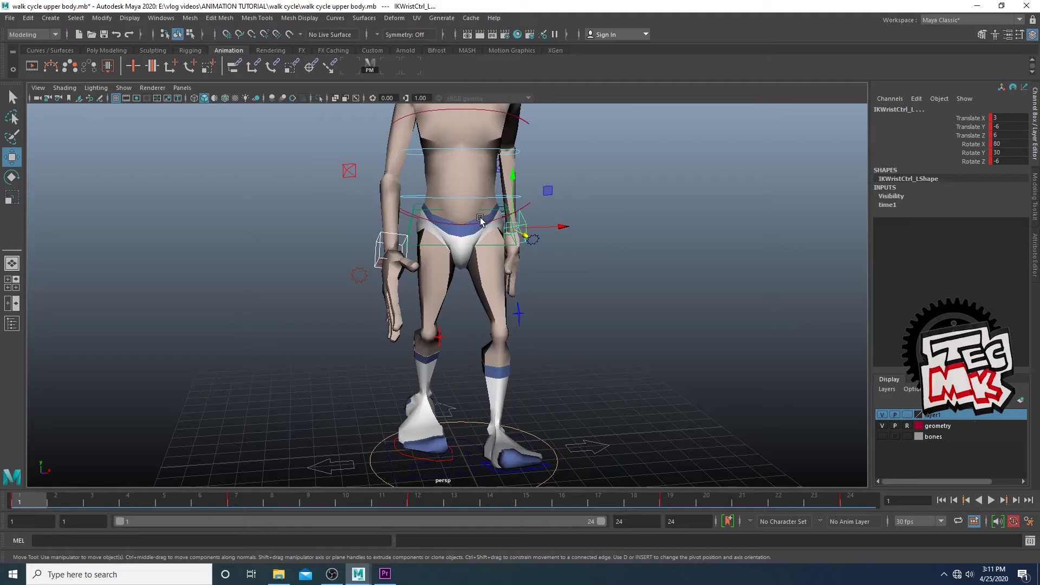
left_click_drag(512, 300, 633, 304, "alt")
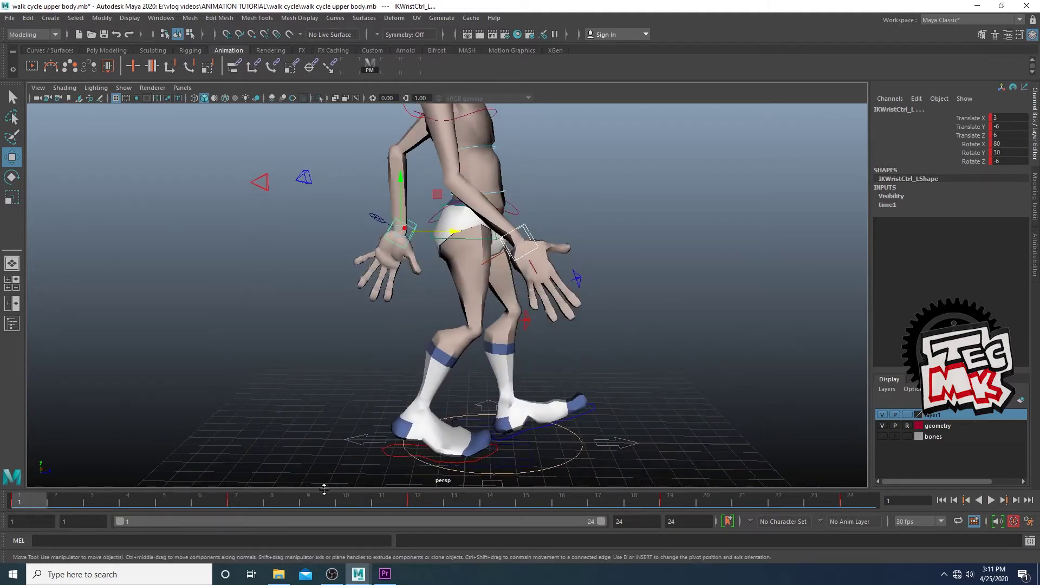
left_click(235, 504)
left_click_drag(532, 245, 605, 244, "alt")
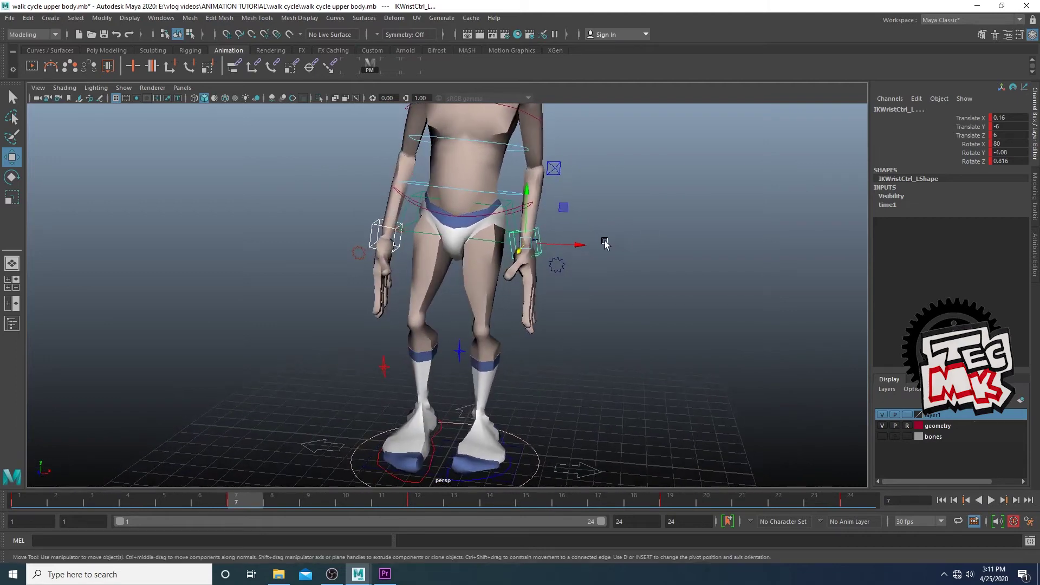
left_click_drag(530, 195, 487, 197, "alt")
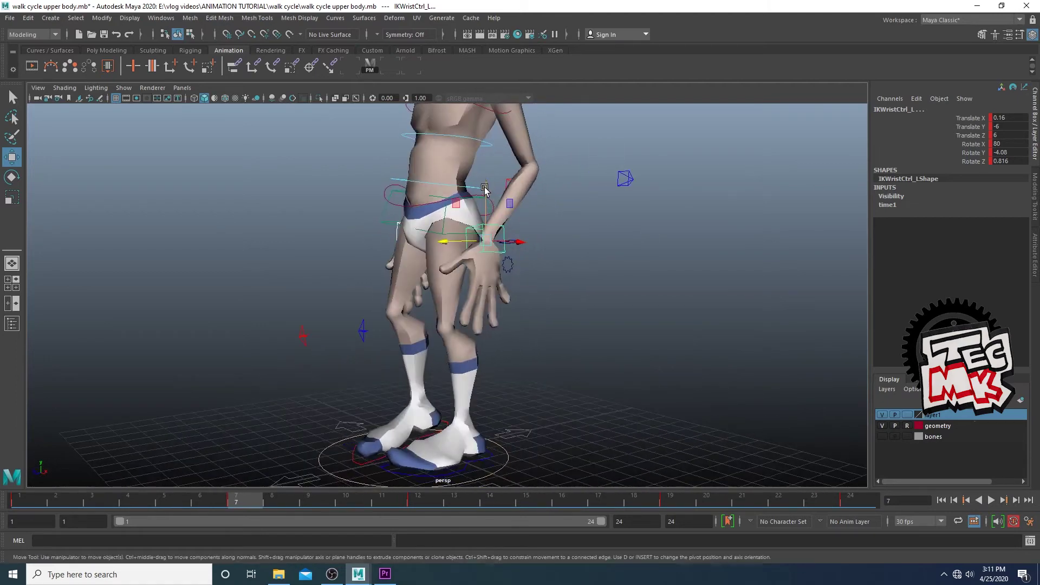
middle_click_drag(485, 188, 483, 215)
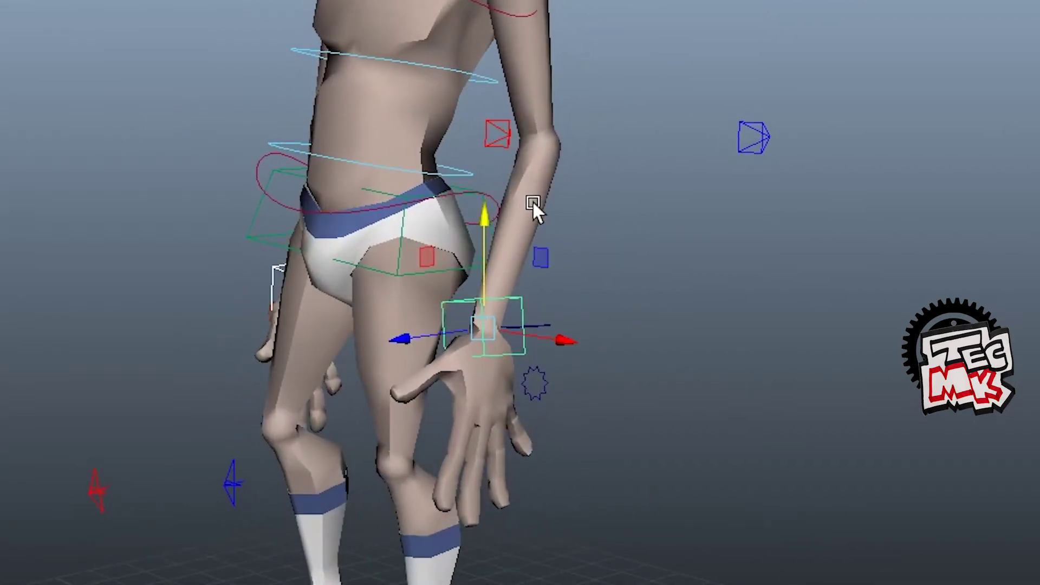
Select only the left wrist control at frame 7 and fine-tune its height
left_click_drag(532, 200, 424, 297, "alt")
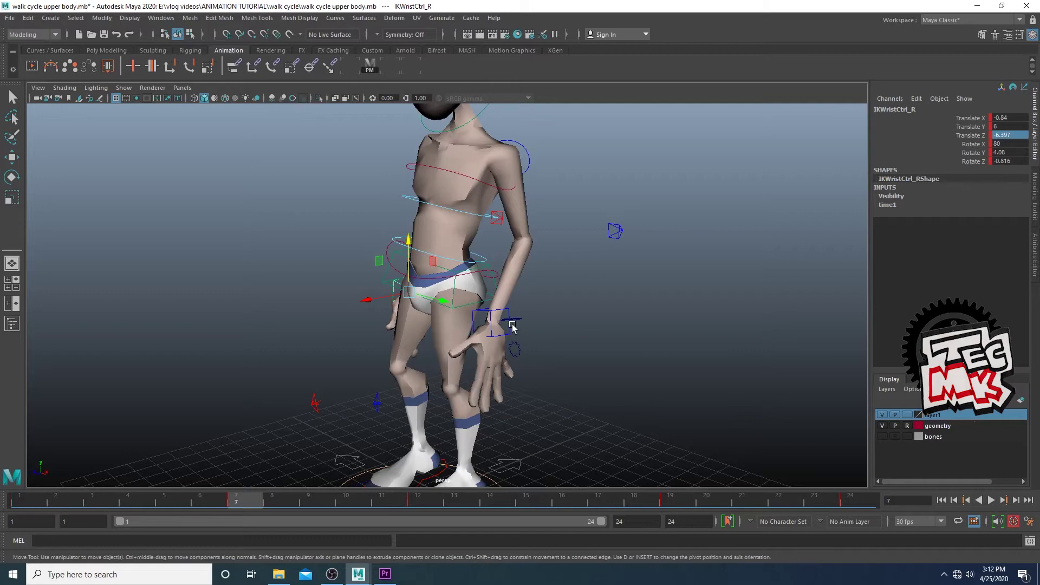
left_click(512, 326)
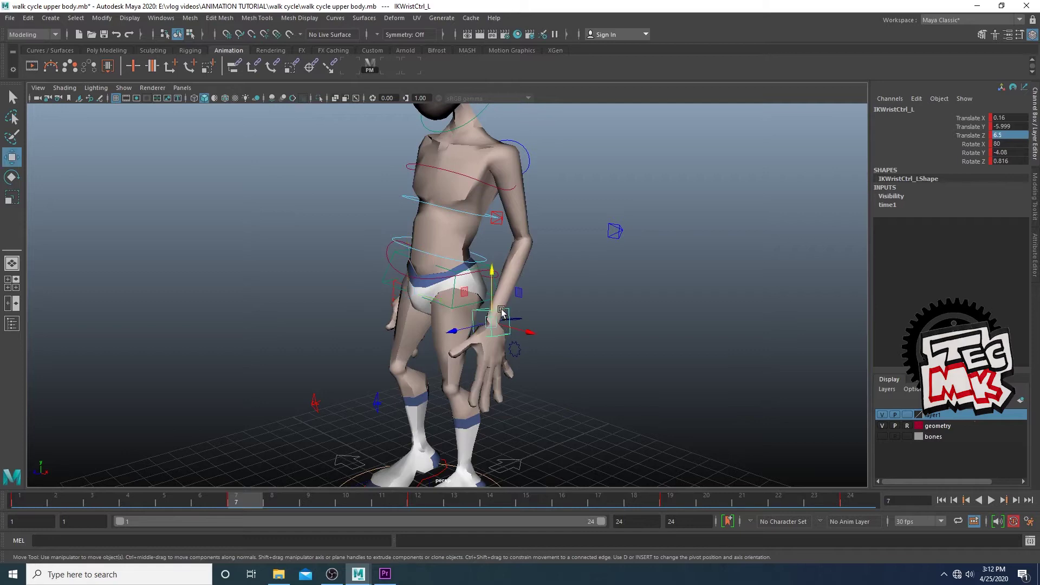
key("w")
left_click_drag(490, 289, 489, 280)
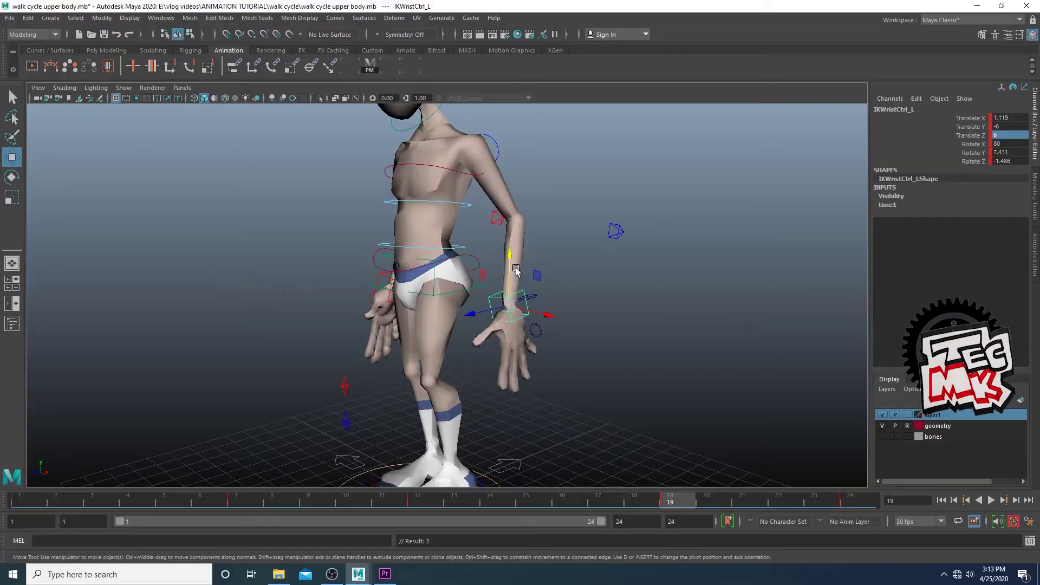
At frame 19, lower the right wrist control to Translate Z of about -6.9 and check the arm swing from the side
left_click_drag(553, 285, 530, 293, "alt")
left_click_drag(419, 500, 657, 505)
left_click_drag(394, 272, 395, 282)
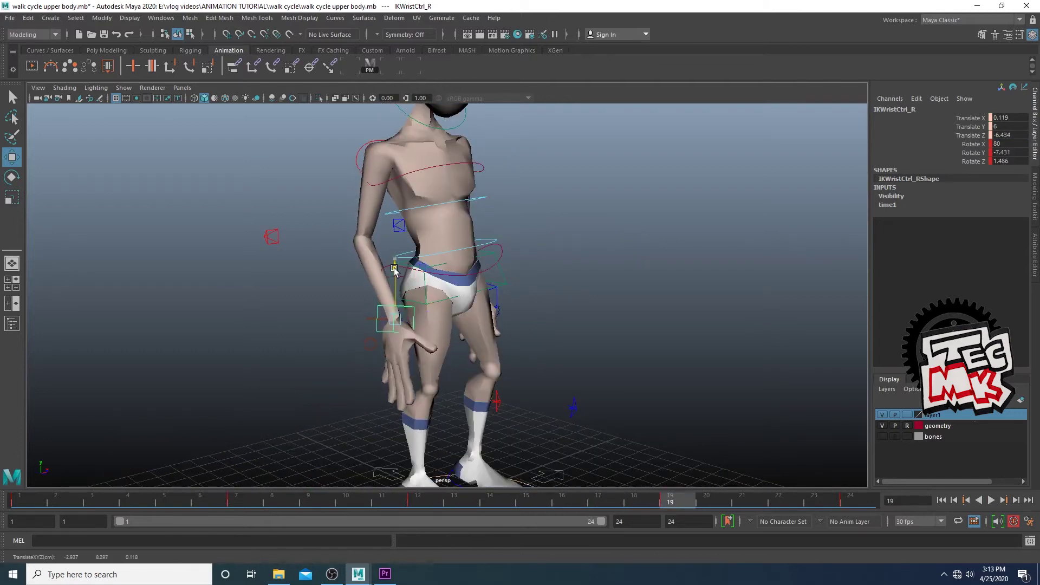
key("space")
key("space")
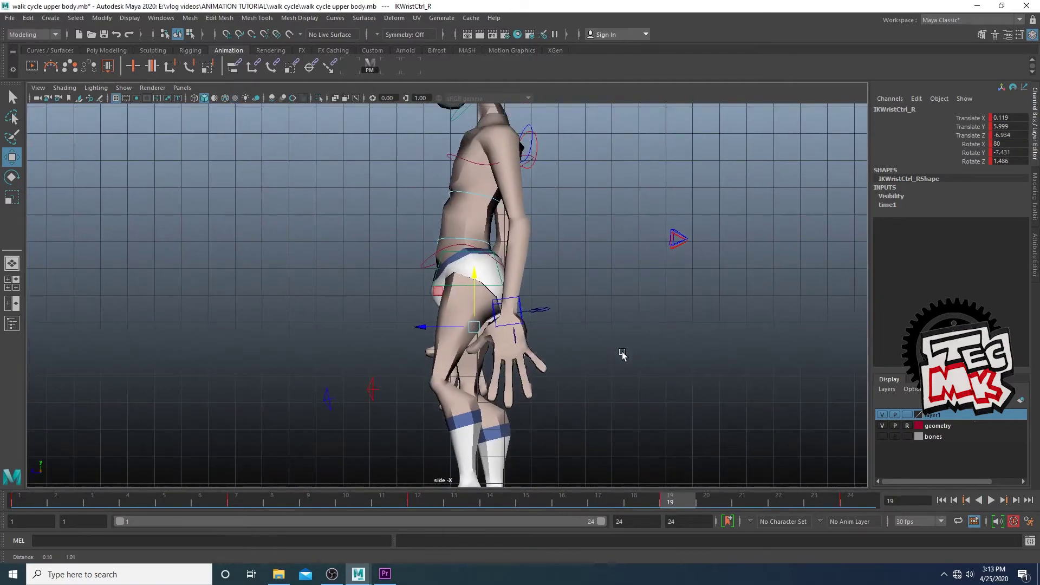
left_click(19, 499)
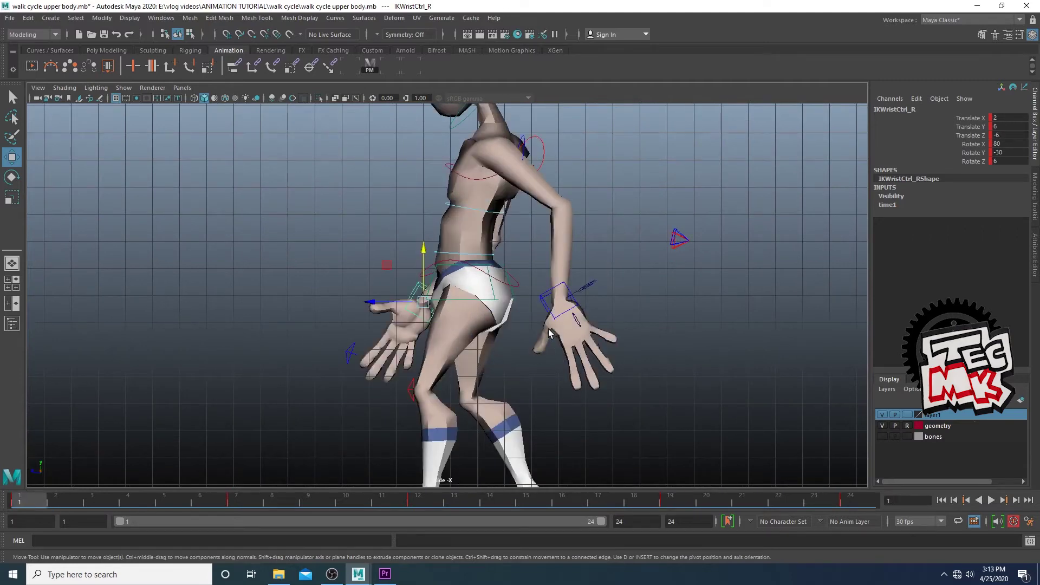
left_click_drag(18, 499, 858, 528)
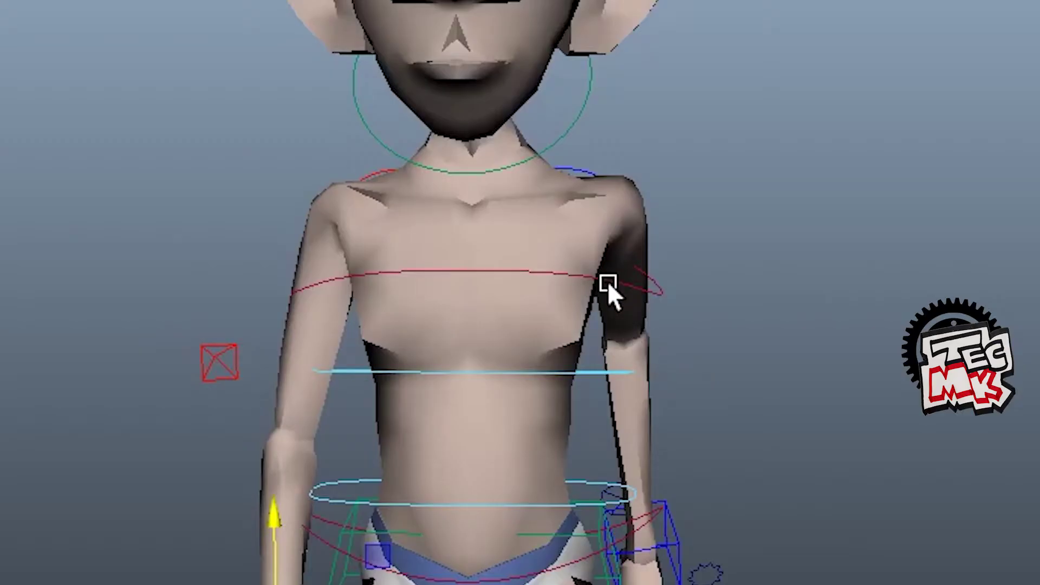
Try to move the chest control ring along its vertical axis
left_click(608, 284)
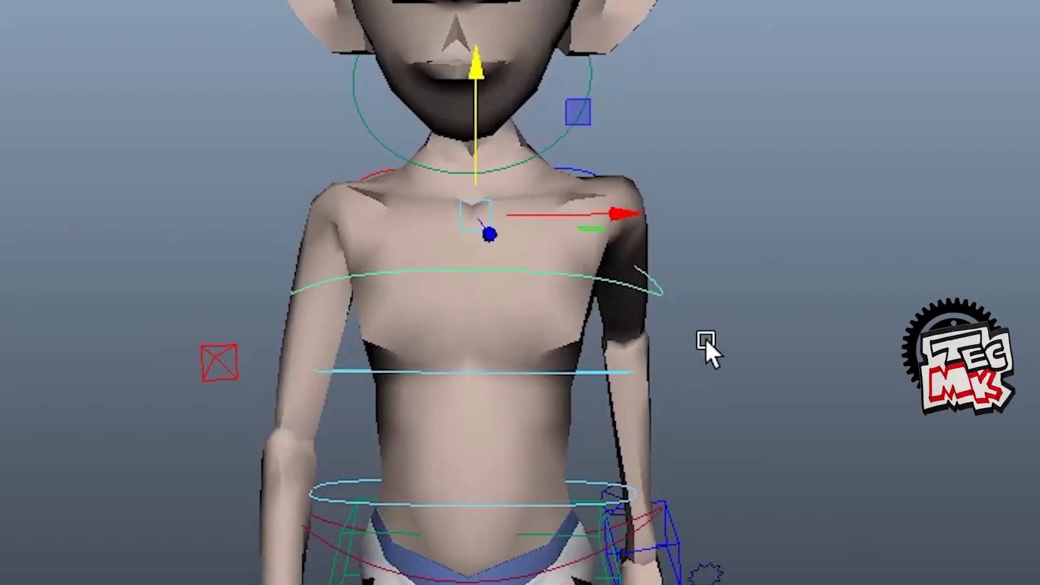
middle_click_drag(909, 470, 896, 580, "alt")
left_click_drag(896, 580, 769, 582, "alt")
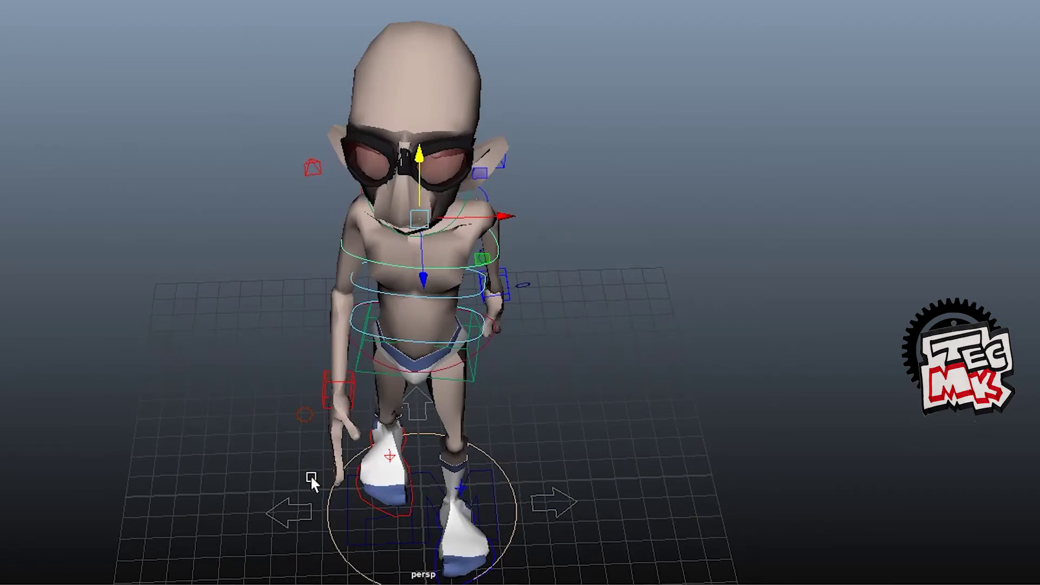
right_click_drag(327, 472, 493, 445, "alt")
left_click_drag(493, 445, 535, 394, "alt")
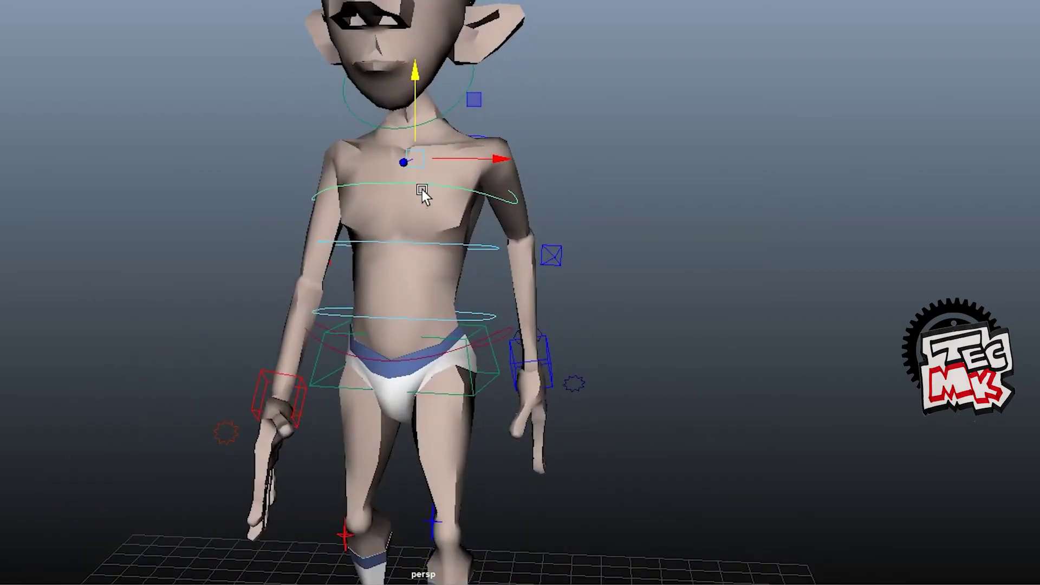
left_click_drag(417, 80, 441, 158)
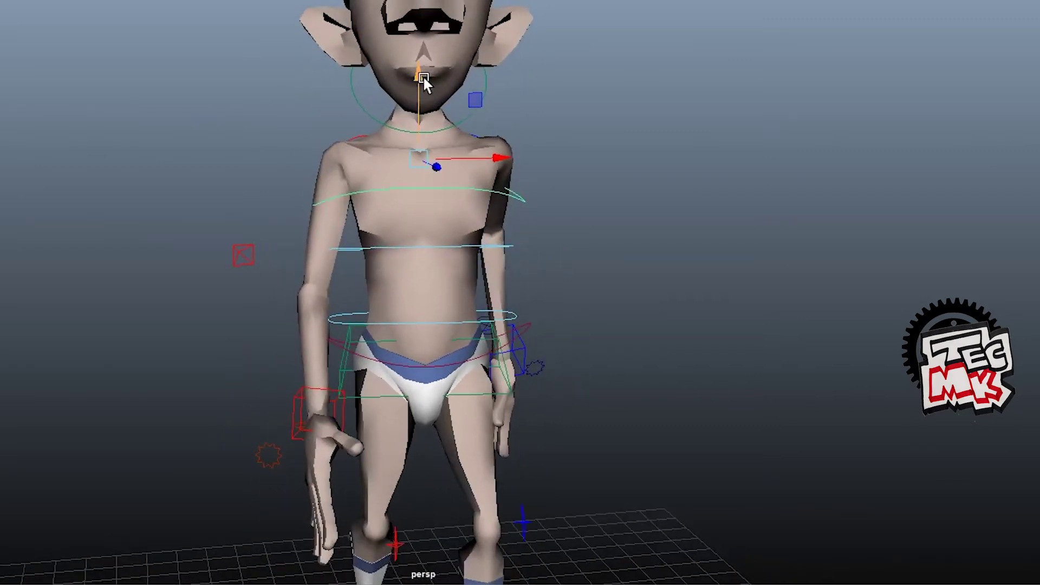
left_click_drag(526, 118, 463, 169, "alt")
key("ctrl+z")
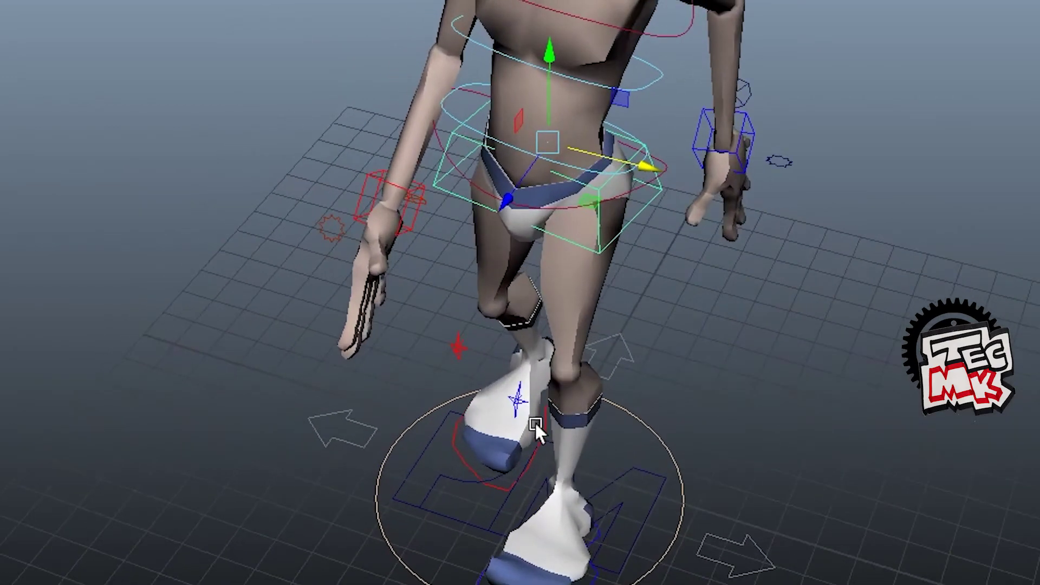
Rotate the hip control about its vertical axis and counter-rotate the chest control for the contact pose
left_click_drag(518, 330, 607, 341, "alt")
key("e")
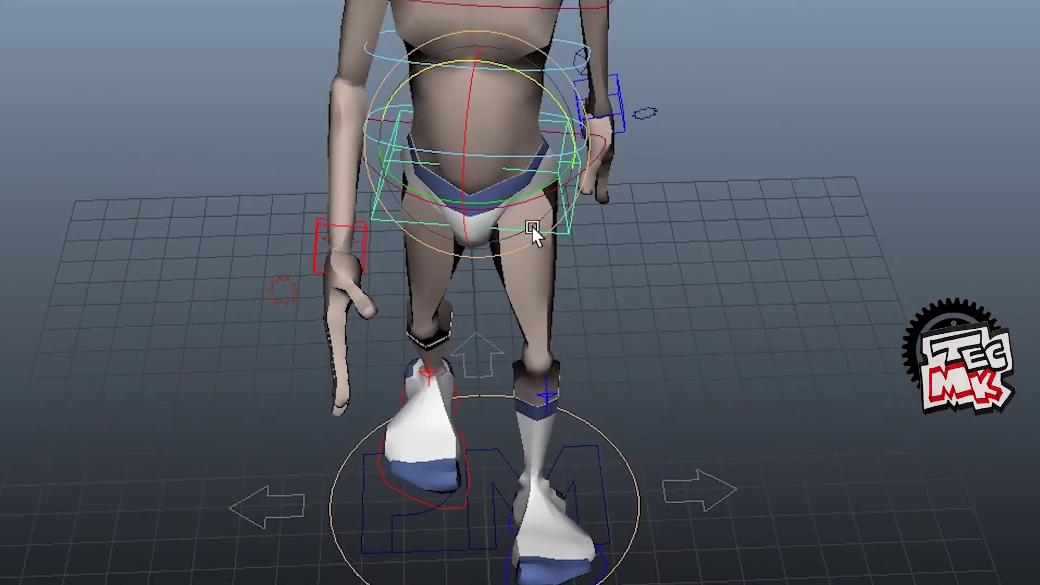
left_click_drag(526, 196, 509, 208)
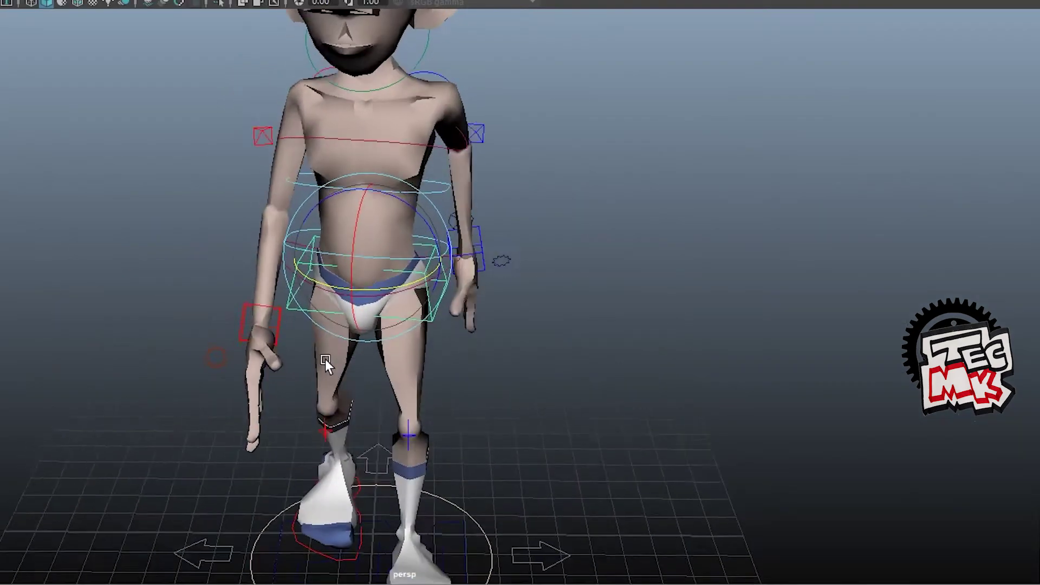
scroll(401, 357, "up", 3)
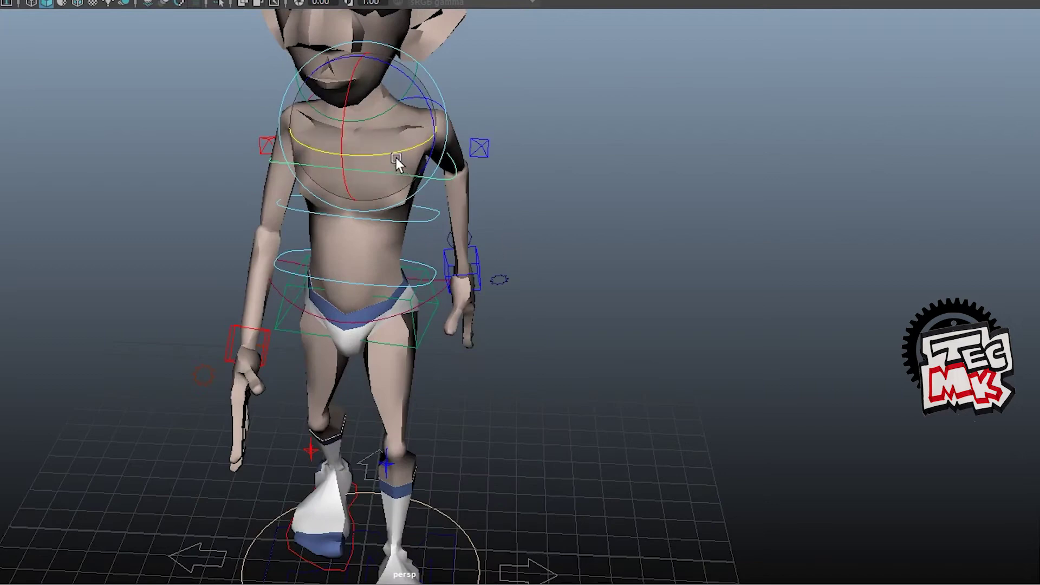
mouse_move(393, 151)
left_mouse_down()
mouse_move(376, 157)
mouse_move(393, 163)
mouse_move(411, 144)
left_mouse_up()
left_click_drag(421, 221, 404, 193, "alt")
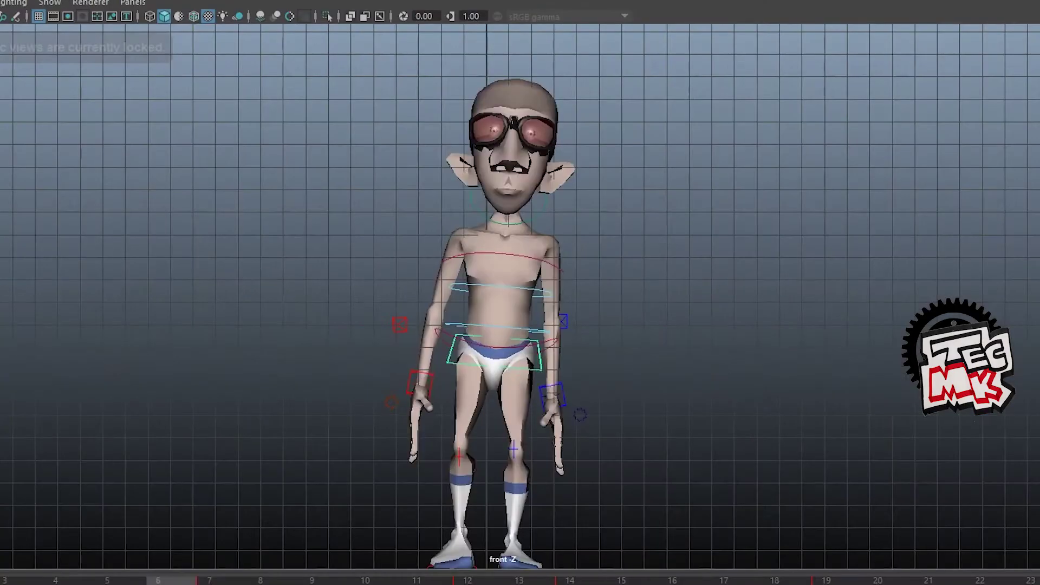
Preview the body motion across the timeline from the front and rotate the chest control
left_click_drag(209, 494, 551, 492)
left_click_drag(657, 579, 111, 584)
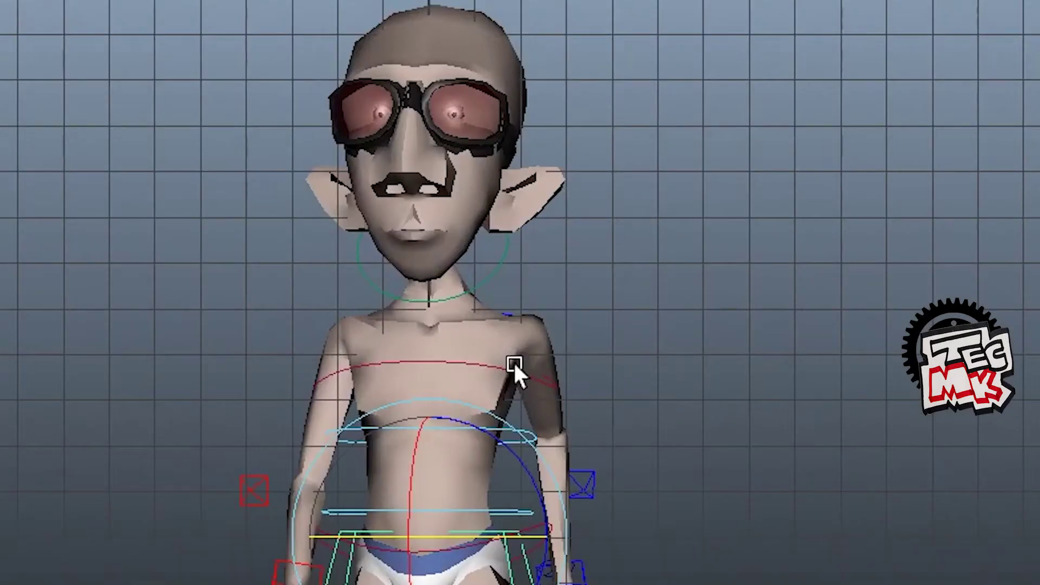
left_click(545, 252)
left_click_drag(466, 362, 493, 331)
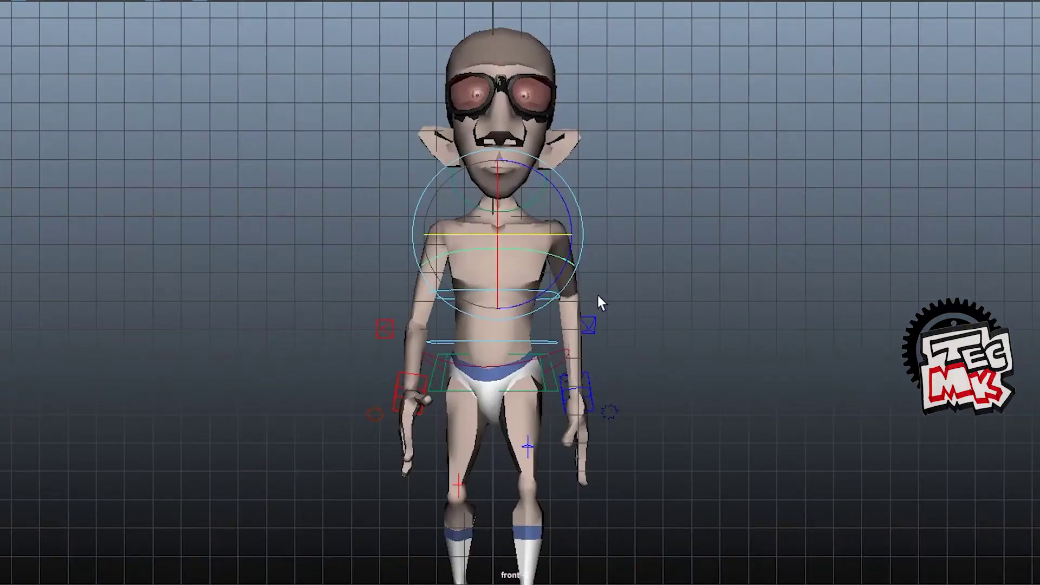
Set the shoulder control's Rotate Y to 10 and key it at frame 24
key("space")
key("space")
left_click_drag(695, 261, 724, 300, "alt")
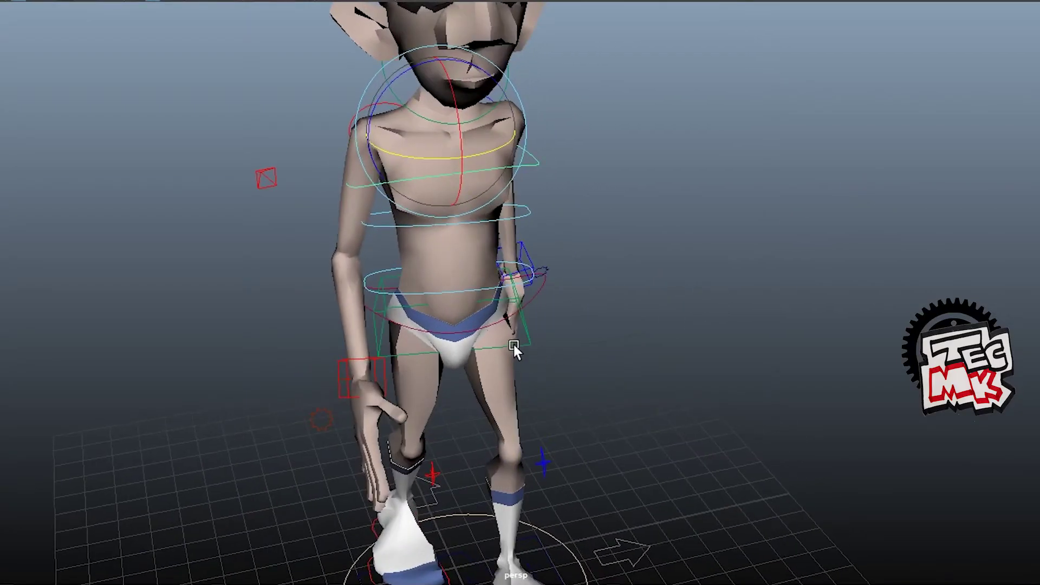
left_click_drag(527, 337, 600, 330, "alt")
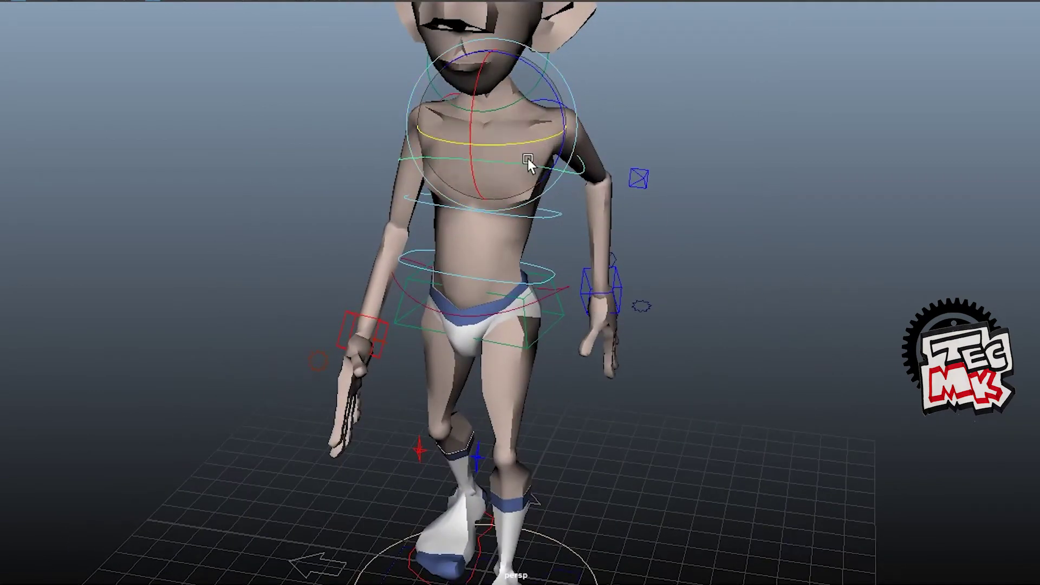
left_click_drag(528, 144, 536, 146)
left_click(1010, 152)
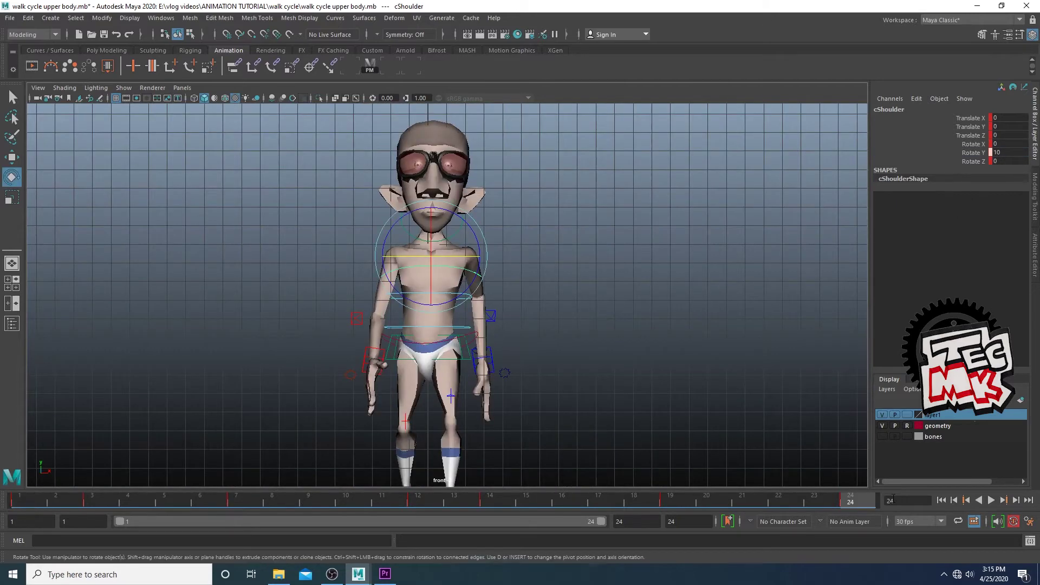
key("s")
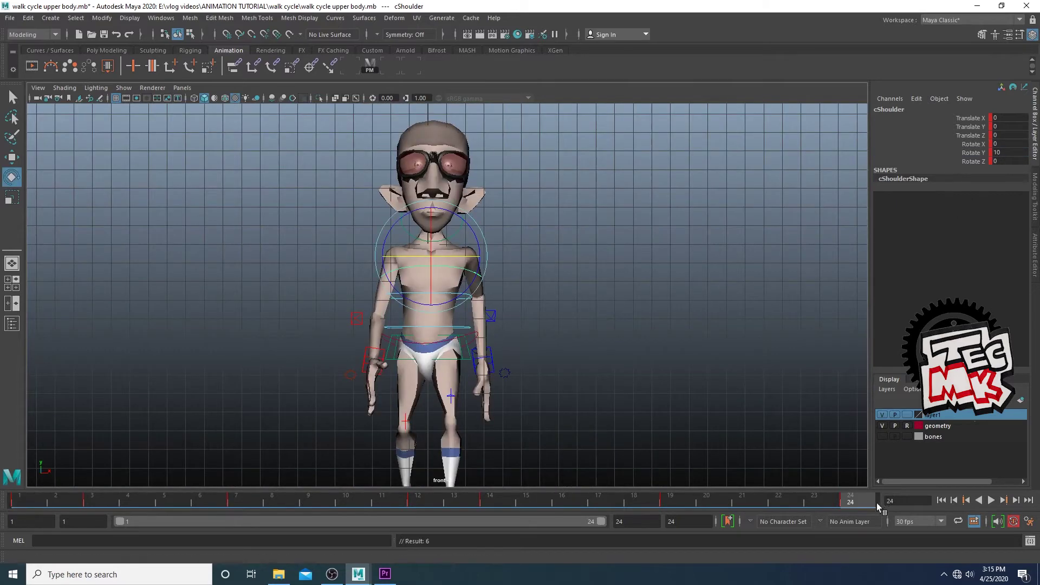
Check the shoulder pose at frame 1 and set the shoulder control's Rotate Y to -10 at frame 12
mouse_move(16, 503)
left_mouse_down()
mouse_move(55, 504)
mouse_move(12, 503)
left_mouse_up()
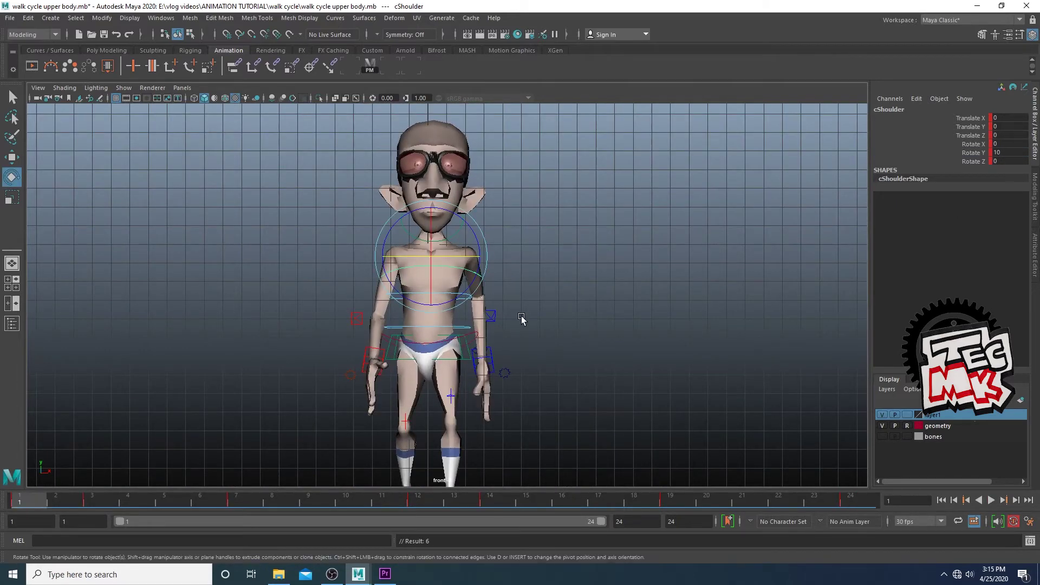
key("space")
key("space")
left_click_drag(580, 307, 582, 328, "alt")
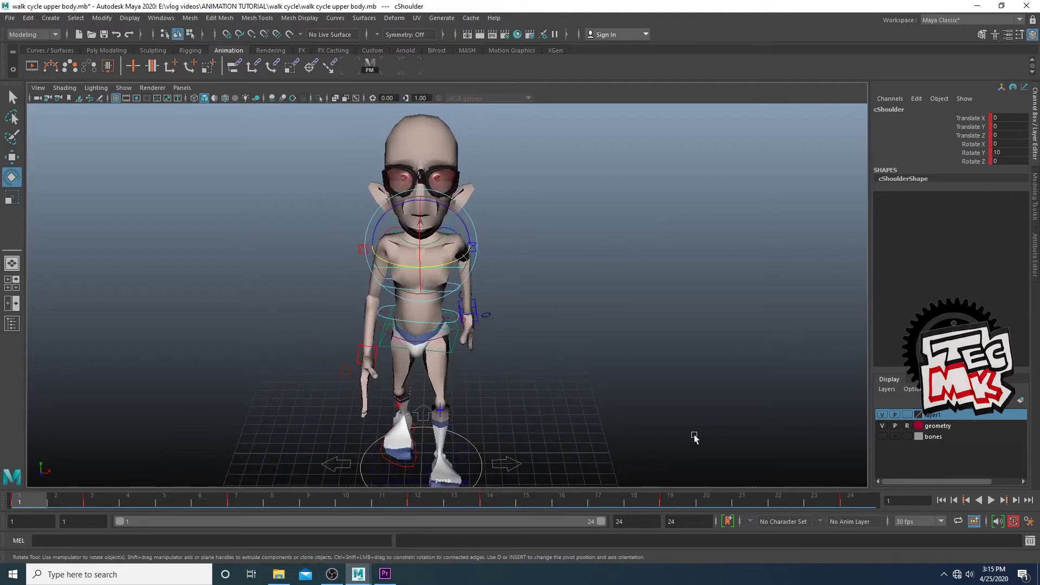
left_click(417, 501)
left_click(1002, 153)
type("-")
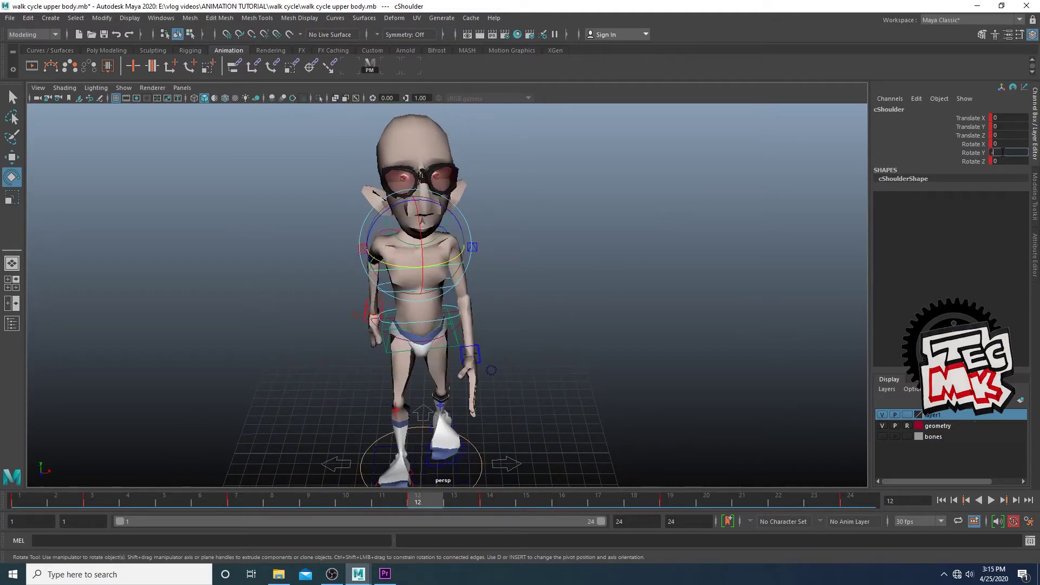
type("10")
key("Return")
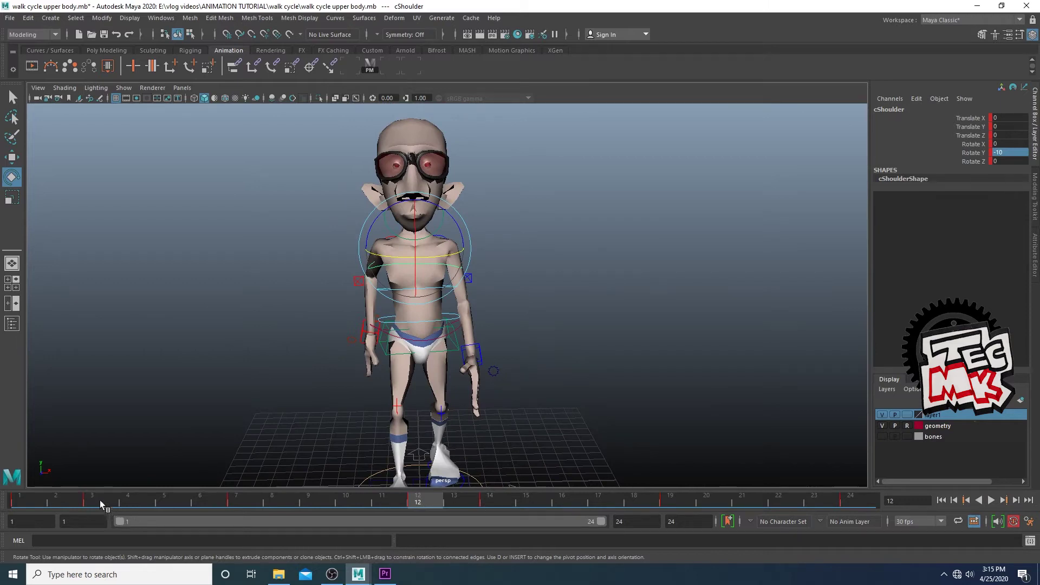
Delete the shoulder control's in-between keys from frame 3 to frame 7
left_click(100, 499)
left_click_drag(89, 499, 228, 499, "shift")
right_click(227, 498)
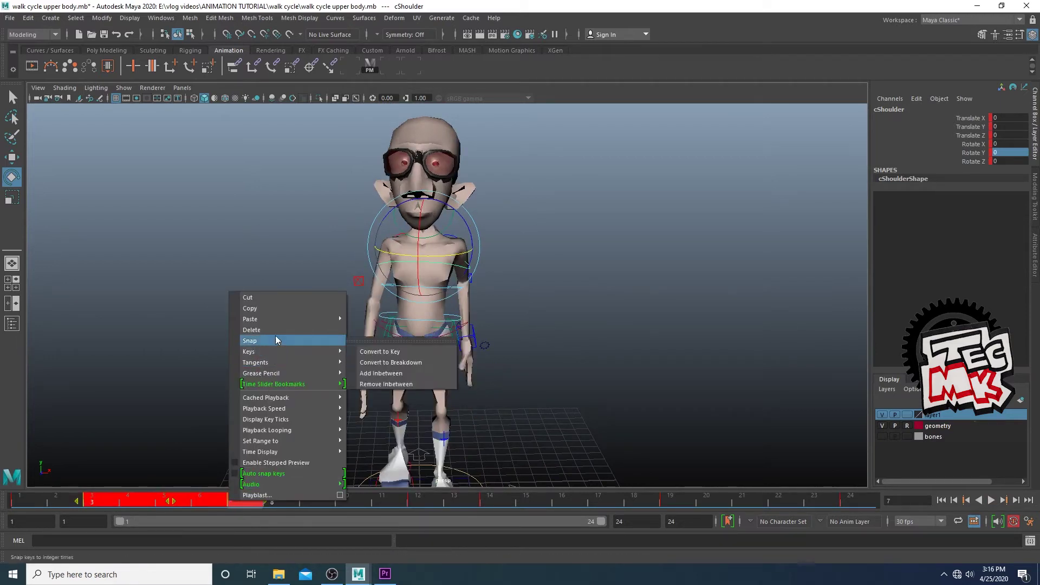
left_click(252, 329)
Delete the shoulder control's in-between keys from frame 14 to frame 19 and scrub the early frames from the front
left_click(490, 500, "shift")
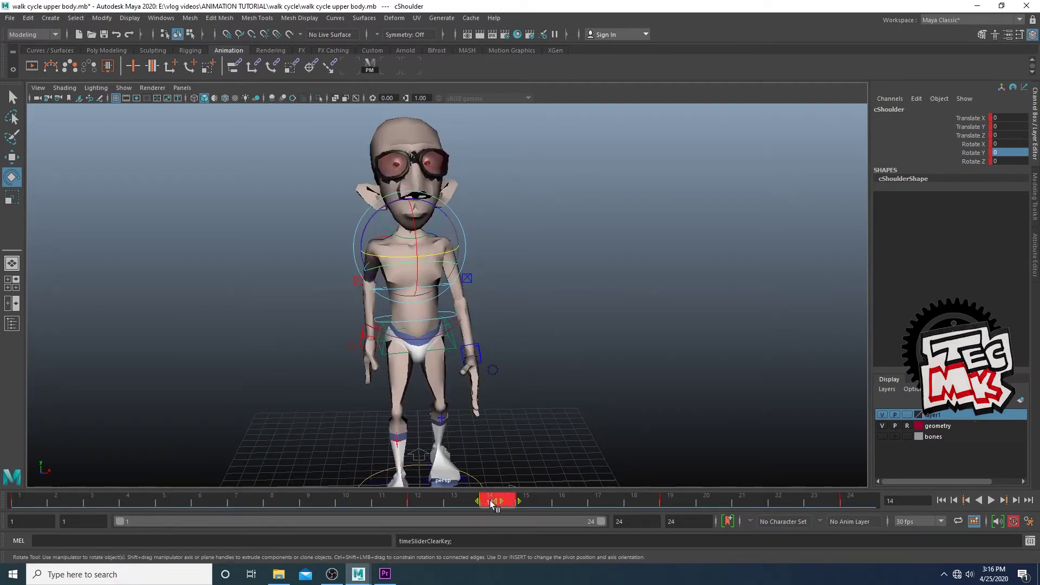
left_click_drag(489, 499, 690, 499, "shift")
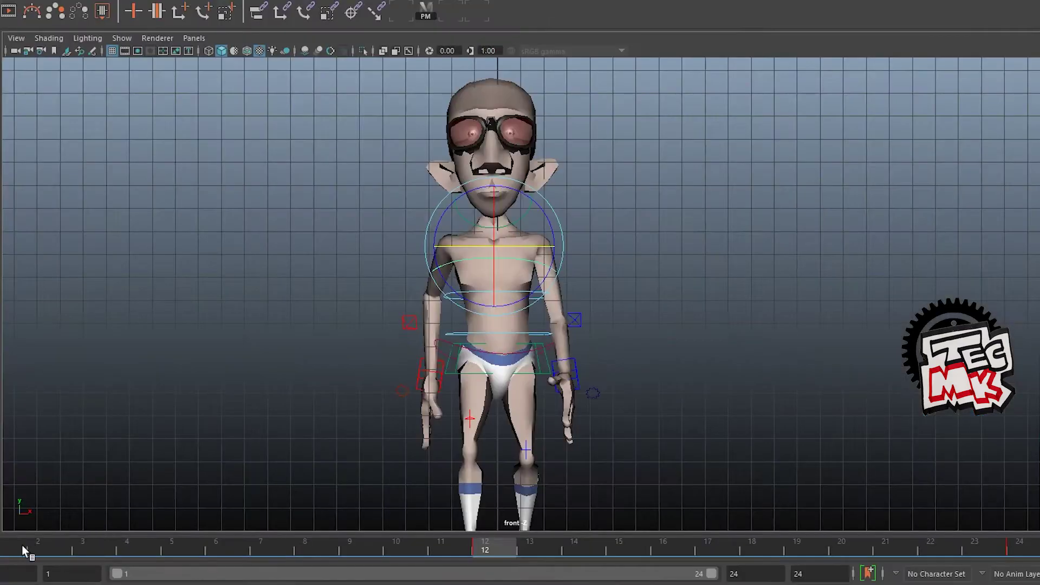
left_click_drag(44, 496, 210, 499)
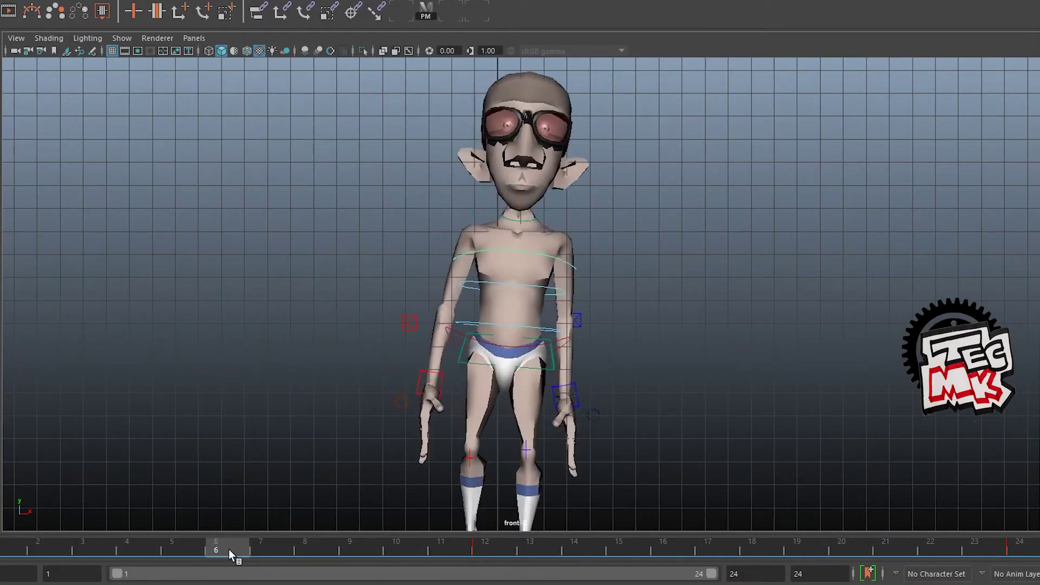
Try rotating the shoulder control about Z at frame 7 to counter the hip tilt in the front view
left_click_drag(229, 549, 751, 551)
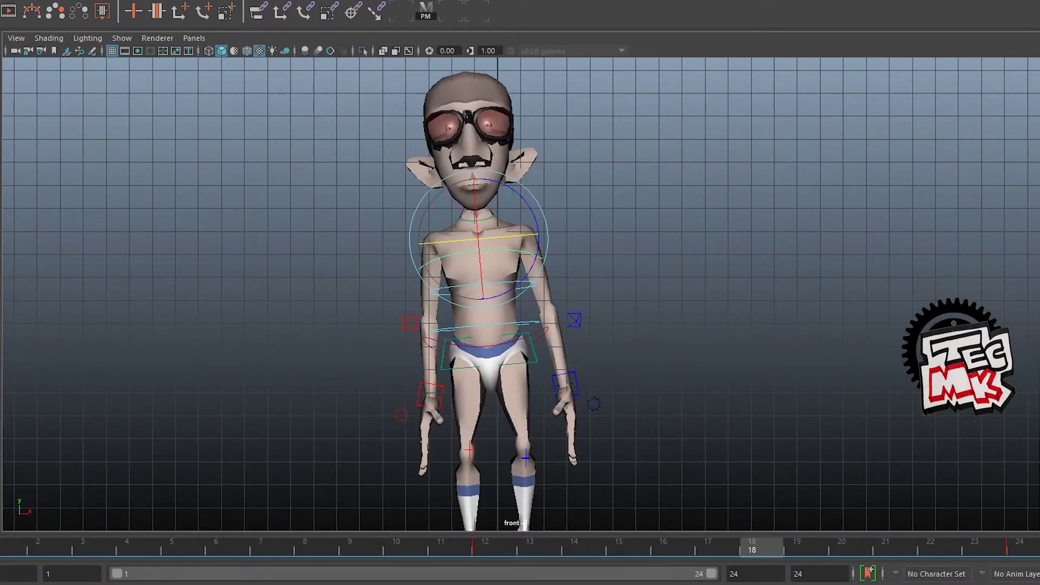
left_click_drag(6, 544, 259, 557)
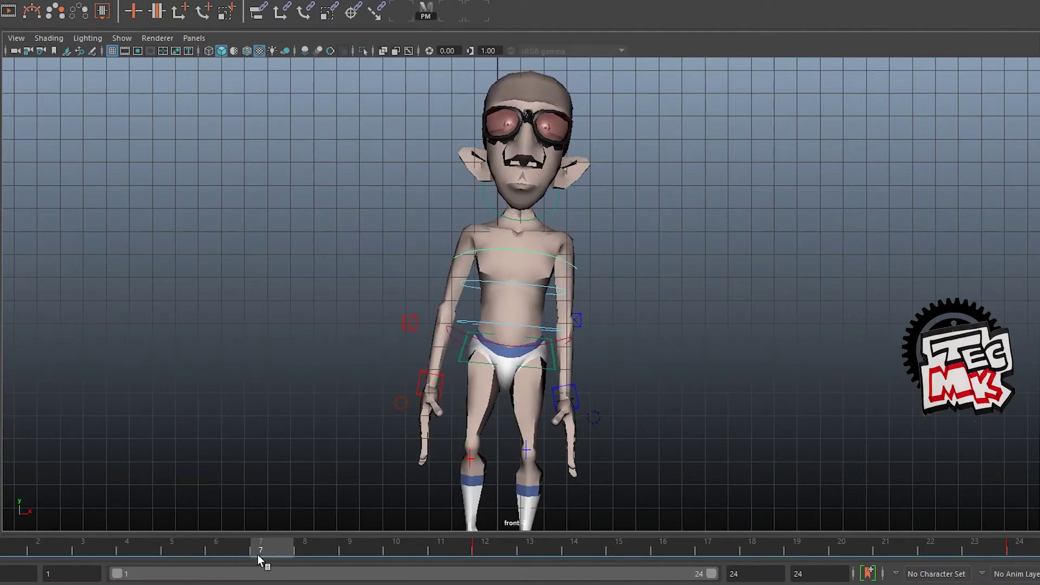
middle_click_drag(516, 452, 503, 433, "alt")
scroll(512, 401, "down", 2)
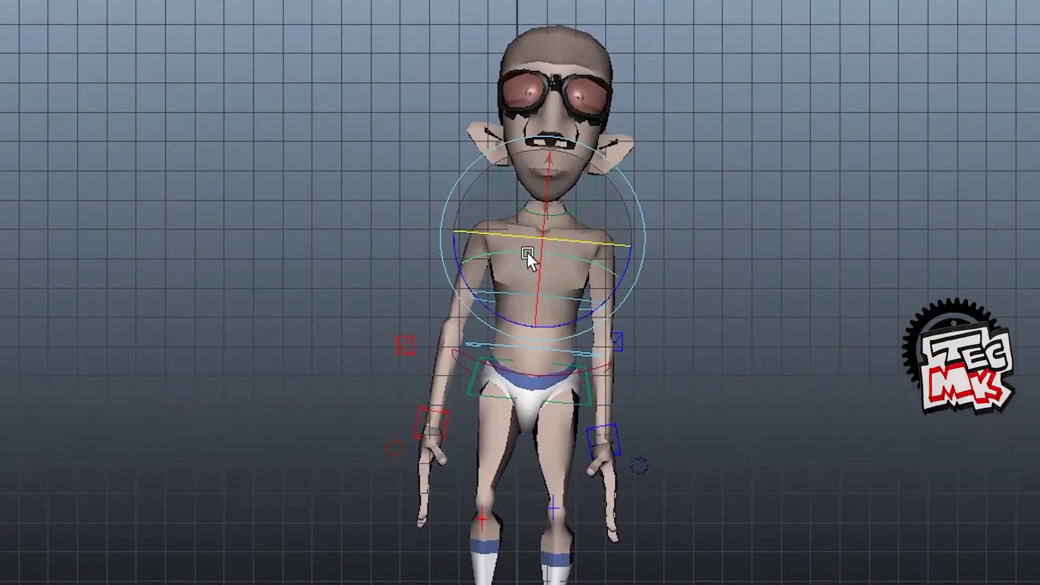
left_click(704, 203)
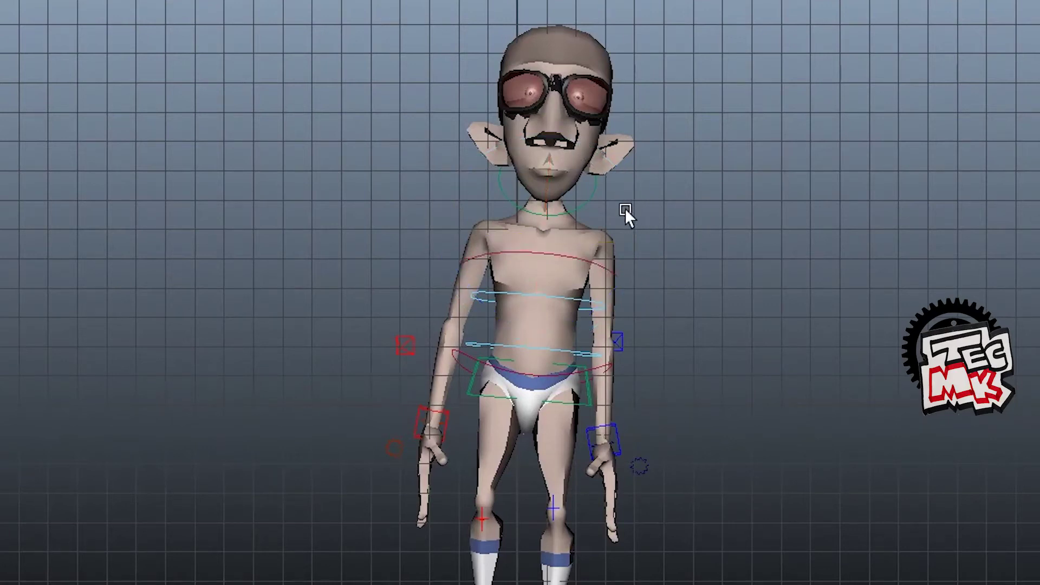
left_click(580, 259)
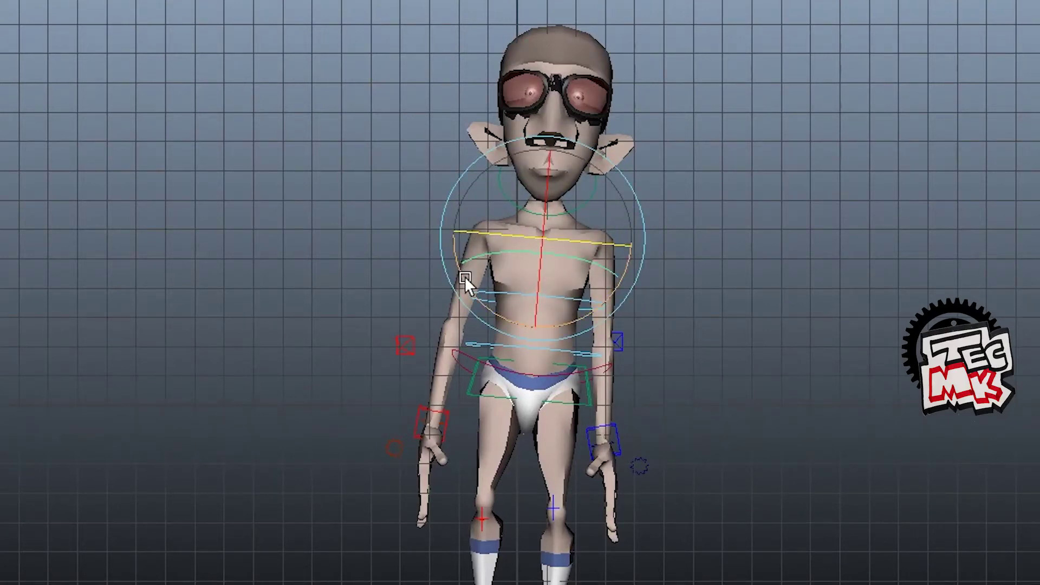
left_click_drag(464, 276, 479, 280)
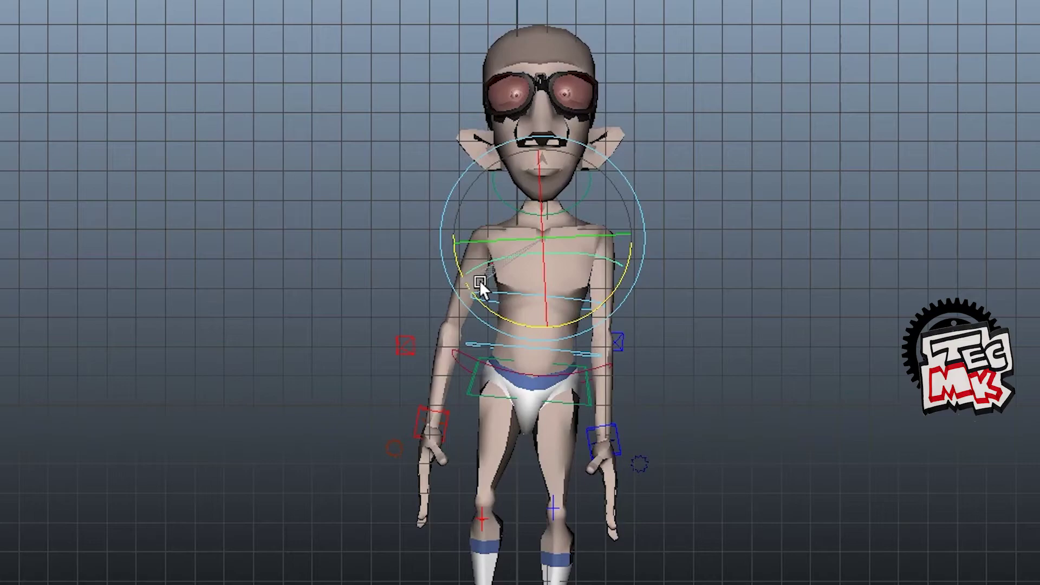
key("ctrl+z")
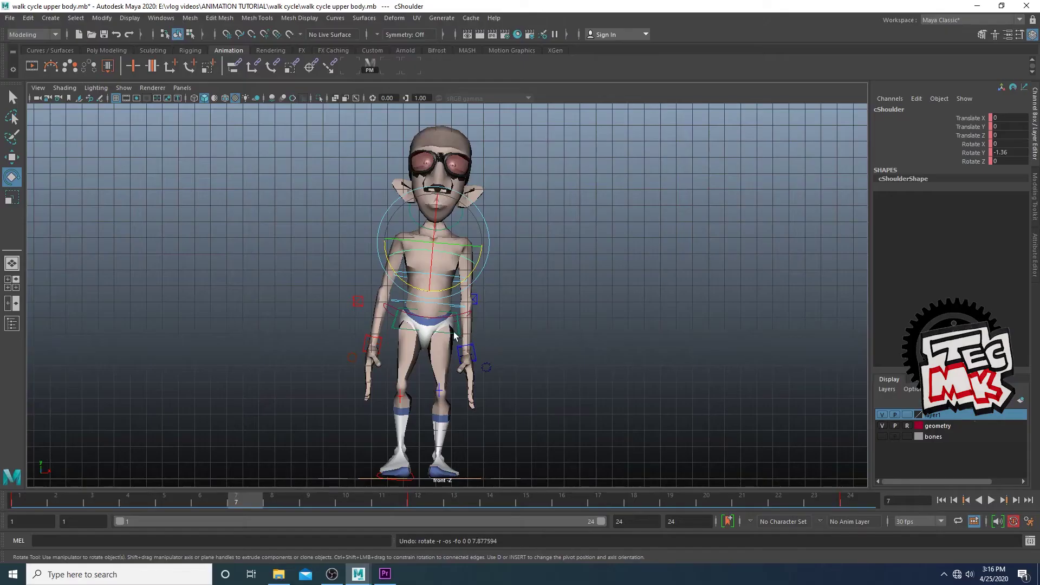
Compare the hip and shoulder controls' tilt at frame 7 and frame 19 from the front
left_click(455, 335)
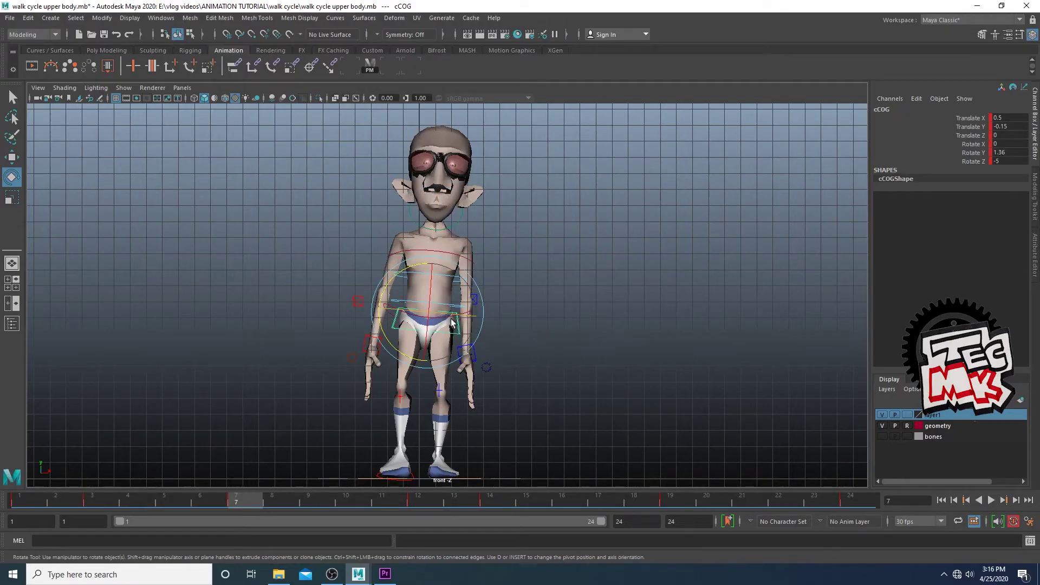
left_click(475, 255)
left_click(394, 329)
left_click(463, 256)
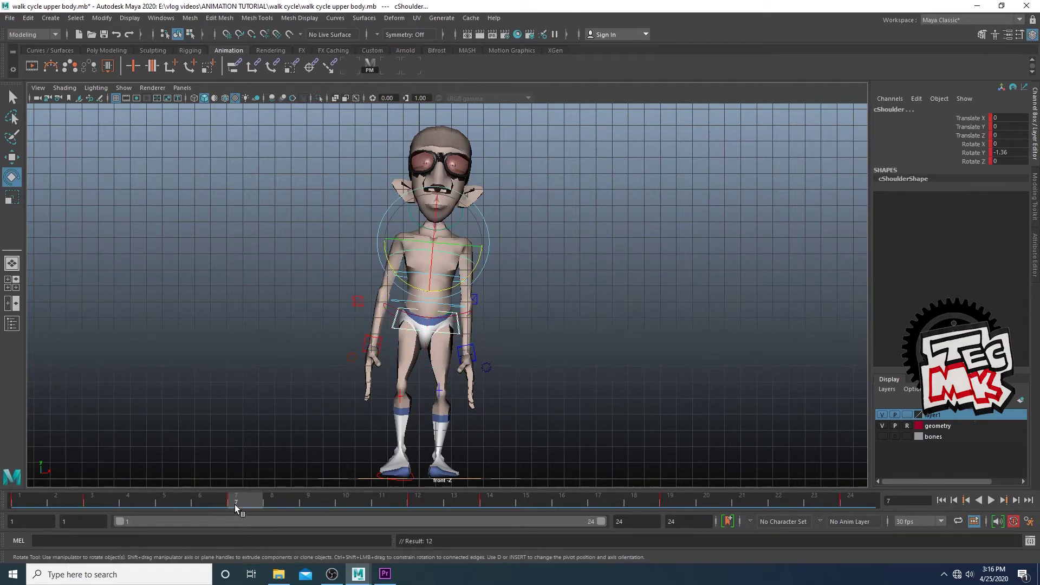
left_click_drag(235, 505, 662, 511)
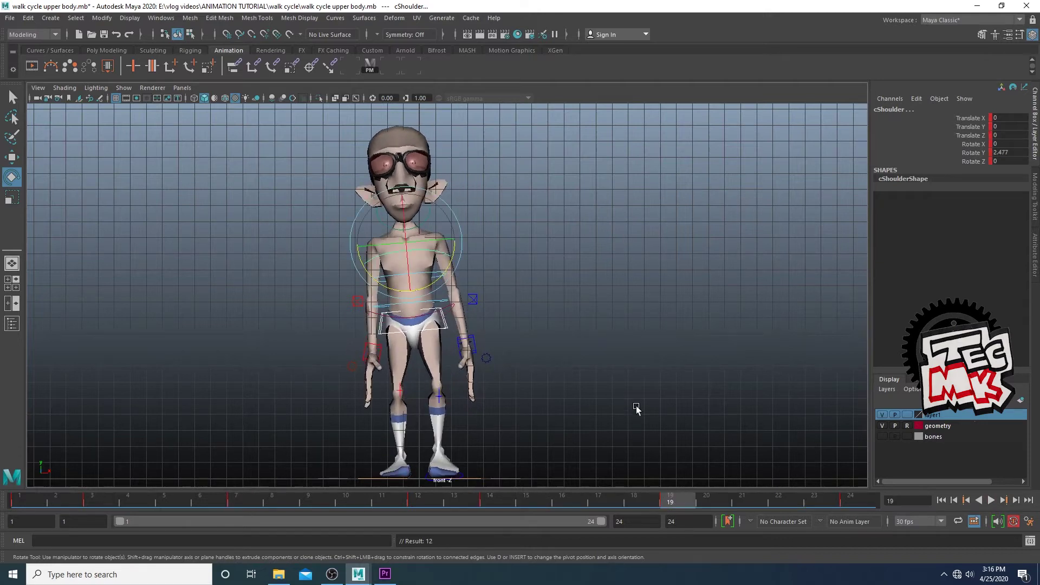
left_click_drag(162, 502, 236, 505)
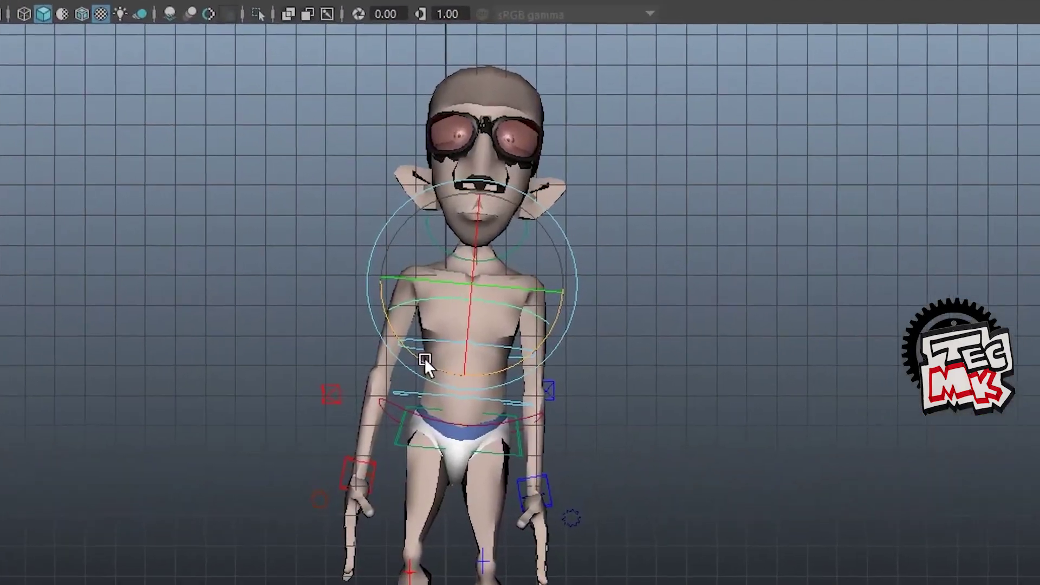
Tilt the shoulder control at frame 7 by setting its Rotate Z to 8
left_click_drag(425, 395, 441, 405)
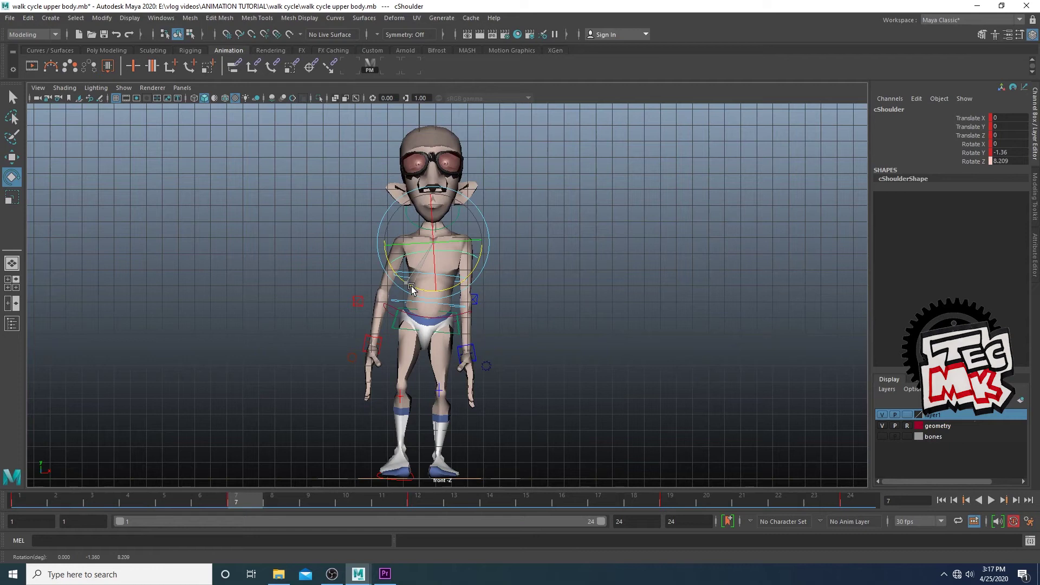
left_click_drag(411, 287, 411, 289)
left_click(1006, 161)
type("8")
key("Return")
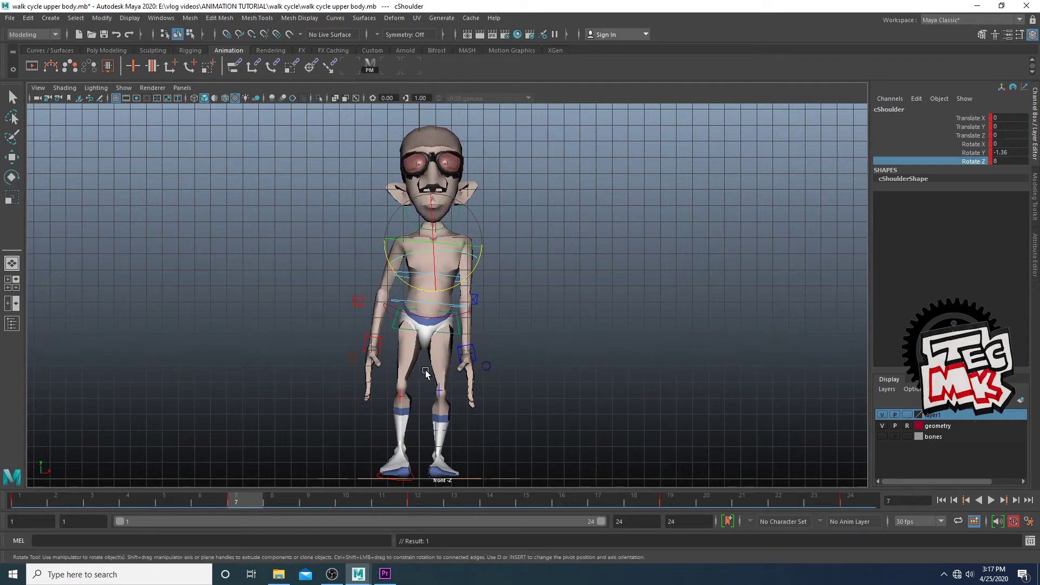
left_click(571, 287)
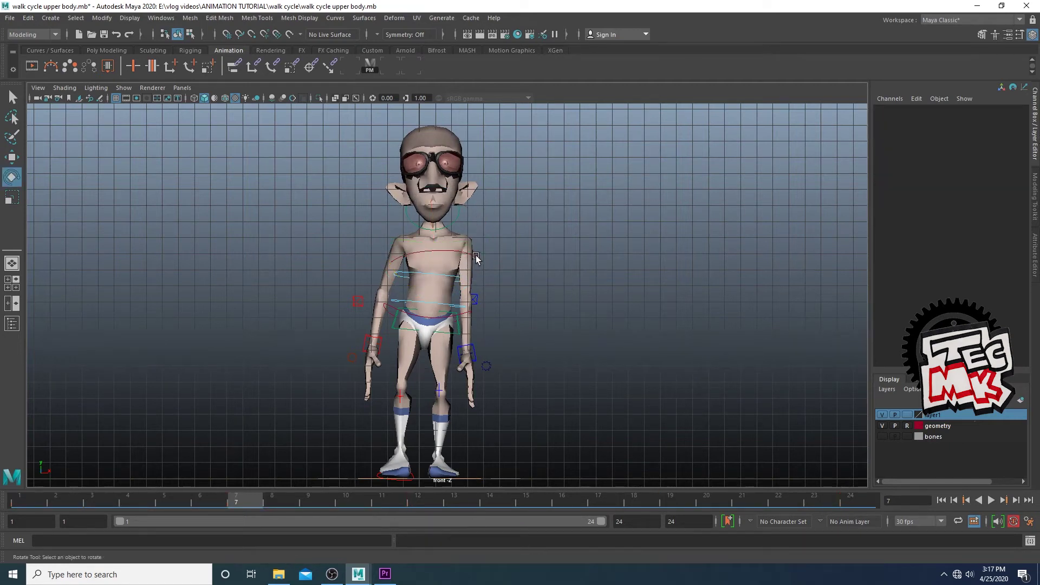
left_click(475, 256)
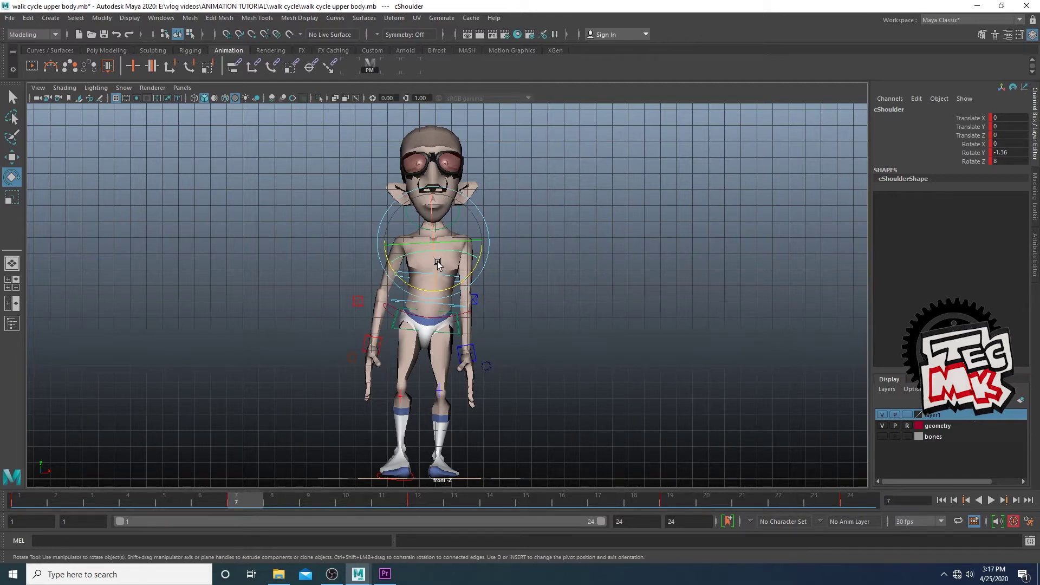
Tilt the shoulder control about Z in the opposite direction at frame 19 and play back the walk cycle
left_click(682, 502)
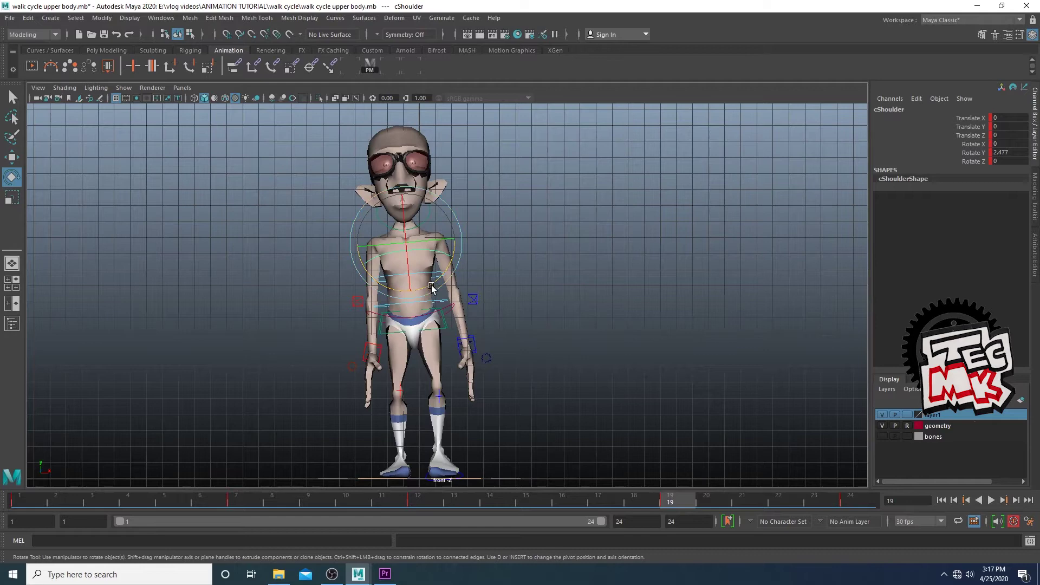
left_click_drag(432, 282, 428, 292)
key("Return")
key("alt+v")
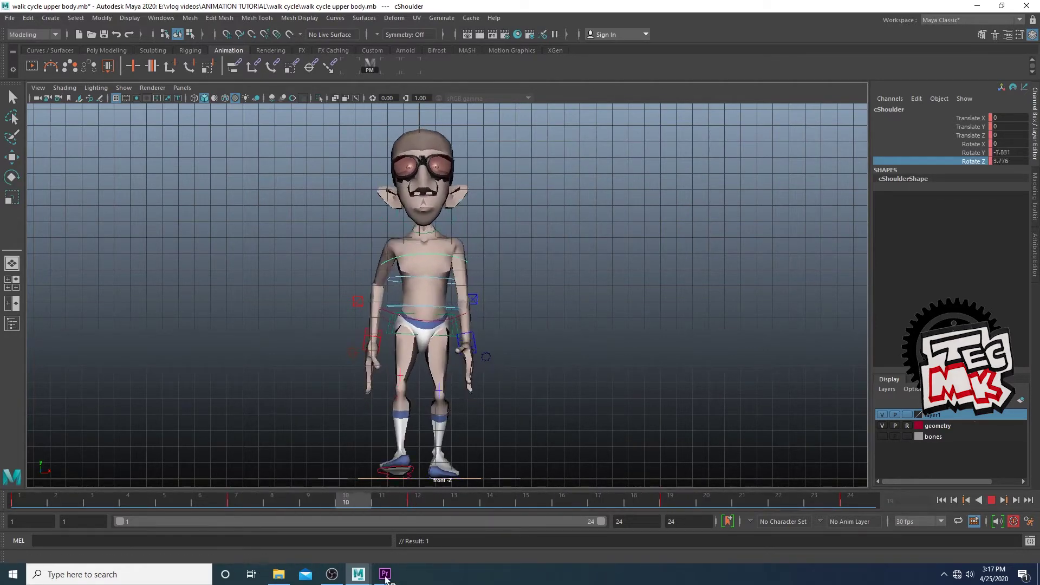
left_click(991, 501)
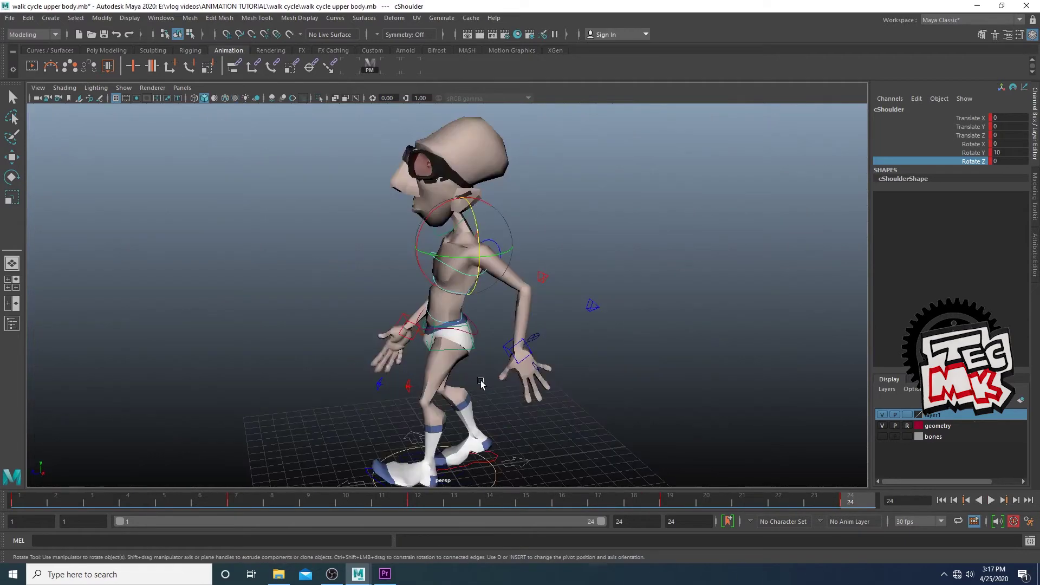
Raise the left wrist control at frame 7 to Translate X 0.16, Y -5.999 and Z 6.489, and check the arm from both sides
left_click_drag(471, 372, 479, 374, "alt")
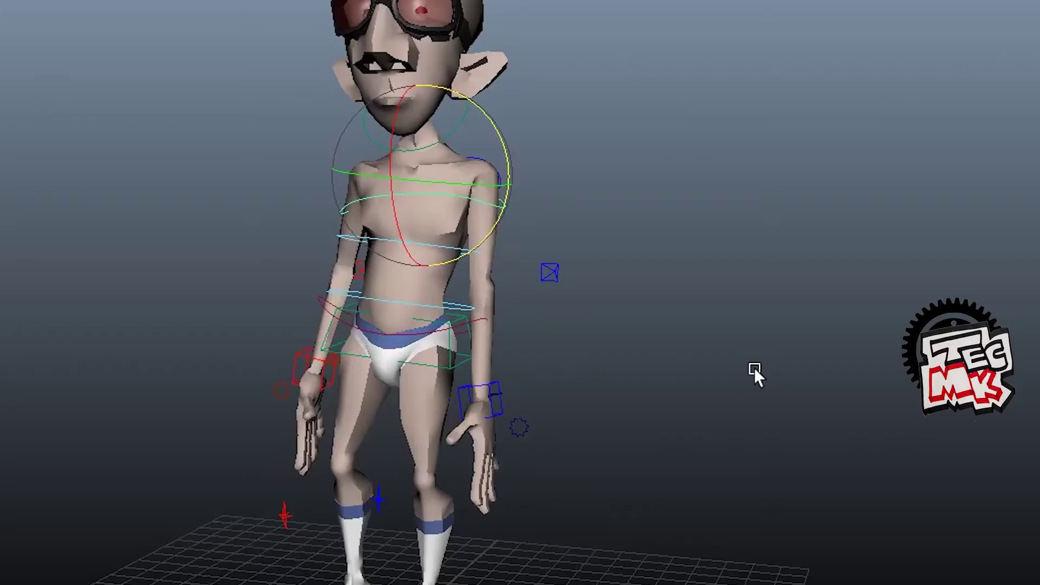
left_click_drag(754, 368, 778, 372, "alt")
left_click_drag(688, 408, 508, 405, "alt")
left_click(511, 408)
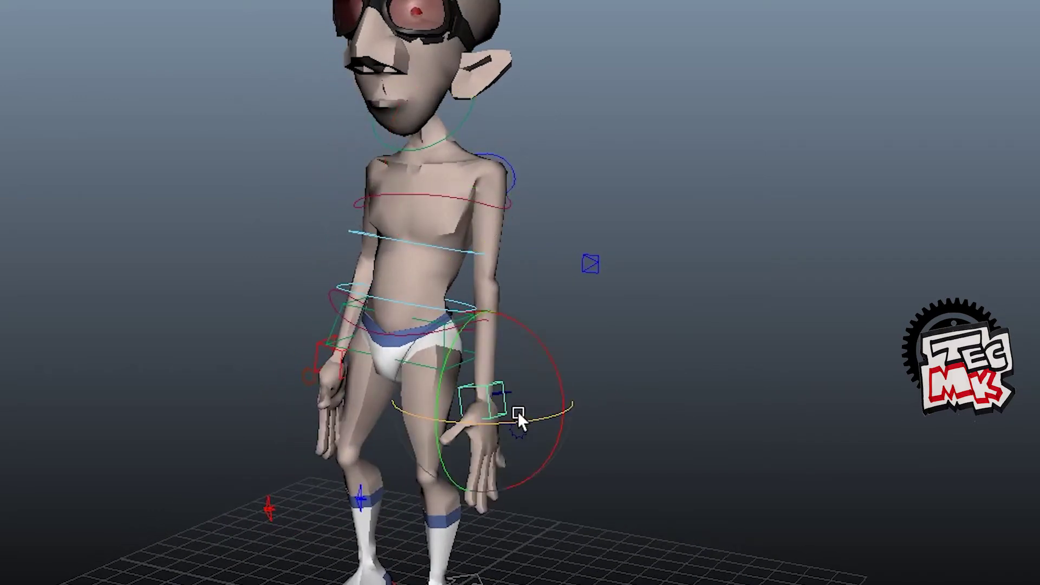
key("w")
mouse_move(485, 312)
left_mouse_down()
mouse_move(485, 295)
mouse_move(477, 310)
left_mouse_up()
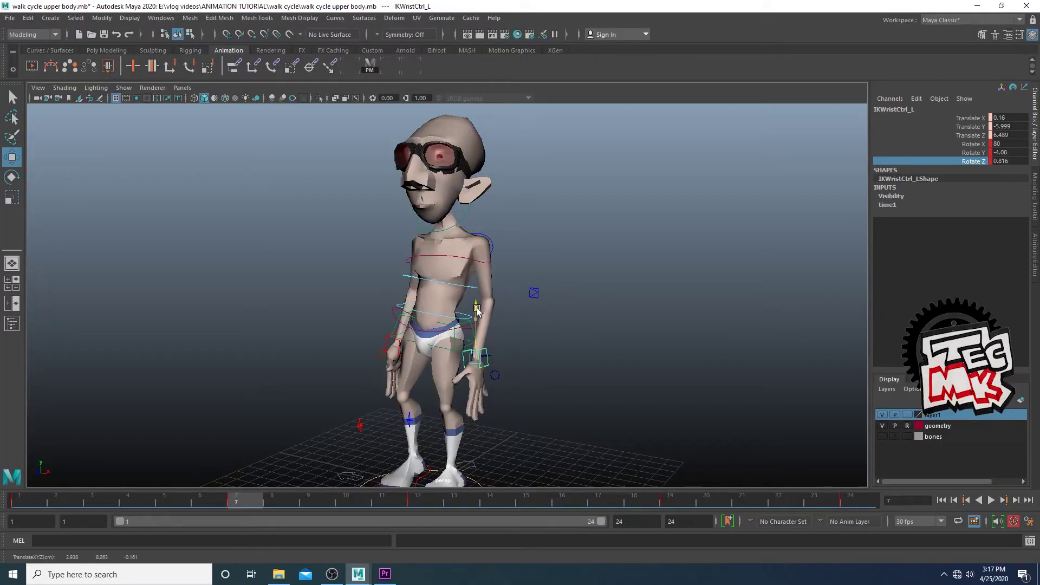
left_click_drag(477, 347, 650, 343, "alt")
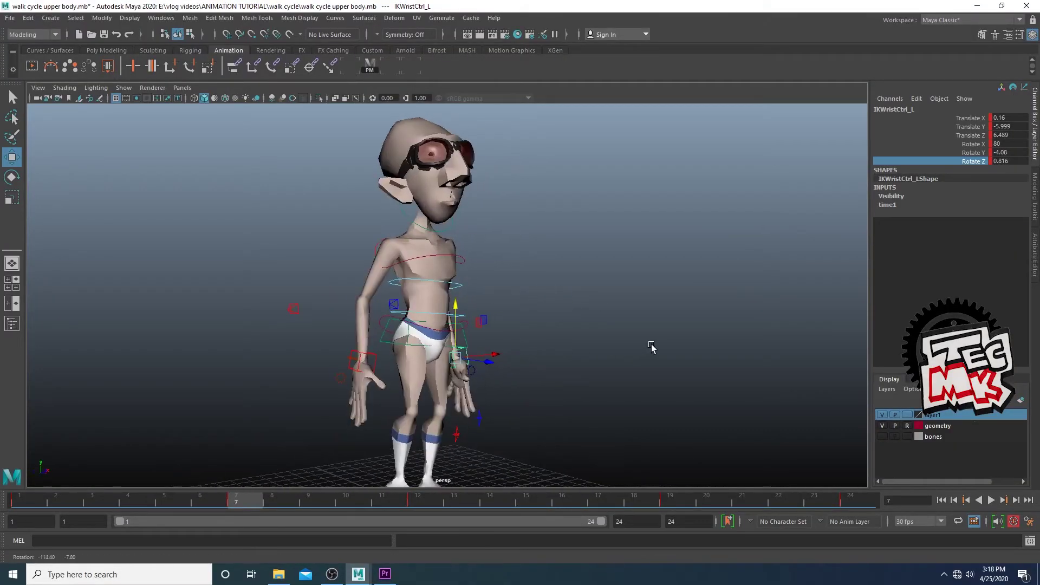
left_click_drag(325, 343, 403, 342, "alt")
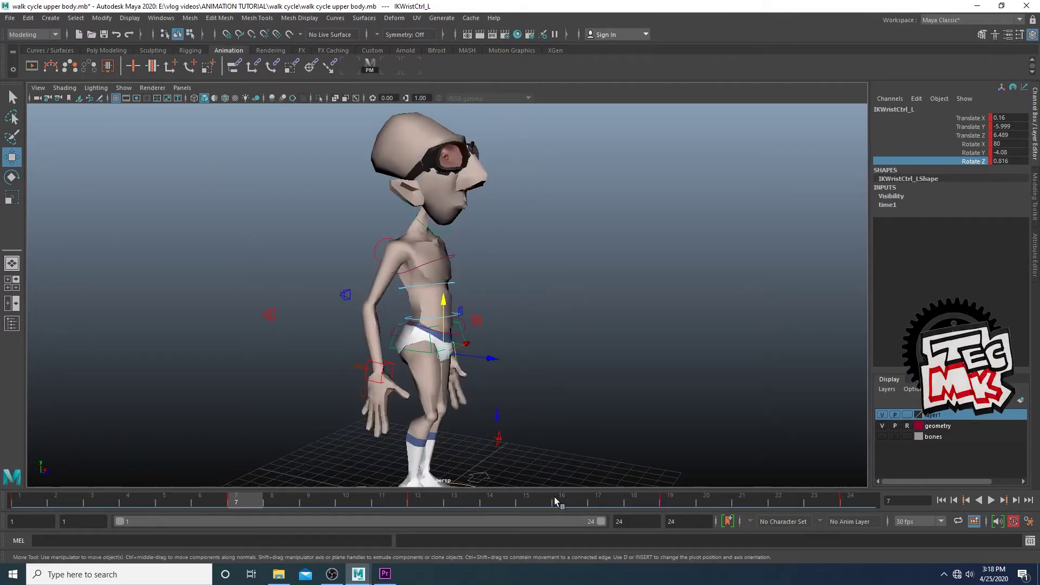
Delete both clavicle controls' in-between keys around frames 7 and 19, keeping those at frames 1, 12 and 24
left_click(422, 499)
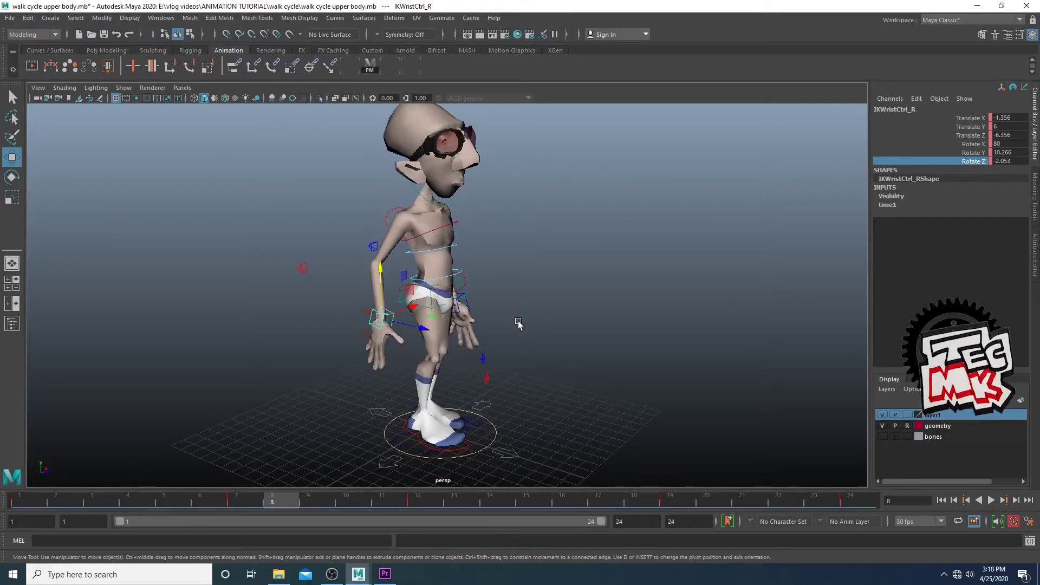
left_click_drag(518, 323, 565, 345, "alt")
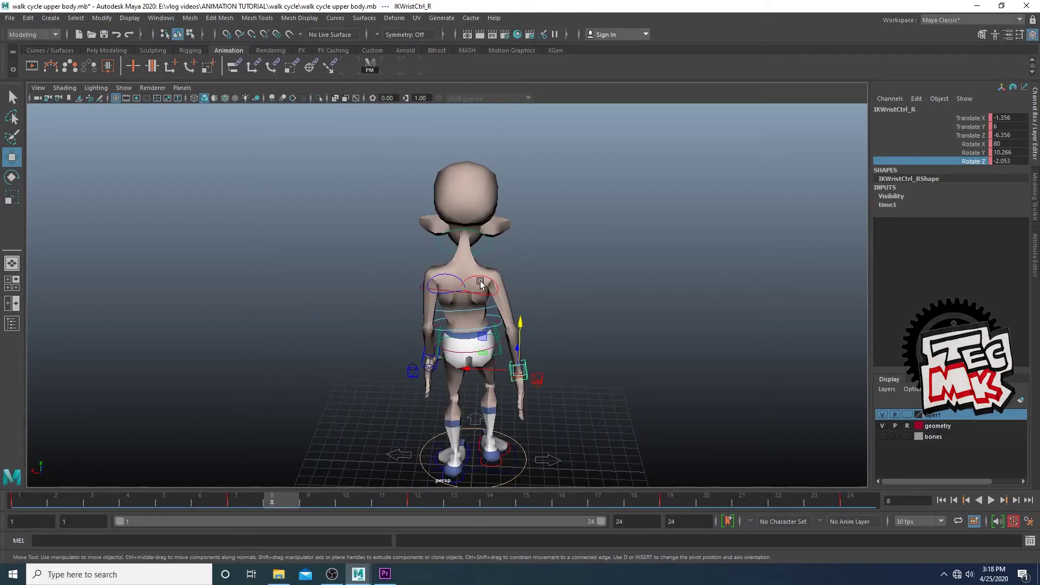
left_click(443, 275)
left_click(485, 286, "shift")
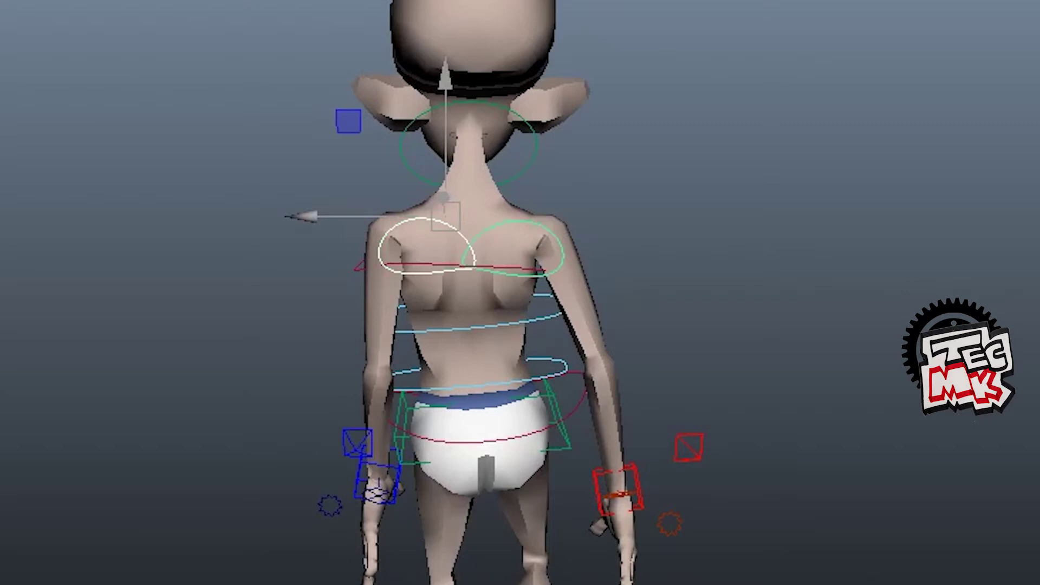
key("period")
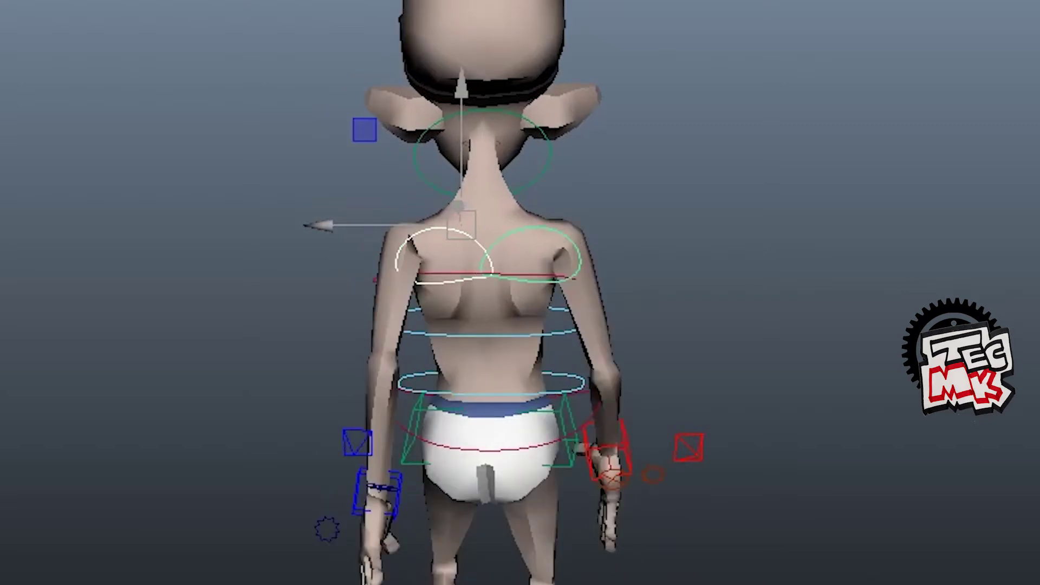
left_click_drag(130, 500, 235, 501)
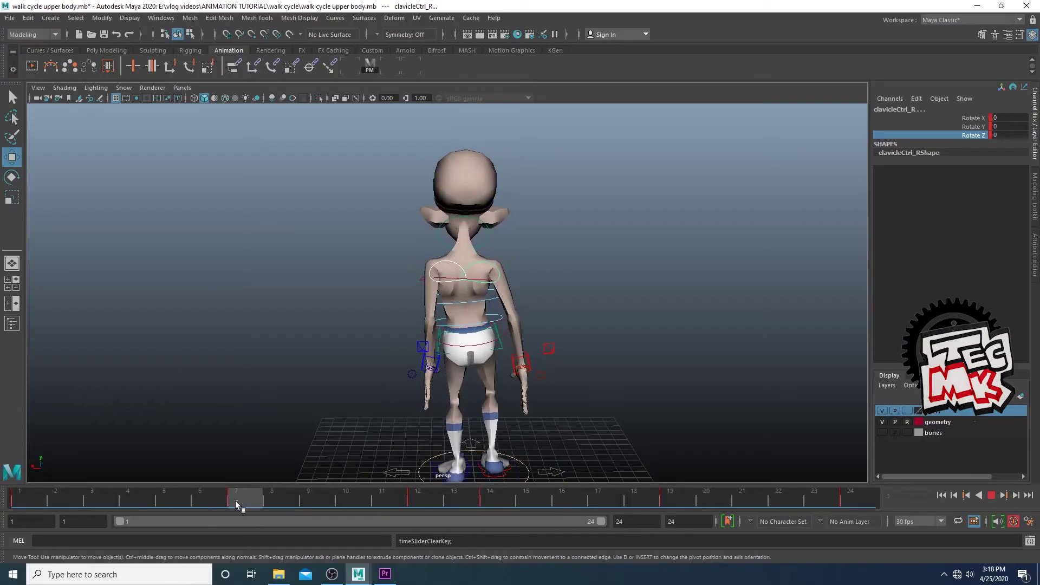
left_click_drag(455, 379, 401, 366, "alt")
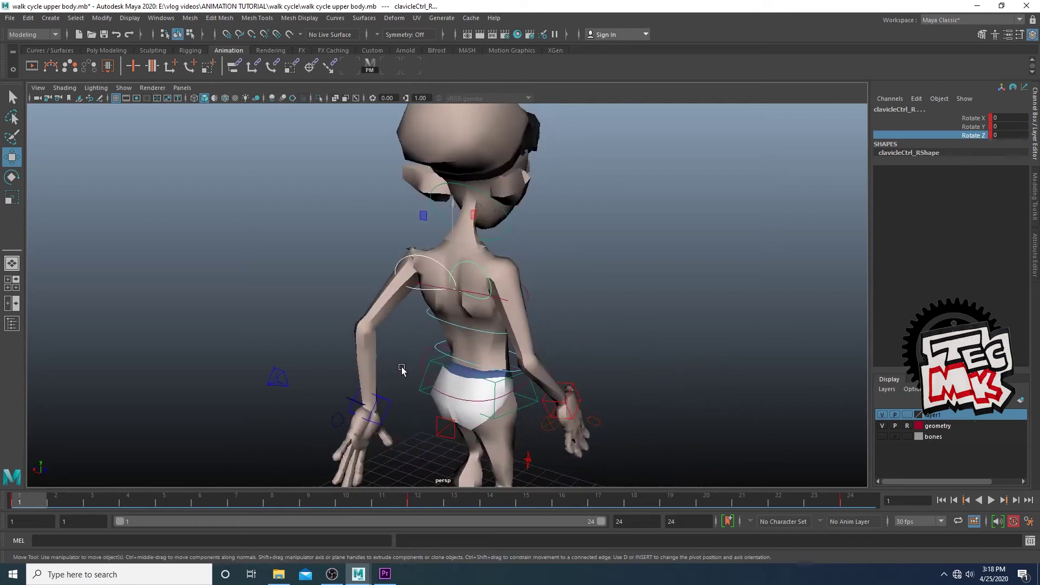
Set the left clavicle control's Rotate Z to -20 at frame 1
left_click(331, 287)
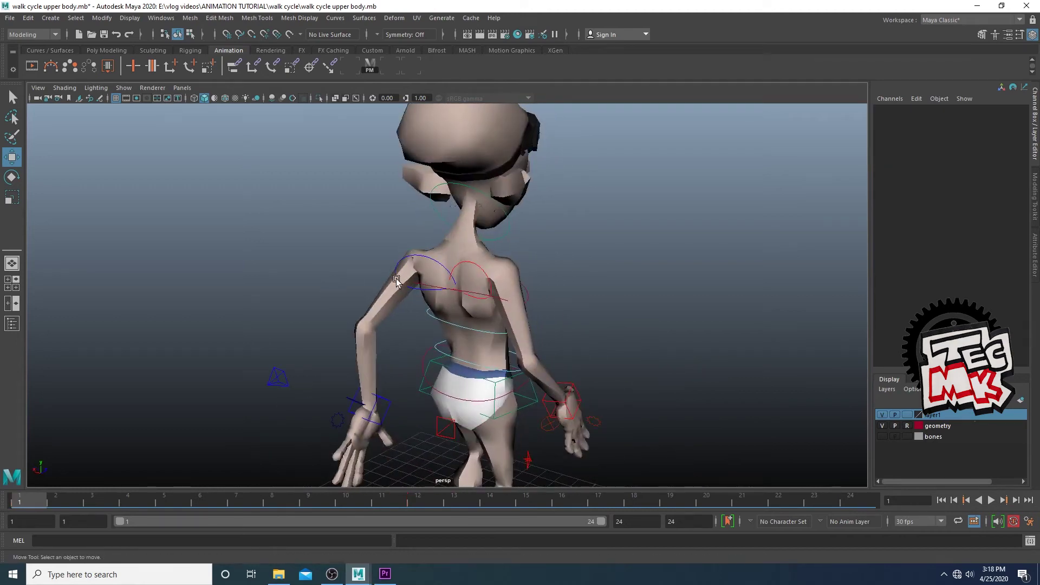
left_click(423, 261)
key("e")
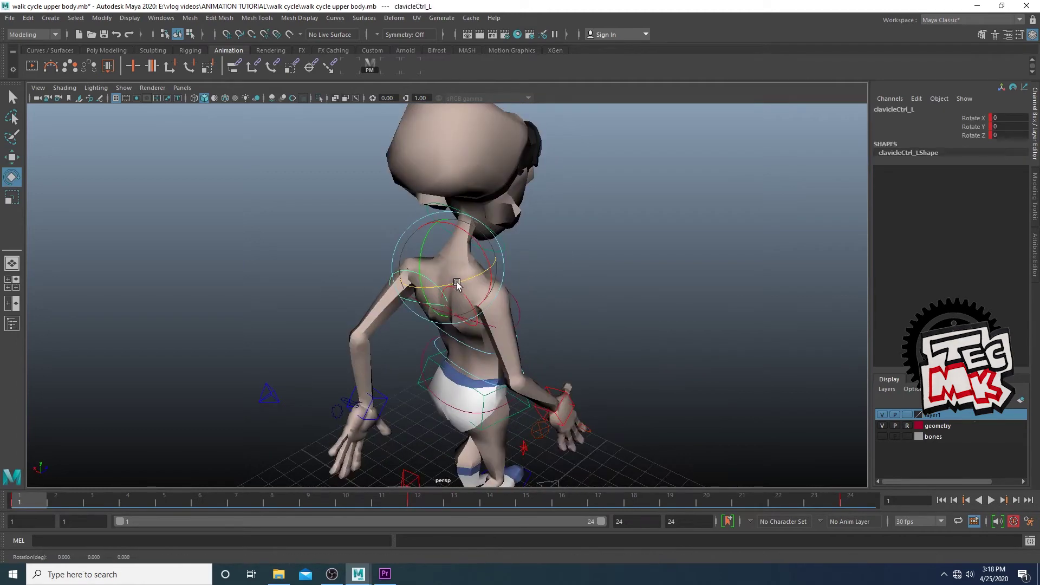
left_click_drag(457, 282, 476, 292)
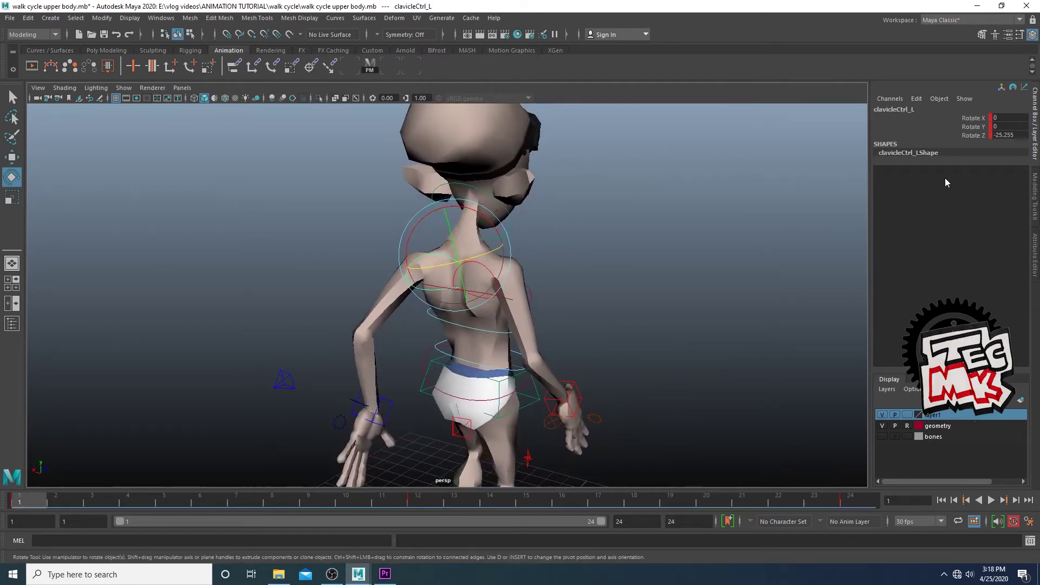
left_click(1009, 134)
type("-20")
key("Return")
Set the right clavicle control's Rotate Z to 20 at frame 1 and add the left clavicle control to the selection
left_click_drag(694, 274, 641, 274, "alt")
left_click(647, 285)
left_click(451, 310)
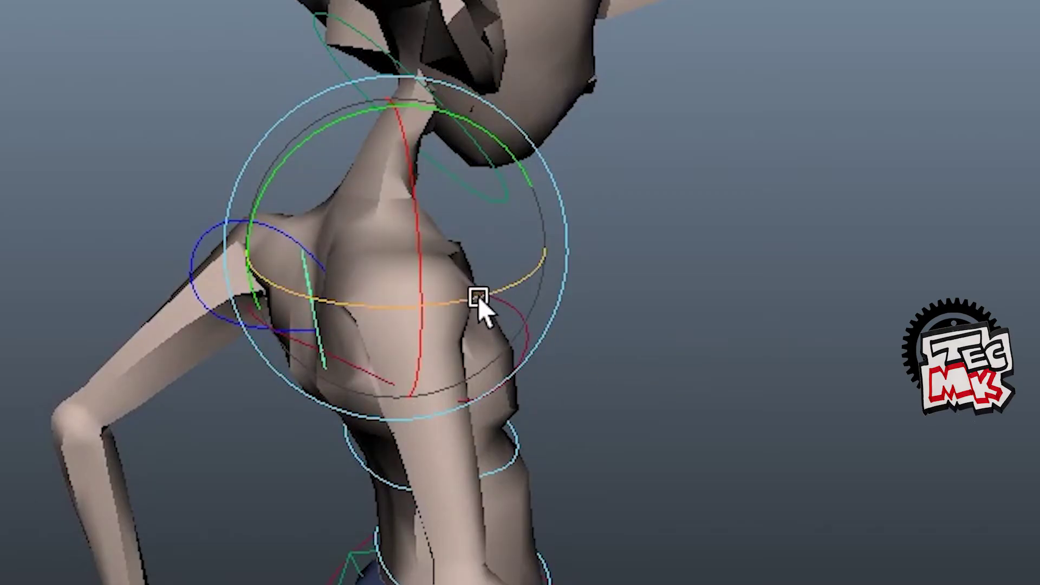
left_click_drag(478, 297, 521, 291)
left_click(1007, 118)
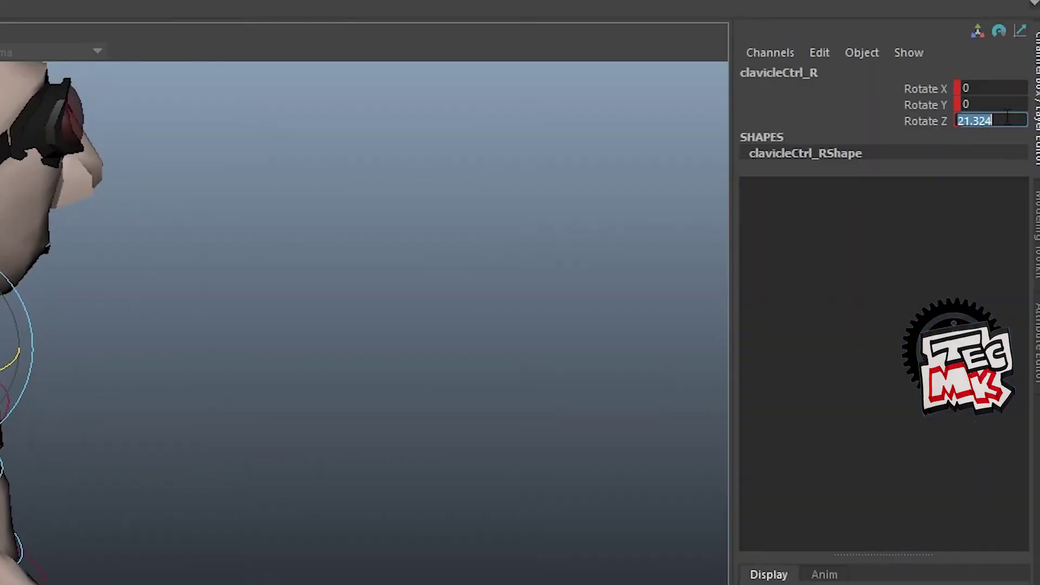
type("20")
key("Return")
left_click(396, 260, "shift")
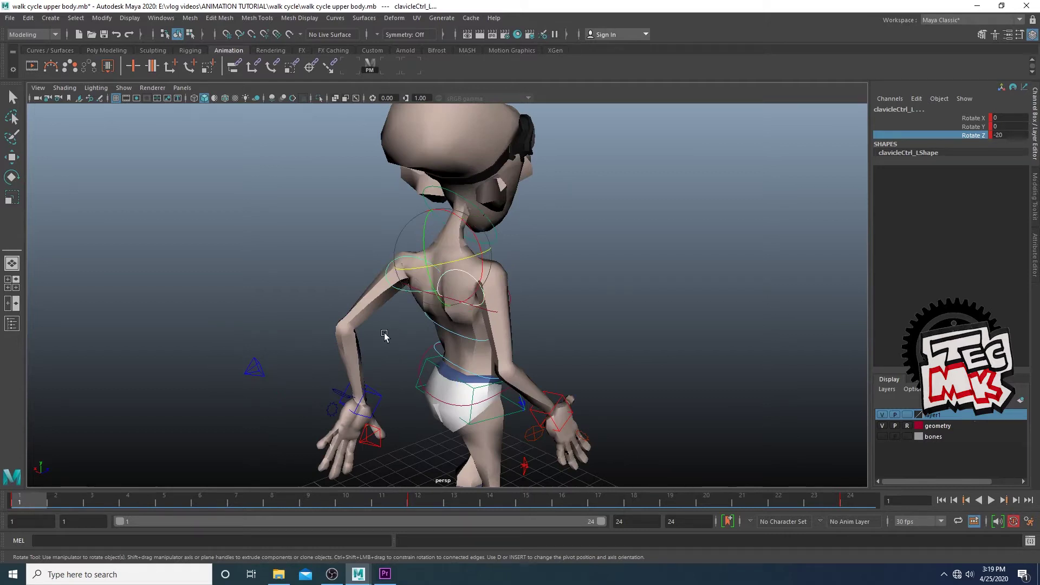
Play back the cycle briefly, and set the left clavicle control's Rotate Z to 20 at frame 12
key("alt+v")
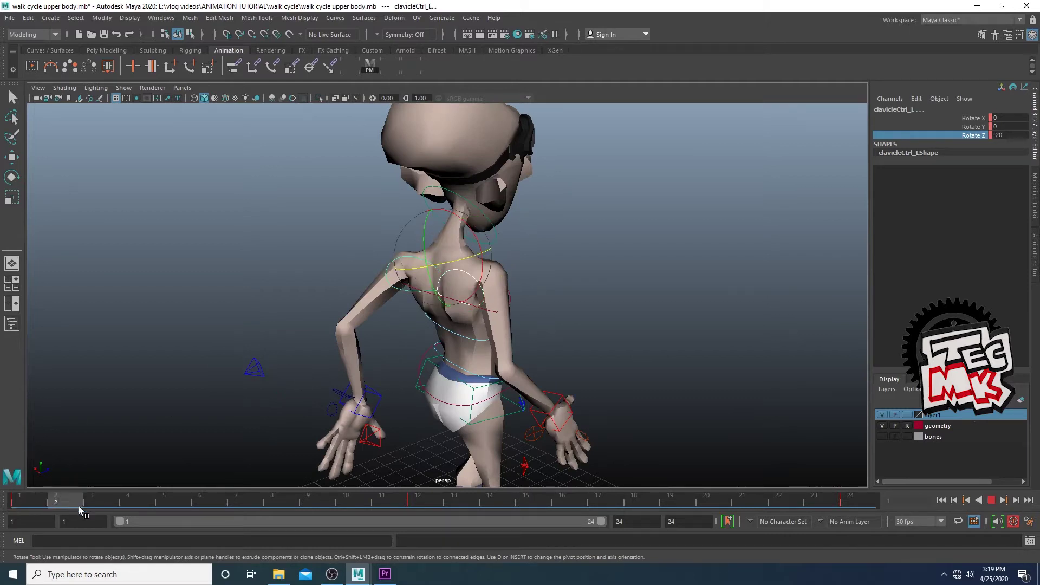
key("alt+v")
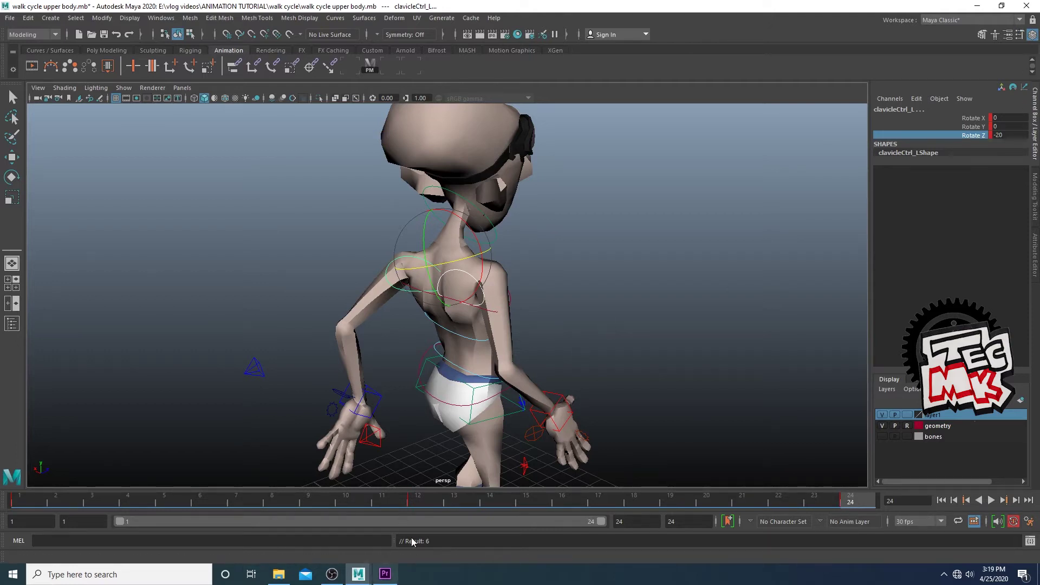
left_click(414, 503)
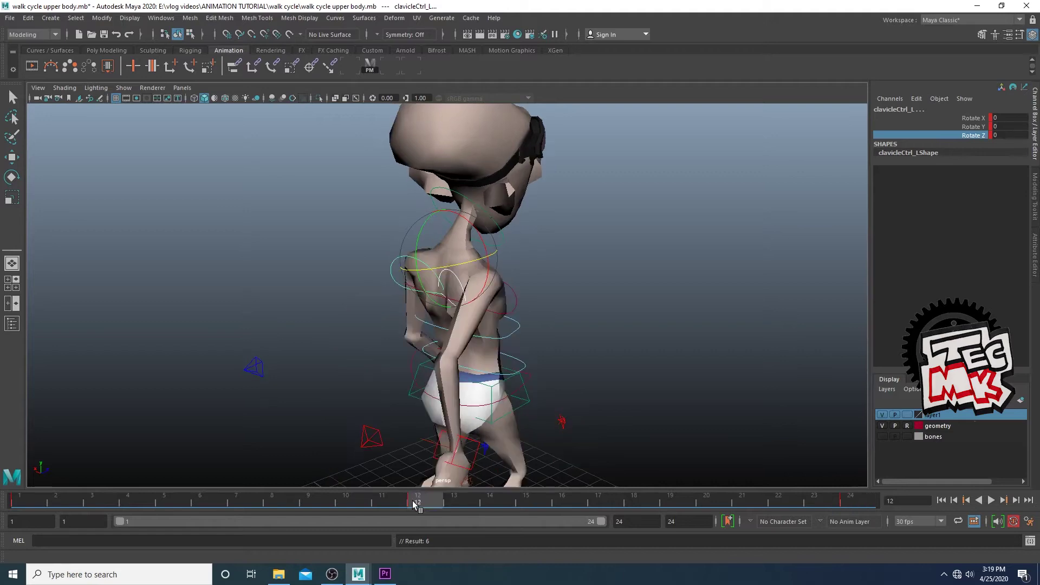
left_click_drag(444, 338, 502, 326, "alt")
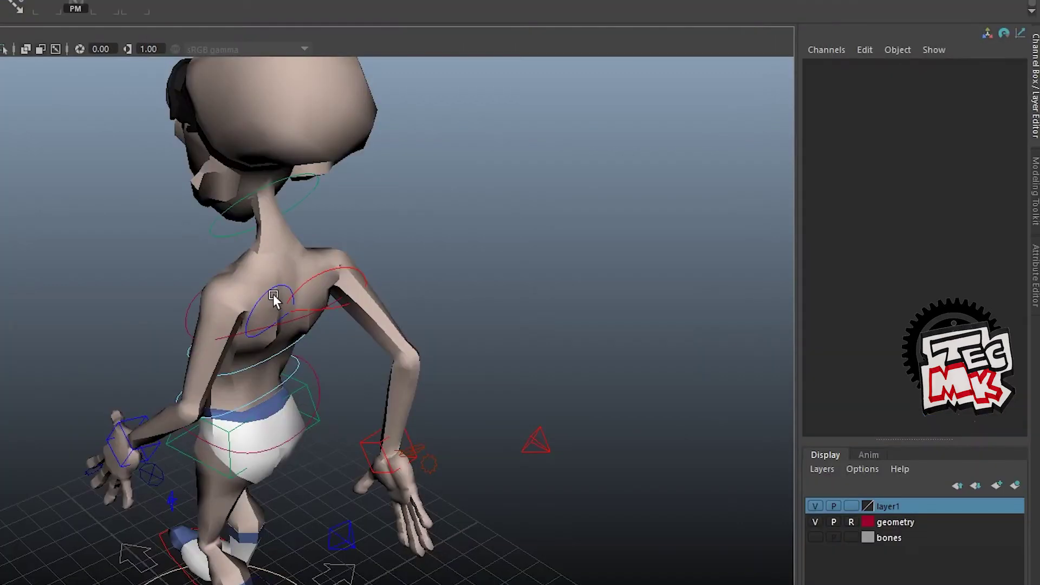
left_click(274, 300)
left_click_drag(290, 324, 227, 311)
left_click(1005, 101)
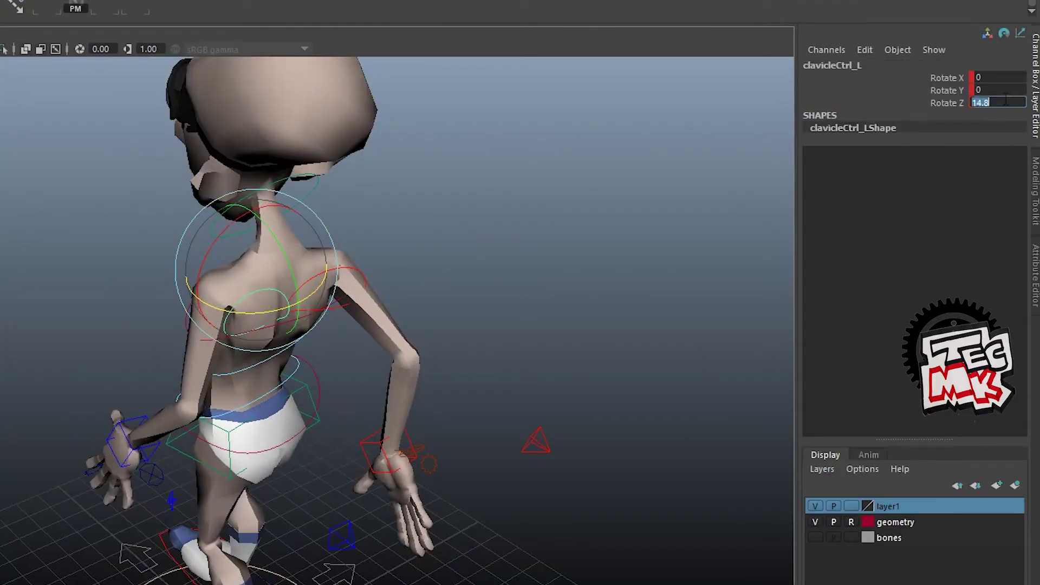
type("20")
key("Return")
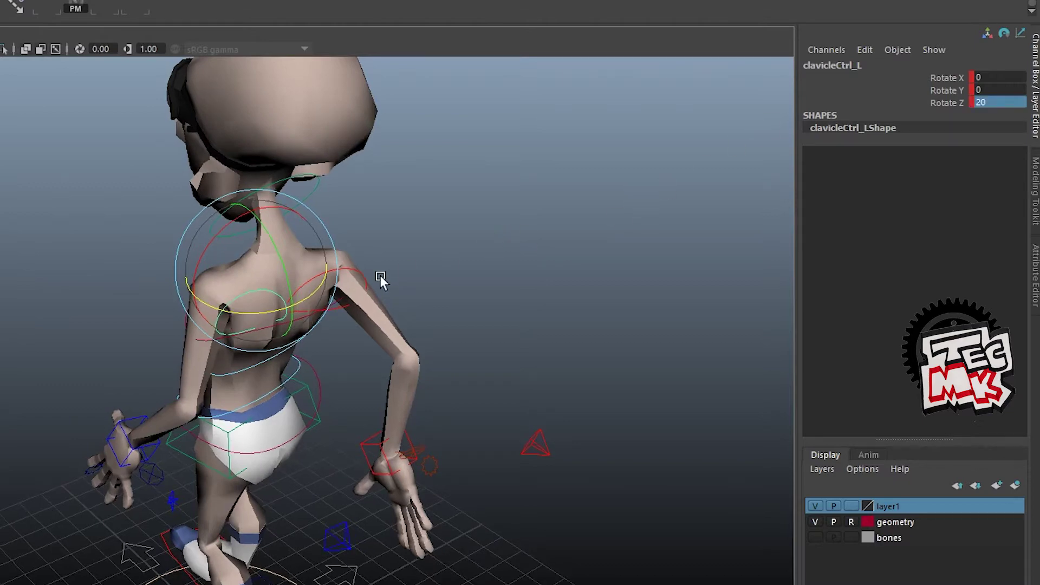
Set a negative Rotate Z on the right clavicle control at frame 12, mirroring the left clavicle's rotation
left_click(362, 275)
left_click_drag(290, 286, 282, 283)
left_click_drag(282, 283, 278, 281)
left_click(995, 102)
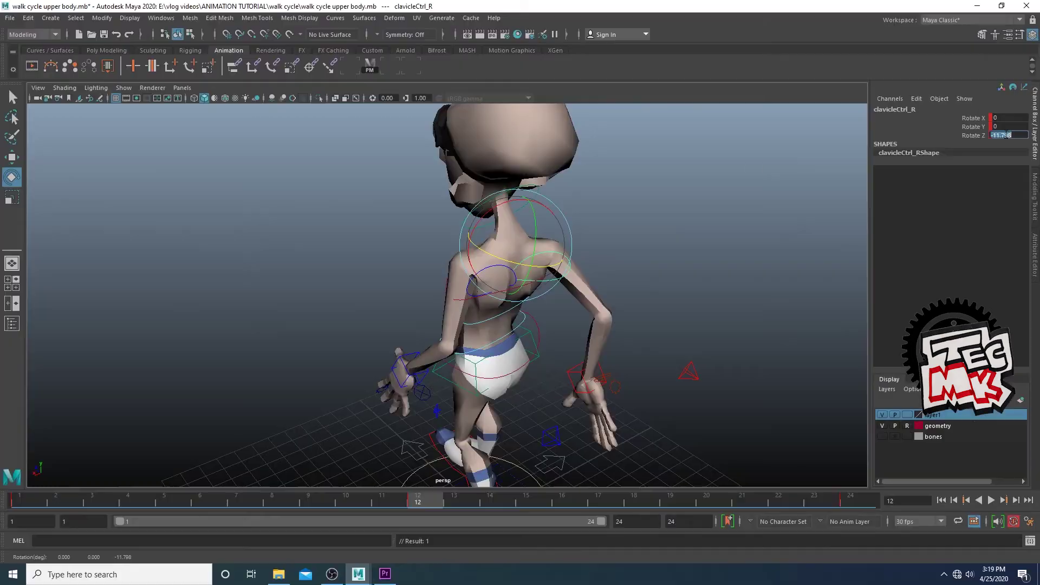
key("Return")
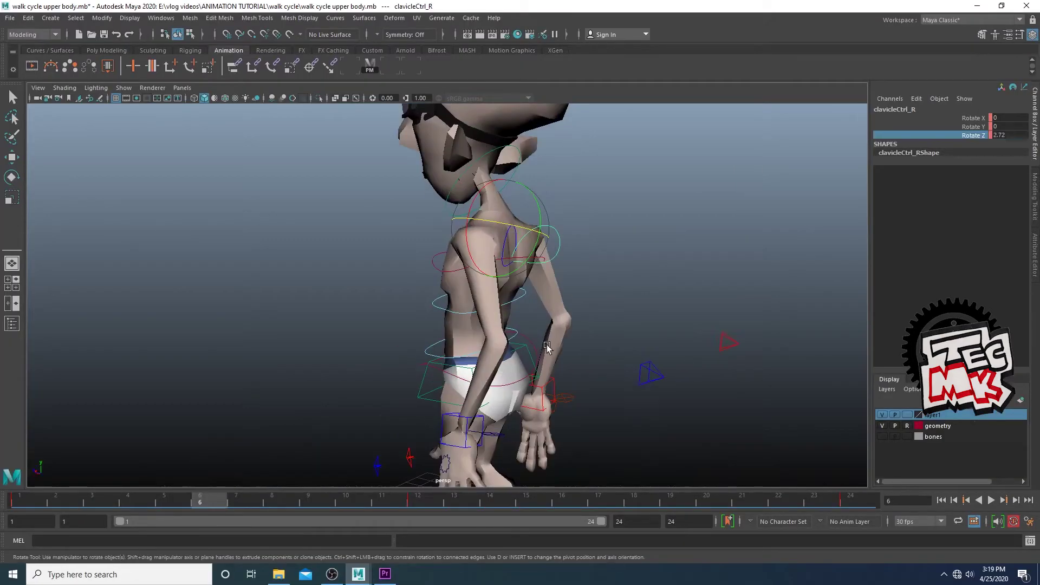
Examine the shoulders and upper arms from behind and from the side to judge the clavicle rotation
left_click_drag(545, 348, 508, 388, "alt")
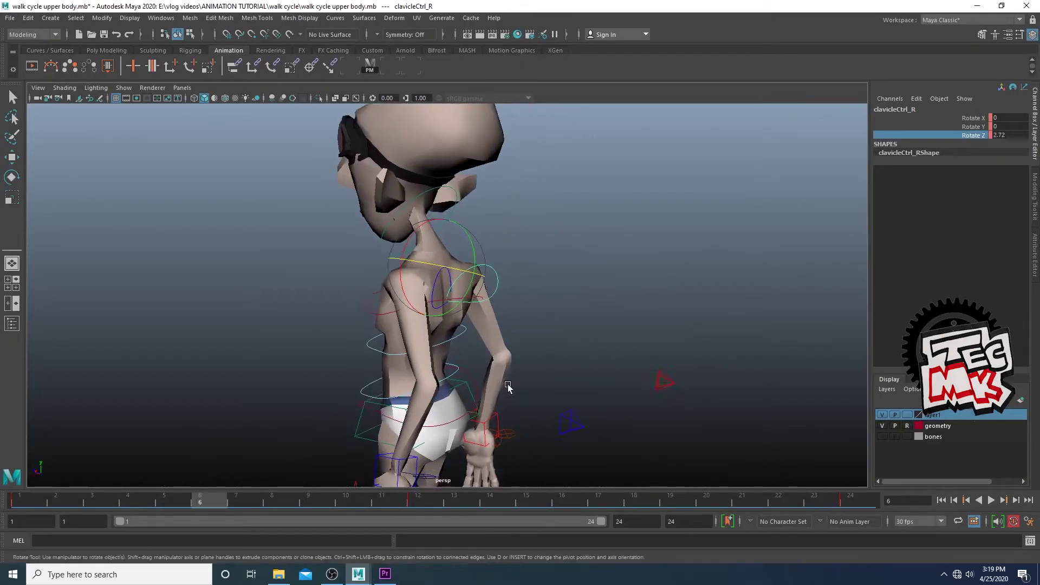
right_click_drag(509, 388, 590, 350, "alt")
middle_click_drag(590, 351, 788, 328, "alt")
mouse_move(788, 328)
left_mouse_down("alt")
mouse_move(623, 349)
mouse_move(663, 327)
mouse_move(780, 326)
left_mouse_up("alt")
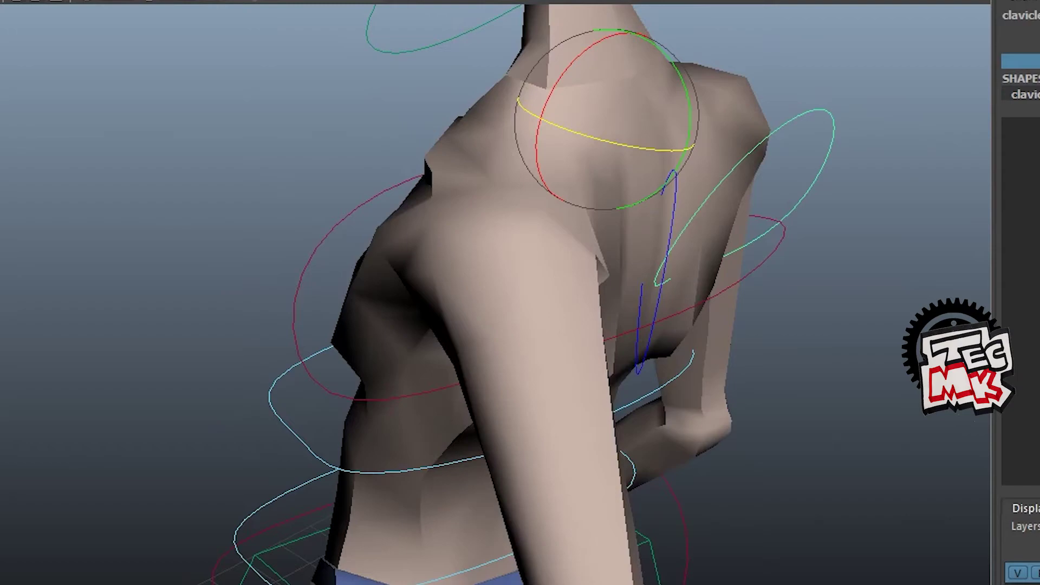
mouse_move(623, 379)
left_mouse_down("alt")
mouse_move(536, 376)
mouse_move(624, 388)
left_mouse_up("alt")
scroll(544, 398, "down", 4)
left_click_drag(422, 487, 494, 508, "alt")
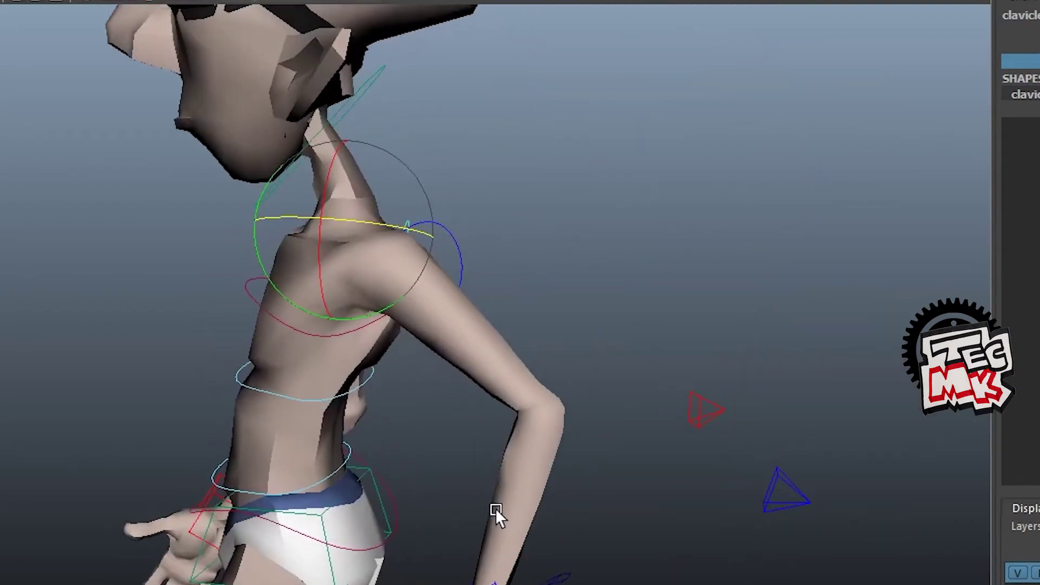
right_click_drag(495, 508, 365, 531, "alt")
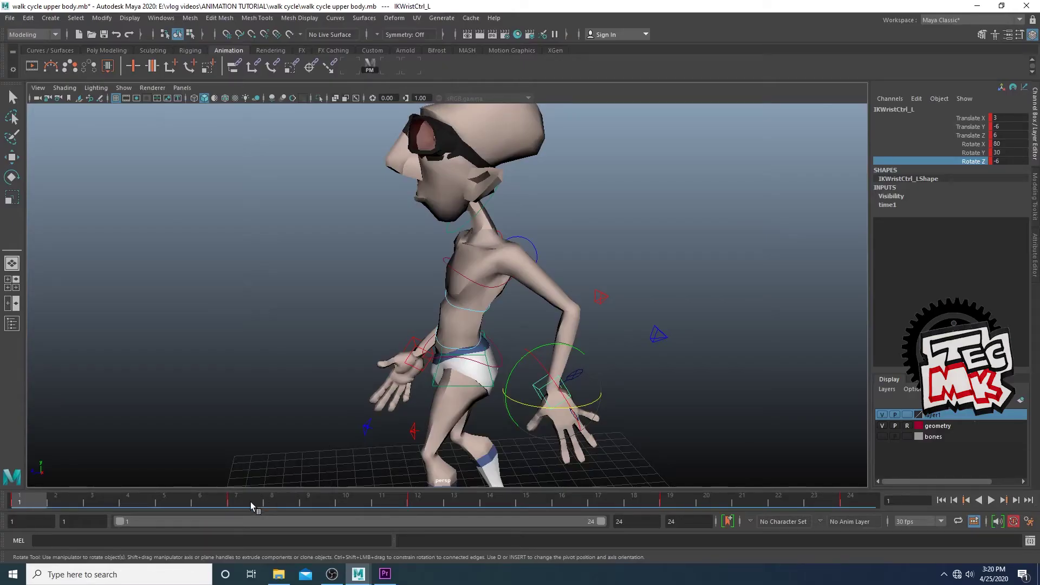
Select both wrist and both clavicle controls and key them at frames 7 and 19
left_click(234, 503)
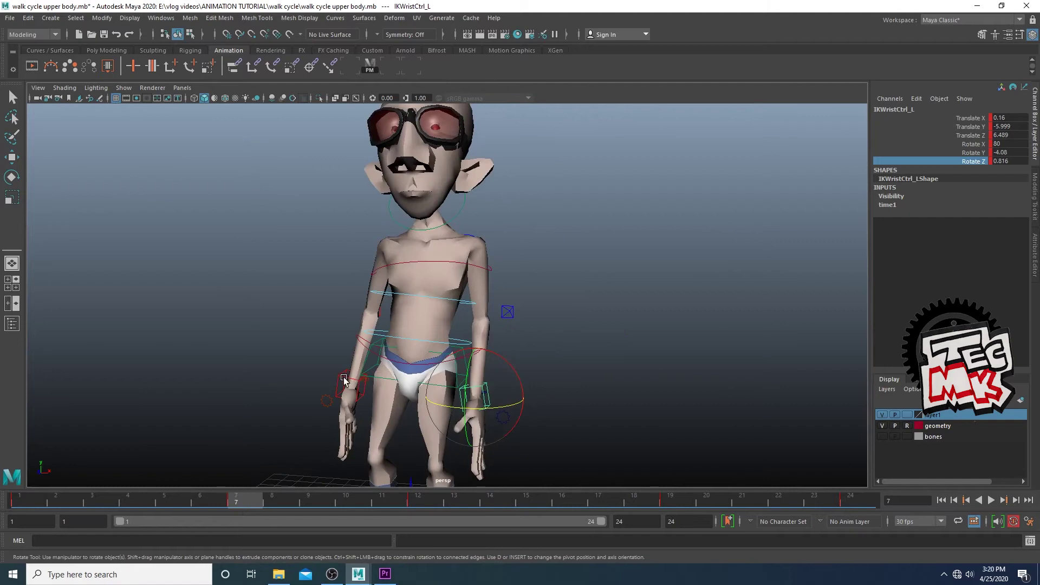
left_click(344, 377, "shift")
left_click_drag(495, 376, 441, 379, "alt")
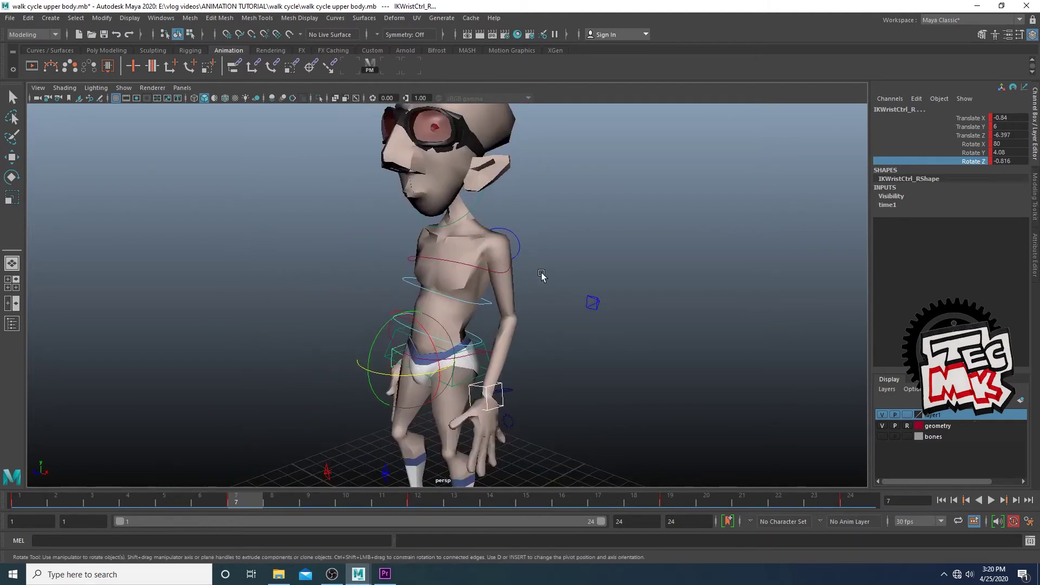
left_click_drag(547, 346, 544, 255, "alt")
left_click(545, 223)
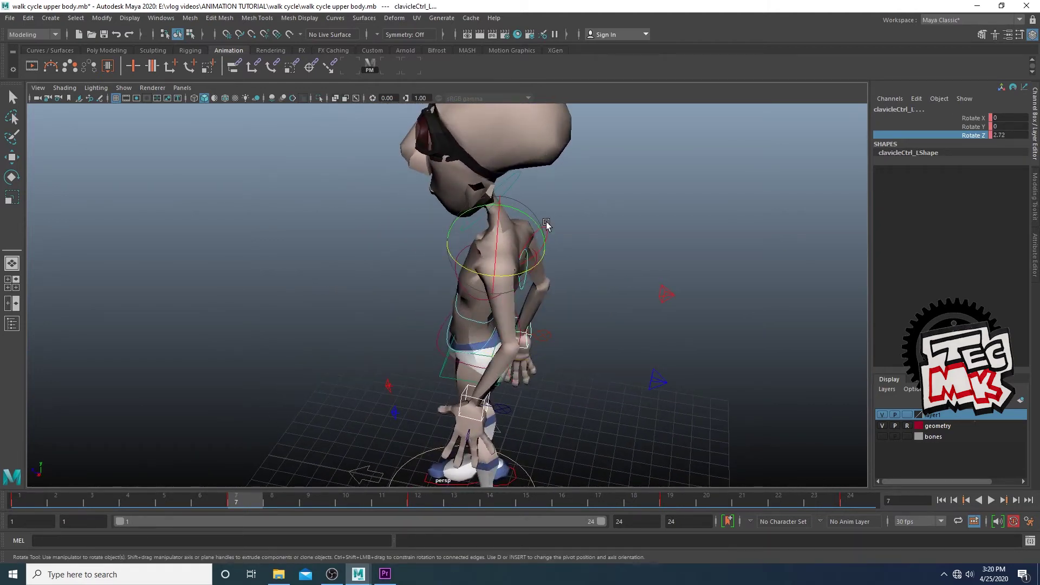
left_click_drag(636, 240, 606, 230, "alt")
left_click(564, 249, "shift")
mouse_move(230, 506)
left_mouse_down()
mouse_move(188, 508)
mouse_move(242, 509)
left_mouse_up()
left_click(667, 504)
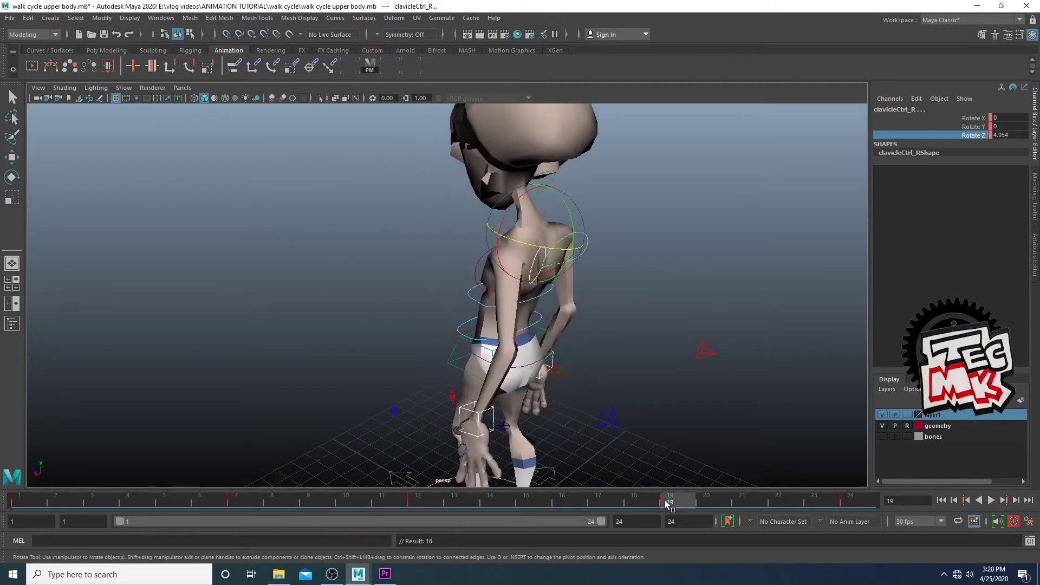
left_click(644, 371)
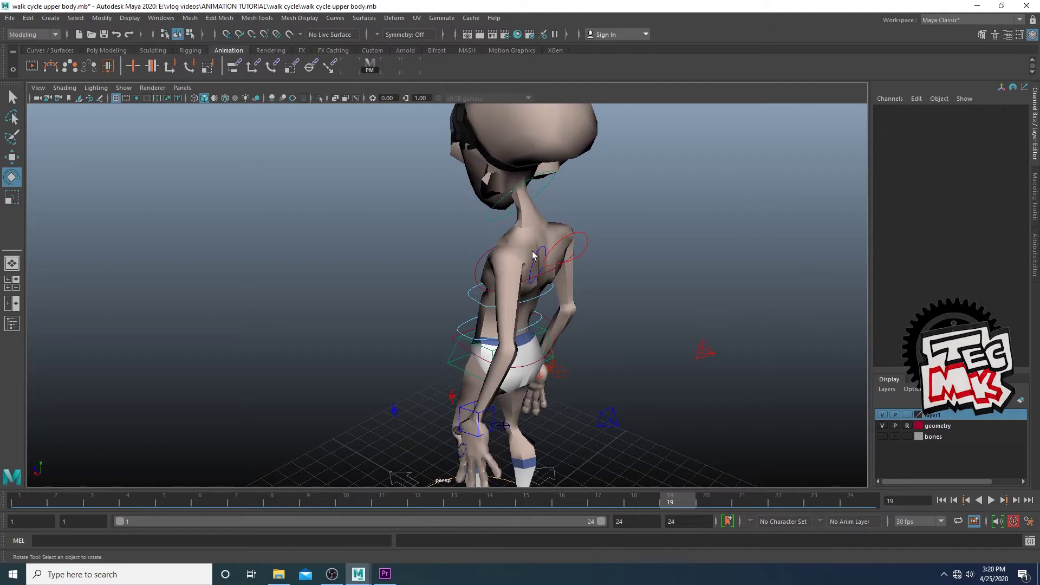
Set the left clavicle control's Rotate X to 20 and Rotate Y to 0 at frame 7
left_click(250, 502)
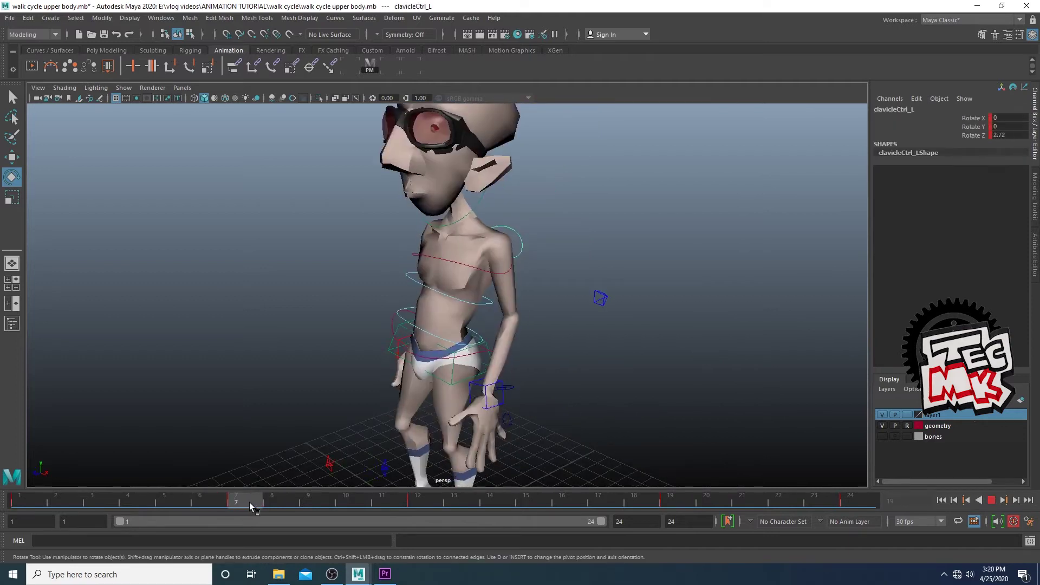
middle_click_drag(494, 428, 458, 383, "alt")
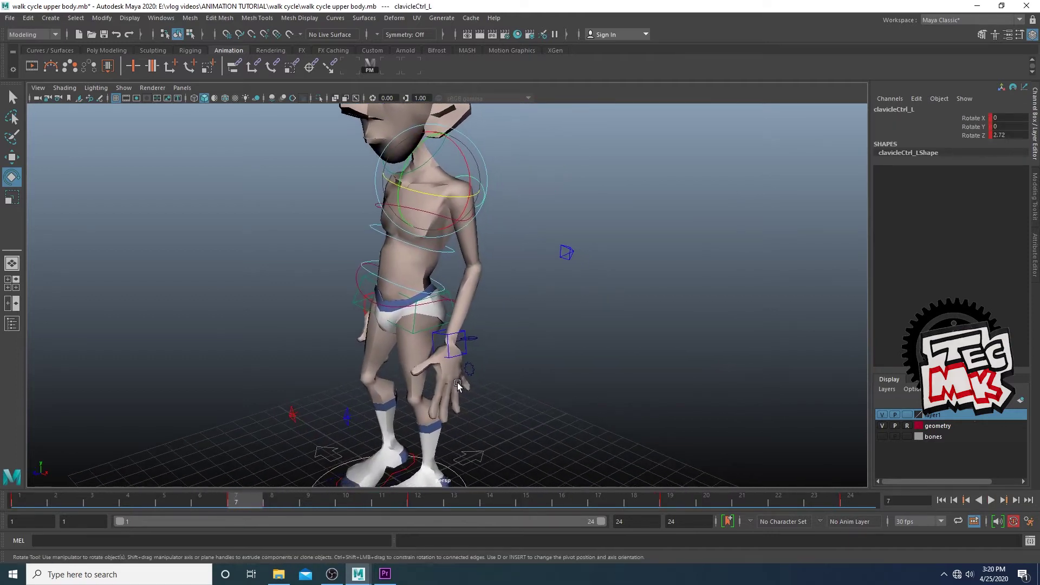
left_click(465, 349)
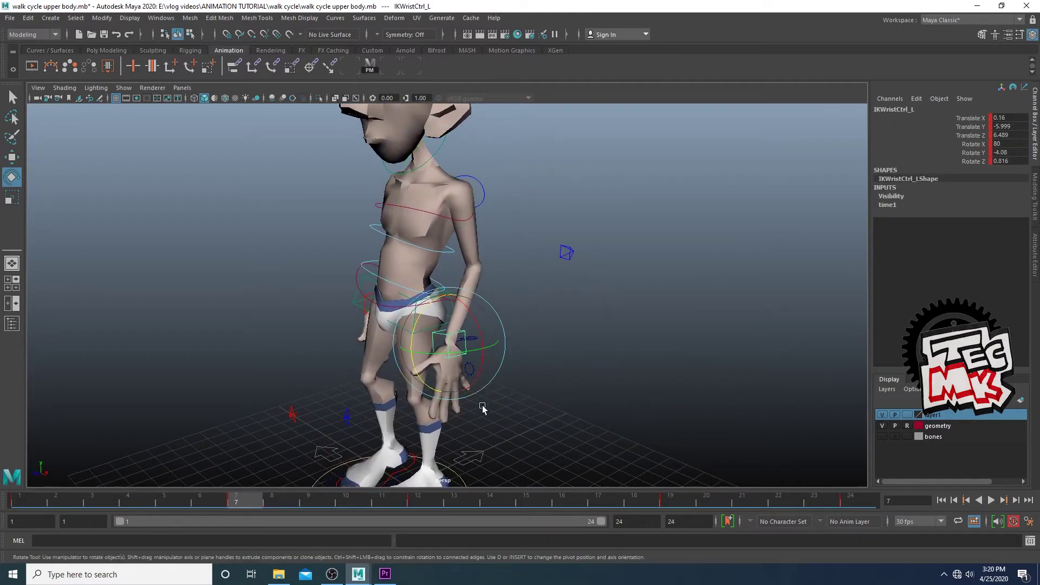
left_click_drag(520, 365, 601, 333, "alt")
left_click_drag(493, 304, 422, 325, "alt")
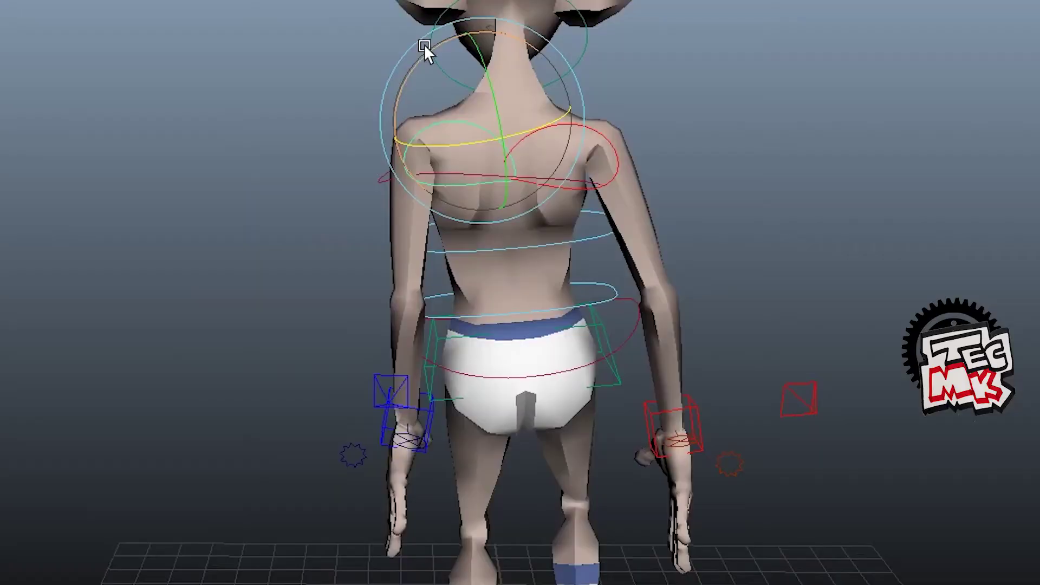
left_click_drag(423, 44, 408, 96)
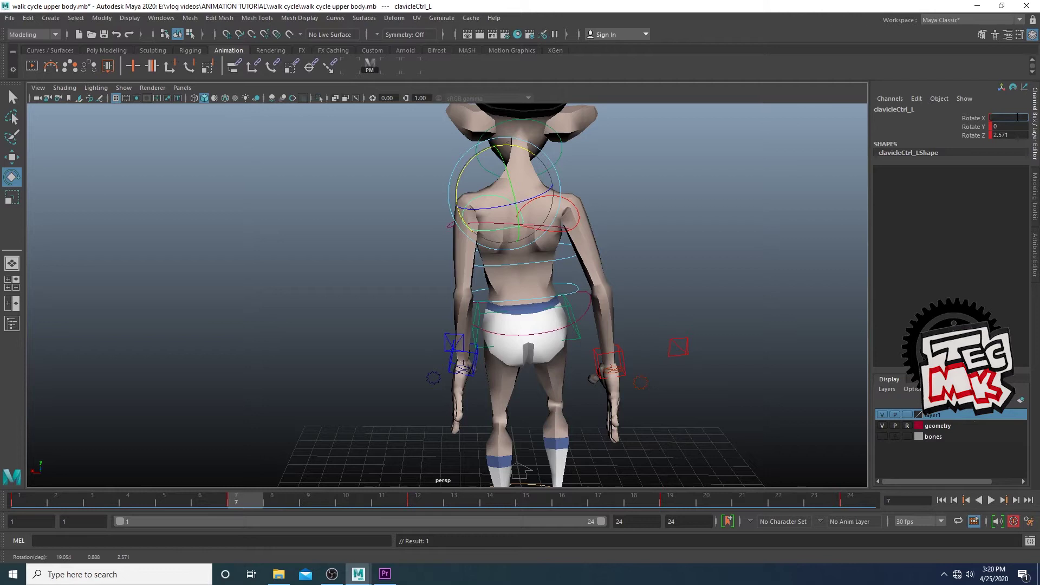
type("20")
key("Return")
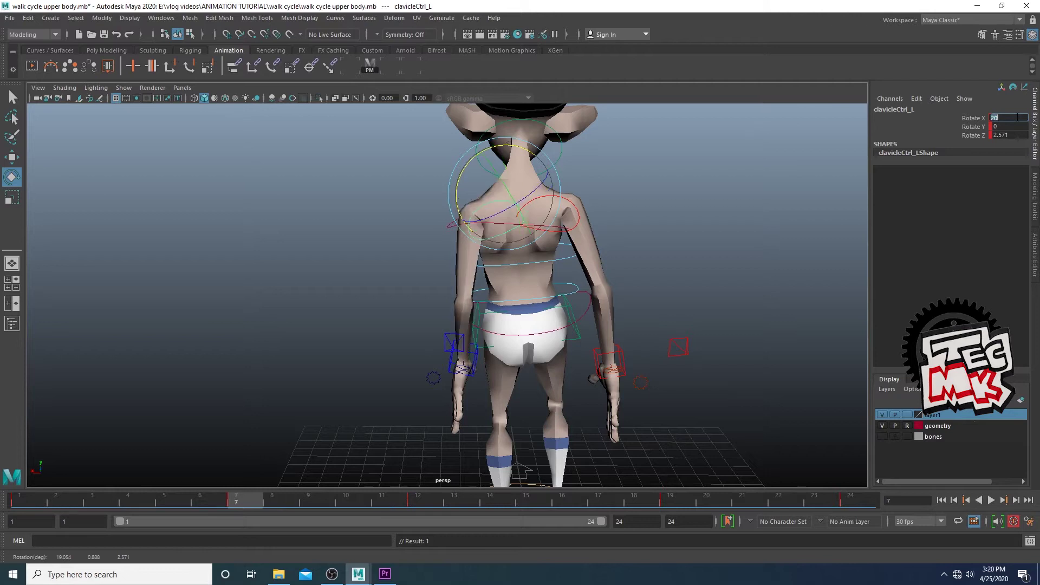
left_click(974, 122)
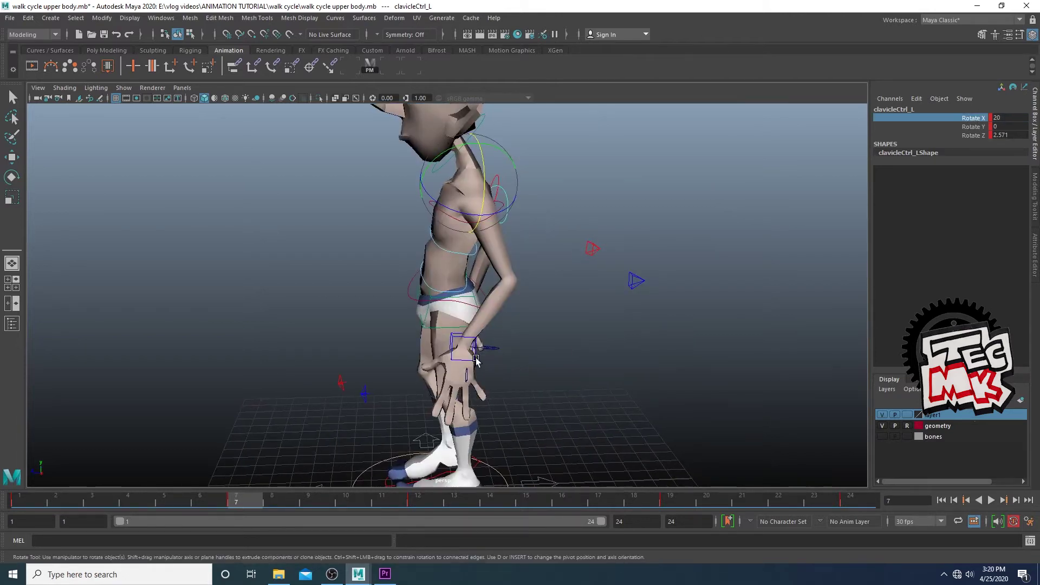
Lower the left wrist control at frame 7 to Translate Z 7.29 to straighten the arm
left_click(475, 358)
key("w")
left_click_drag(501, 355, 548, 351, "alt")
right_click_drag(512, 338, 543, 362, "alt")
middle_click_drag(527, 352, 525, 304, "alt")
right_click_drag(593, 355, 545, 322, "alt")
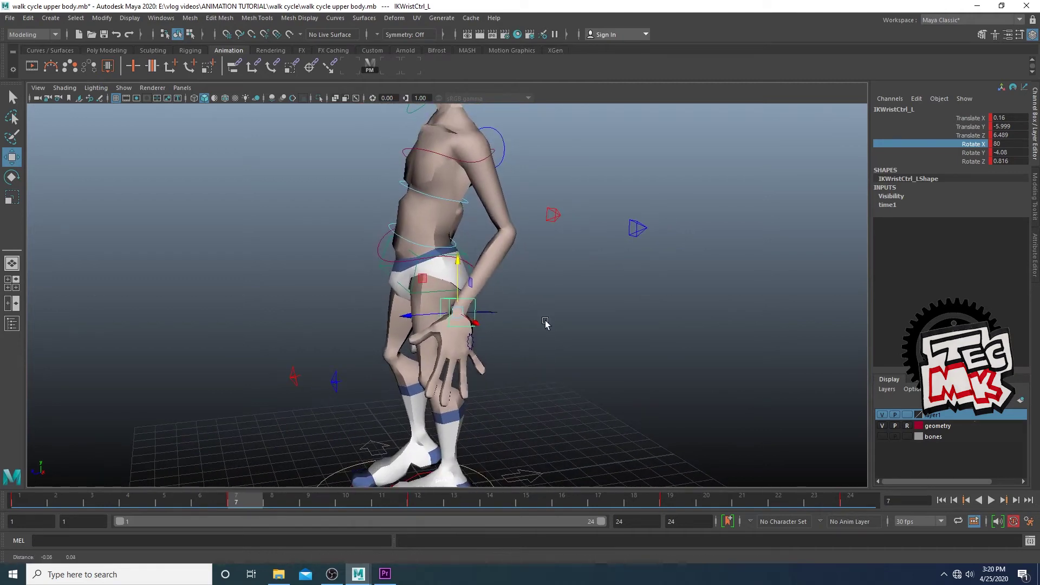
left_click_drag(459, 261, 460, 281)
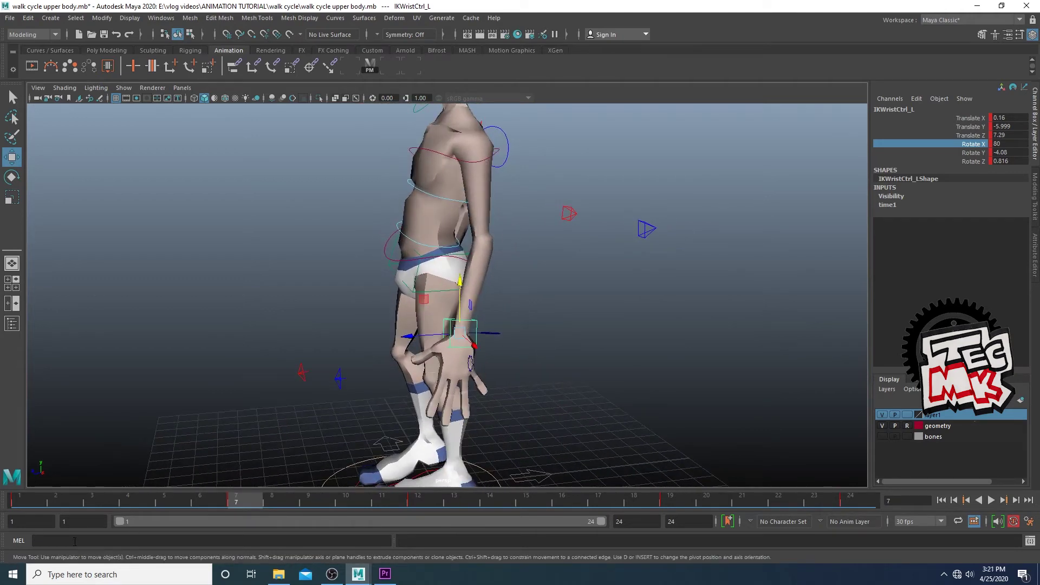
Rotate the left clavicle control about X to about 15.5 at frame 19 and open its Rotate X value for editing
left_click_drag(24, 503, 667, 511)
left_click_drag(631, 217, 569, 159, "alt")
left_click(575, 135)
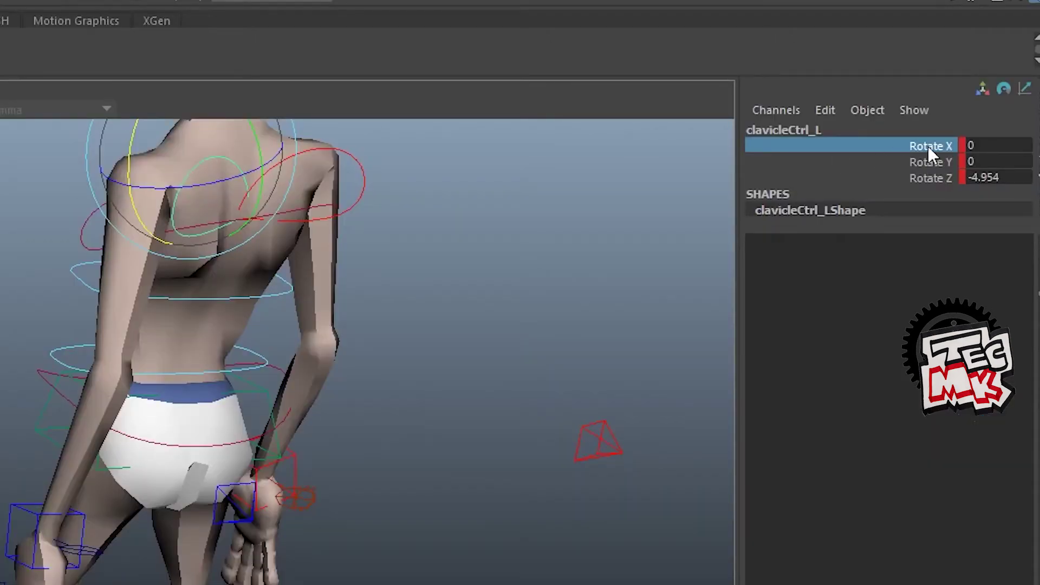
middle_click_drag(608, 139, 561, 157)
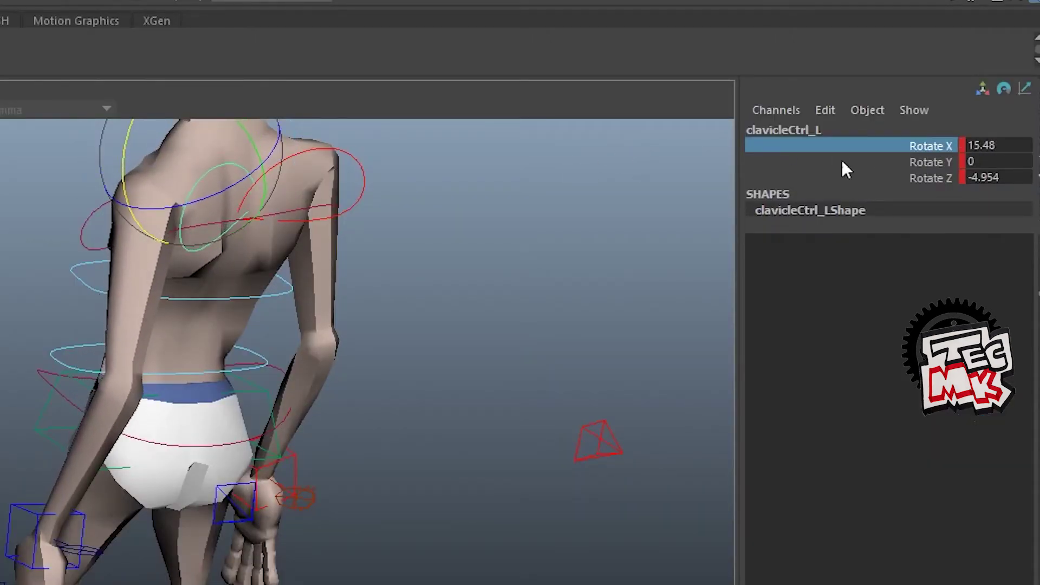
left_click(997, 144)
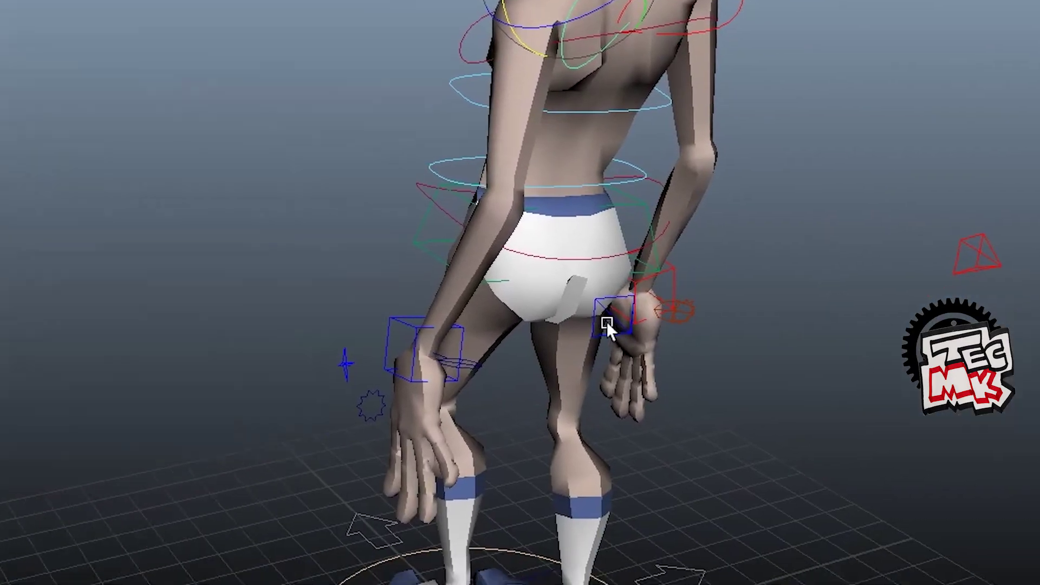
Lower the left wrist control at frame 19 to straighten the arm, and play the animation from the start
left_click_drag(605, 321, 633, 267, "alt")
left_click_drag(522, 188, 515, 221)
left_click_drag(574, 300, 693, 279, "alt")
key("alt+shift+v")
key("alt+v")
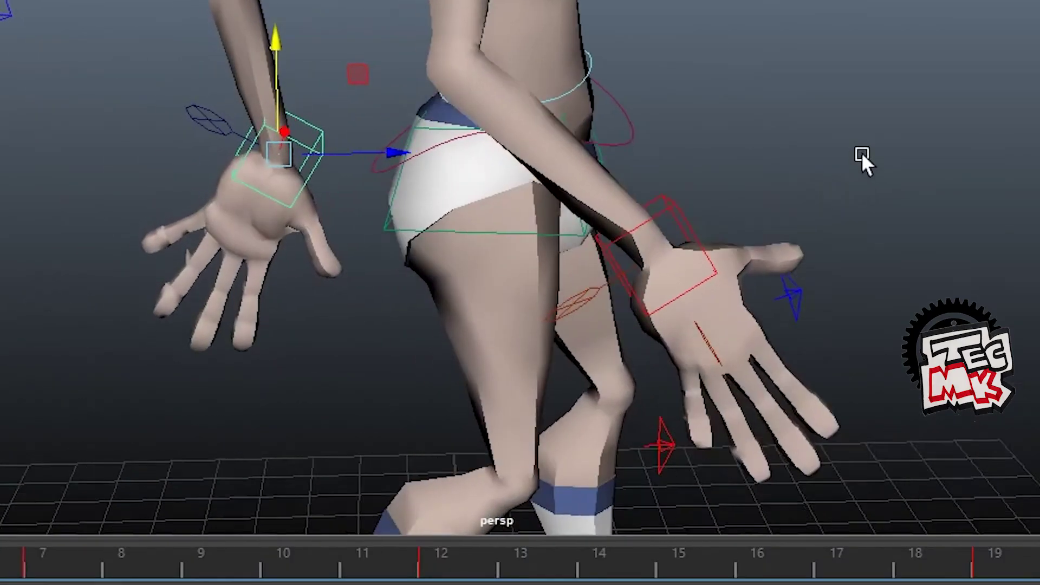
Set the right clavicle control's Rotate X to 20 at frame 7
left_click(678, 198)
right_click_drag(788, 139, 716, 141, "alt")
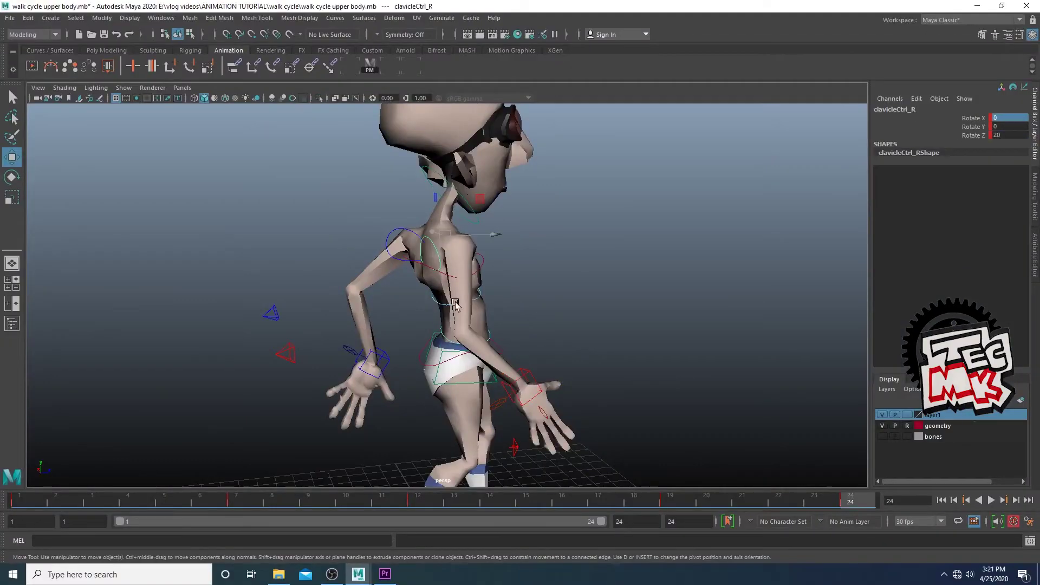
left_click(236, 503)
key("e")
left_click_drag(457, 254, 590, 238, "alt")
left_click_drag(572, 244, 576, 217)
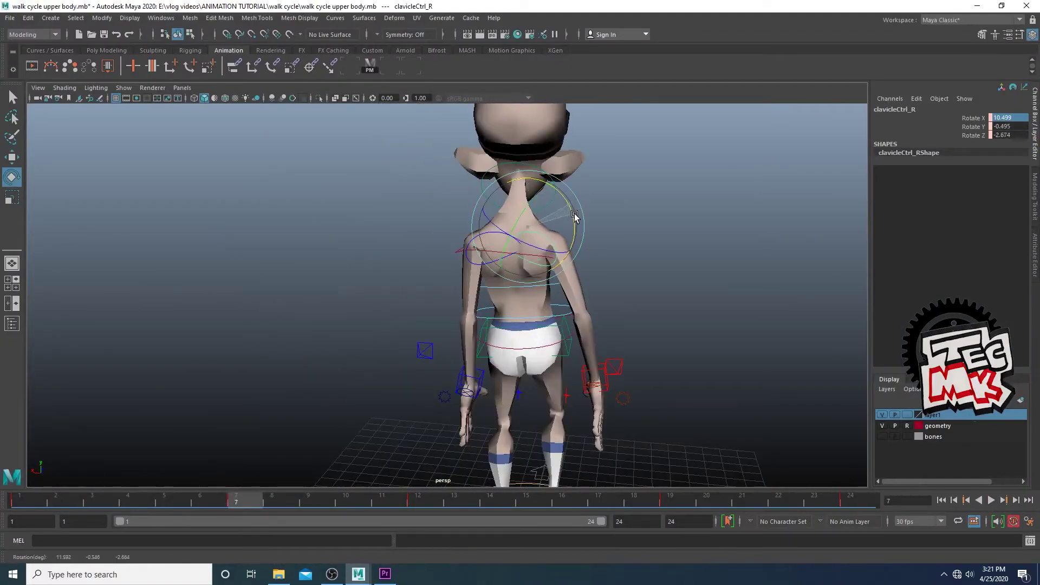
left_click(1009, 119)
type("20")
key("Return")
Set the right clavicle control's Rotate X to 20 and Rotate Y to 0 at frame 19
left_click_drag(606, 264, 460, 255, "alt")
left_click_drag(476, 499, 674, 499)
left_click_drag(300, 238, 306, 208)
left_click(1007, 118)
type("20")
key("Return")
left_click(1009, 126)
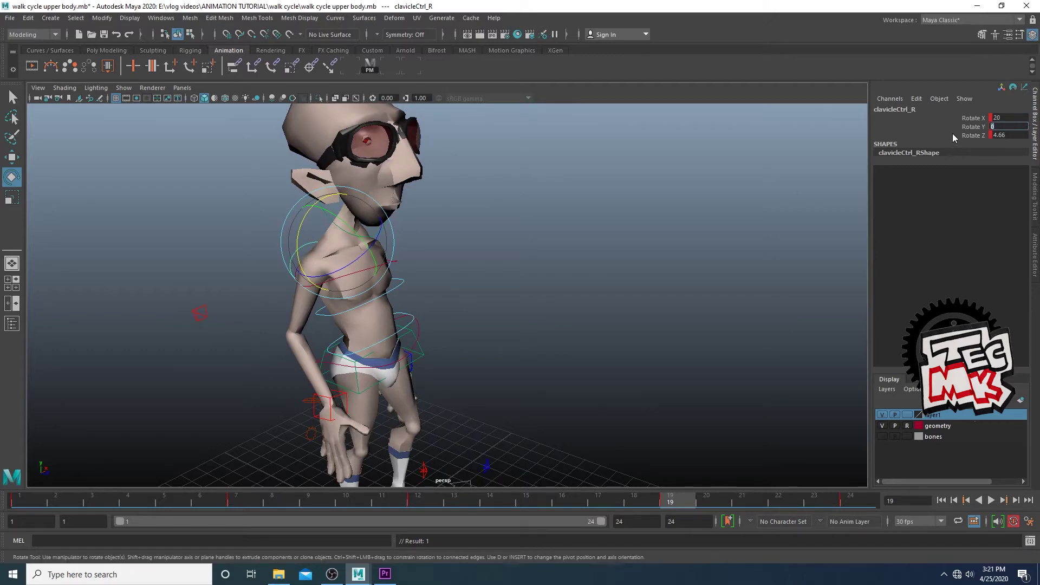
key("Return")
Adjust the right wrist control's position at frame 19 and scrub from frame 1 to frame 7
left_click_drag(487, 331, 590, 358, "alt")
left_click(538, 385)
left_click(536, 386)
key("w")
left_click_drag(521, 340, 597, 357)
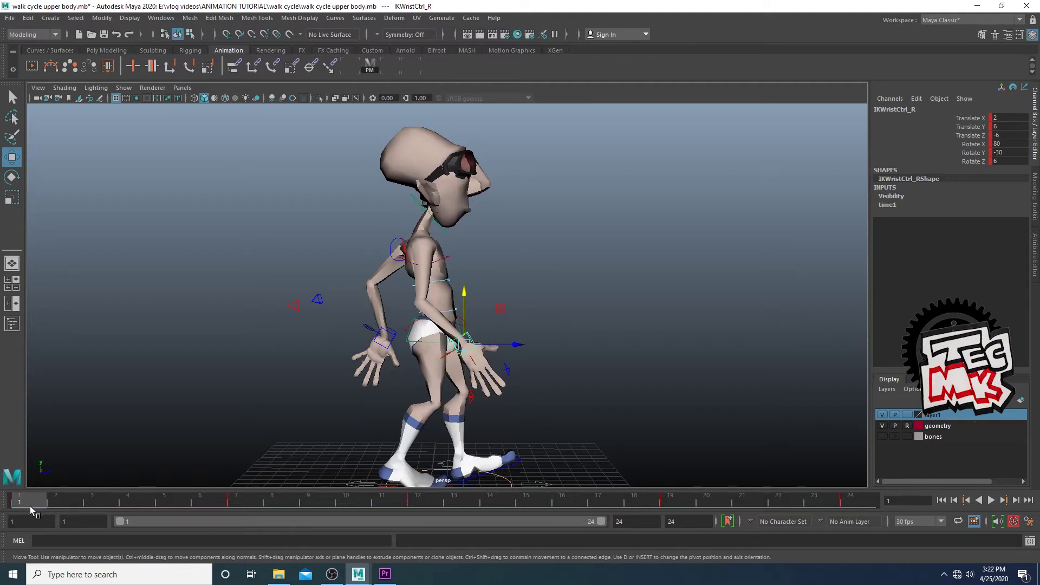
left_click_drag(30, 505, 249, 520)
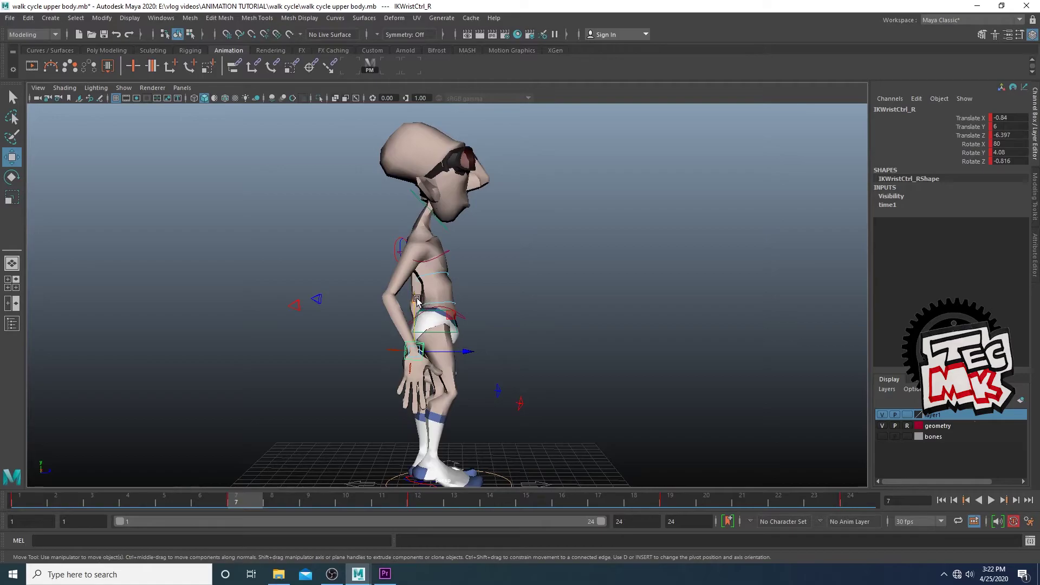
Lower the right wrist control at frame 7 to straighten the arm
left_click(400, 246)
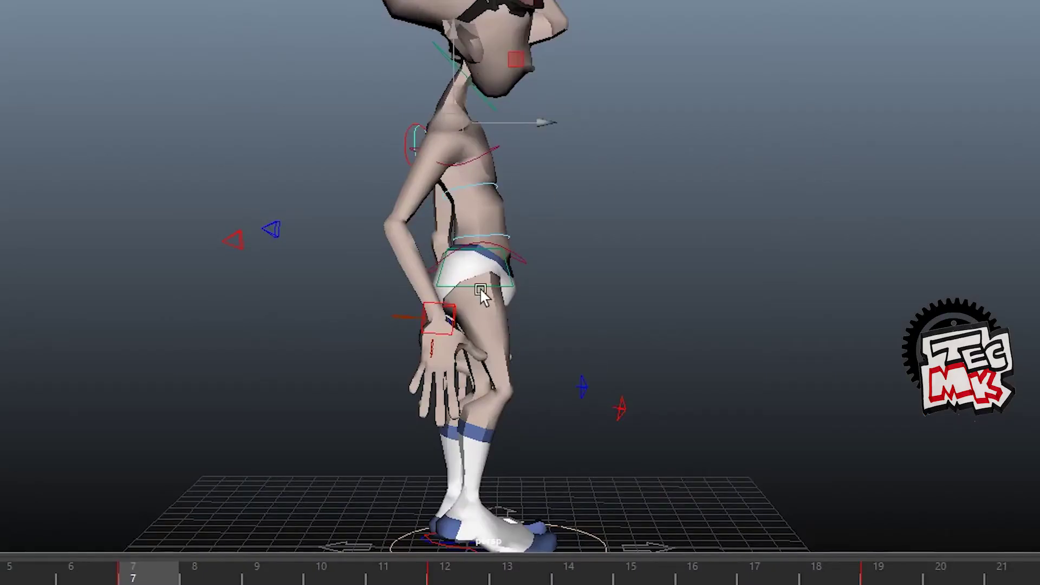
left_click(452, 306)
left_click_drag(437, 235, 436, 242)
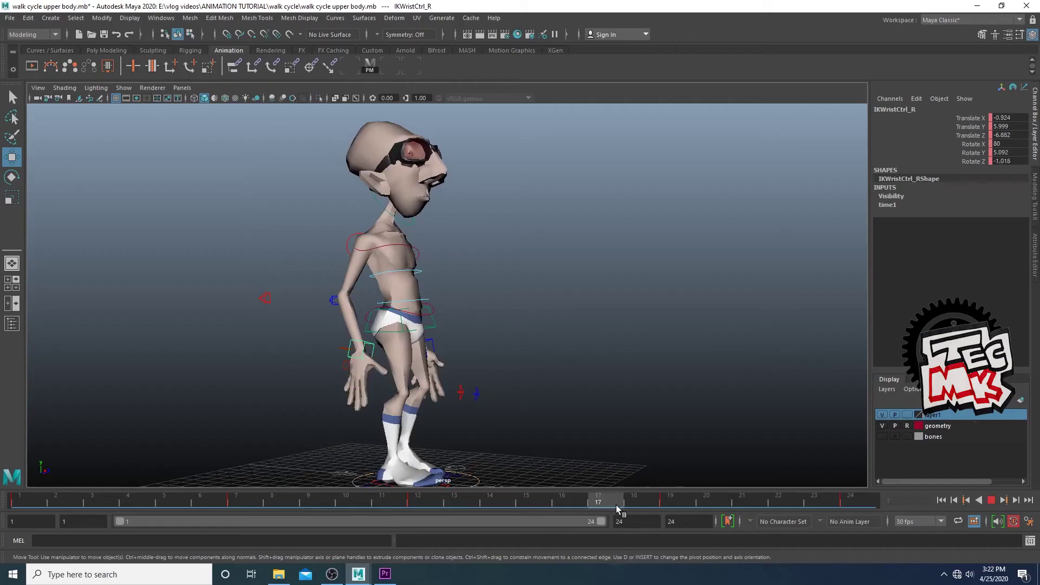
Examine the hands and wrist poses at frame 19 and during playback up to frame 24
left_click_drag(616, 505, 671, 505)
left_click_drag(471, 352, 645, 360, "alt")
scroll(643, 368, "up", 5)
middle_click_drag(638, 385, 694, 332, "alt")
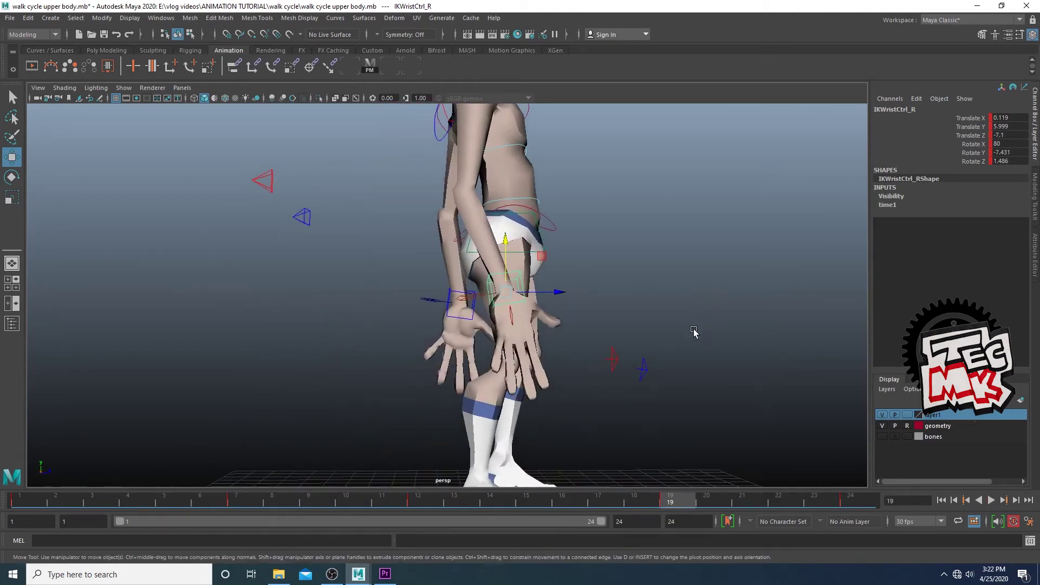
scroll(693, 332, "up", 5)
left_click_drag(692, 333, 653, 341, "alt")
key("alt+v")
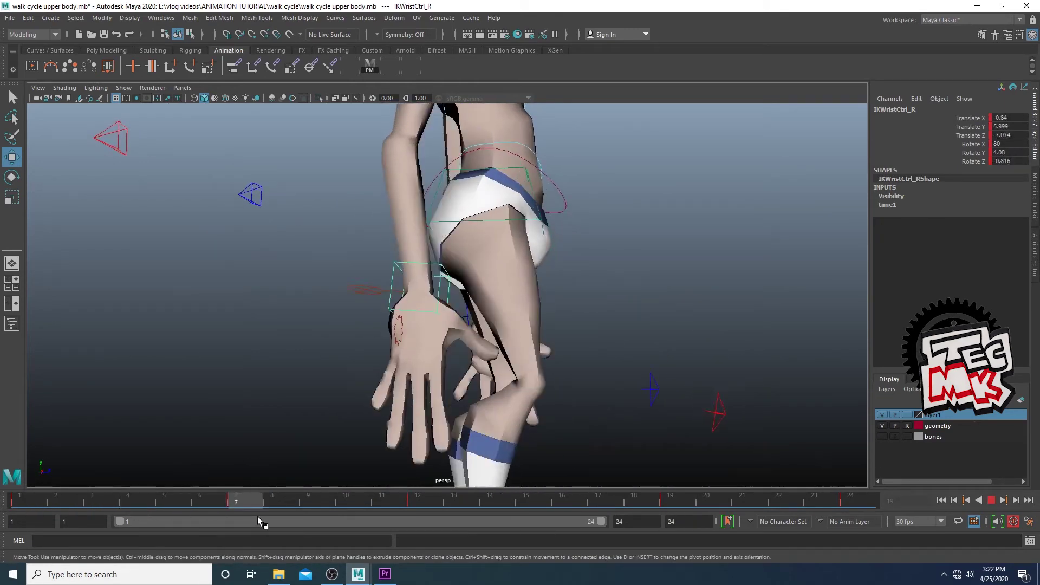
key("alt+v")
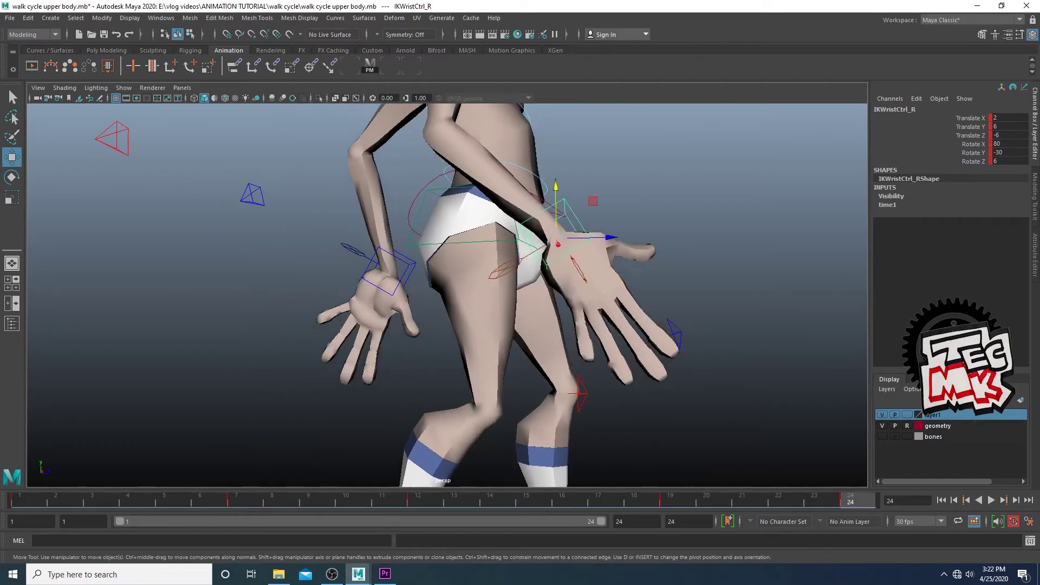
Examine the whole body from the front, including the chest control and both spine controls
scroll(576, 451, "down", 5)
left_click_drag(590, 209, 721, 314, "alt")
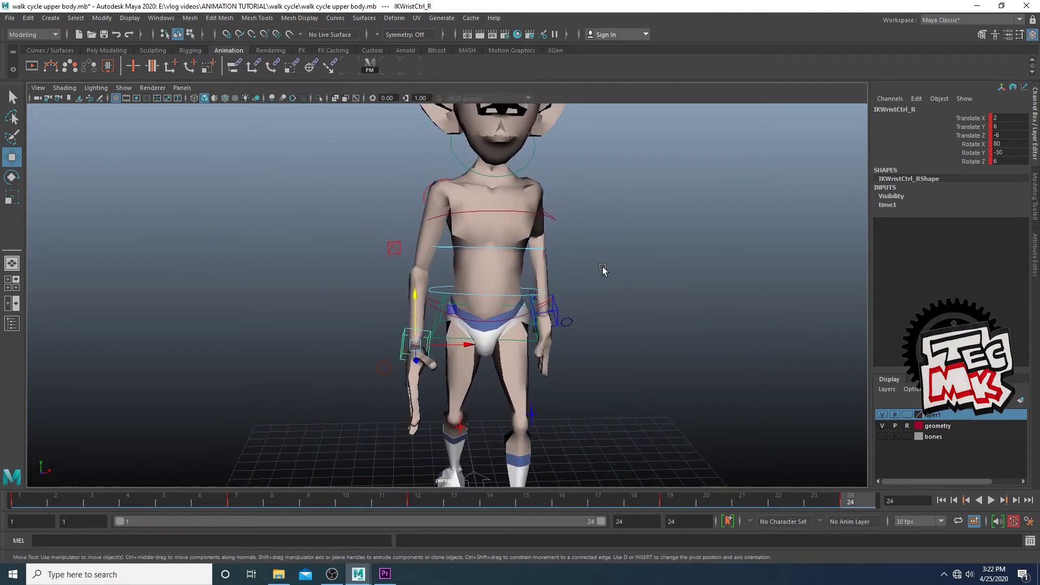
scroll(610, 288, "down", 3)
middle_click_drag(611, 287, 659, 300, "alt")
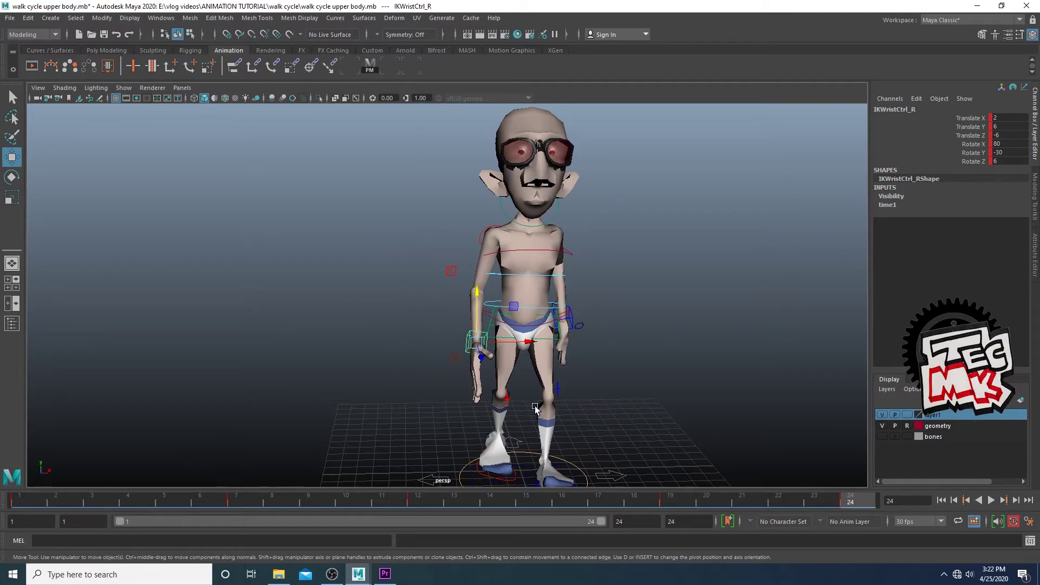
left_click_drag(535, 405, 617, 332, "alt")
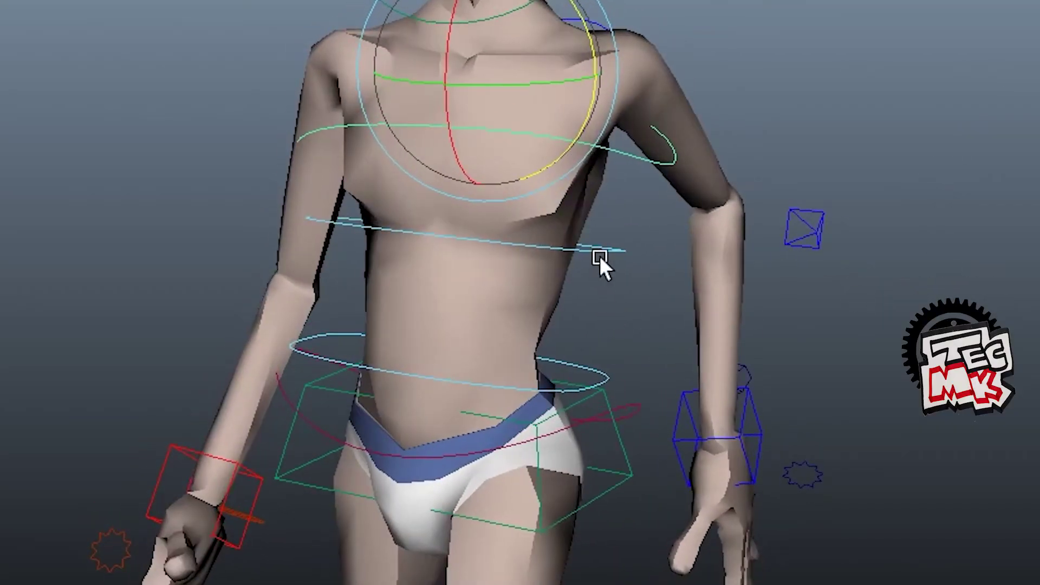
left_click(591, 359)
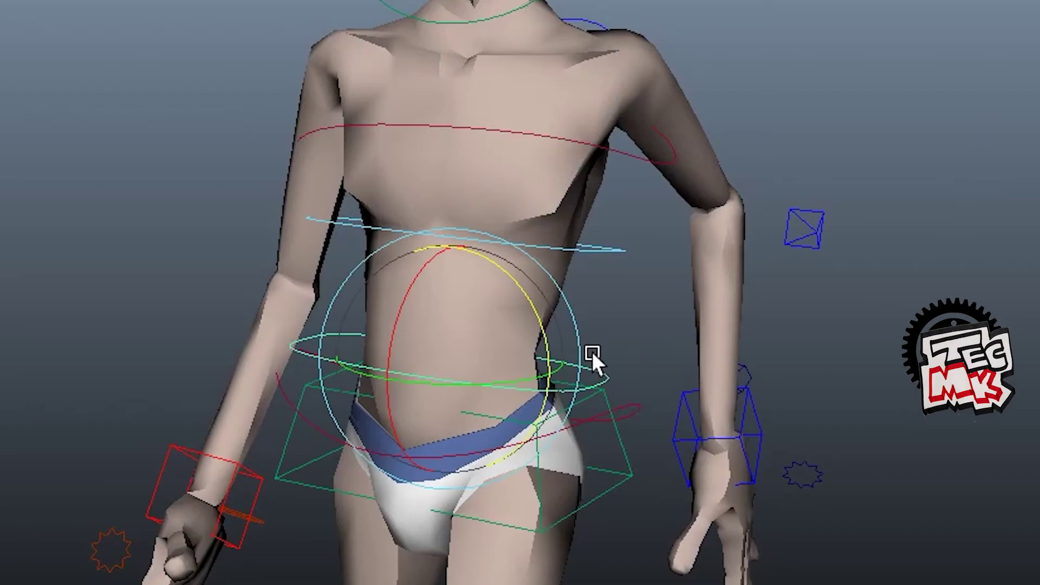
left_click(614, 250)
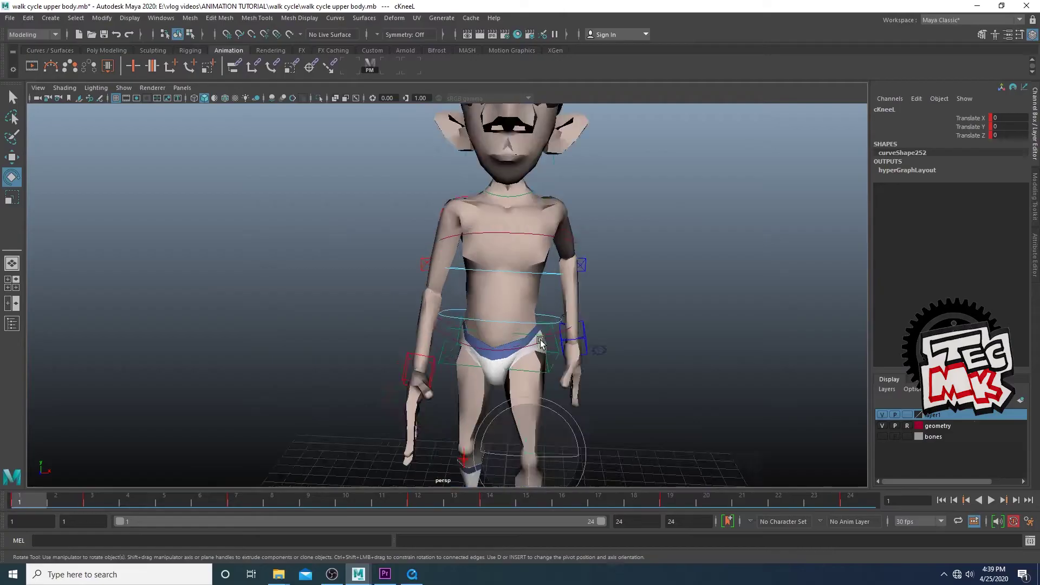
Delete the lower spine control's keys at frames 3 and 14
scroll(543, 340, "up", 4)
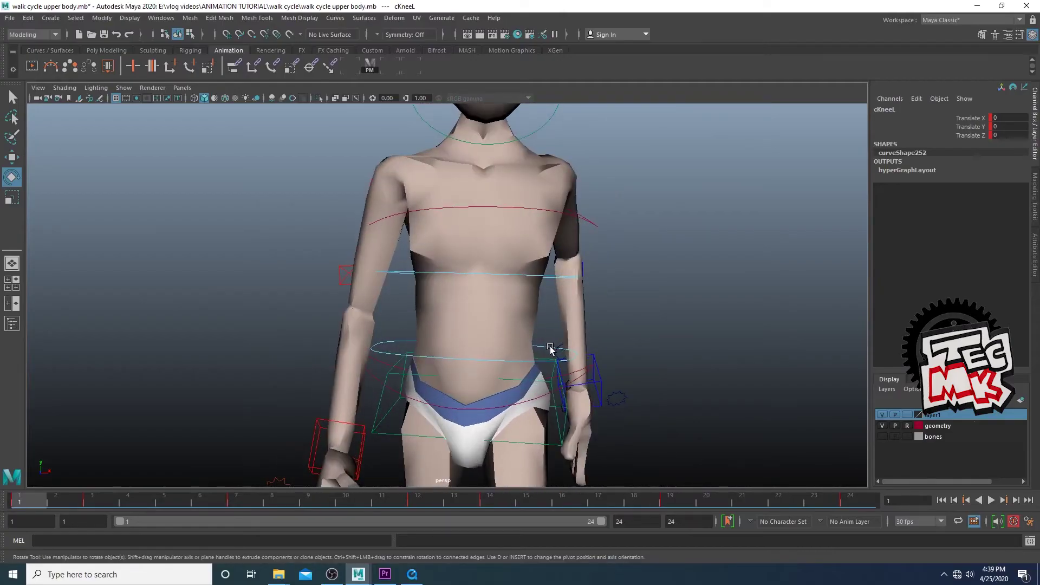
left_click(545, 350)
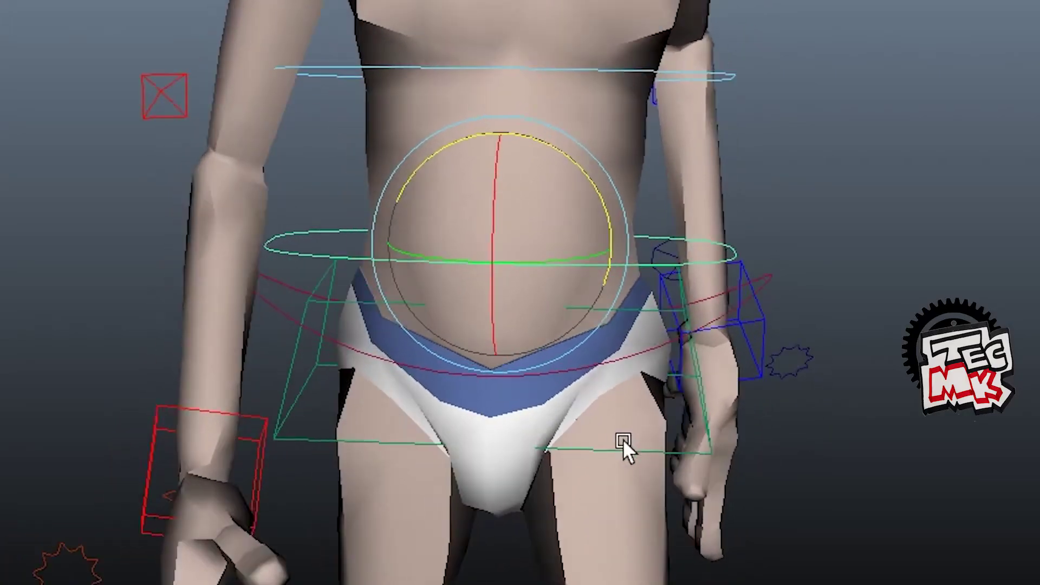
left_click_drag(622, 439, 637, 437, "alt")
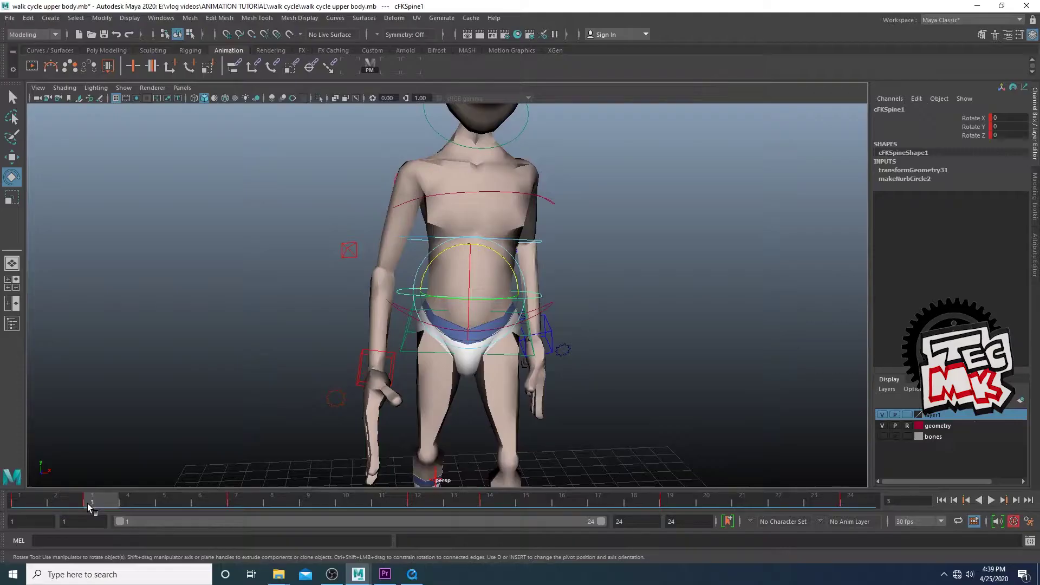
right_click(90, 499)
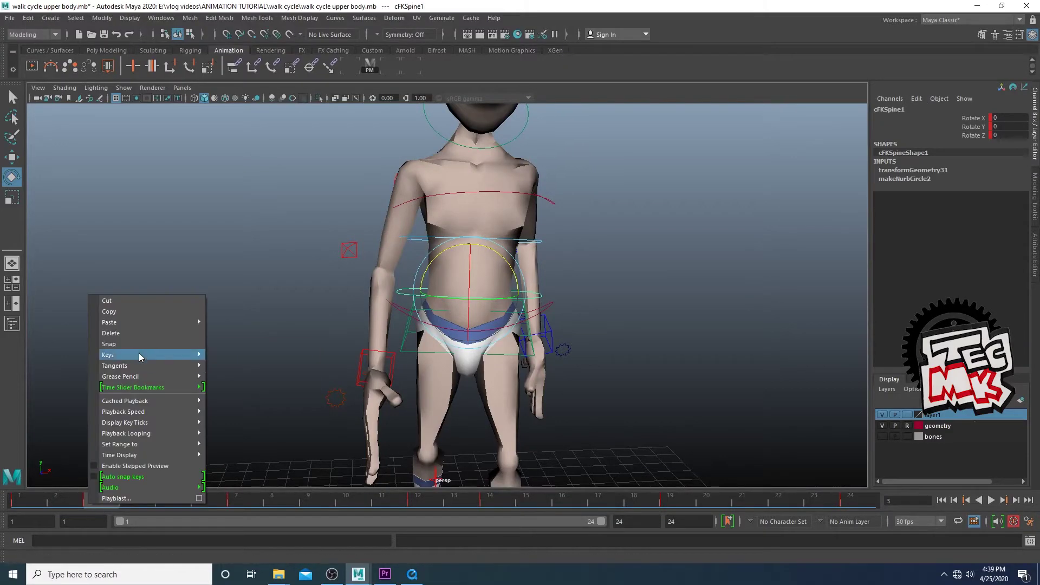
left_click(135, 335)
left_click(489, 500)
right_click(492, 499)
left_click(536, 332)
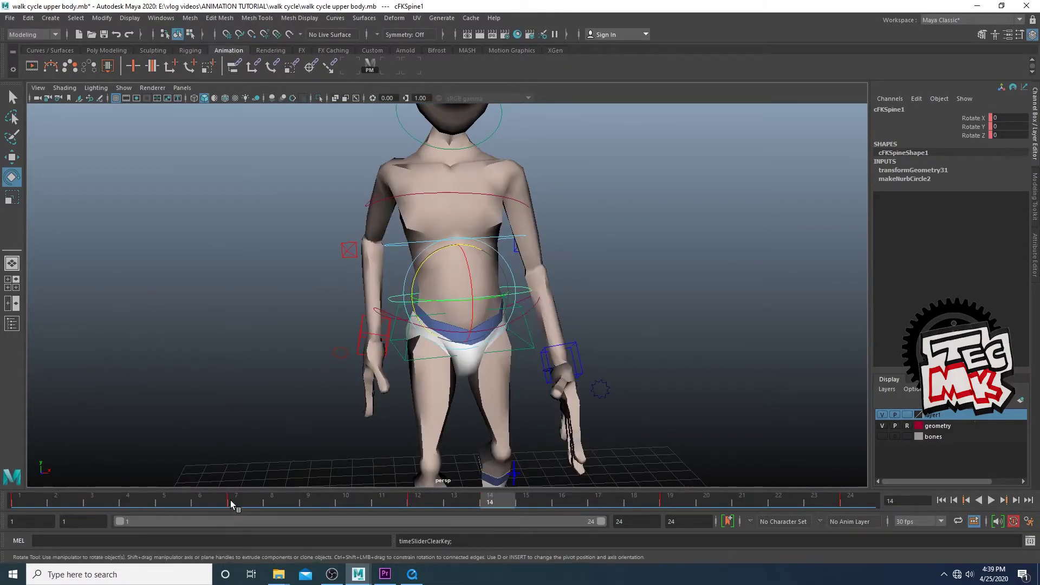
Set the lower spine control's Rotate Y to -5 at frame 1
left_click(233, 501)
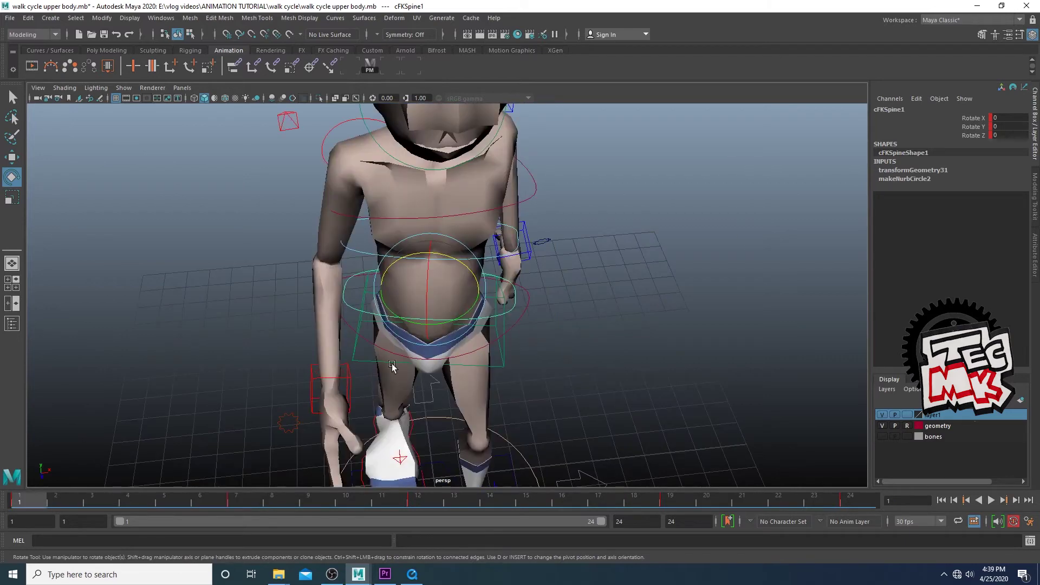
left_click(374, 360)
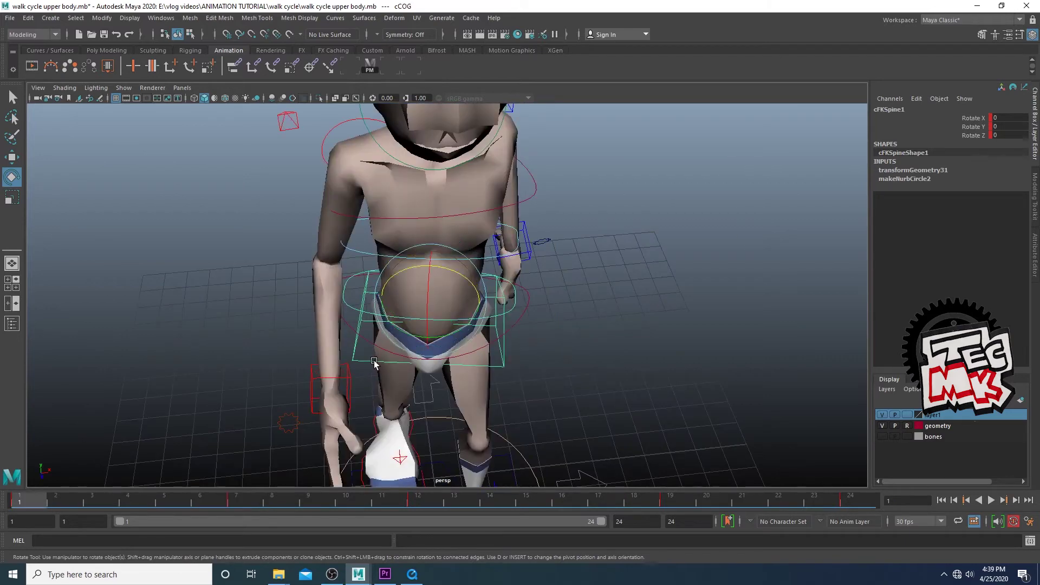
scroll(325, 426, "down", 3)
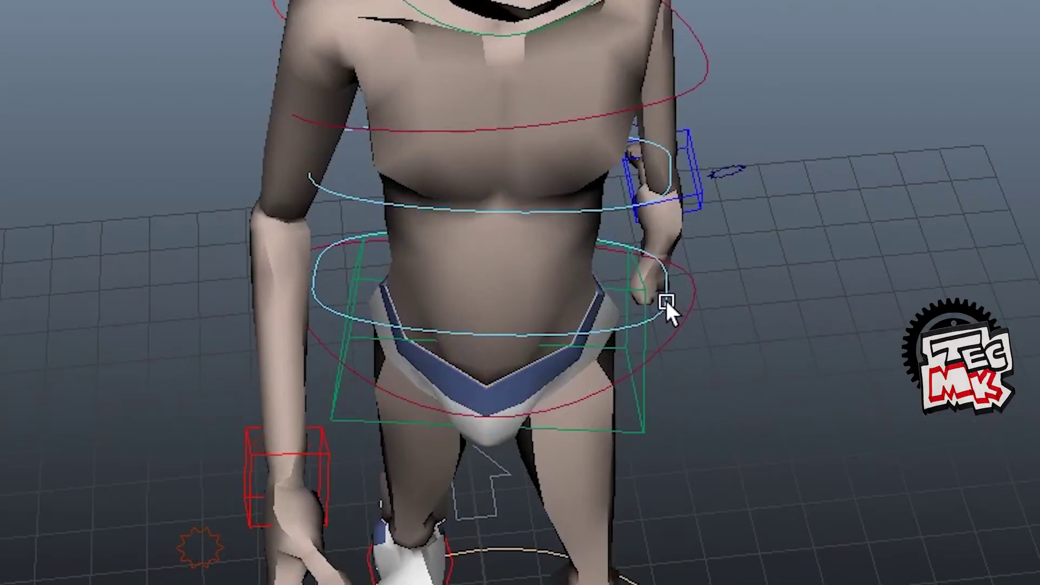
left_click(667, 300)
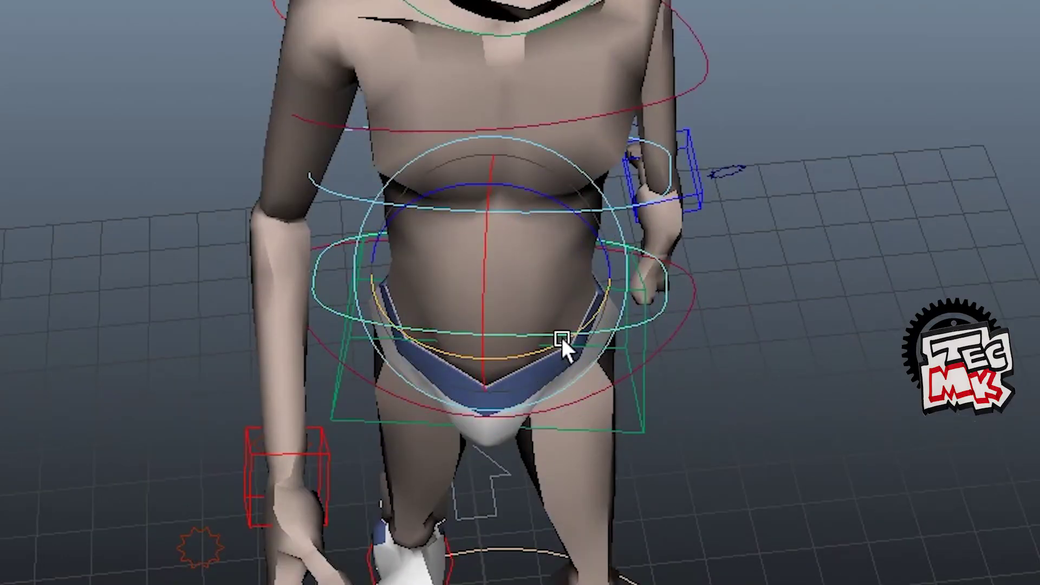
left_click_drag(551, 349, 538, 352)
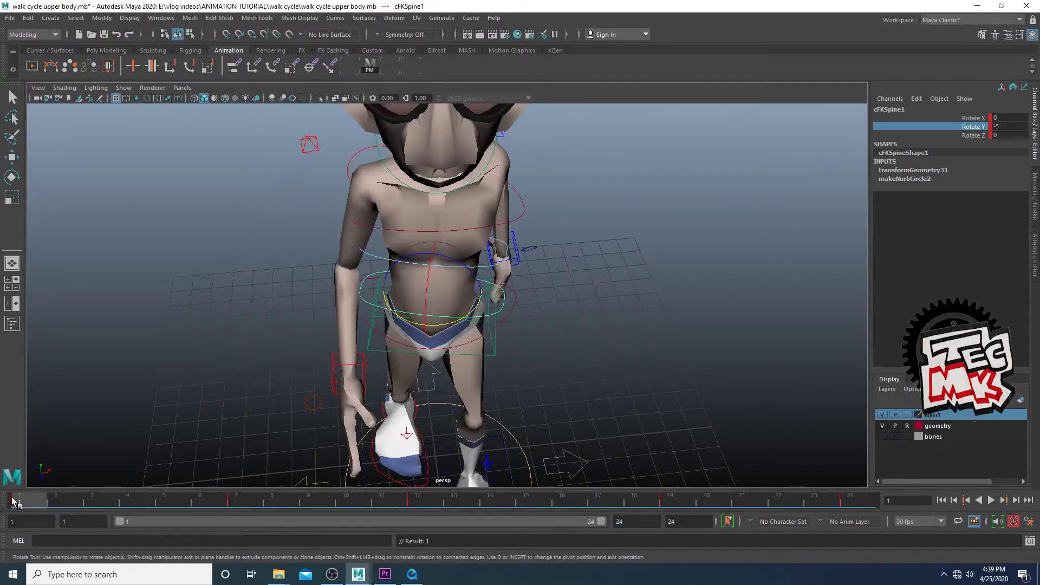
Carry the lower spine control's frame 1 rotation over to frame 24 and key it there
left_click_drag(13, 501, 871, 551)
key("s")
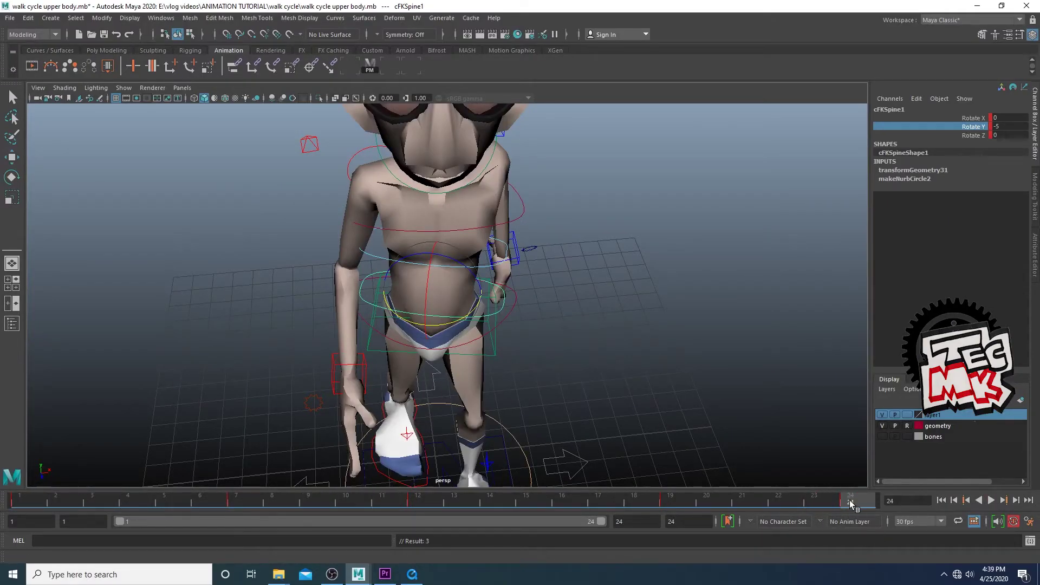
left_click_drag(829, 502, 868, 502)
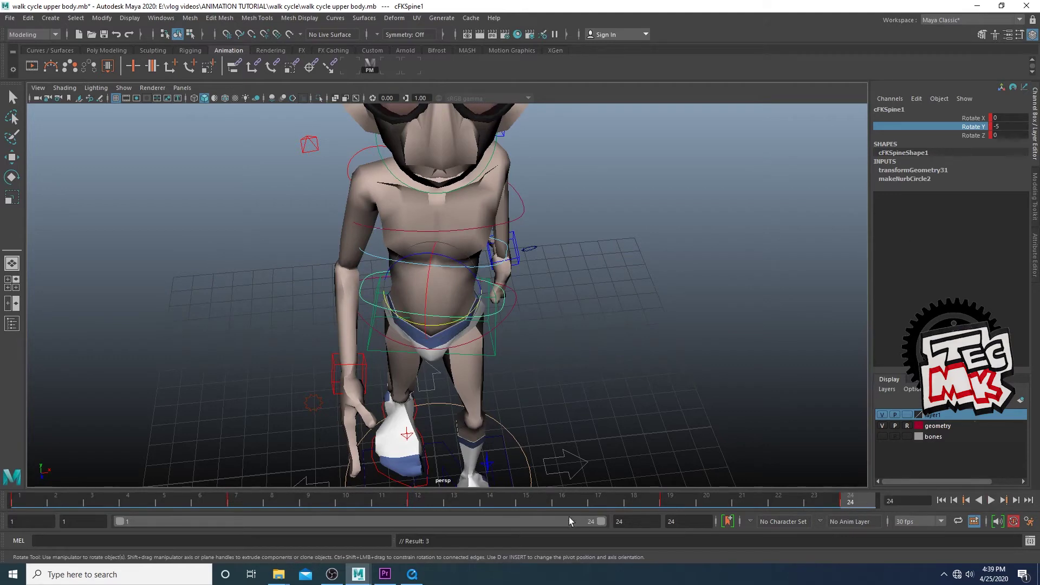
Set the lower spine control's Rotate Y to 5 at frame 12
left_click(422, 499)
left_click(1012, 128)
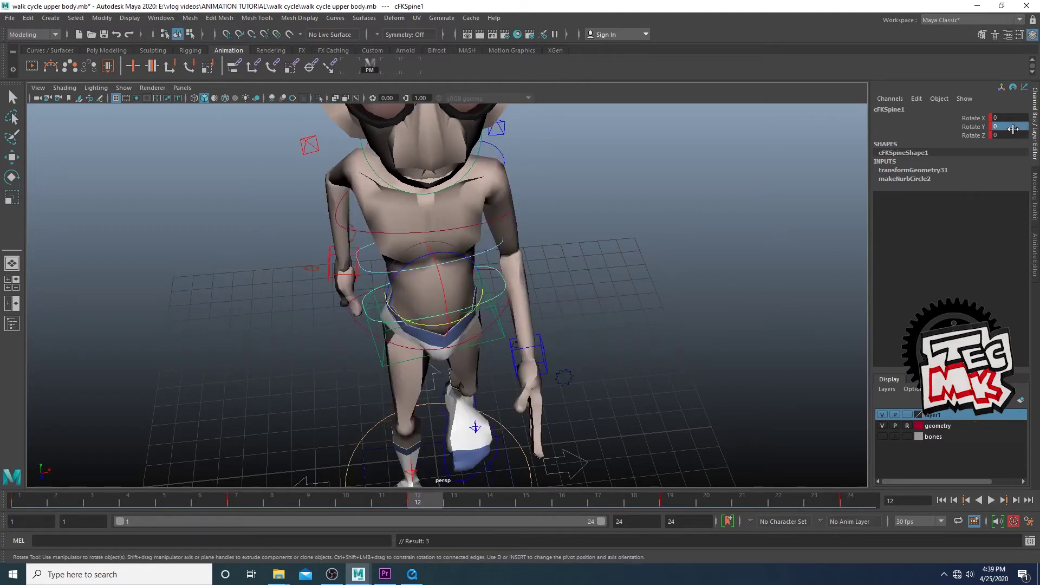
type("5")
key("Return")
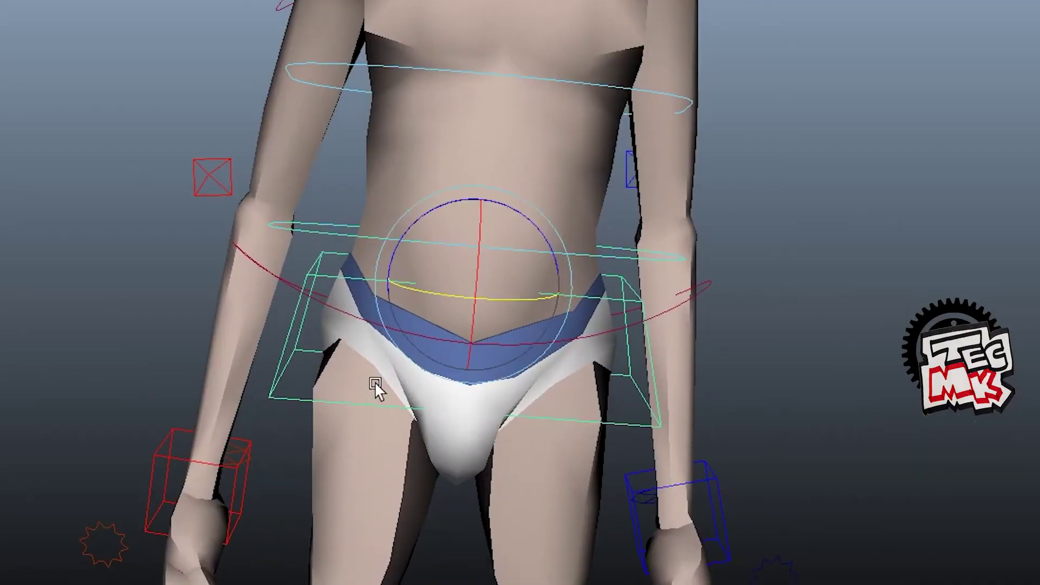
Undo the pelvis control's trial rotation and tilt the lower spine slightly down toward the character's left at frame 7
left_click_drag(551, 239, 554, 266)
key("ctrl+z")
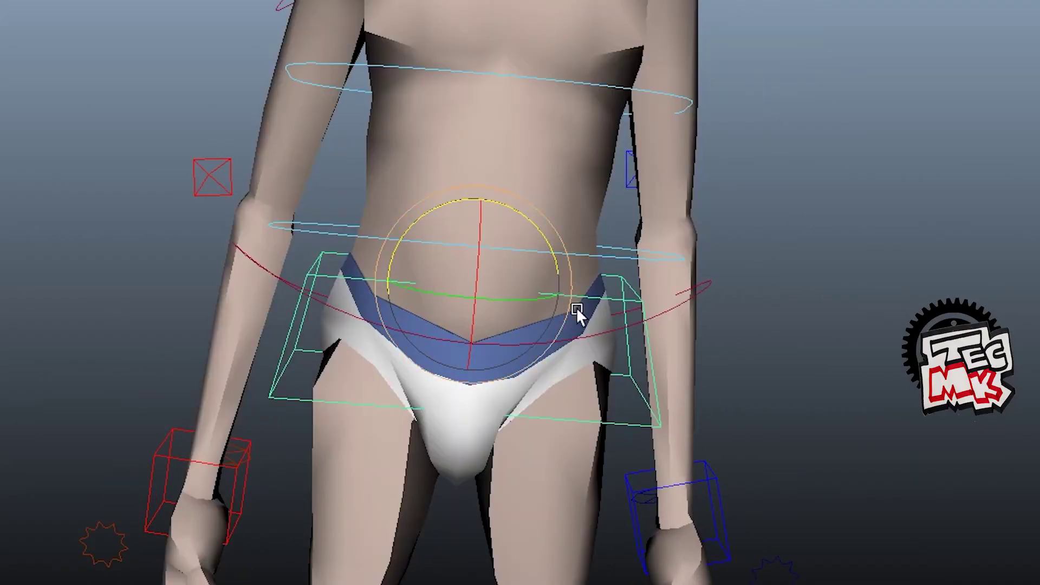
left_click(634, 262)
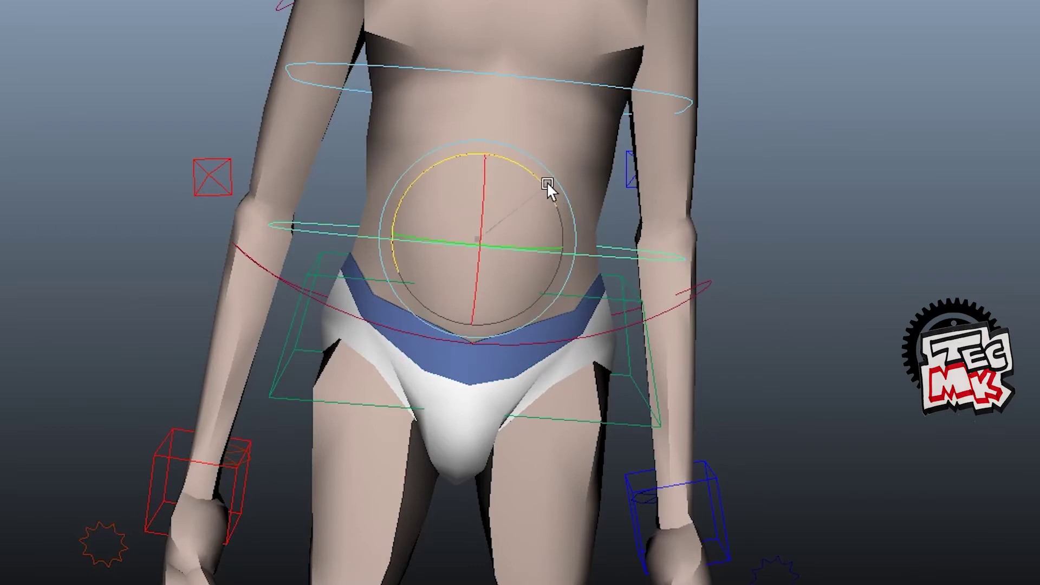
left_click_drag(547, 182, 551, 184)
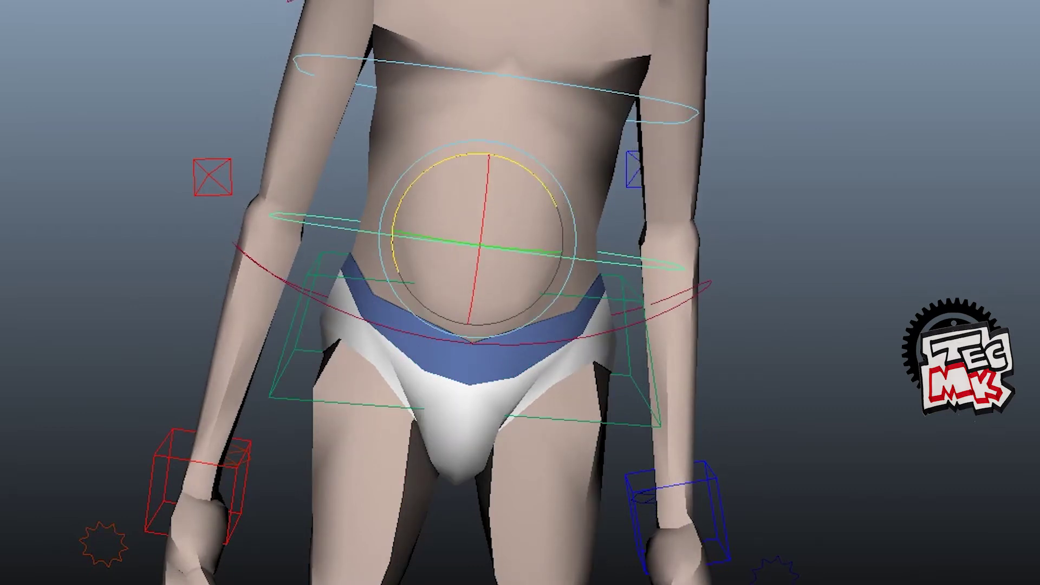
Tilt the lower spine control slightly down toward the character's right at the opposite passing pose, and go to the last frame
middle_click_drag(242, 539, 335, 534, "alt")
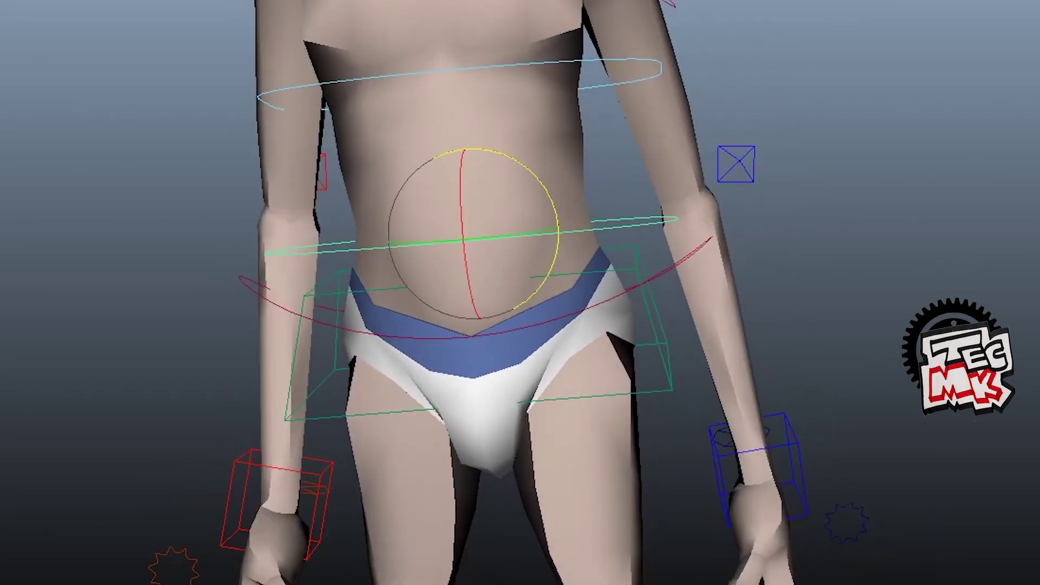
left_click_drag(538, 175, 542, 170)
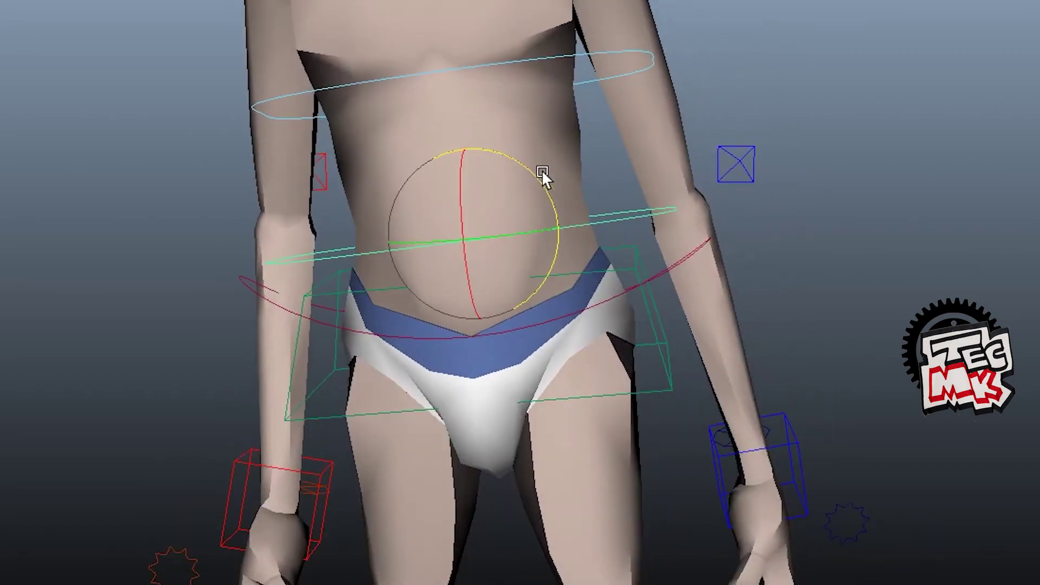
mouse_move(855, 499)
left_mouse_down()
mouse_move(3, 497)
mouse_move(359, 505)
mouse_move(868, 538)
left_mouse_up()
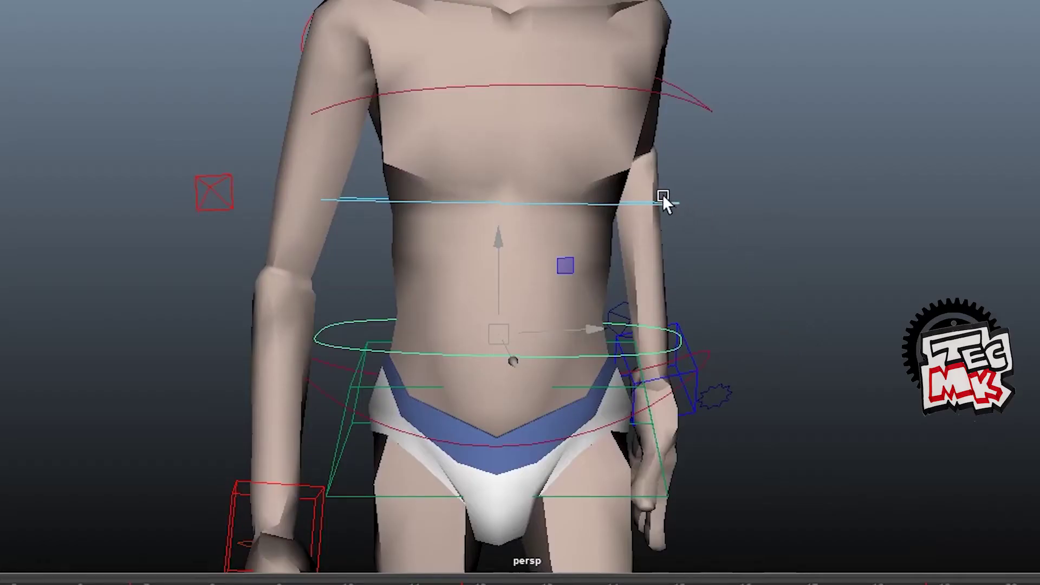
left_click(665, 201)
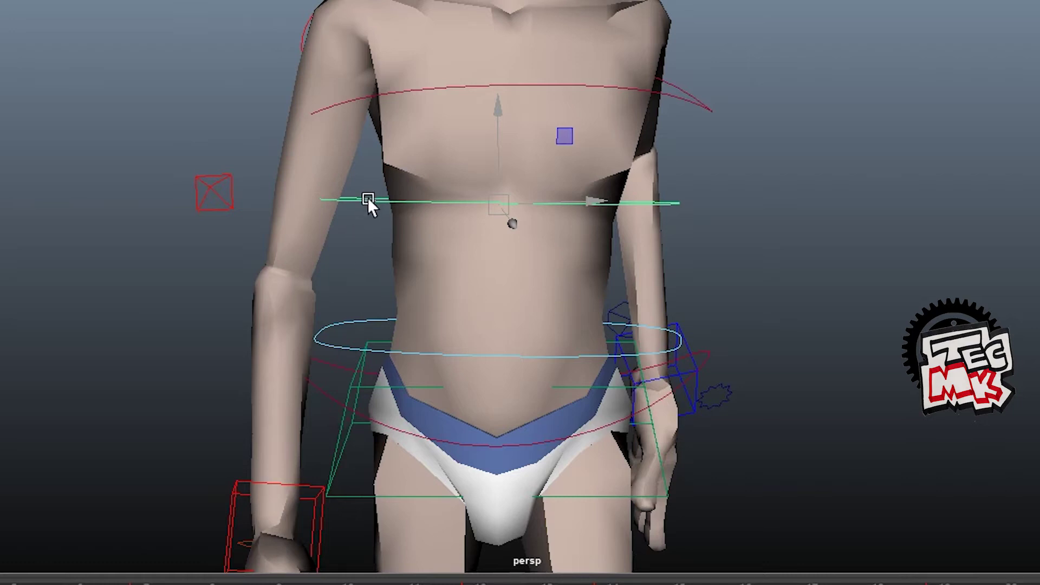
left_click(363, 93, "shift")
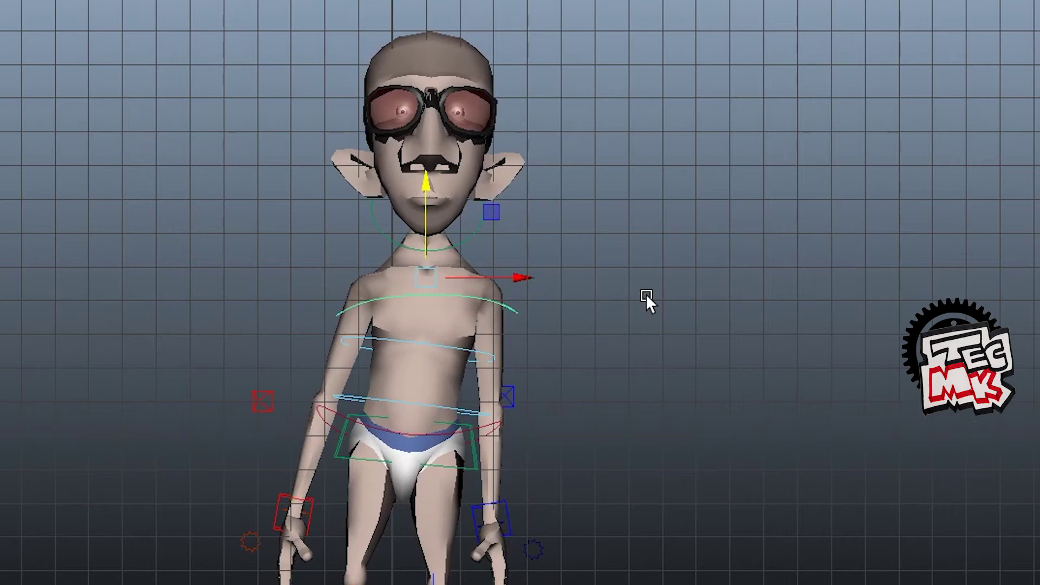
middle_click_drag(646, 294, 534, 242)
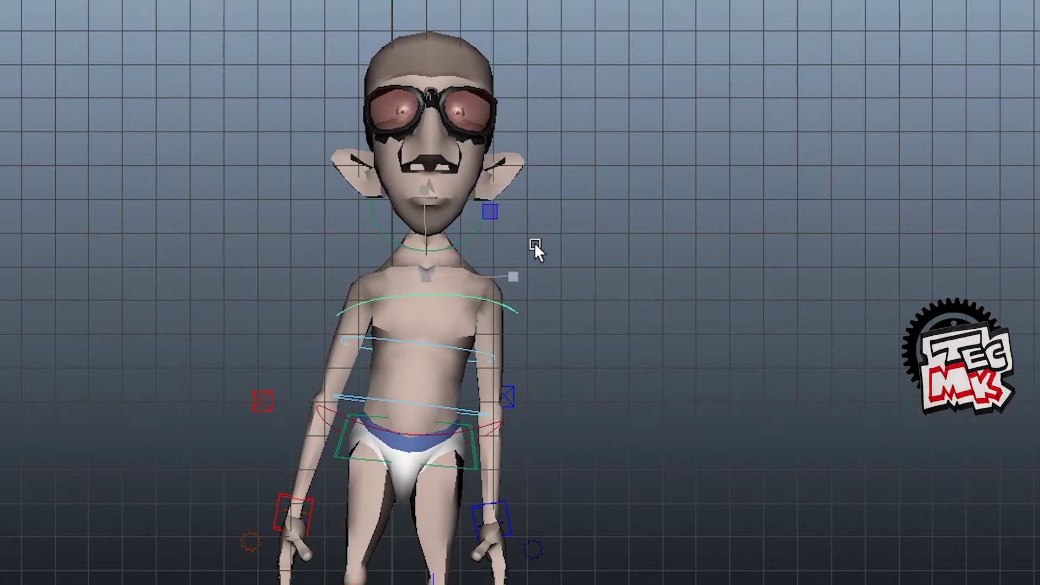
key("e")
left_click_drag(508, 248, 496, 204)
key("ctrl+z")
Tilt the upper spine control against the lower spine's tilt at frame 7, about -6.3 in Rotate Z, and key it
left_click(491, 350)
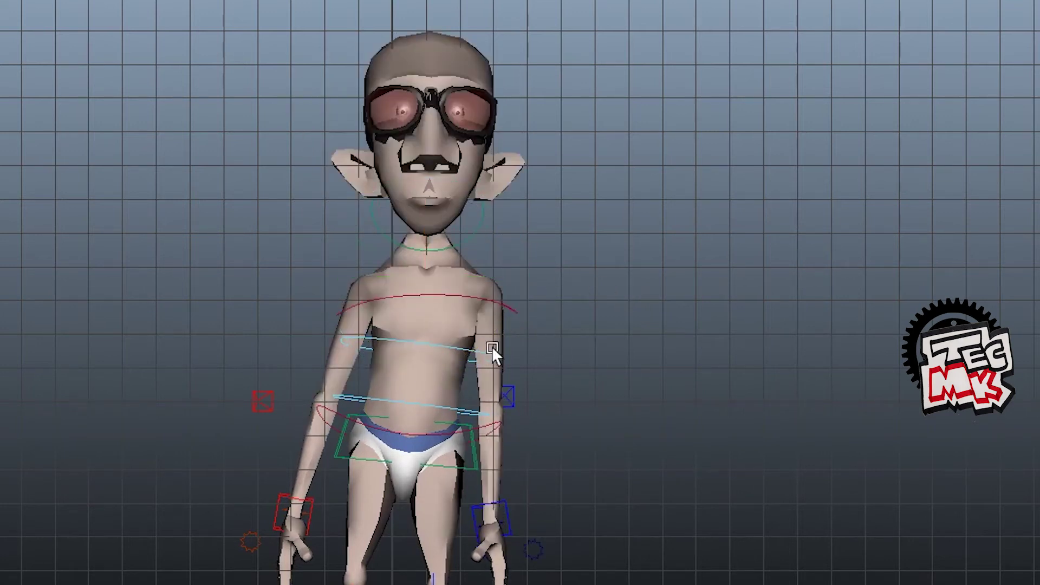
left_click_drag(350, 399, 362, 407)
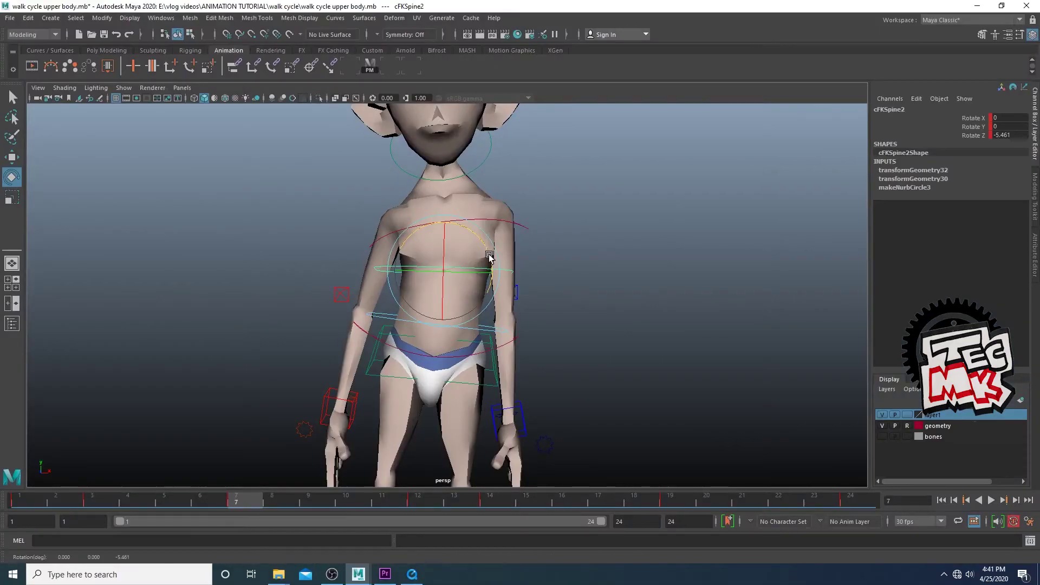
left_click_drag(489, 256, 493, 260)
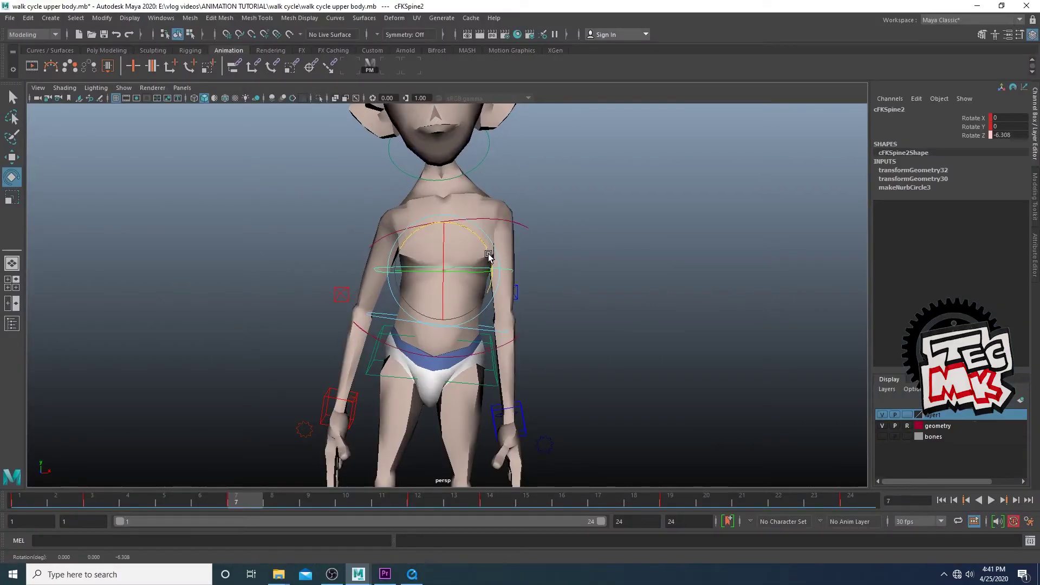
key("s")
Delete the upper spine control's keys at frames 3 and 14
left_click_drag(242, 499, 93, 504)
right_click(94, 503)
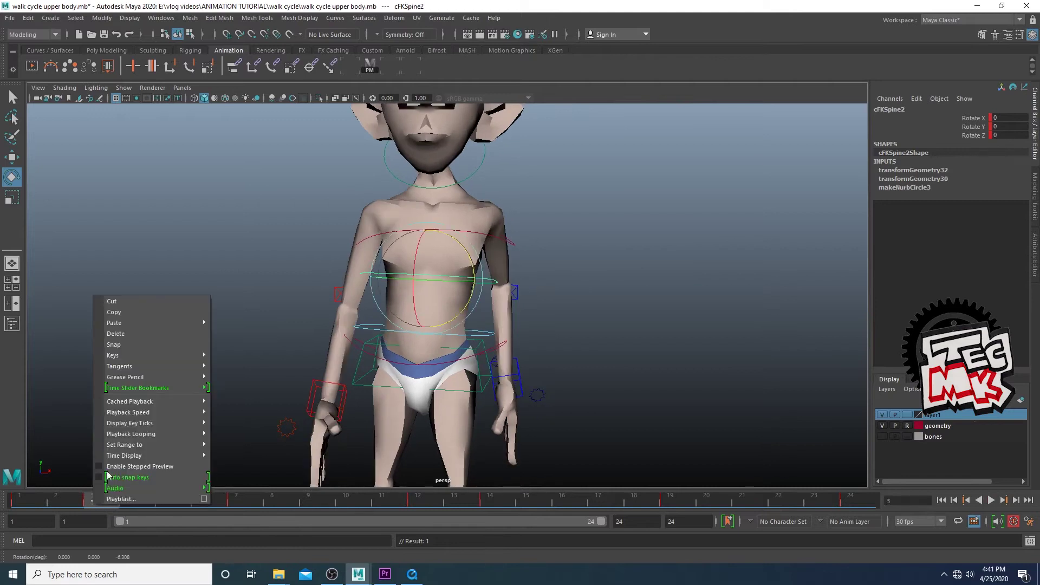
left_click(126, 334)
key("alt+v")
left_click_drag(199, 505, 495, 500)
right_click(495, 499)
left_click(539, 328)
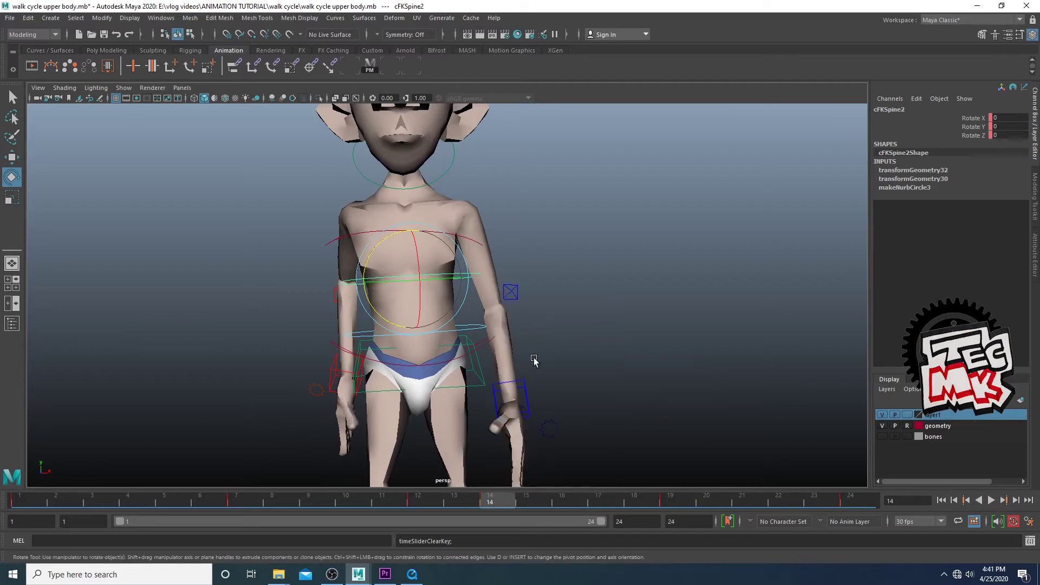
Tilt the upper spine control the opposite way at the frame 19 passing pose, undoing the accidental change to the shoulder control
left_click_drag(427, 503, 23, 506)
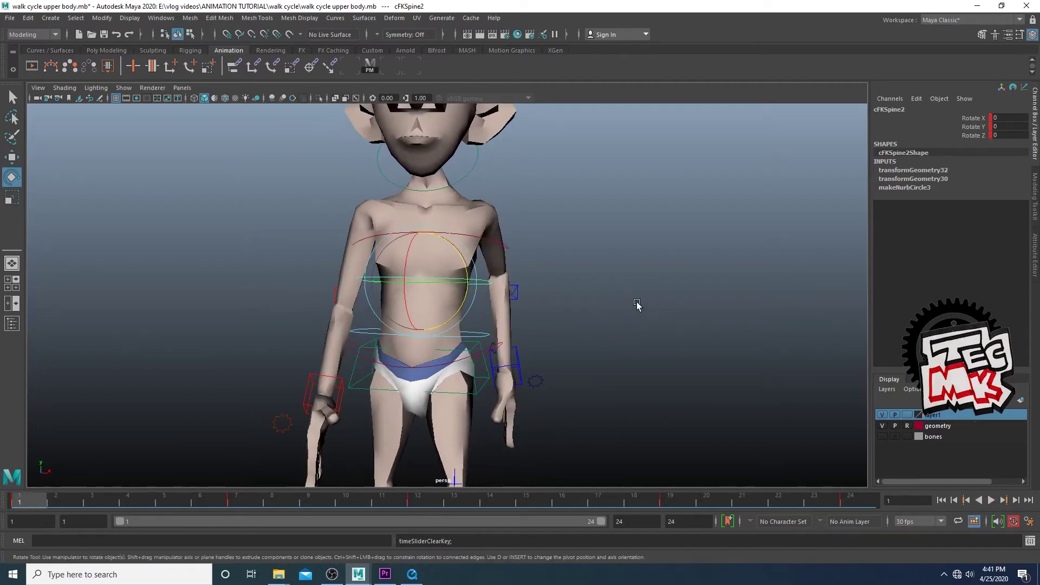
left_click_drag(635, 301, 491, 374, "alt")
left_click_drag(213, 497, 670, 499)
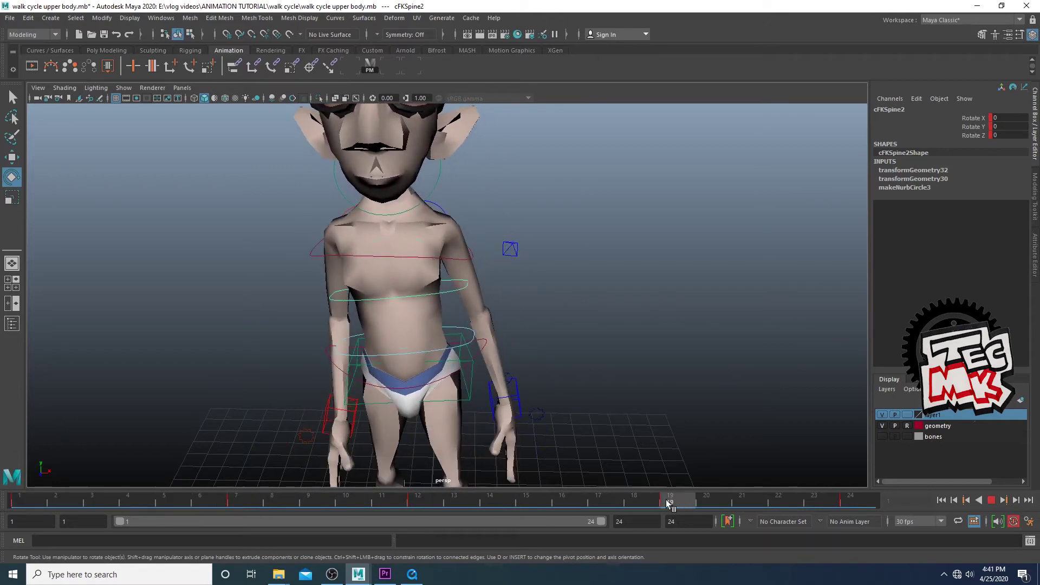
left_click_drag(623, 455, 480, 309, "alt")
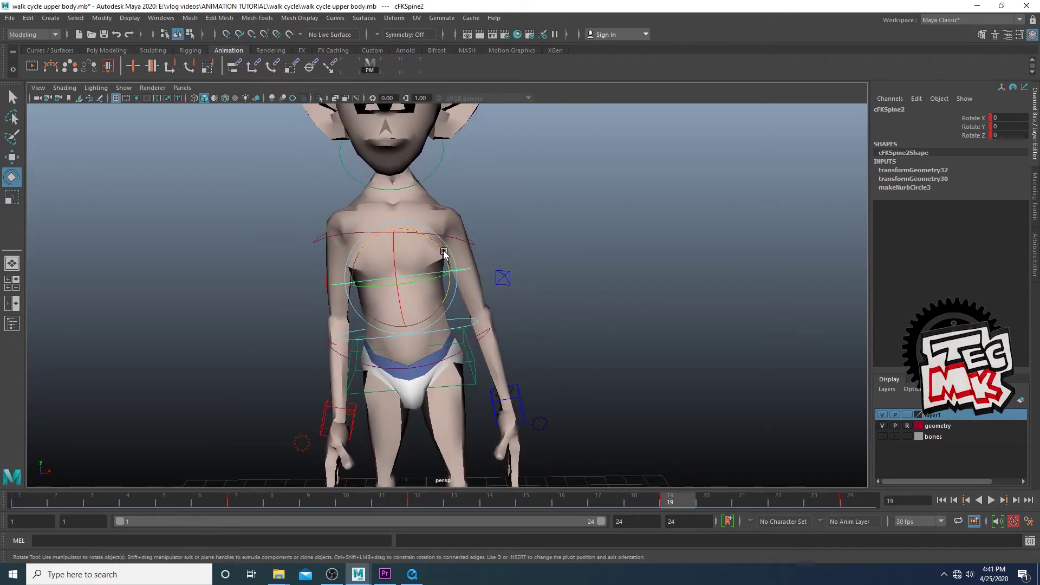
left_click(440, 201)
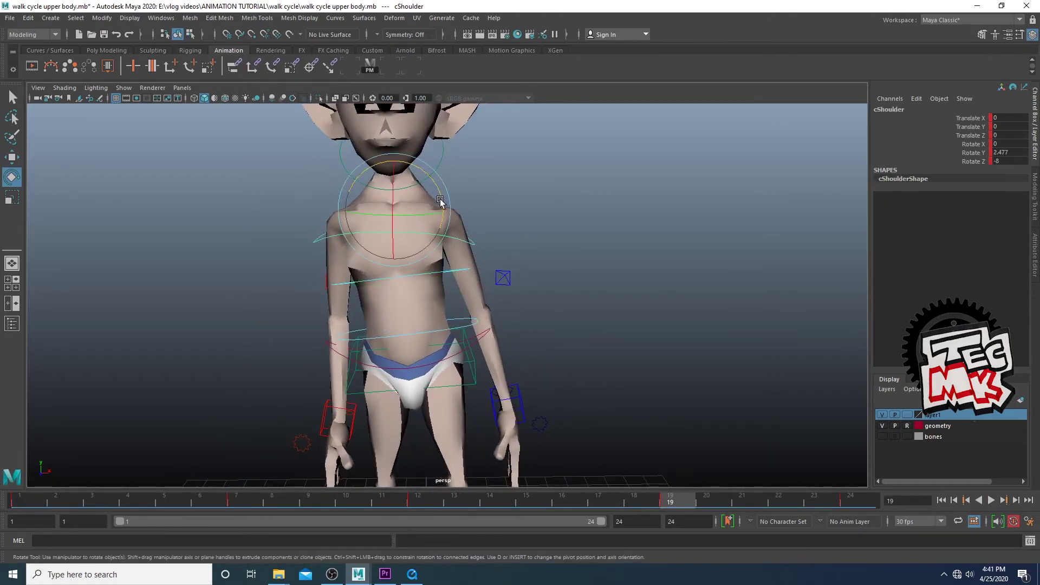
left_click_drag(440, 200, 445, 261)
key("ctrl+z")
left_click(469, 270)
Examine from a raised angle how the shoulder and lower spine controls twist at frame 1
left_click(12, 505)
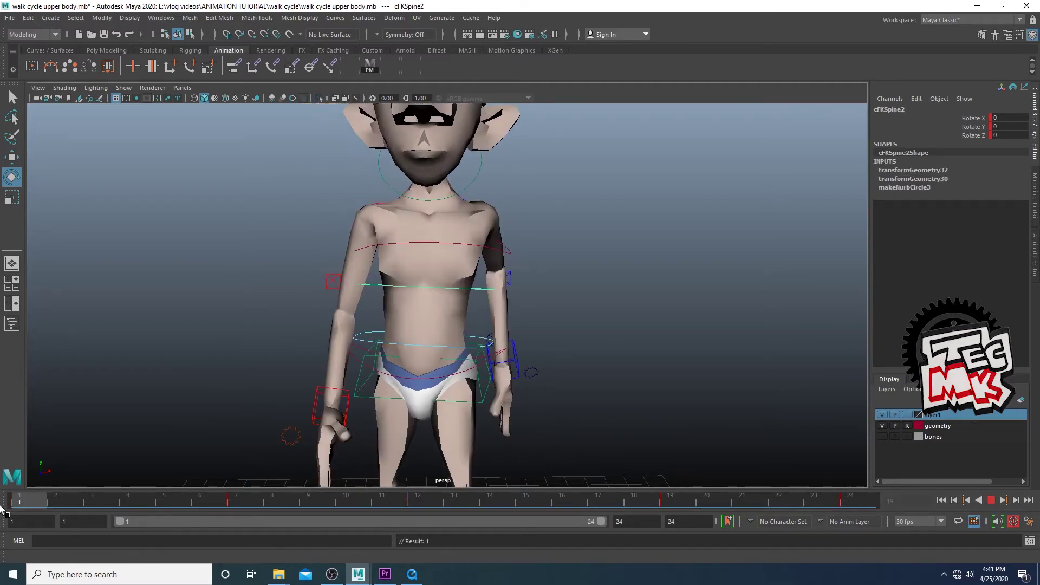
left_click_drag(473, 294, 472, 326, "alt")
middle_click_drag(472, 326, 493, 238, "alt")
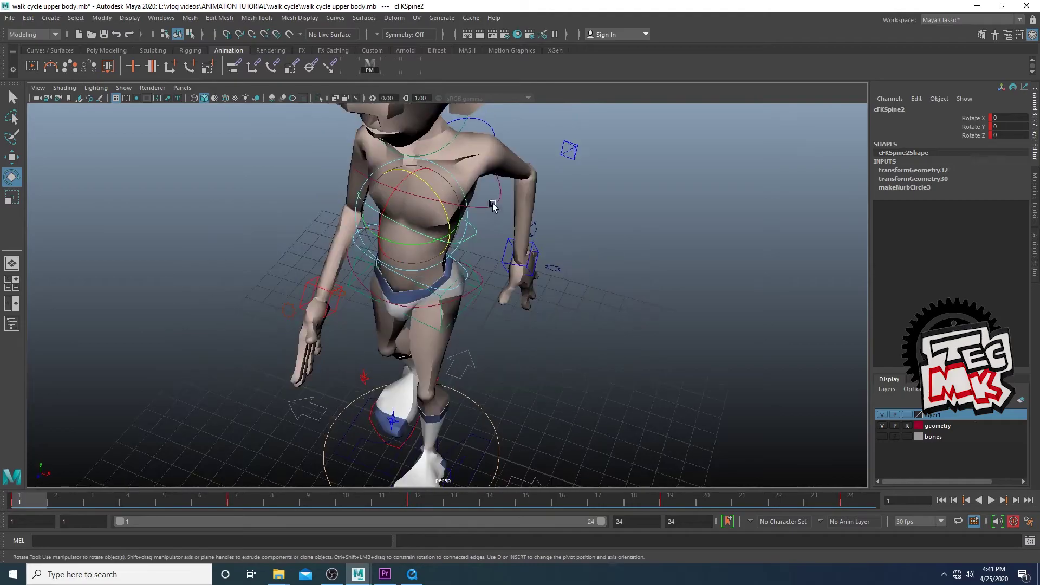
left_click(493, 201)
left_click_drag(426, 173, 444, 169)
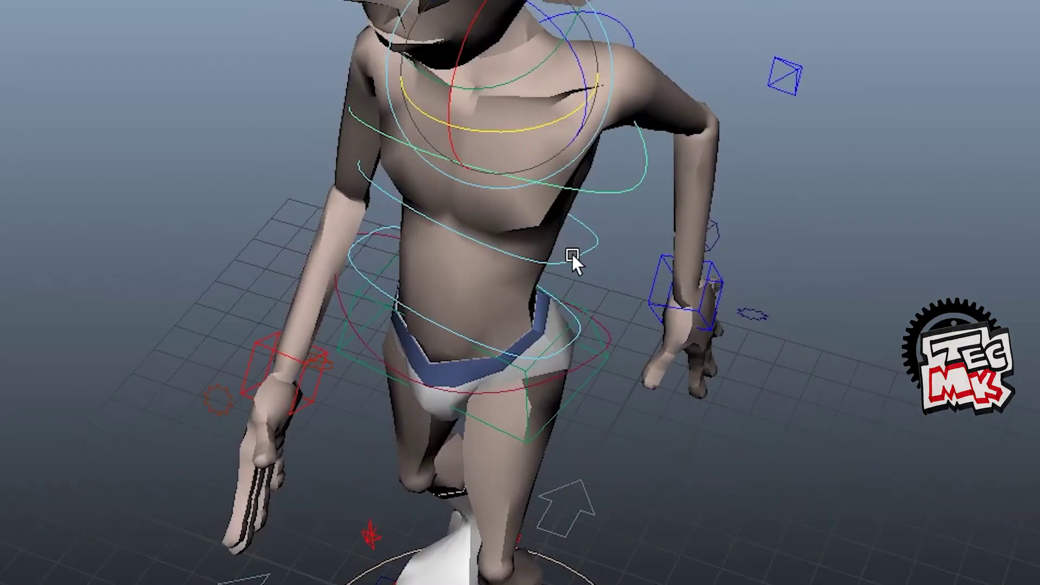
left_click(569, 321)
left_click_drag(498, 324, 492, 326)
Twist the upper spine control at frame 1 and set its Rotate Y to 7
left_click_drag(493, 261, 502, 257)
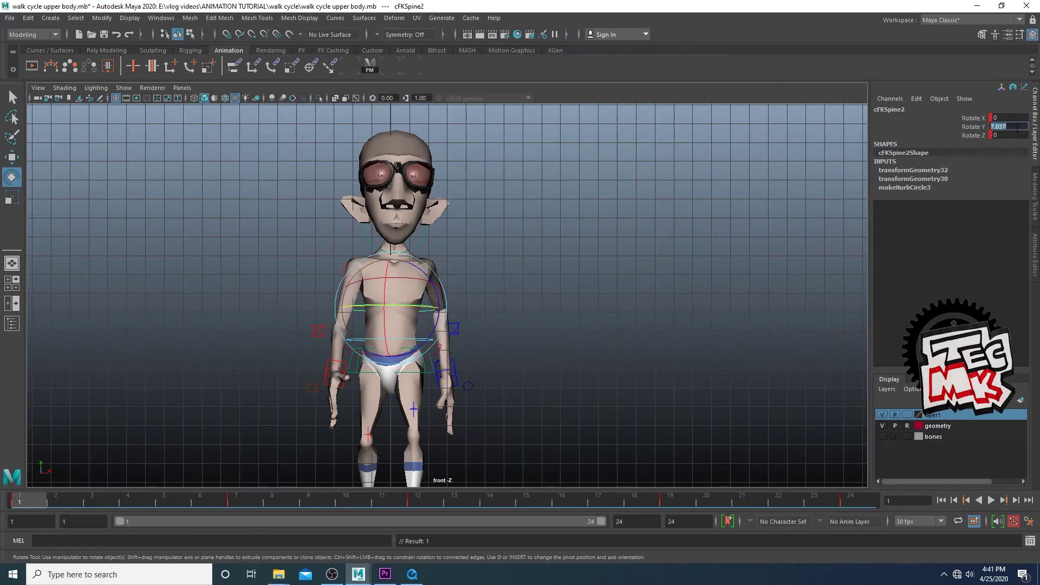
type("7")
key("Return")
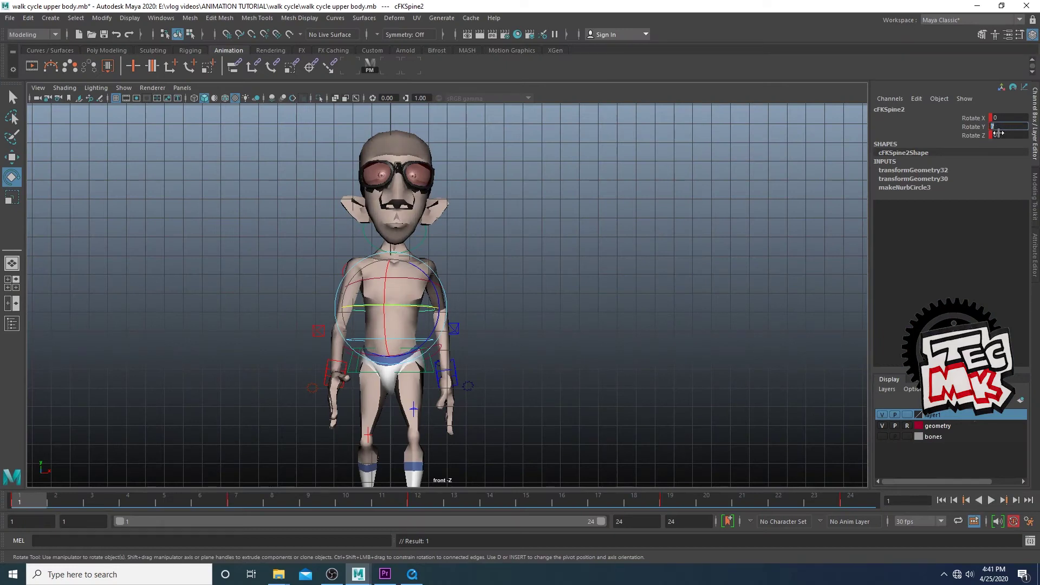
Carry the upper spine control's frame 1 rotation over to frame 24 and reverse its Rotate Y twist at frame 12
left_click(969, 127)
mouse_move(15, 499)
left_mouse_down()
mouse_move(729, 499)
mouse_move(862, 514)
left_mouse_up()
left_click_drag(230, 500, 416, 506)
double_click(1015, 128)
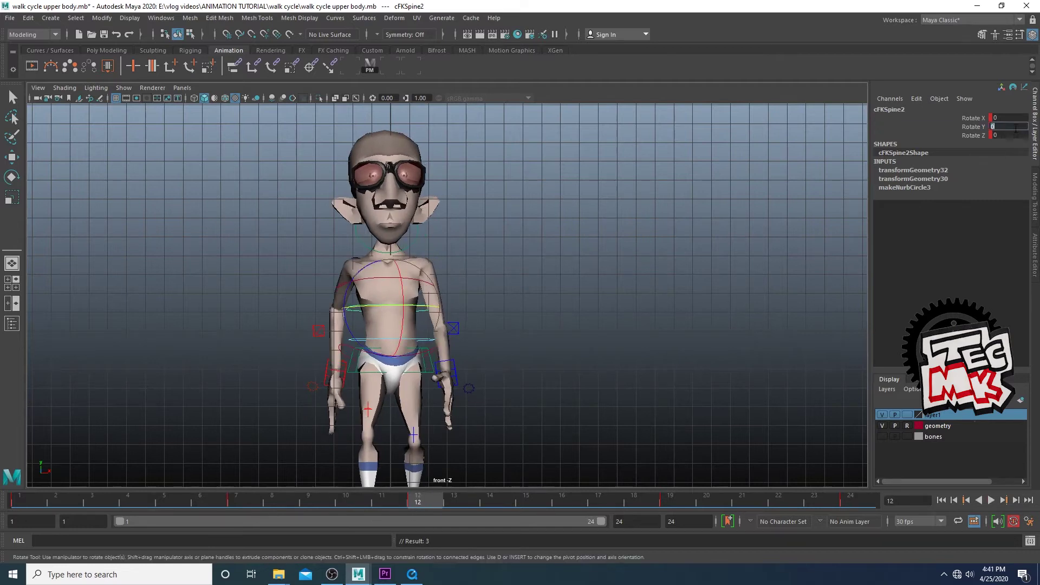
left_click(980, 127)
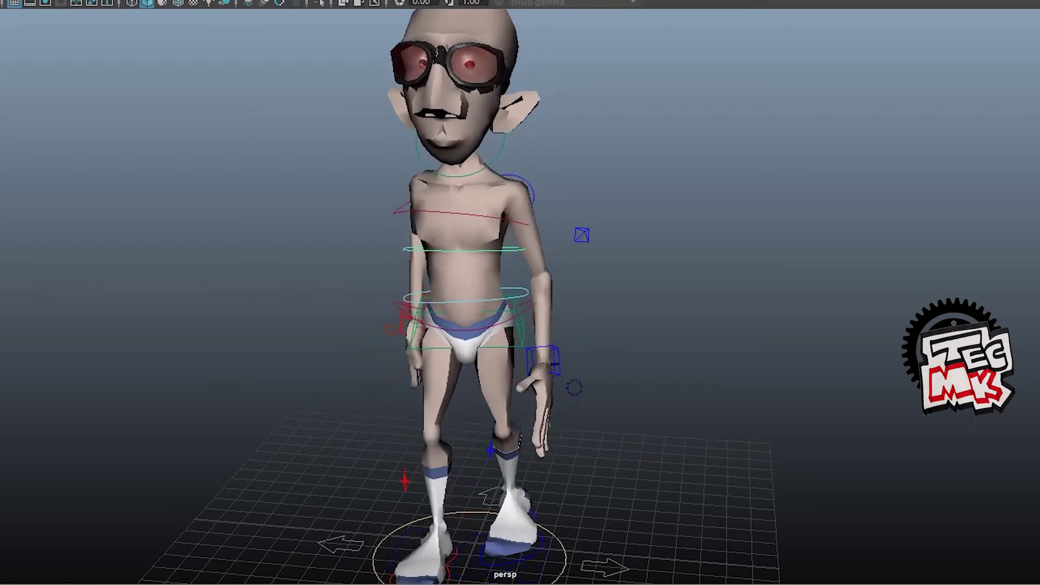
Play back the walk, view it from the side, and try raising the left wrist control slightly
key("alt+v")
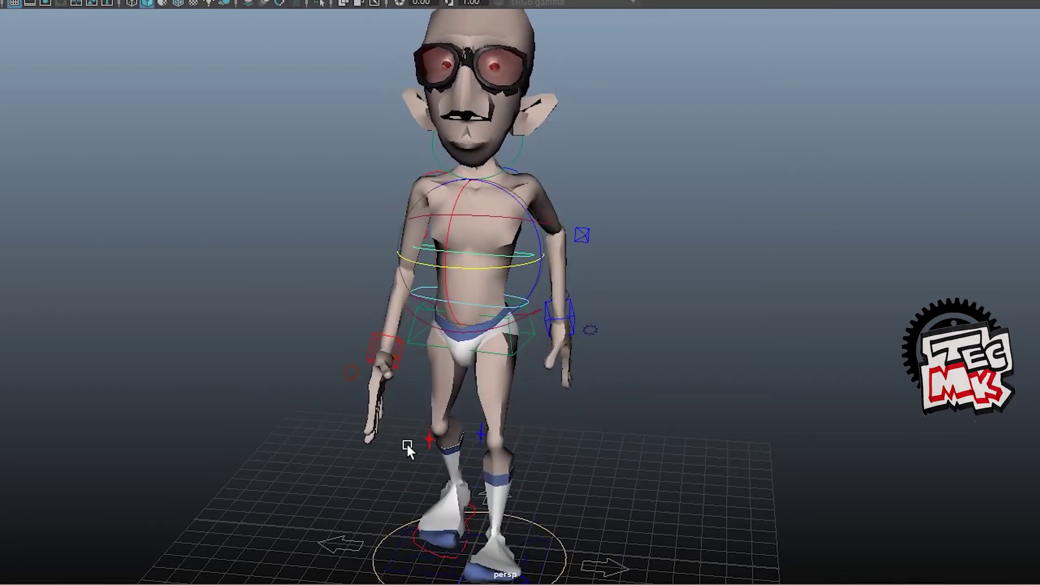
left_click_drag(407, 444, 769, 453, "alt")
left_click(434, 379)
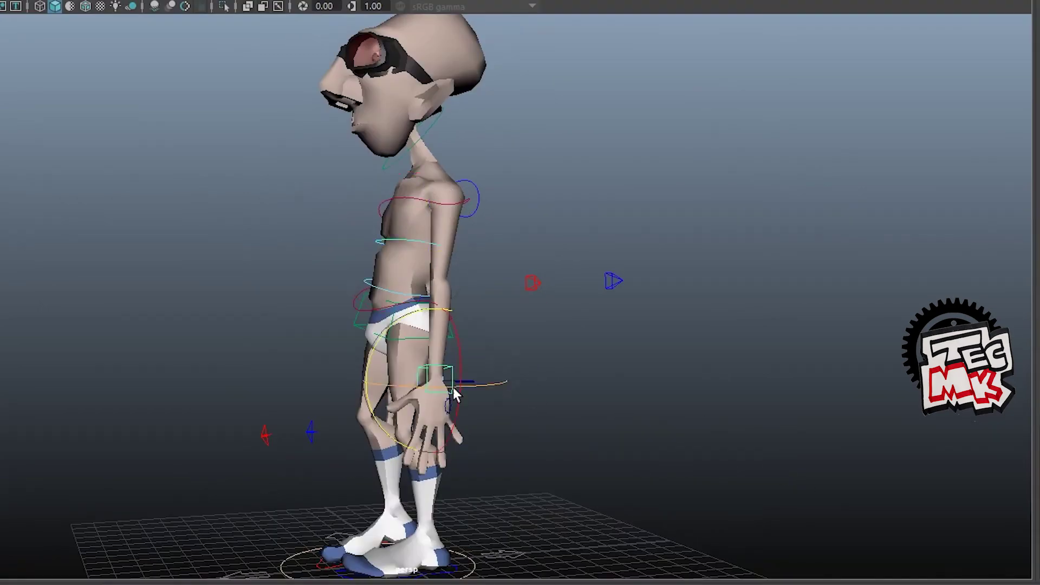
right_click_drag(453, 388, 502, 418, "alt")
key("w")
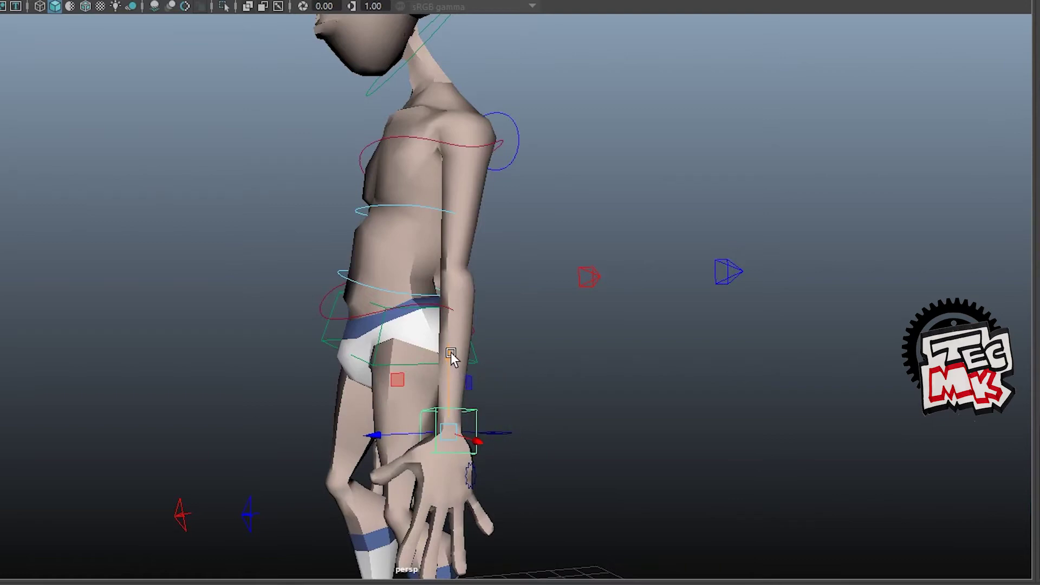
left_click_drag(450, 352, 454, 339)
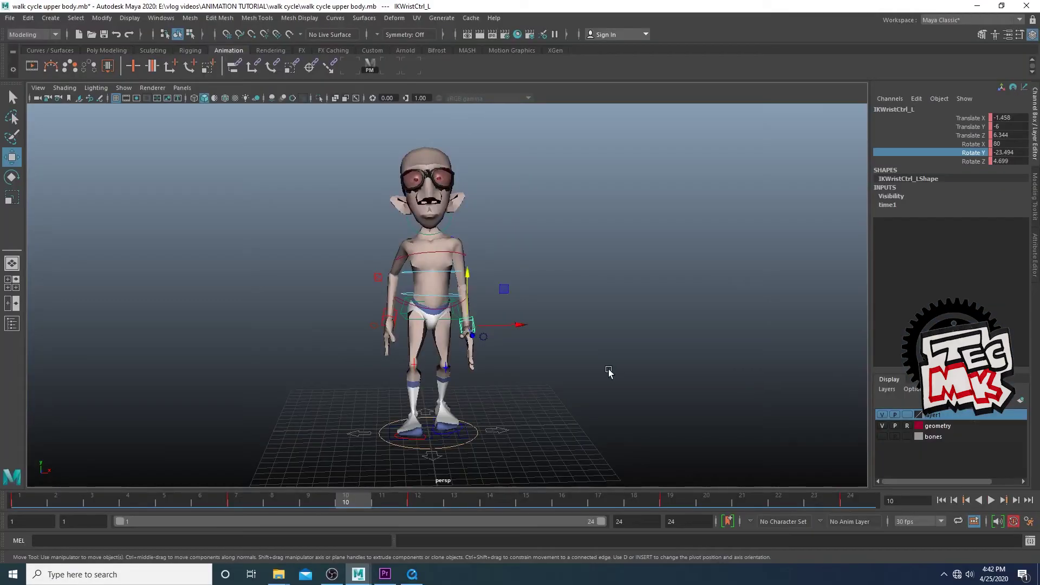
Examine the shoulder and both spine controls through the 24-frame cycle from several angles
scroll(603, 373, "up", 5)
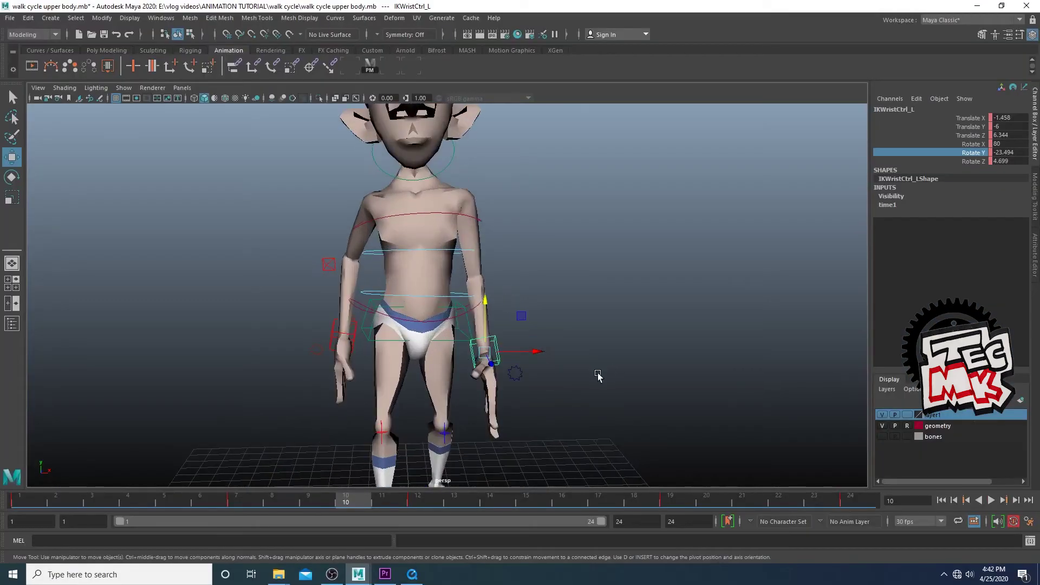
middle_click_drag(596, 373, 615, 328, "alt")
left_click_drag(617, 329, 639, 287, "alt")
scroll(639, 287, "down", 4)
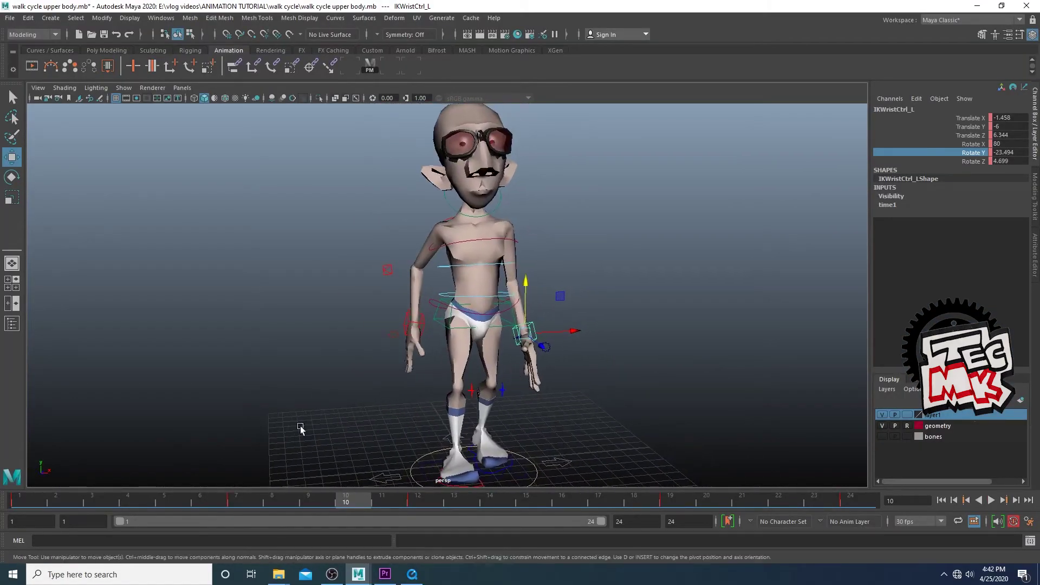
left_click_drag(22, 496, 570, 466)
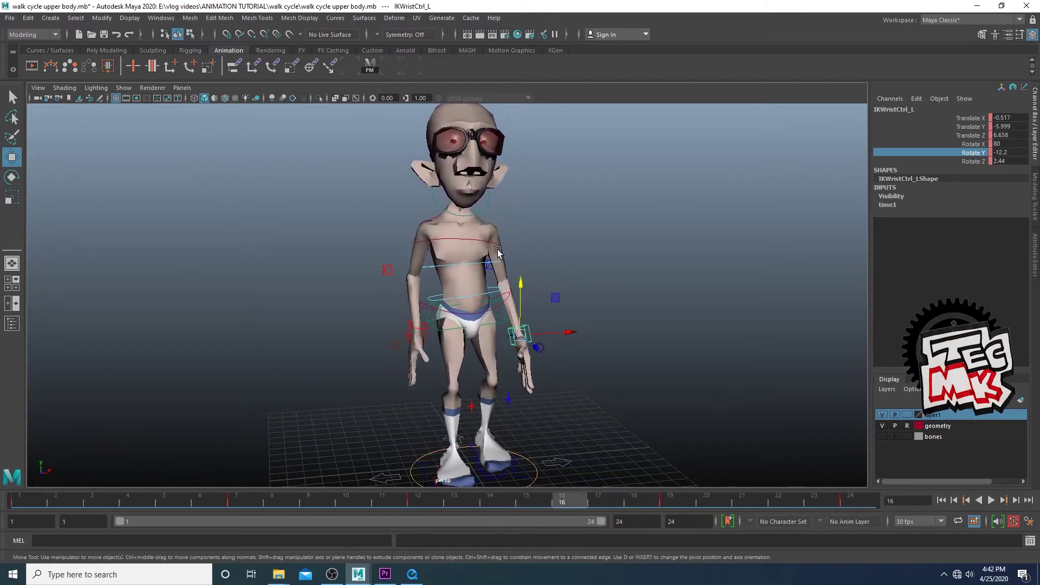
left_click(496, 245)
scroll(501, 348, "up", 3)
middle_click_drag(501, 348, 508, 366, "alt")
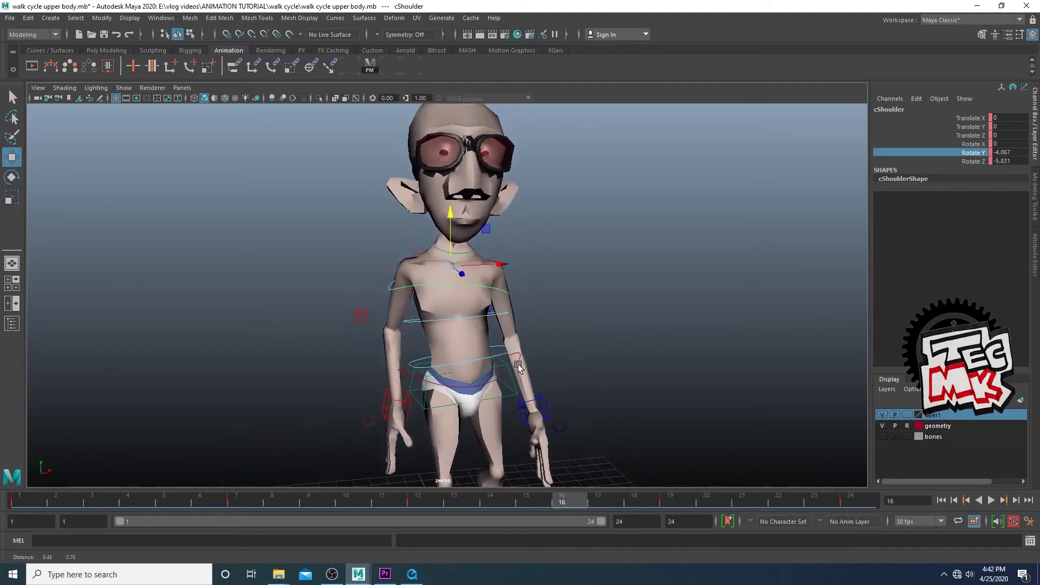
left_click_drag(505, 366, 468, 352, "alt")
scroll(518, 320, "down", 3)
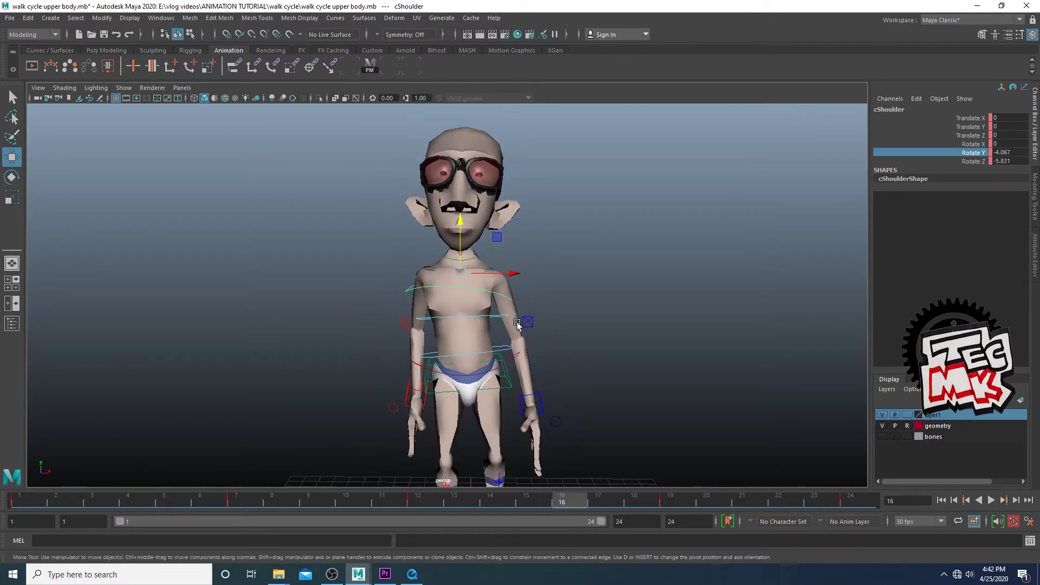
left_click_drag(520, 324, 506, 353, "alt")
left_click(504, 341)
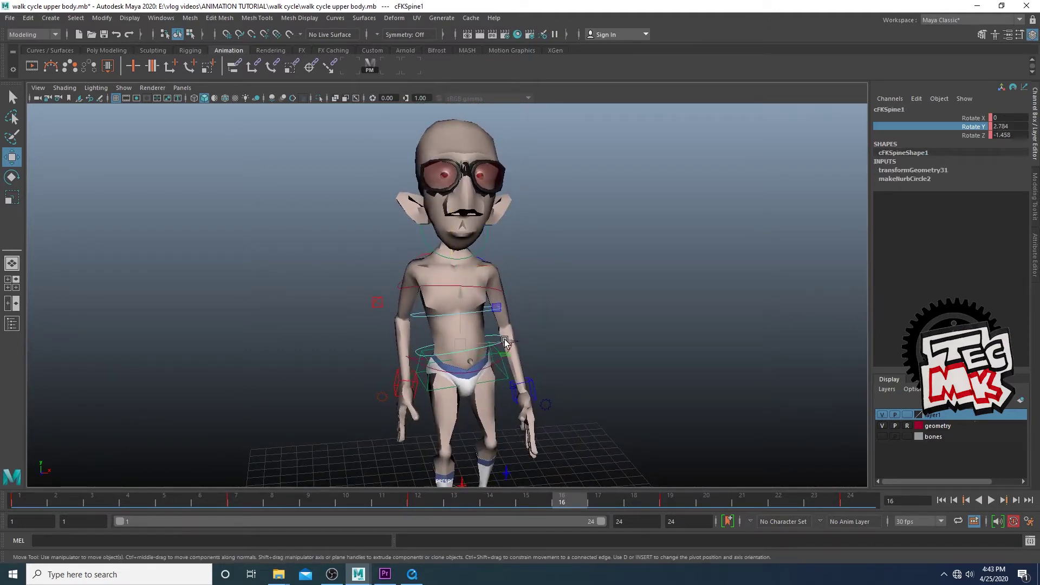
left_click(420, 315)
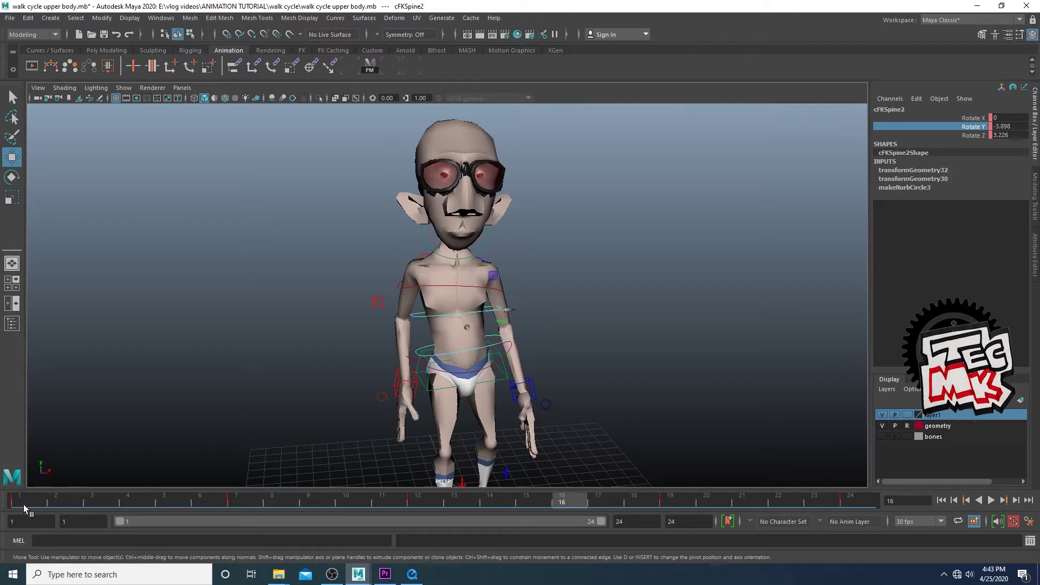
left_click_drag(25, 509, 855, 504)
Delete the neck control's keys at frames 3 and 14
left_click_drag(430, 265, 388, 251, "alt")
left_click(442, 248)
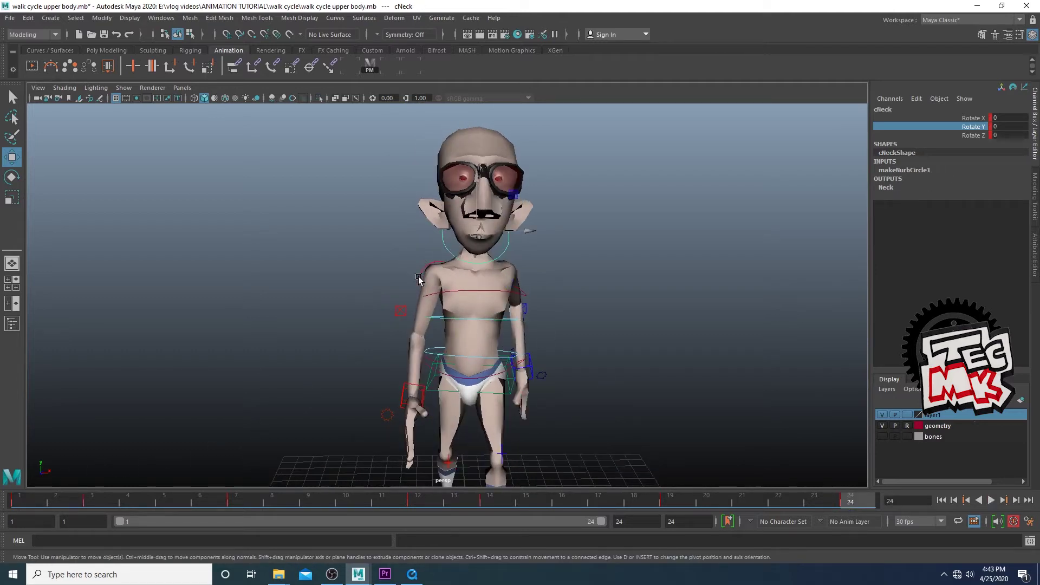
right_click(91, 502)
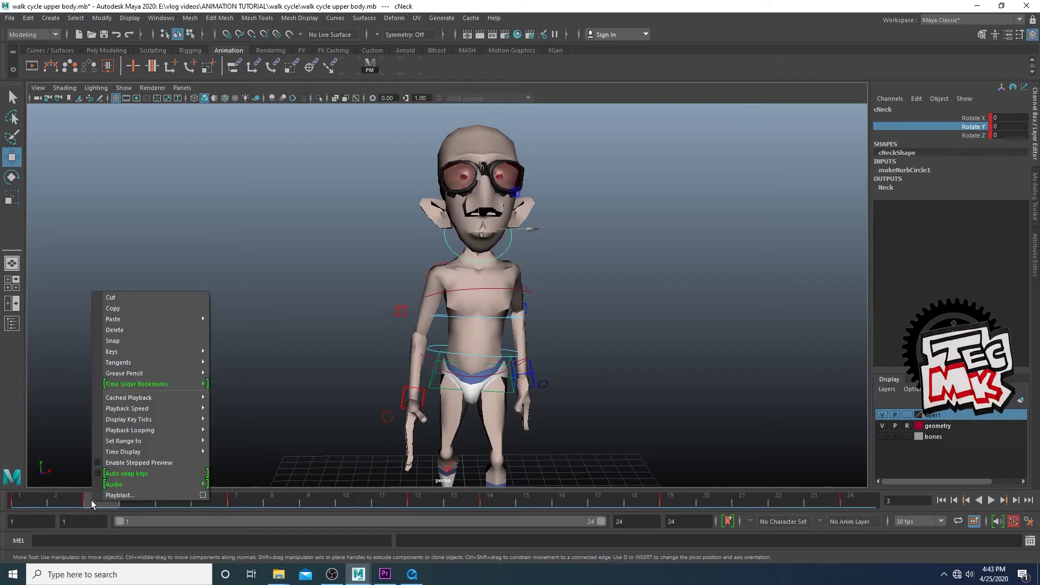
left_click(151, 326)
left_click(540, 503)
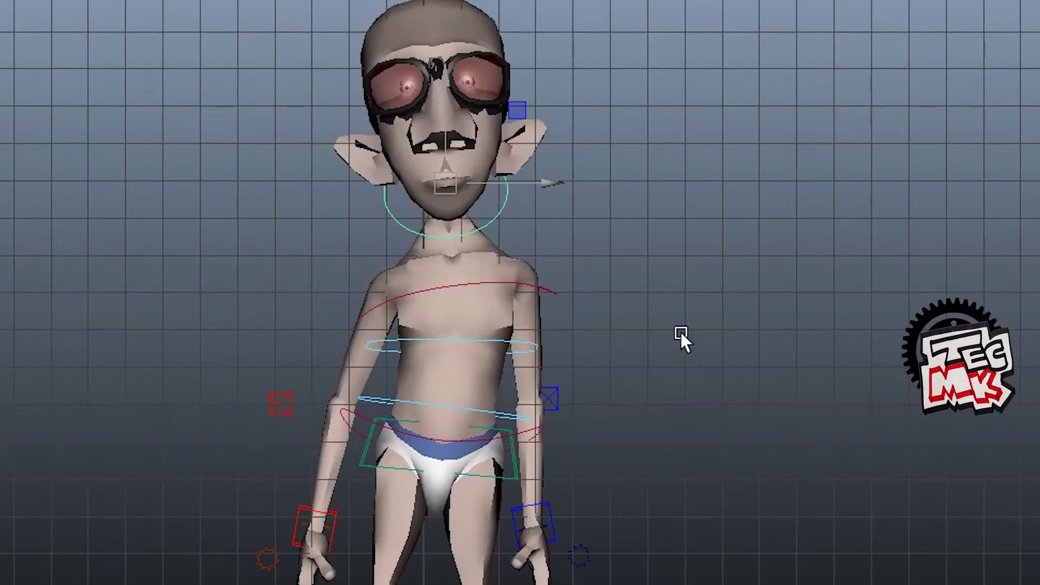
Tilt the neck control at frame 7 in the front view and set its Rotate Z to 5
right_click_drag(680, 332, 658, 395, "alt")
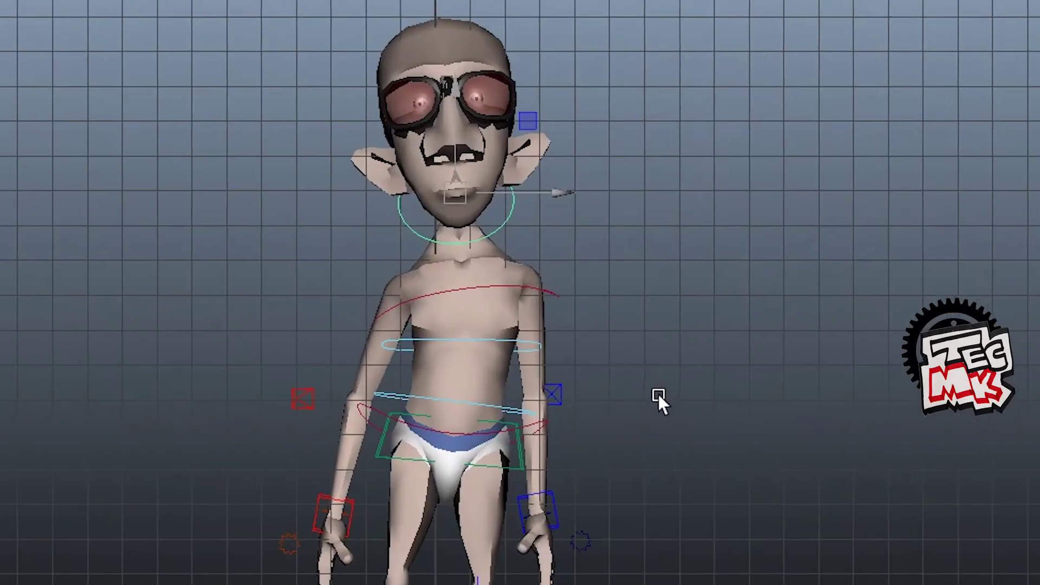
middle_click_drag(658, 394, 664, 424, "alt")
right_click_drag(664, 424, 644, 424, "alt")
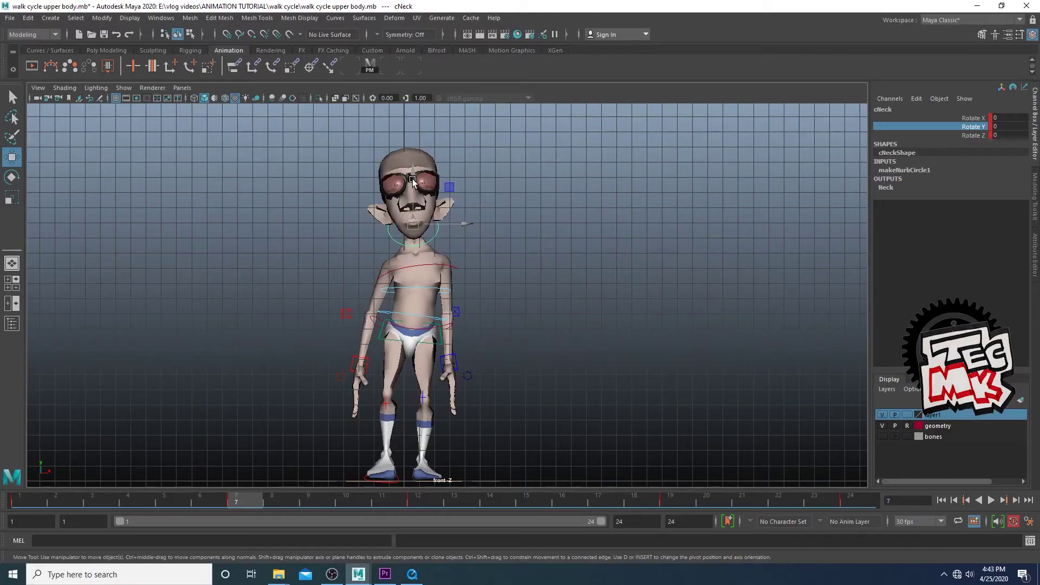
key("e")
left_click_drag(455, 194, 452, 190)
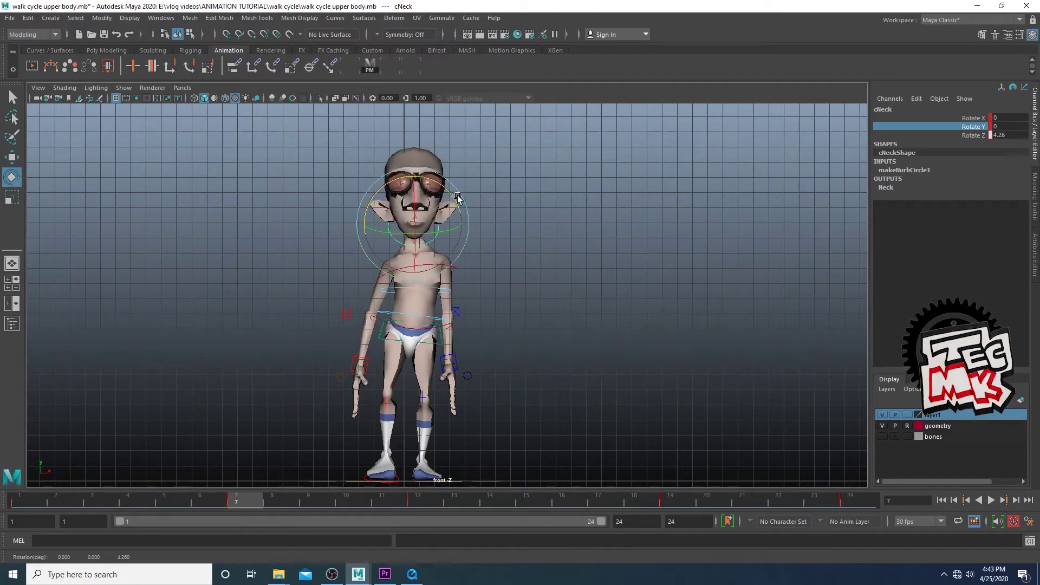
double_click(1009, 135)
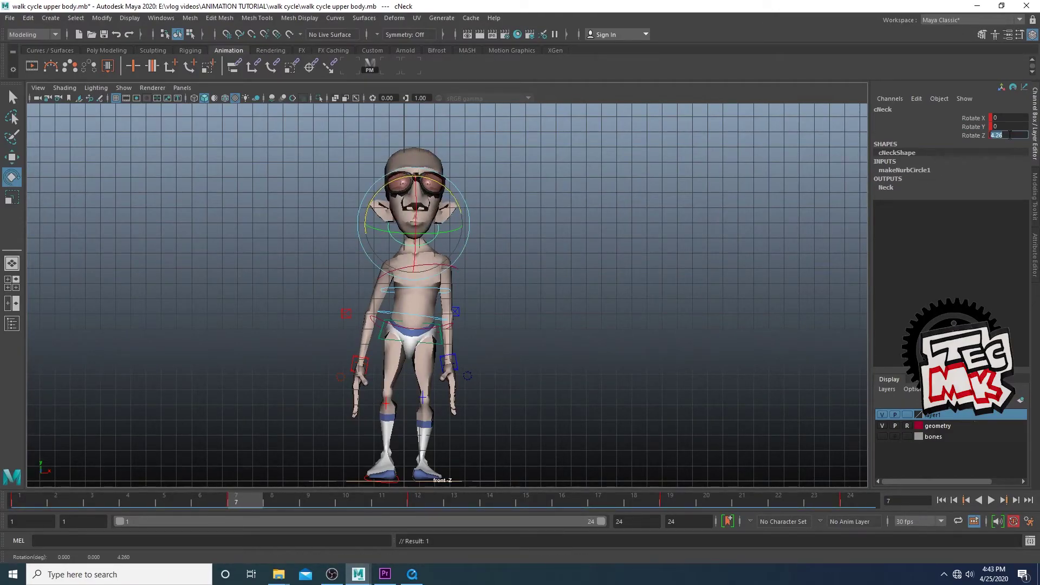
type("5")
key("Return")
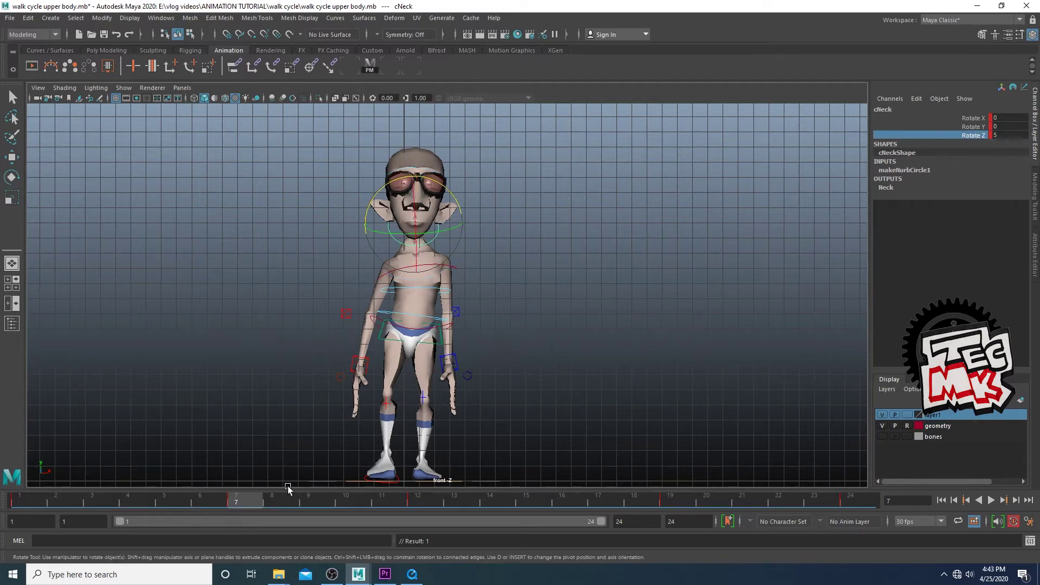
Set the neck control's Rotate Z to -5 at frame 19
left_click(670, 500)
double_click(1013, 135)
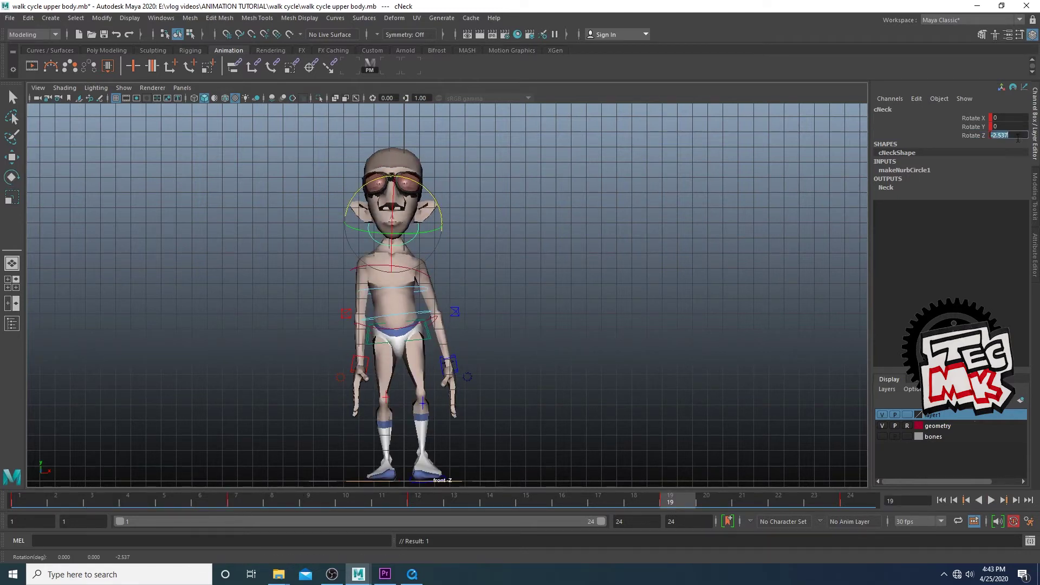
type("-5")
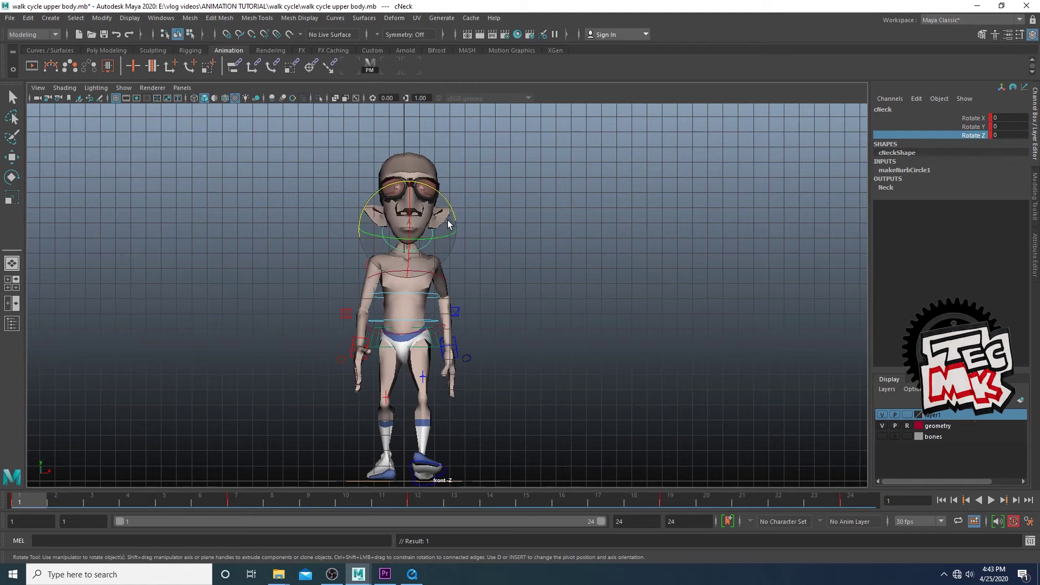
Turn the neck control at frame 1 and give it a negative Rotate Y value
key("ctrl+z")
left_click_drag(450, 232, 443, 239)
double_click(1018, 127)
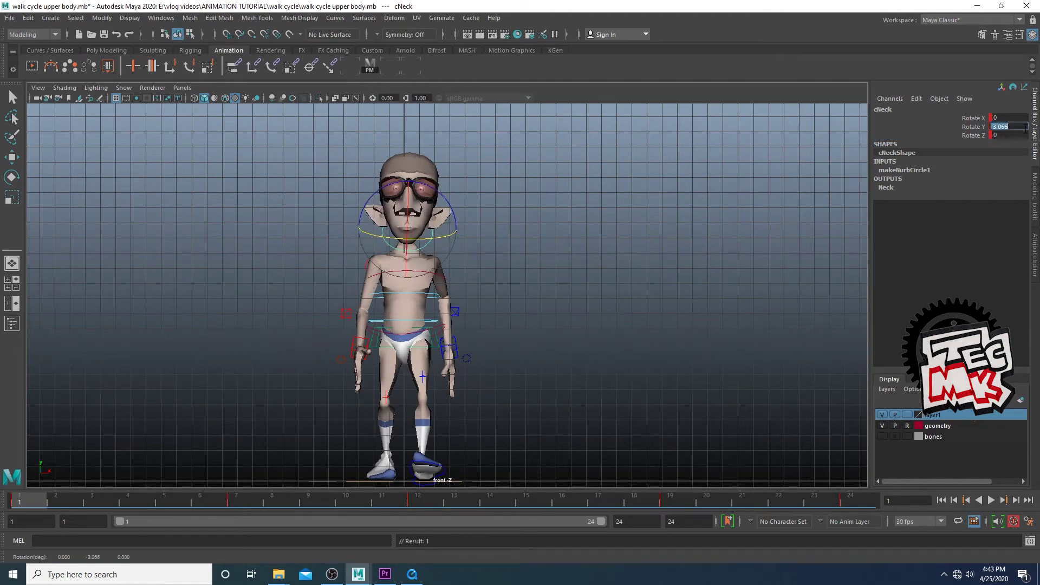
type("-")
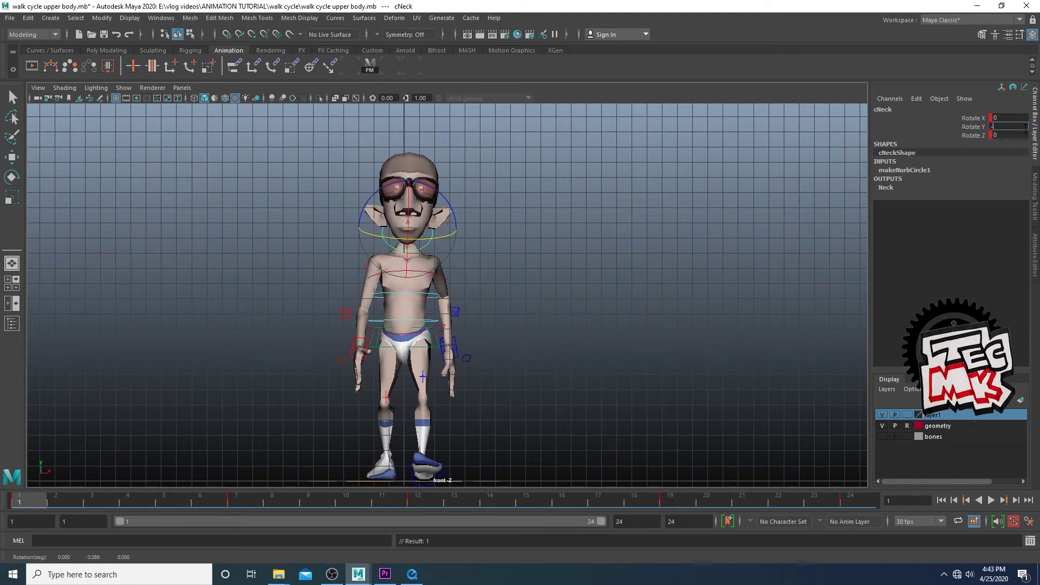
type("23")
key("Return")
Set the neck control's Rotate Y to 5 at frame 12
key("alt+v")
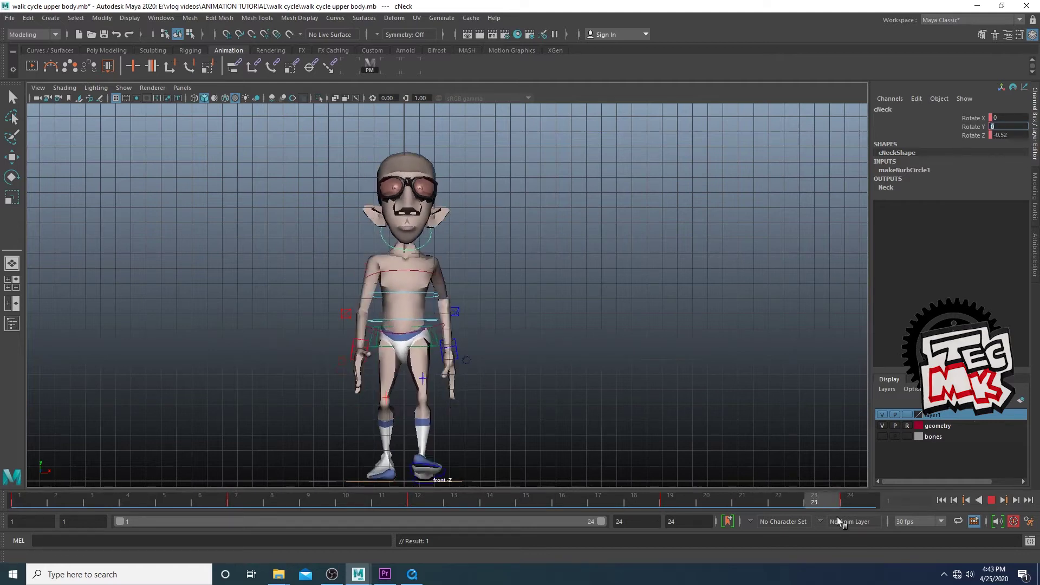
left_click(430, 500)
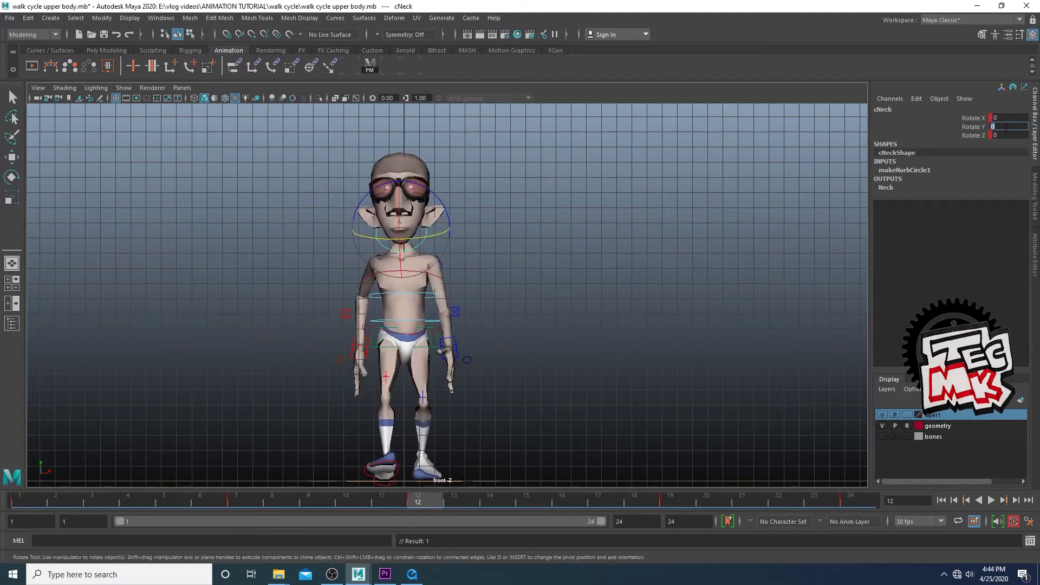
type("5")
key("Return")
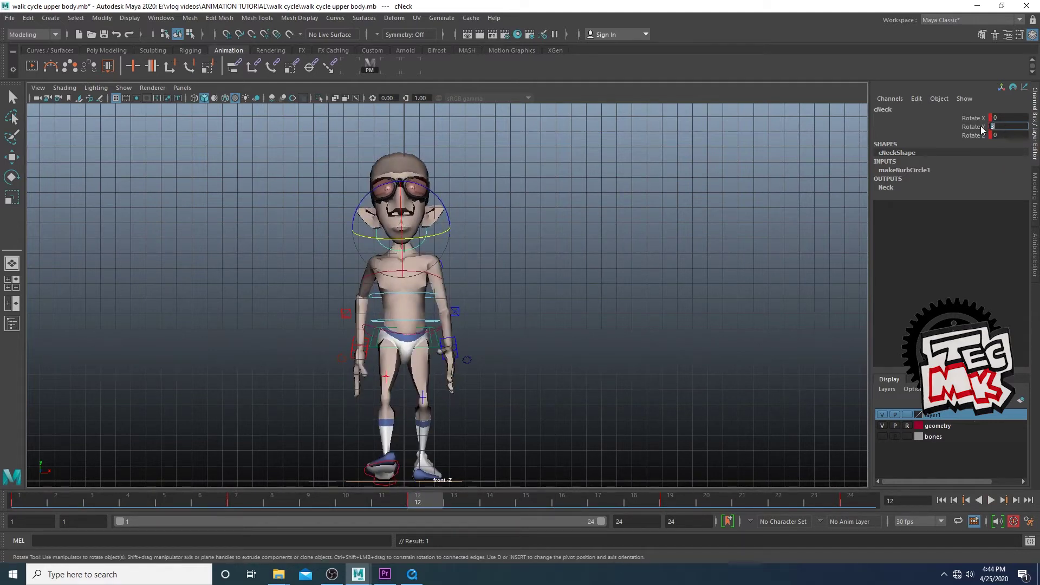
key("Return")
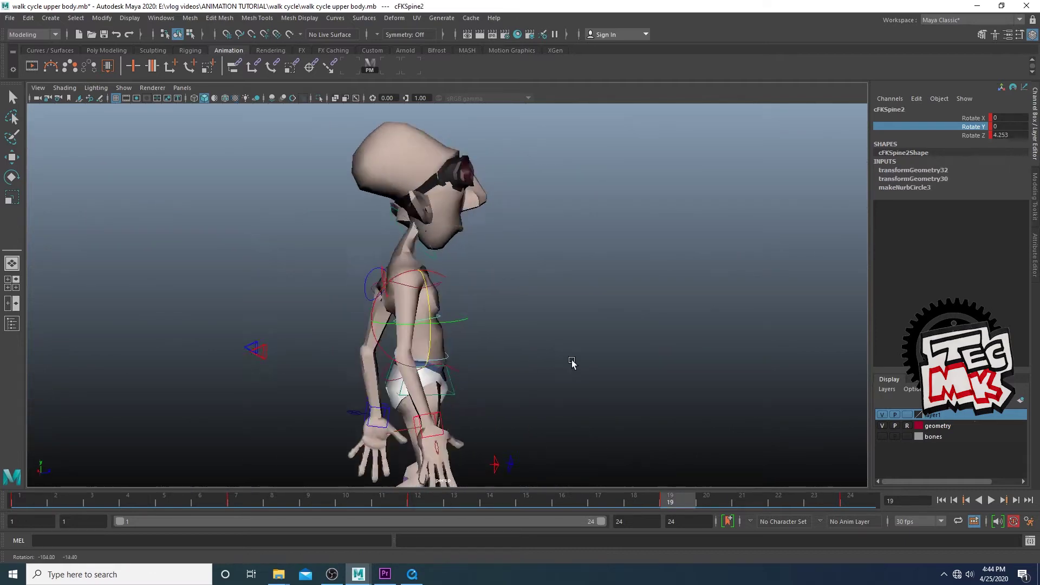
Check the cycle in the perspective view and select the finger controls of both hands at frame 1
left_click_drag(573, 359, 106, 490, "alt")
left_click(27, 496)
key("alt+v")
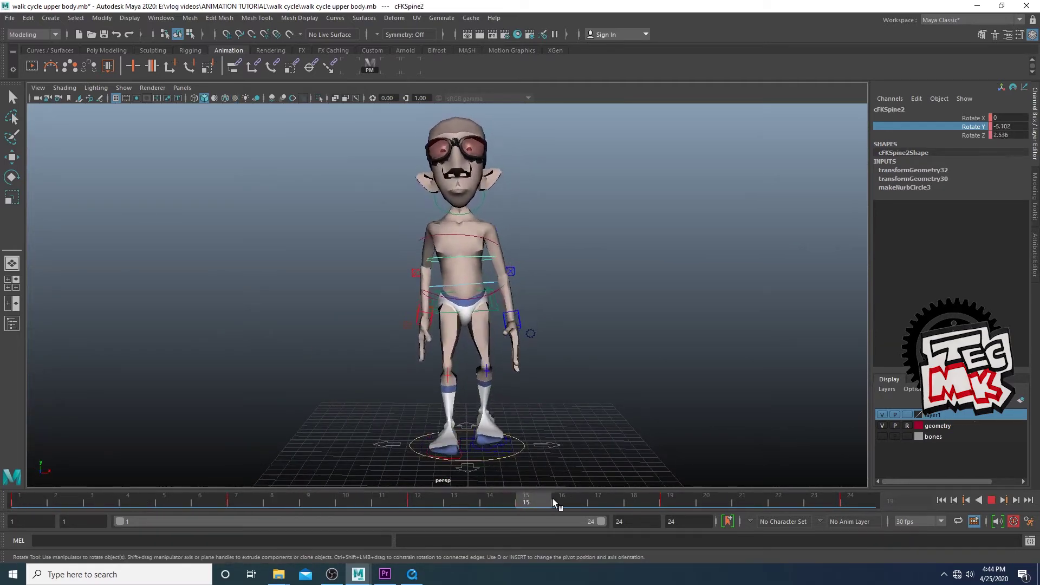
key("Escape")
left_click_drag(473, 378, 581, 389, "alt")
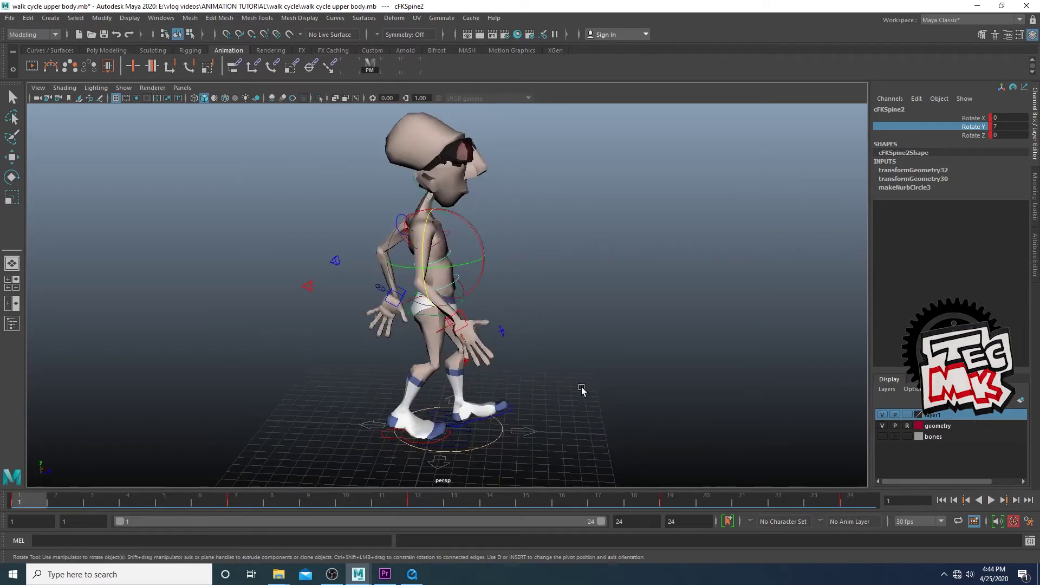
scroll(581, 389, "up", 3)
middle_click_drag(581, 389, 558, 350, "alt")
scroll(558, 351, "up", 4)
left_click(460, 330)
left_click_drag(559, 352, 450, 325, "alt")
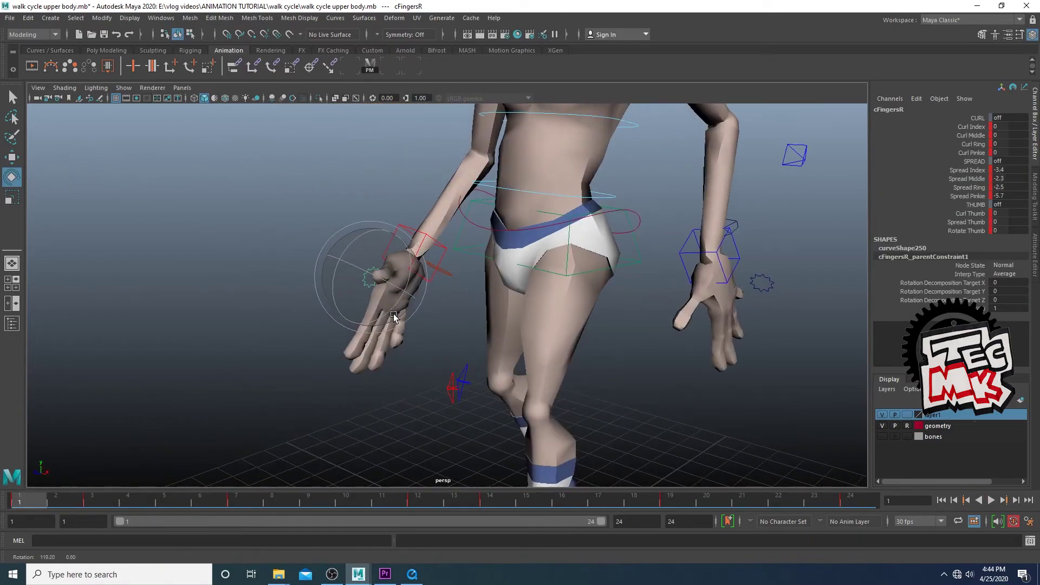
left_click(768, 285, "shift")
left_click_drag(688, 325, 674, 363, "alt")
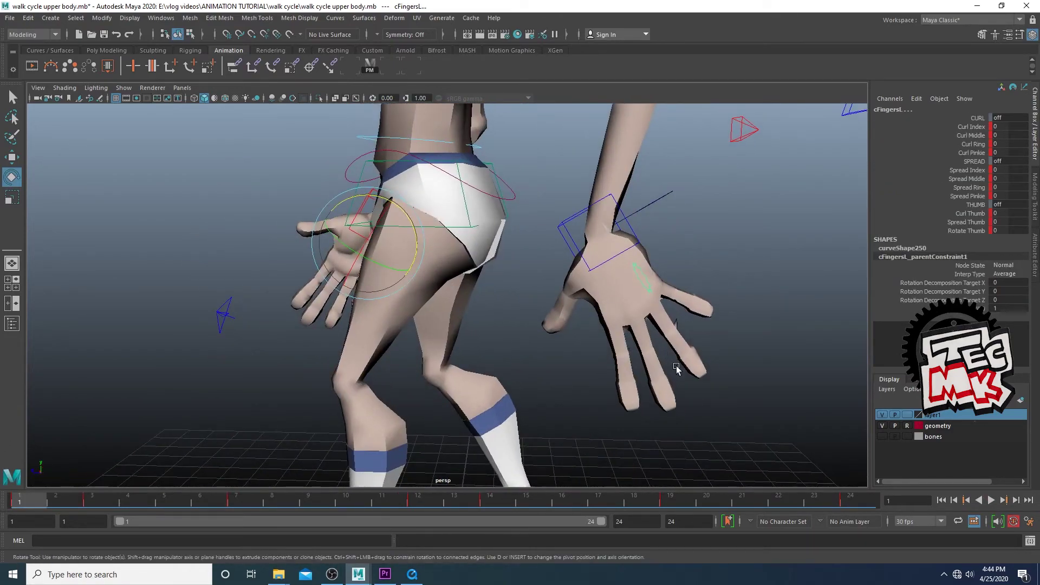
Spread the fingers of both hands with Spread Middle 2.2, Spread Ring -9.1 and Spread Pinkie -7.1
left_click_drag(959, 230, 966, 196)
middle_click_drag(856, 191, 810, 203)
scroll(854, 191, "up", 2)
left_click(966, 180)
left_click(963, 187)
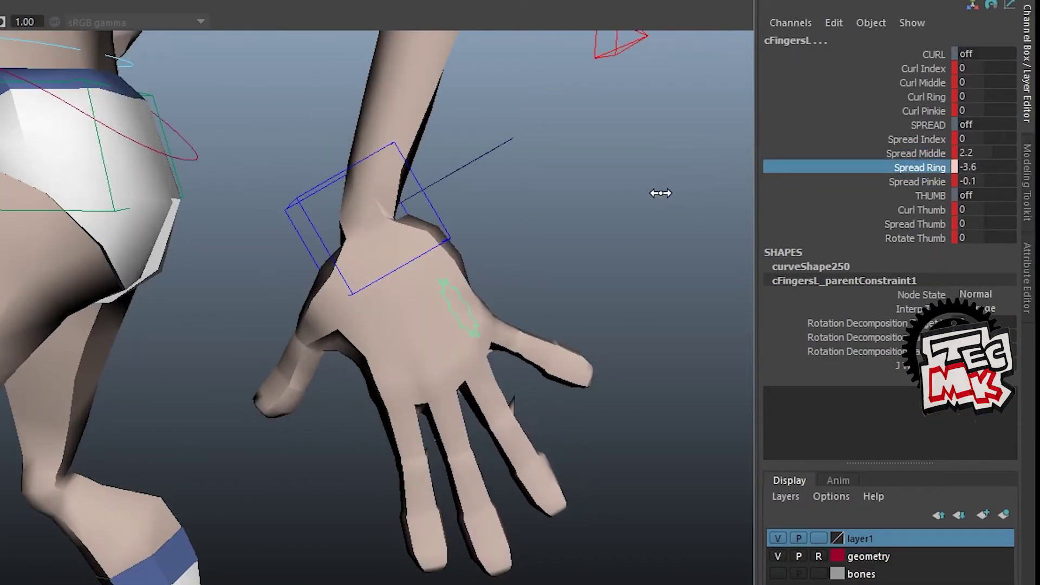
middle_click_drag(661, 193, 621, 193)
left_click(921, 182)
middle_click_drag(690, 195, 639, 196)
Curl the fingers of both hands with Curl Index 0.7, Curl Middle 1.7, Curl Ring 2.3 and Curl Pinkie 2.6
left_click_drag(347, 336, 471, 351, "alt")
left_click_drag(922, 70, 922, 110)
middle_click_drag(607, 105, 612, 106)
left_click_drag(919, 83, 910, 111)
middle_click_drag(694, 110, 701, 111)
left_click_drag(920, 97, 918, 109)
scroll(688, 122, "up", 2)
middle_click_drag(684, 122, 690, 122)
left_click(908, 112)
Pose both thumbs with Curl Thumb 2.1 and Spread Thumb -2.1
left_click_drag(487, 325, 379, 330, "alt")
left_click(920, 210)
left_click(915, 224)
mouse_move(698, 230)
middle_mouse_down()
mouse_move(718, 230)
mouse_move(685, 233)
middle_mouse_up()
left_click_drag(217, 320, 109, 324, "alt")
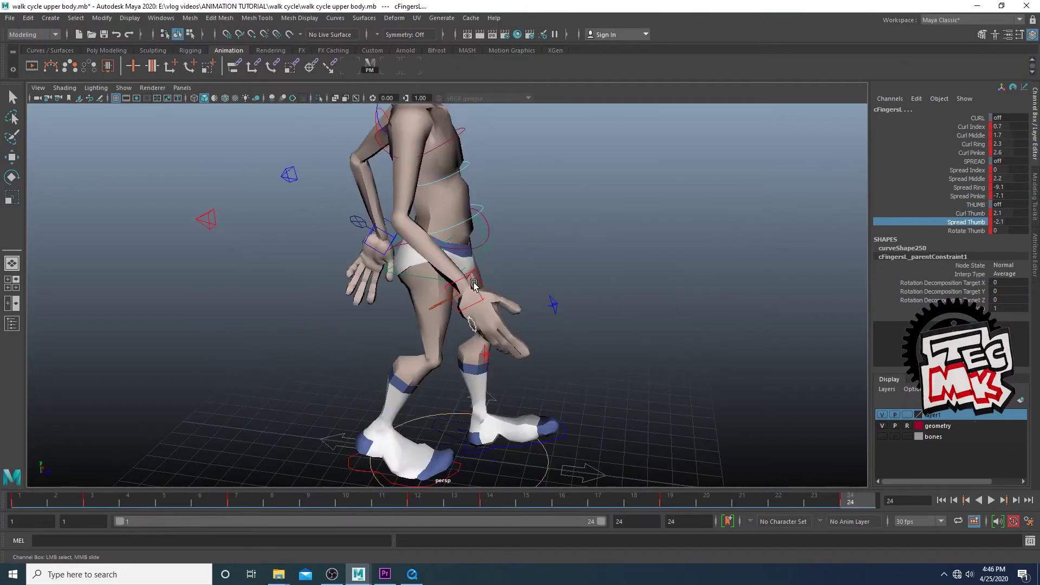
Rotate the right wrist control at frame 7 to a Rotate Y of about -22.6 and key it
left_click(480, 294)
key("e")
left_click_drag(480, 294, 540, 386, "alt")
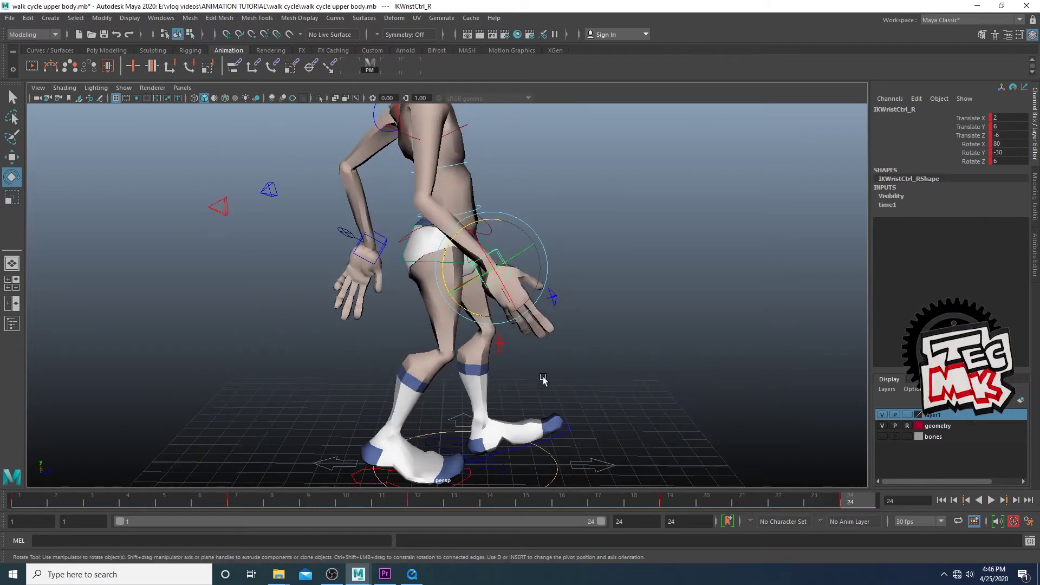
scroll(544, 380, "up", 3)
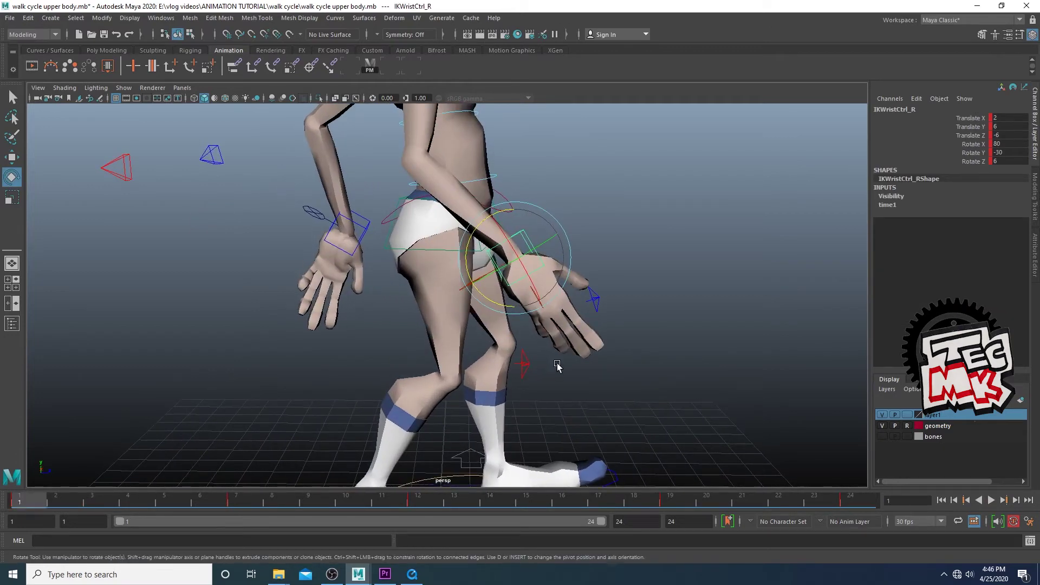
scroll(557, 367, "down", 3)
mouse_move(565, 334)
left_mouse_down("alt")
mouse_move(619, 325)
mouse_move(552, 348)
left_mouse_up("alt")
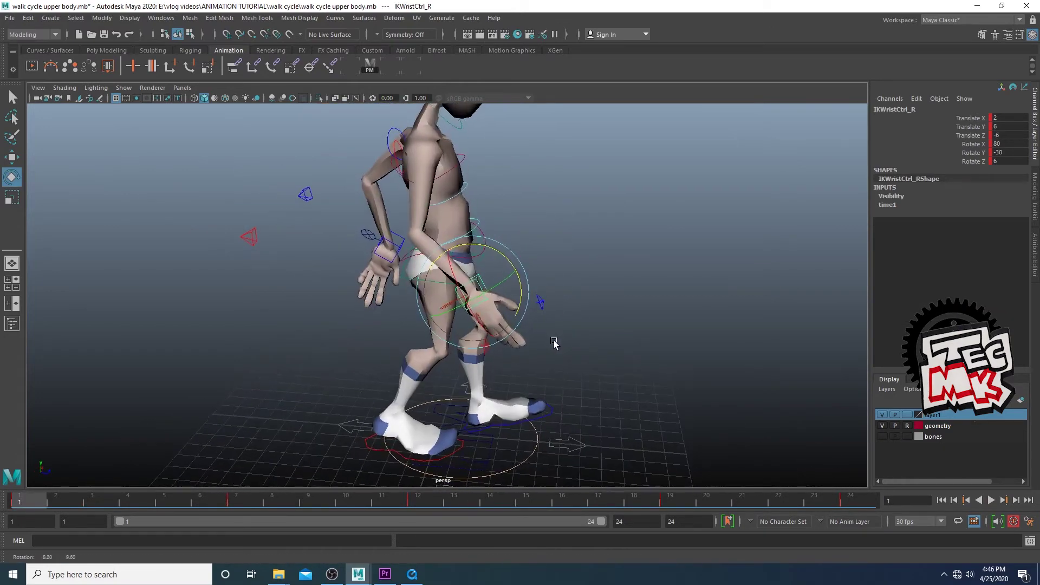
left_click_drag(34, 496, 11, 515)
key("Escape")
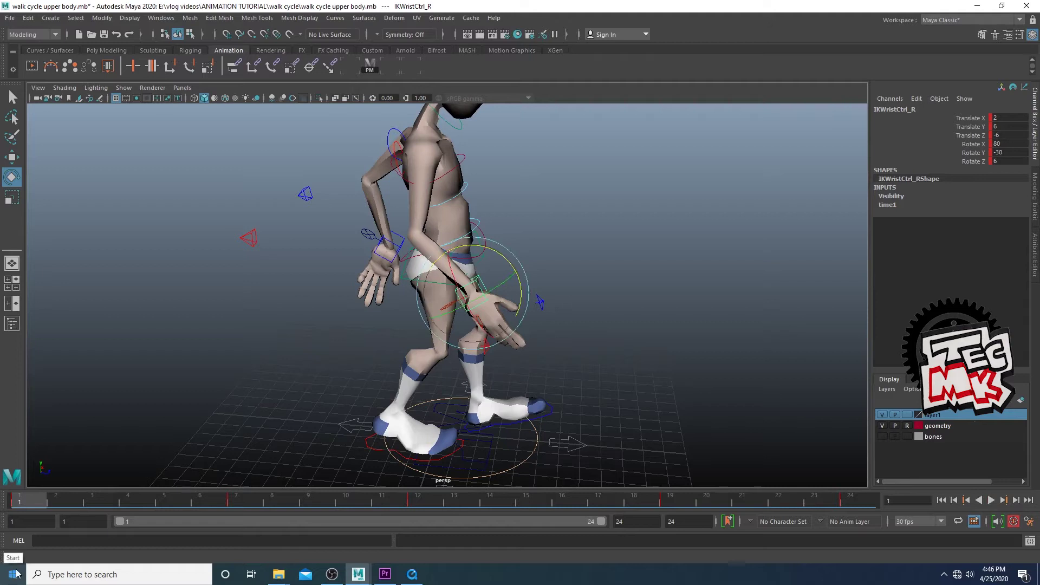
key("alt+v")
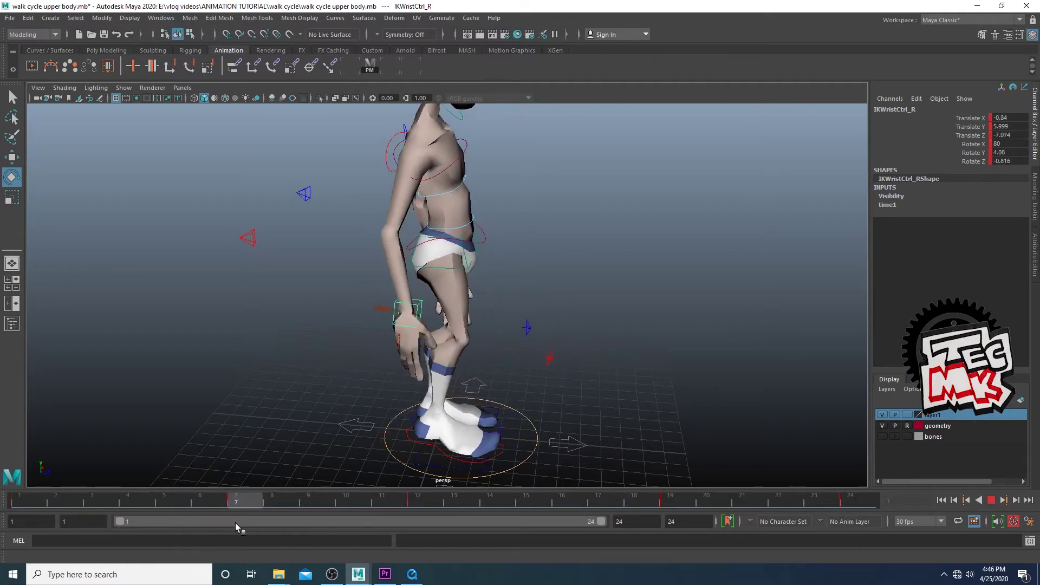
key("Escape")
left_click_drag(423, 362, 431, 278)
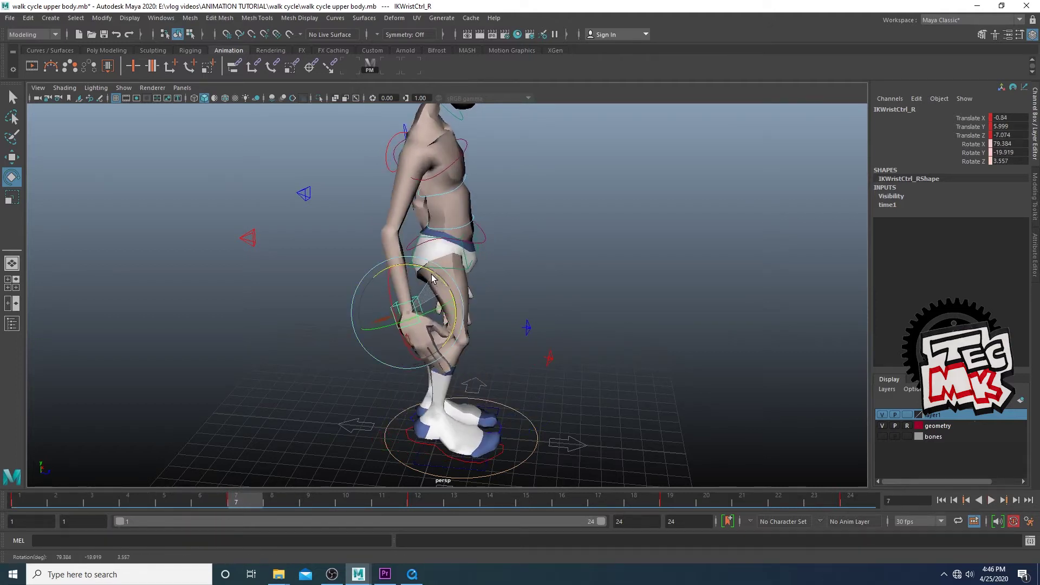
mouse_move(238, 495)
left_mouse_down()
mouse_move(187, 494)
mouse_move(255, 494)
left_mouse_up()
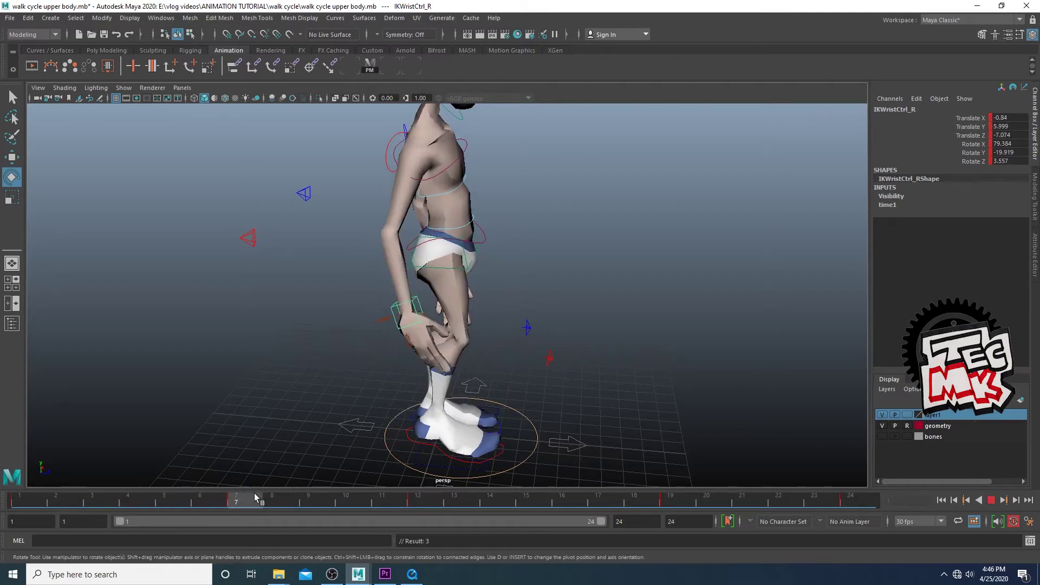
left_click_drag(434, 277, 428, 286)
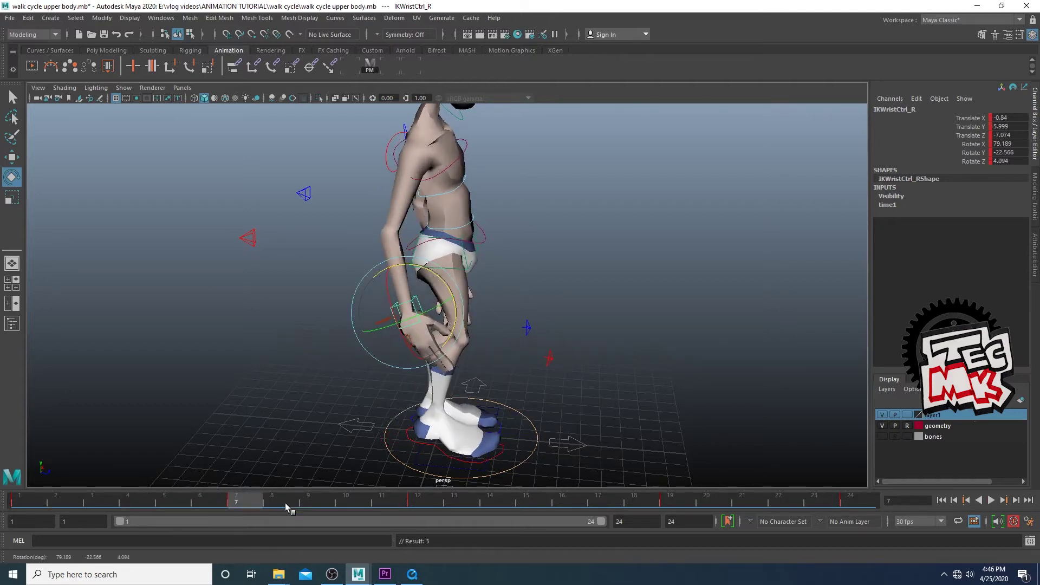
Try rotating the right wrist control at frame 12, and key its Rotate Y at about 16.9 at frame 19
left_click_drag(264, 498, 418, 495)
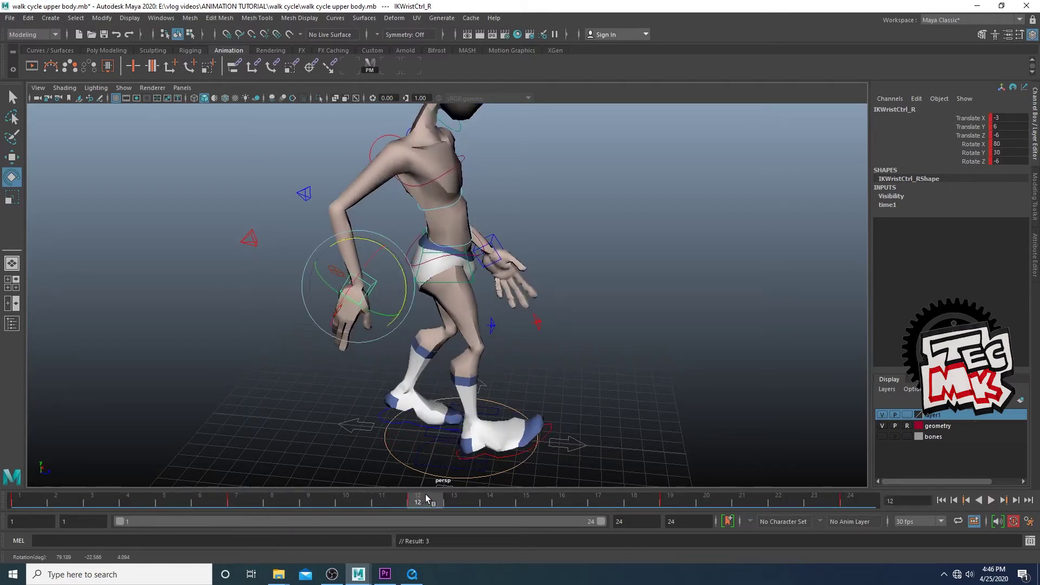
left_click_drag(407, 286, 401, 267)
left_click_drag(424, 496, 670, 498)
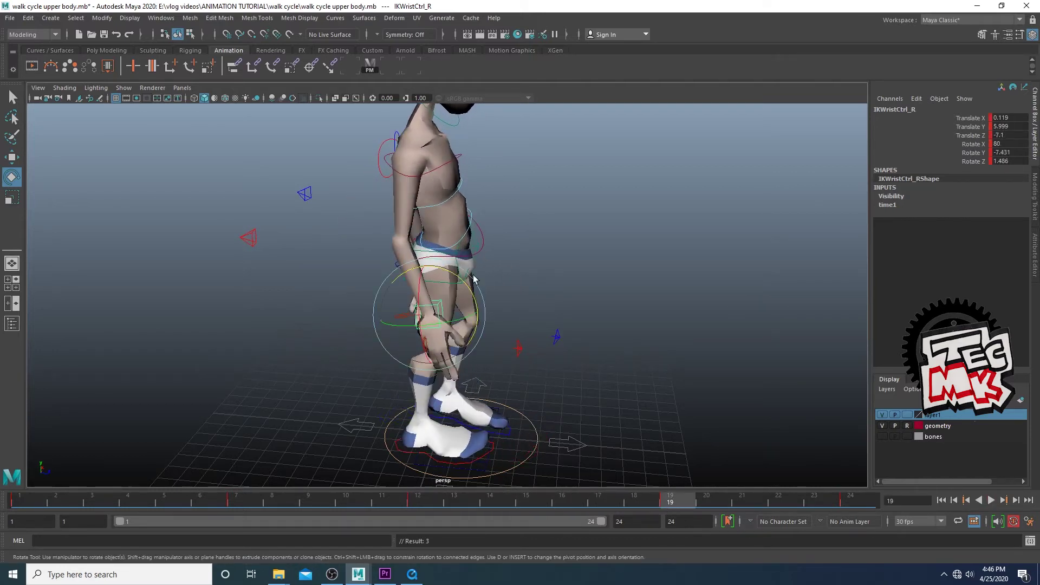
left_click_drag(467, 287, 479, 307)
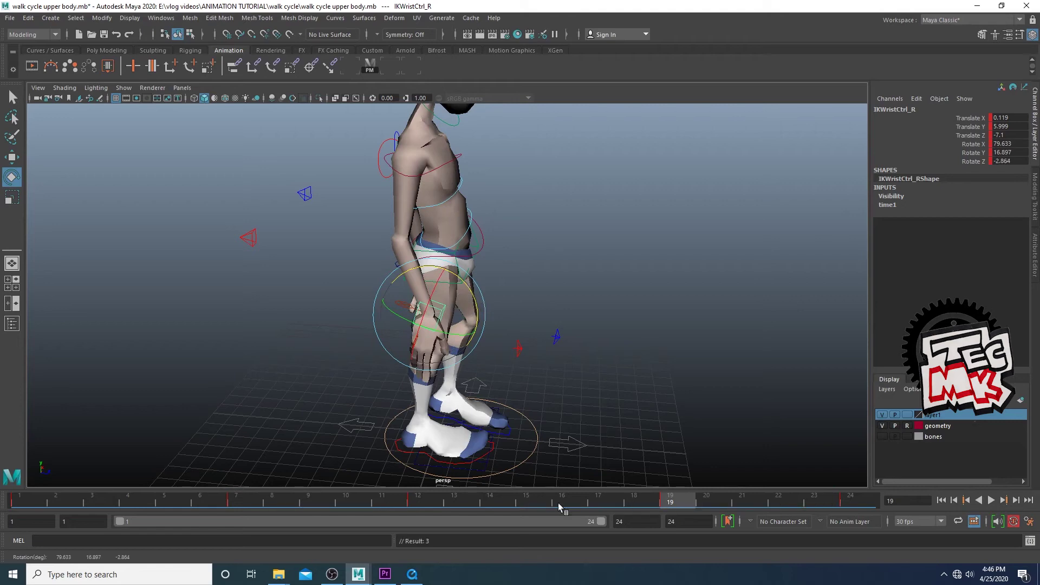
left_click_drag(385, 504, 747, 499)
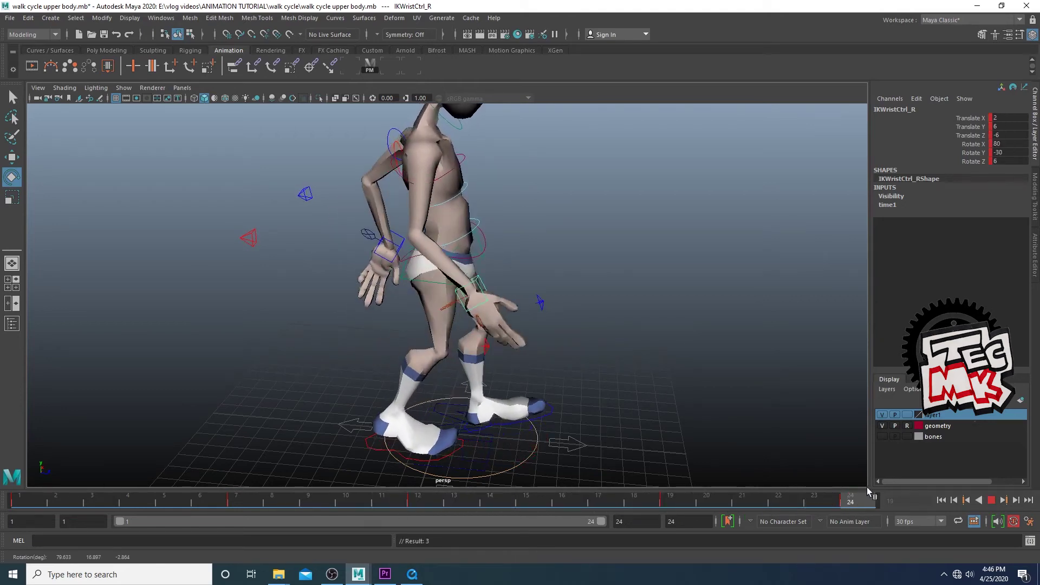
left_click(991, 500)
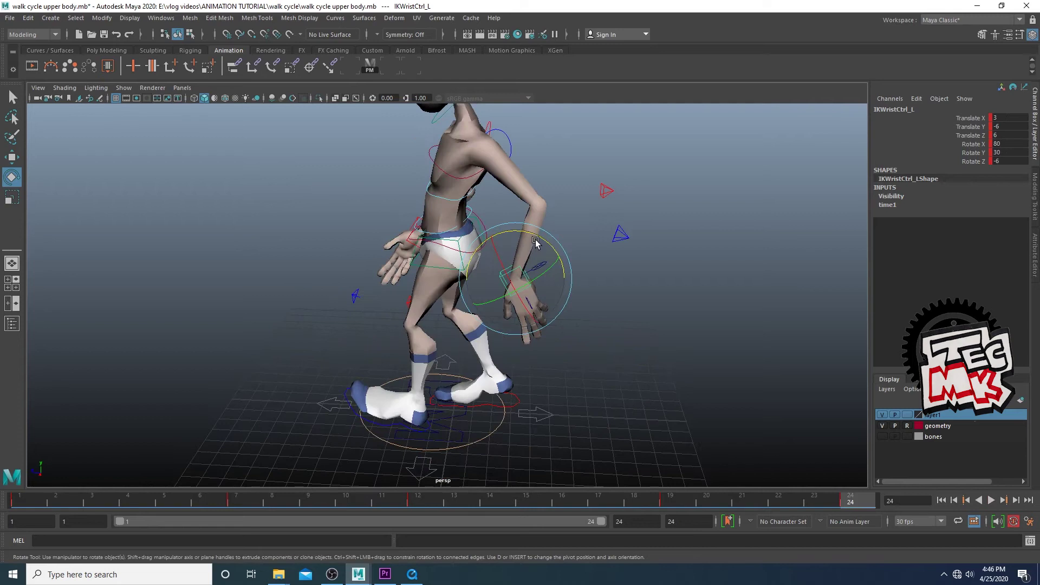
Rotate the left wrist control to a Rotate Y of about 16.8 for frames 24 and 1, and about 30.2 at frame 7
left_click_drag(534, 237, 556, 242)
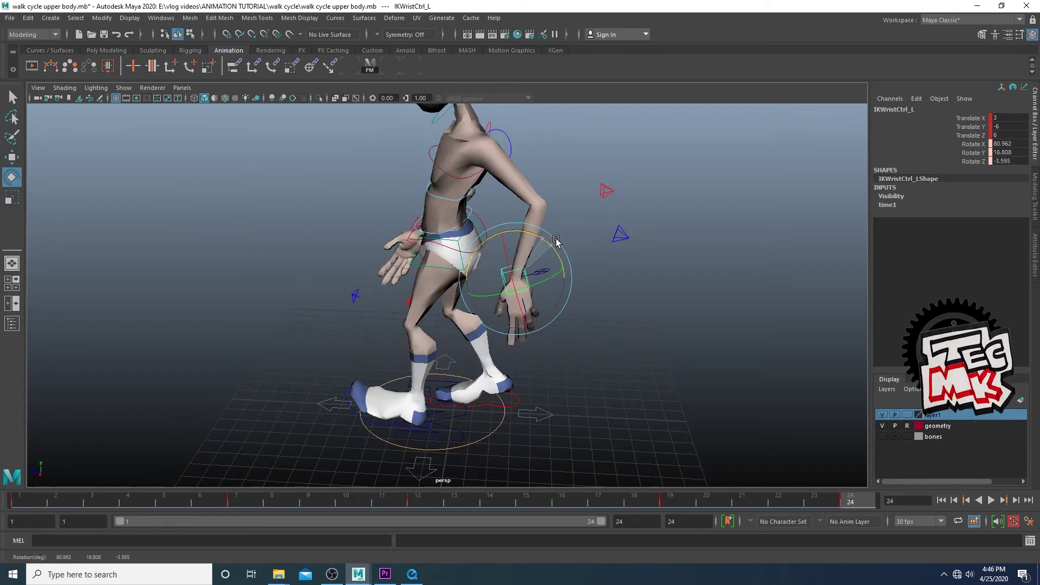
mouse_move(864, 495)
left_mouse_down()
mouse_move(106, 544)
mouse_move(2, 540)
left_mouse_up()
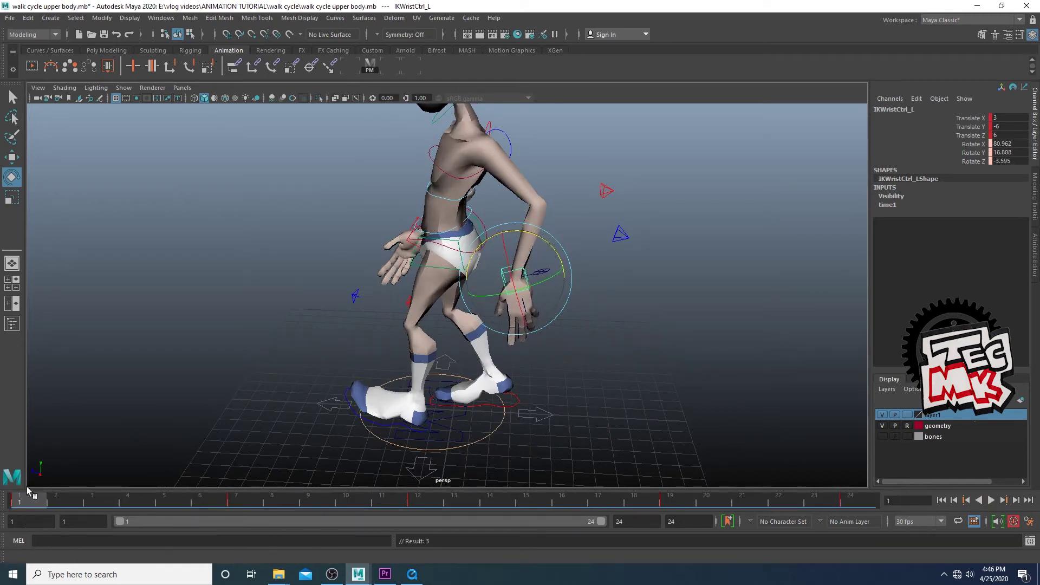
left_click_drag(37, 503, 237, 508)
mouse_move(417, 287)
left_mouse_down()
mouse_move(422, 268)
mouse_move(407, 291)
left_mouse_up()
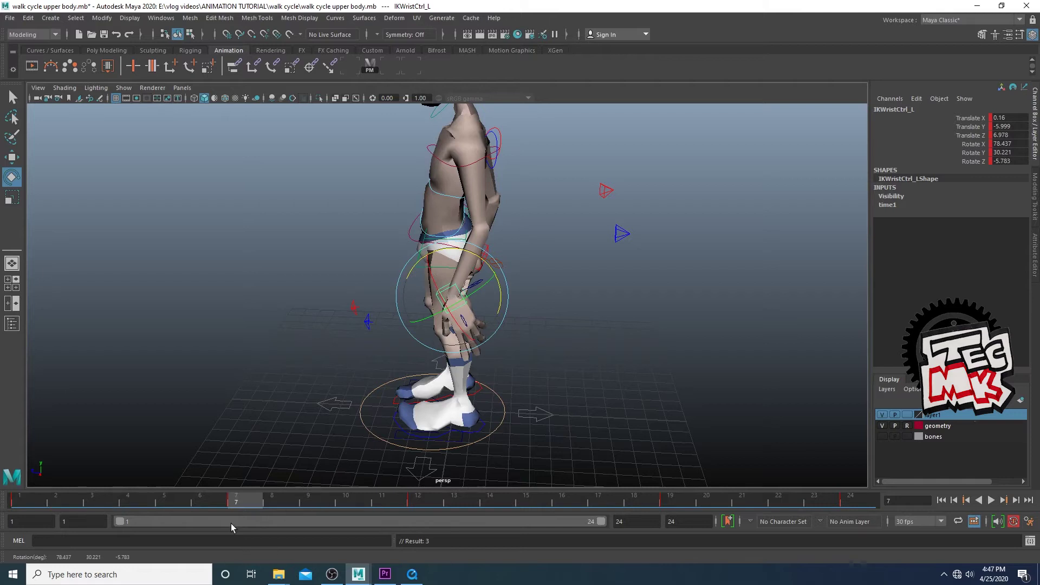
Rotate the left wrist control to a Rotate Y of about -19.1 at frame 19 and play back the walk
left_click_drag(264, 497, 669, 534)
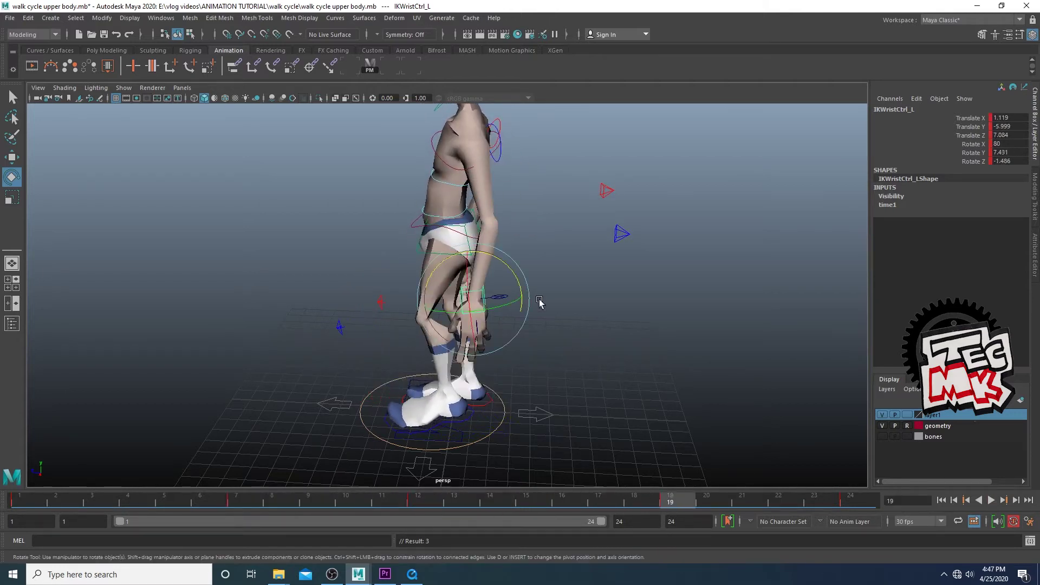
left_click_drag(517, 282, 517, 306)
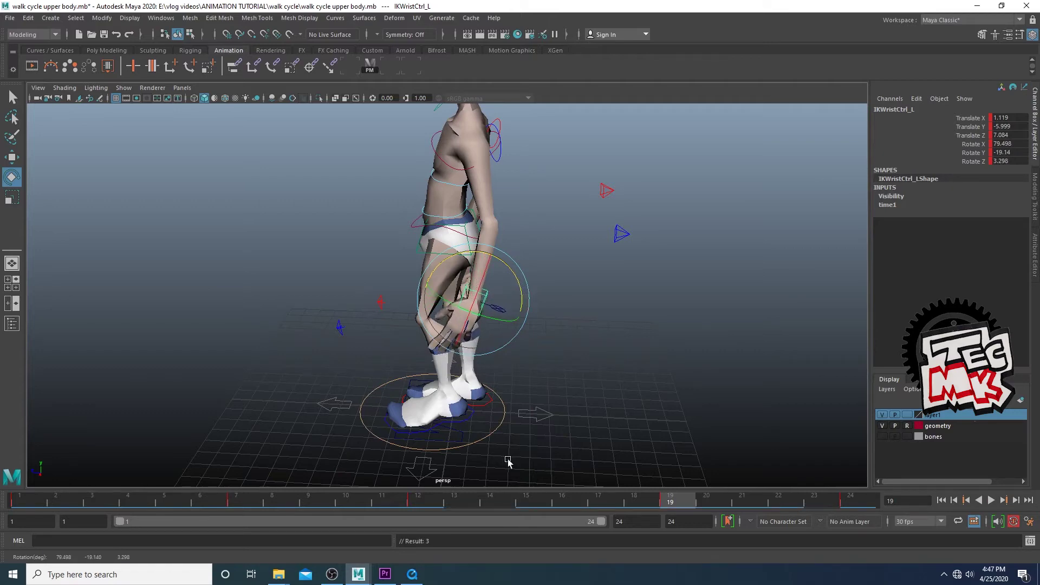
key("alt+v")
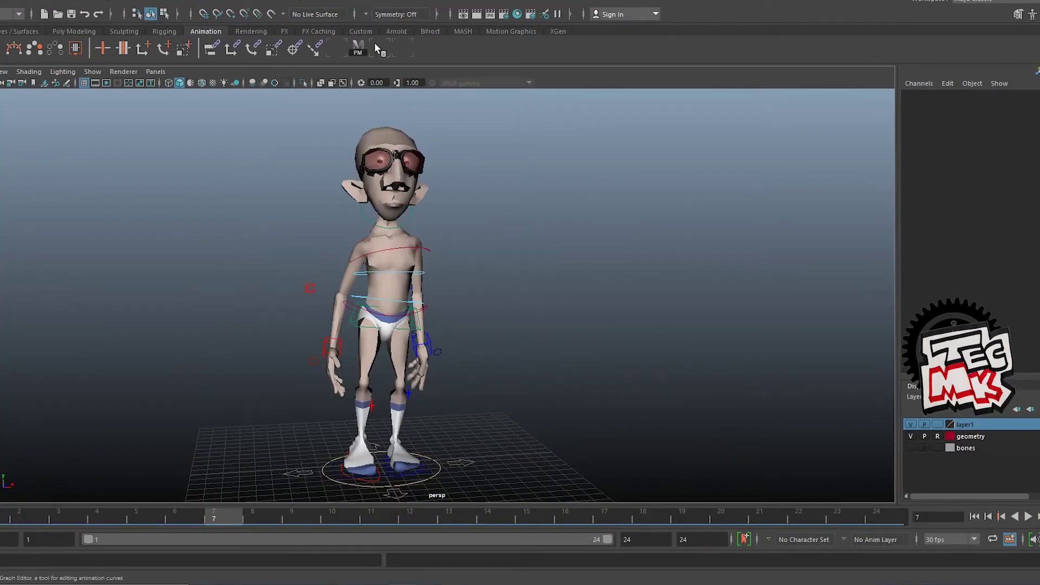
Select all the character's controls and open the Graph Editor
left_click(361, 45)
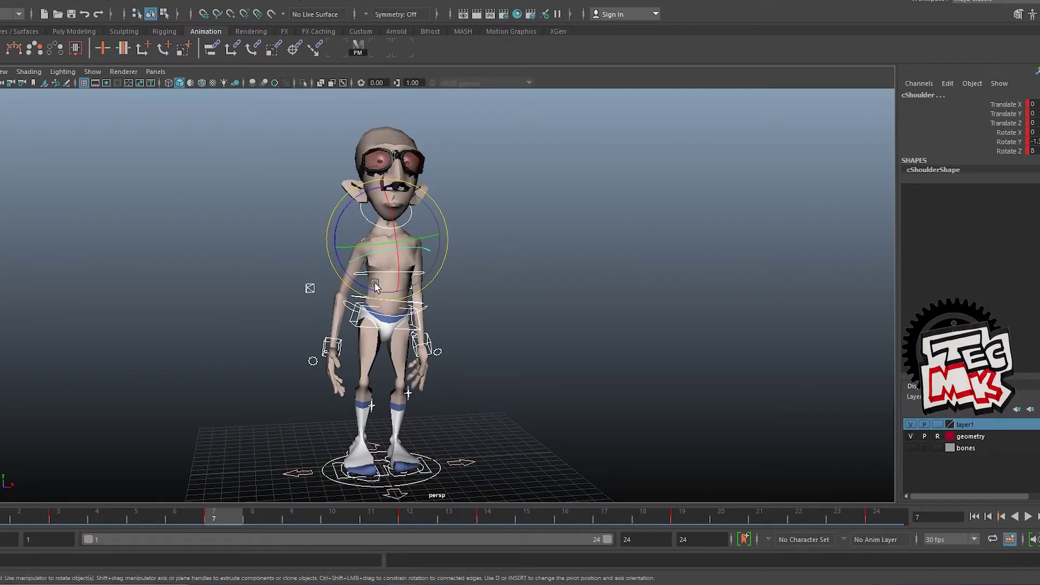
left_click(384, 56)
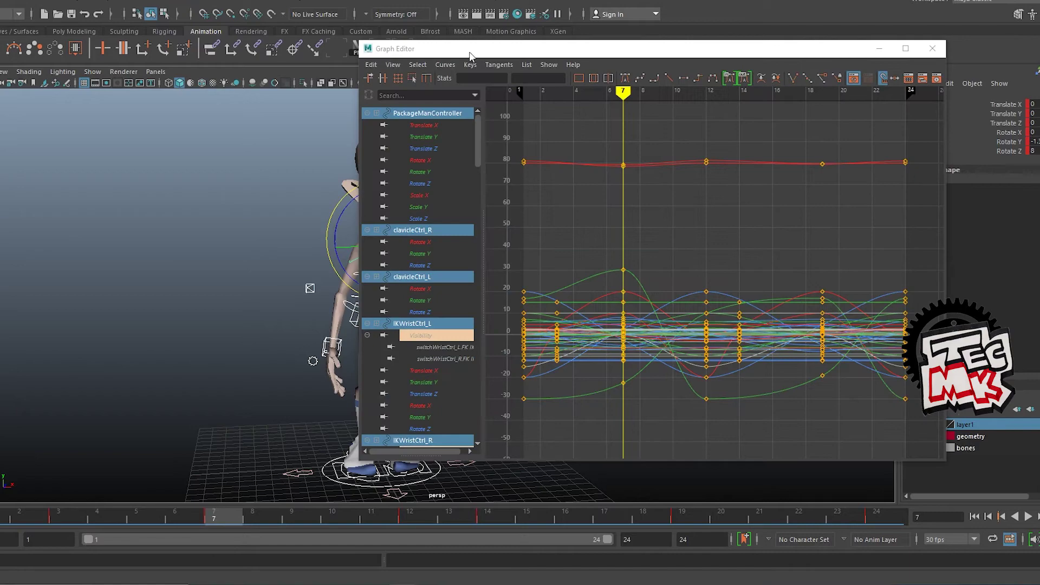
Select all the curve keys at frame 1 and all those at frame 24 to check the cycle's start and end
left_click_drag(469, 53, 425, 58)
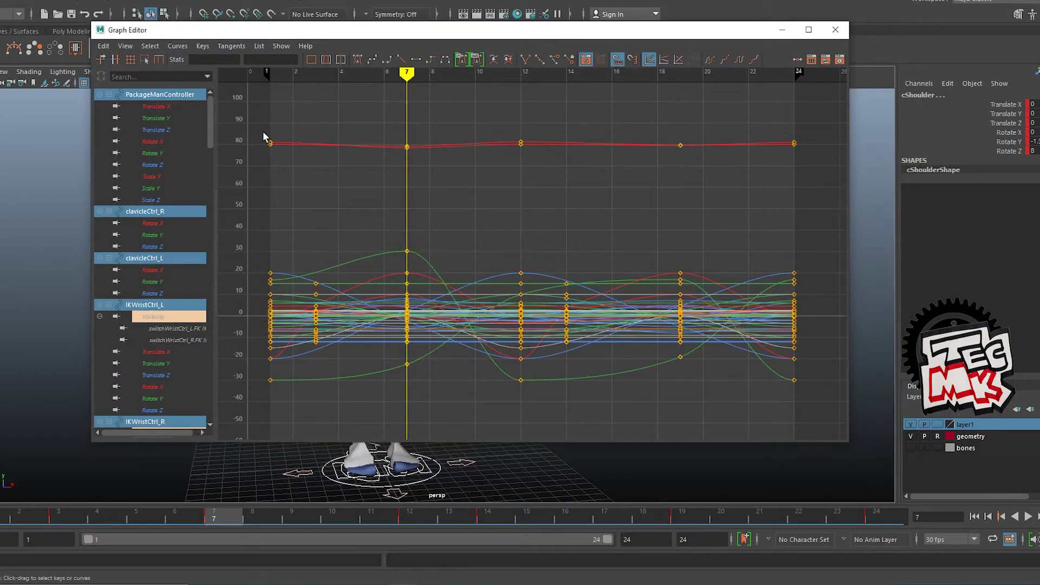
left_click_drag(260, 125, 292, 420)
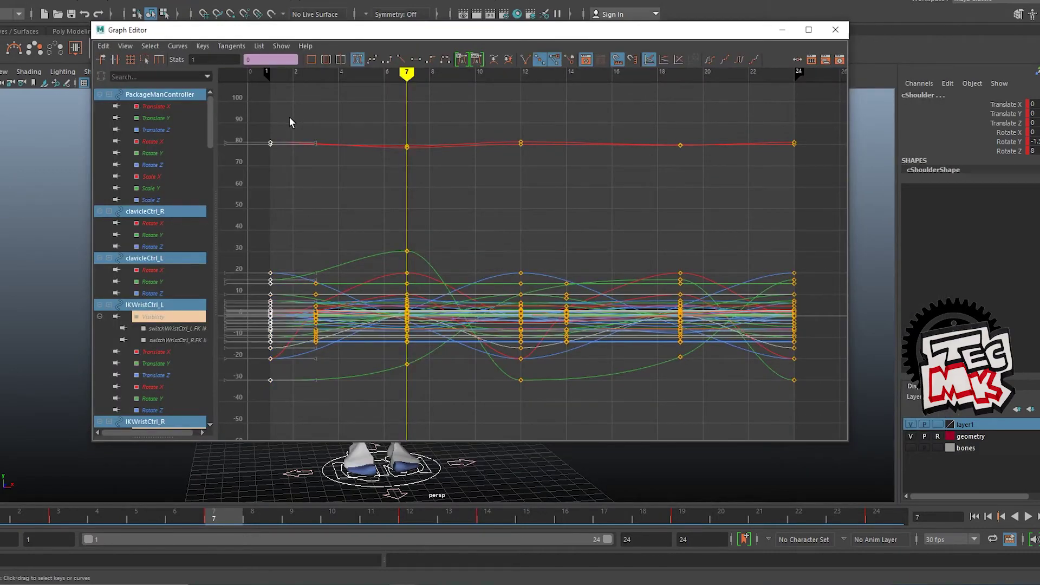
left_click_drag(748, 120, 816, 408)
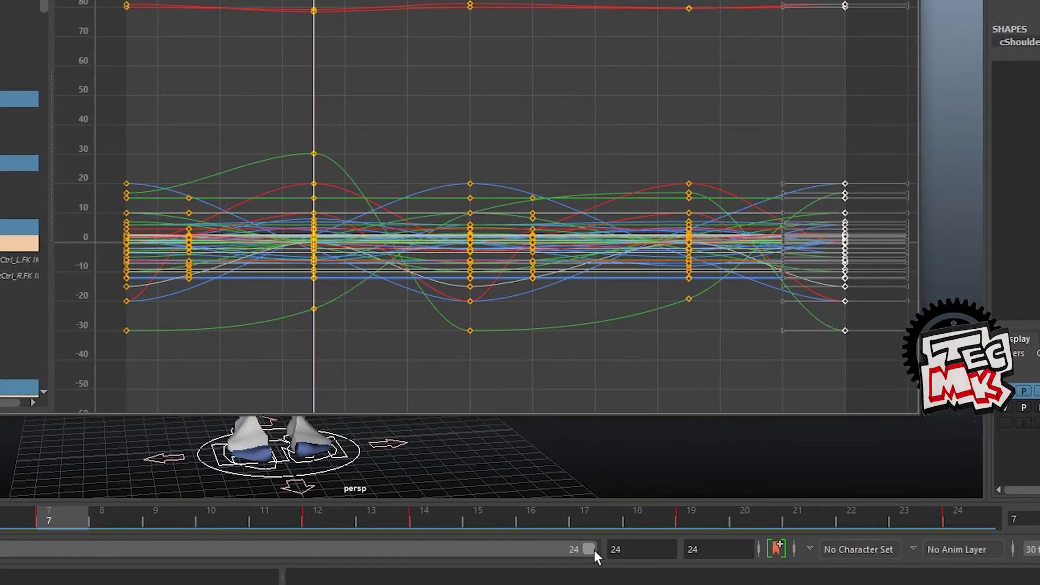
Set the end of the playback range to frame 100 and play back the animation
left_click(653, 546)
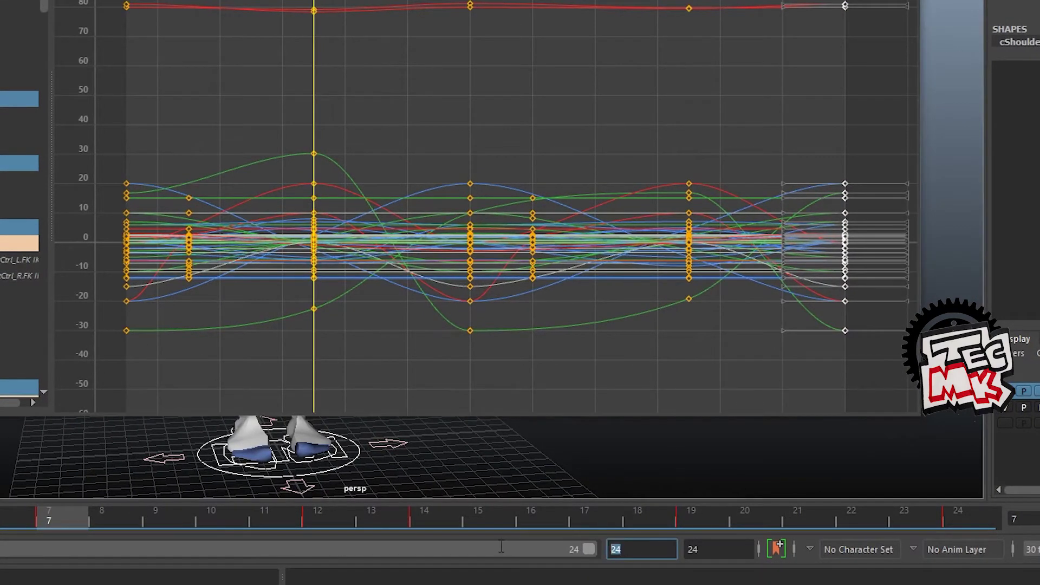
type("100")
key("Return")
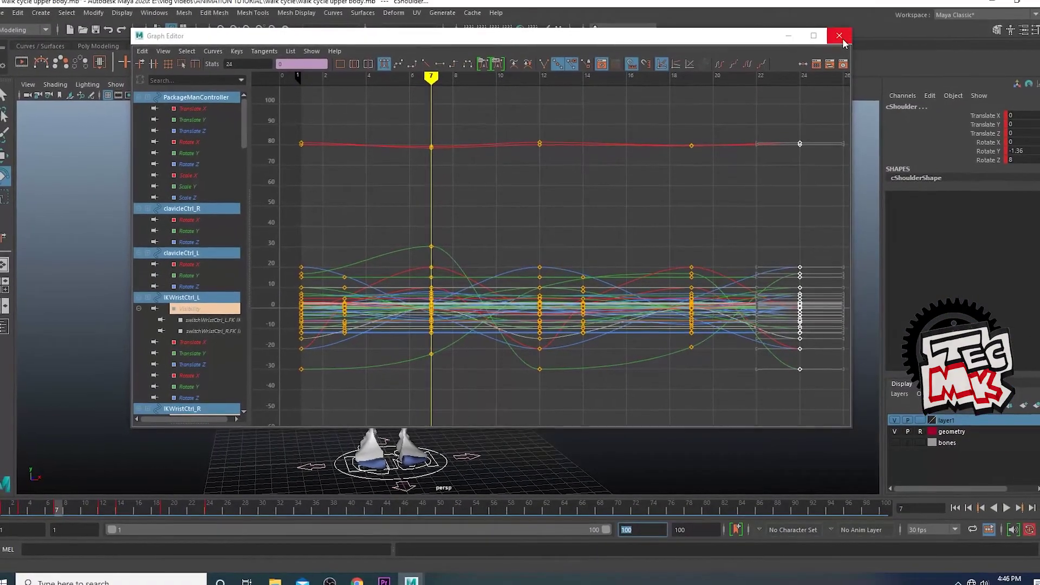
left_click(838, 36)
key("alt+v")
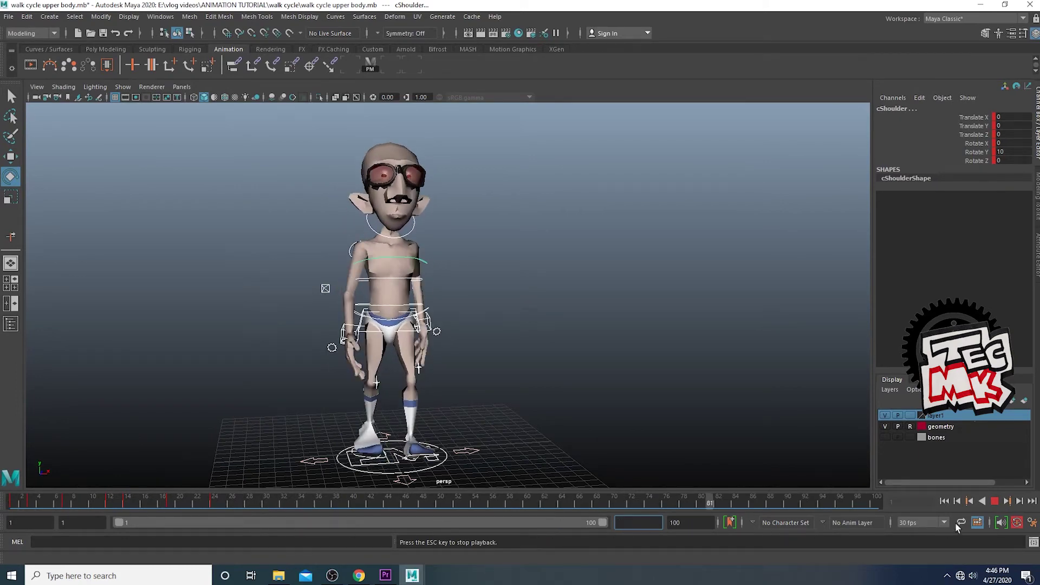
key("Escape")
Set the post infinity of all the controls' curves to Cycle with Offset and turn on the display of infinity curves
left_click(391, 67)
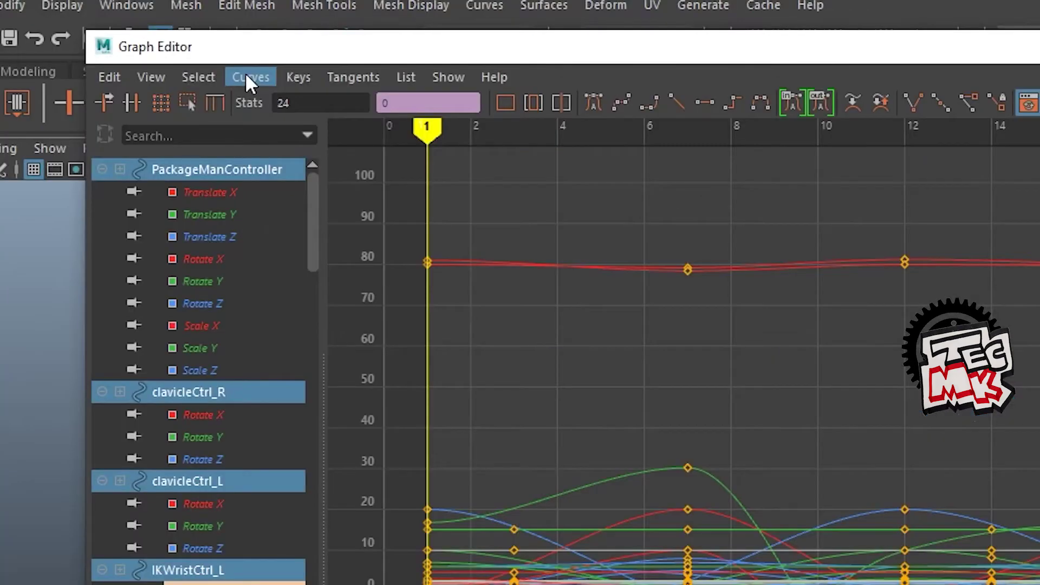
left_click(218, 54)
mouse_move(228, 90)
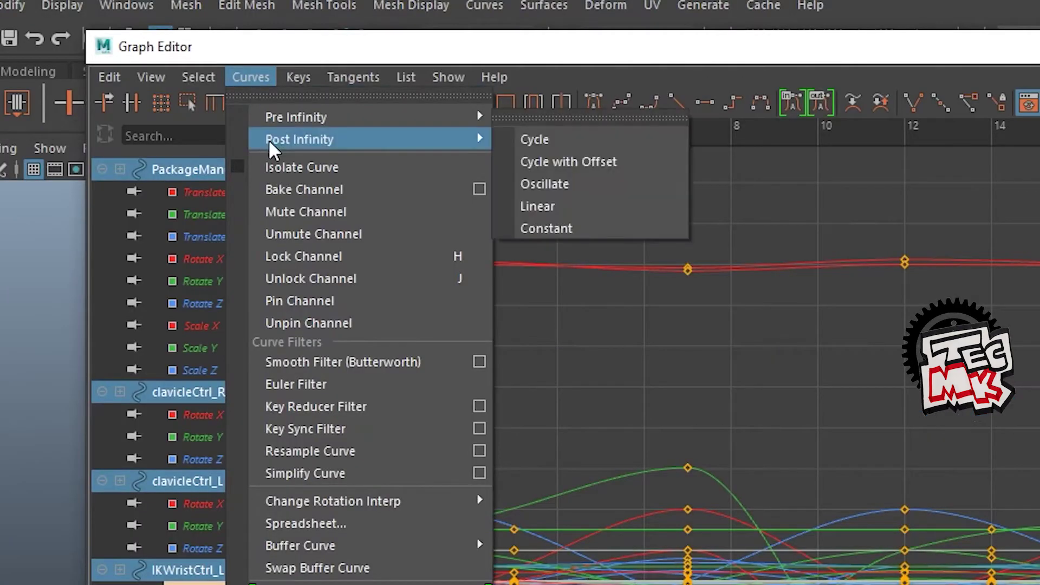
left_click(563, 163)
left_click(151, 77)
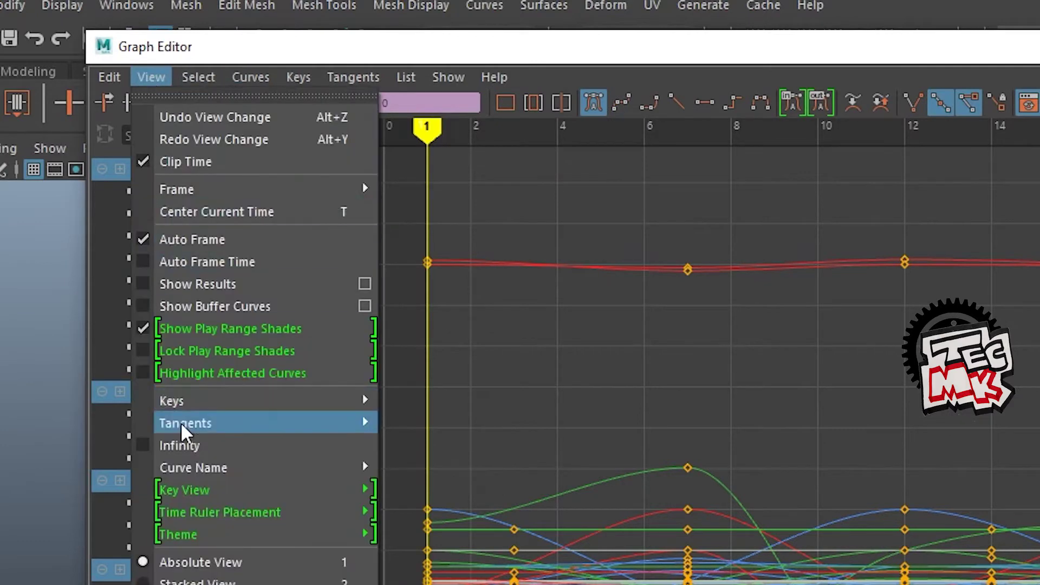
mouse_move(181, 443)
left_click(425, 422)
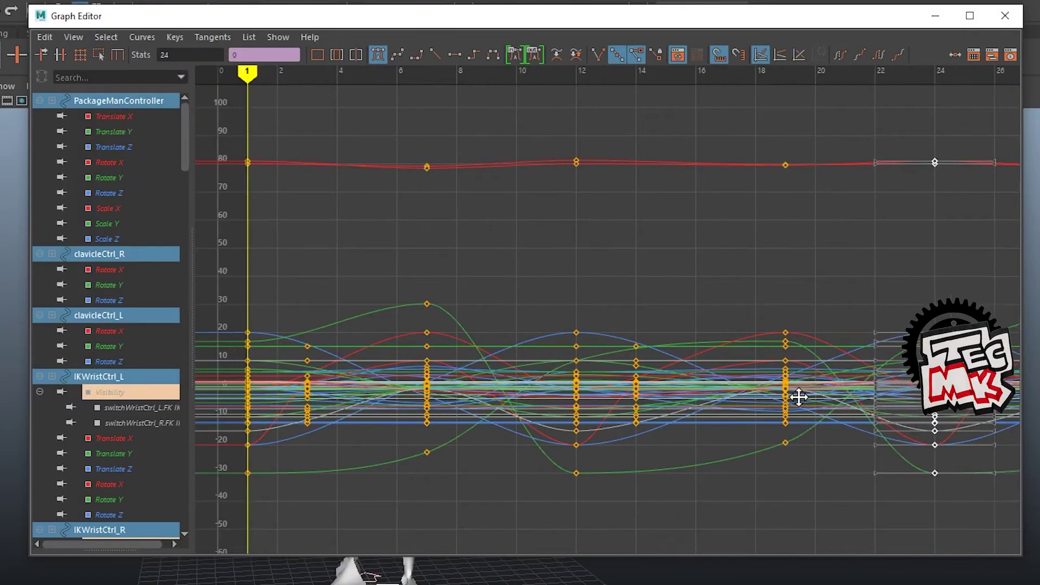
Examine how all the controls' curves repeat beyond frame 24, and close the Graph Editor
middle_click_drag(799, 397, 634, 380, "alt")
scroll(782, 388, "down", 5)
scroll(782, 388, "down", 3)
middle_click_drag(802, 377, 501, 371, "alt")
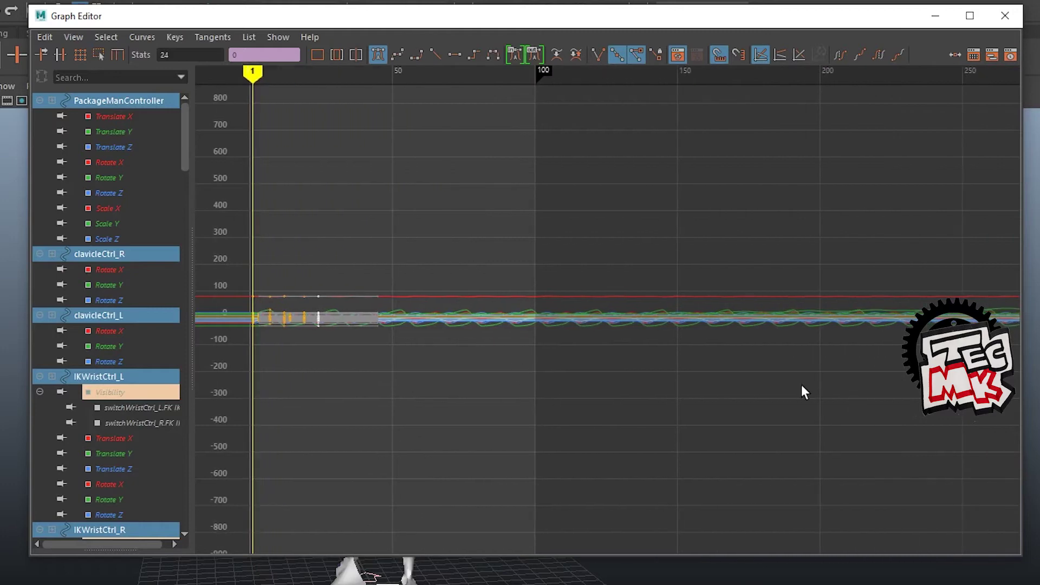
scroll(801, 384, "down", 4)
scroll(800, 384, "up", 11)
middle_click_drag(1029, 385, 601, 382, "alt")
scroll(901, 382, "down", 2)
middle_click_drag(872, 381, 916, 386, "alt")
middle_click_drag(433, 395, 920, 401, "alt")
middle_click_drag(409, 409, 916, 411, "alt")
middle_click_drag(463, 418, 907, 421, "alt")
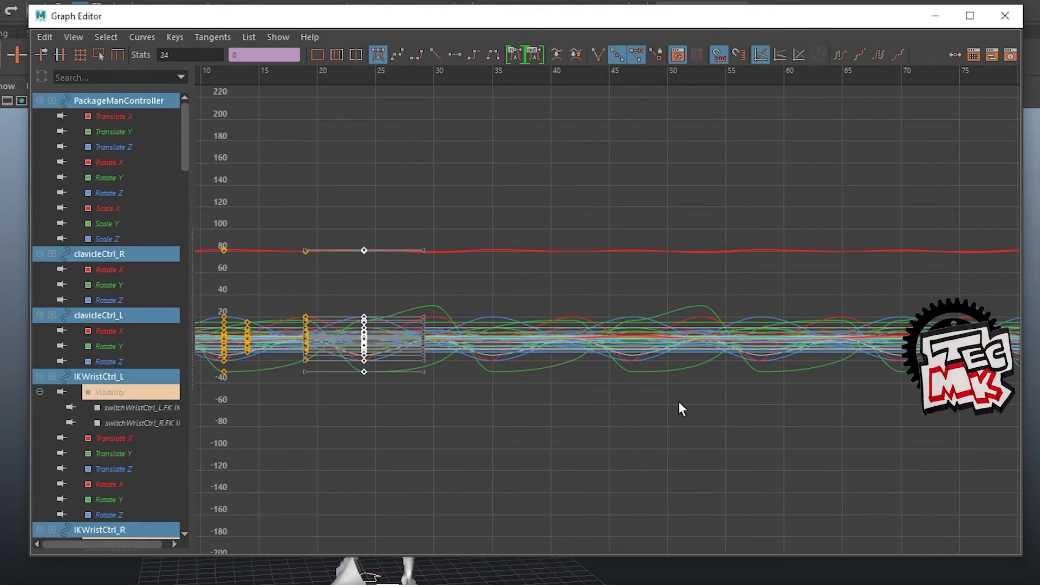
middle_click_drag(421, 406, 788, 409, "alt")
scroll(827, 409, "up", 6)
scroll(797, 408, "down", 2)
scroll(788, 414, "up", 2)
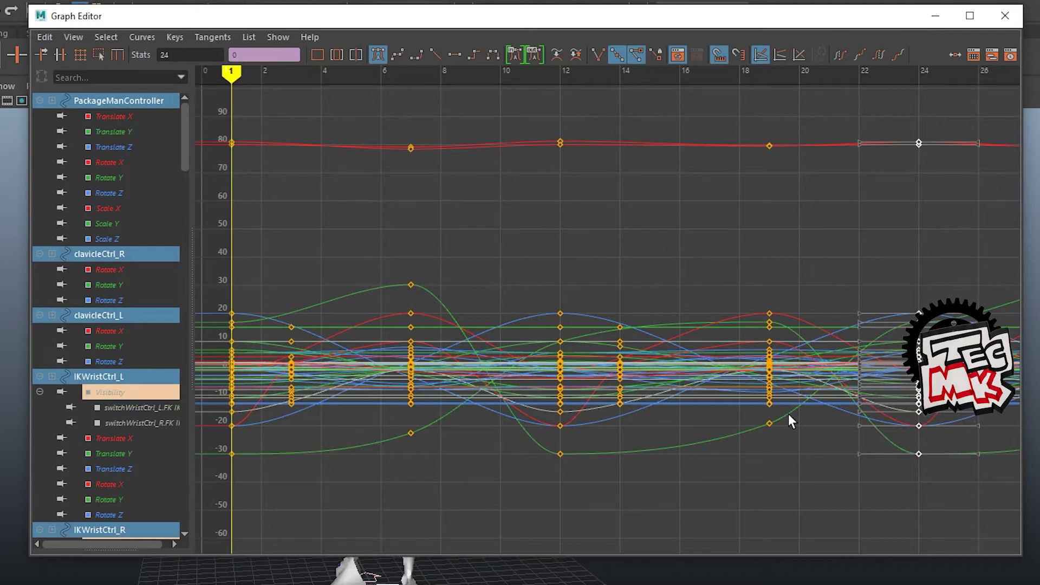
scroll(788, 414, "down", 2)
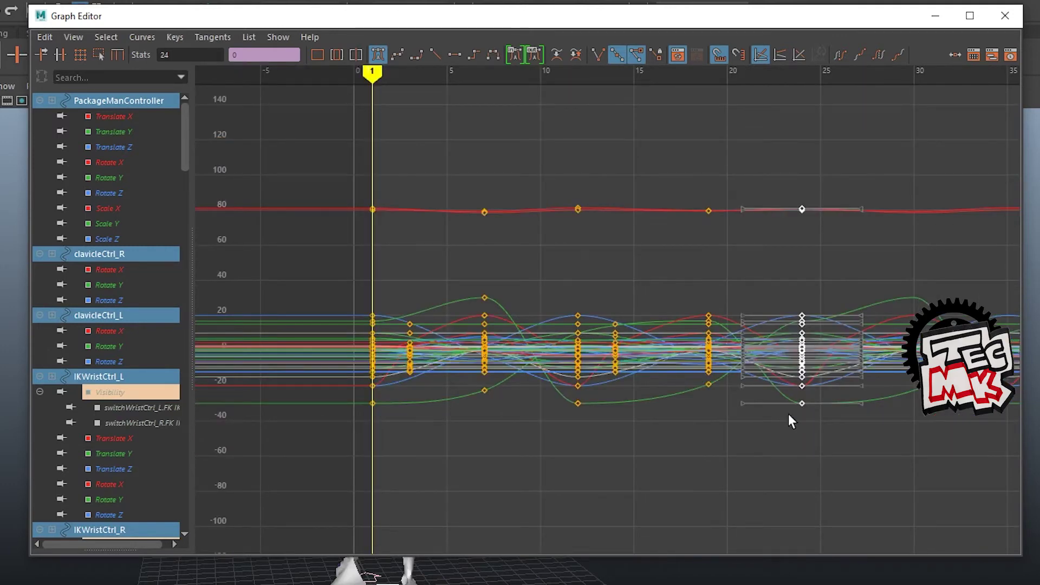
left_click_drag(520, 16, 539, 14)
left_click(1025, 14)
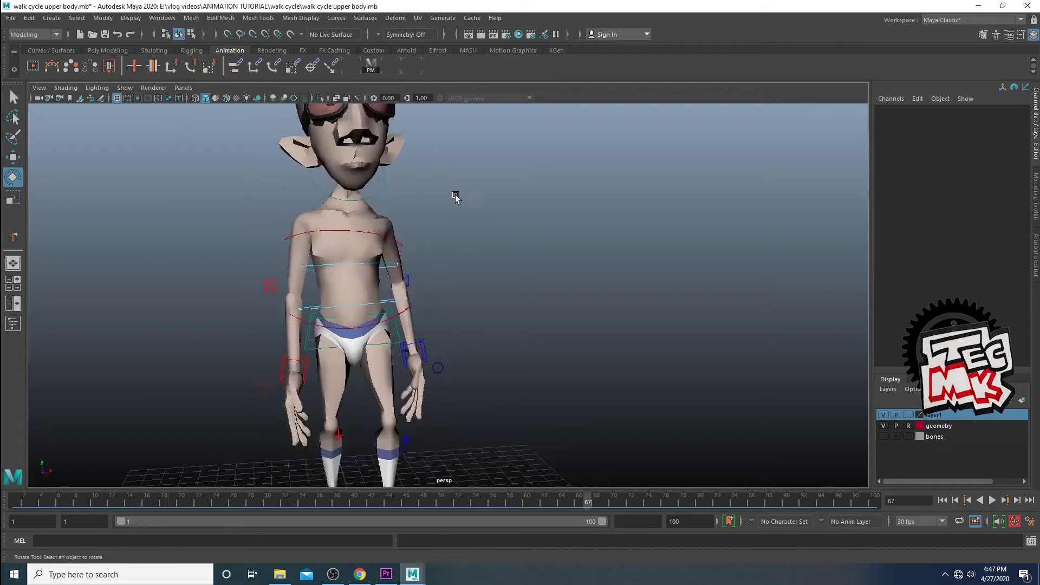
Select the neck control and isolate its Rotate Y curve in the Graph Editor
middle_click_drag(454, 194, 448, 333, "alt")
scroll(449, 333, "up", 4)
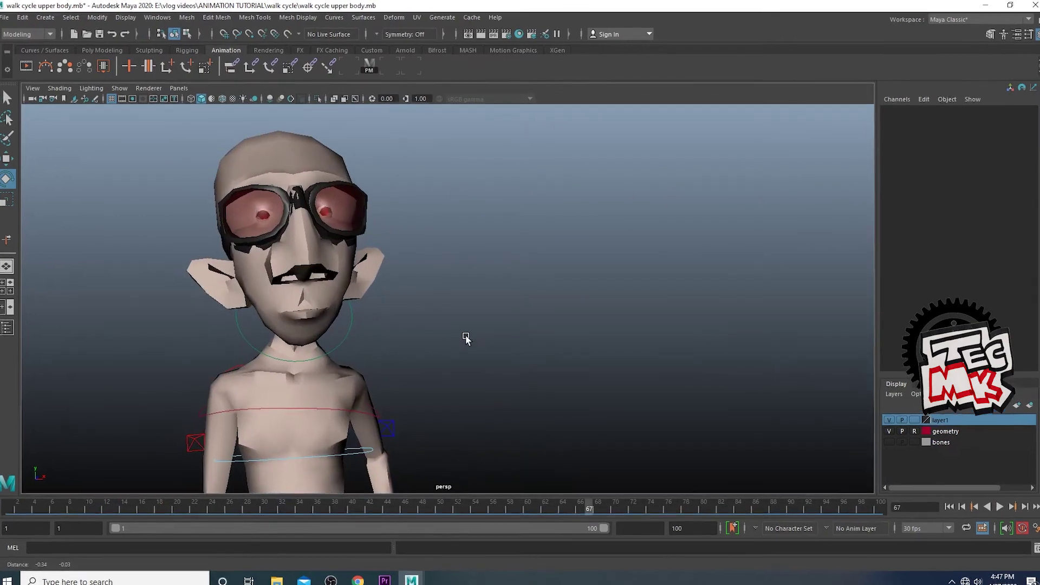
left_click(340, 348)
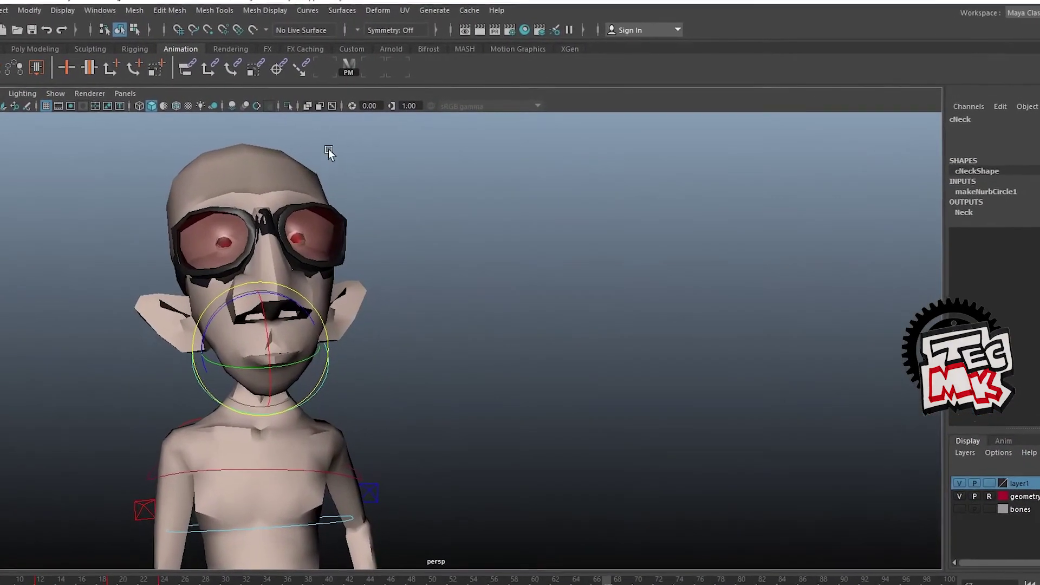
left_click(374, 70)
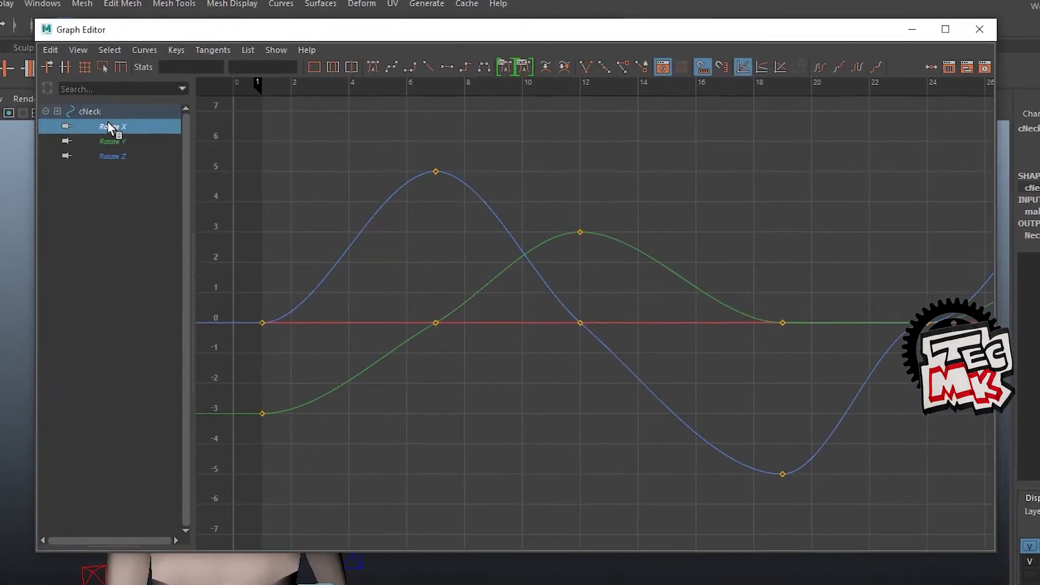
left_click(137, 122)
key("f")
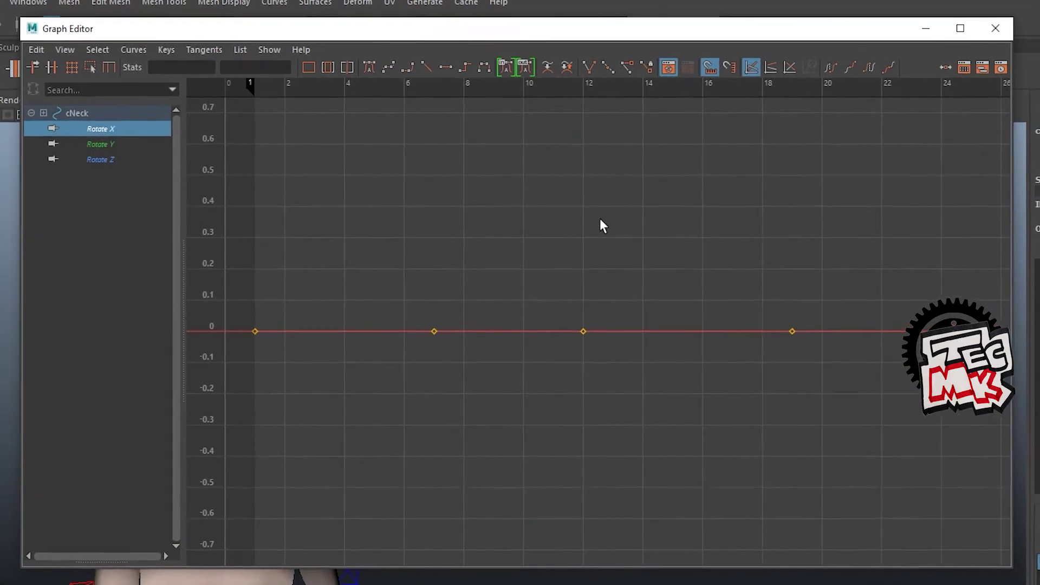
left_click(102, 144)
key("f")
scroll(800, 334, "down", 2)
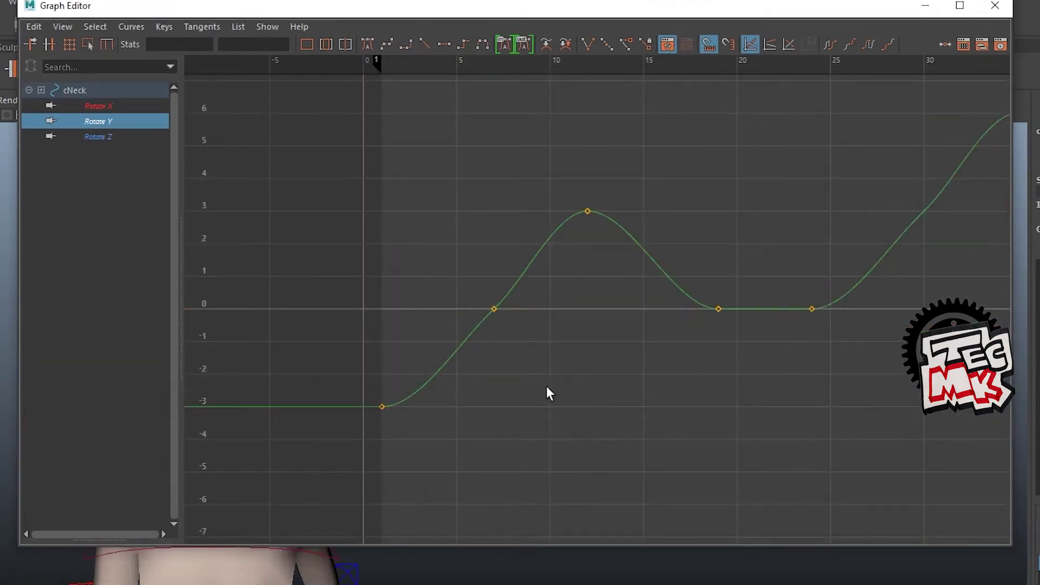
Compare the neck's Rotate Y keys at frames 1 and 24 and inspect the curve's repeats up to frame 100
left_click_drag(362, 386, 403, 436)
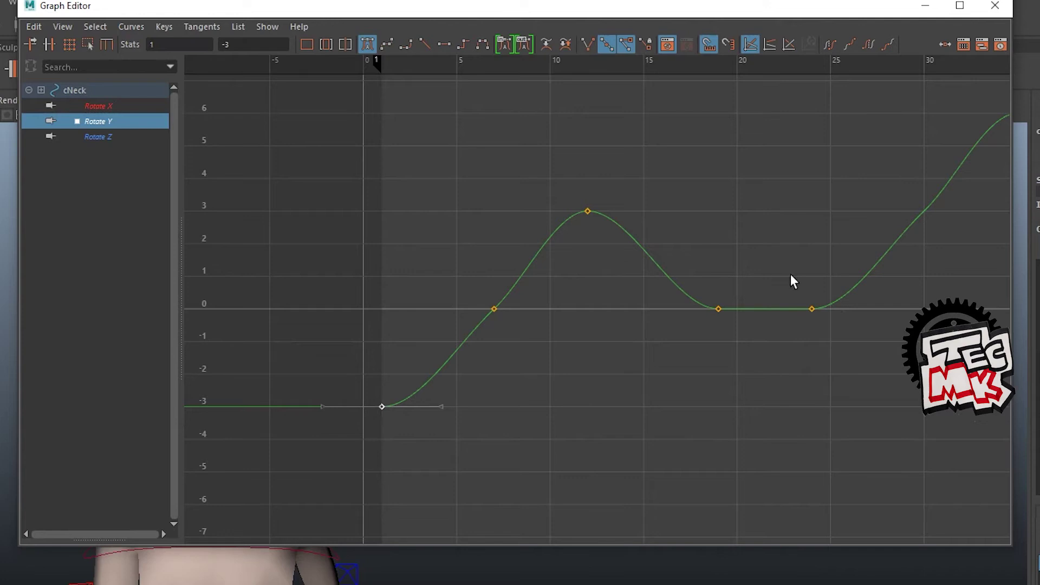
left_click_drag(790, 275, 822, 333)
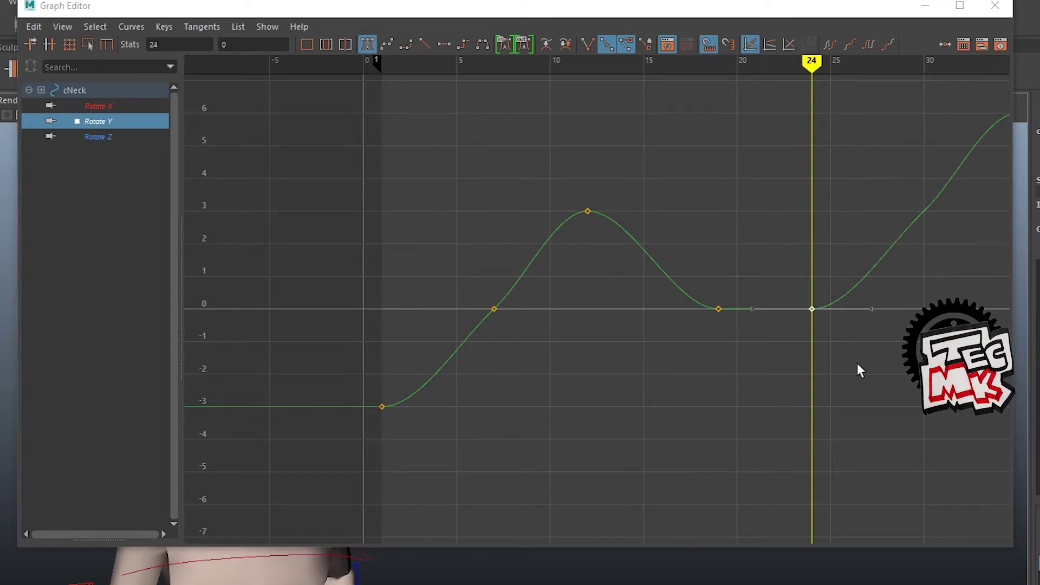
scroll(857, 363, "down", 1)
scroll(794, 373, "up", 1)
scroll(792, 373, "down", 4)
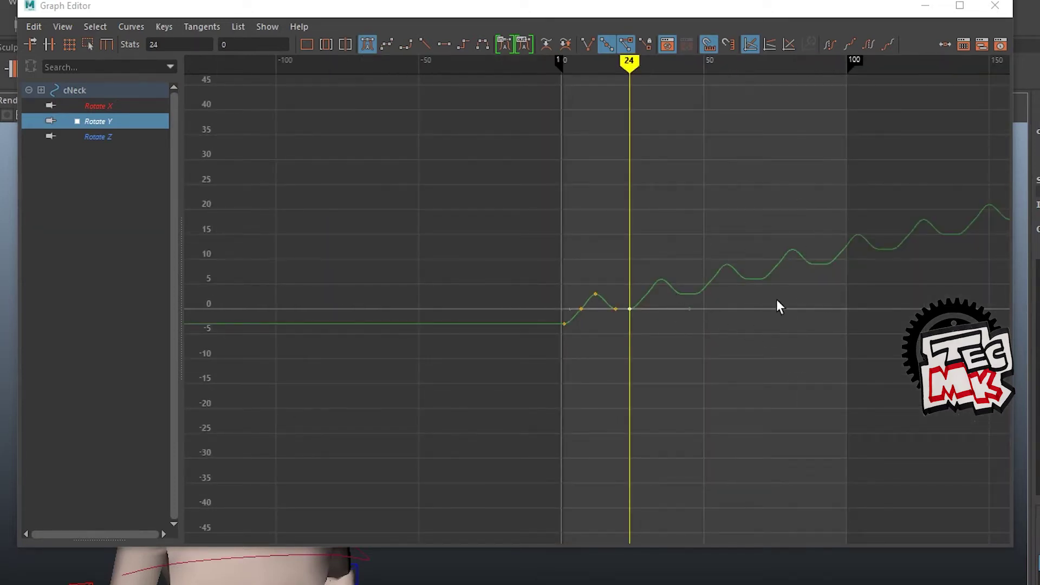
key("f")
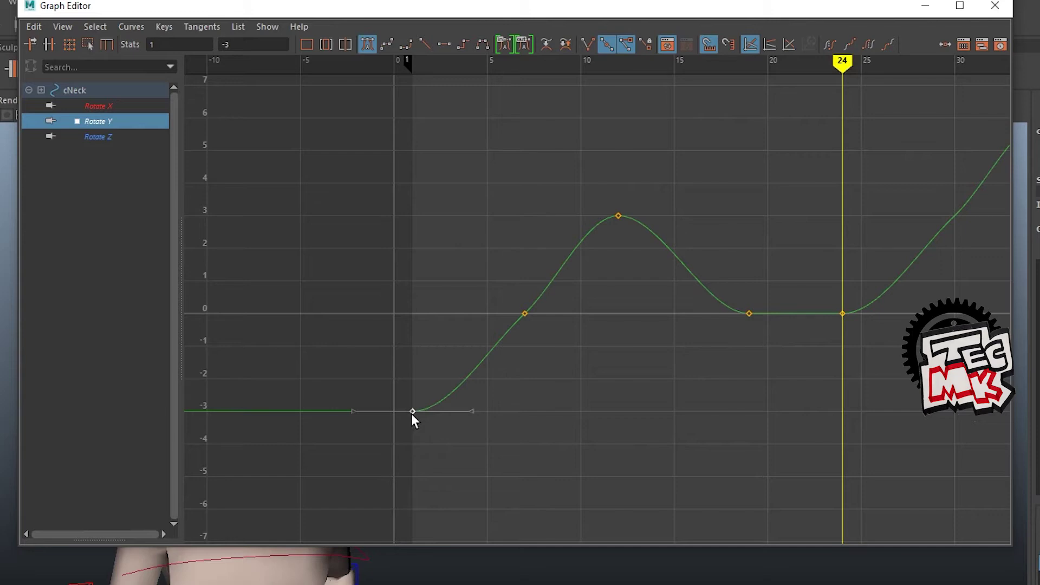
Set the neck's Rotate Y key at frame 24 to -3 to match the key at frame 1
left_click_drag(820, 278, 872, 346)
left_click(413, 411)
left_click(842, 314)
left_click_drag(399, 401, 445, 440)
double_click(252, 44)
left_click_drag(779, 239, 876, 347)
left_click_drag(259, 42, 196, 41)
type("-3")
key("Return")
left_click(761, 409)
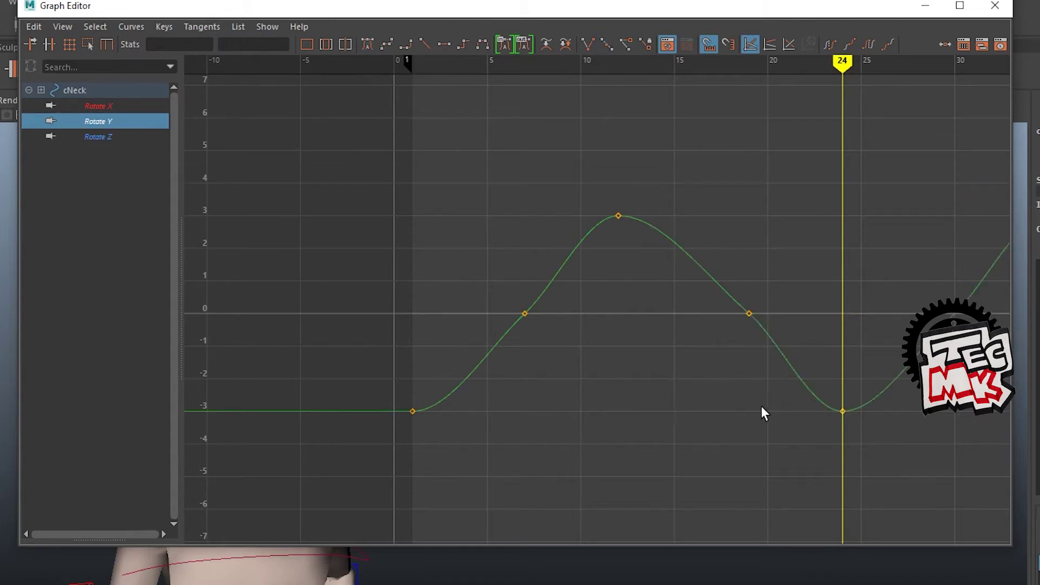
Check the transition of the neck's Rotate Y curve from frame 24 into its following cycle
key("a")
middle_click_drag(845, 379, 343, 343, "alt")
right_click_drag(745, 264, 750, 317, "alt")
right_click_drag(588, 357, 653, 407, "alt")
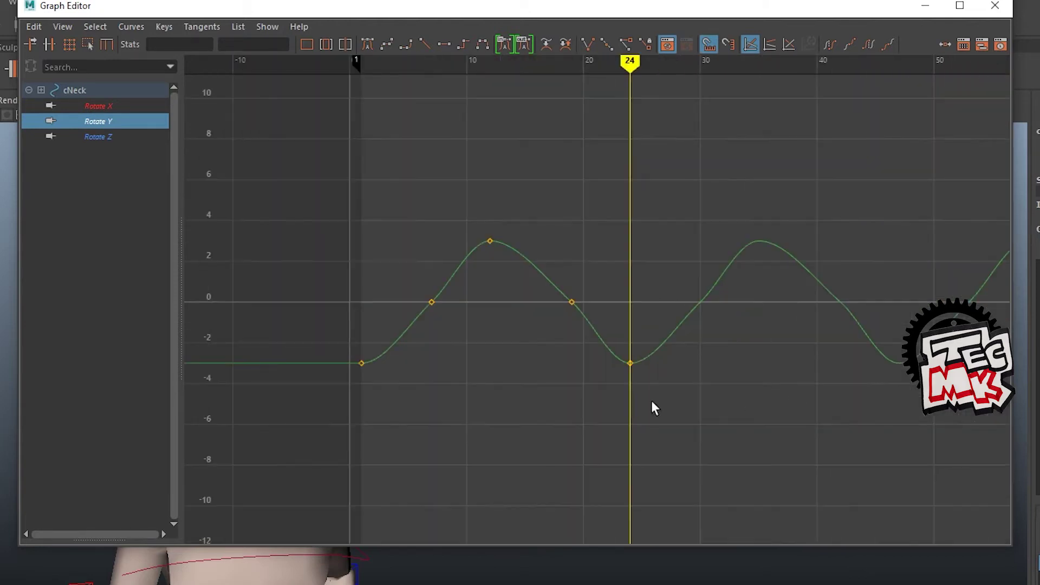
middle_click_drag(766, 418, 817, 413, "alt")
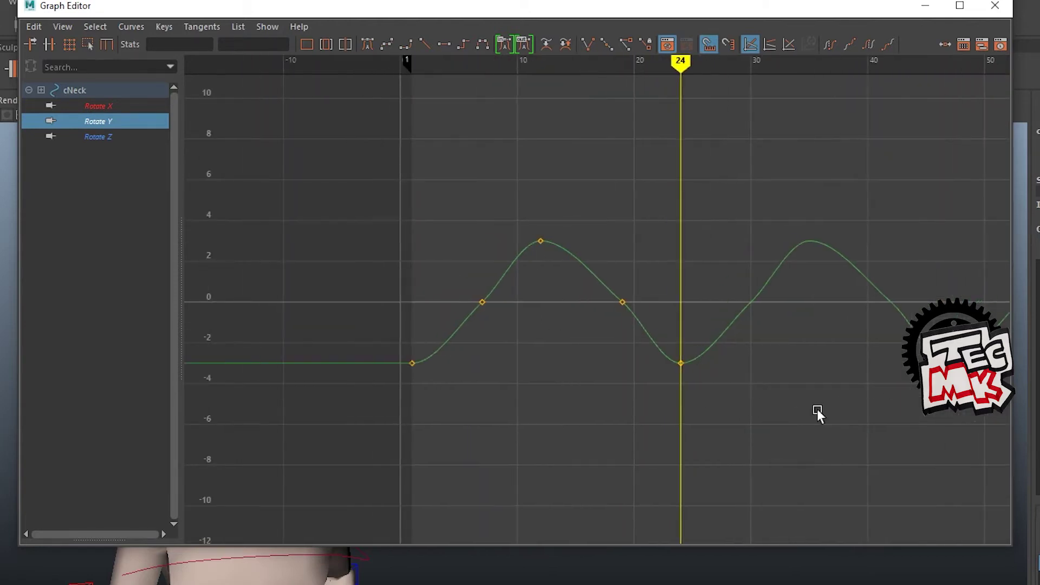
Compare the neck's Rotate Y extreme keys at frames 1, 12 and 24 with the in-between keys at frames 7 and 19
mouse_move(32, 584)
left_mouse_down()
mouse_move(119, 584)
mouse_move(103, 584)
left_mouse_up()
left_click_drag(456, 292, 531, 331)
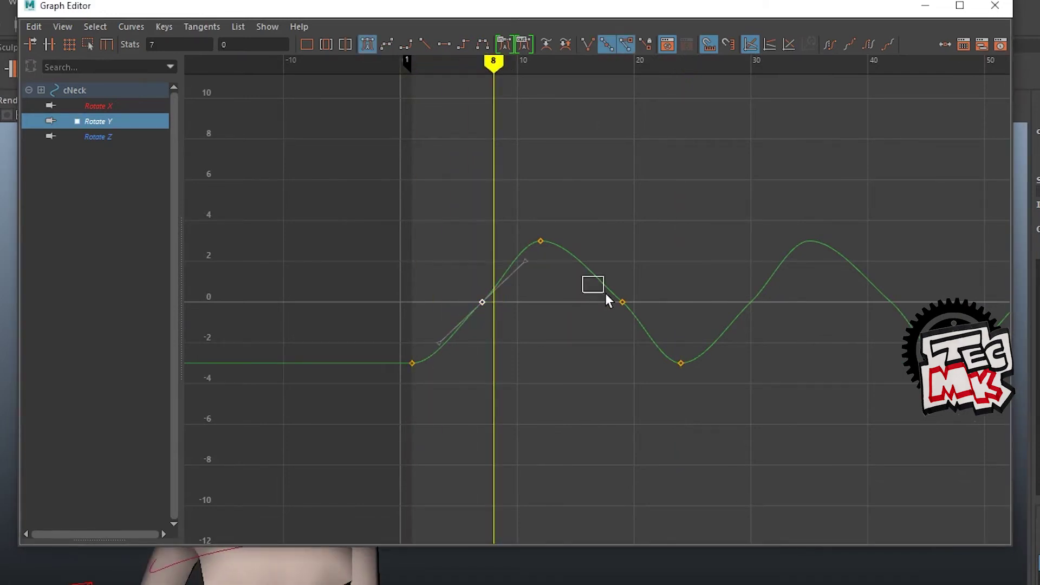
left_click_drag(606, 293, 607, 296)
scroll(610, 362, "up", 3)
middle_click_drag(642, 376, 697, 389, "alt")
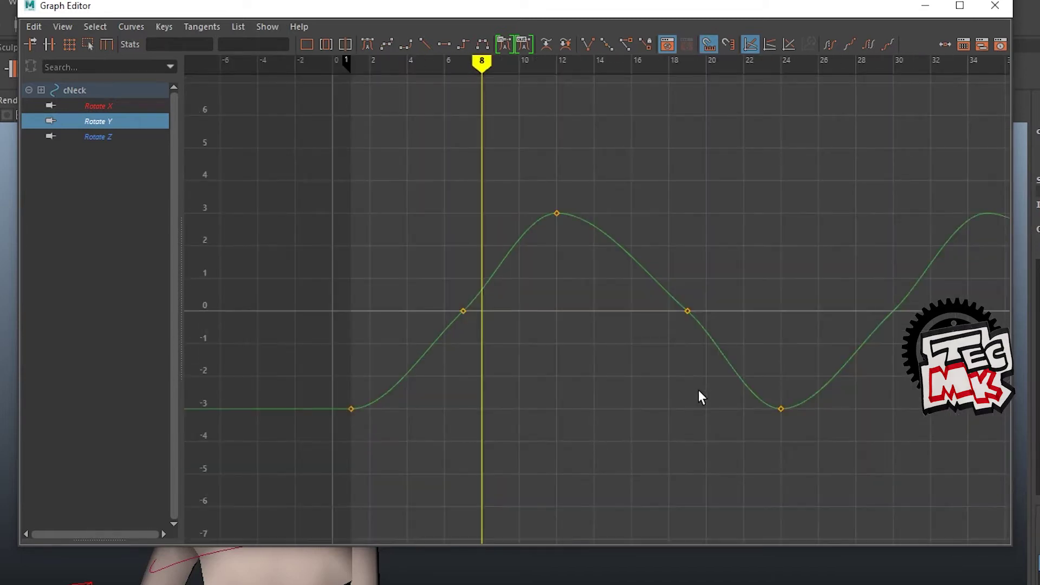
left_click_drag(340, 398, 375, 441)
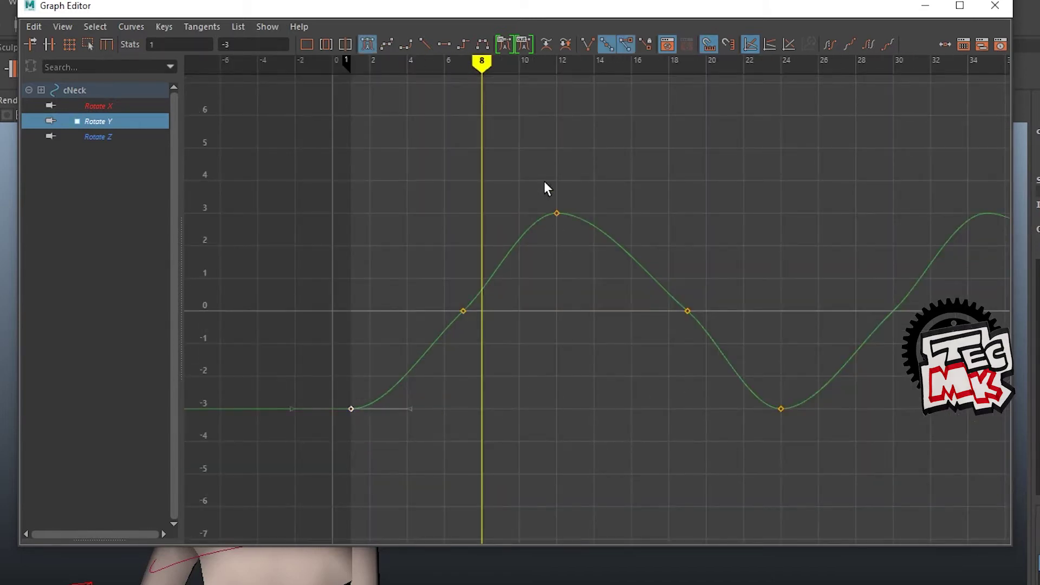
left_click_drag(545, 182, 579, 244)
left_click_drag(750, 378, 810, 450)
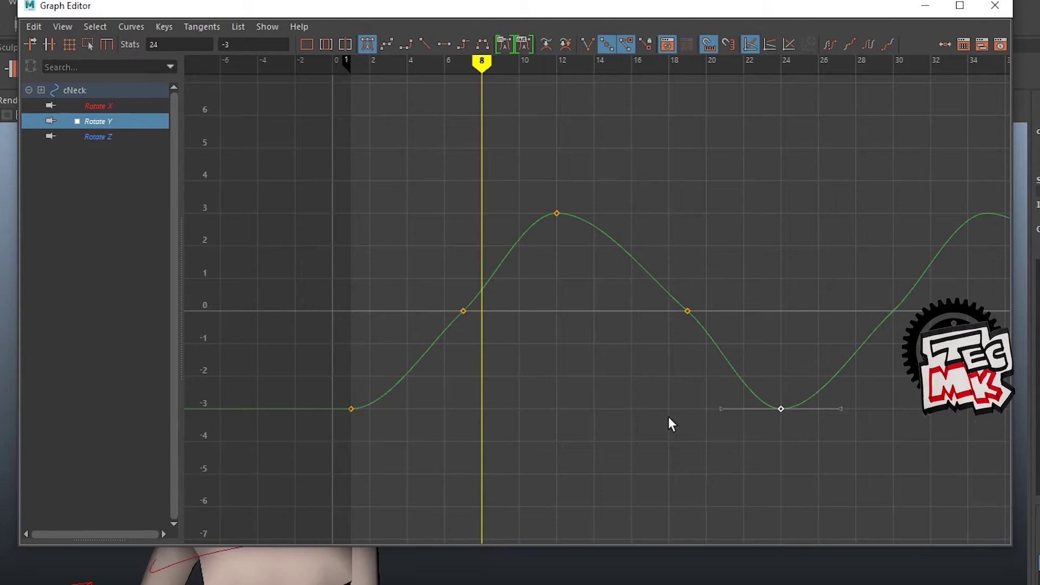
left_click_drag(609, 362, 450, 294)
left_click_drag(662, 295, 713, 343)
left_click(729, 260)
left_click_drag(400, 287, 476, 343)
left_click(685, 301)
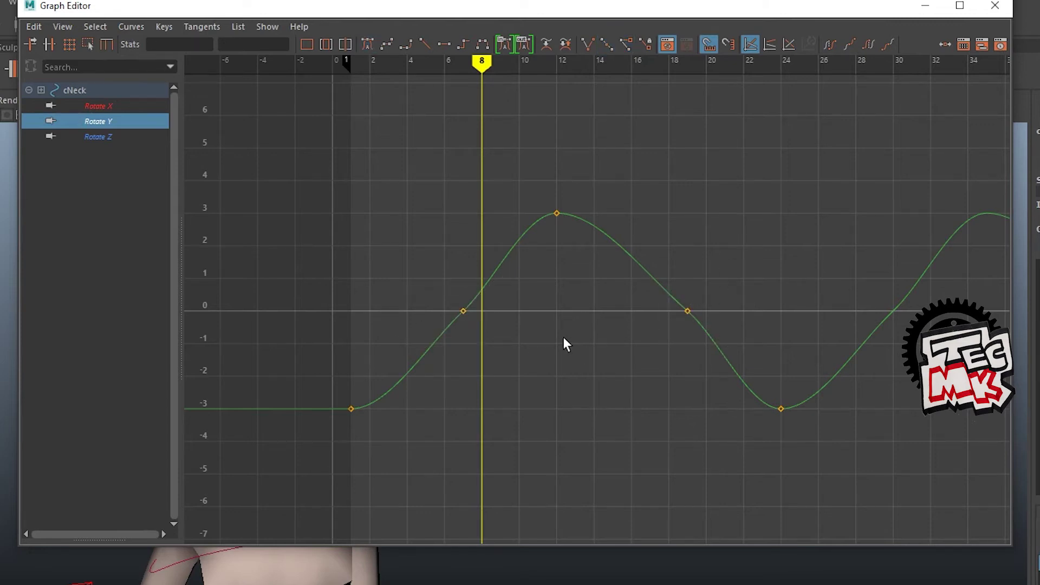
left_click_drag(450, 298, 478, 325)
left_click_drag(668, 290, 740, 352)
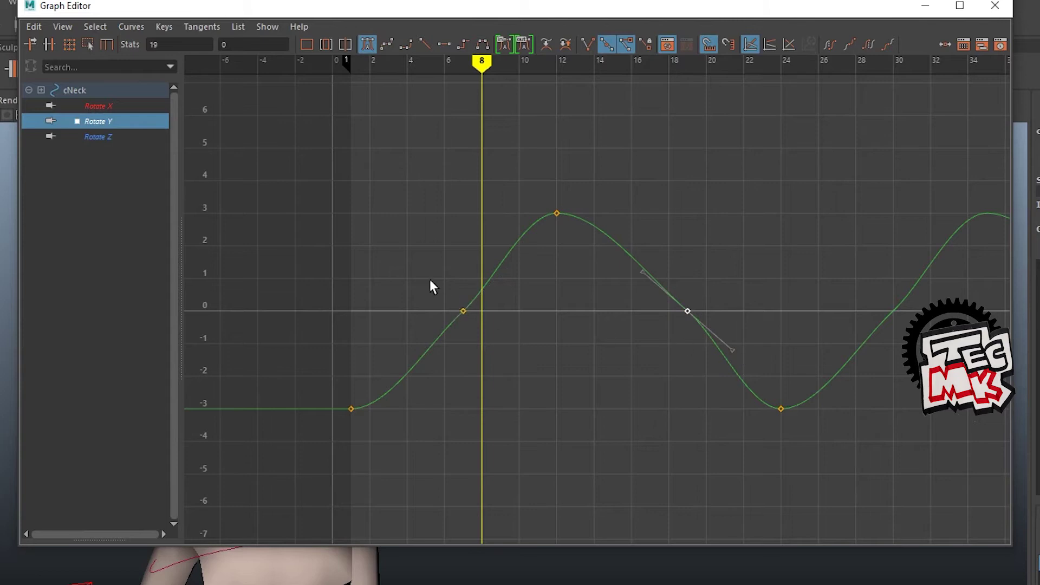
left_click_drag(431, 283, 489, 344)
left_click_drag(672, 301, 733, 359)
left_click(495, 362)
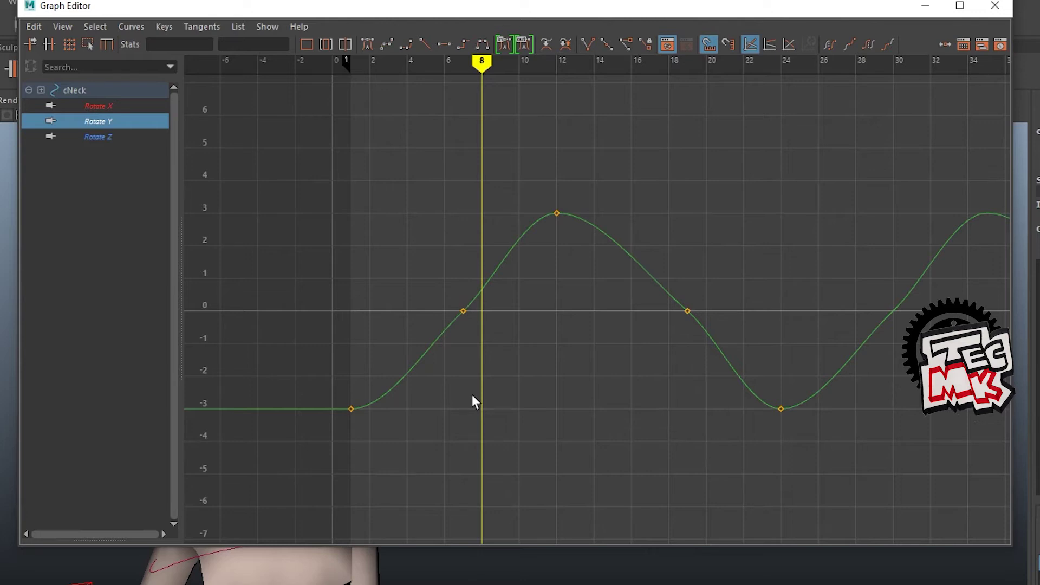
Inspect the shape of the neck's repeated Rotate Y curve between frames 24 and 47
scroll(479, 402, "down", 4)
middle_click_drag(776, 376, 418, 352, "alt")
scroll(430, 358, "up", 4)
middle_click_drag(265, 338, 526, 386, "alt")
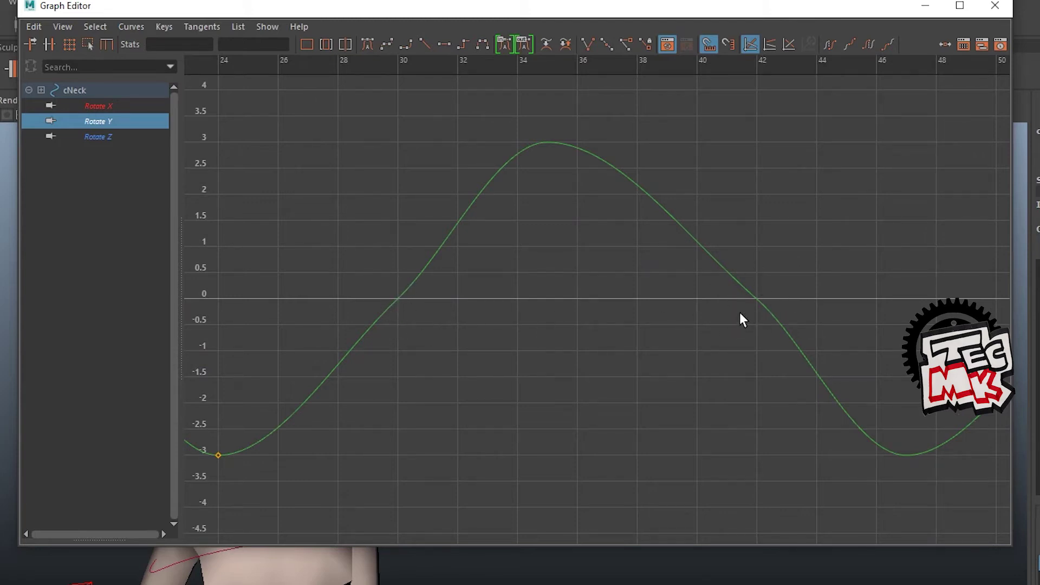
Delete the in-between keys at frames 7 and 19 from the neck's Rotate Y curve
key("f")
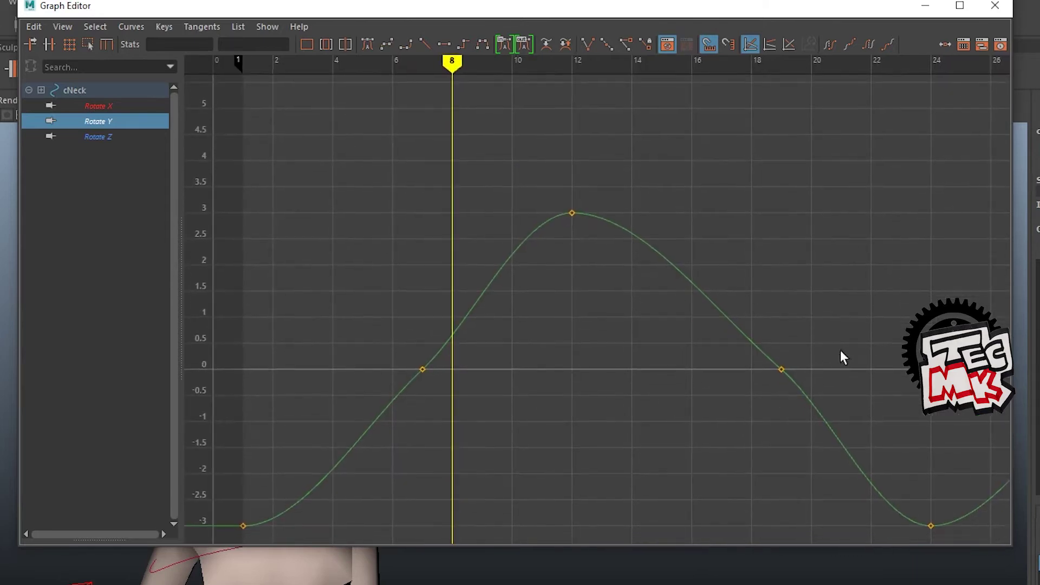
left_click_drag(427, 364, 809, 442)
key("Delete")
middle_click_drag(807, 434, 818, 383, "alt")
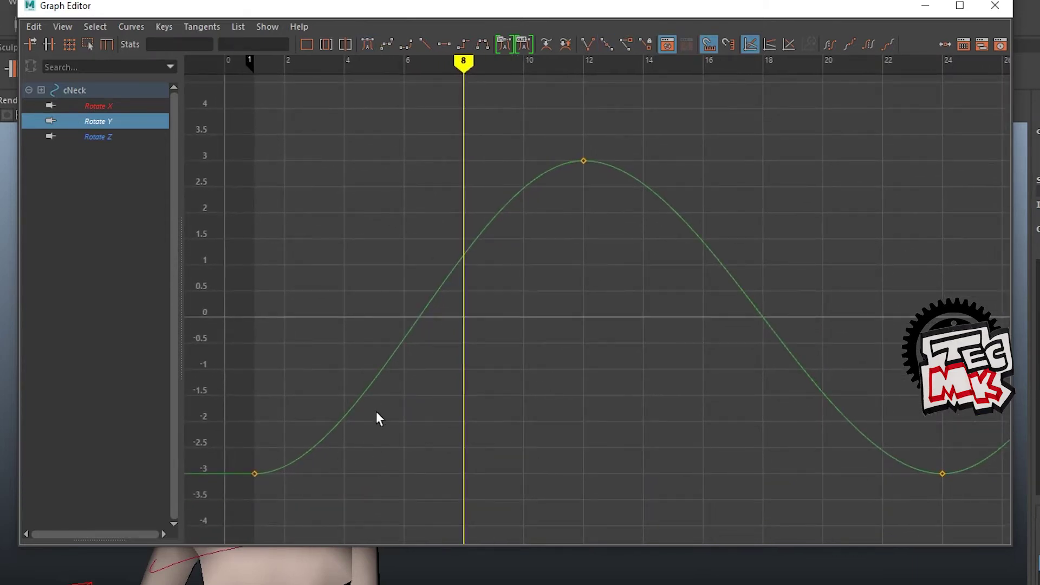
Examine the smoothness of the neck's Rotate Y curve through its repeated cycles towards frame 100
middle_click_drag(752, 378, 81, 373, "alt")
middle_click_drag(964, 434, 513, 448, "alt")
middle_click_drag(809, 441, 573, 423, "alt")
middle_click_drag(855, 457, 627, 454, "alt")
middle_click_drag(942, 457, 692, 450, "alt")
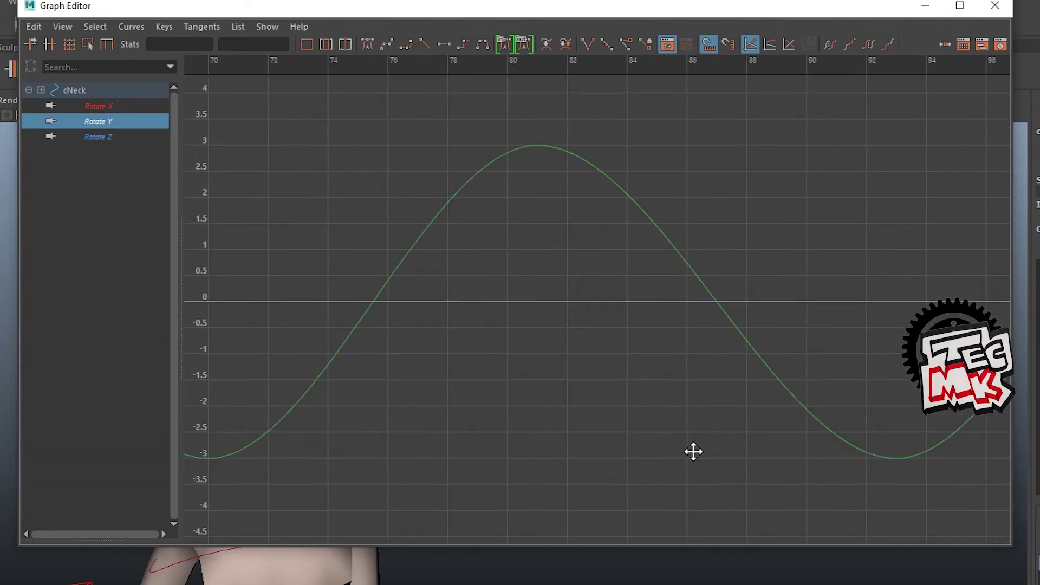
middle_click_drag(956, 449, 744, 449, "alt")
middle_click_drag(337, 418, 722, 447, "alt")
middle_click_drag(288, 352, 796, 362, "alt")
scroll(643, 347, "down", 1)
scroll(796, 362, "down", 1)
middle_click_drag(731, 369, 879, 372, "alt")
middle_click_drag(600, 374, 796, 374, "alt")
scroll(610, 375, "up", 1)
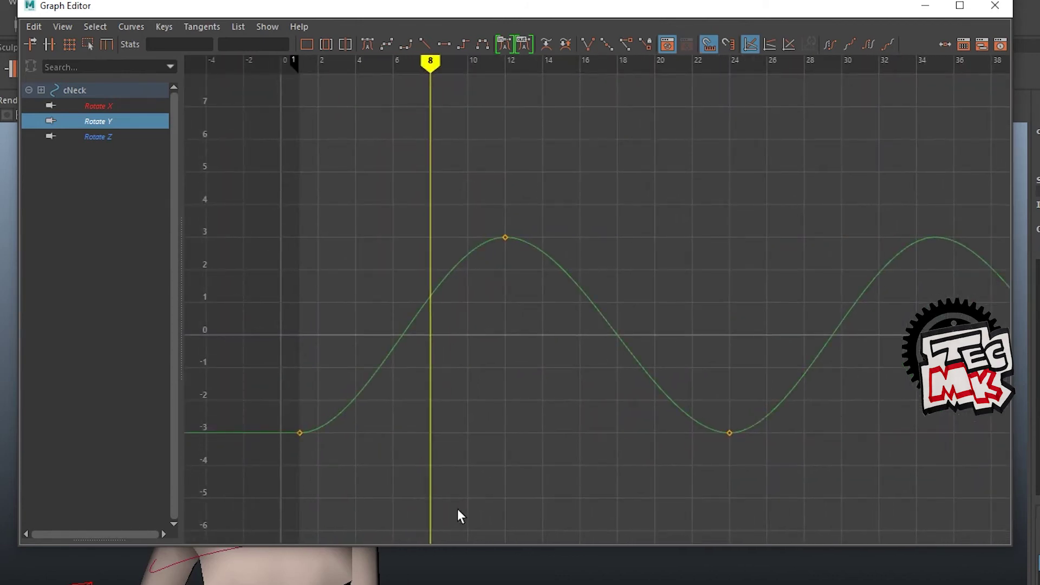
middle_click_drag(659, 148, 781, 136, "alt")
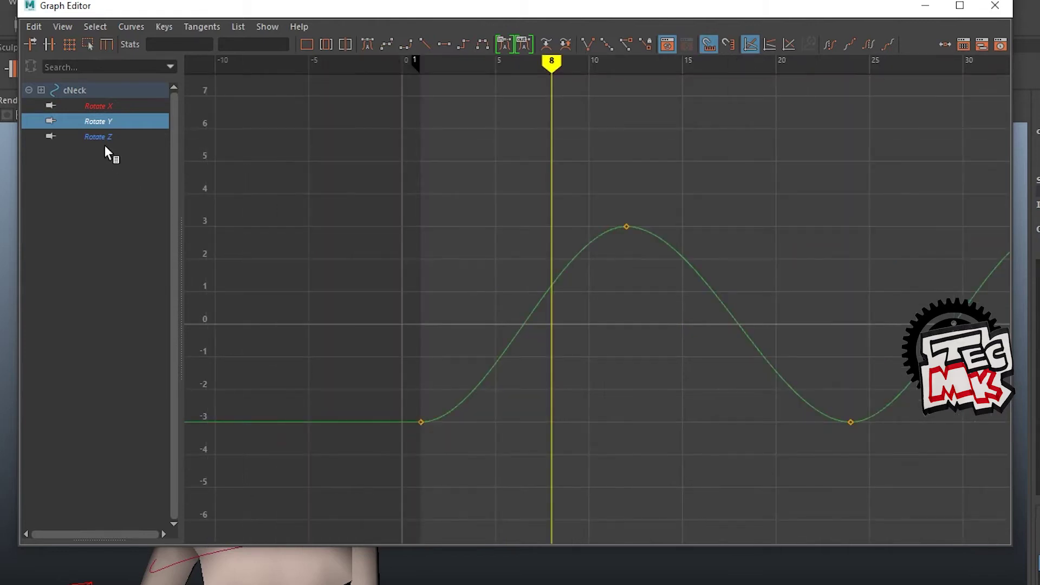
Display the neck's Rotate Z curve and compare its start and end keys with the keys at frames 7, 12 and 19
left_click(101, 136)
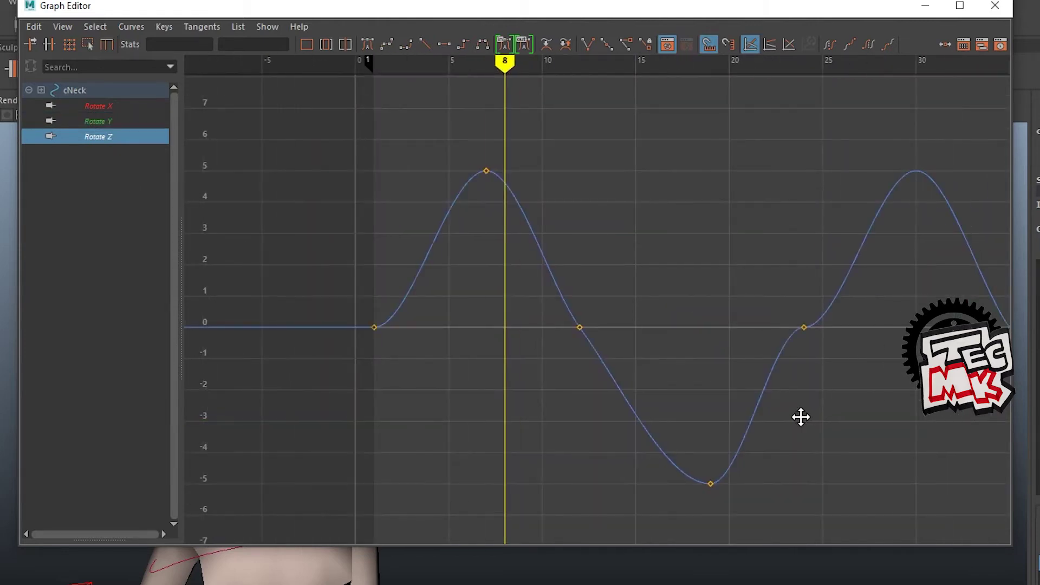
left_click_drag(497, 56, 801, 136)
left_click_drag(771, 172, 380, 109)
left_click_drag(401, 349, 405, 352)
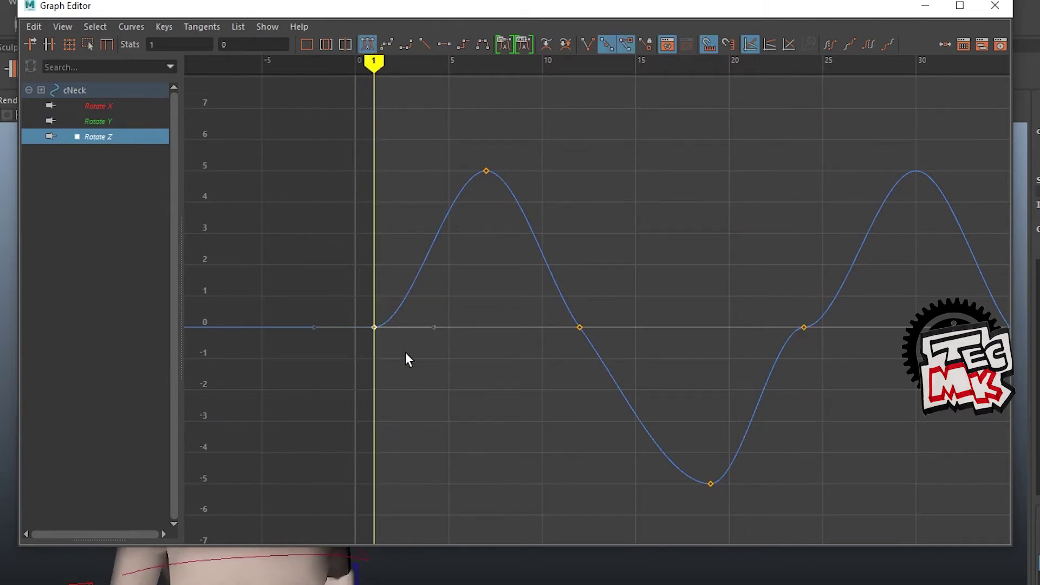
left_click_drag(376, 62, 806, 202)
left_click_drag(794, 260, 838, 369)
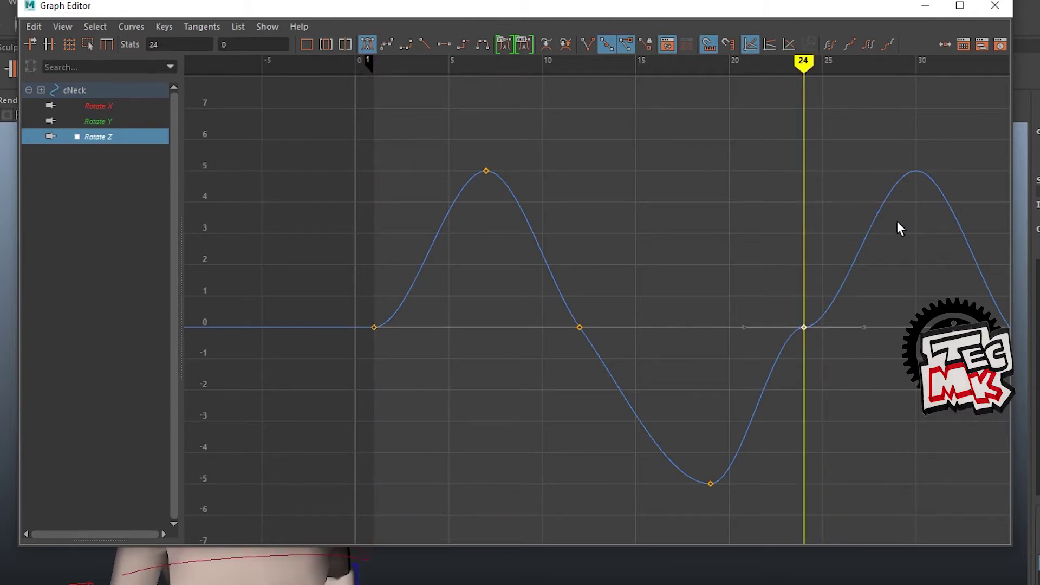
middle_click_drag(775, 352, 886, 357, "alt")
left_click_drag(566, 155, 637, 209)
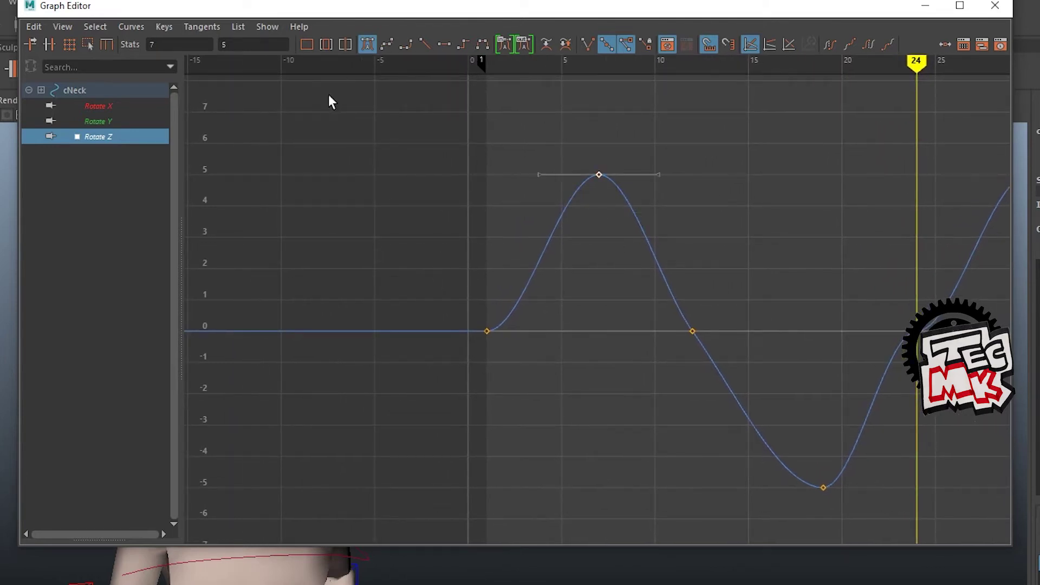
left_click_drag(807, 470, 877, 536)
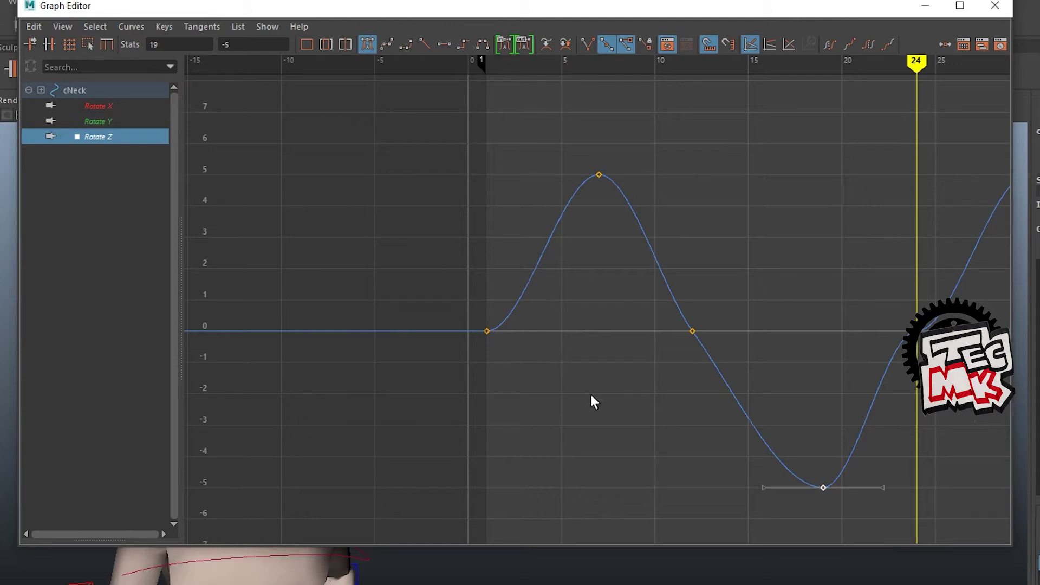
left_click_drag(641, 324, 723, 366)
Inspect the transition of the neck's Rotate Z curve at frame 24 into the following cycle
middle_click_drag(782, 399, 738, 390, "alt")
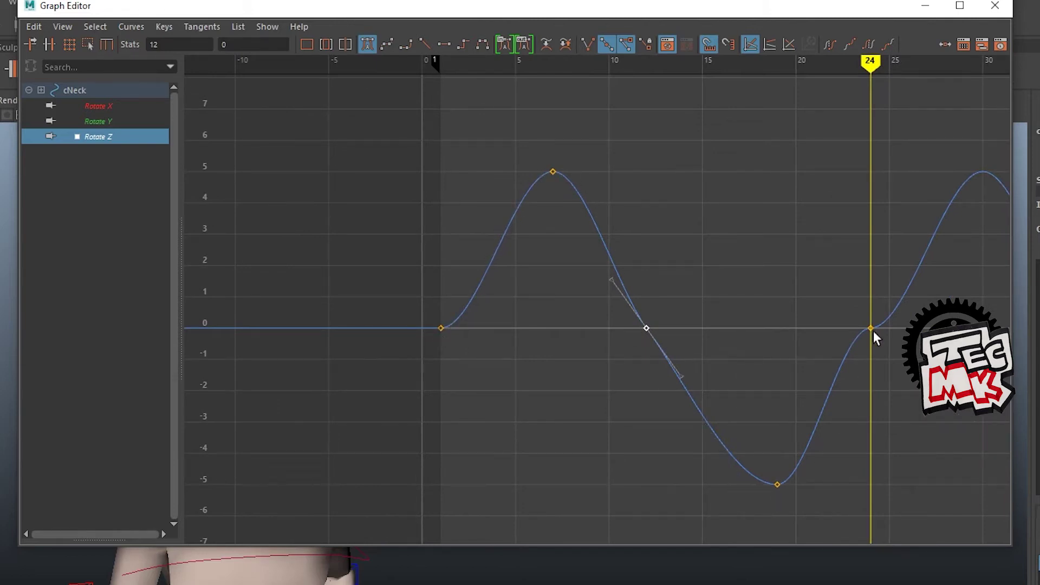
middle_click_drag(902, 358, 800, 361, "alt")
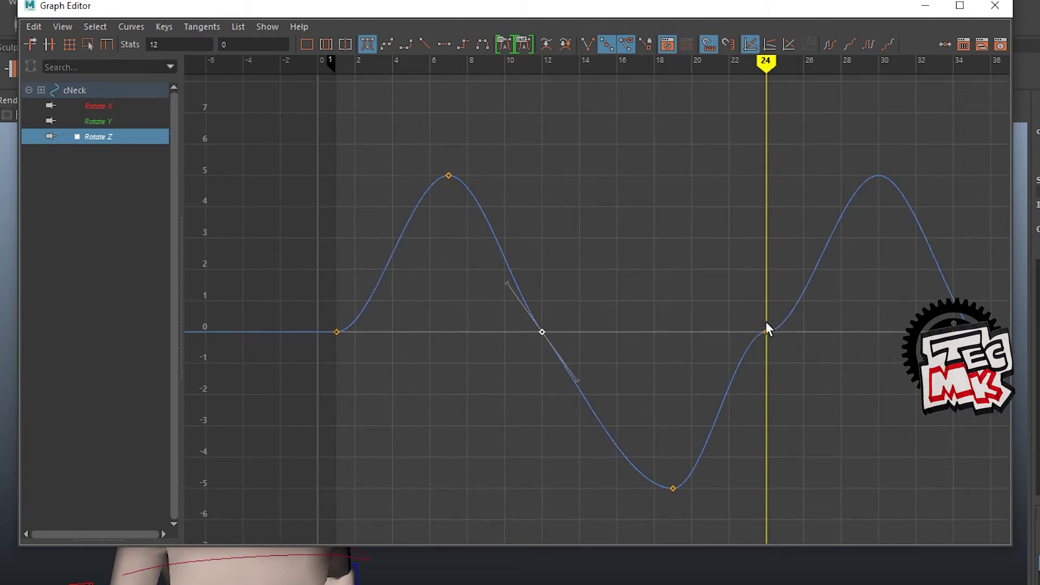
scroll(773, 337, "up", 5)
middle_click_drag(856, 369, 694, 347, "alt")
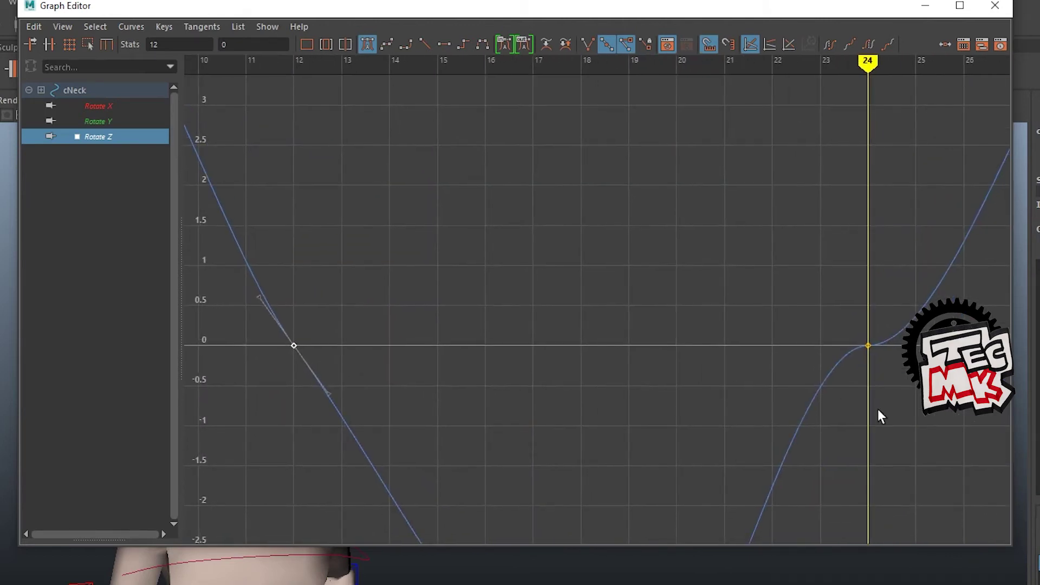
middle_click_drag(863, 393, 674, 342, "alt")
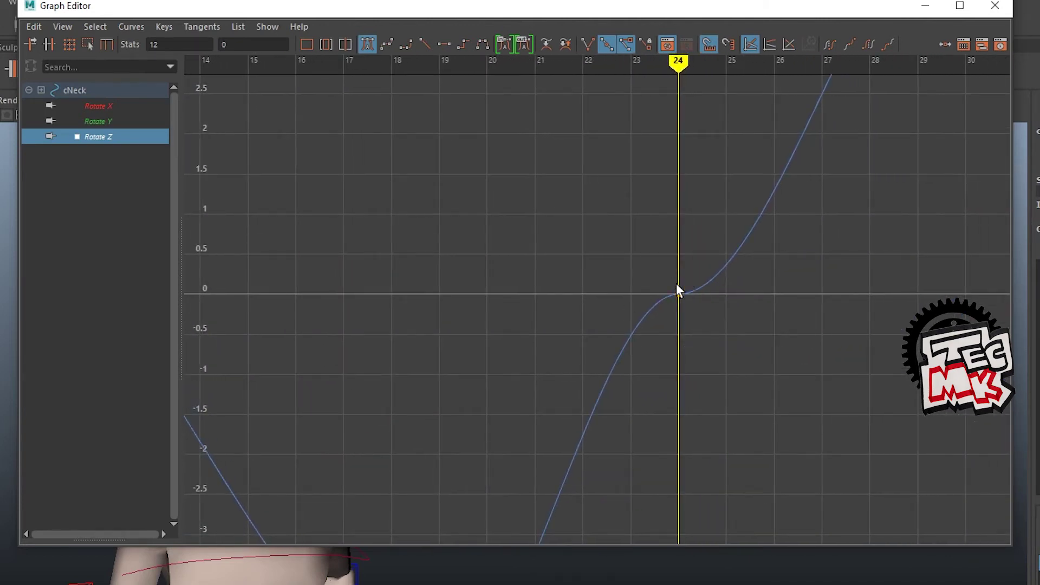
scroll(701, 310, "down", 3)
key("a")
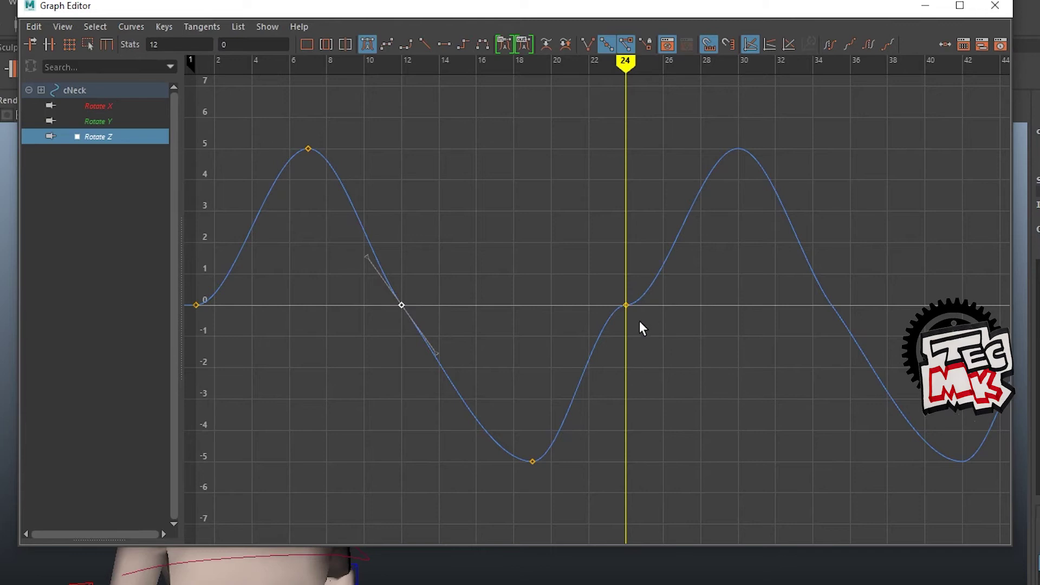
Tilt the out tangent of the neck's Rotate Z key at frame 1 upward to follow the rise towards frame 7
middle_click_drag(681, 364, 736, 369, "alt")
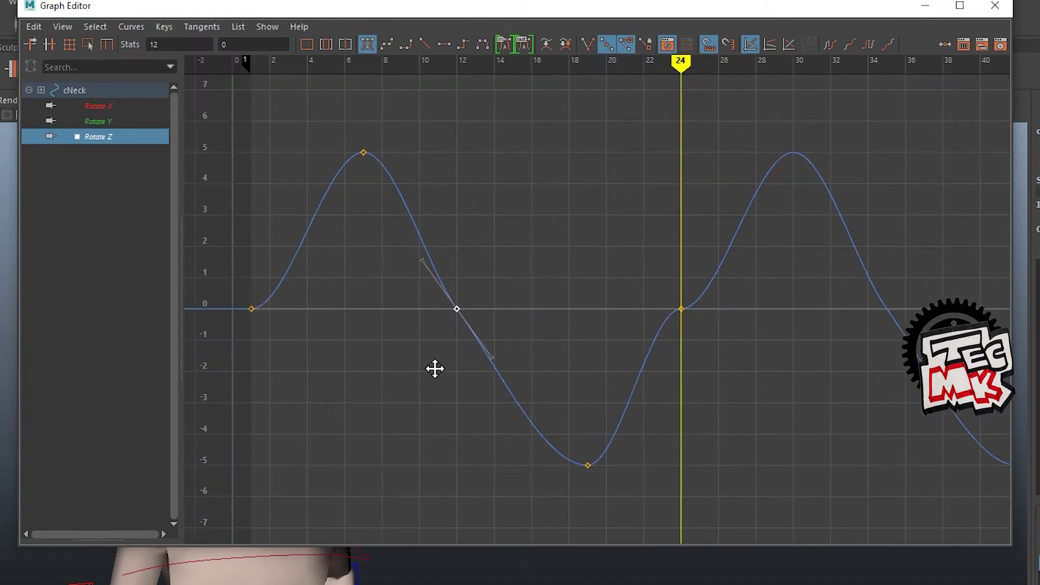
middle_click_drag(434, 368, 448, 370, "alt")
left_click(265, 311)
middle_click_drag(639, 352, 701, 358, "alt")
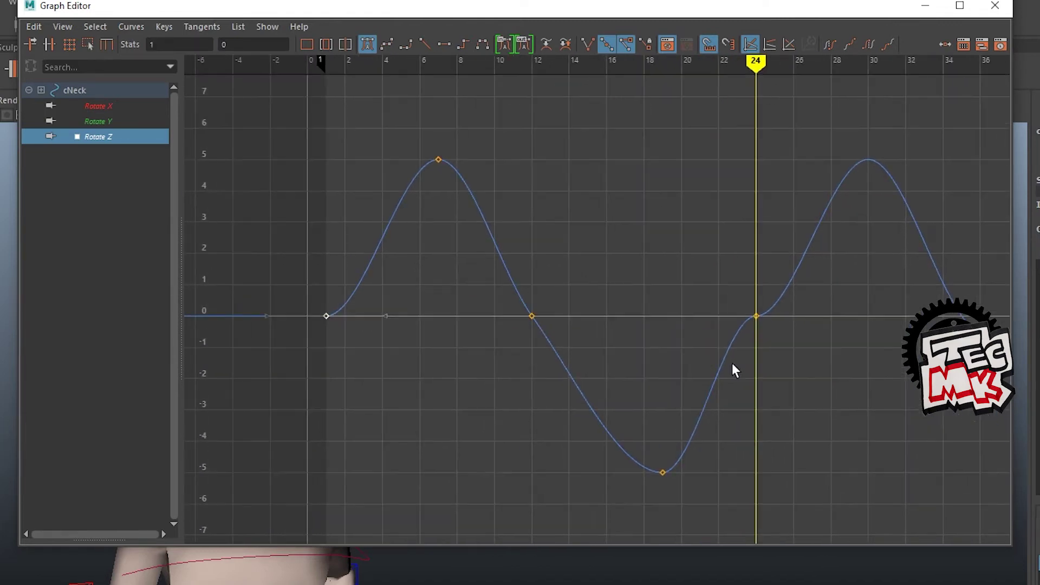
middle_click_drag(515, 339, 519, 344, "alt")
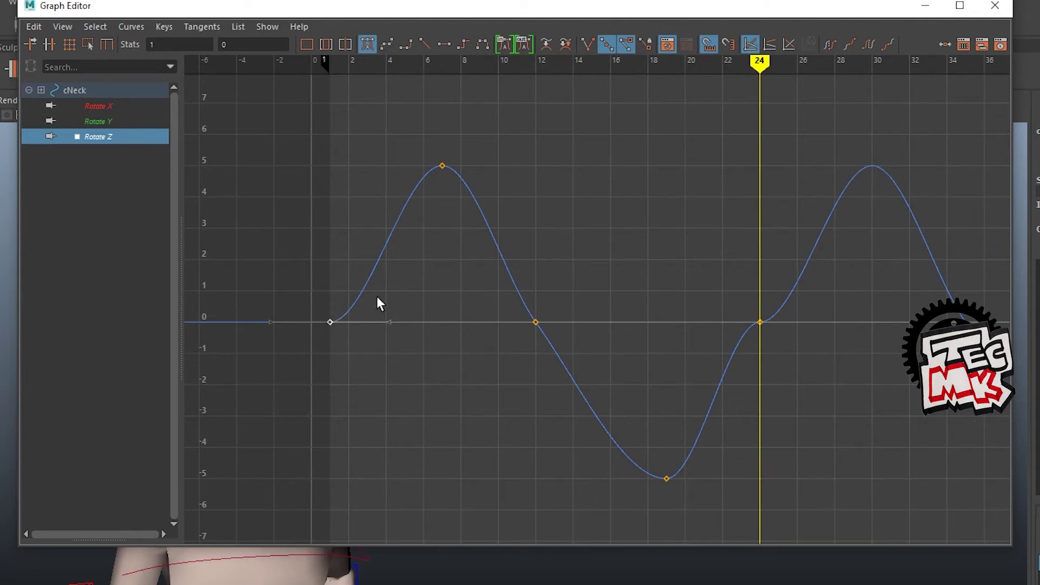
left_click_drag(378, 302, 404, 359)
middle_click_drag(403, 359, 374, 293)
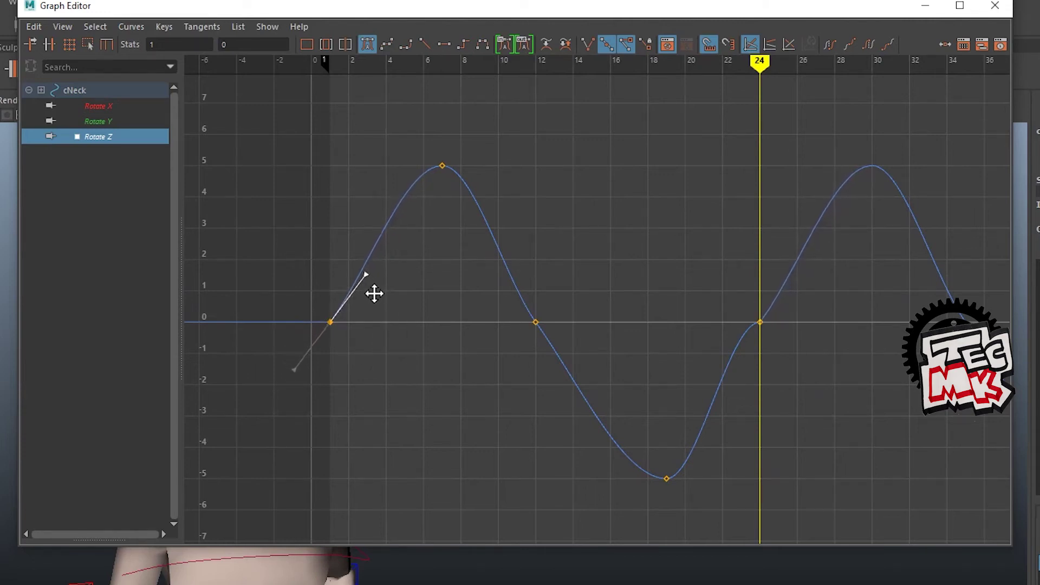
Tilt the in tangent of the neck's Rotate Z key at frame 24 downward so the curve passes straight through zero
left_click_drag(720, 301, 780, 349)
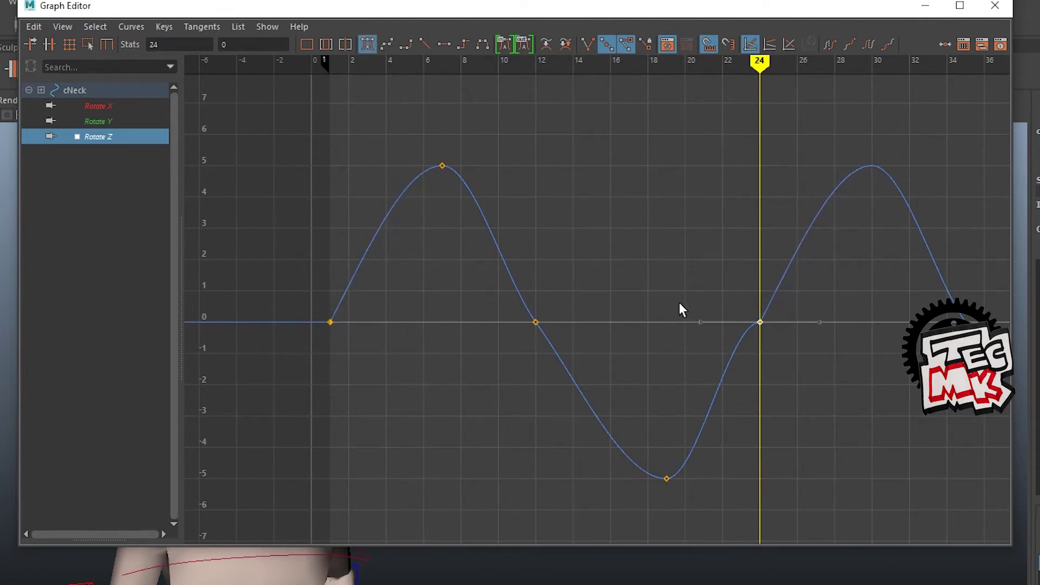
left_click(699, 322)
middle_click_drag(699, 322, 726, 377)
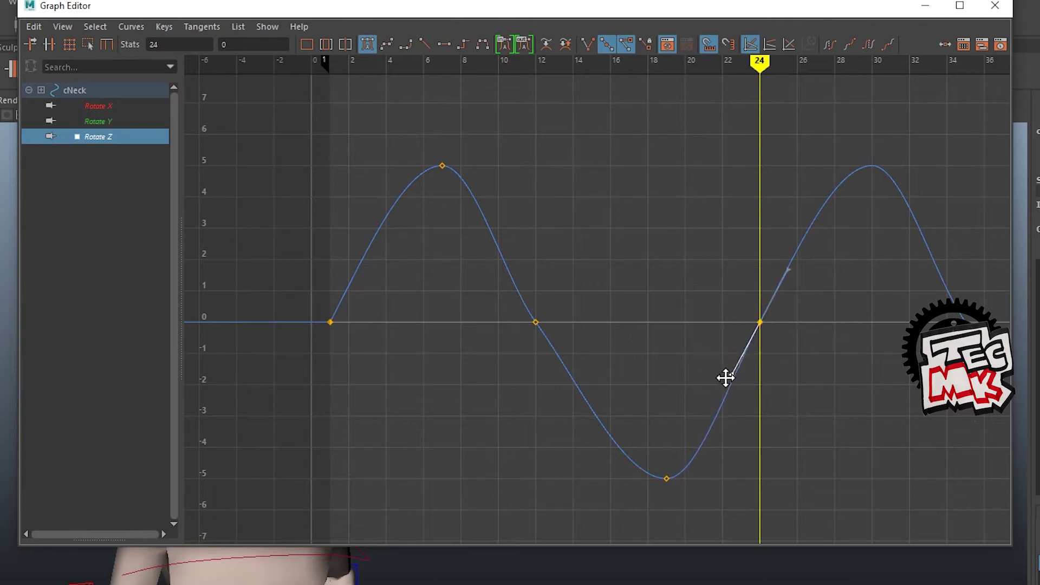
left_click(810, 399)
Examine the neck's repeated Rotate Z curve, comparing the zero crossing at frame 12 with its repeats in the following cycles
scroll(817, 402, "down", 5)
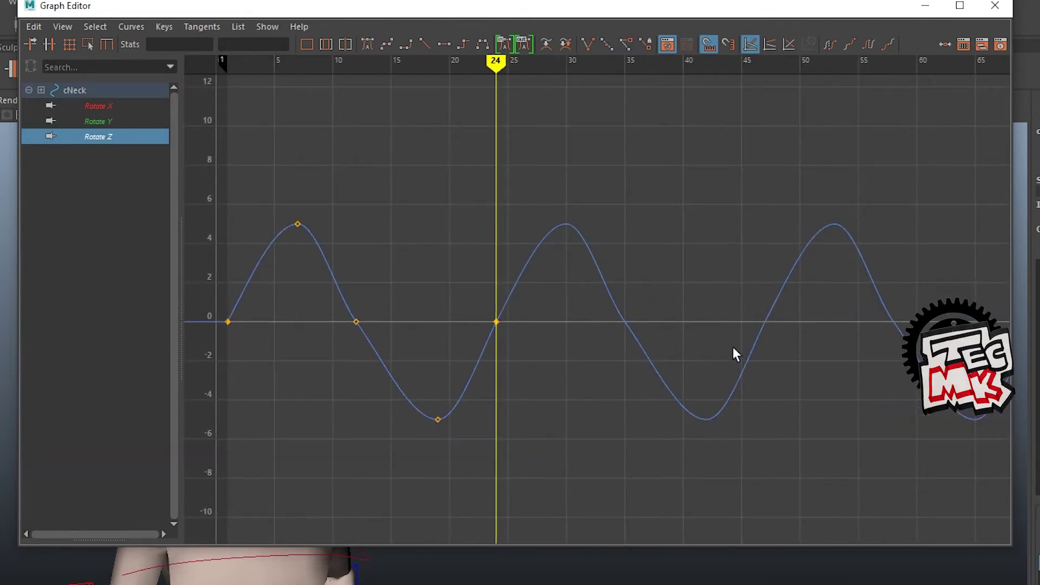
middle_click_drag(695, 351, 821, 351, "alt")
scroll(711, 381, "up", 3)
middle_click_drag(712, 381, 775, 358, "alt")
scroll(775, 358, "down", 3)
left_click(514, 304)
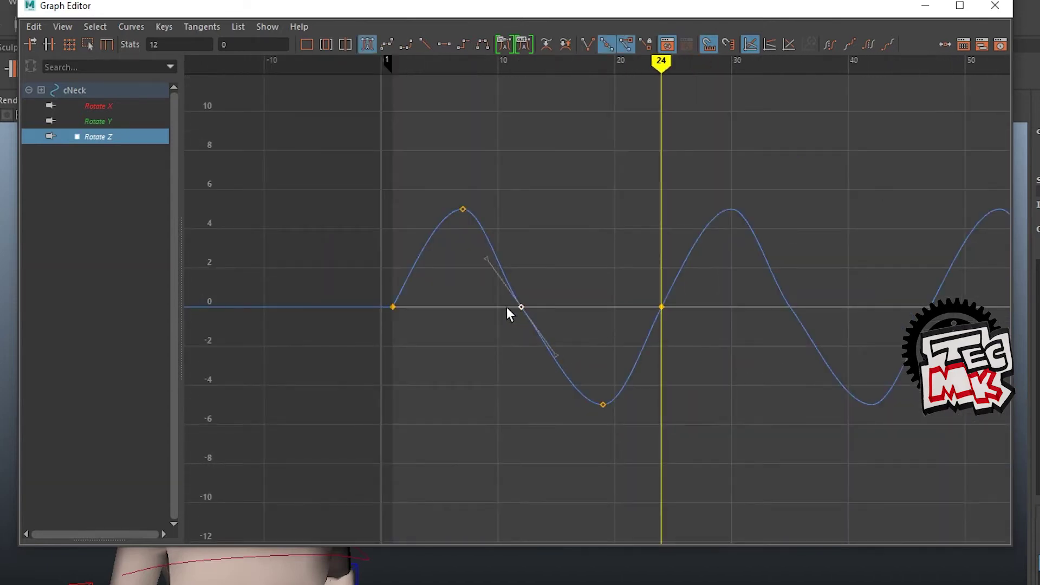
middle_click_drag(706, 368, 666, 381, "alt")
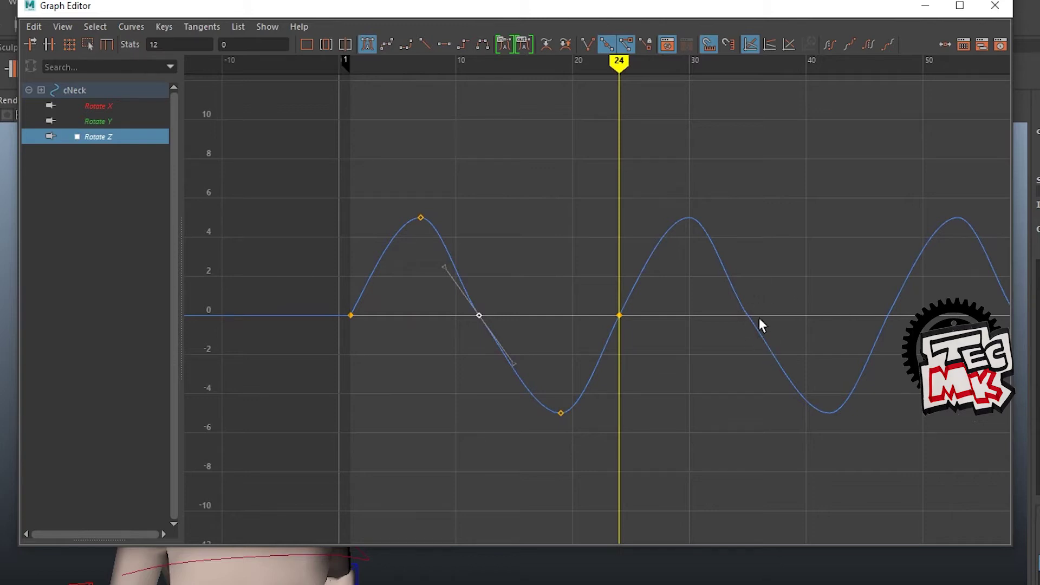
left_click_drag(458, 307, 498, 331)
left_click(463, 326)
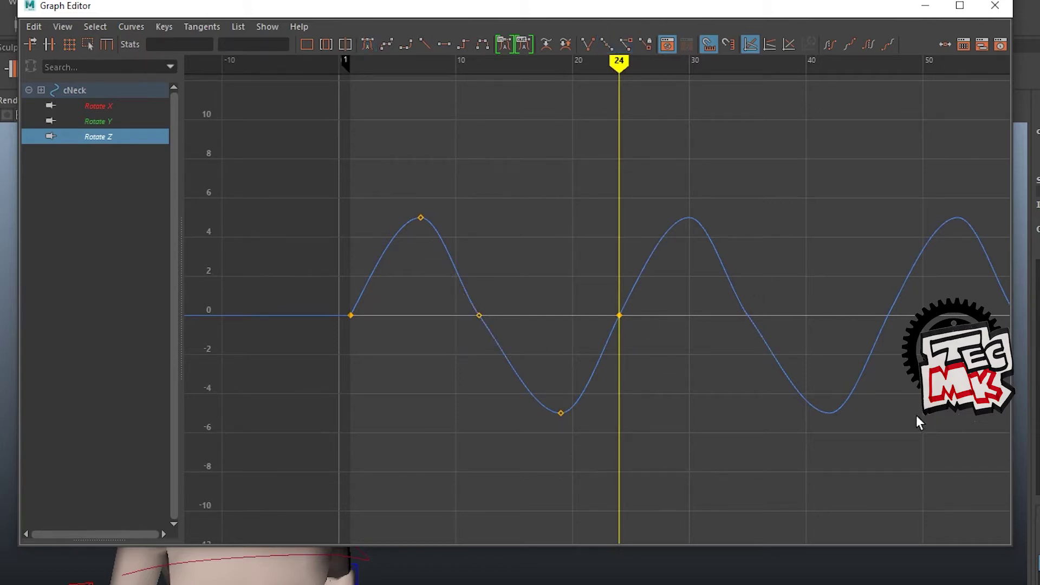
middle_click_drag(704, 392, 486, 395, "alt")
scroll(486, 394, "up", 3)
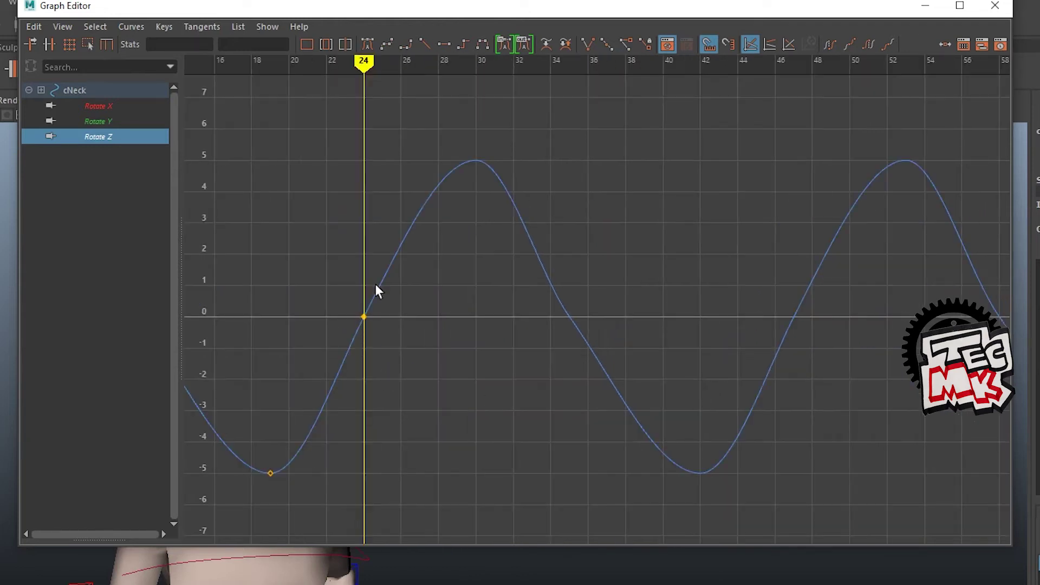
middle_click_drag(826, 462, 446, 440, "alt")
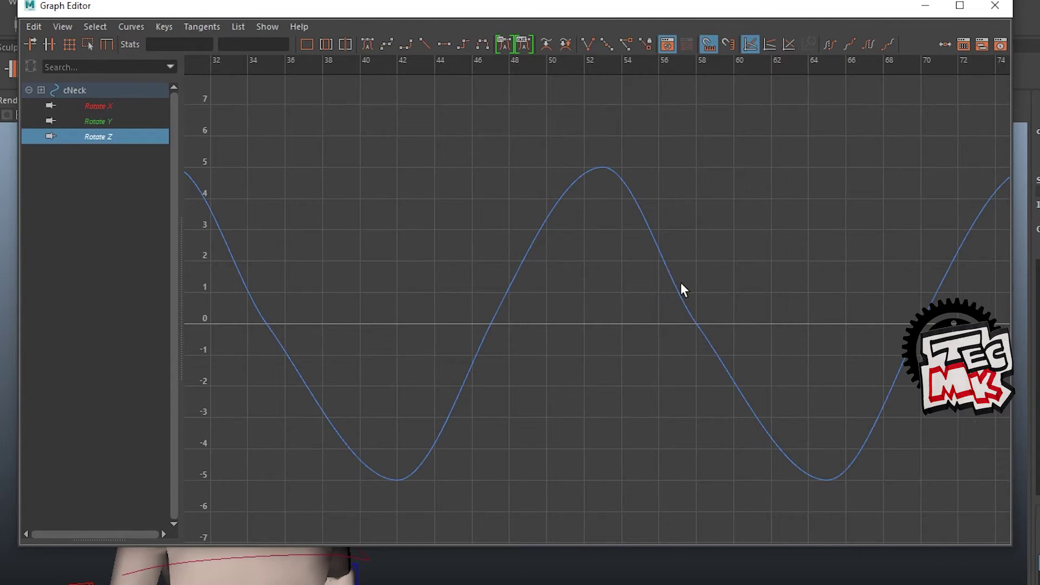
middle_click_drag(434, 354, 489, 363, "alt")
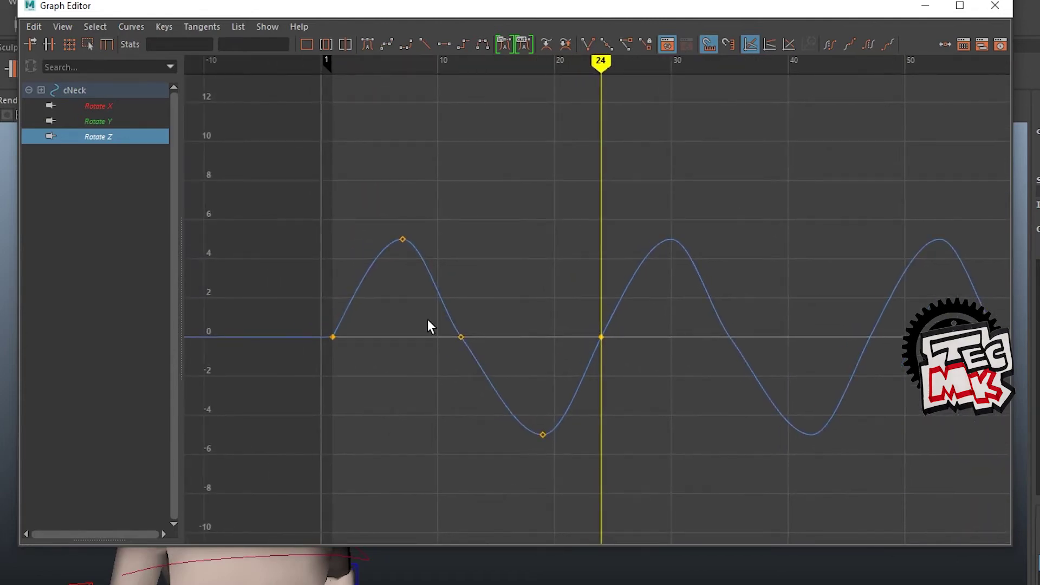
Maximize the Graph Editor and delete the neck's Rotate Z key at frame 12, then review the cycled curve up to frame 100
left_click_drag(428, 320, 505, 375)
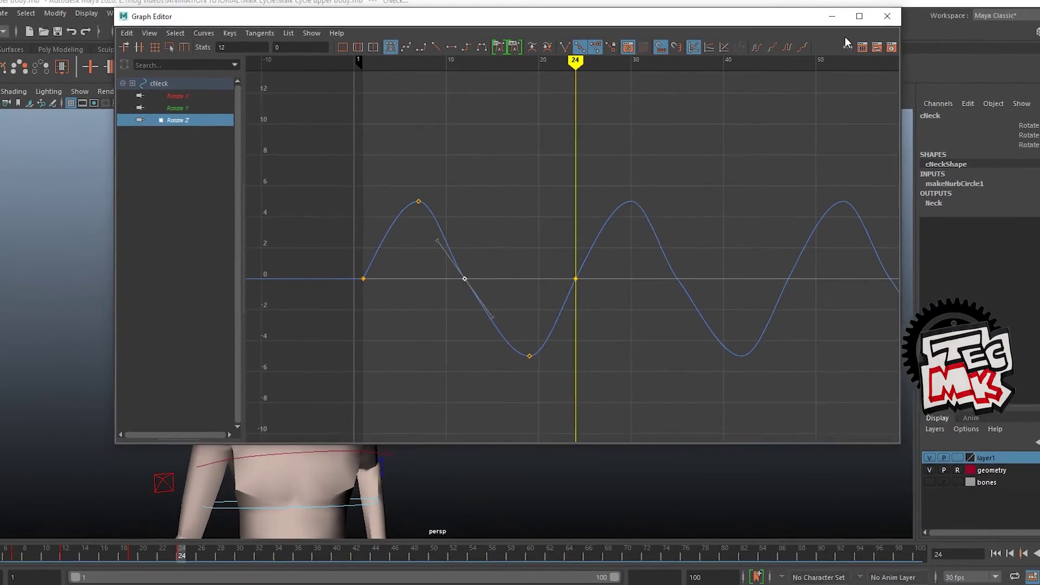
left_click(859, 17)
left_click(396, 365)
left_click_drag(384, 319, 442, 364)
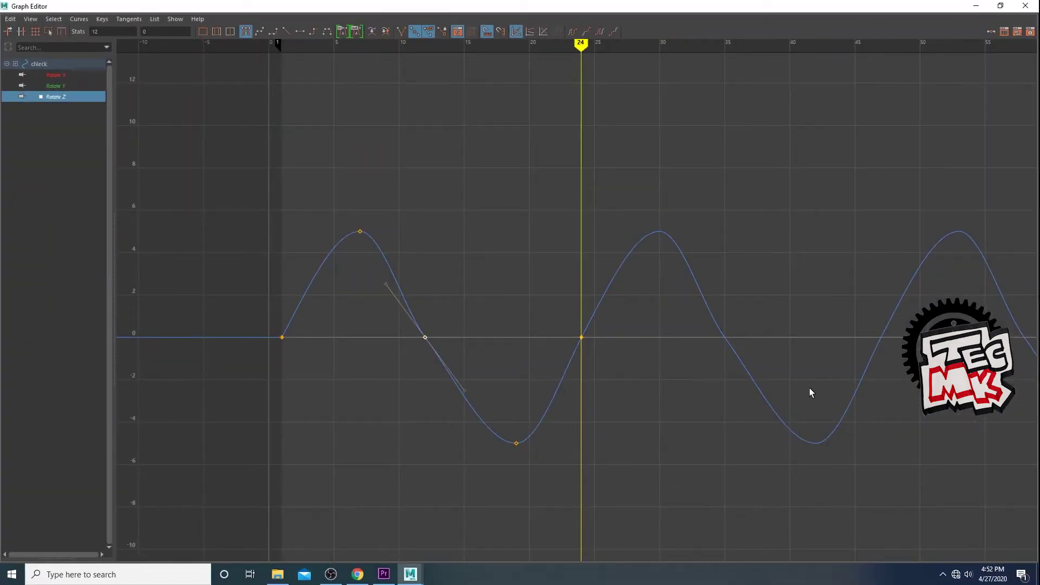
left_click_drag(397, 320, 457, 367)
key("Delete")
key("ctrl+z")
key("Delete")
scroll(730, 353, "down", 1)
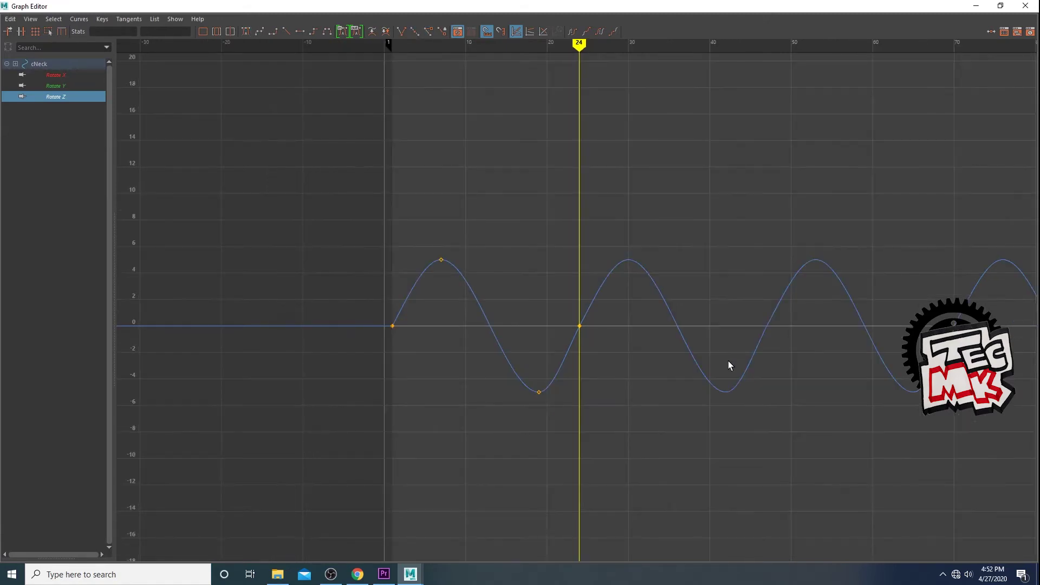
scroll(727, 365, "down", 1)
scroll(728, 370, "up", 2)
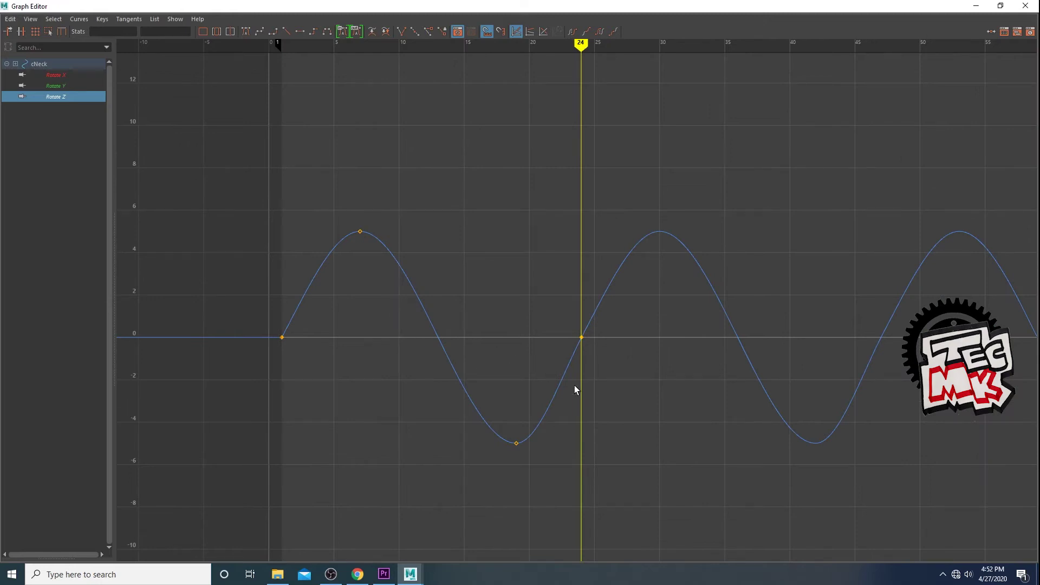
scroll(574, 386, "down", 2)
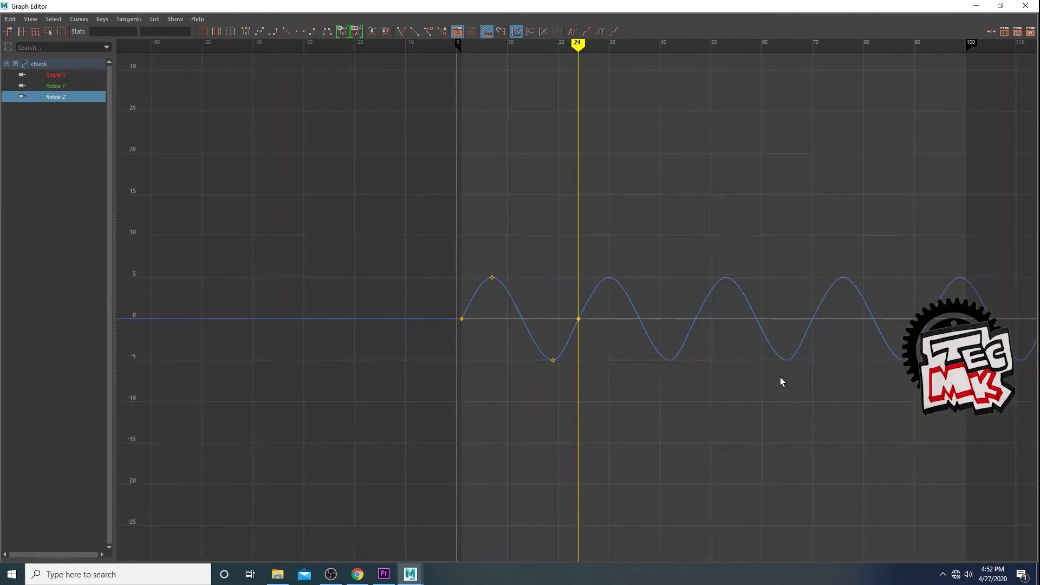
Restore the Graph Editor's window size and display the Rotate X curve of the cShoulder control
left_click(1000, 5)
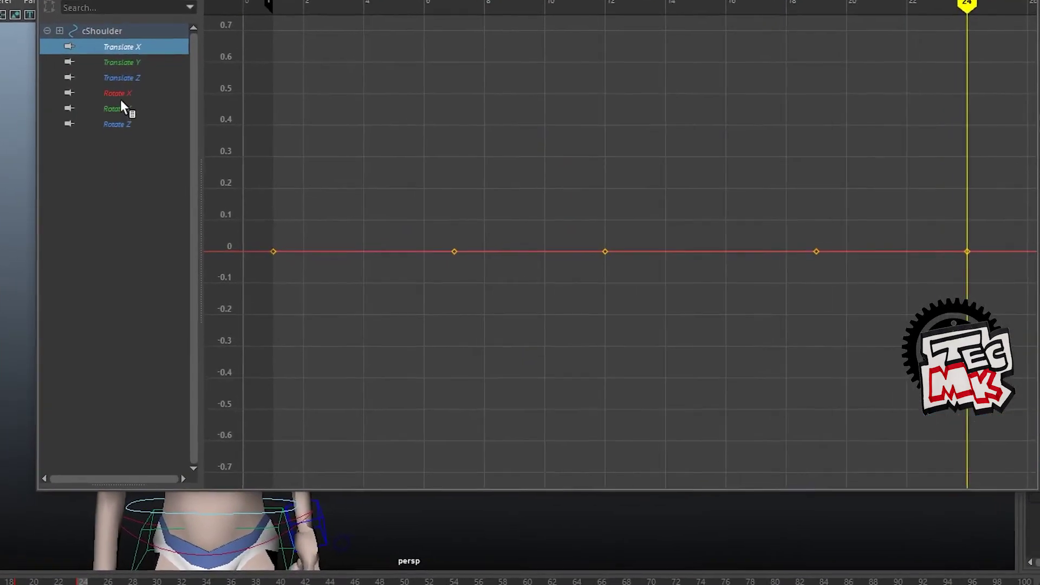
left_click(106, 52)
left_click(110, 85)
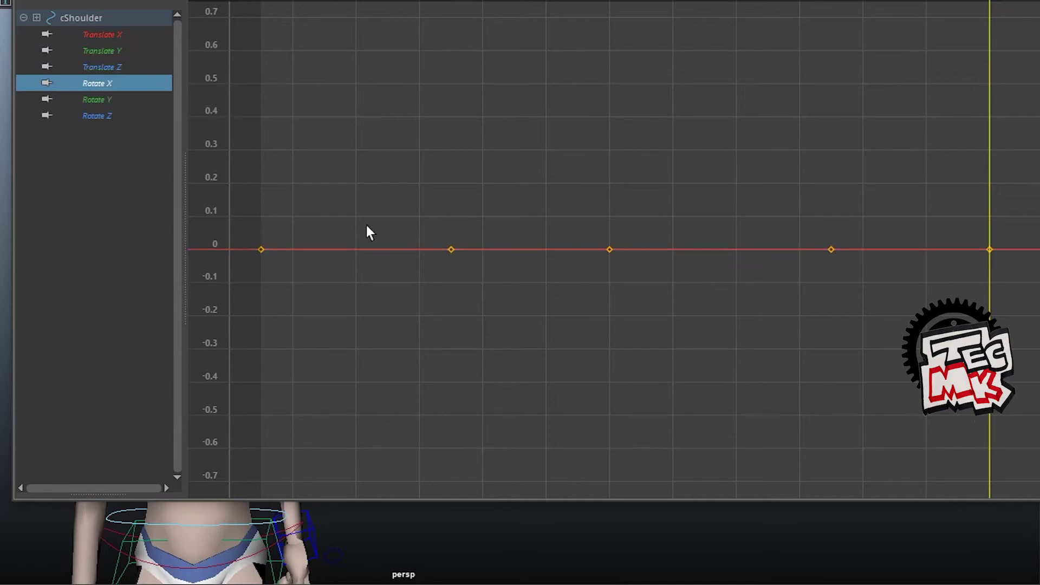
Display the Rotate Y curve of the cShoulder control and examine its in-between keys at frames 7 and 19
left_click(102, 99)
scroll(573, 360, "down", 3)
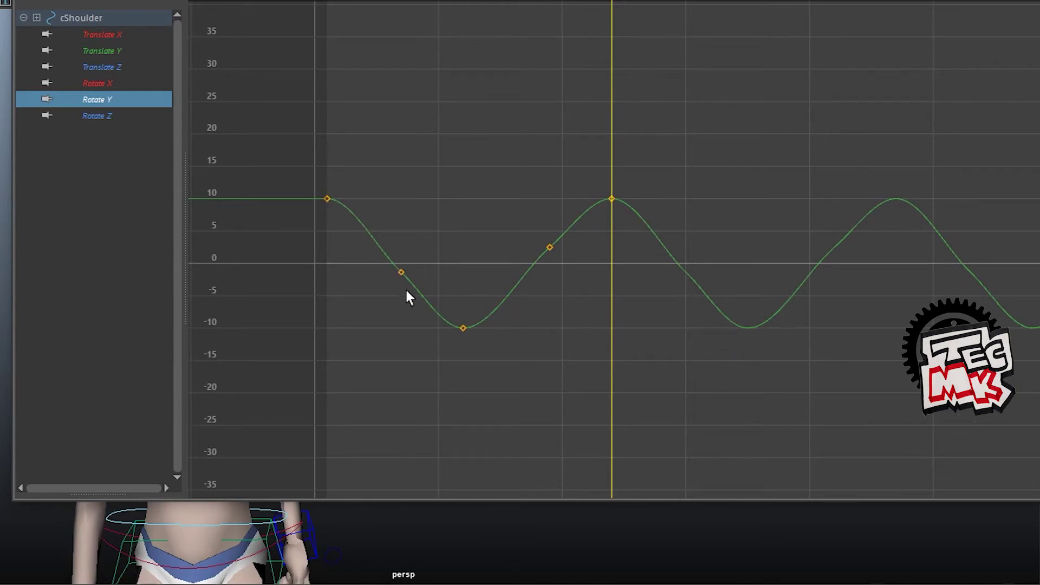
left_click_drag(381, 265, 417, 282)
left_click_drag(529, 216, 590, 295)
left_click_drag(366, 242, 419, 284)
left_click_drag(533, 224, 601, 295)
middle_click_drag(823, 326, 810, 331, "alt")
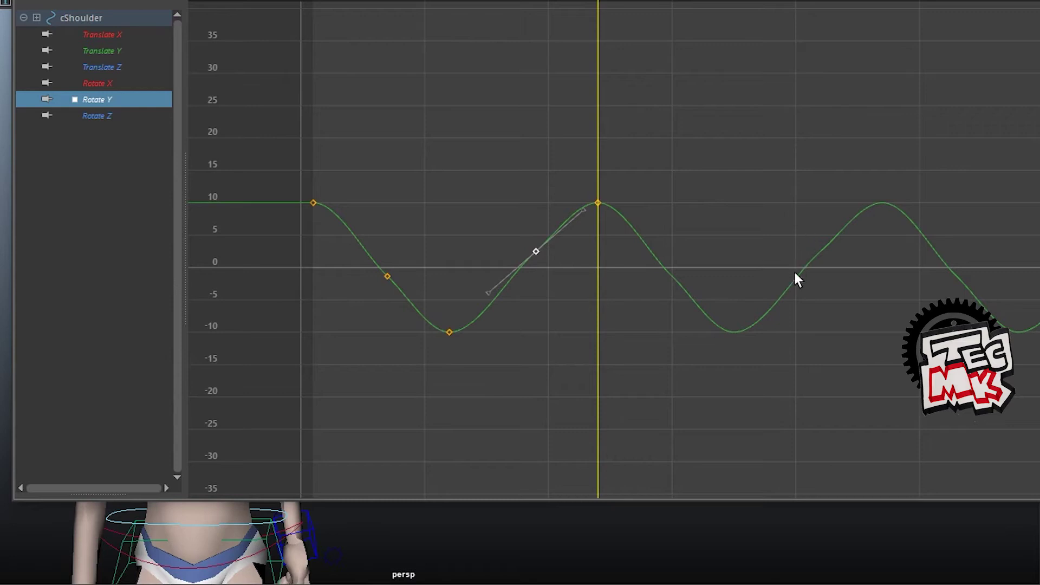
Try deleting the in-between Rotate Y keys at frames 7 and 19 and review how the curve cycles
left_click_drag(355, 244, 578, 306)
key("Delete")
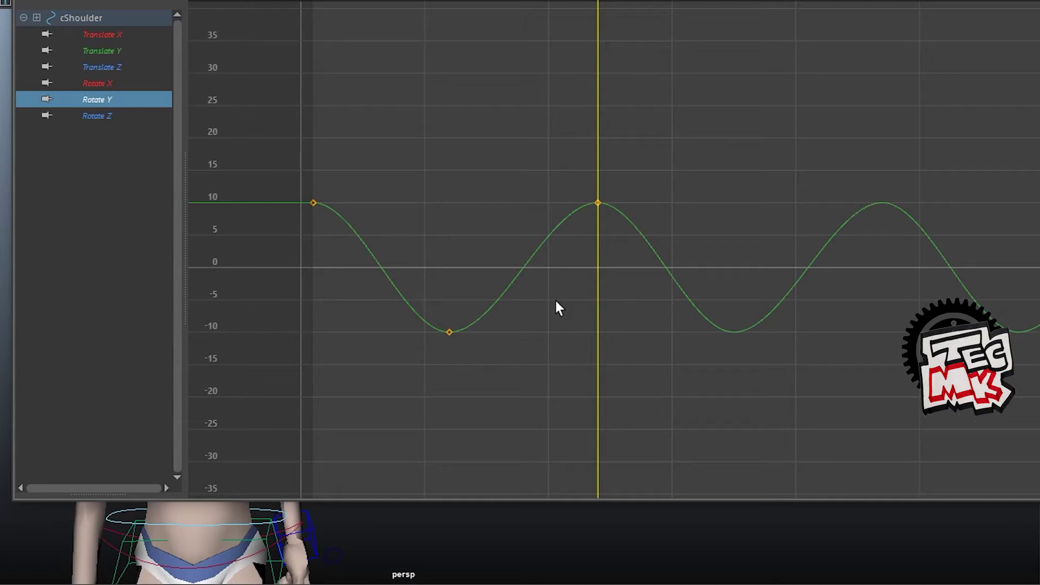
scroll(556, 303, "down", 3)
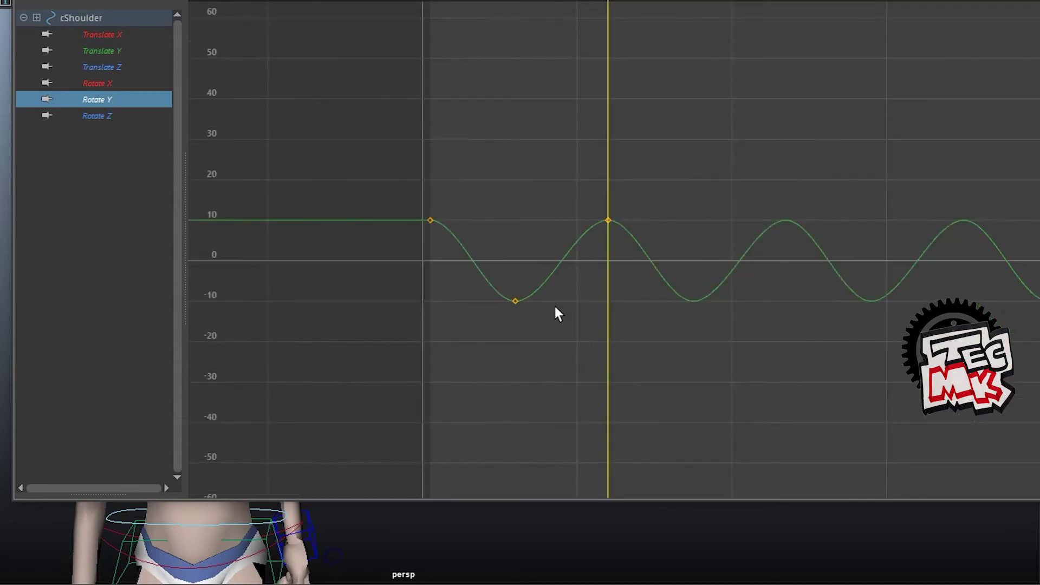
middle_click_drag(735, 349, 608, 351, "alt")
middle_click_drag(824, 351, 625, 334, "alt")
key("ctrl+z")
Delete the cShoulder's Rotate Y keys at frames 7 and 19, keeping only the keys at frames 1, 12 and 24
scroll(695, 346, "up", 3)
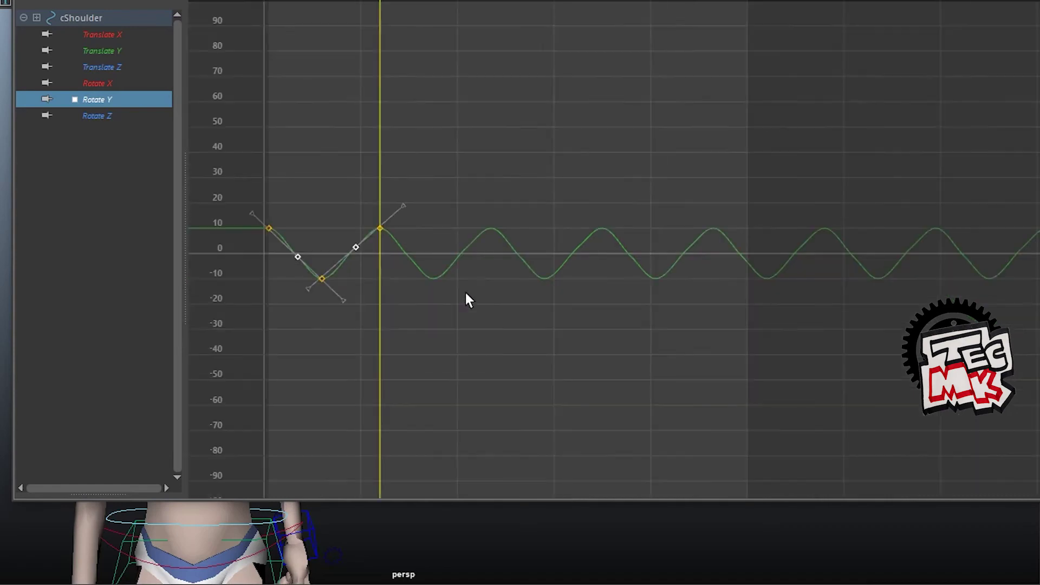
middle_click_drag(468, 300, 500, 305, "alt")
right_click_drag(385, 263, 647, 308, "alt")
middle_click_drag(648, 309, 596, 275, "alt")
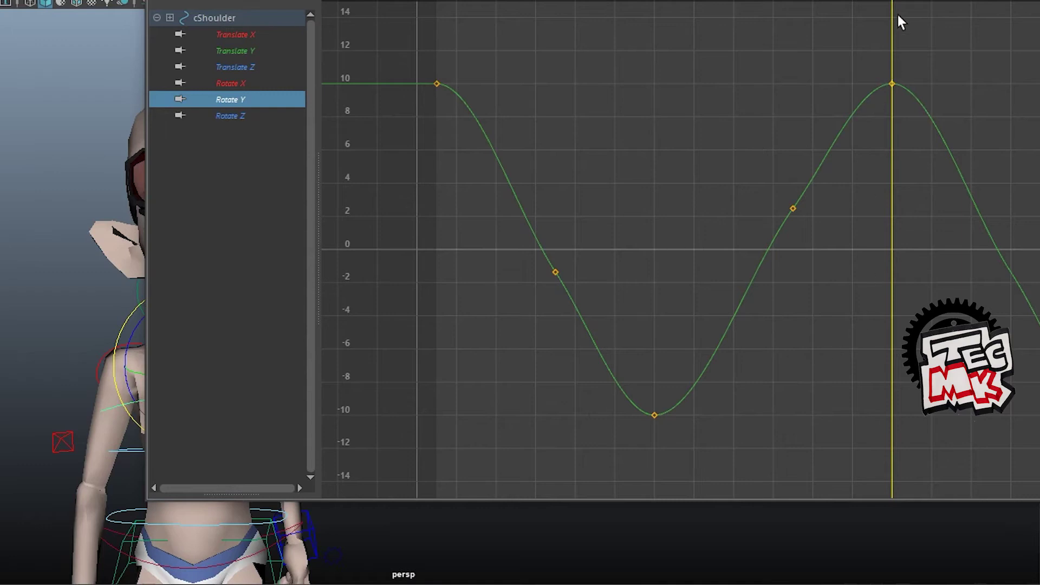
left_click_drag(416, 79, 464, 114)
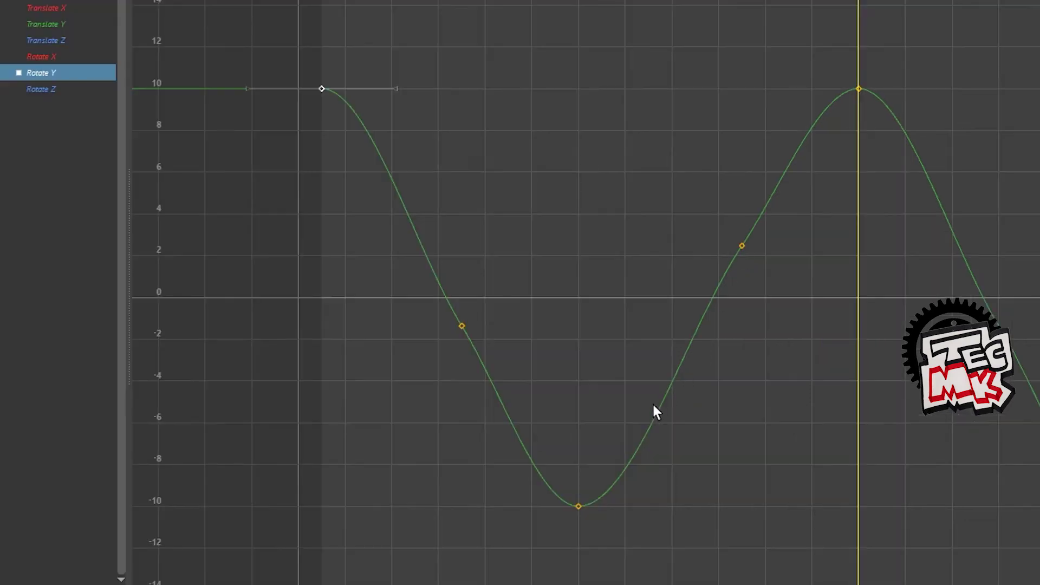
middle_click_drag(776, 382, 830, 383, "alt")
scroll(829, 383, "up", 3)
scroll(829, 382, "down", 3)
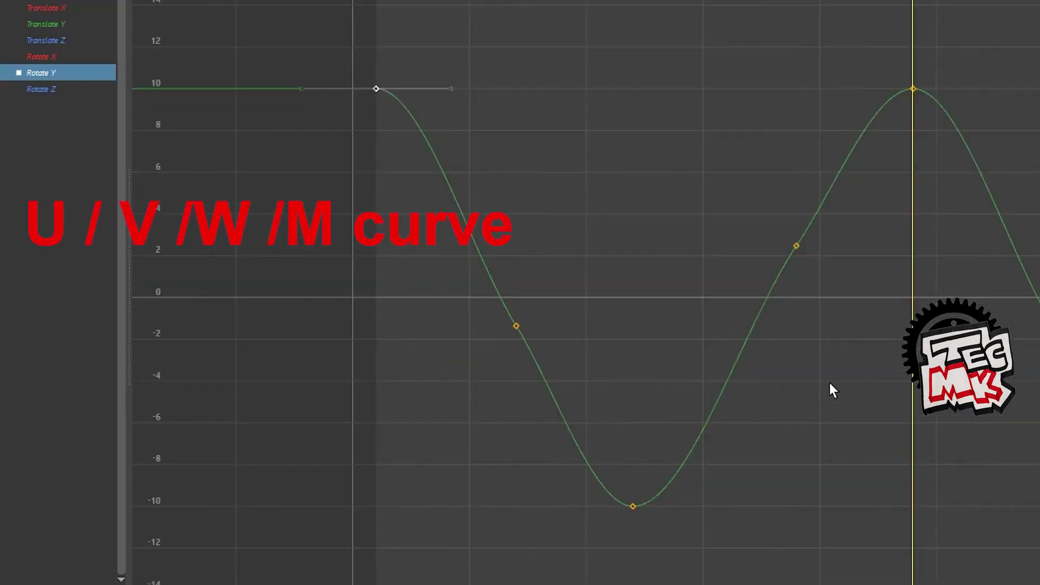
left_click_drag(423, 178, 825, 385)
key("Delete")
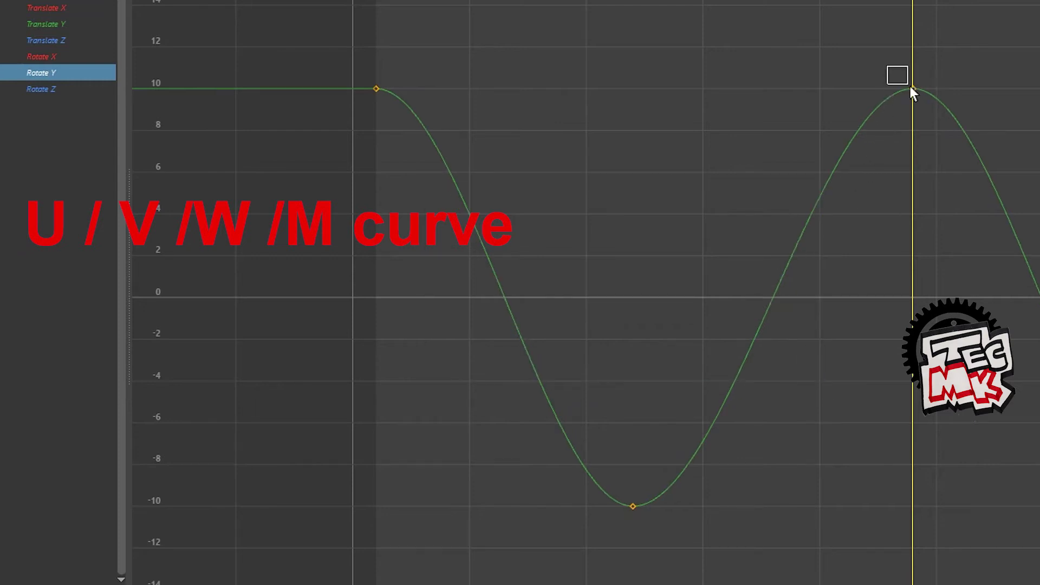
Try tilting the in tangent of the Rotate Y key at frame 24 upward, and undo the change
left_click_drag(909, 89, 903, 87)
left_click(838, 89)
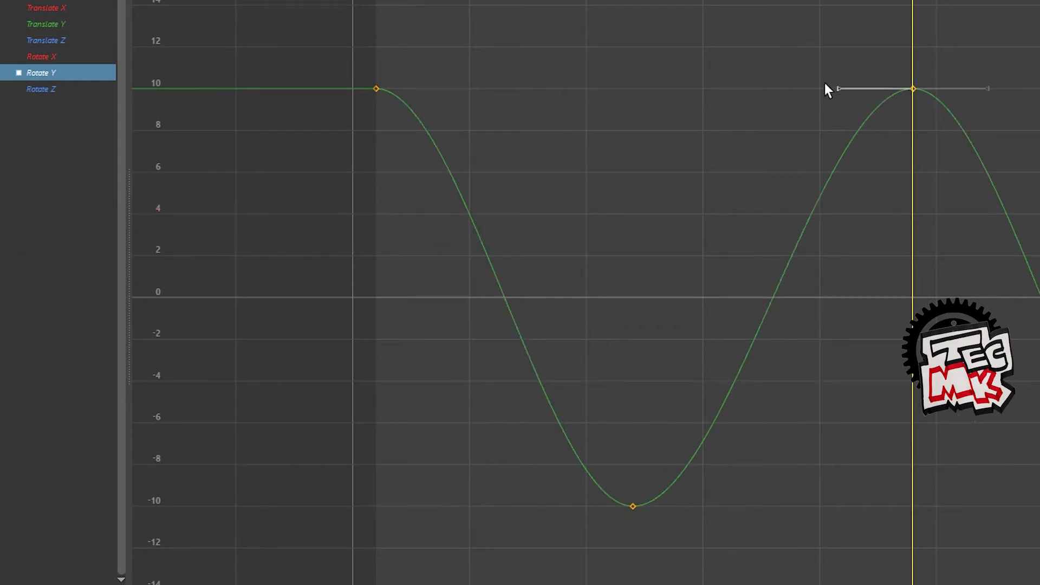
middle_click_drag(824, 88, 843, 33)
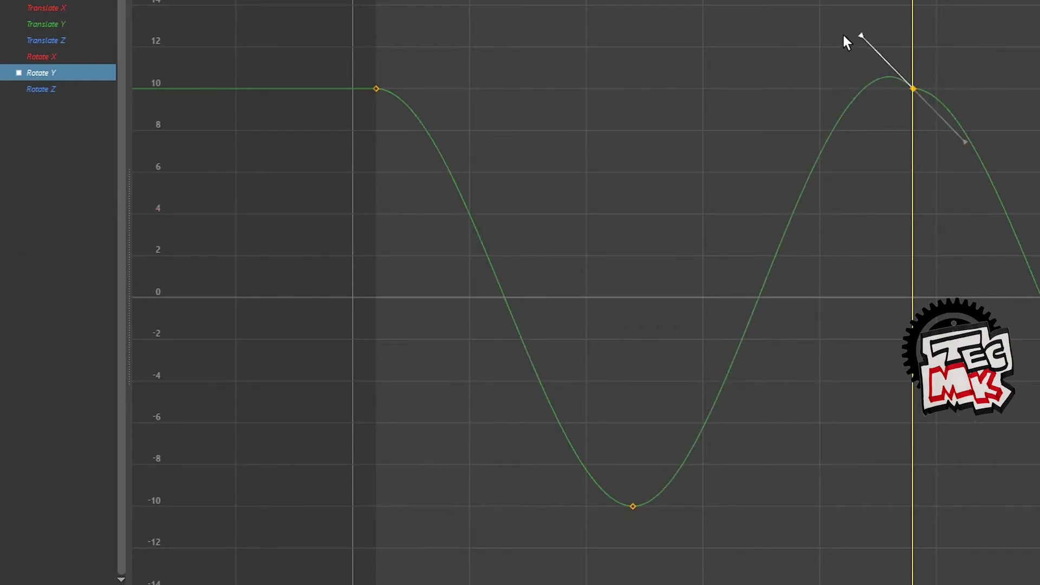
key("ctrl+z")
left_click(781, 170)
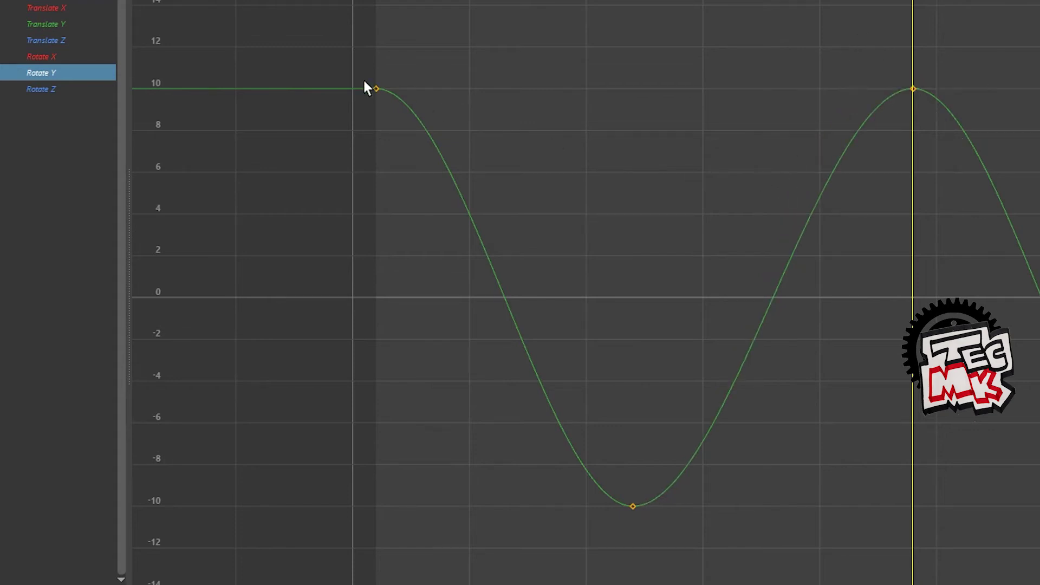
Review the repeated Rotate Y curve and examine the cShoulder's Rotate Z keys at frames 1, 7, 12, 19 and 24
scroll(942, 336, "down", 5)
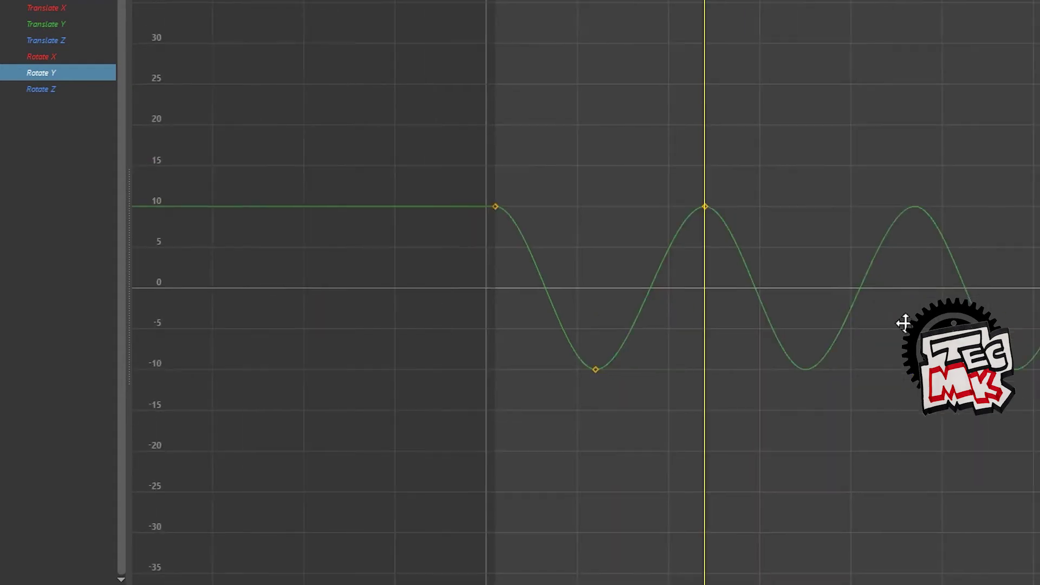
middle_click_drag(903, 323, 804, 309, "alt")
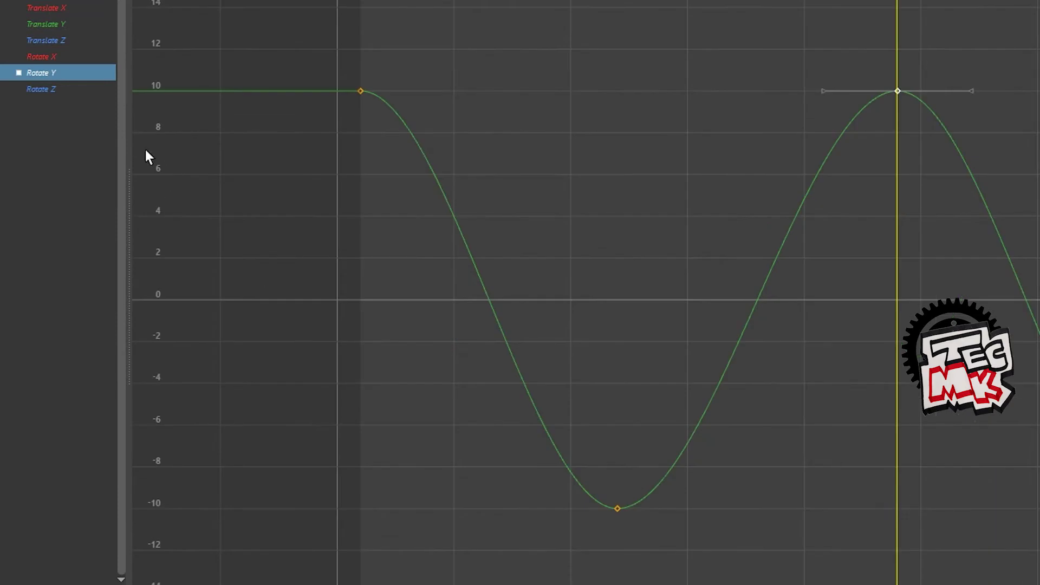
left_click(55, 89)
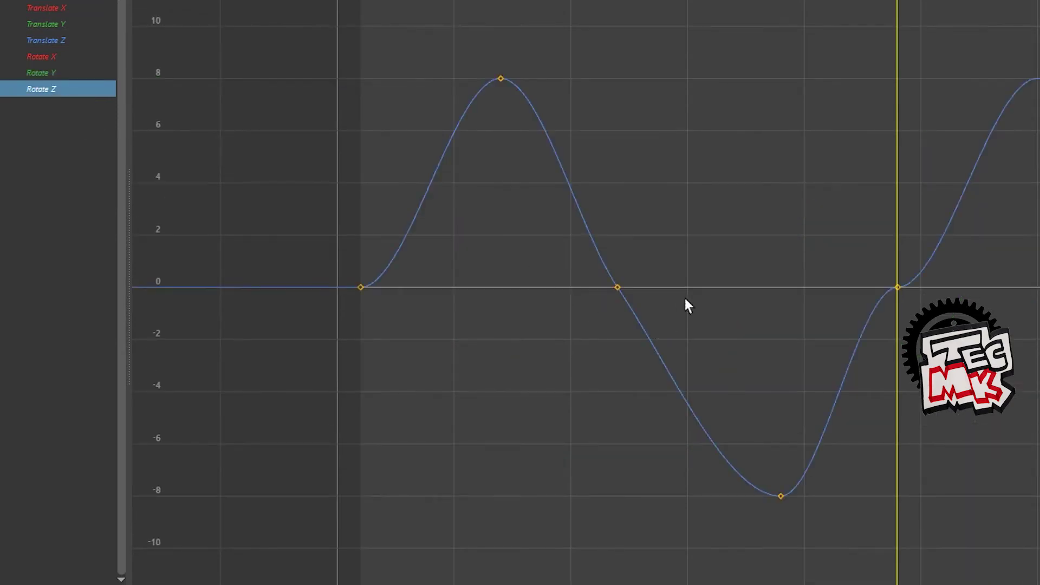
left_click_drag(341, 267, 390, 330)
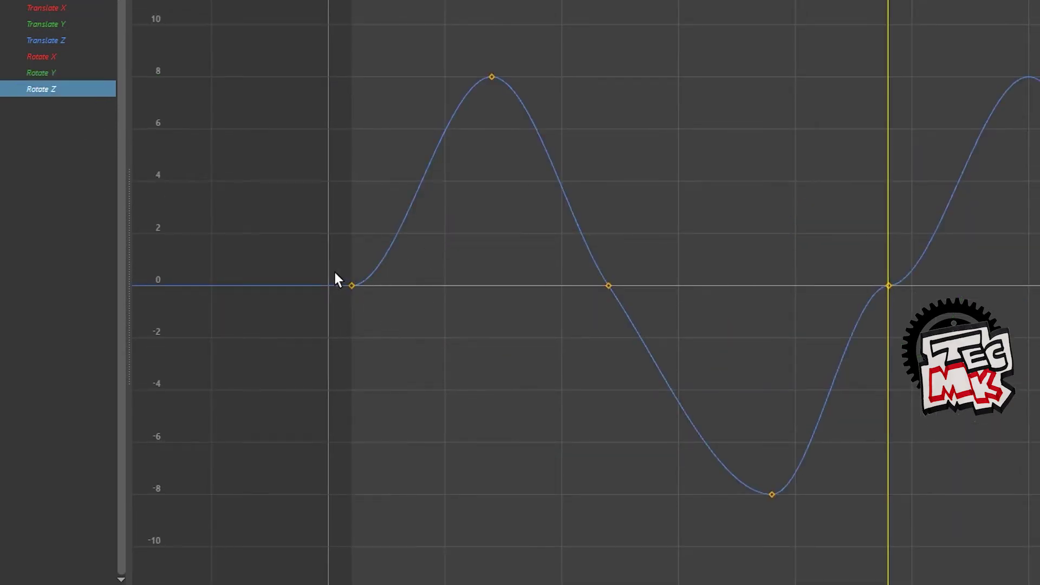
left_click_drag(336, 270, 373, 305)
left_click(491, 77)
left_click_drag(587, 267, 629, 315)
left_click_drag(723, 426, 799, 527)
left_click_drag(743, 454, 798, 526)
left_click_drag(863, 260, 927, 322)
left_click_drag(840, 254, 897, 323)
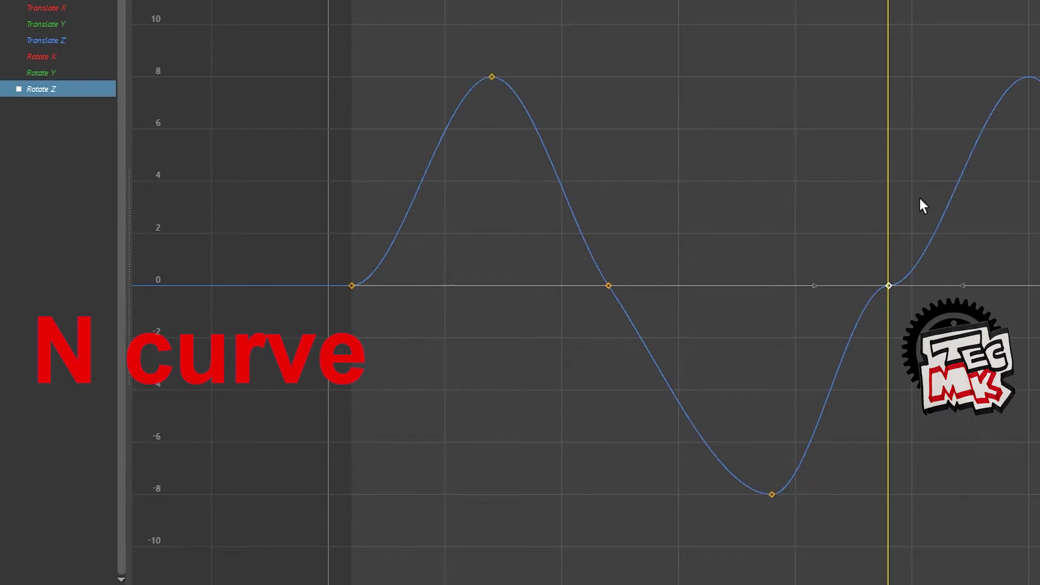
Compare the shapes of the Rotate Y and Rotate Z curves, checking the Rotate Y keys at frames 1 and 24
left_click(60, 73)
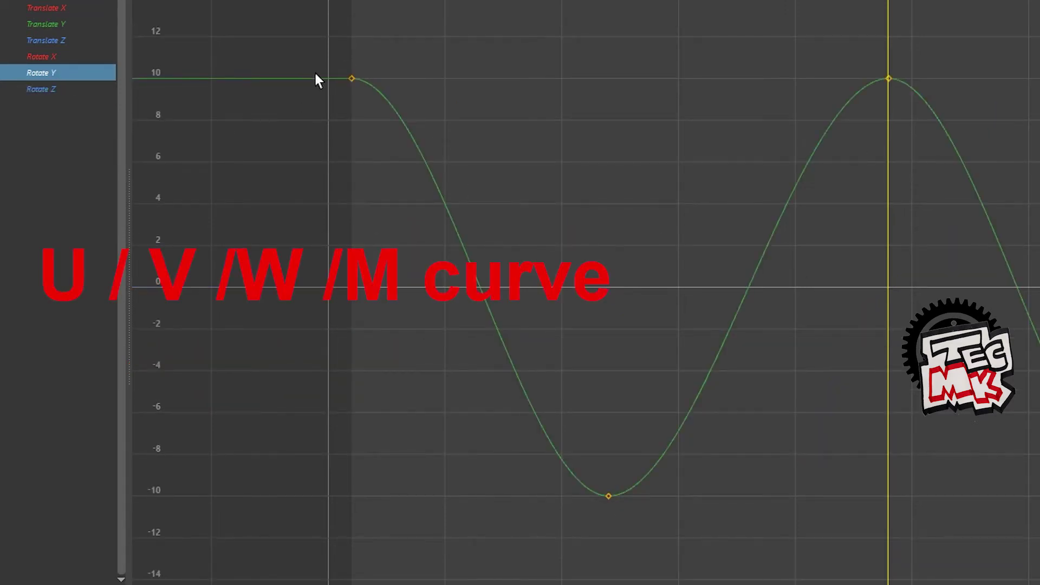
left_click(51, 91)
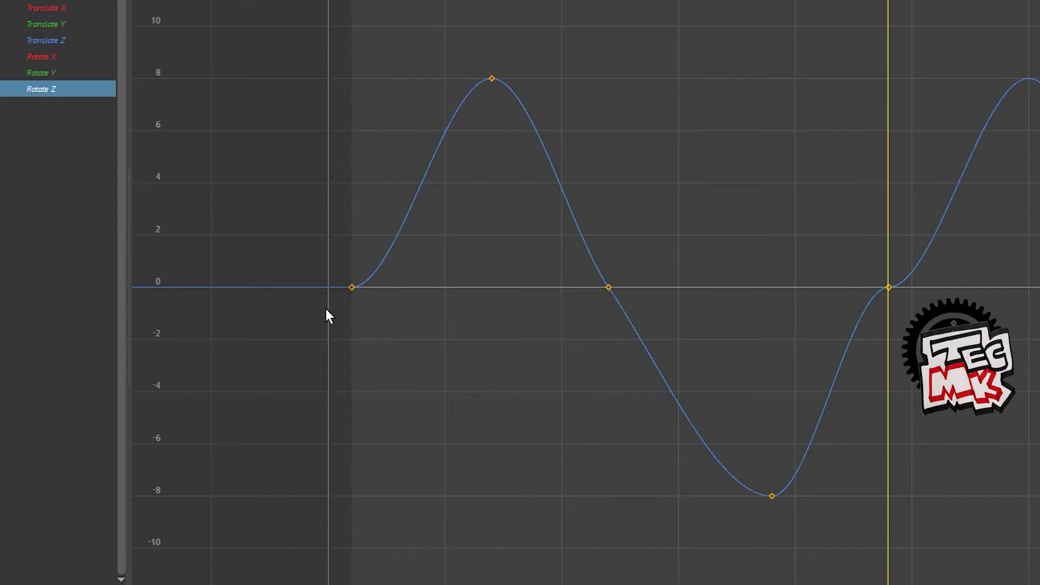
key("Up")
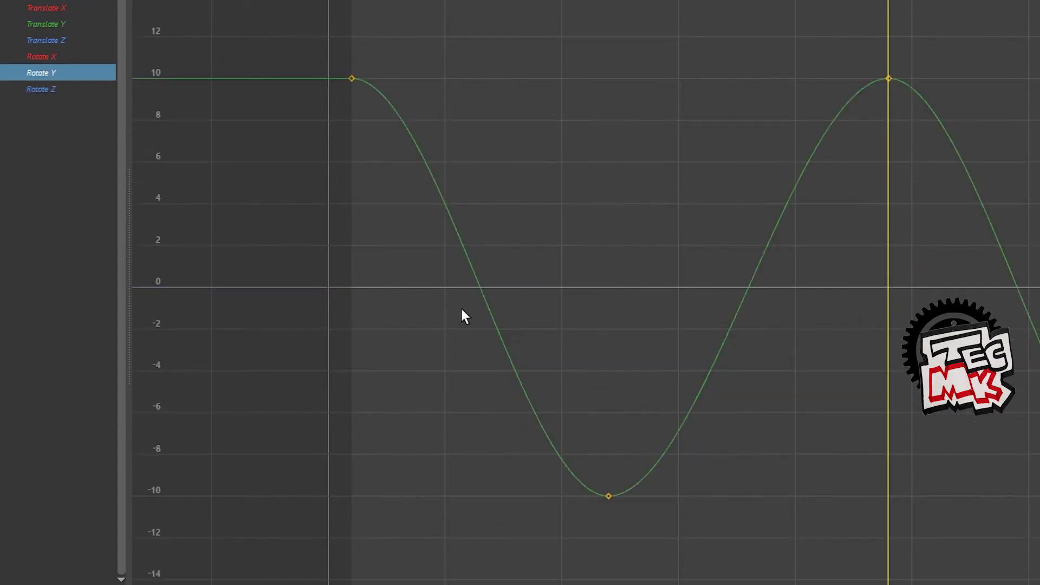
left_click_drag(378, 105, 377, 105)
left_click_drag(879, 69, 923, 108)
left_click_drag(345, 55, 395, 110)
Try tilting the in tangent of the Rotate Y key at frame 24 downward, and undo the change
left_click(888, 78)
left_click_drag(814, 78, 805, 134)
key("ctrl+z")
Display the cShoulder's Rotate Z curve and select its key at frame 1
left_click(45, 87)
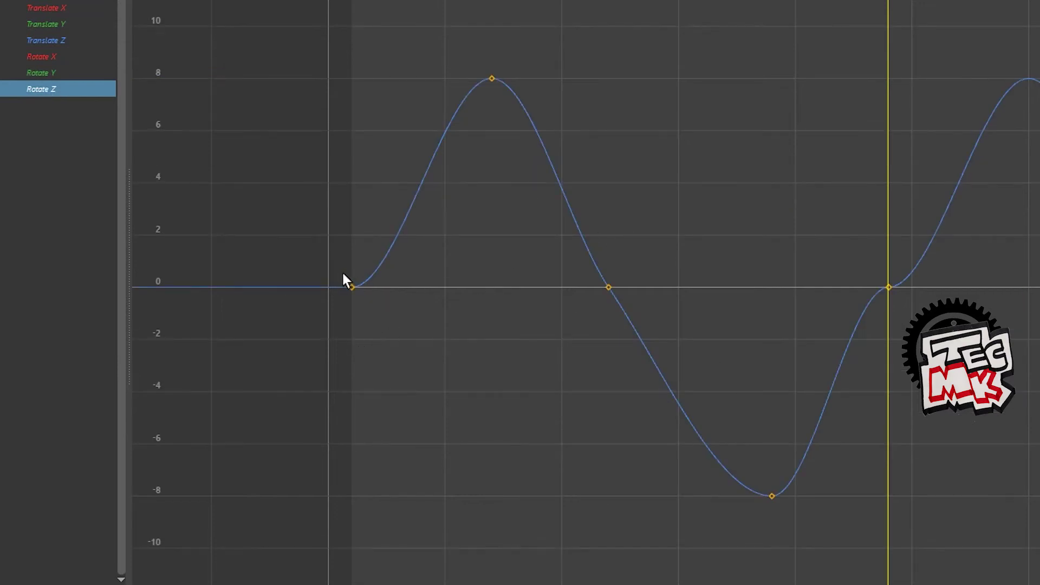
left_click(351, 286)
middle_click_drag(920, 287, 887, 271)
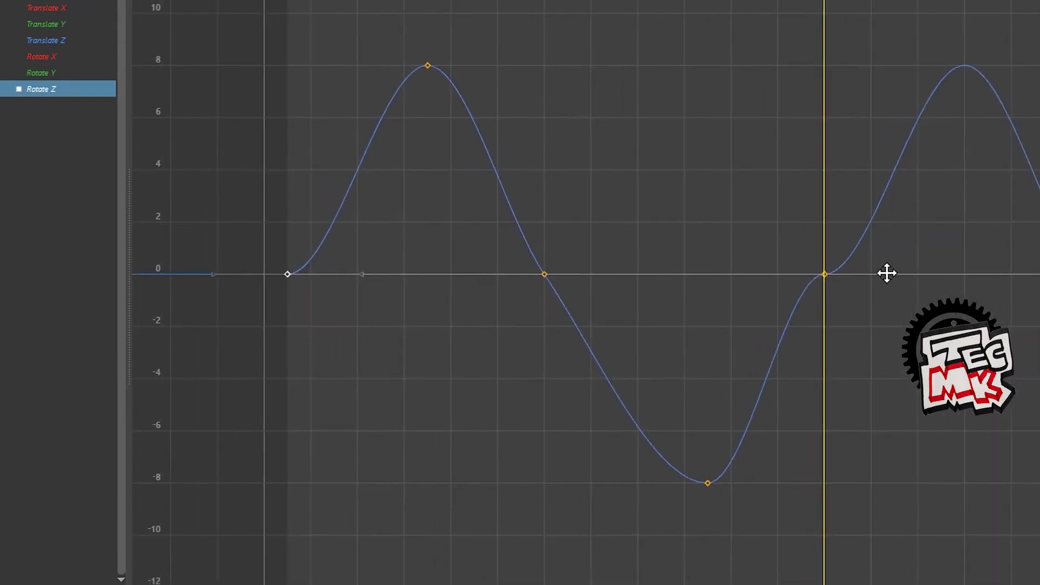
Angle the outgoing tangent of the frame 1 Rotate Z key upward so the curve leaves zero without easing
left_click(362, 274)
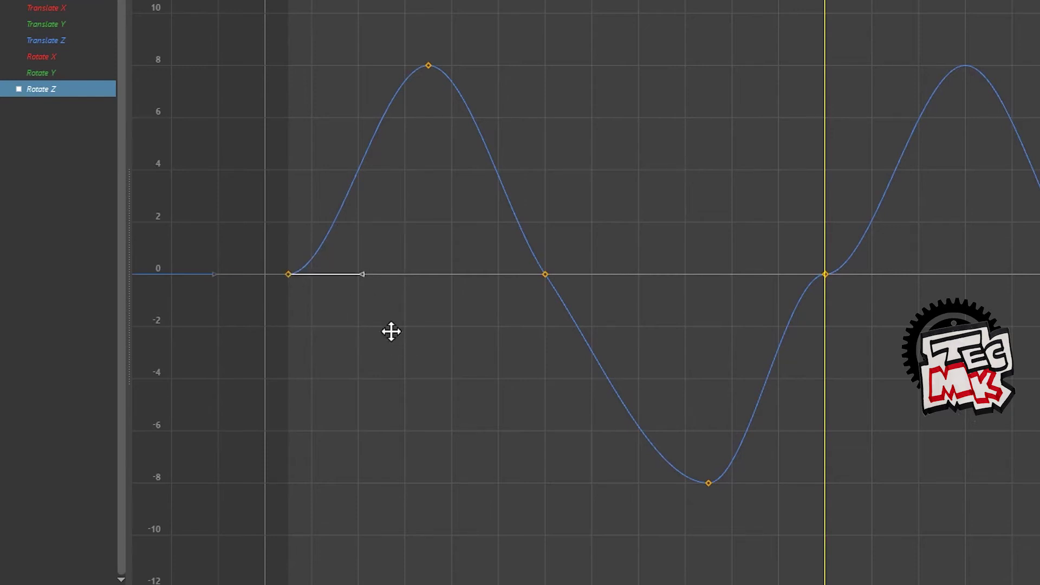
middle_click_drag(392, 332, 352, 250)
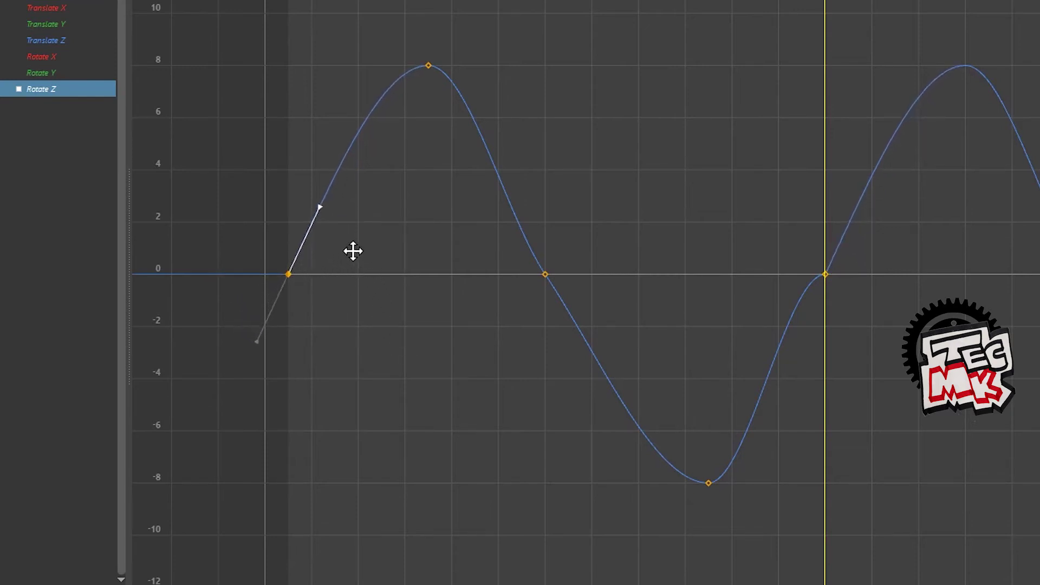
middle_click_drag(309, 220, 398, 334)
Angle the incoming tangent of the frame 24 Rotate Z key downward to match the slope of the cycle's start
left_click_drag(782, 246, 841, 301)
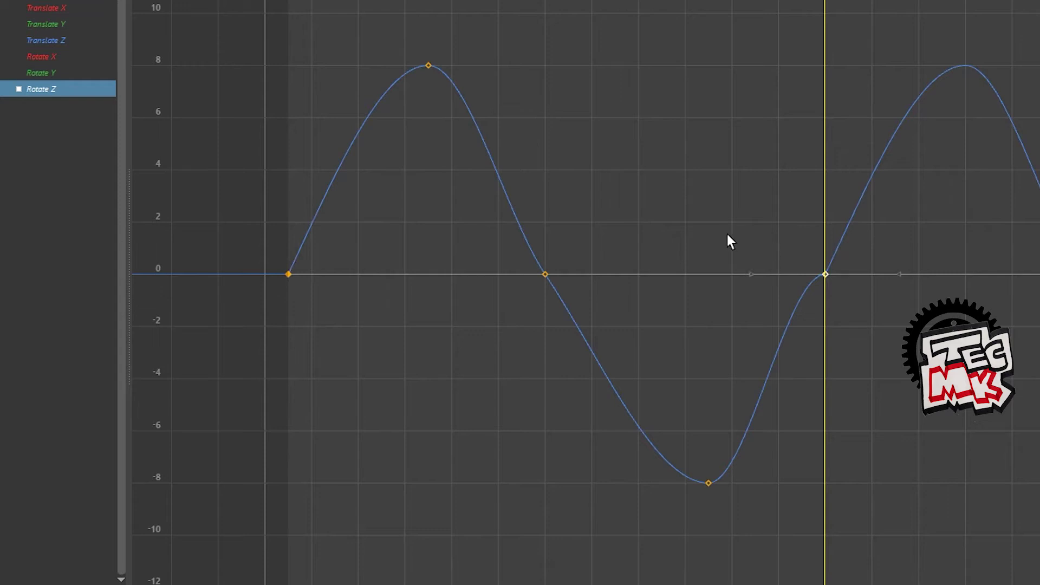
left_click(750, 280)
middle_click_drag(748, 265, 794, 351)
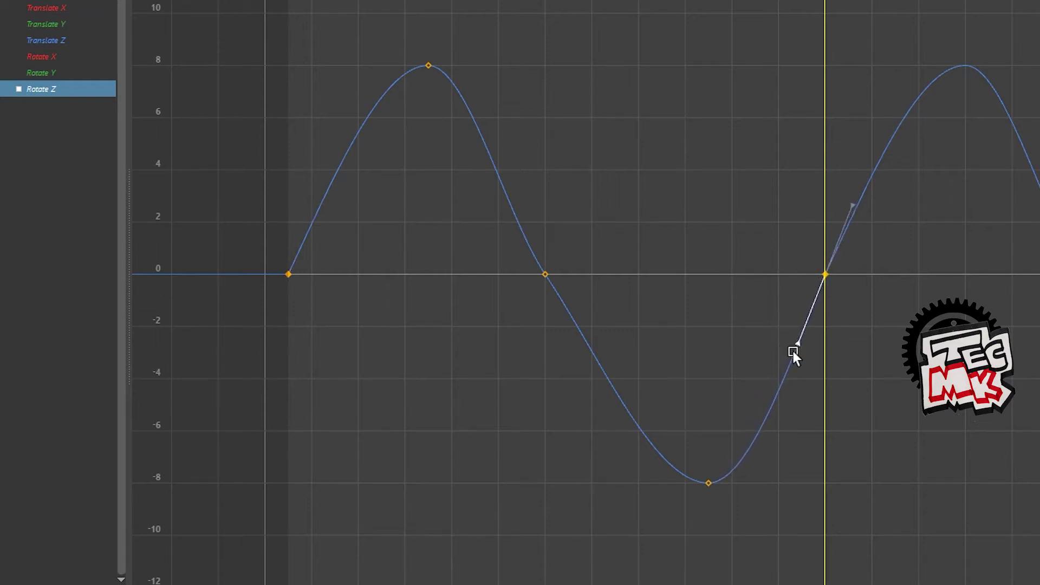
middle_click_drag(864, 353, 786, 367, "alt")
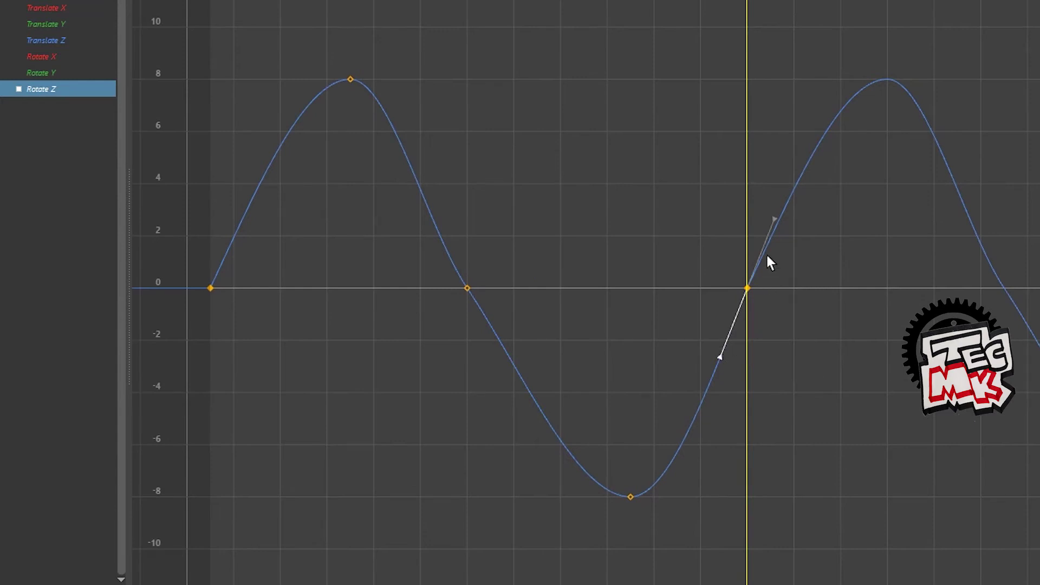
left_click(811, 322)
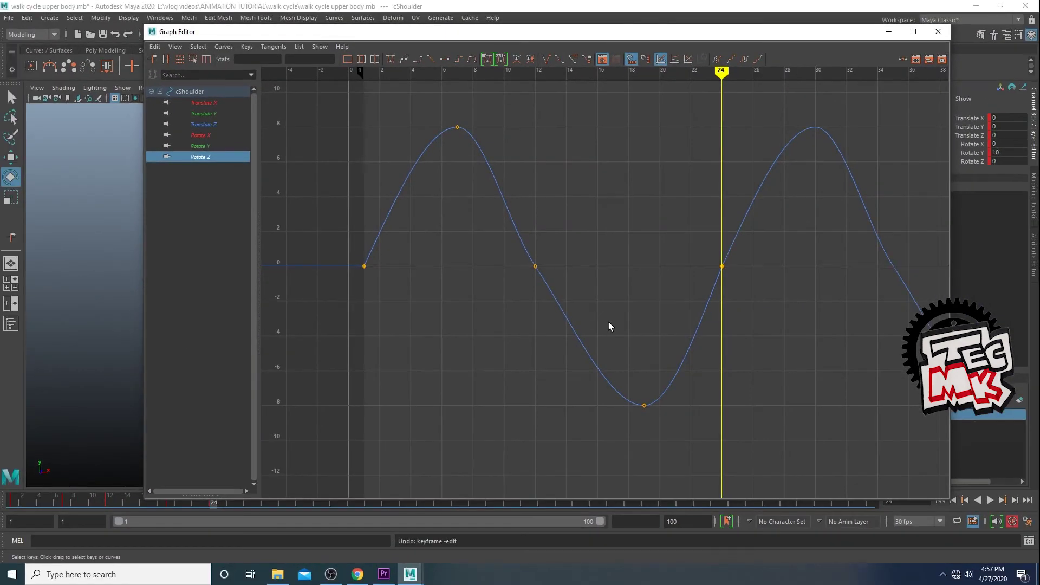
Delete the middle zero key at frame 12 from cShoulder's Rotate Z curve to smooth the wave
left_click(538, 261)
key("Delete")
middle_click_drag(774, 284, 750, 276, "alt")
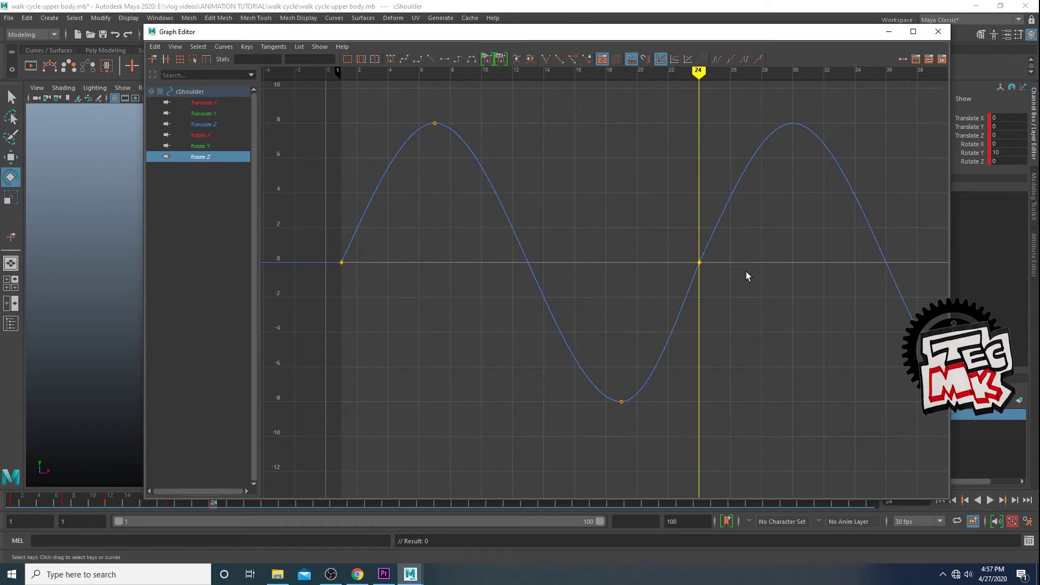
middle_click_drag(759, 275, 731, 279, "alt")
scroll(694, 269, "down", 5)
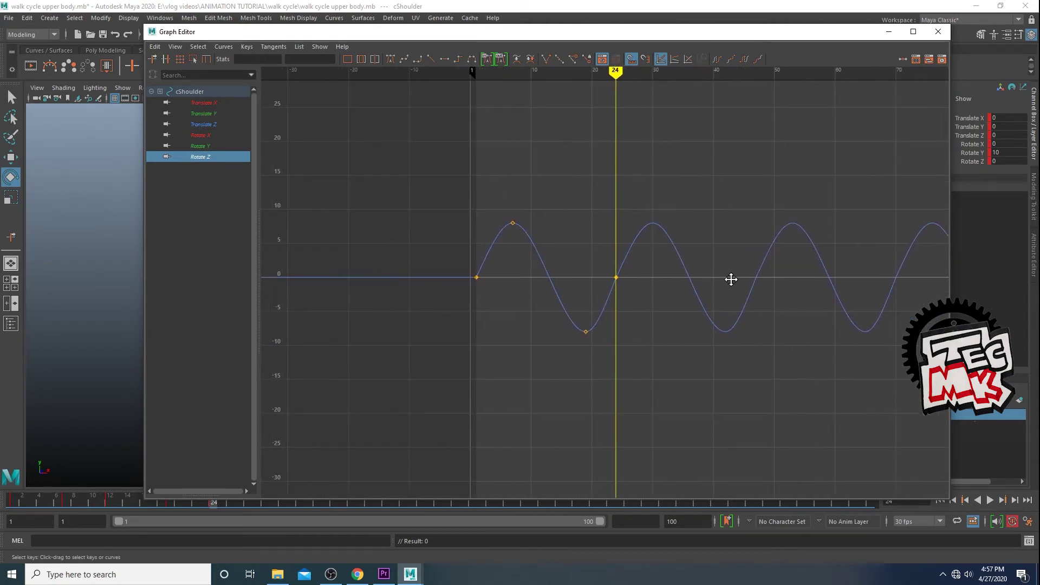
Move the Graph Editor aside and select the clavicleCtrl_L control on the character
left_click_drag(448, 33, 786, 51)
left_click_drag(305, 275, 278, 292, "alt")
left_click(277, 293)
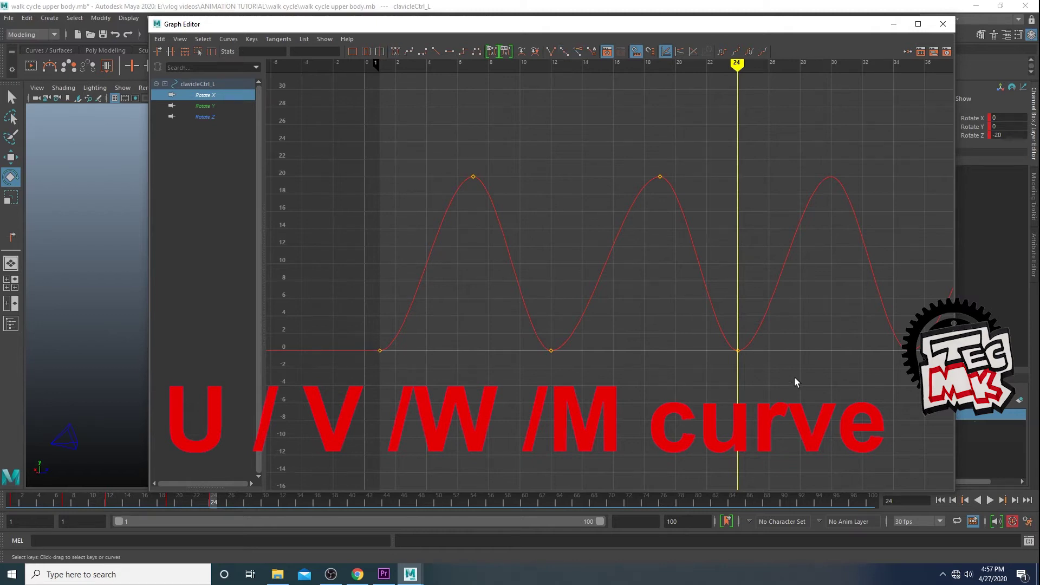
Examine clavicleCtrl_L's Rotate X curve for smooth flow through its keys and repeated cycles
scroll(795, 383, "down", 3)
mouse_move(779, 362)
middle_mouse_down("alt")
mouse_move(561, 363)
mouse_move(645, 359)
middle_mouse_up("alt")
scroll(768, 359, "up", 3)
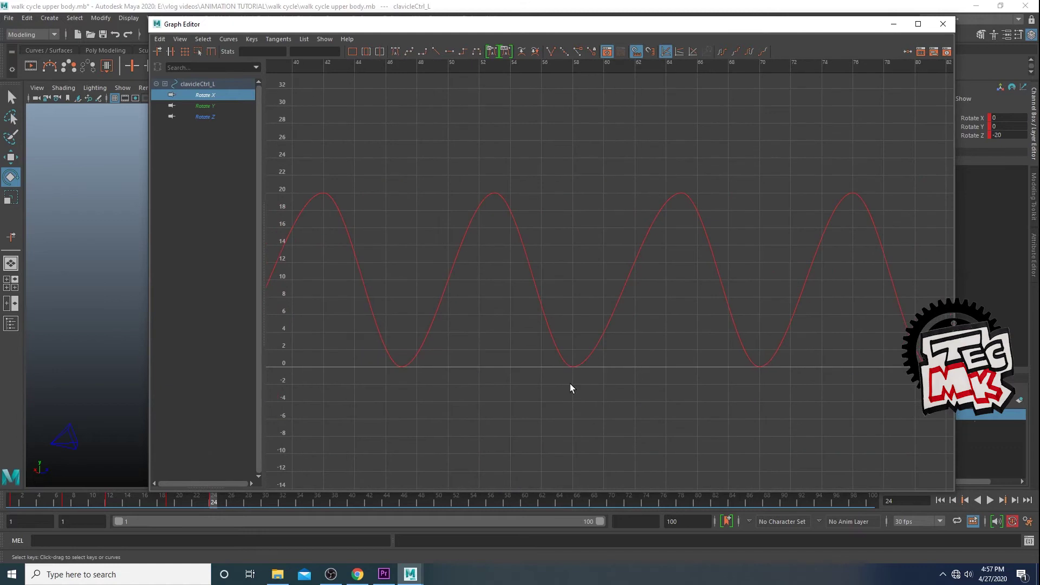
scroll(571, 386, "down", 3)
middle_click_drag(571, 386, 780, 368, "alt")
middle_click_drag(637, 379, 782, 390, "alt")
scroll(782, 390, "up", 3)
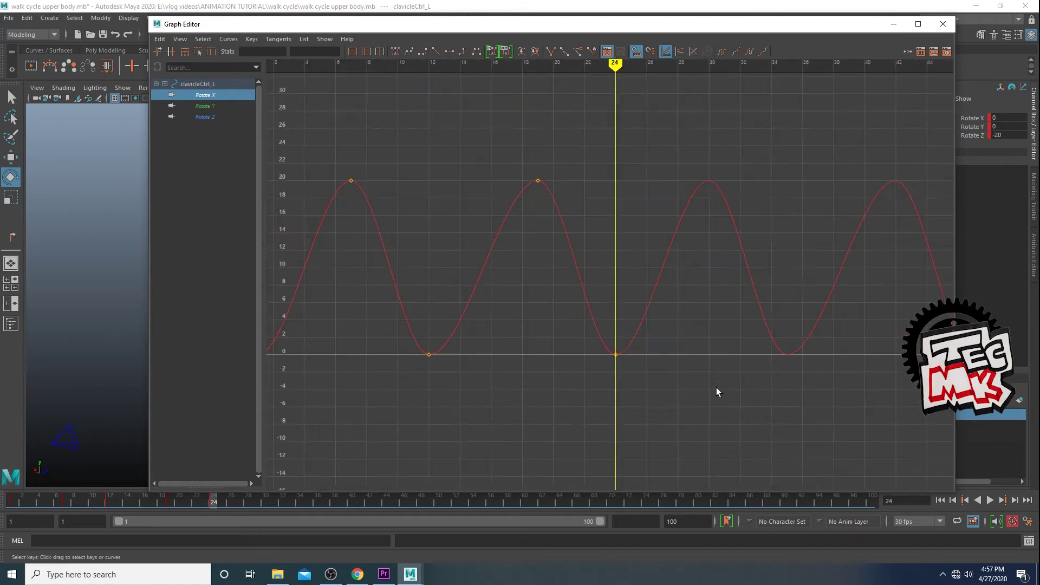
middle_click_drag(716, 390, 818, 386, "alt")
middle_click_drag(666, 352, 719, 353, "alt")
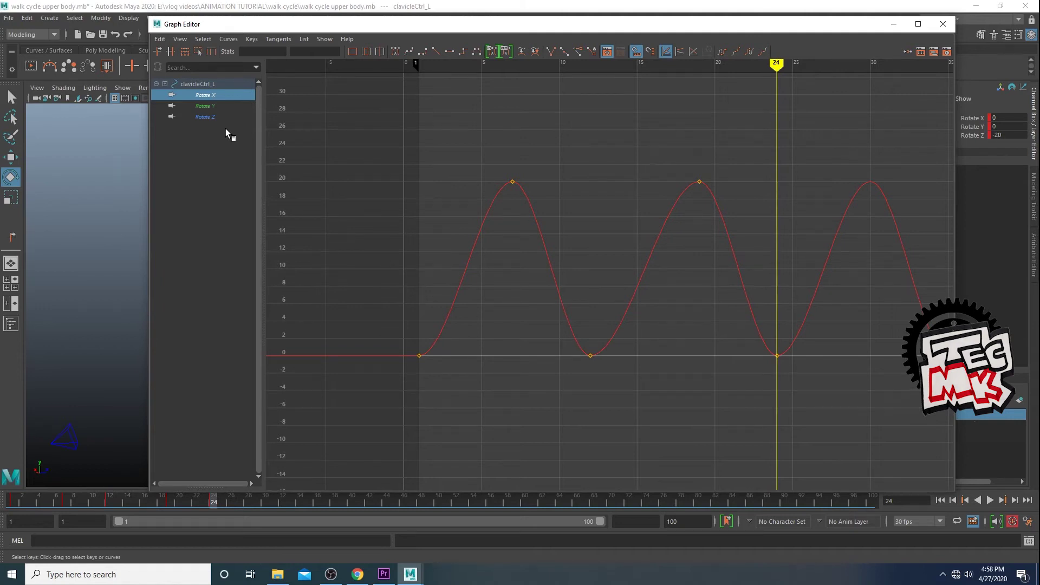
Check clavicleCtrl_L's Rotate Y curve and delete the in-between Rotate Z keys at frames 7 and 19
left_click(210, 107)
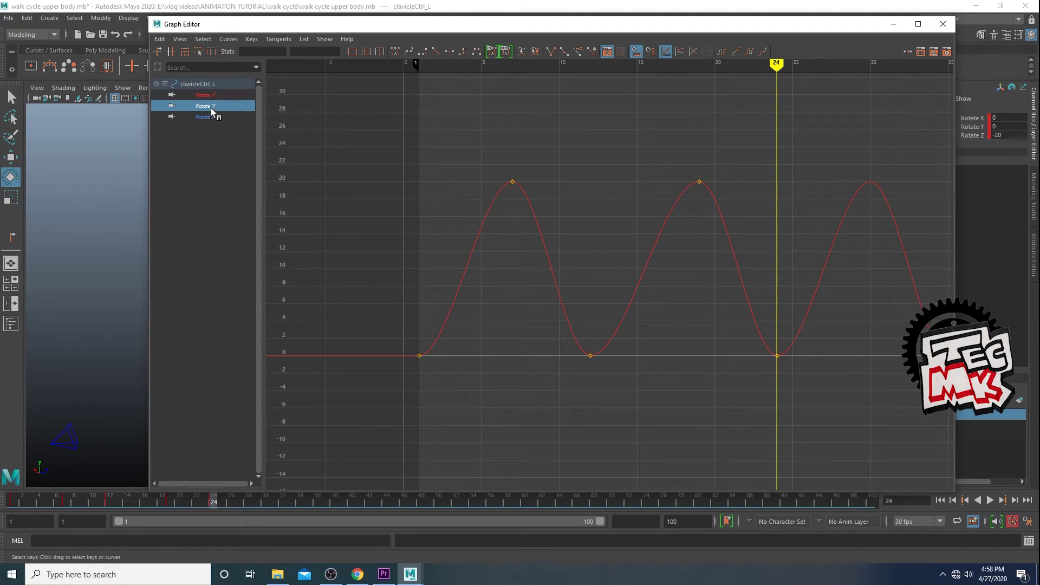
key("f")
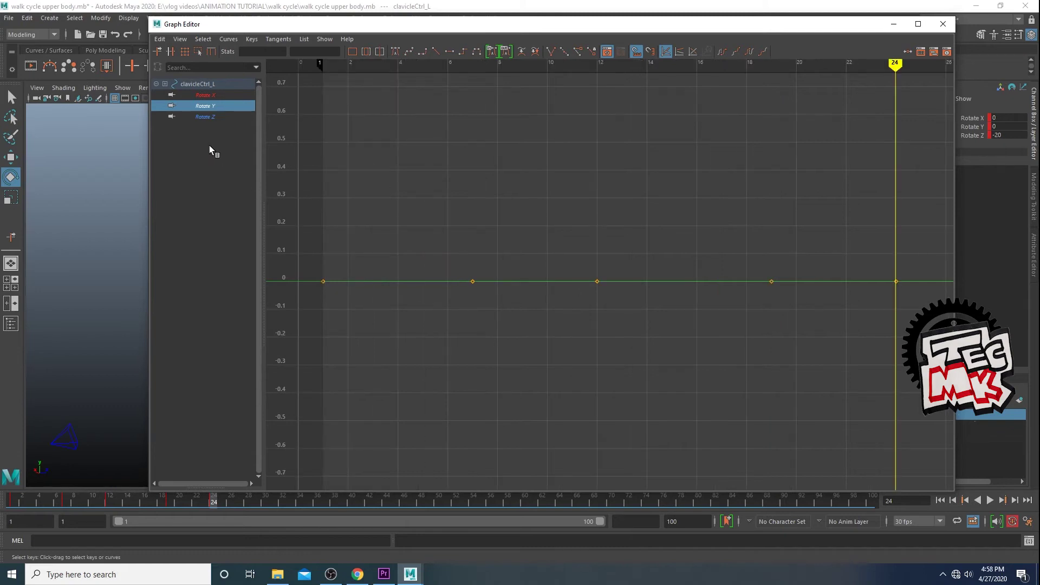
left_click(209, 117)
key("f")
left_click_drag(455, 246, 499, 223)
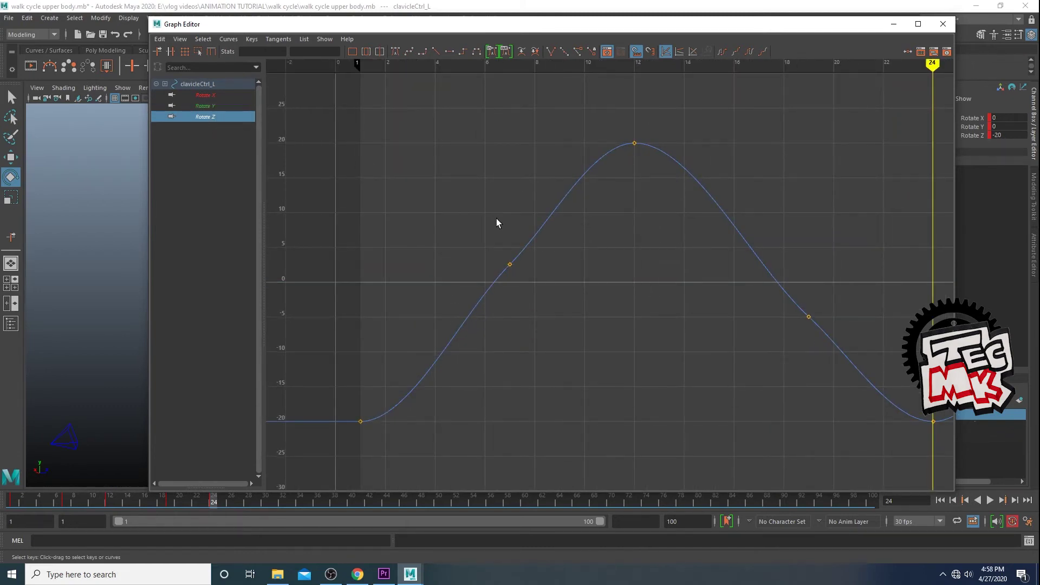
scroll(683, 321, "down", 5)
scroll(683, 321, "up", 2)
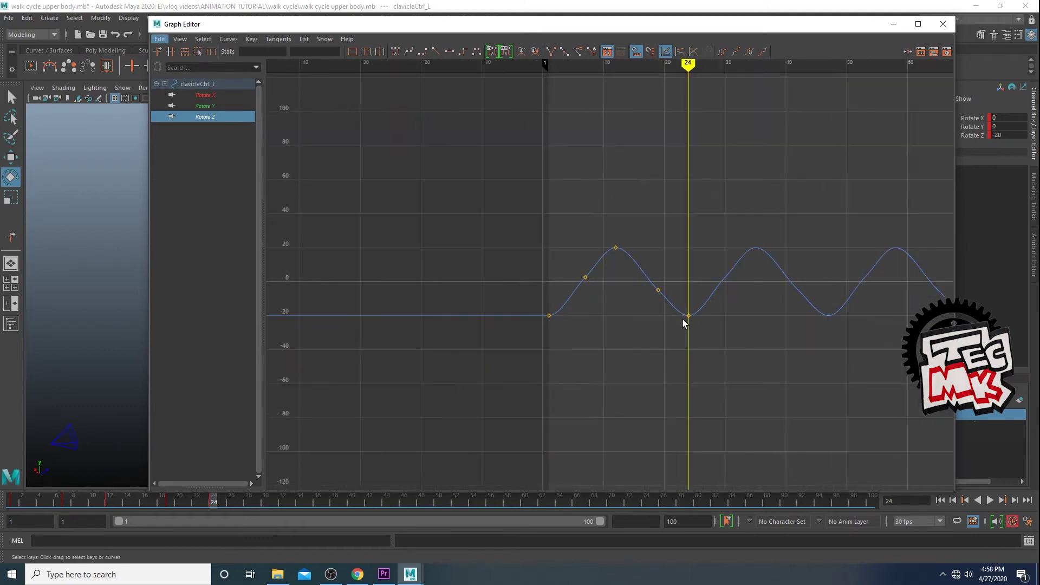
scroll(769, 318, "up", 2)
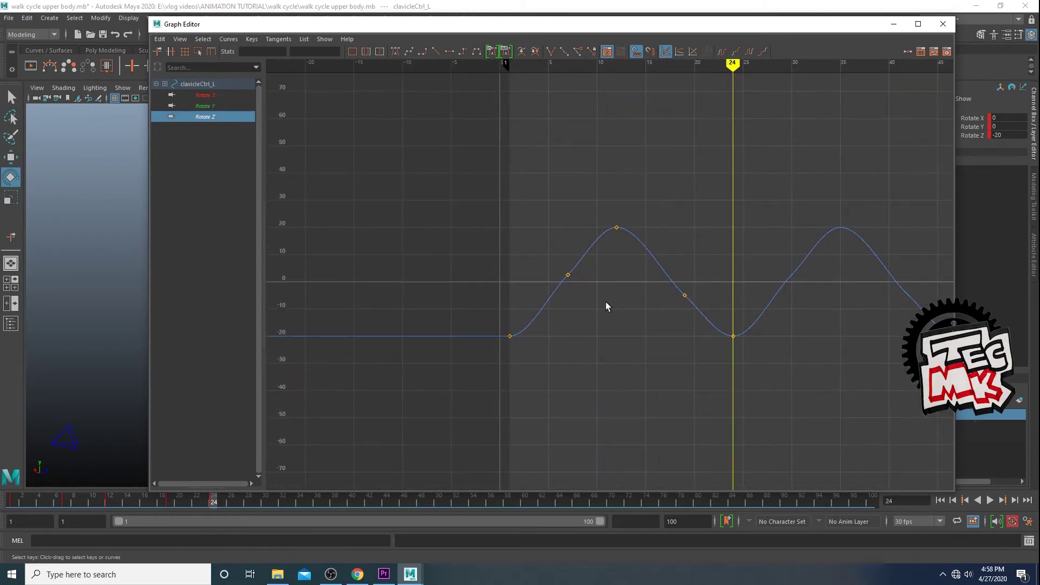
left_click_drag(525, 248, 708, 327)
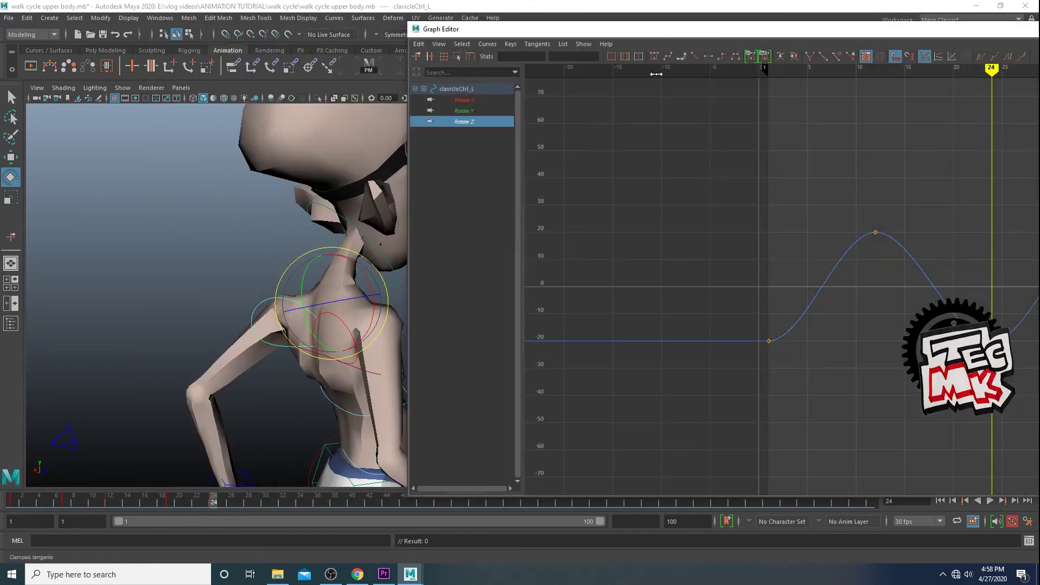
Select the clavicleCtrl_R control and review its Rotate X and Rotate Y curves in the Graph Editor
left_click(307, 293)
left_click(233, 273)
left_click(344, 320)
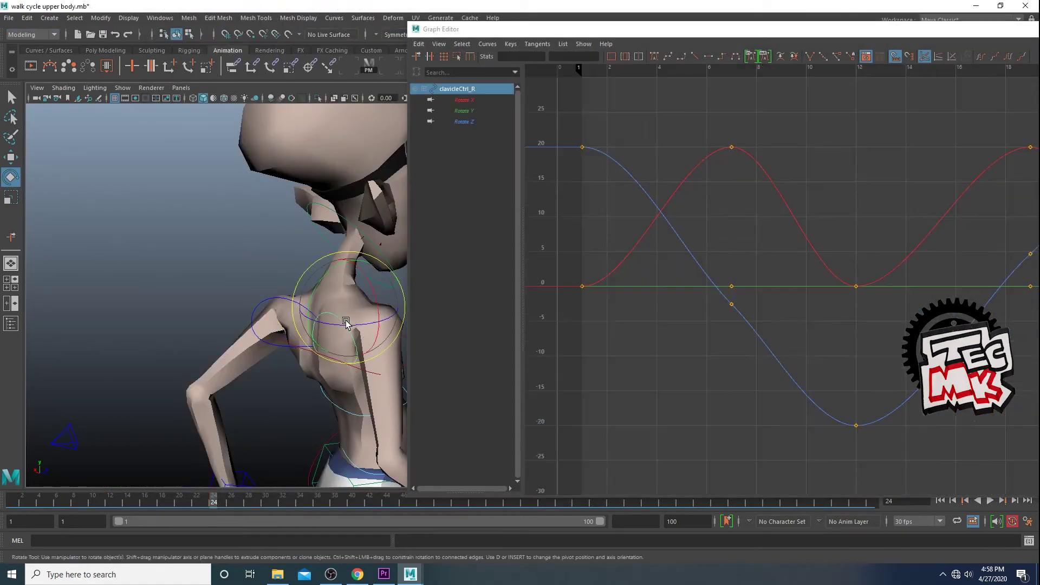
left_click_drag(708, 32, 502, 43)
left_click(257, 110)
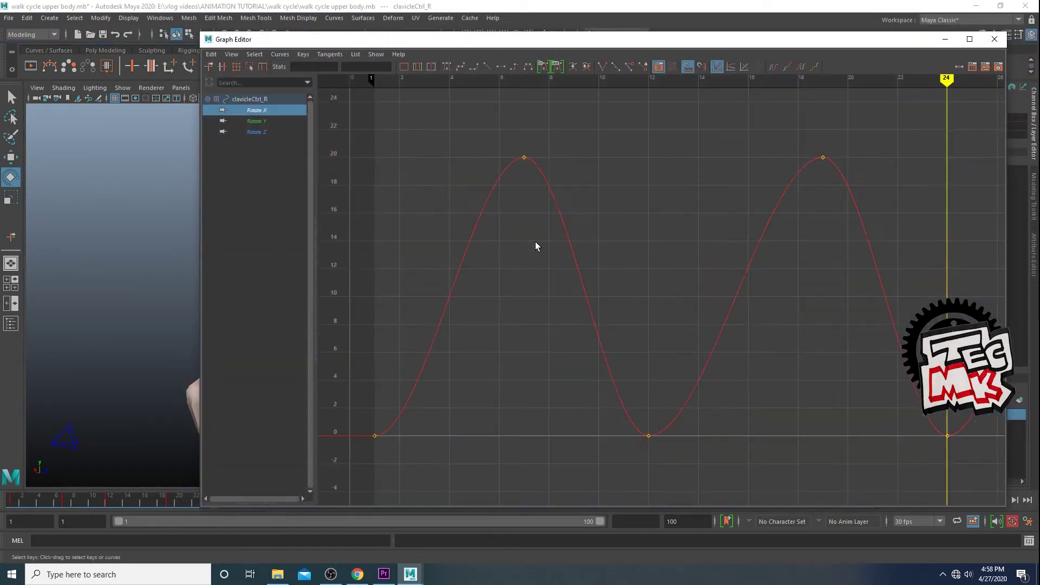
left_click(260, 122)
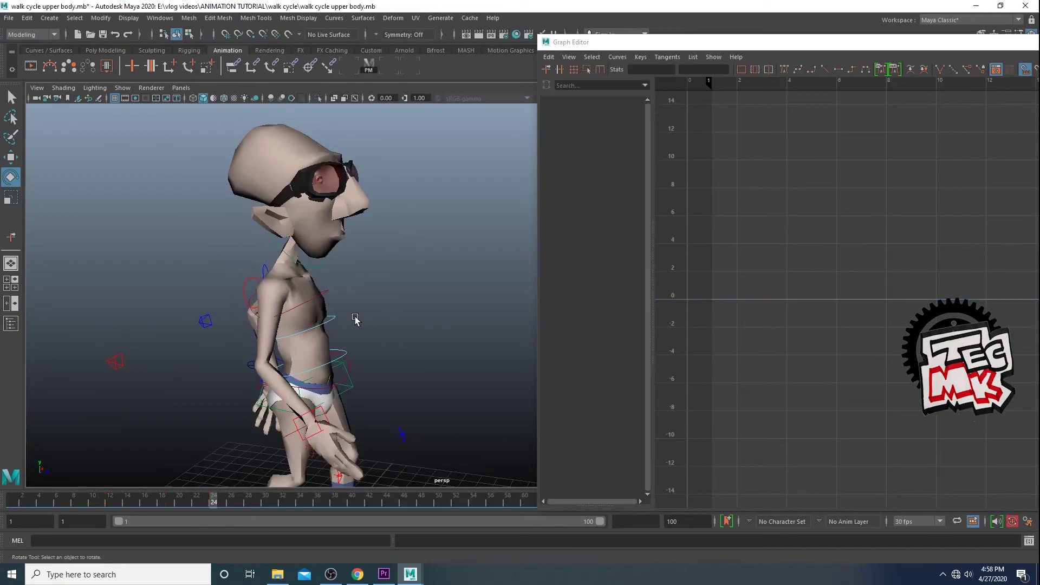
Select the cFKSpine2 control and maximize the Graph Editor to show its curves
left_click(334, 322)
left_click_drag(811, 46, 669, 199)
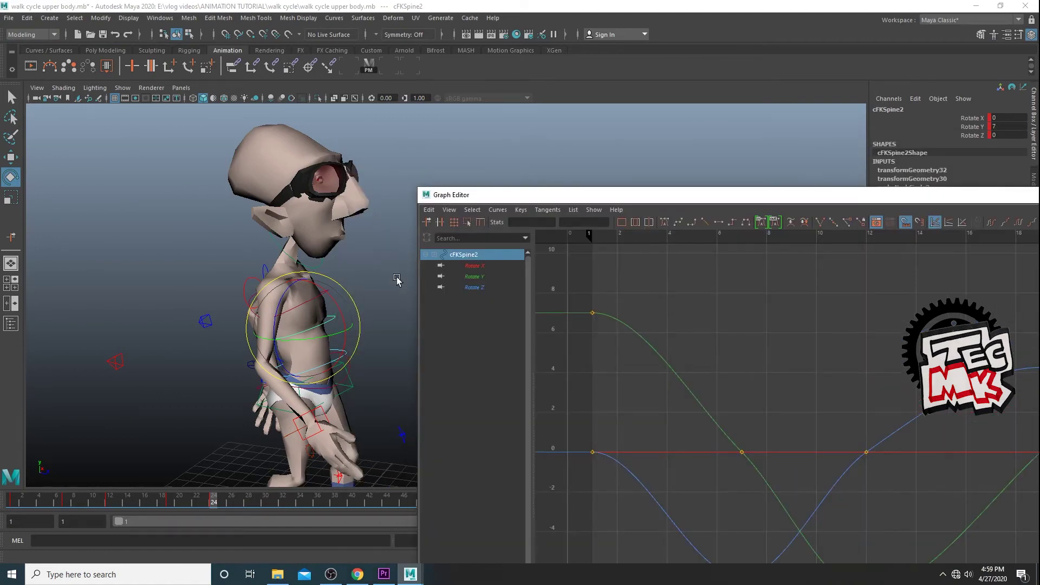
double_click(574, 199)
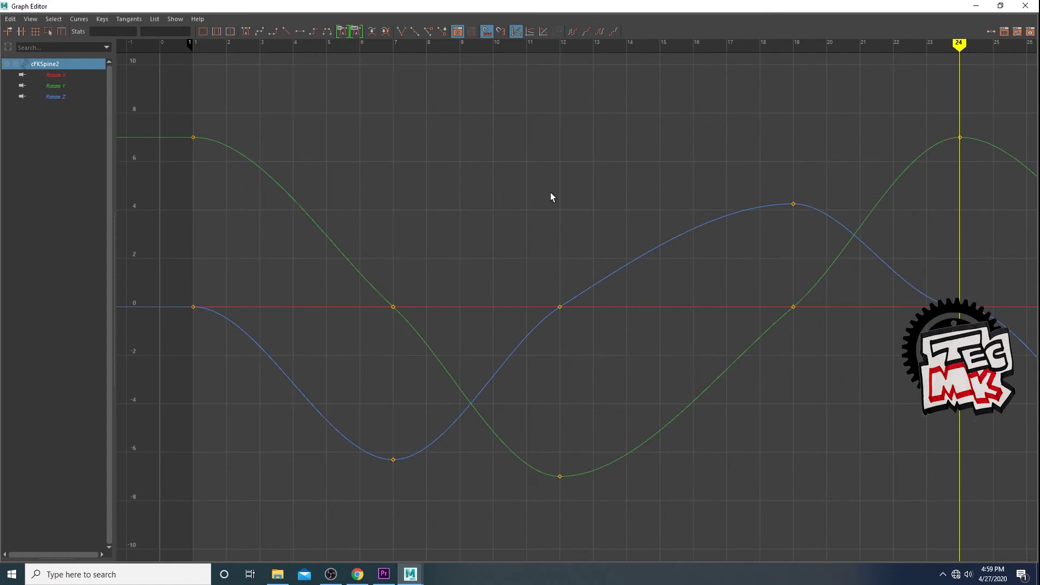
Check cFKSpine2's Rotate X curve and remove the in-between Rotate Y keys at frames 7 and 19, keeping the extremes
left_click(60, 77)
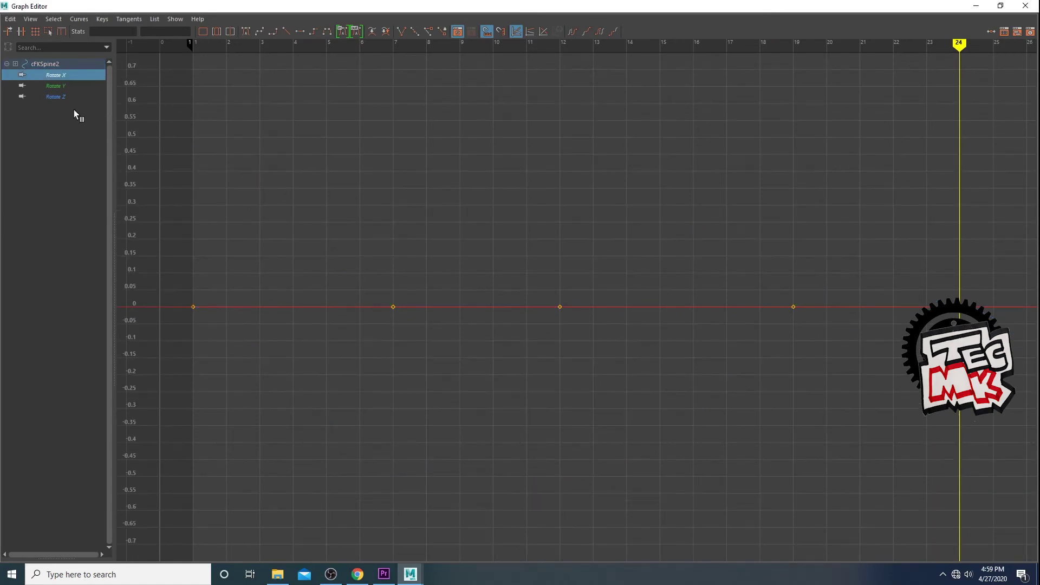
left_click(60, 86)
scroll(407, 284, "down", 3)
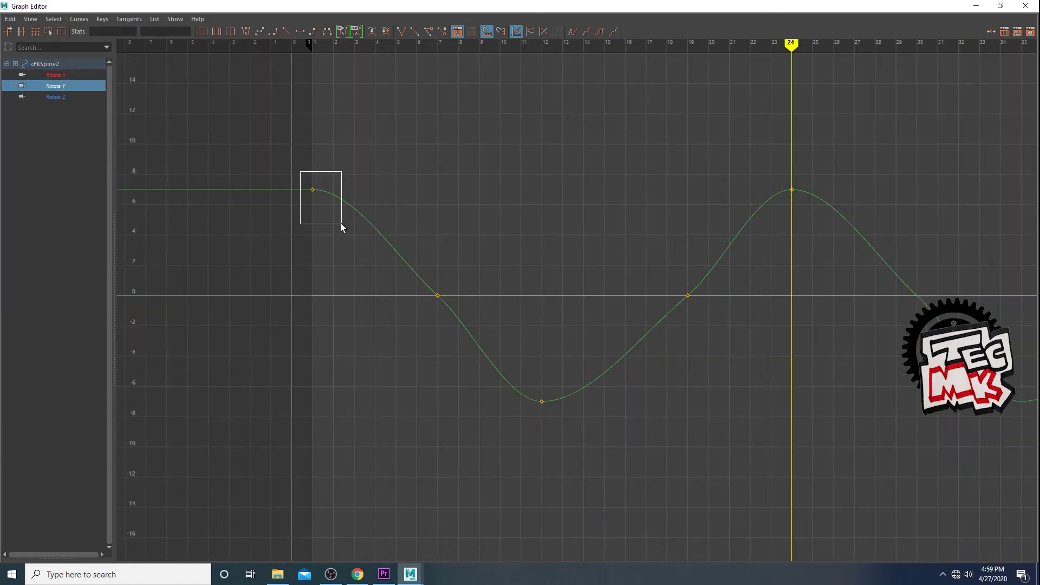
left_click_drag(341, 223, 341, 224)
left_click_drag(815, 210, 816, 211)
left_click_drag(521, 382, 566, 420)
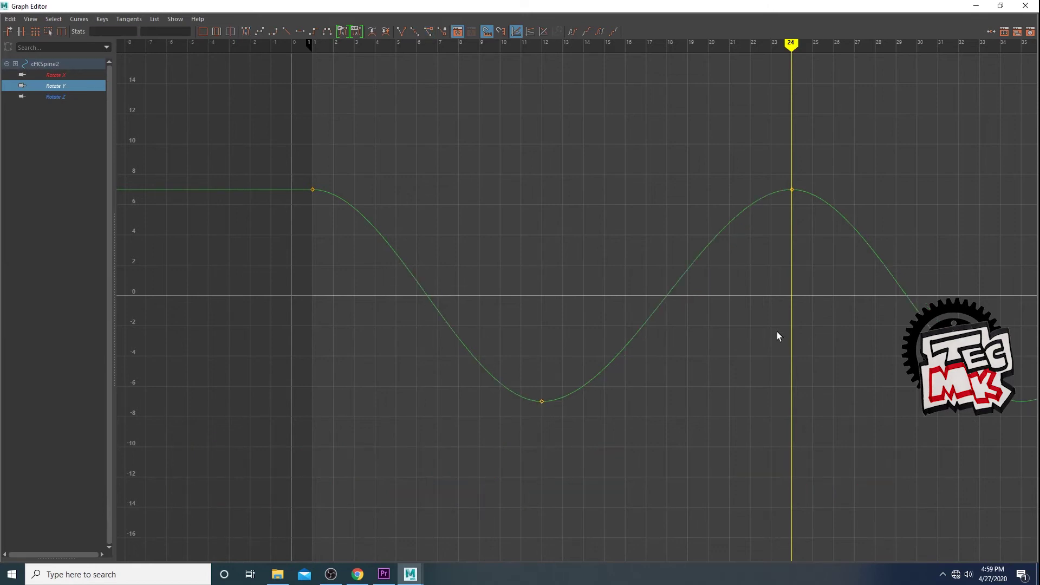
Inspect cFKSpine2's Rotate Z extremes and angle the outgoing tangent of the frame 1 key steeply downward
left_click(57, 97)
middle_click_drag(831, 361, 889, 359, "alt")
scroll(883, 360, "up", 2)
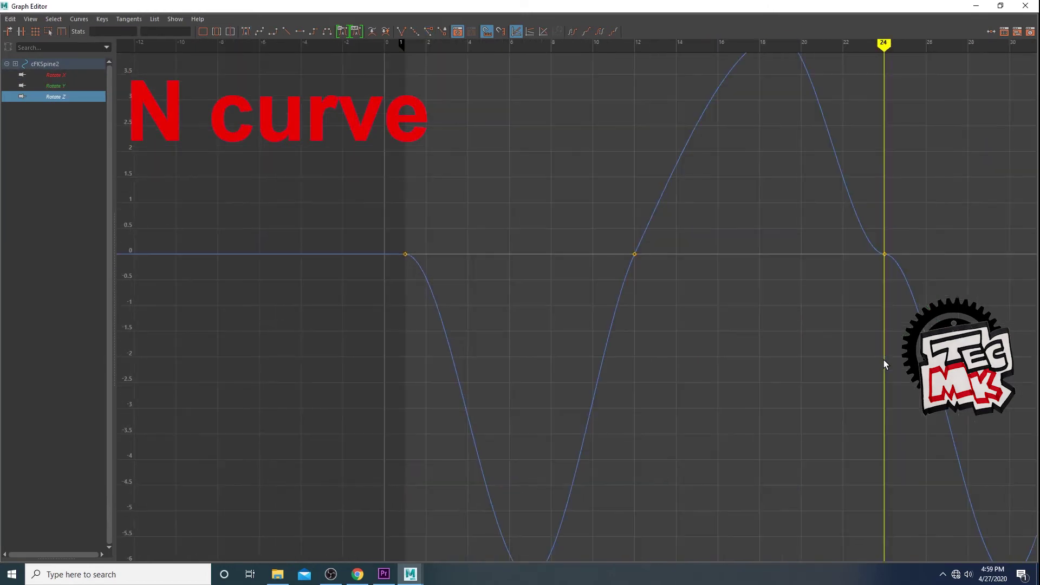
scroll(882, 359, "down", 2)
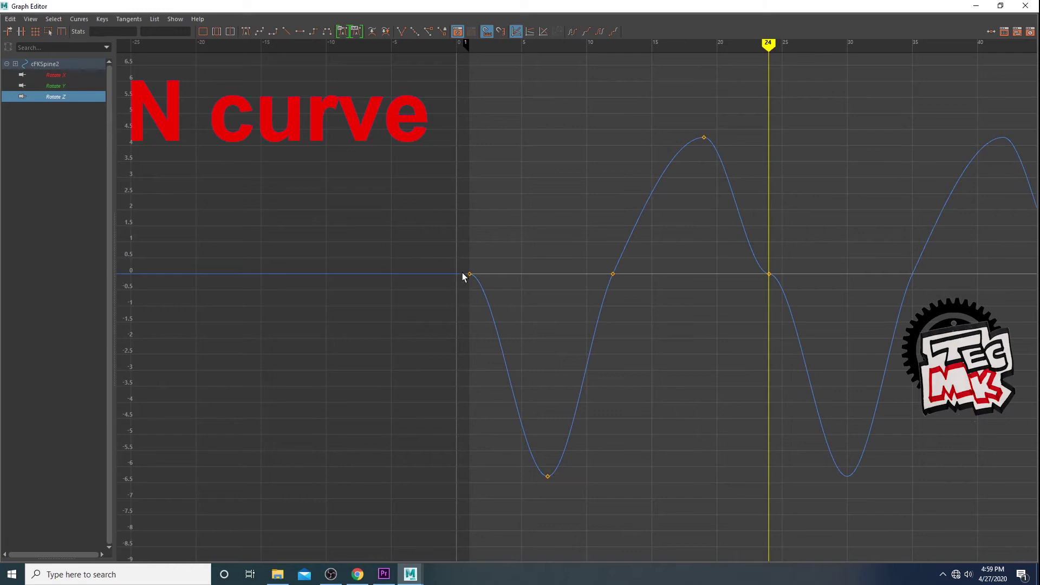
left_click_drag(462, 265, 487, 292)
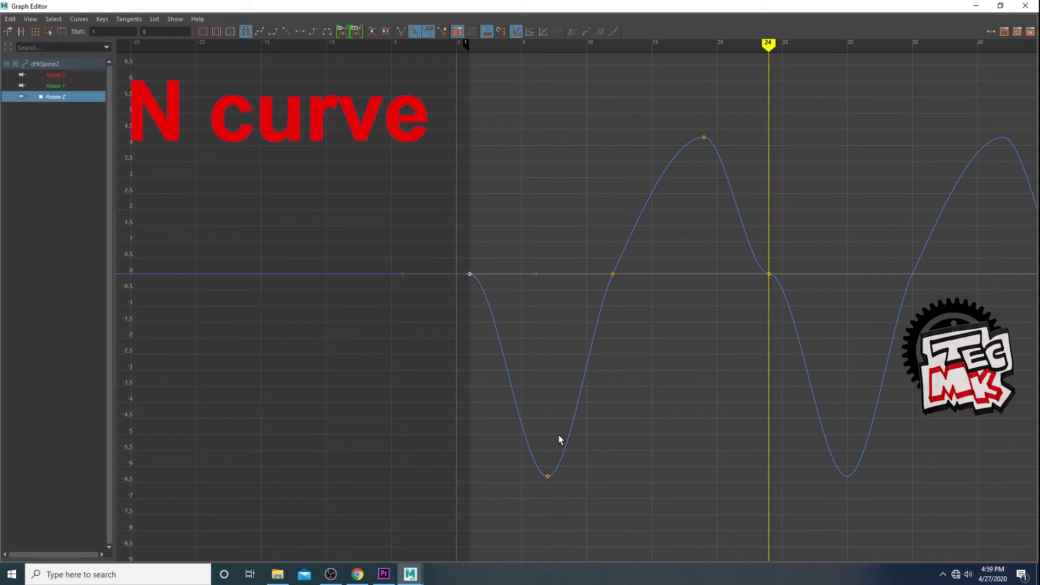
left_click_drag(723, 152, 723, 154)
middle_click_drag(760, 275, 774, 277, "alt")
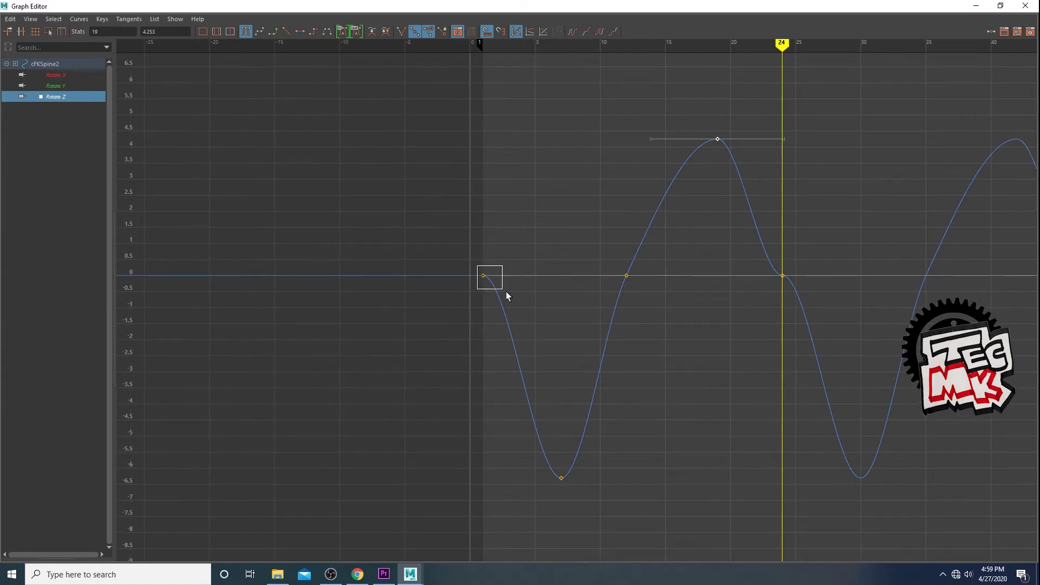
left_click_drag(507, 296, 508, 295)
left_click_drag(511, 252, 557, 292)
middle_click_drag(556, 269, 499, 327)
Angle the incoming tangent of cFKSpine2's frame 24 Rotate Z key steeply upward to match the cycle's start
left_click_drag(778, 266, 832, 311)
left_click_drag(718, 248, 746, 315)
middle_click_drag(713, 294, 759, 190)
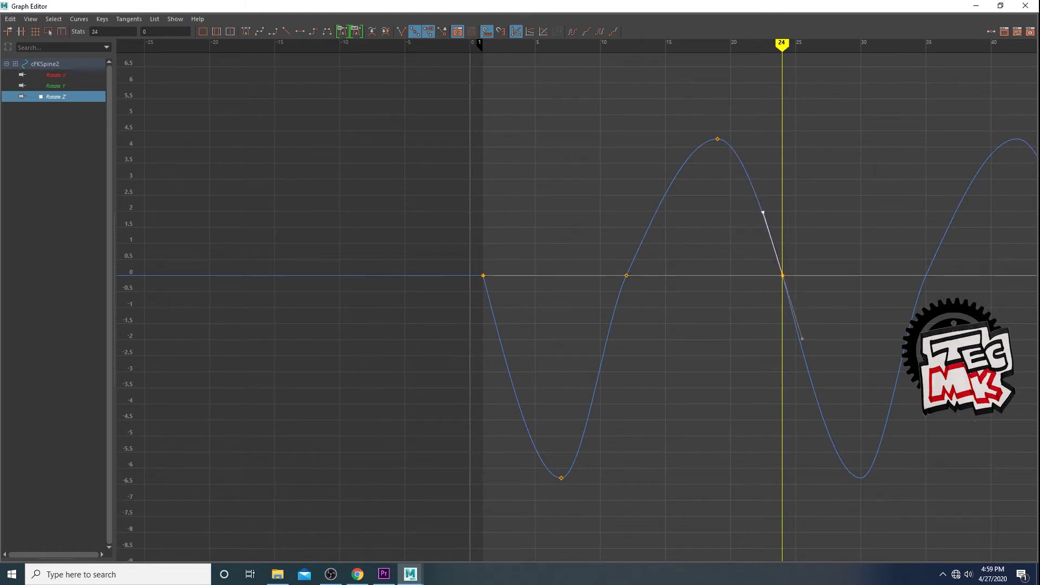
Delete the frame 12 key from cFKSpine2's Rotate Z curve, check the repeating wave and close the Graph Editor
left_click_drag(609, 249, 650, 302)
left_click(649, 302)
scroll(648, 298, "down", 4)
left_click(1025, 5)
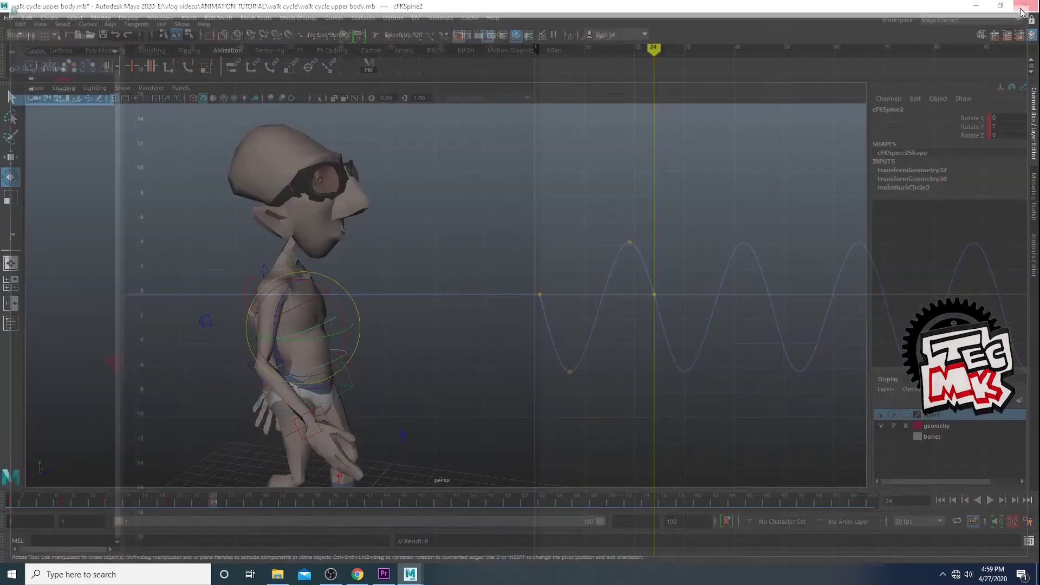
Select cFKSpine1 and remove the in-between Rotate Y keys at frames 7 and 19 in the Graph Editor
left_click(353, 352)
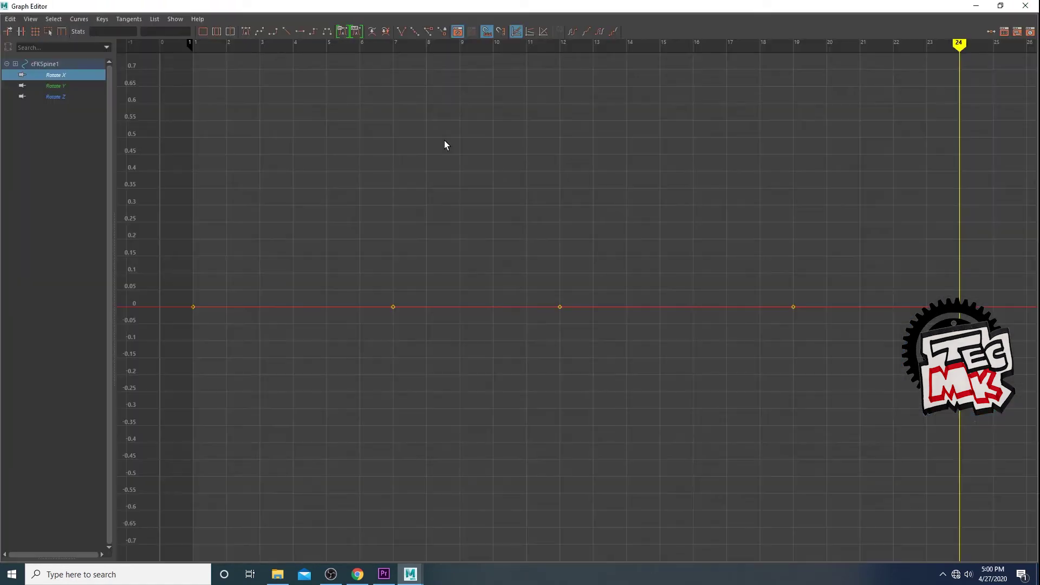
left_click(56, 86)
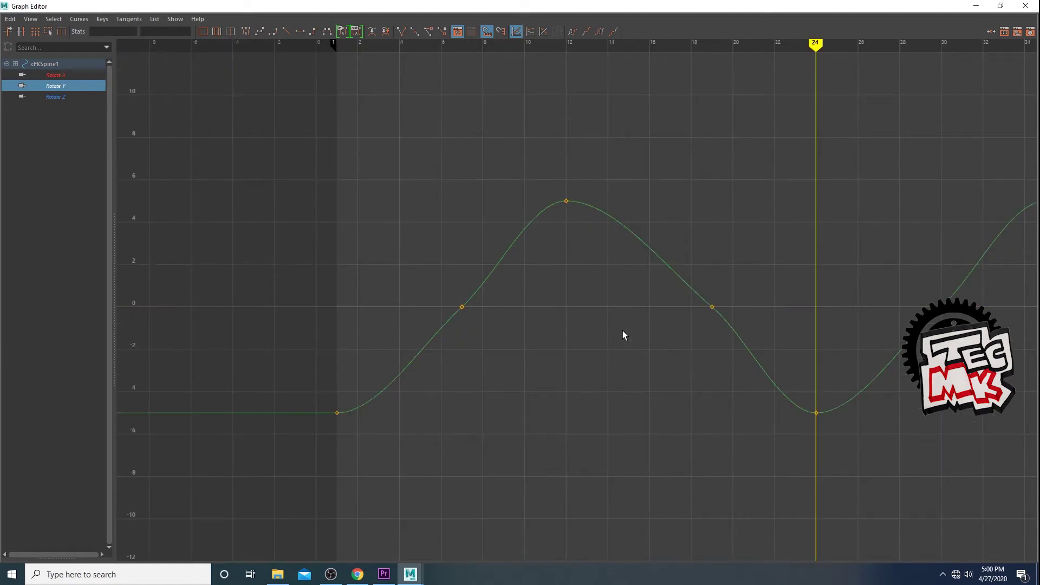
left_click_drag(411, 275, 735, 348)
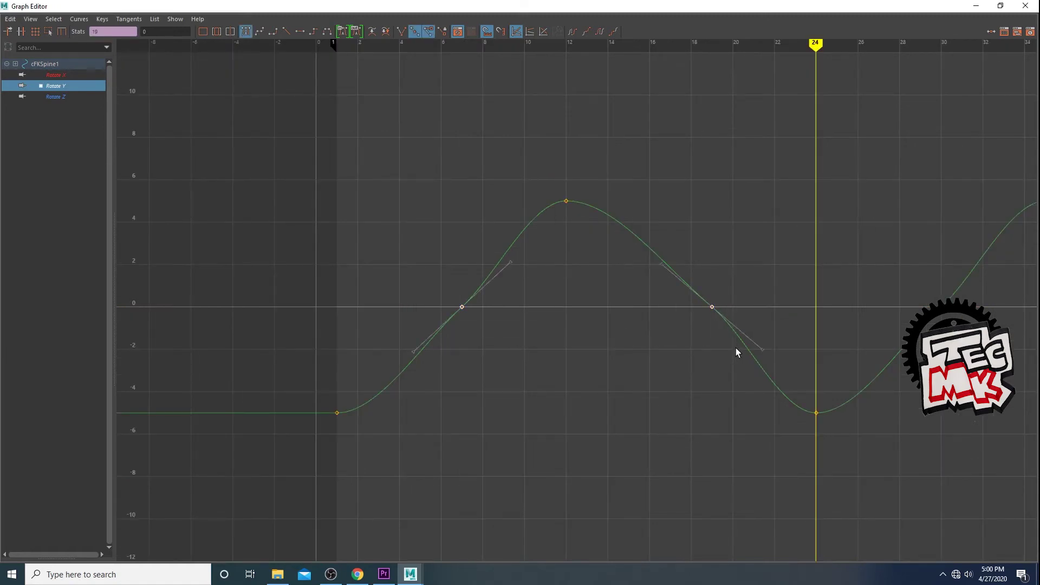
key("Delete")
Steepen cFKSpine1's Rotate Z tangents upward through frames 1 and 24 so the loop flows, and remove the frame 12 key
left_click(58, 97)
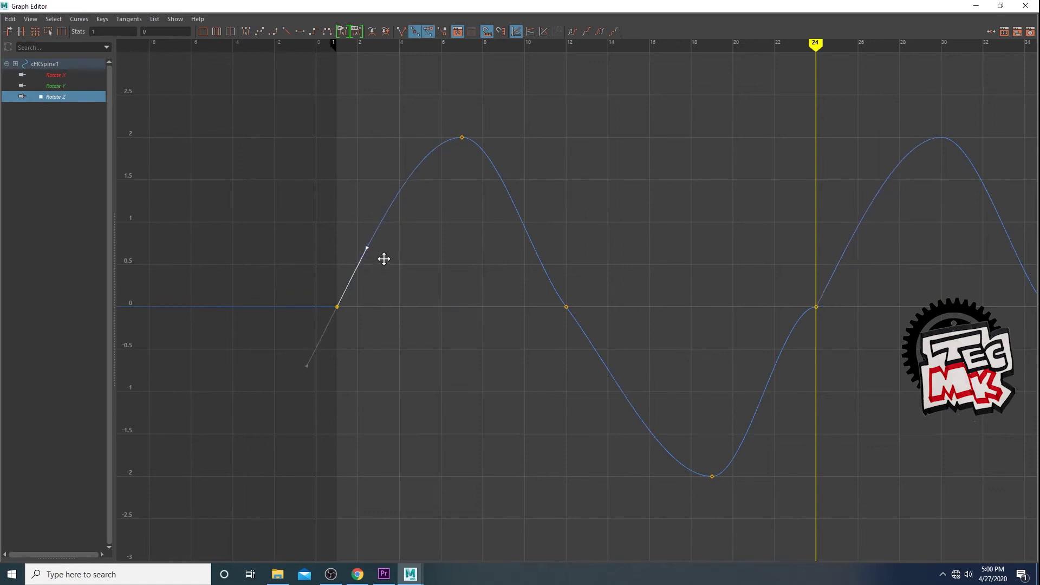
left_click_drag(722, 244, 898, 388)
left_click_drag(717, 283, 771, 341)
middle_click_drag(738, 302, 796, 327)
left_click_drag(671, 255, 546, 347)
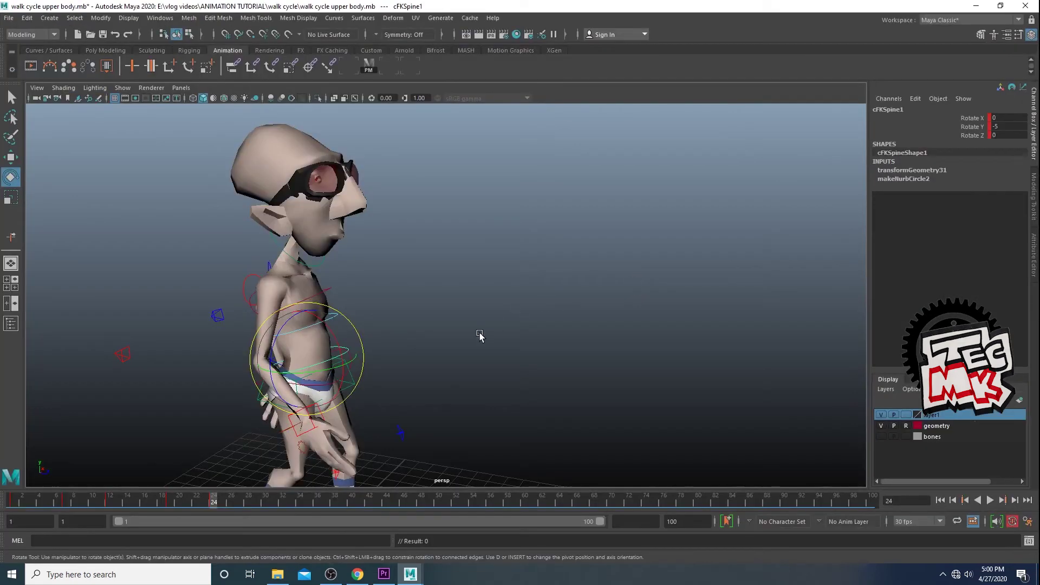
Select the cCOG control and delete the in-between Translate X keys at frames 3 and 14 in the Graph Editor
scroll(466, 352, "up", 3)
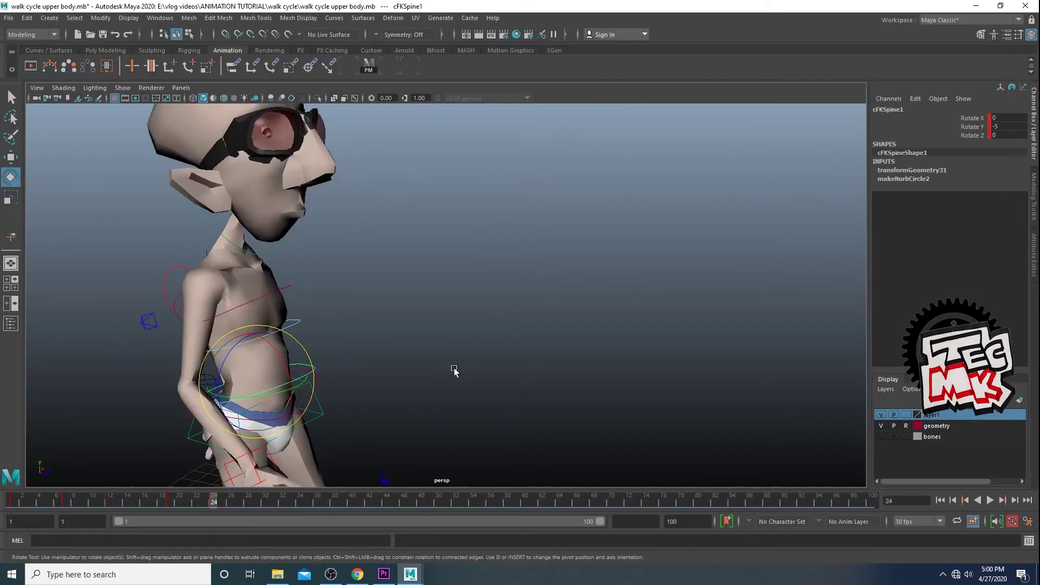
middle_click_drag(454, 370, 538, 290, "alt")
left_click(385, 318)
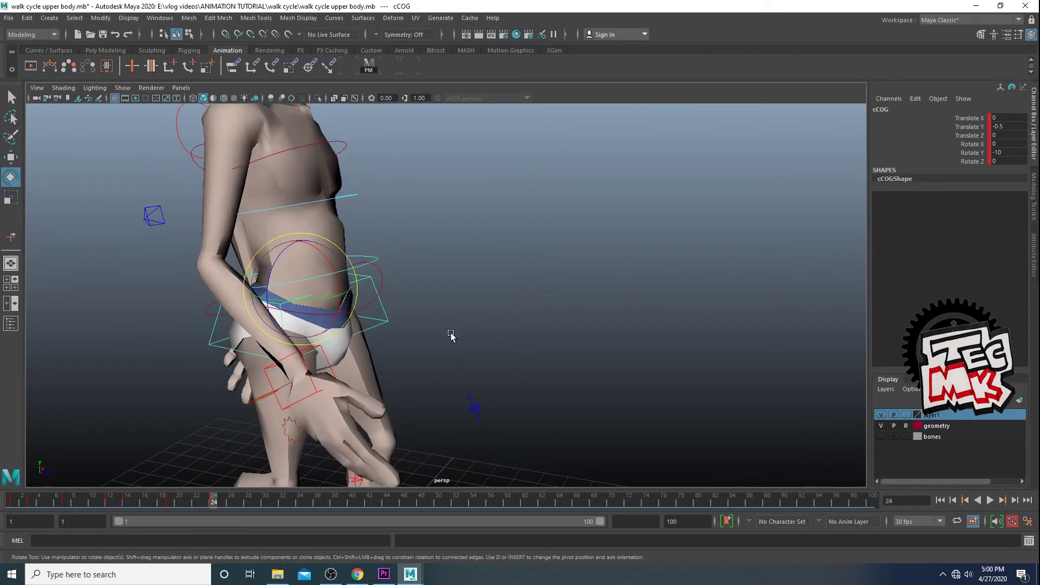
left_click(389, 67)
left_click(59, 75)
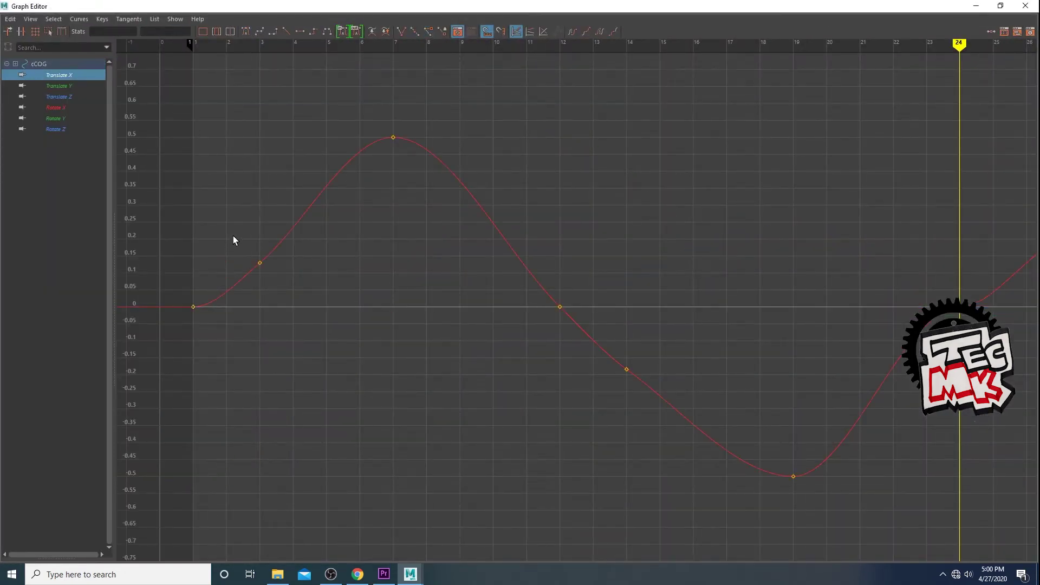
left_click_drag(234, 238, 285, 276)
key("Delete")
left_click_drag(622, 357, 650, 394)
key("Delete")
Angle cCOG's Translate X tangents upward at frame 1 and frame 24 so the cycle's start and end match
left_click_drag(170, 297, 210, 321)
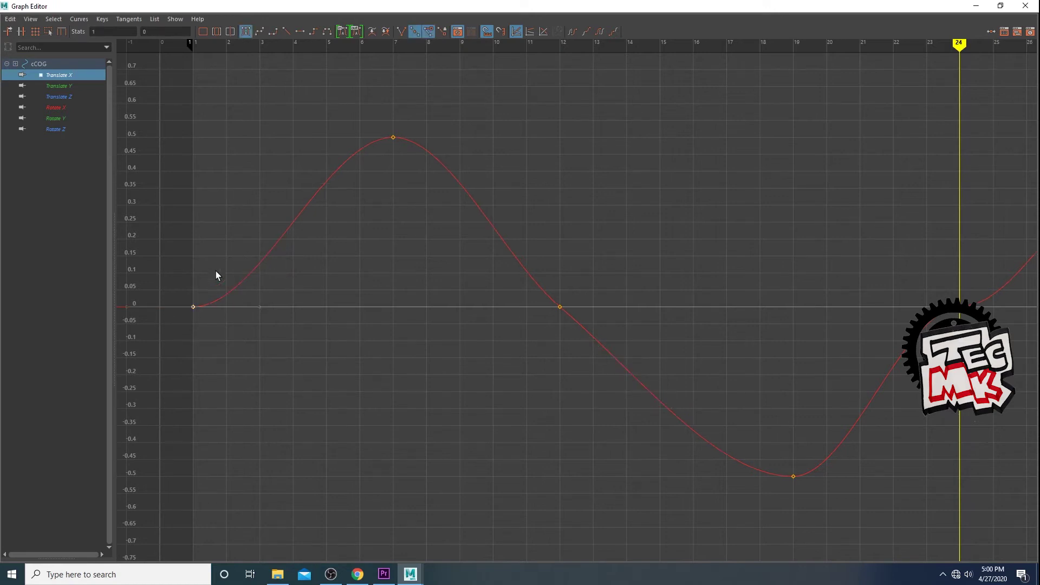
middle_click_drag(251, 344, 242, 264)
left_click_drag(846, 263, 1022, 371)
left_click_drag(877, 280, 919, 331)
middle_click_drag(899, 311, 923, 365)
Delete the frame 12 key from cCOG's Translate X curve and check the repeating wave
left_click(689, 299)
left_click_drag(525, 343, 528, 347)
key("Delete")
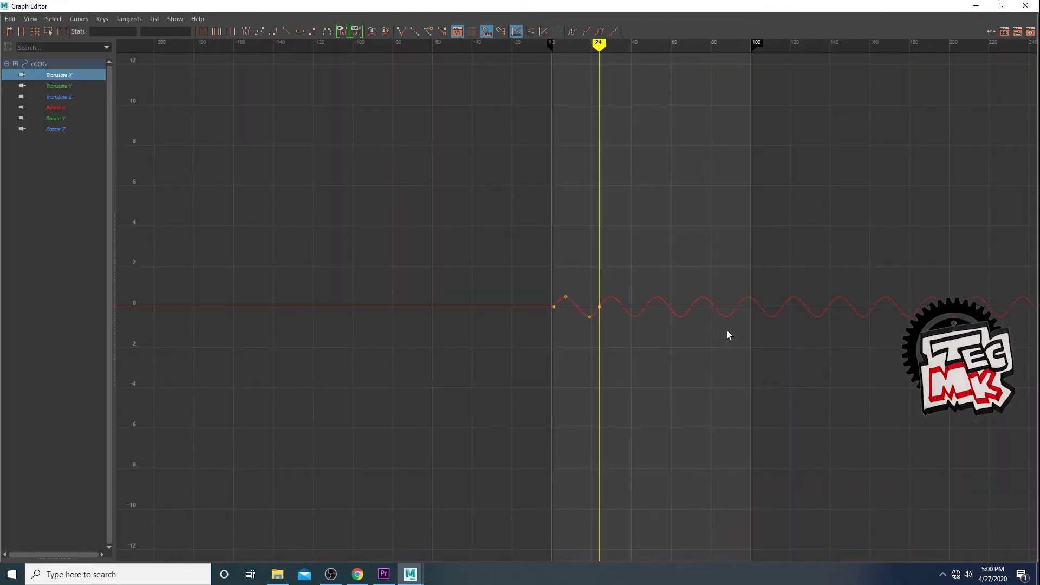
key("a")
Remove the in-between keys at frames 3 and 14 from cCOG's Translate Y curve, keeping the highs and lows
left_click(57, 85)
key("a")
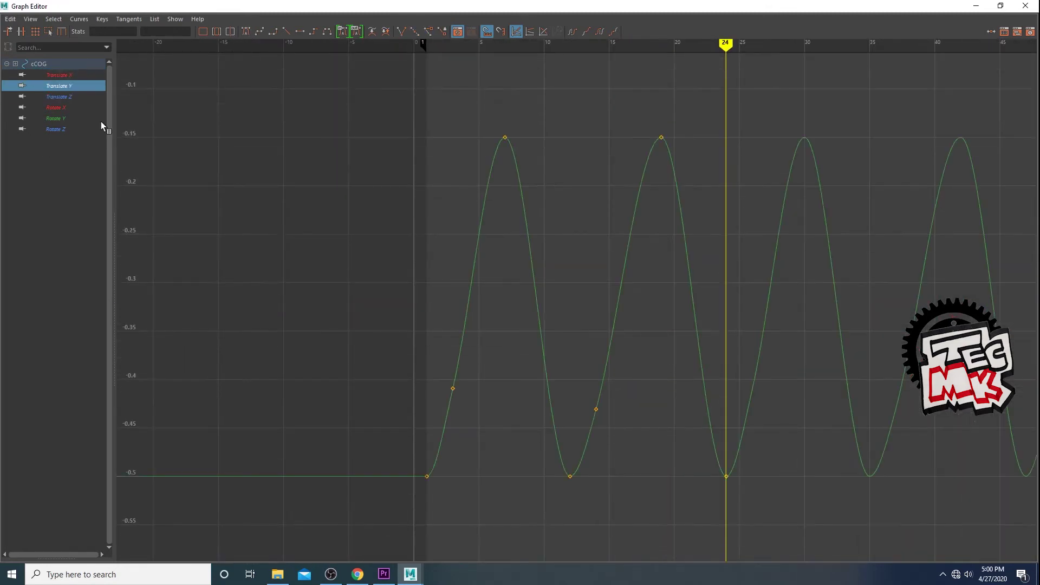
key("a")
scroll(491, 290, "down", 4)
scroll(494, 294, "up", 2)
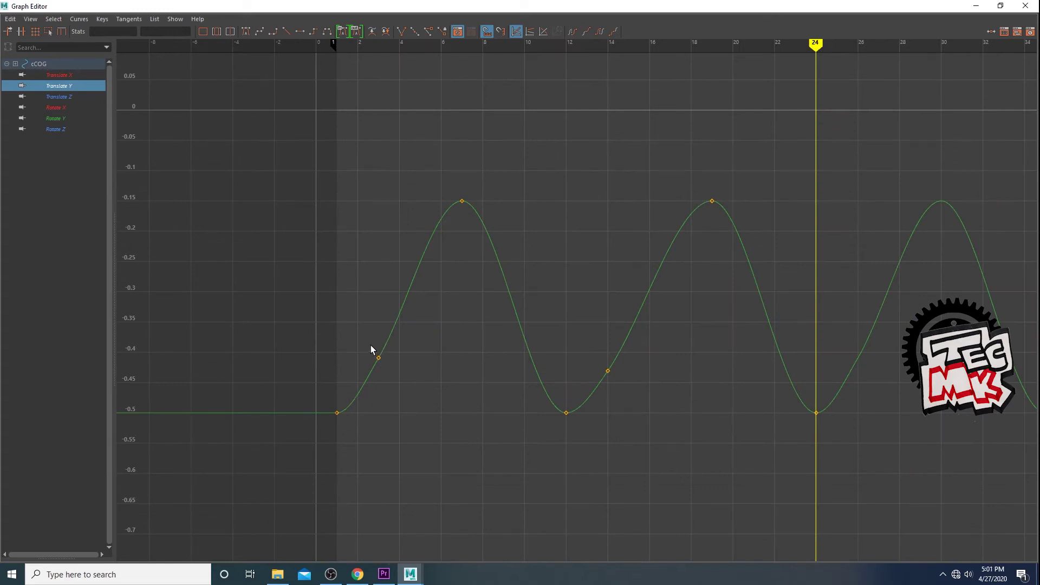
left_click_drag(360, 344, 623, 375)
Check cCOG's Translate Z and Rotate X curves and delete the Rotate Y keys at frames 3, 7, 14 and 19
key("Down")
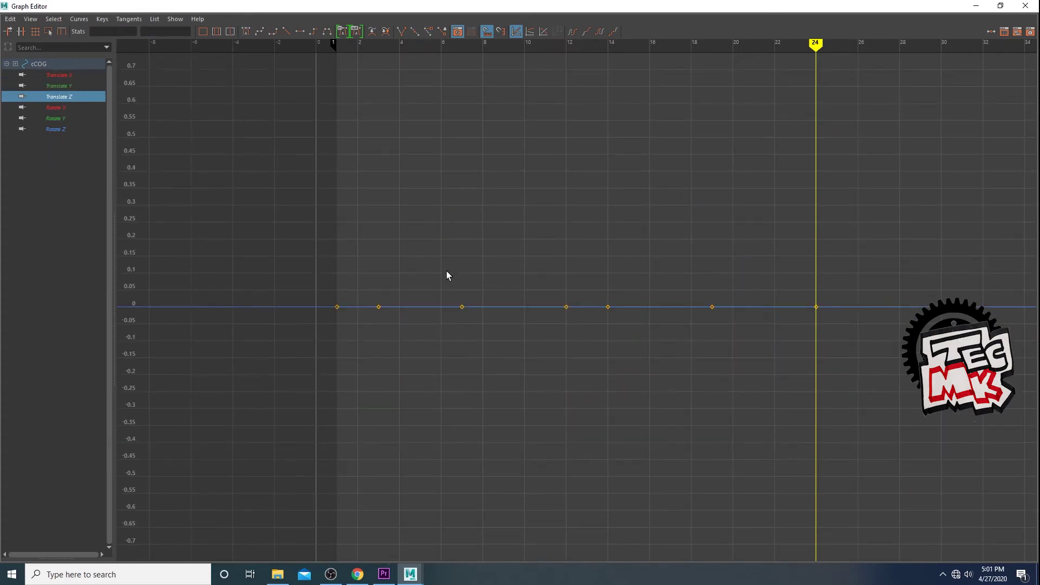
key("a")
left_click(54, 109)
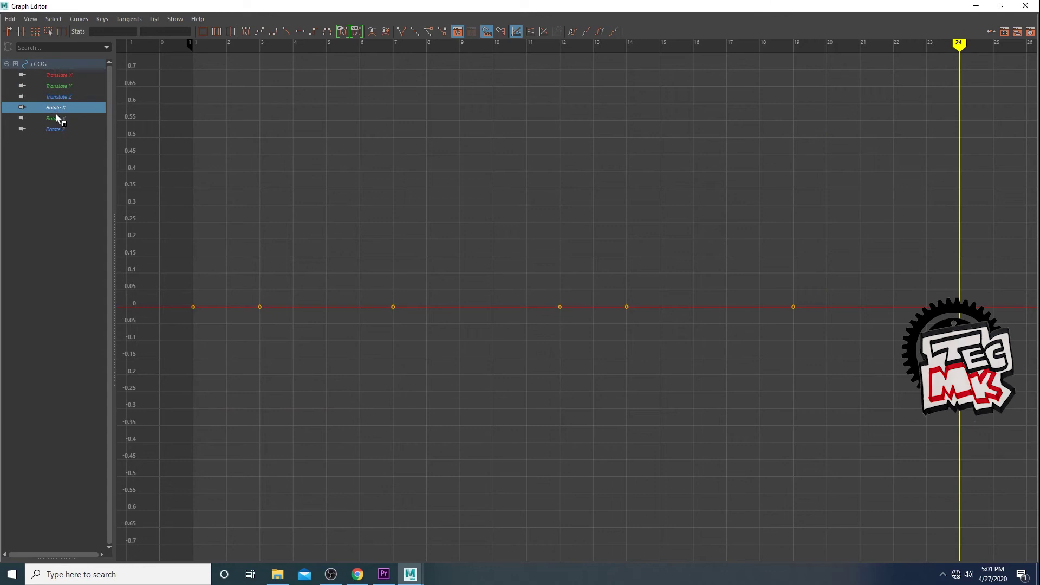
left_click(57, 118)
key("a")
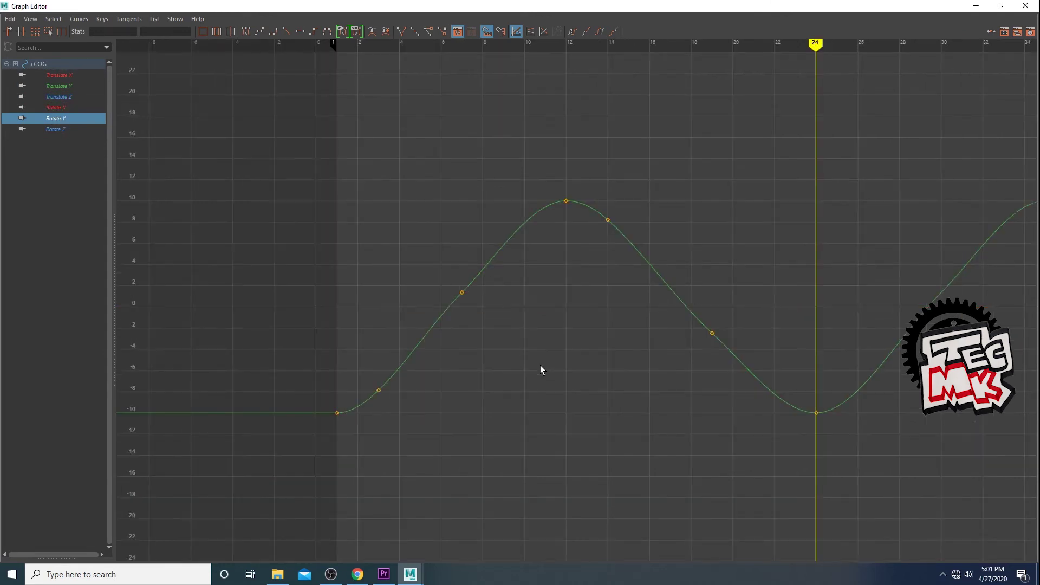
left_click_drag(353, 252, 493, 402)
key("Delete")
left_click_drag(603, 205, 735, 365)
key("Delete")
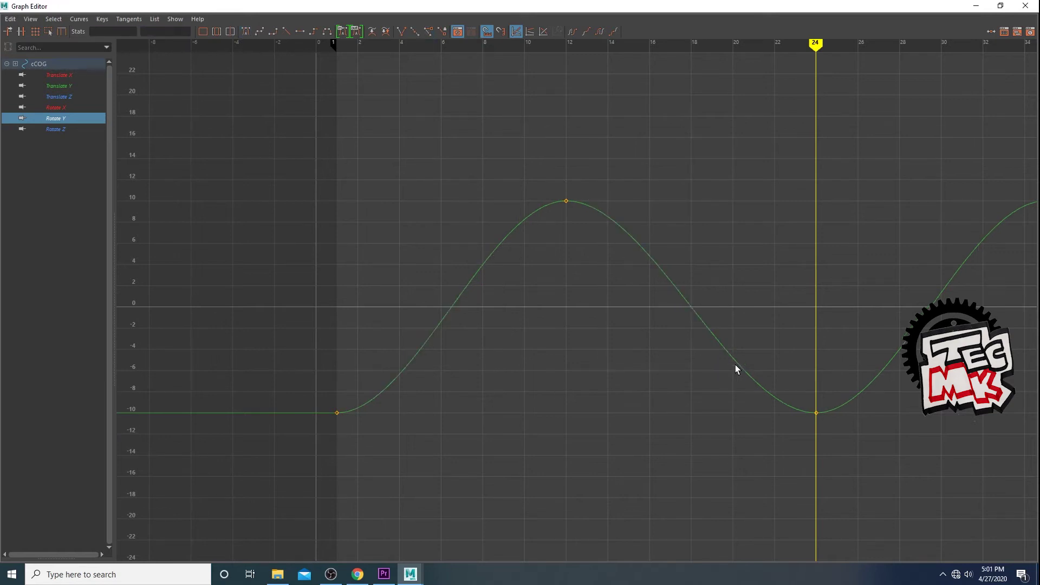
Delete the keys at frames 3, 12 and 14 from cCOG's Rotate Z curve, keeping the extremes
left_click(65, 131)
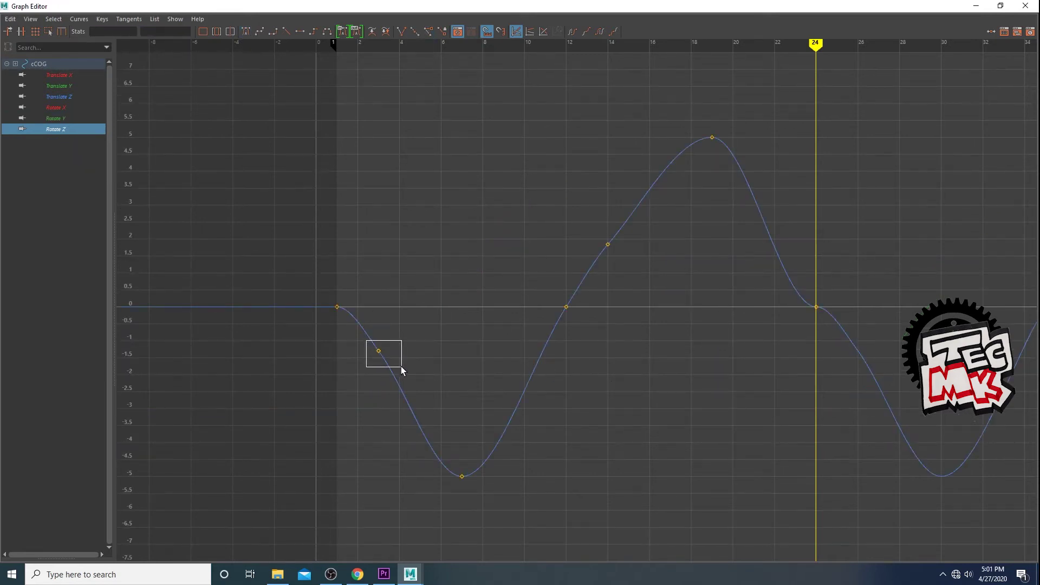
left_click_drag(400, 366, 400, 366)
key("Delete")
left_click_drag(509, 209, 632, 271)
key("Delete")
left_click_drag(531, 262, 605, 334)
key("Delete")
Angle cCOG's Rotate Z tangents steeply downward through frames 1 and 24 so the curve loops smoothly
left_click_drag(330, 291, 344, 322)
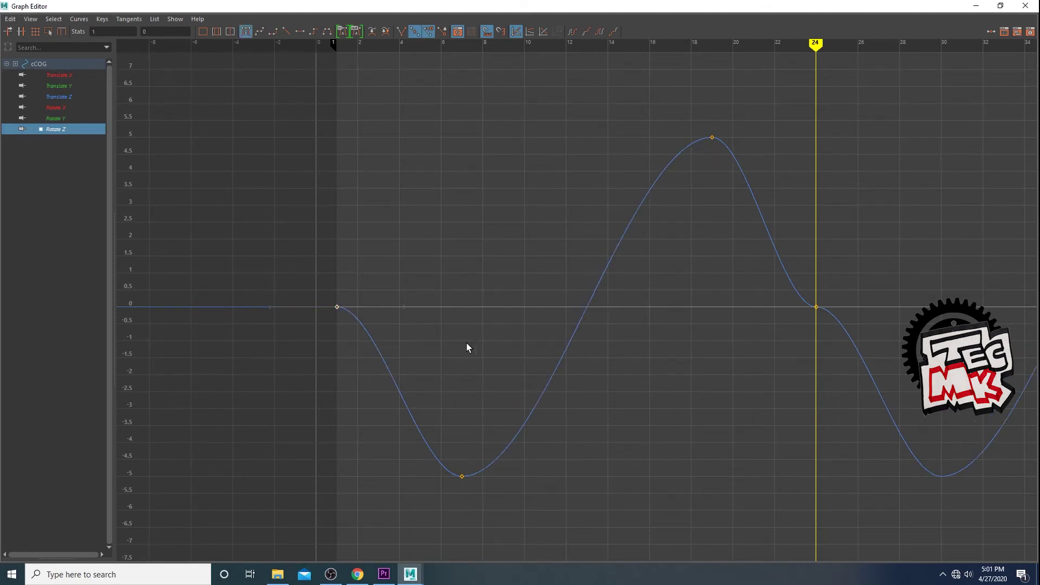
left_click_drag(404, 307, 374, 364)
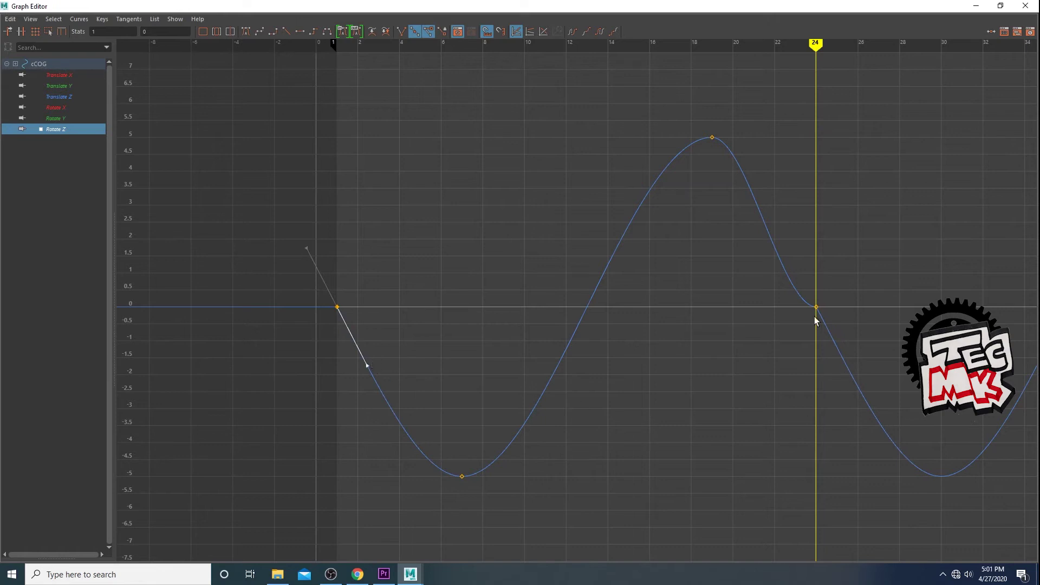
left_click_drag(802, 287, 824, 335)
left_click_drag(746, 309, 761, 246)
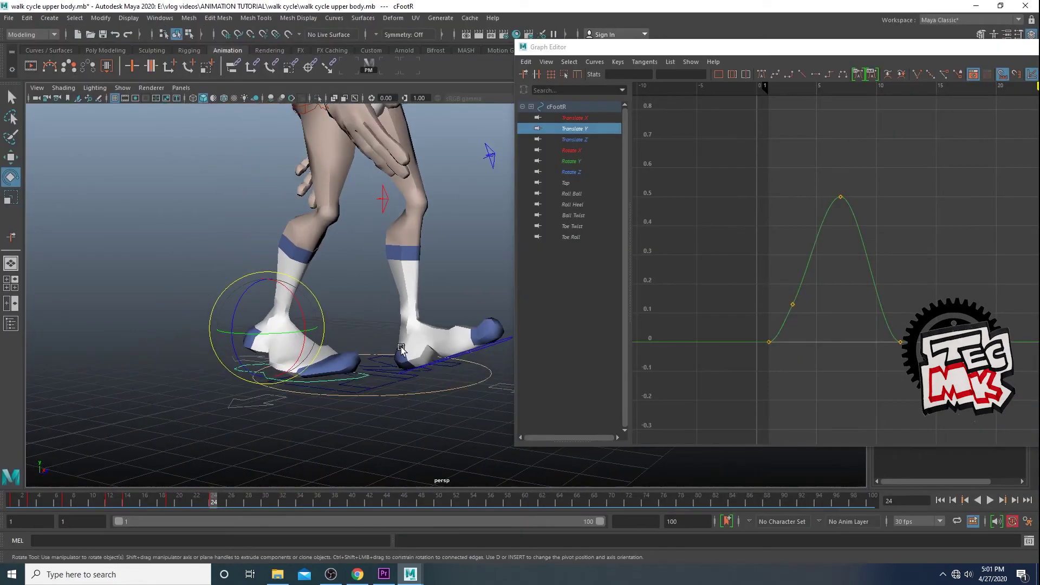
Compare cFootR's poses at frames 1, 7 and 12 with its Translate Y curve and delete the frame 3 key
left_click_drag(401, 349, 404, 399, "alt")
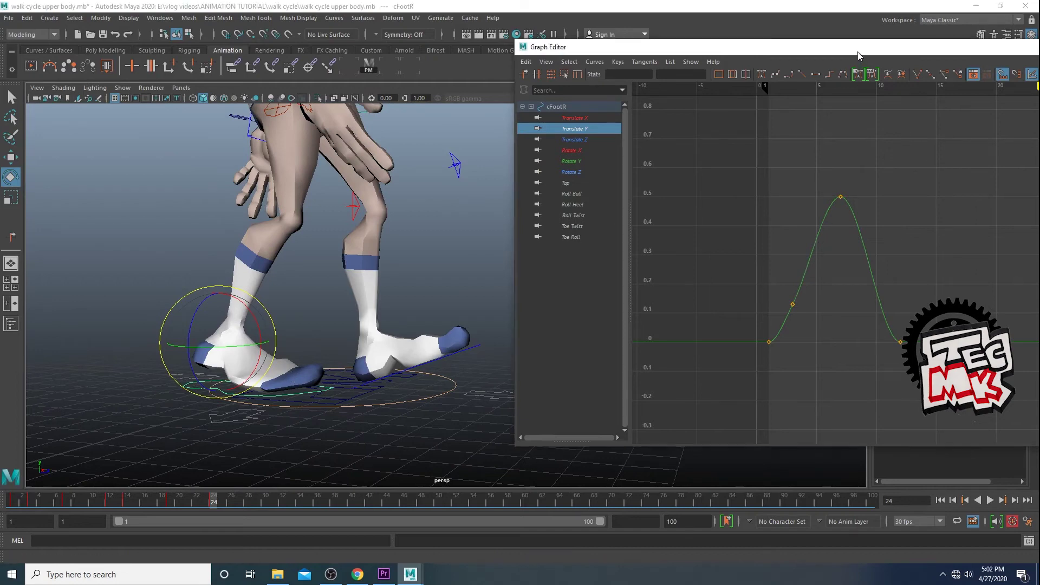
left_click_drag(858, 47, 842, 46)
left_click(10, 502)
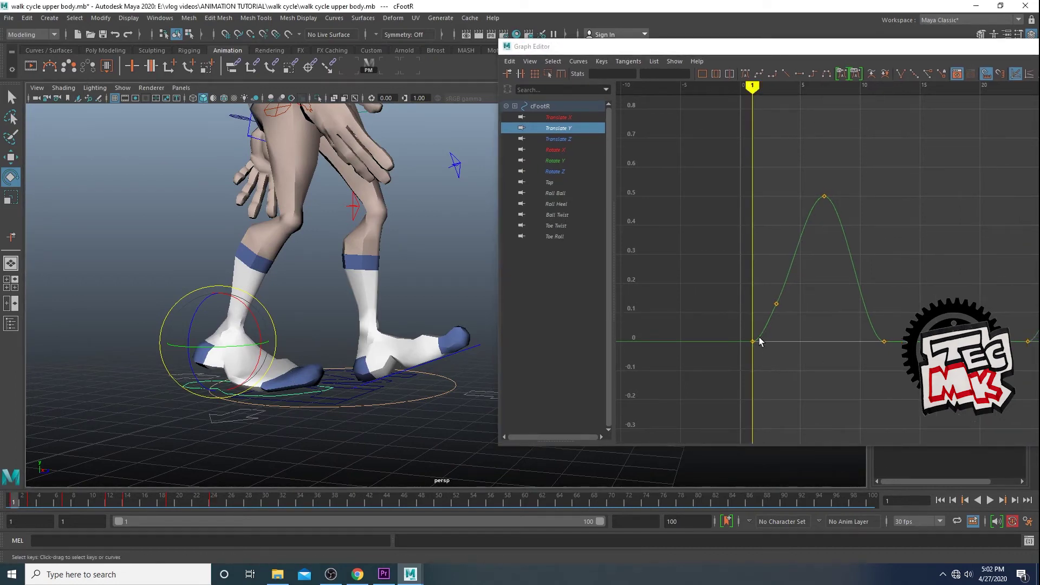
mouse_move(15, 501)
left_mouse_down()
mouse_move(79, 502)
mouse_move(68, 510)
left_mouse_up()
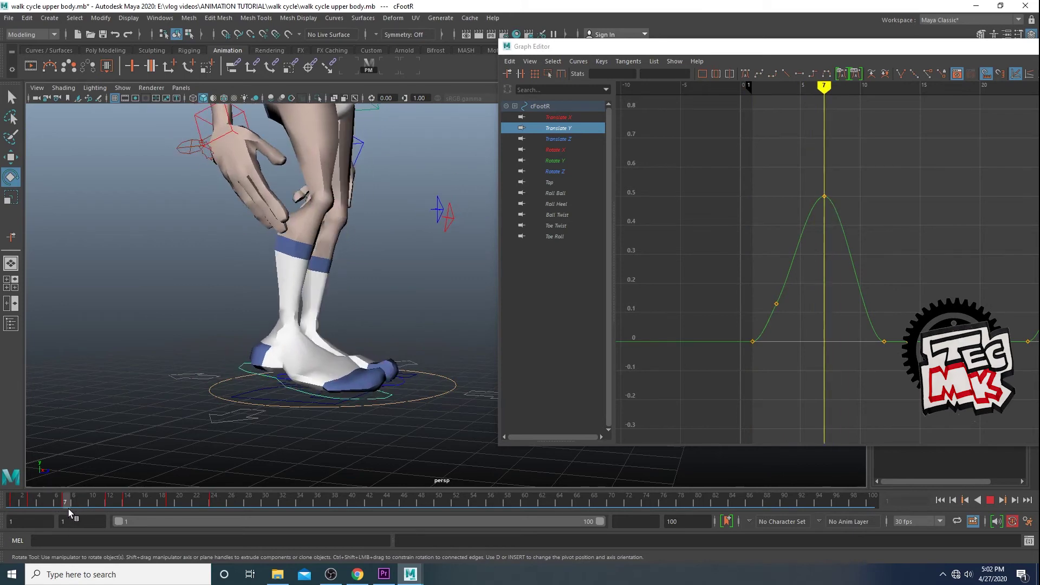
left_click_drag(180, 474, 201, 458, "alt")
mouse_move(93, 514)
left_mouse_down()
mouse_move(83, 504)
mouse_move(120, 503)
mouse_move(110, 510)
left_mouse_up()
left_click_drag(331, 309, 342, 336, "alt")
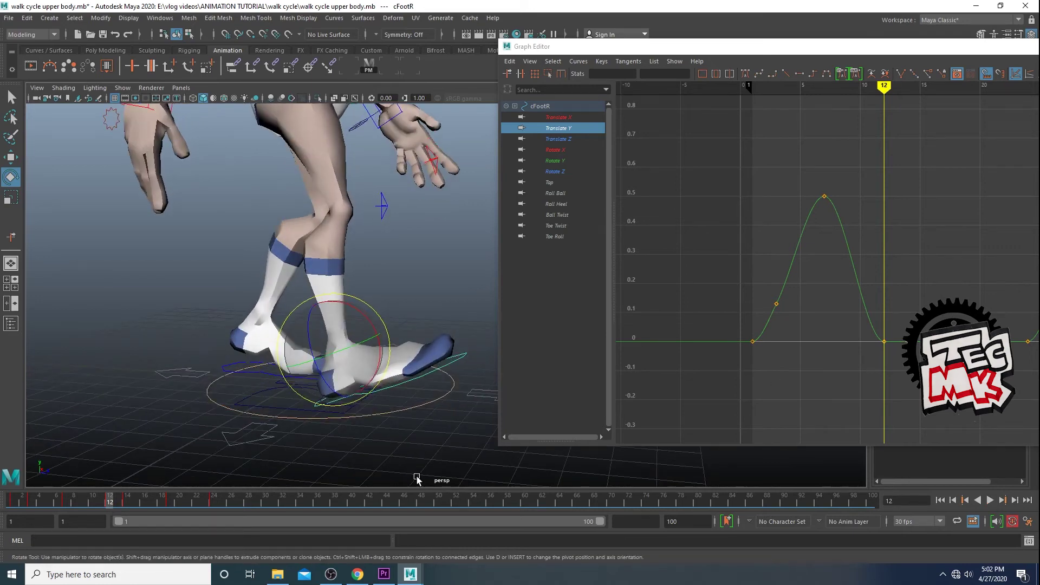
mouse_move(110, 505)
left_mouse_down()
mouse_move(164, 508)
mouse_move(136, 507)
left_mouse_up()
left_click_drag(855, 50, 808, 51)
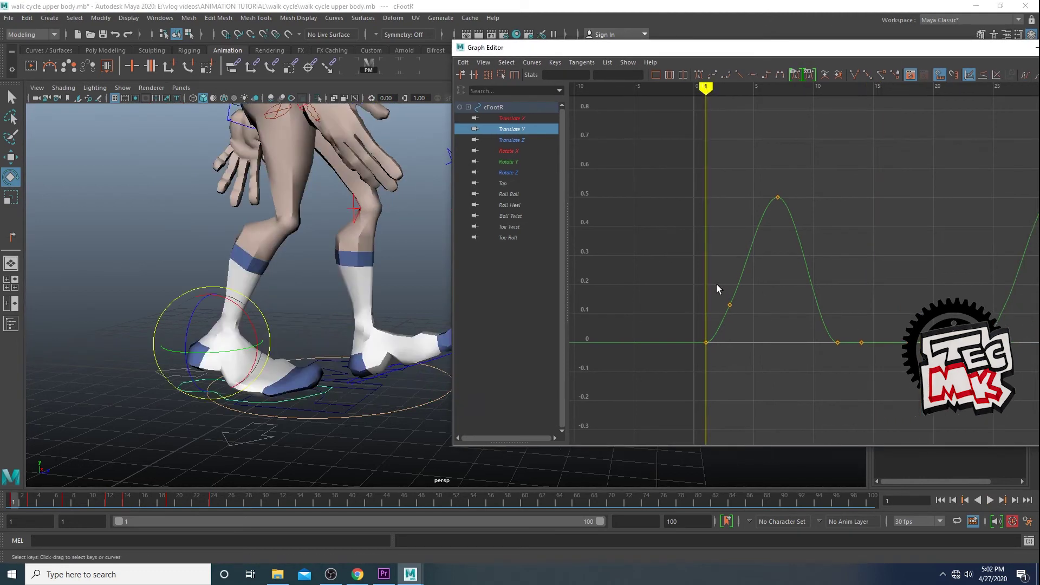
left_click_drag(716, 285, 768, 329)
key("Delete")
Remove the in-between keys at frames 3, 7, 14 and 19 from cFootR's Translate Z curve
left_click(514, 140)
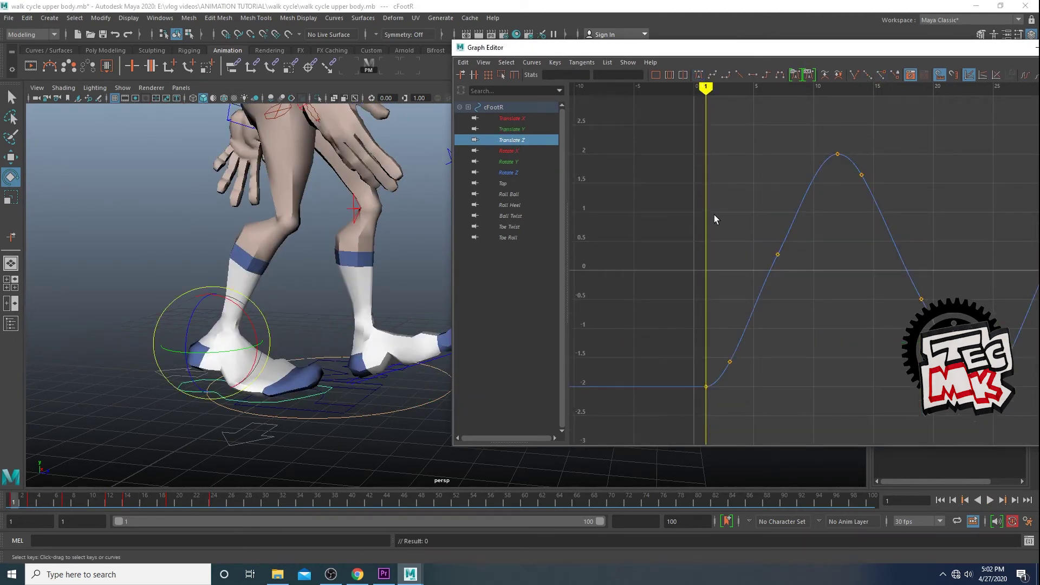
scroll(844, 269, "up", 3)
middle_click_drag(845, 269, 880, 279, "alt")
scroll(880, 282, "down", 4)
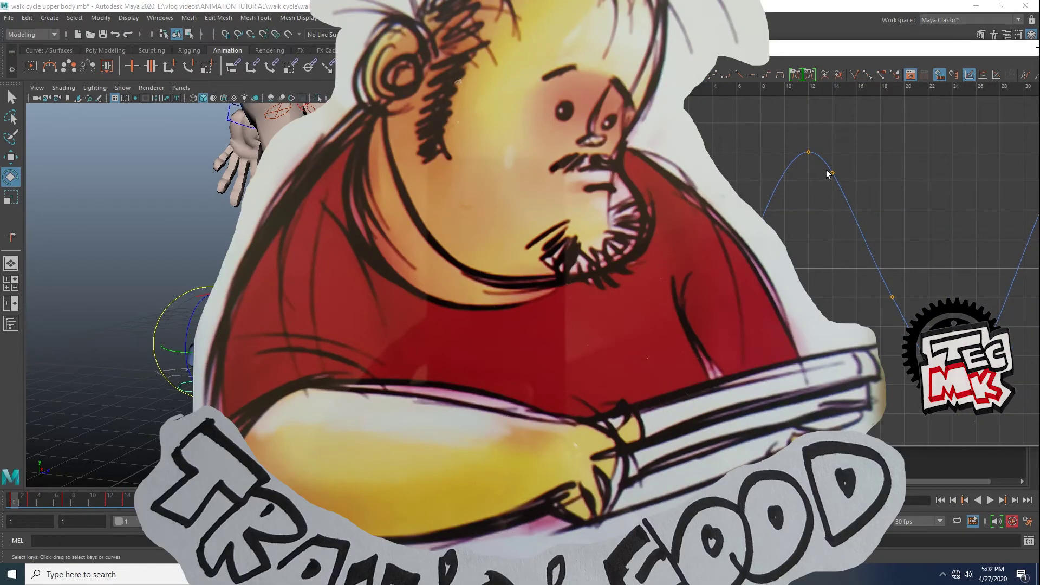
left_click_drag(884, 314, 903, 286)
key("Delete")
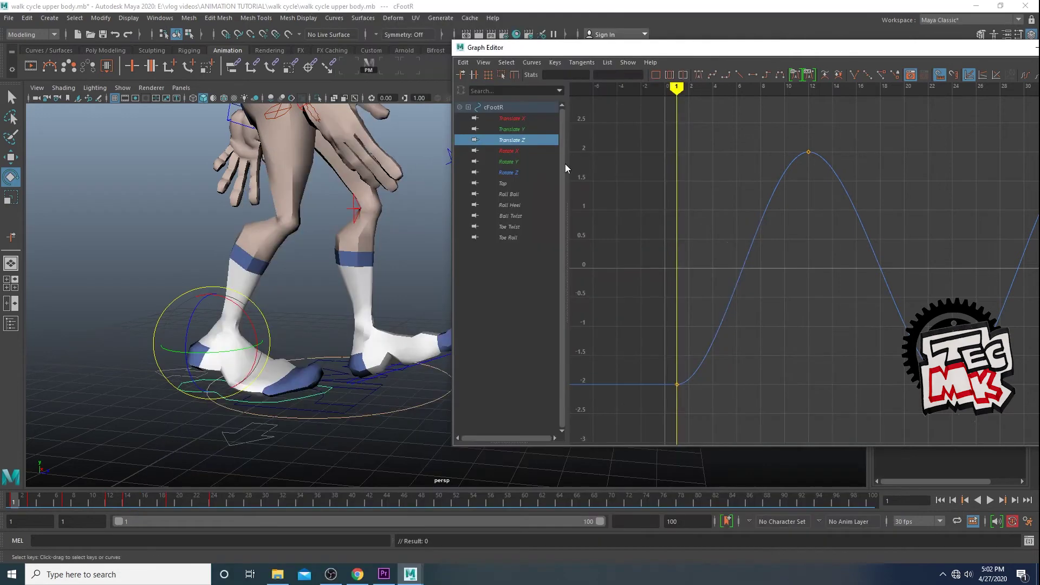
Check the right foot's tilt at frame 7 and delete the frame 3 key from cFootR's Rotate X curve
left_click(512, 151)
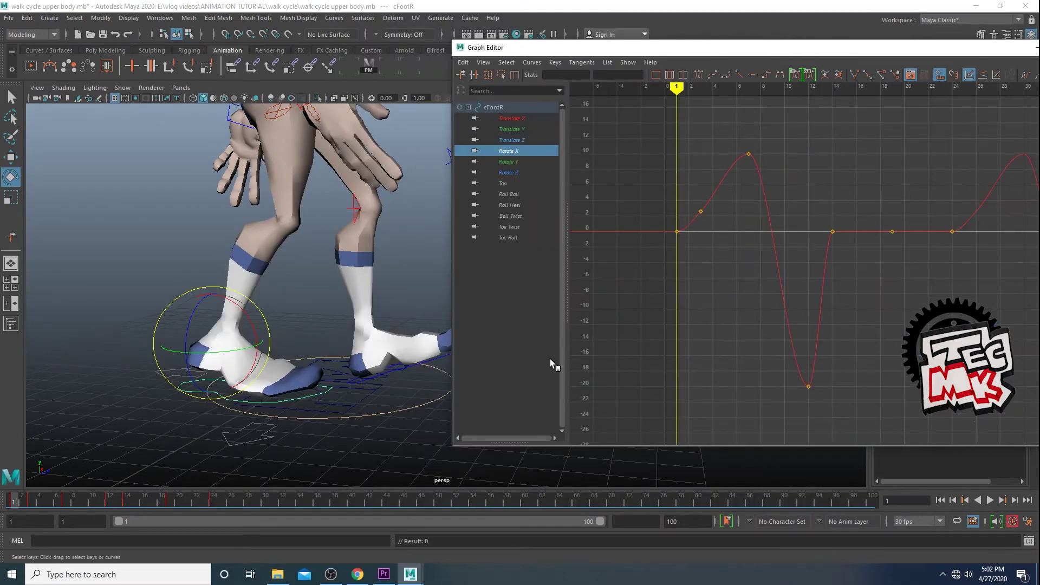
left_click_drag(13, 504, 65, 500)
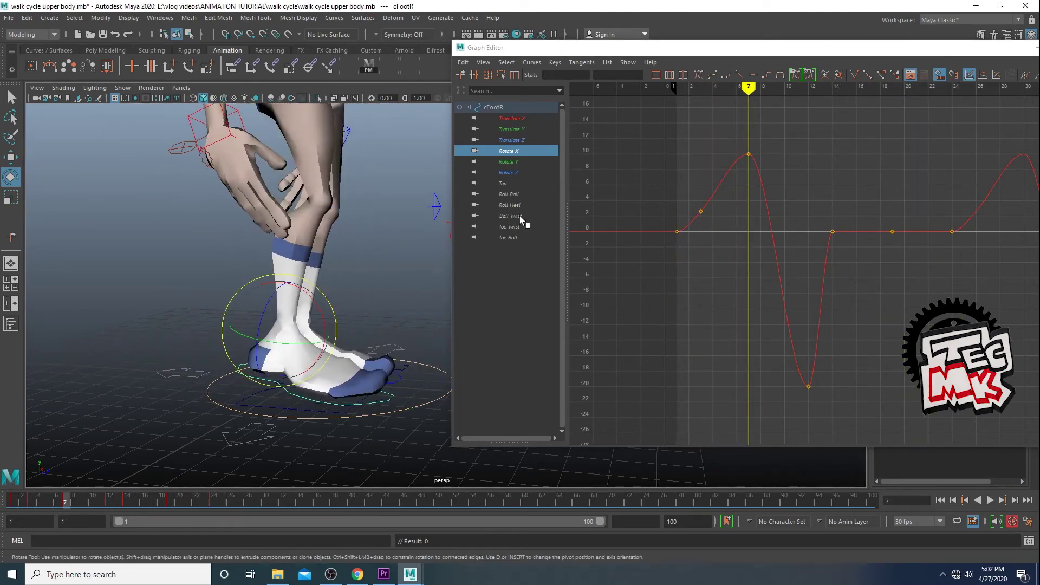
left_click_drag(313, 387, 345, 368, "alt")
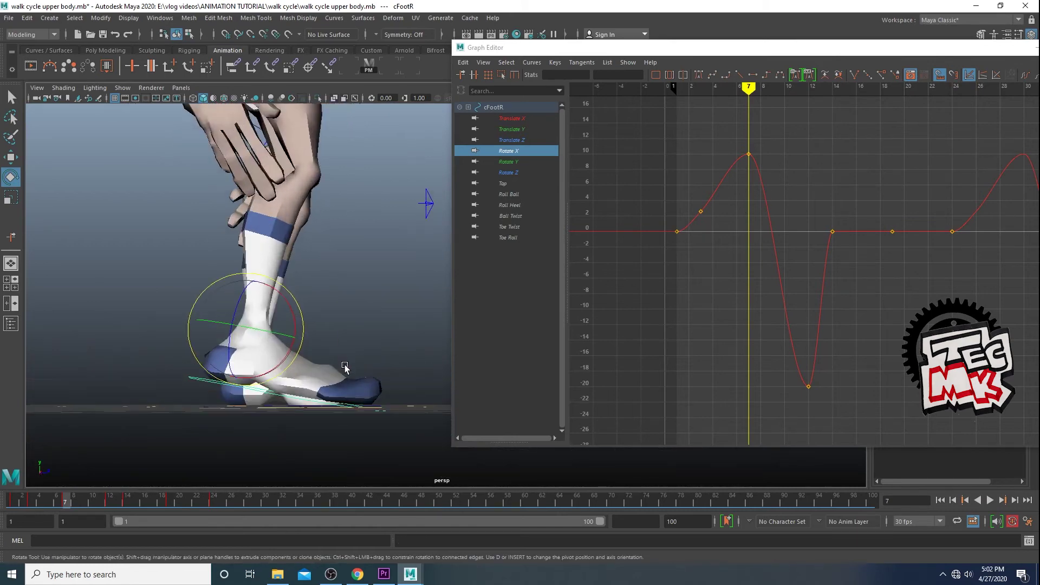
middle_click_drag(345, 367, 377, 348, "alt")
scroll(376, 348, "up", 2)
left_click_drag(696, 185, 713, 232)
left_click(691, 220)
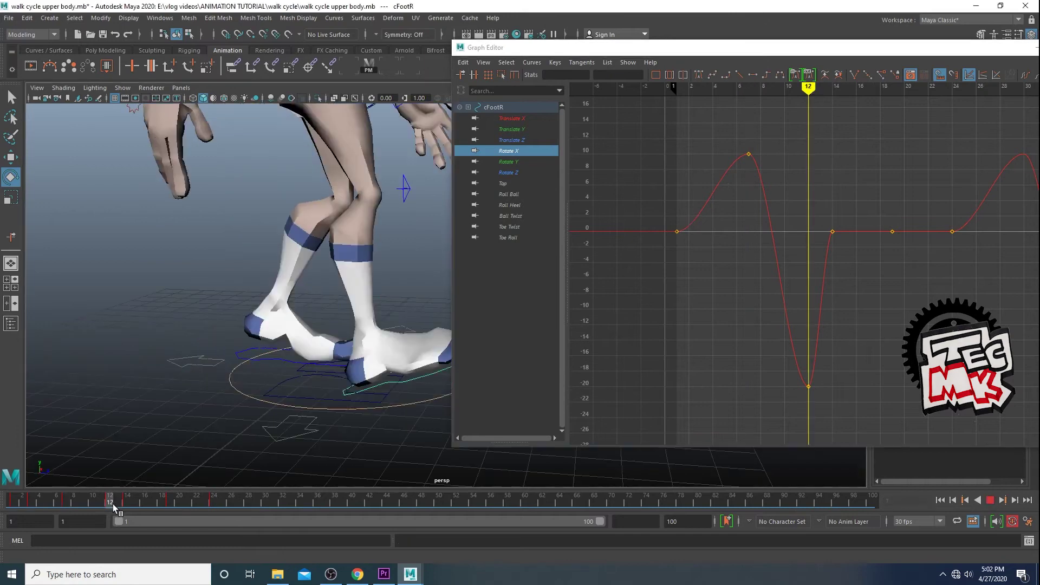
Examine the right foot's heel landing between frames 12 and 14 against its Rotate X curve, with the frame 12 key selected
left_click_drag(353, 413, 320, 401, "alt")
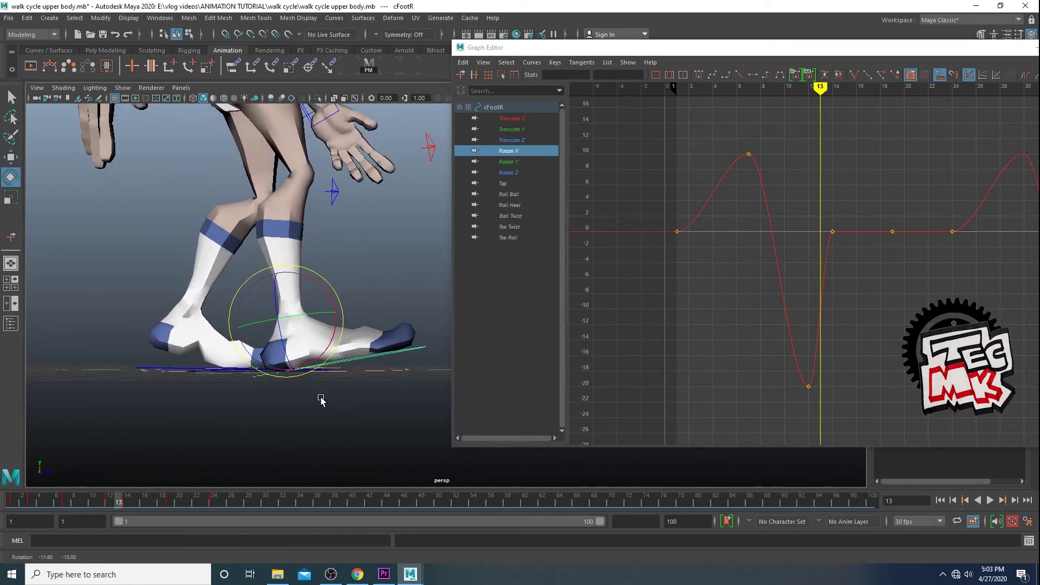
left_click(111, 499)
left_click_drag(784, 372, 838, 409)
left_click_drag(771, 363, 828, 413)
left_click_drag(112, 503, 127, 503)
left_click_drag(409, 368, 414, 409, "alt")
scroll(415, 410, "down", 2)
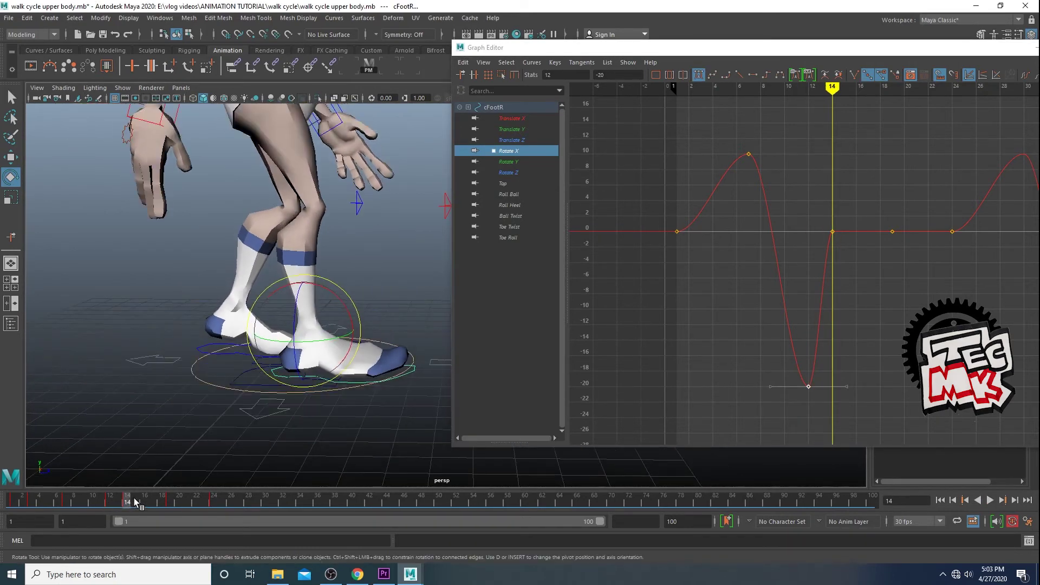
key("alt+v")
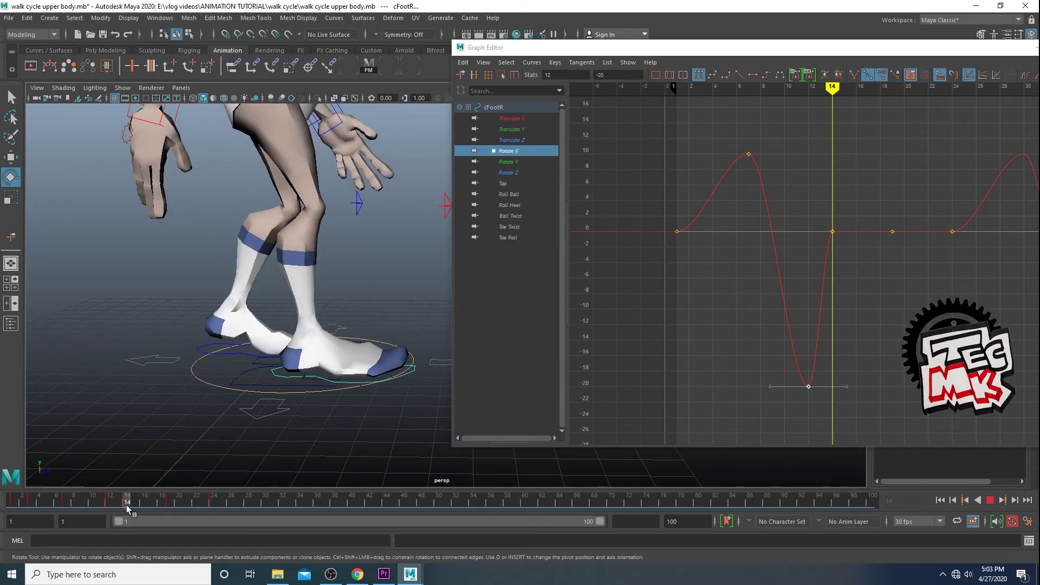
Check the right foot's pose at frame 13 and examine cFootR's Rotate Y and Rotate Z curves
mouse_move(128, 506)
left_mouse_down()
mouse_move(204, 505)
mouse_move(118, 507)
left_mouse_up()
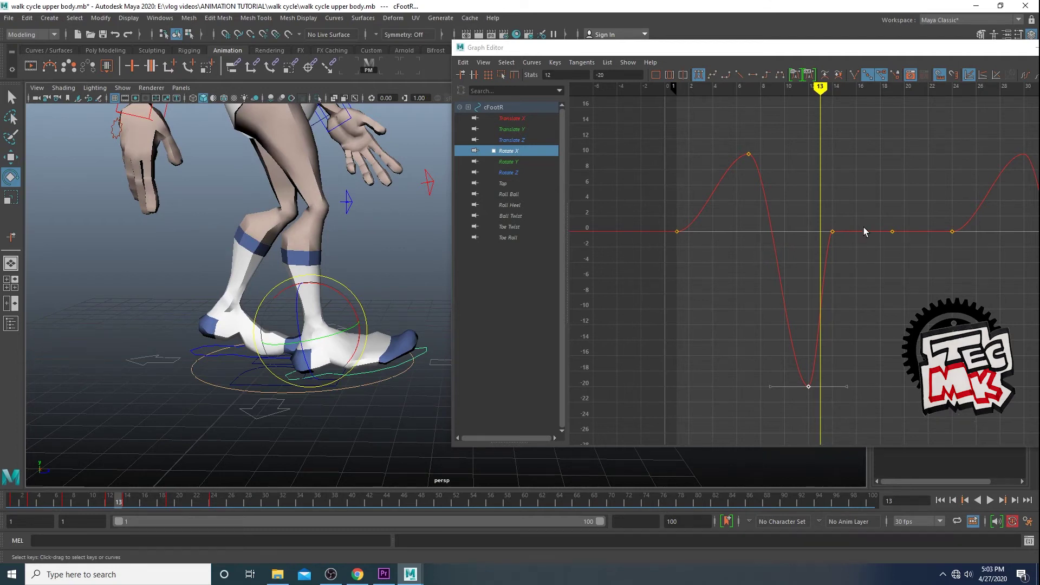
left_click(508, 161)
right_click_drag(680, 239, 726, 236, "alt")
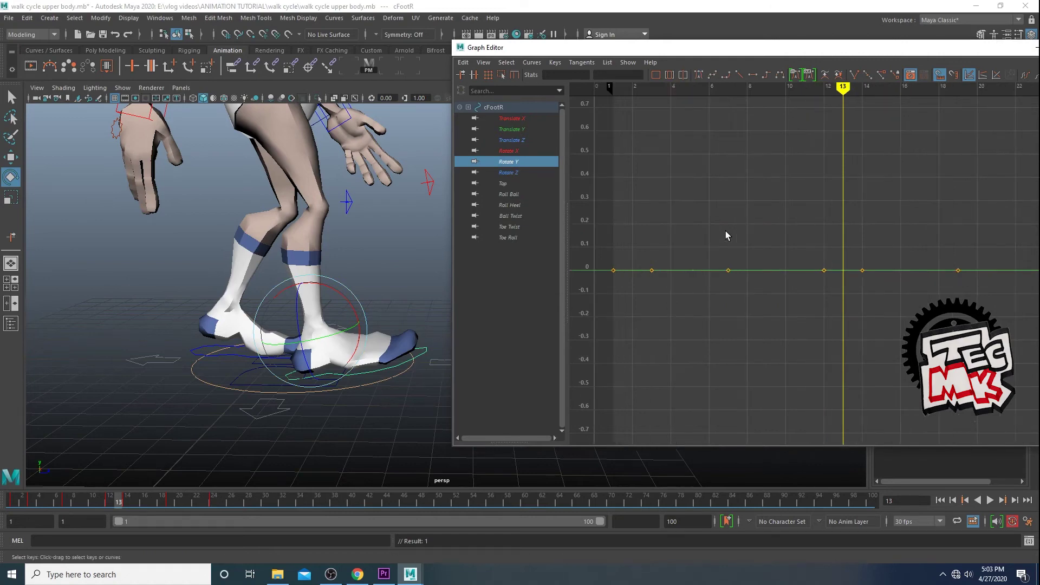
left_click(509, 172)
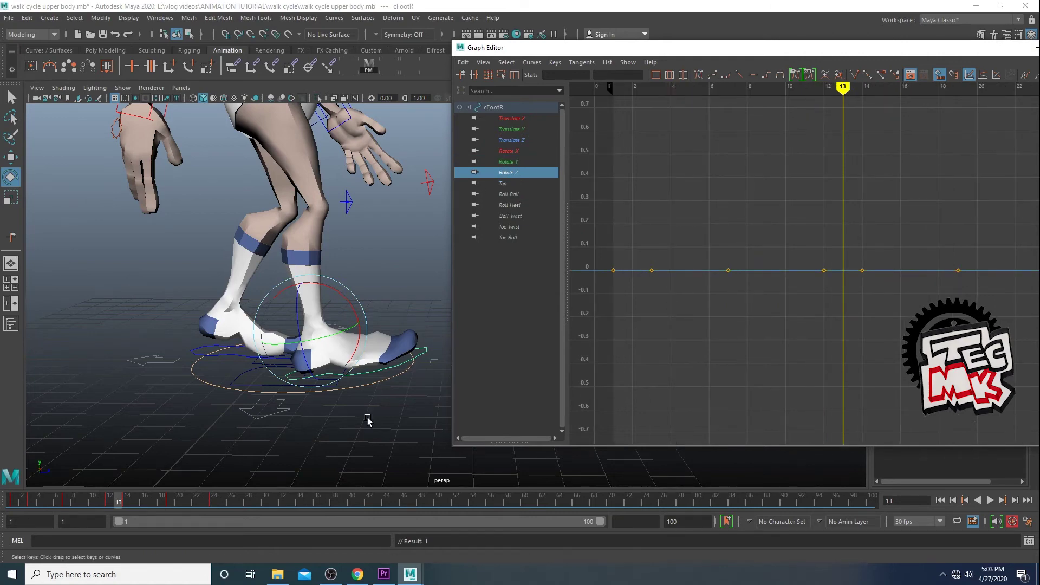
left_click_drag(399, 374, 253, 434, "alt")
right_click_drag(252, 434, 385, 370, "alt")
left_click_drag(385, 370, 356, 402, "alt")
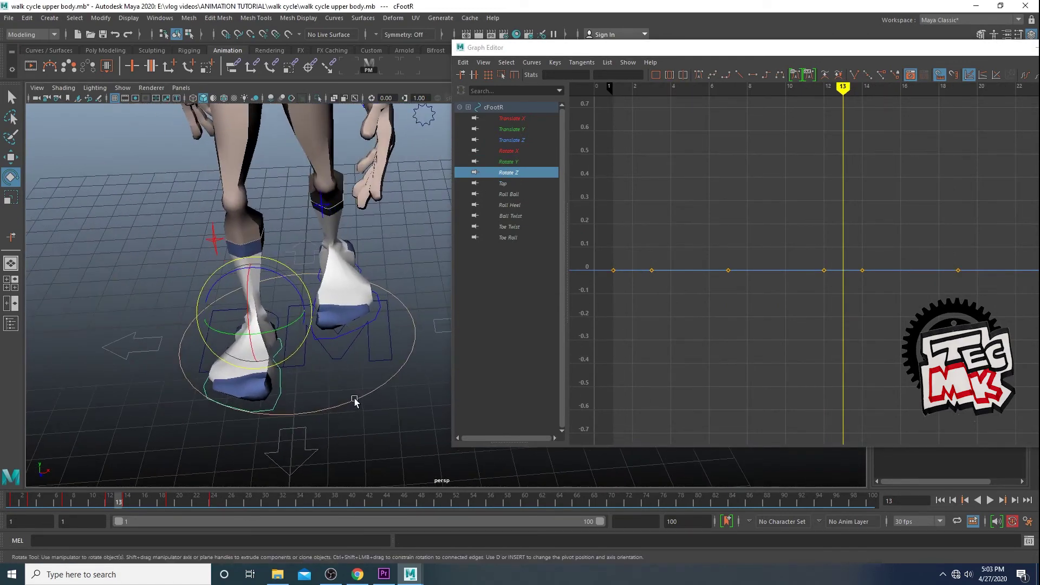
Check the left foot's motion between frames 1 and 19 and delete the frame 14 key from cFootL's Translate Y curve
left_click(379, 319)
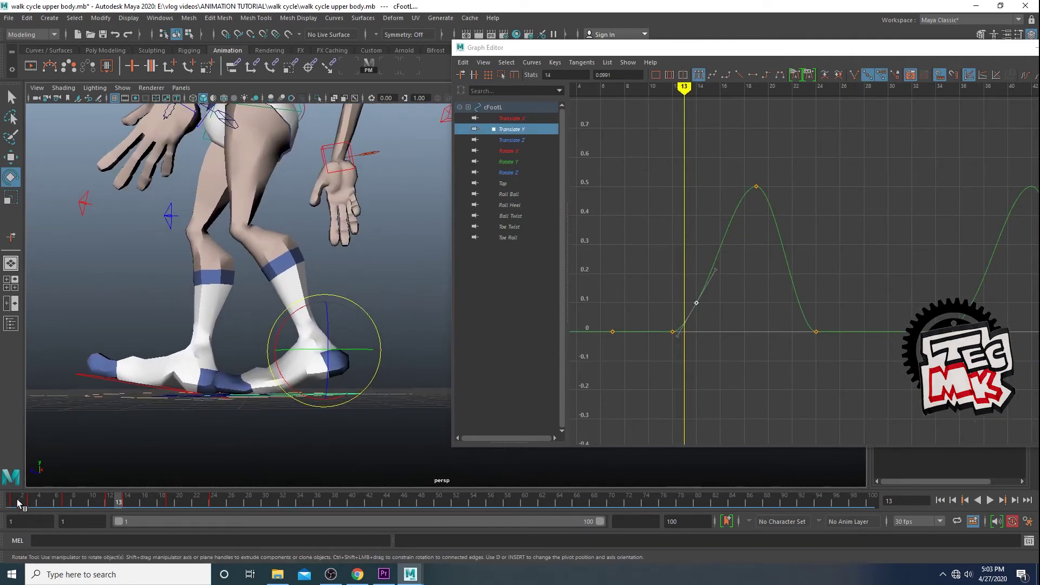
left_click(15, 501)
left_click_drag(125, 446, 111, 455, "alt")
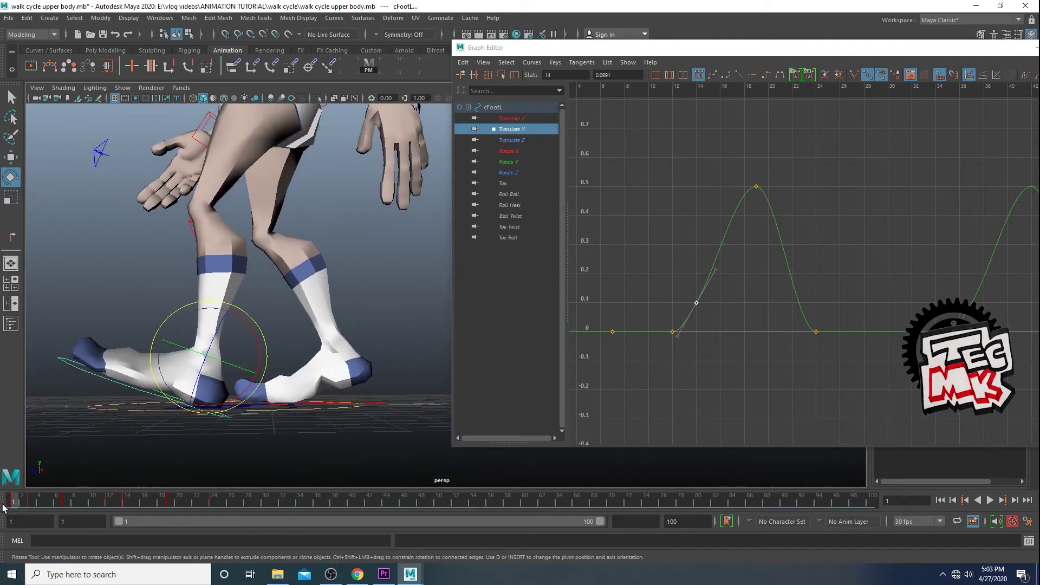
left_click_drag(13, 505, 170, 518)
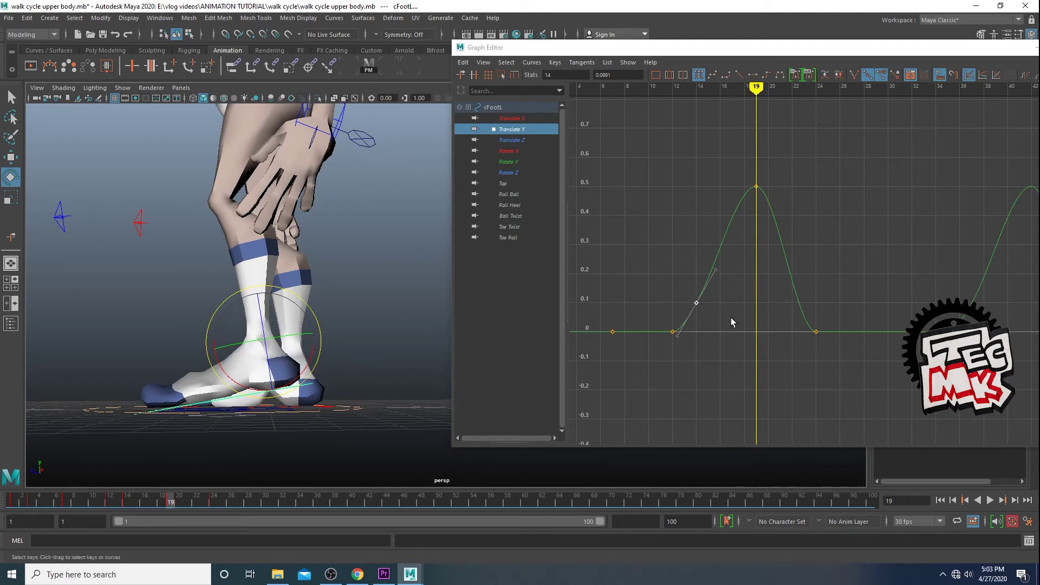
left_click_drag(685, 270, 717, 326)
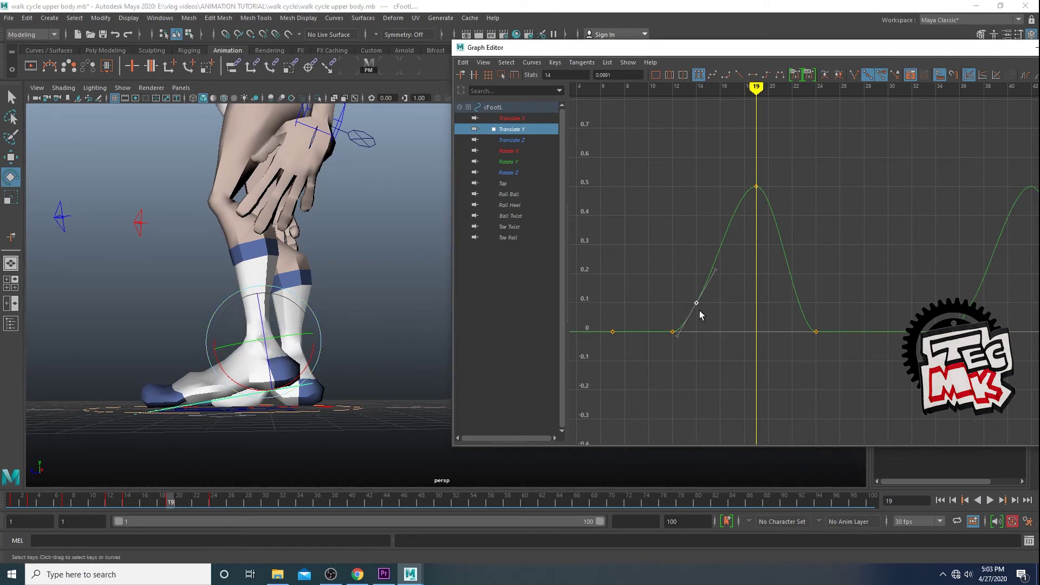
key("Delete")
Remove the in-between keys at frames 3, 7, 14 and 19 from cFootL's Translate Z curve and review its rotation curves
left_click(507, 141)
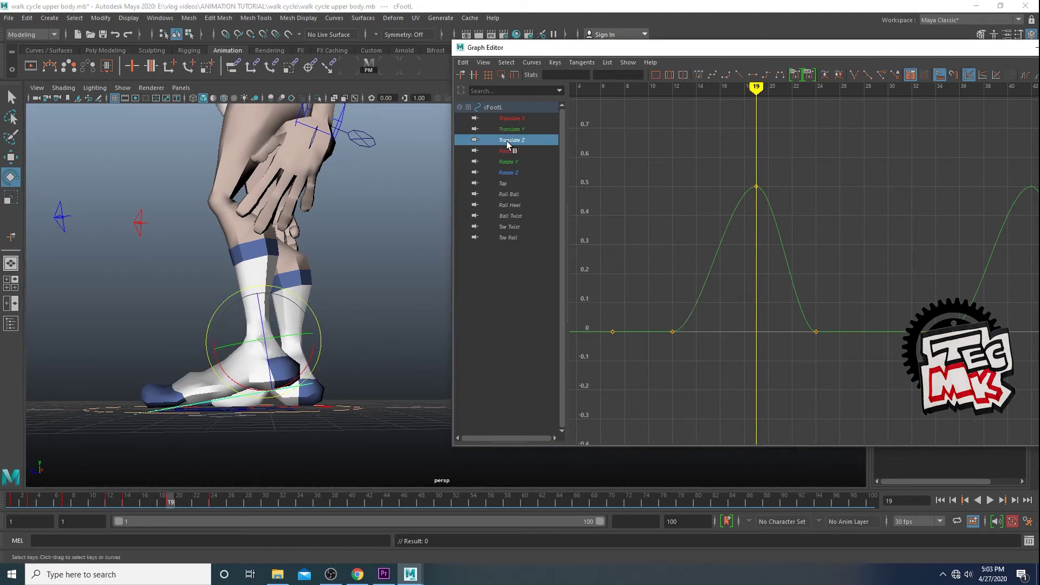
middle_click_drag(719, 291, 798, 299, "alt")
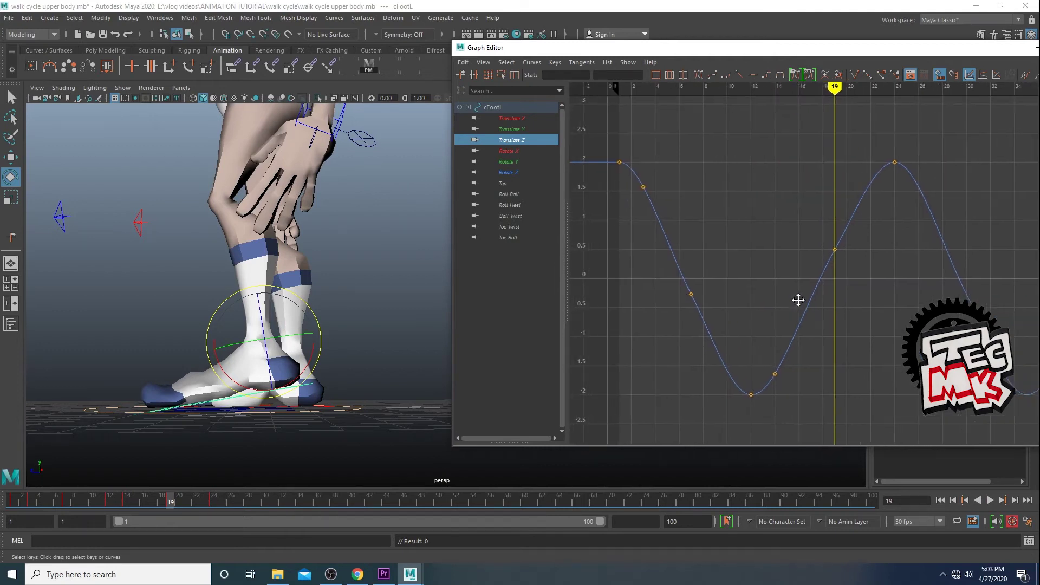
left_click_drag(637, 176, 726, 329)
key("Delete")
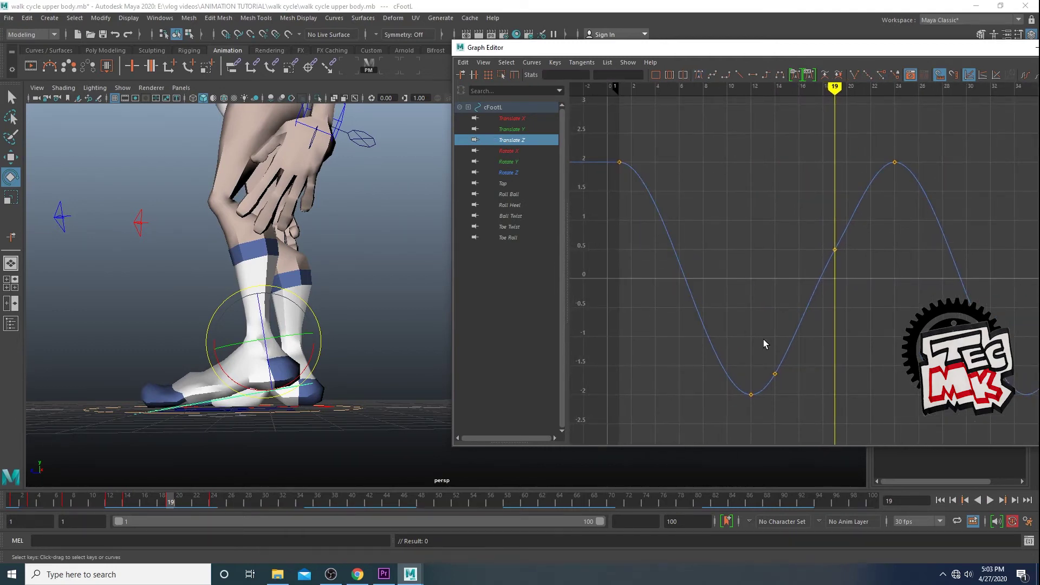
left_click_drag(762, 384, 866, 238)
key("Delete")
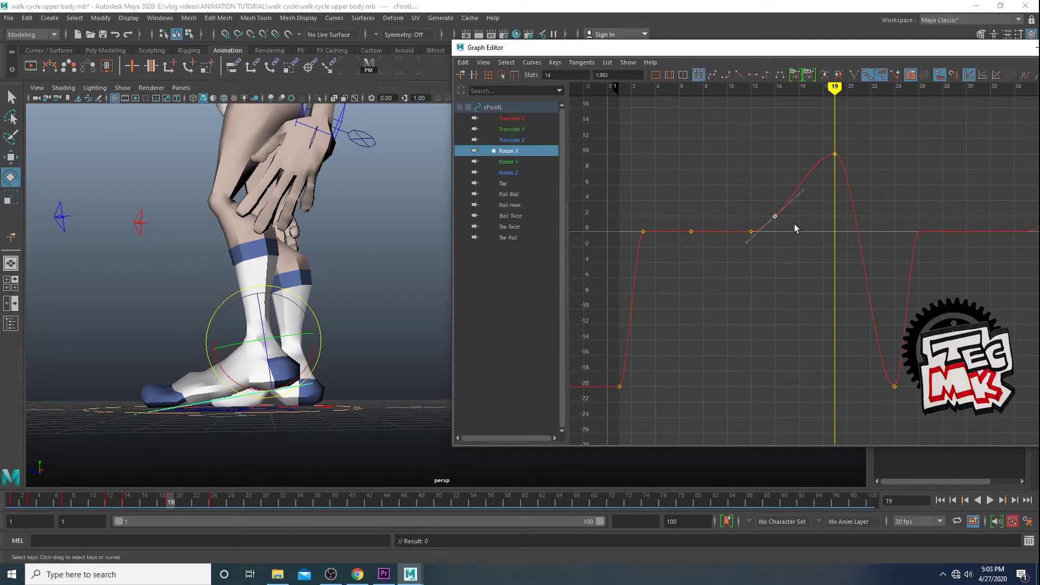
key("ctrl+z")
left_click(508, 173)
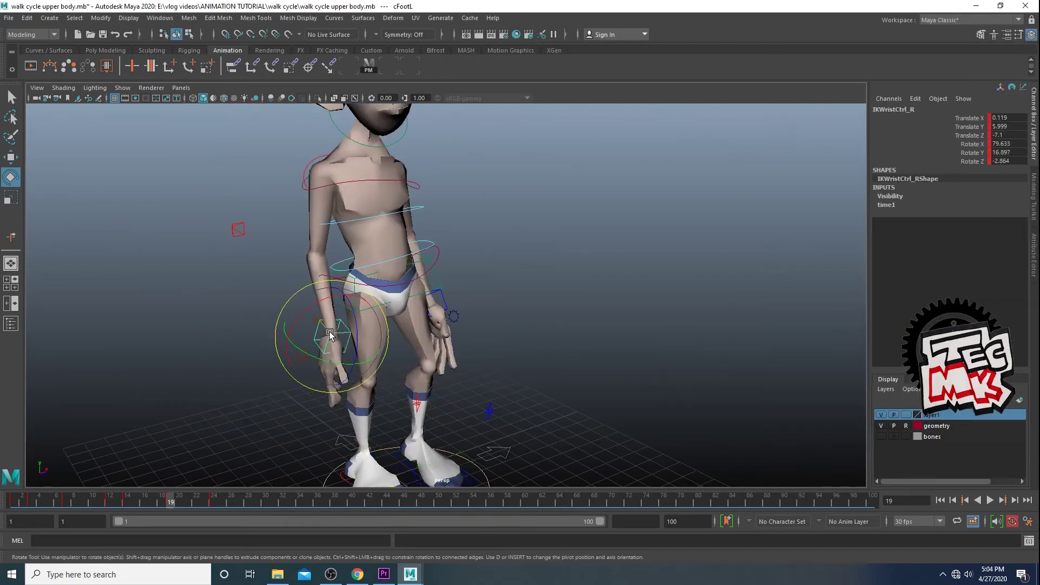
Delete the in-between keys at frames 7 and 19 from the Translate X curve of the right wrist control IKWristCtrl_R
left_click(292, 325)
left_click_drag(293, 325, 463, 341, "alt")
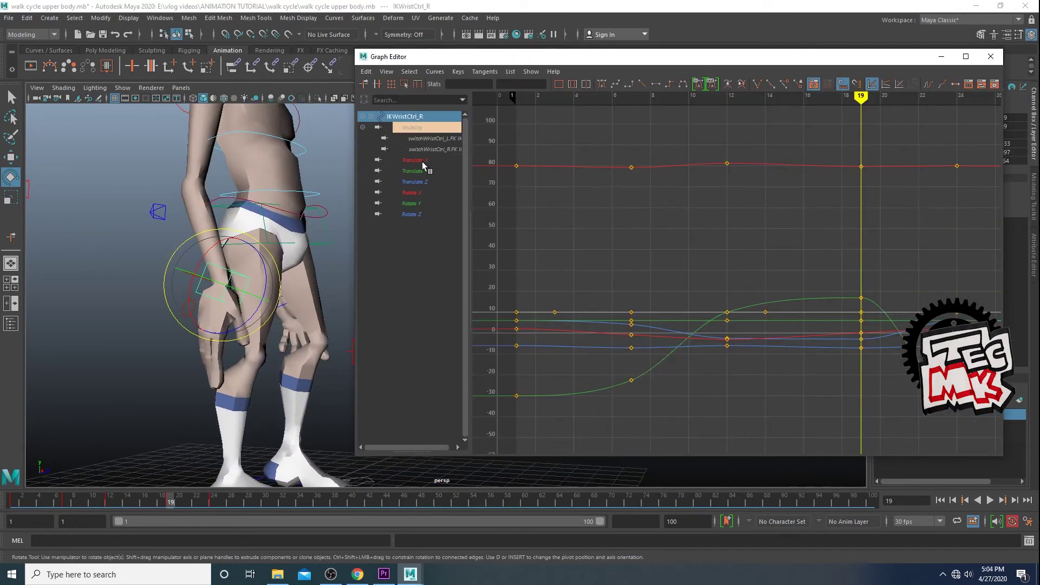
left_click(422, 160)
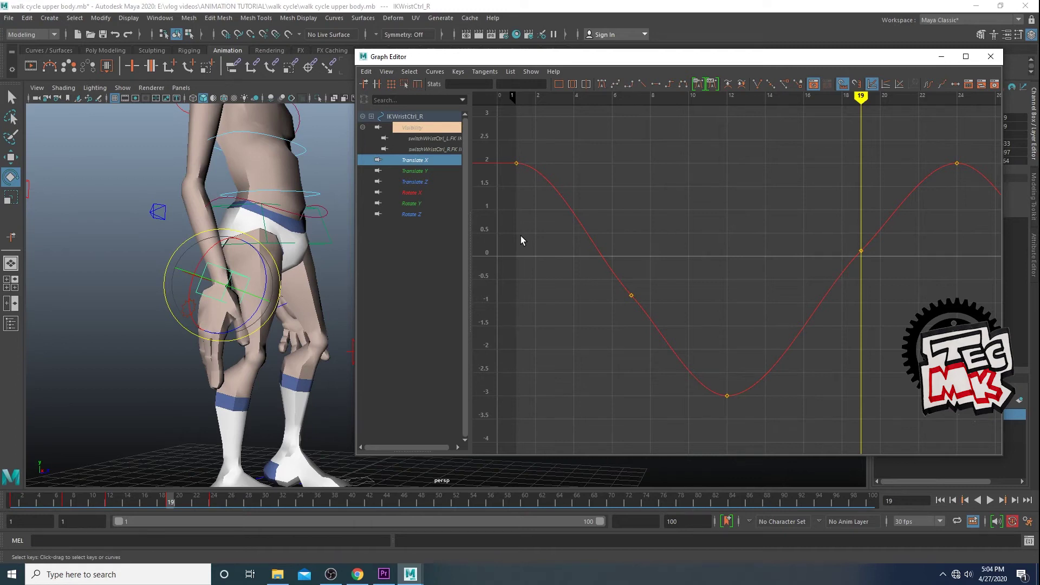
scroll(834, 244, "down", 2)
scroll(840, 280, "up", 1)
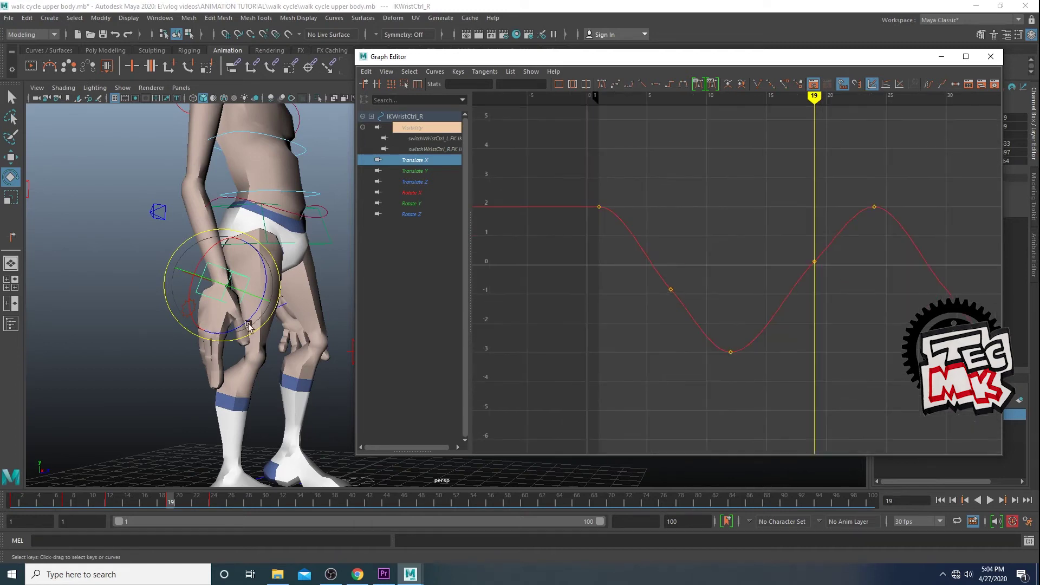
middle_click_drag(338, 306, 323, 305, "alt")
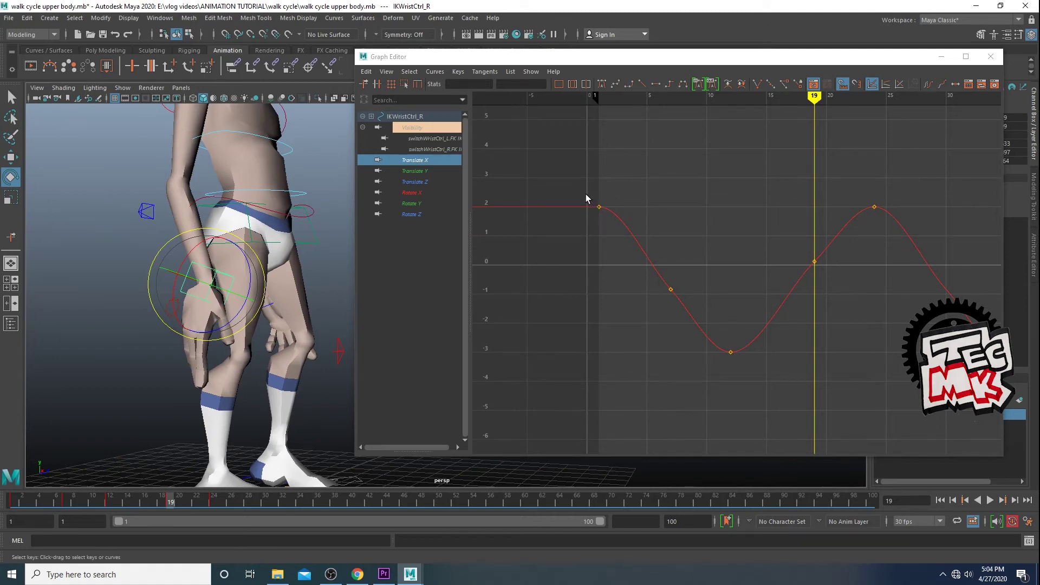
left_click_drag(586, 195, 607, 215)
left_click_drag(712, 341, 753, 376)
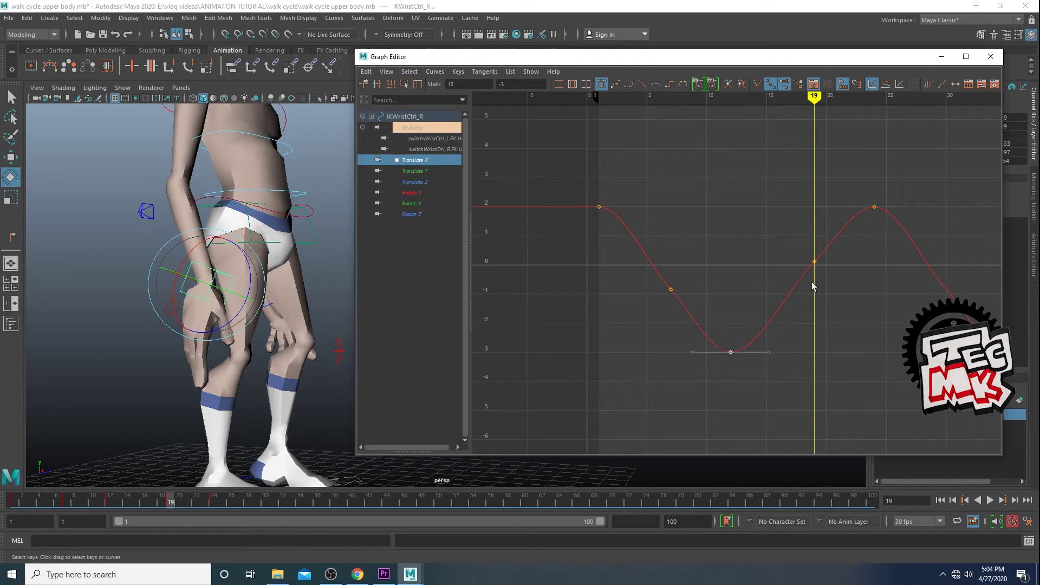
left_click_drag(890, 219, 881, 203)
left_click_drag(627, 246, 836, 300)
key("Delete")
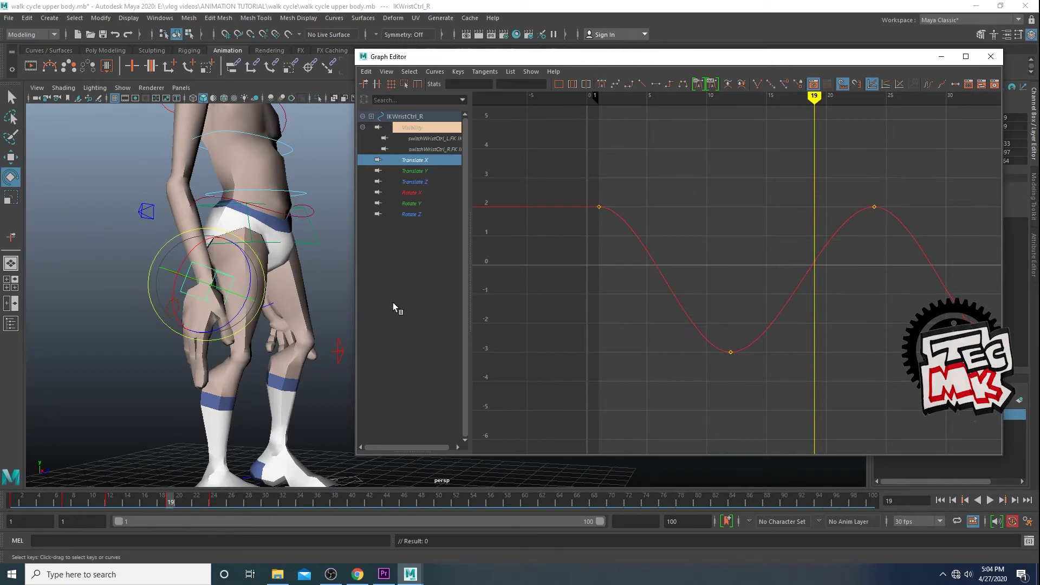
Compare the frame 1 and 24 keys on IKWristCtrl_R's Translate Y curve and check the wrist's pose at frame 1
left_click(415, 172)
scroll(757, 341, "down", 5)
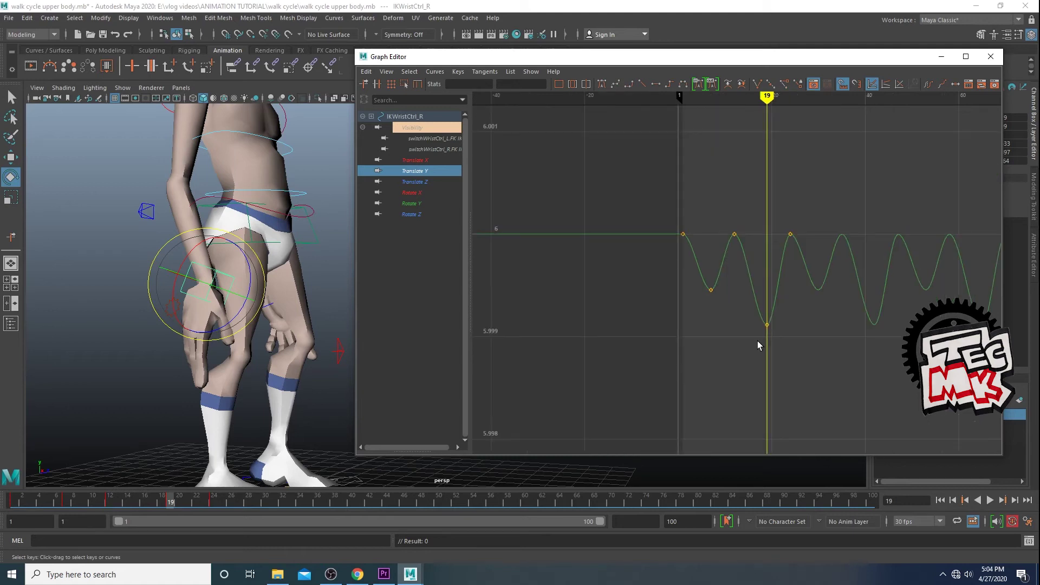
scroll(757, 341, "up", 5)
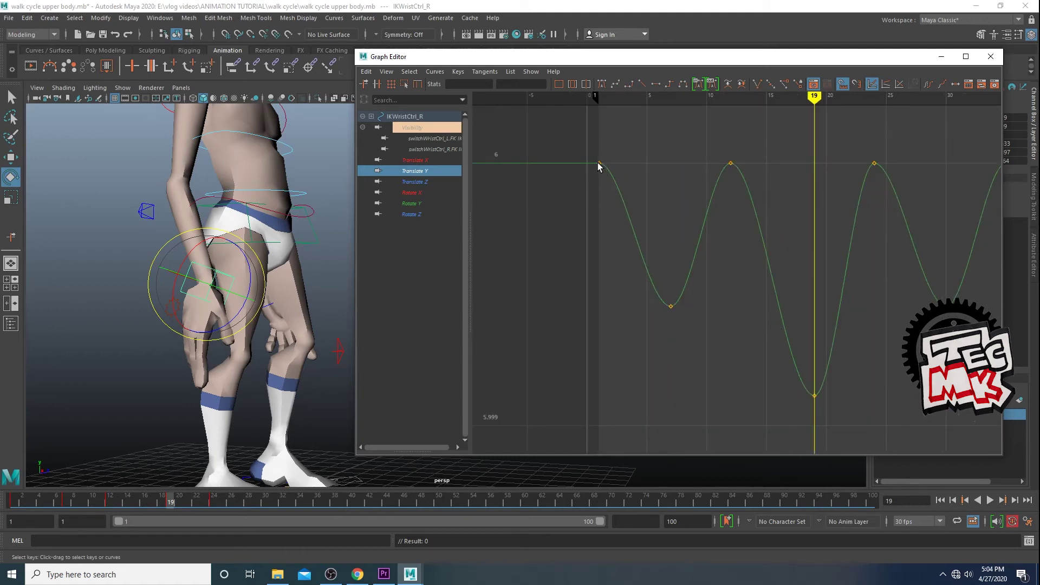
left_click_drag(594, 163, 615, 184)
left_click_drag(854, 142, 904, 181)
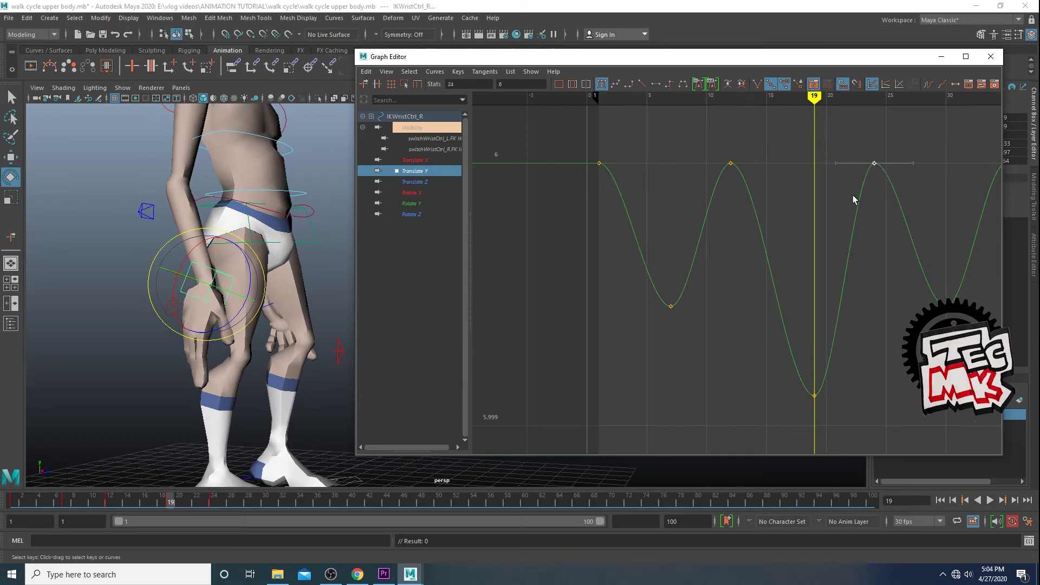
left_click(19, 500)
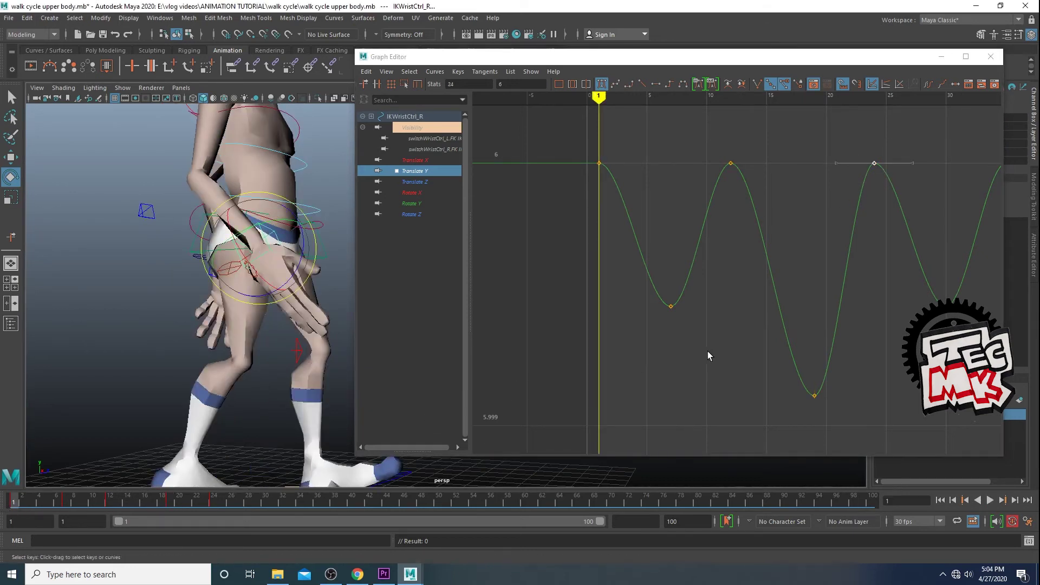
Try to lower the frame 7 key on IKWristCtrl_R's Translate Y curve to the depth of the frame 19 key
left_click_drag(655, 290, 701, 346)
key("w")
middle_click_drag(670, 309, 671, 401)
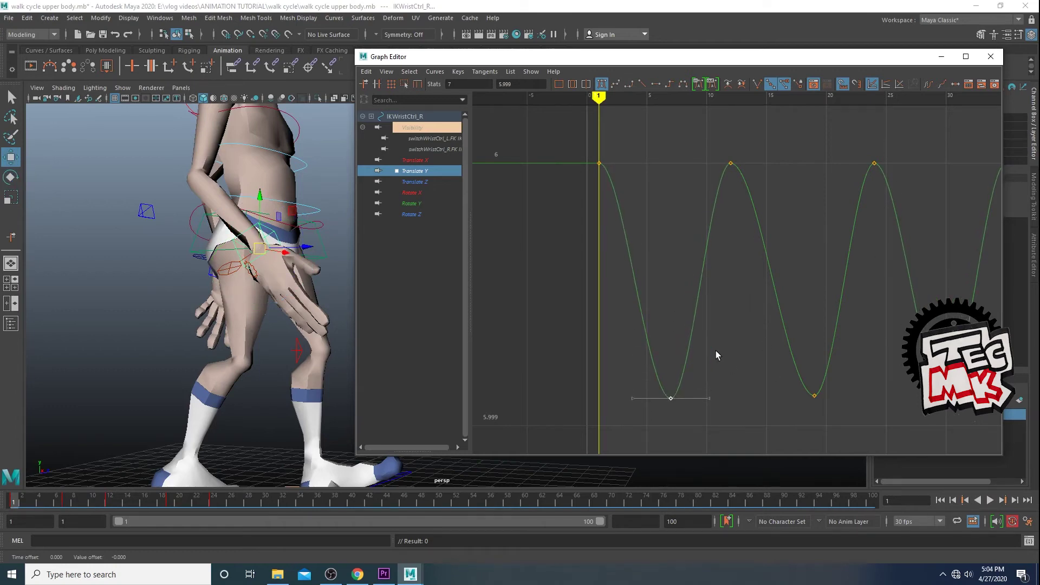
key("ctrl+z")
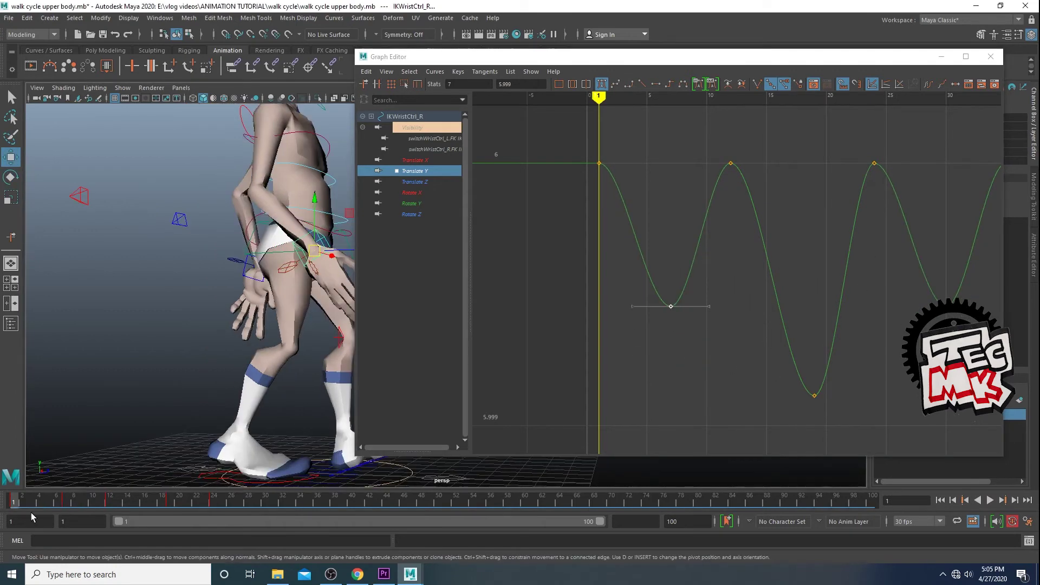
Check the arm at frame 7, lower IKWristCtrl_R's frame 7 Translate Y key to match frame 19, and set its value to 5.999
left_click_drag(15, 500, 63, 509)
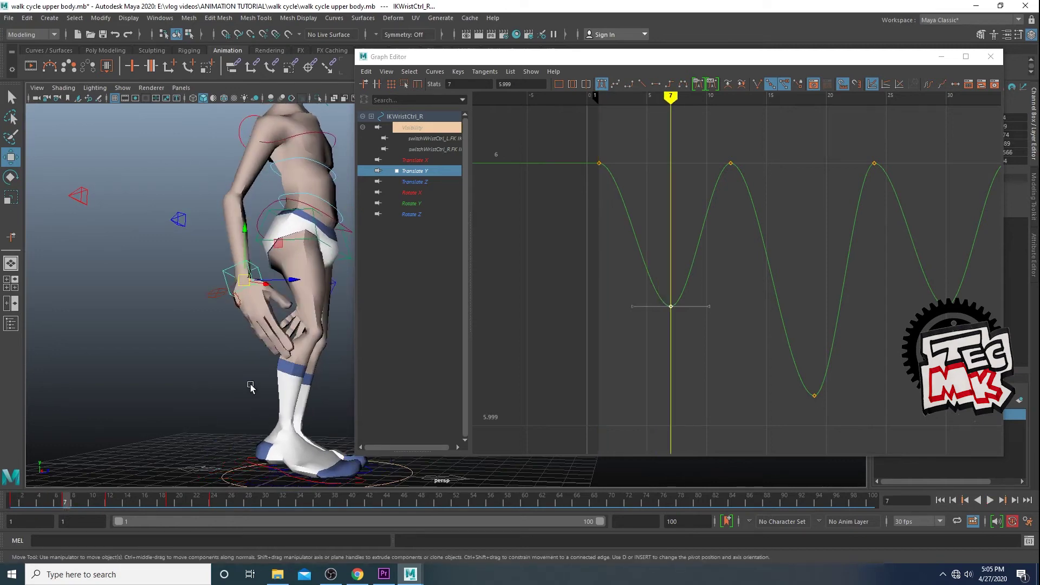
left_click_drag(249, 381, 365, 383, "alt")
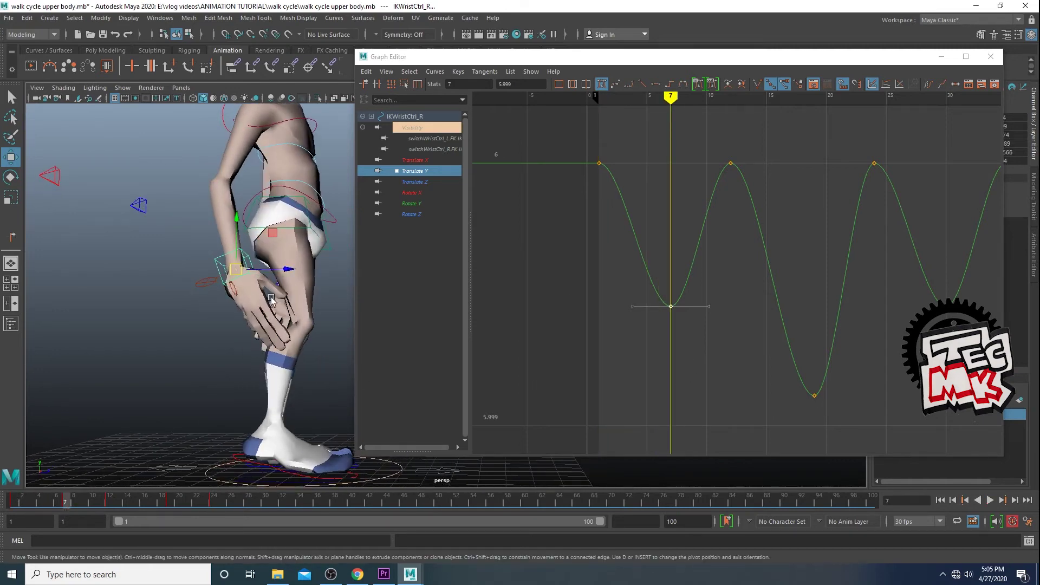
scroll(270, 296, "down", 2)
middle_click_drag(306, 312, 260, 323, "alt")
middle_click_drag(671, 313, 672, 394, "shift")
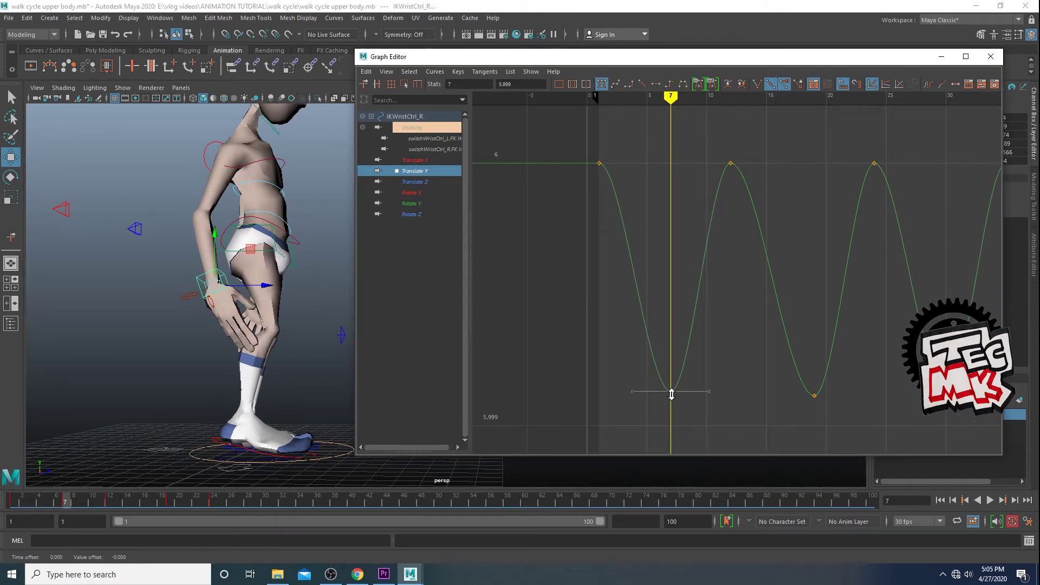
key("a")
scroll(788, 383, "down", 2)
left_click_drag(797, 374, 841, 422)
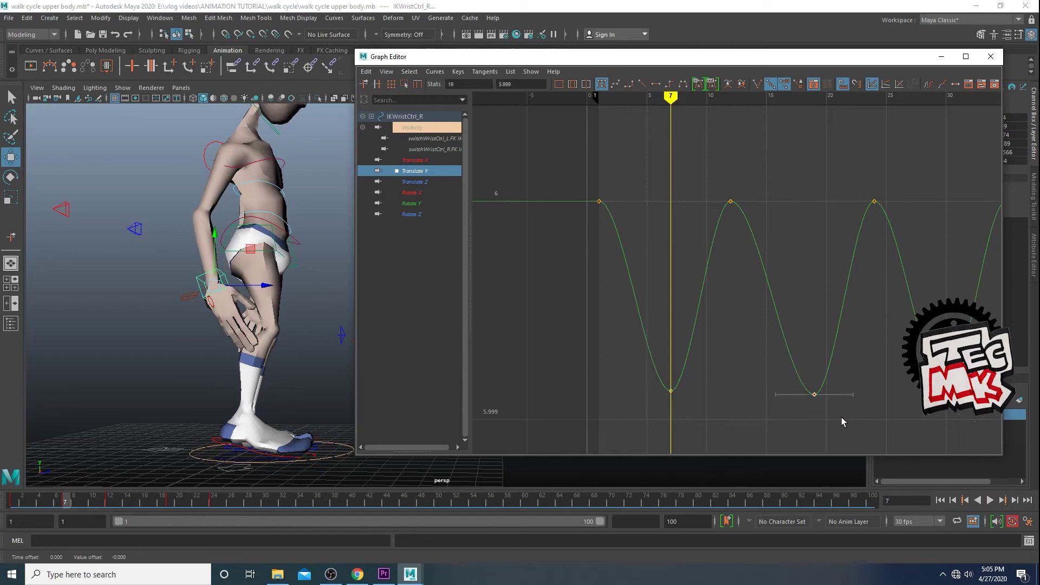
left_click_drag(529, 85, 486, 91)
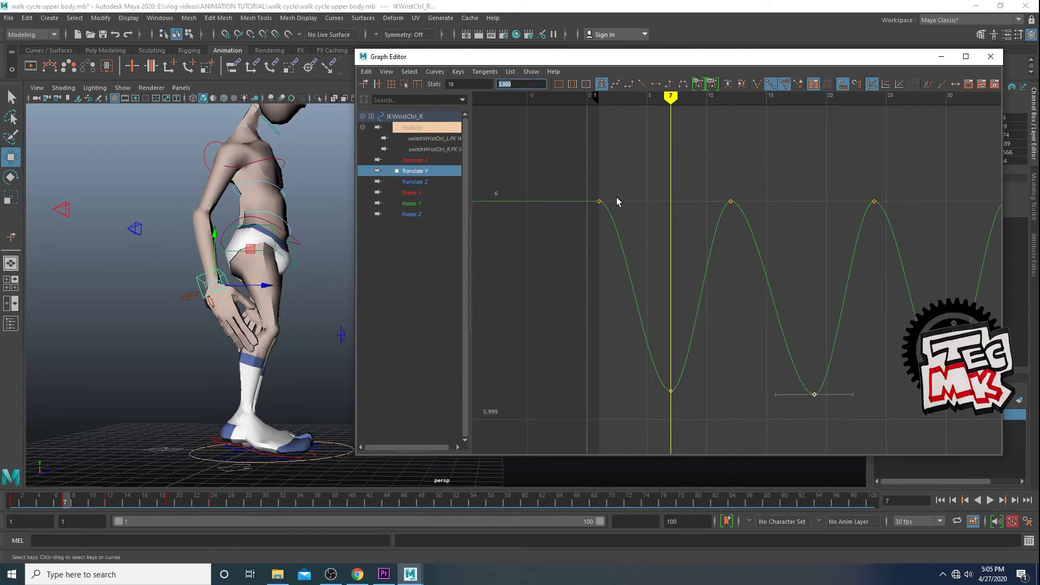
left_click_drag(637, 325, 726, 430)
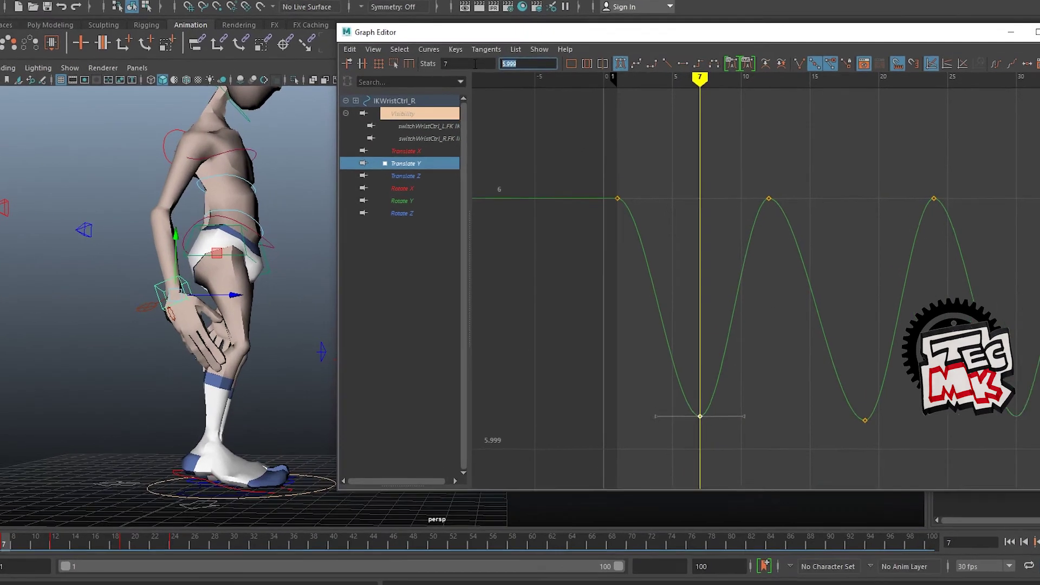
key("Return")
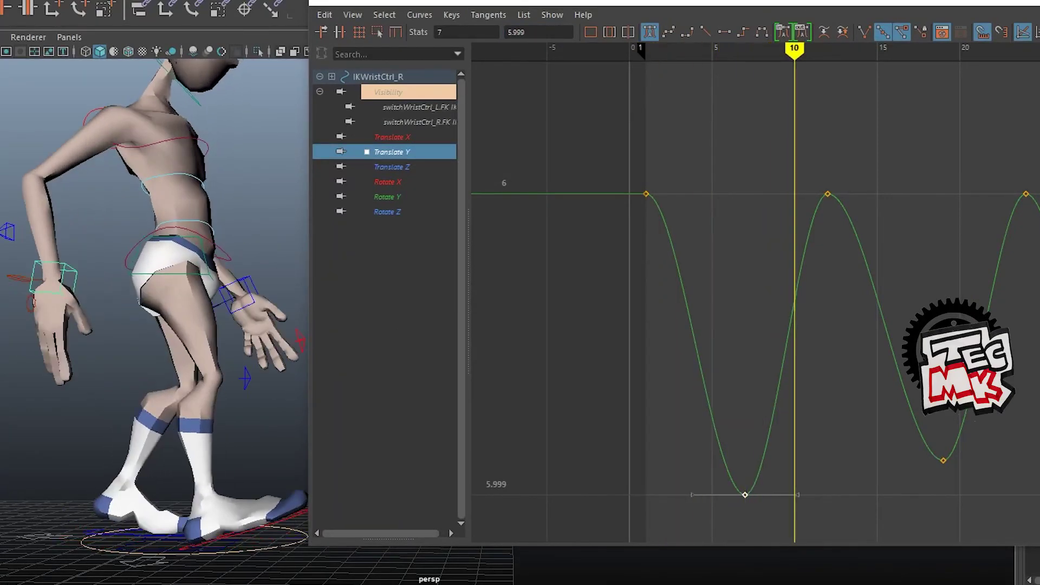
Try to set the frame 19 key on IKWristCtrl_R's Translate Y curve to 6
key("Escape")
left_click_drag(902, 440, 1003, 507)
left_click_drag(565, 30, 474, 32)
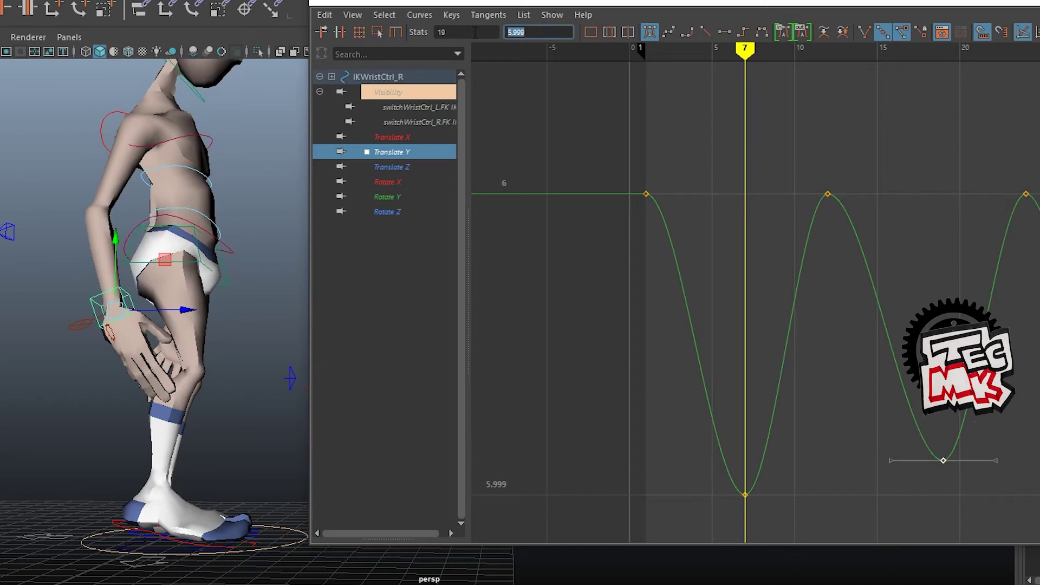
type("6")
key("Return")
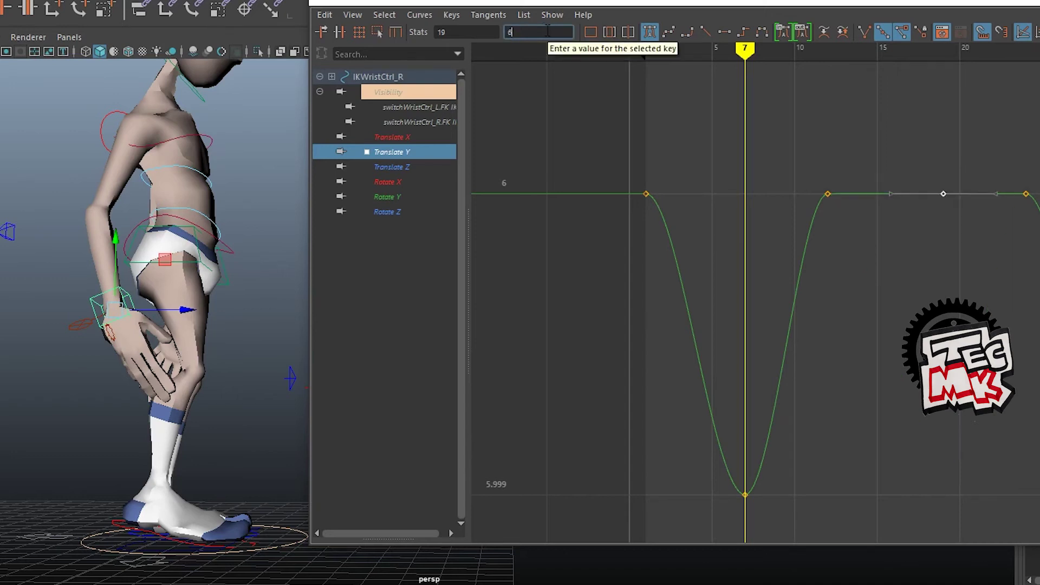
key("ctrl+z")
scroll(710, 220, "down", 4)
left_click(734, 244)
scroll(792, 290, "up", 5)
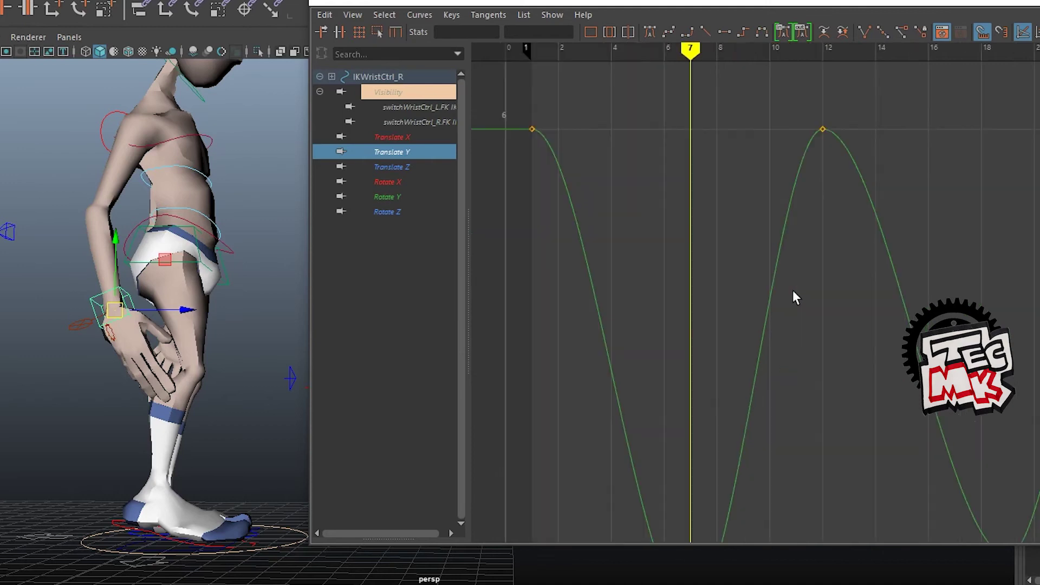
Set the frame 7 and frame 19 keys on IKWristCtrl_R's Translate Y curve to 6
scroll(730, 265, "down", 2)
left_click_drag(644, 178, 698, 234)
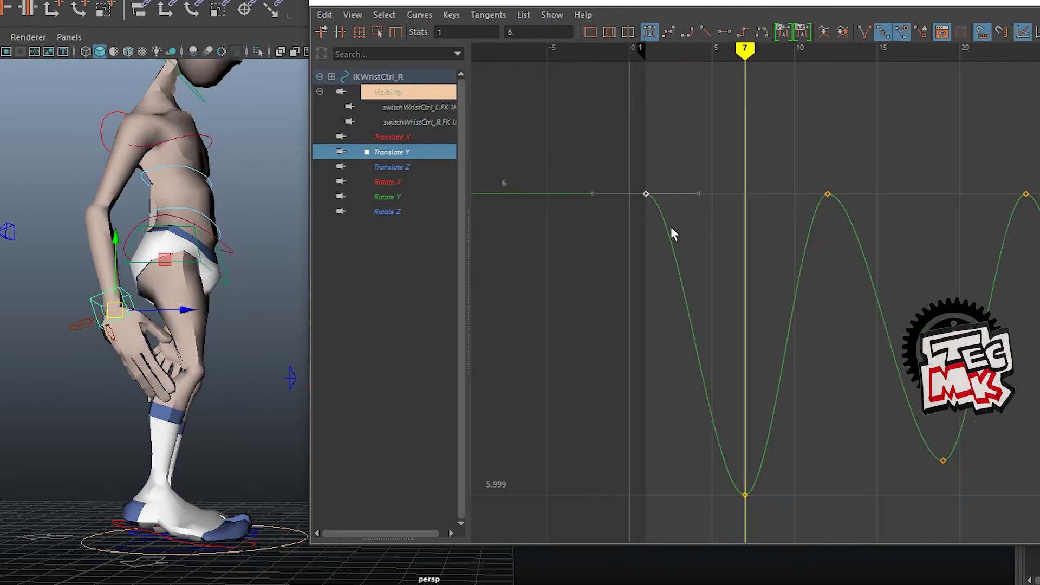
left_click_drag(709, 466, 786, 524)
left_click_drag(911, 456, 993, 490, "shift")
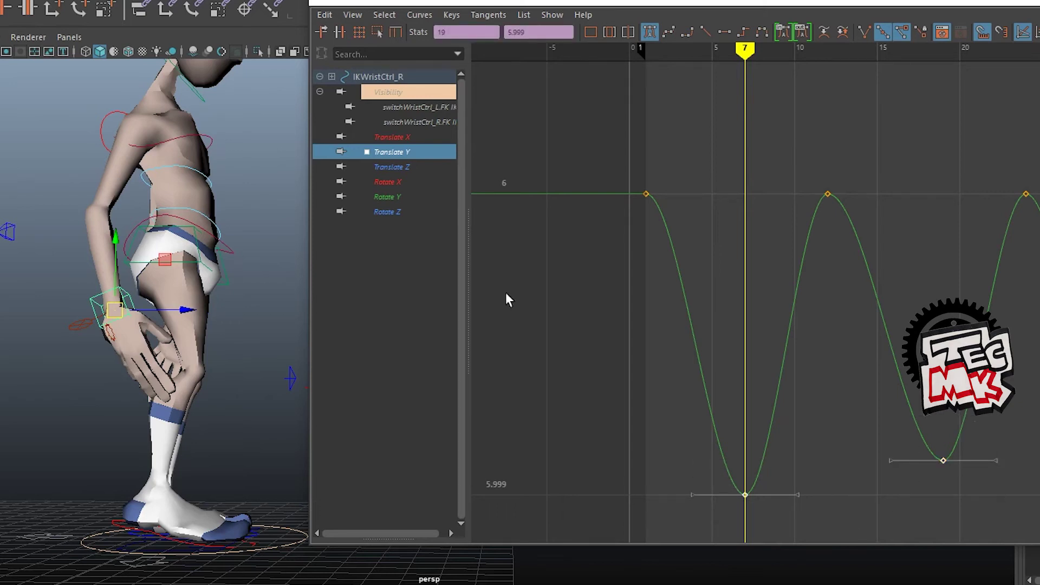
double_click(535, 32)
type("6")
key("Return")
Return to frame 1 with the right wrist control selected and compare the frame 1 and 24 keys on its Rotate X curve
left_click(239, 344)
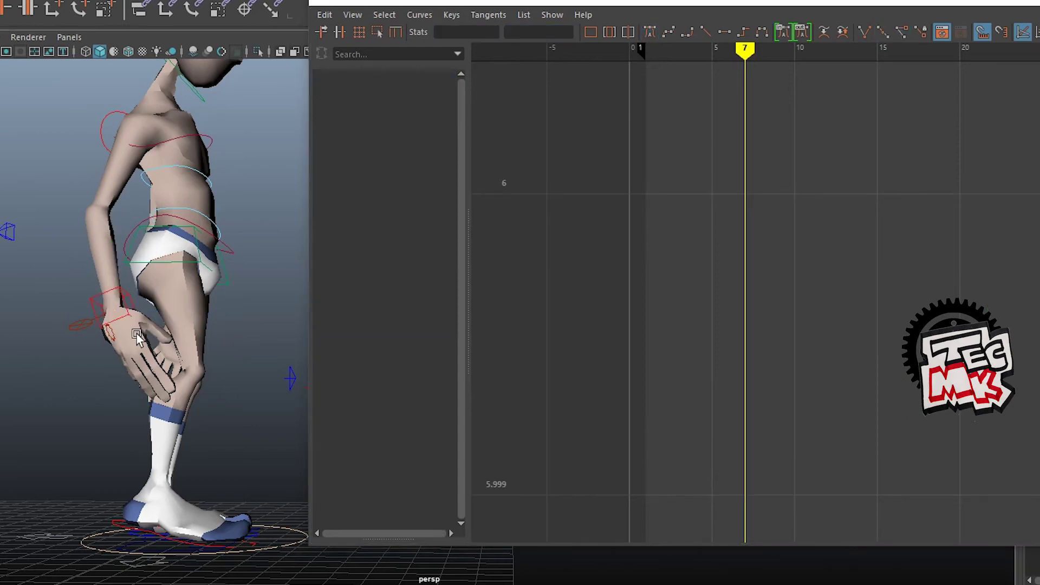
left_click(123, 294)
left_click_drag(68, 504, 98, 504)
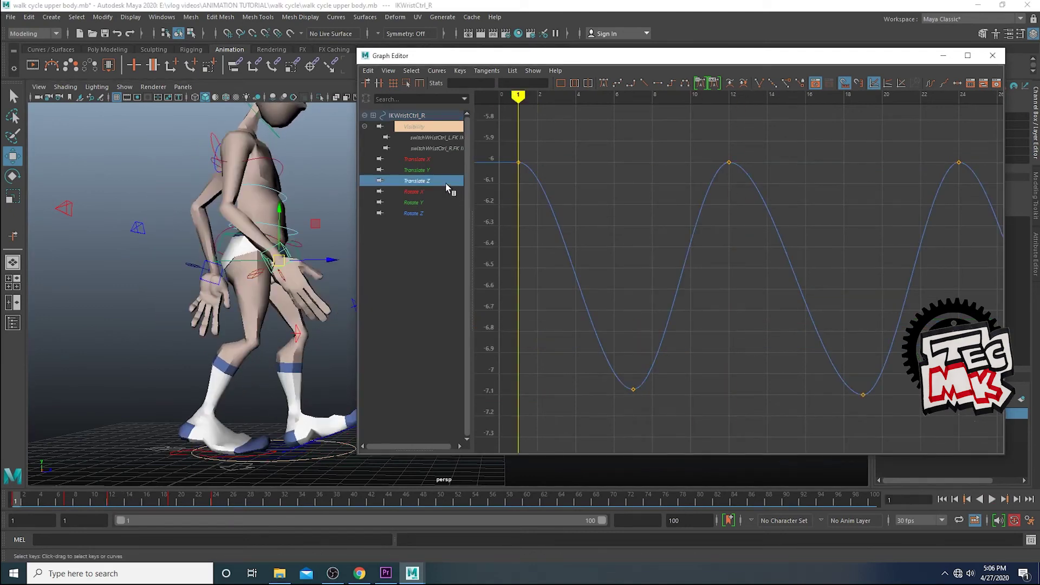
left_click(445, 190)
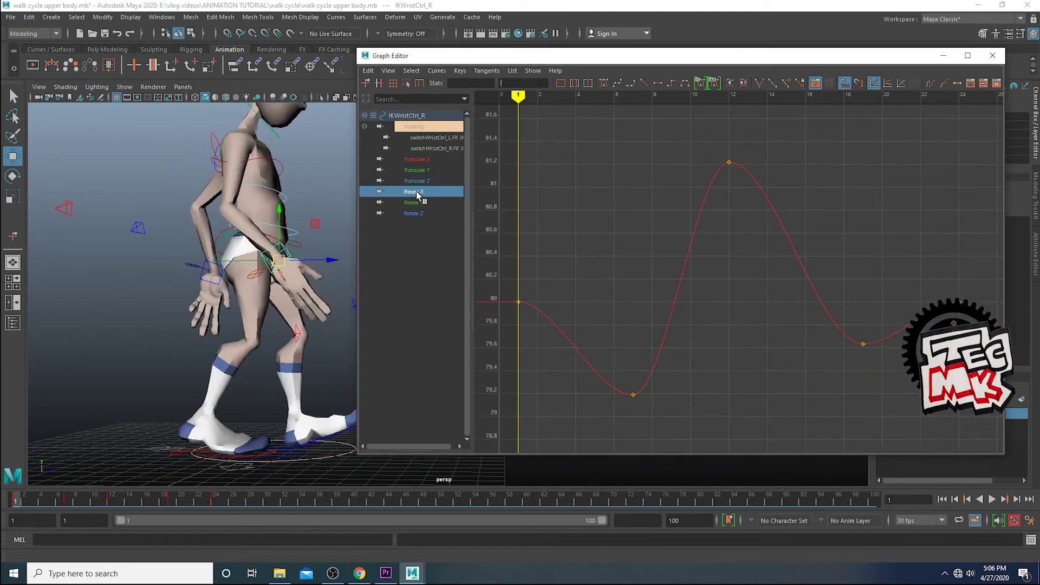
key("f")
left_click(597, 292)
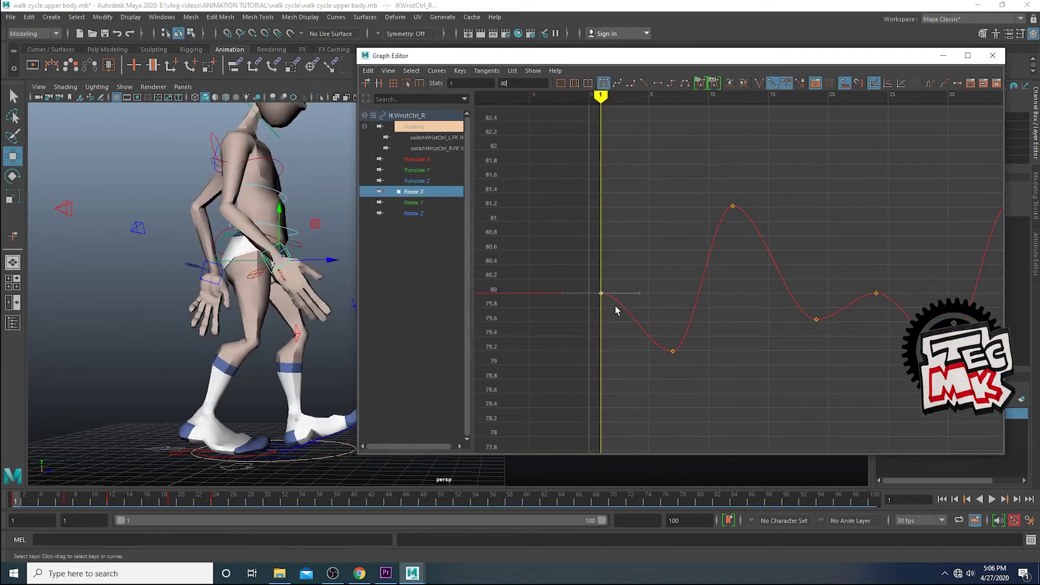
left_click_drag(866, 278, 897, 314)
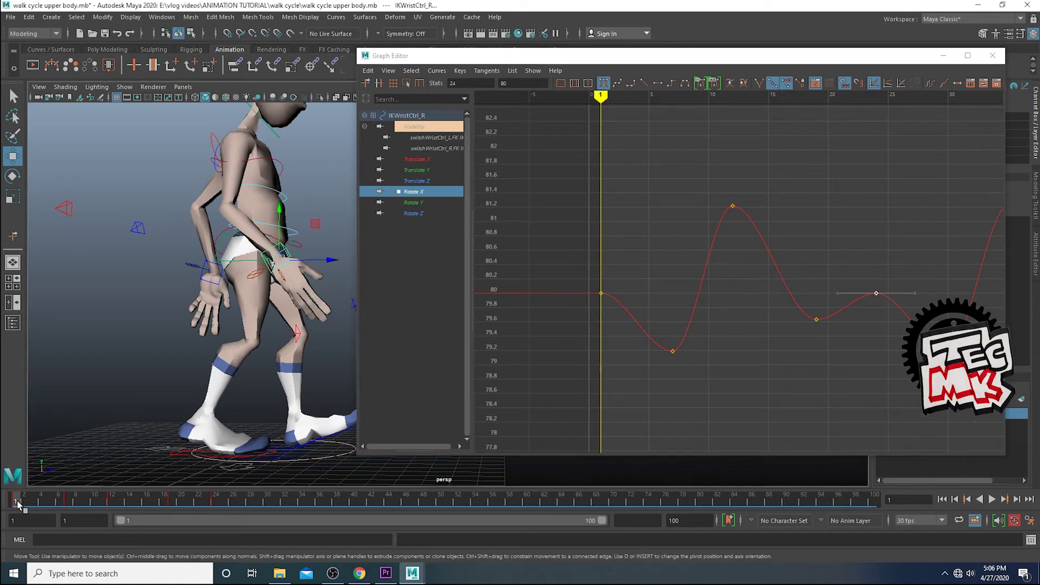
Play and scrub the walk to check the right wrist around frame 7 and examine its frame 7 Rotate X key
key("alt+v")
left_click_drag(69, 508, 69, 512)
left_click_drag(647, 337, 677, 355)
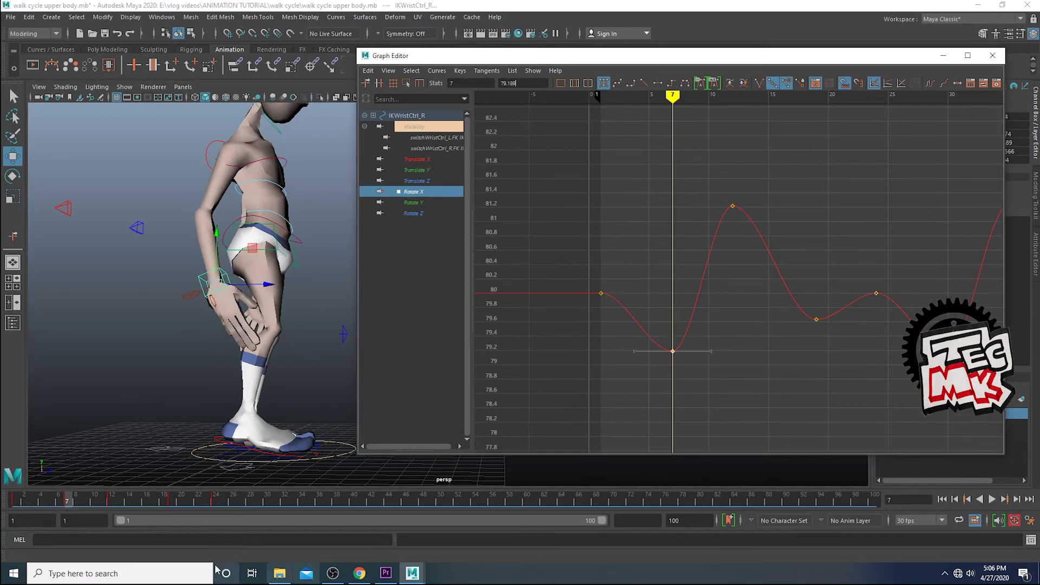
left_click_drag(65, 505, 216, 524)
left_click(66, 505)
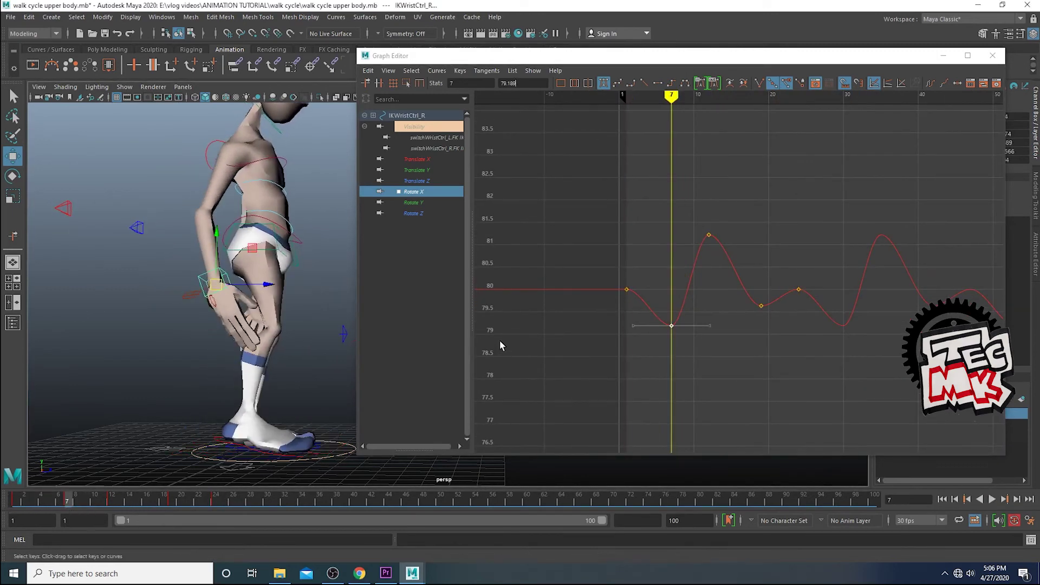
left_click(663, 331)
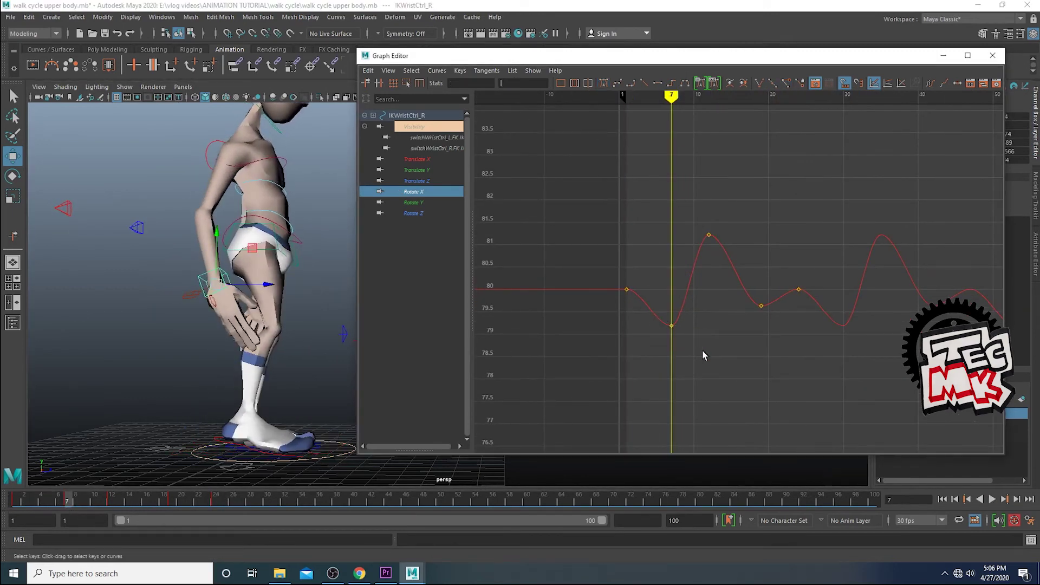
Lower the frame 19 key on IKWristCtrl_R's Rotate X curve to about 79.22, near the depth of the frame 7 key
left_click_drag(753, 281, 789, 340)
left_click_drag(24, 508, 174, 512)
left_click_drag(766, 307, 761, 325)
left_click(737, 345)
key("ctrl+z")
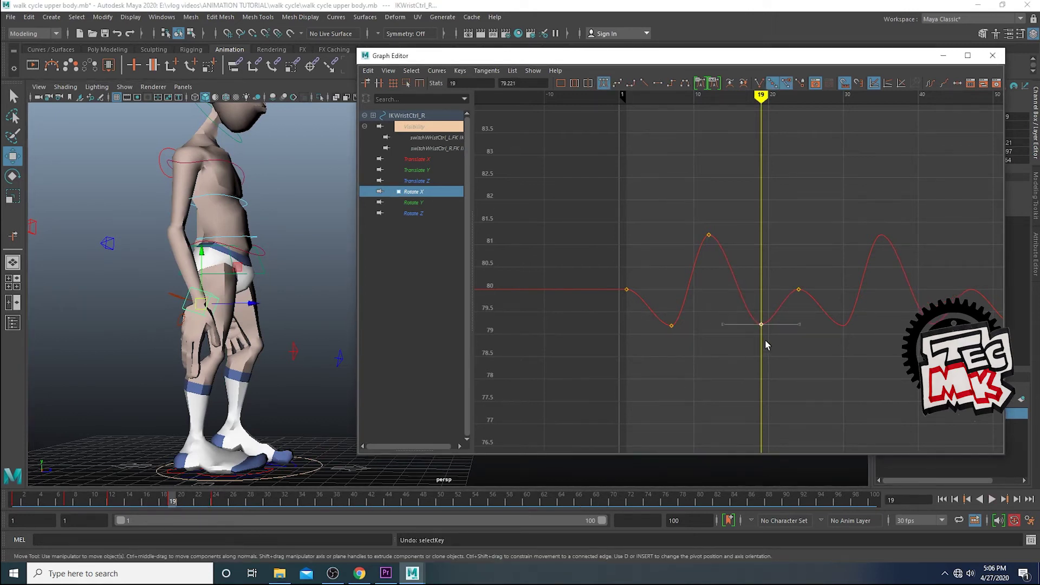
Compare the frame 7 and frame 19 keys on IKWristCtrl_R's Rotate X curve and set both to 79
left_click_drag(651, 314, 691, 350)
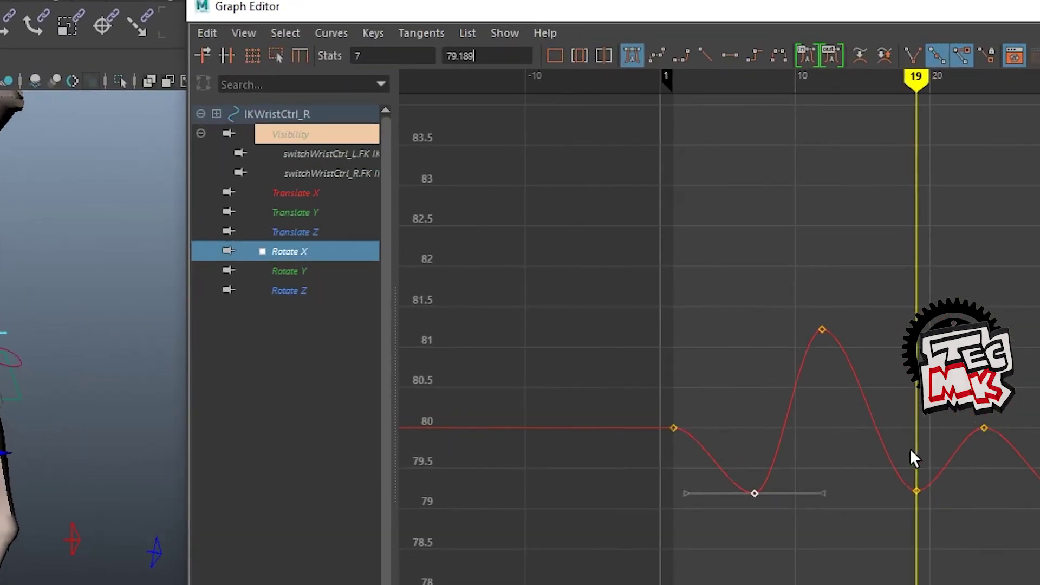
left_click_drag(897, 458, 954, 546)
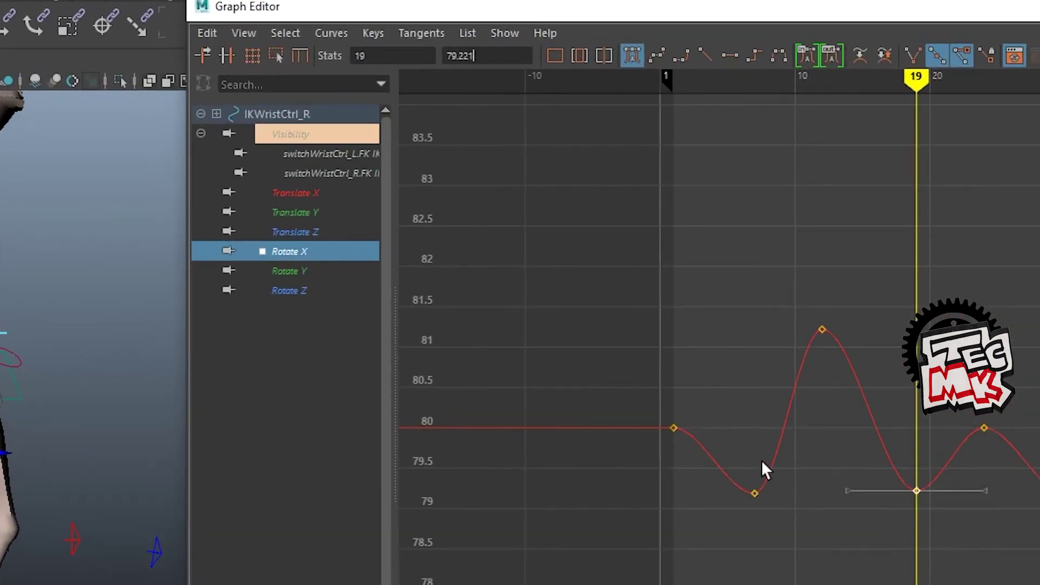
left_click(499, 56)
key("Return")
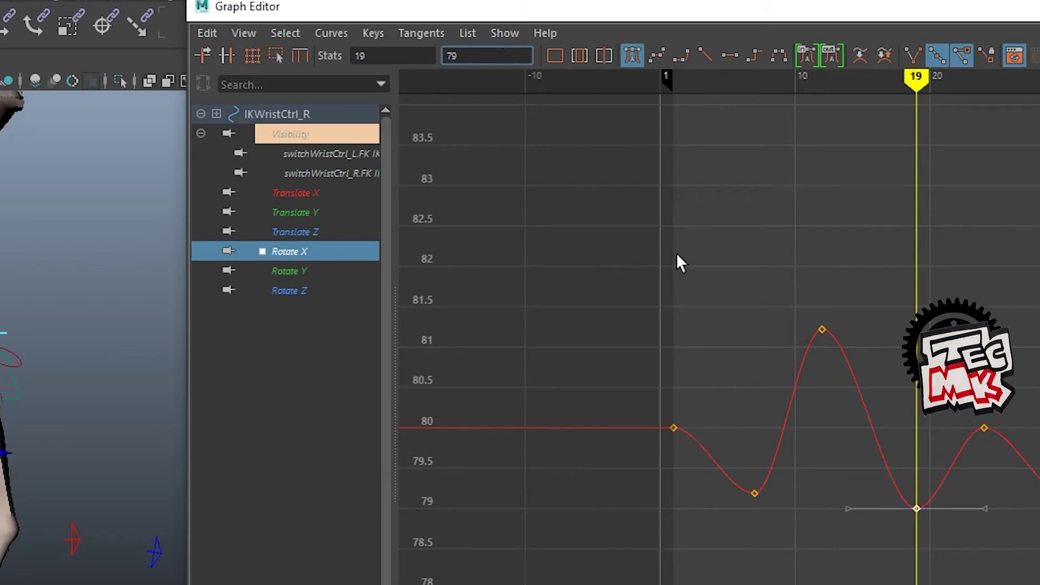
left_click(754, 493)
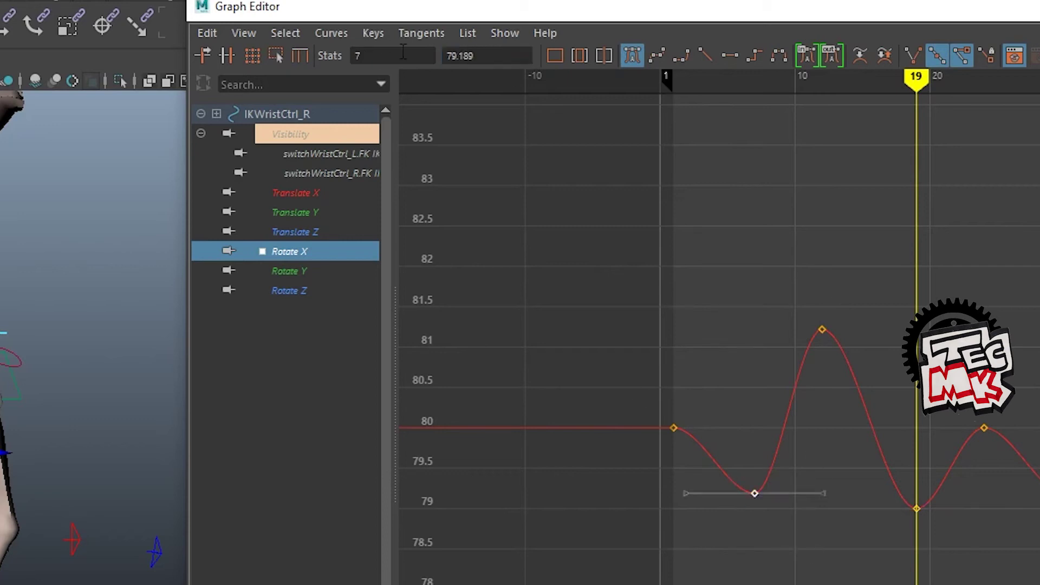
left_click_drag(495, 59, 432, 61)
type("79")
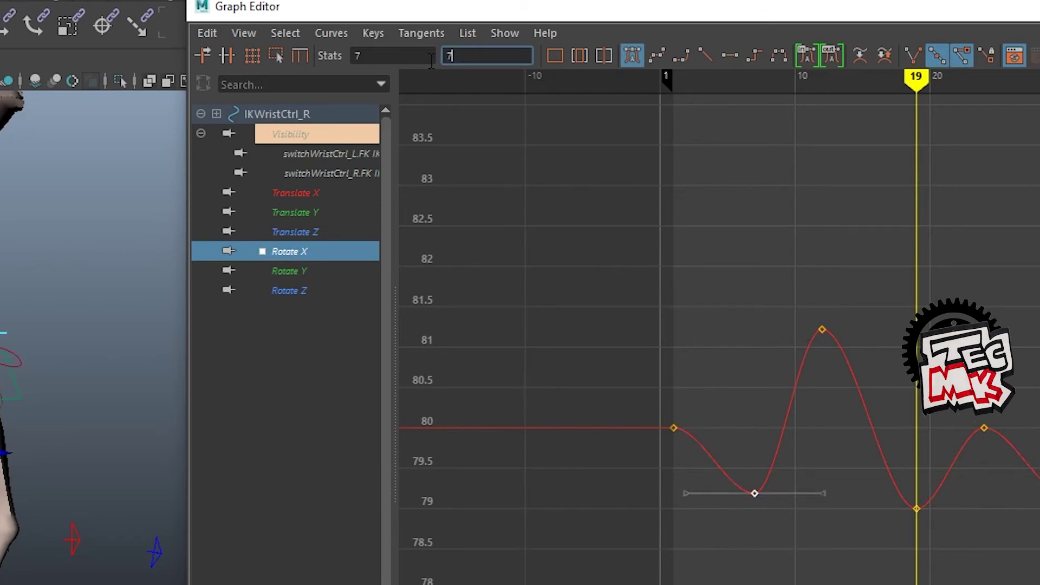
key("Return")
Check the pose at frame 12 and set IKWristCtrl_R's frame 12 Rotate X key to 80
left_click(821, 329)
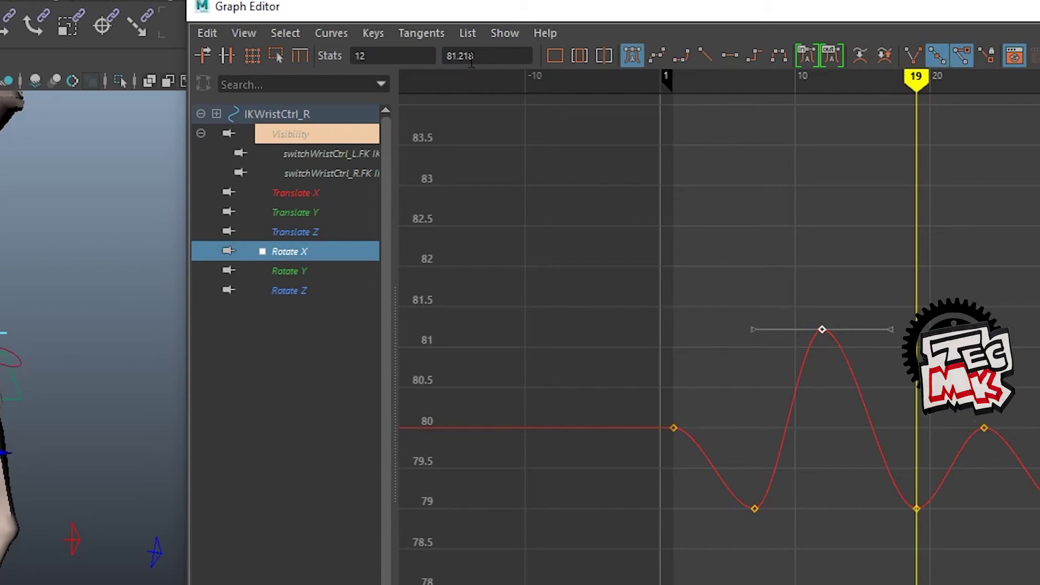
left_click_drag(913, 83, 822, 100)
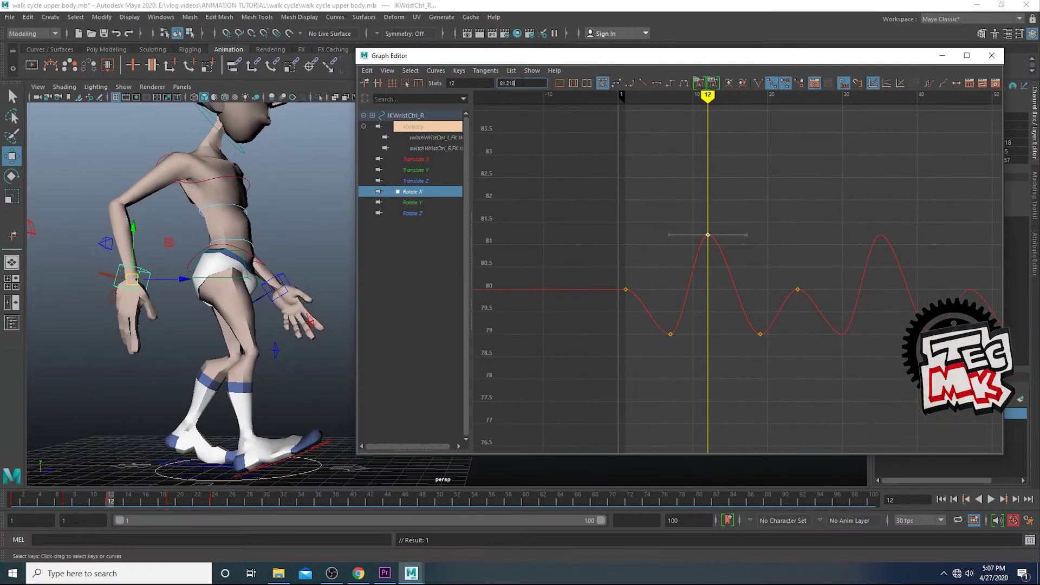
left_click_drag(479, 56, 412, 55)
type("80")
key("Return")
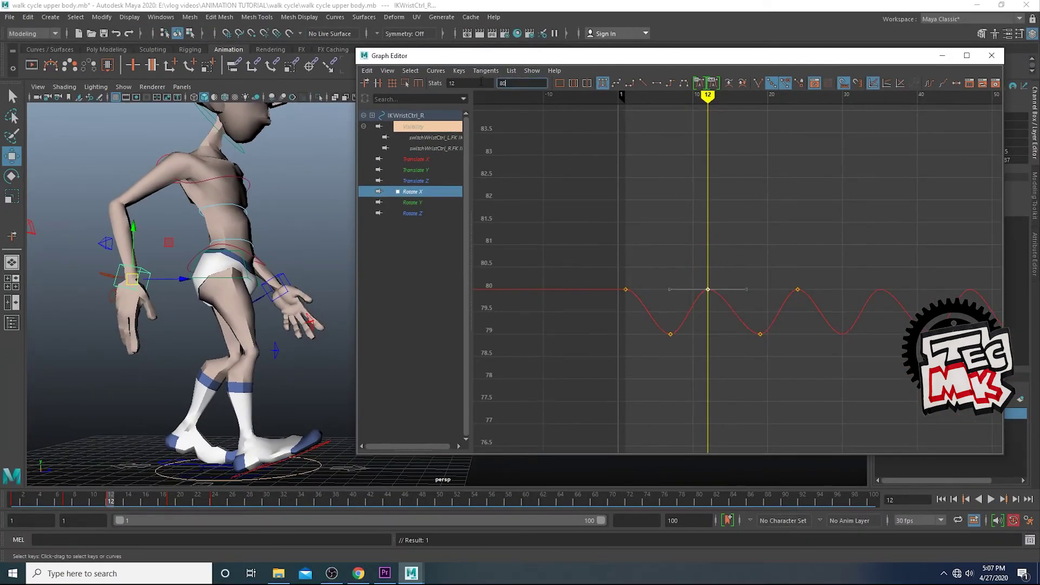
left_click(887, 252)
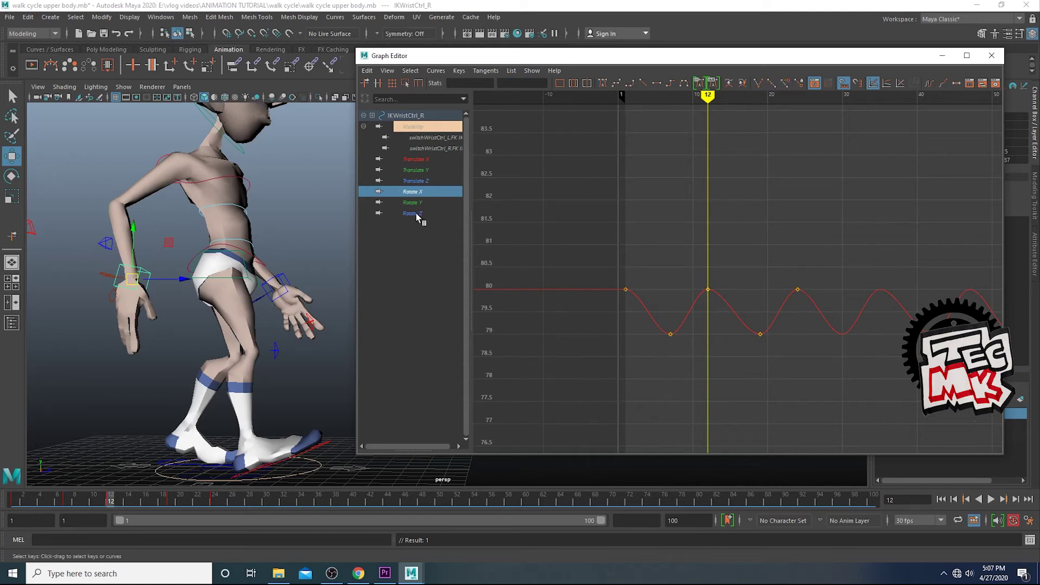
Review IKWristCtrl_R's Translate Z and rotation curves, compare its frame 1 and 24 Rotate Y keys, and scrub to frame 7
left_click(423, 182)
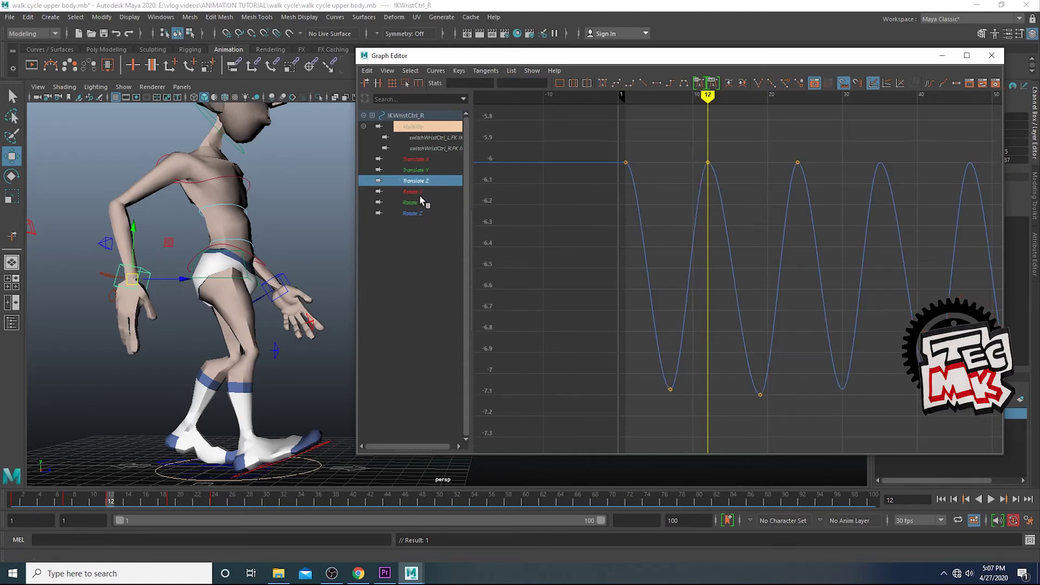
left_click(420, 196)
left_click(420, 202)
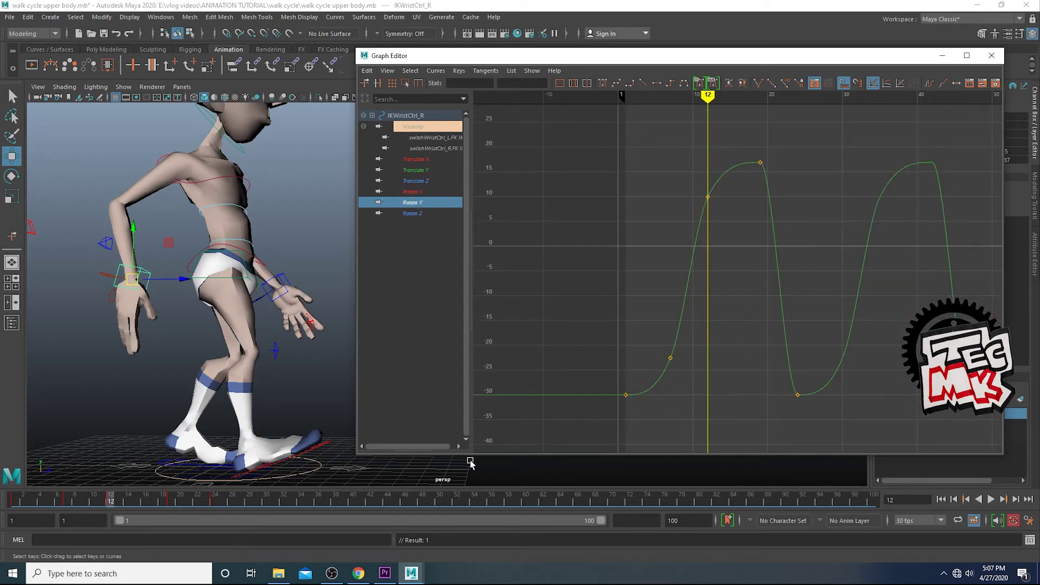
left_click(13, 502)
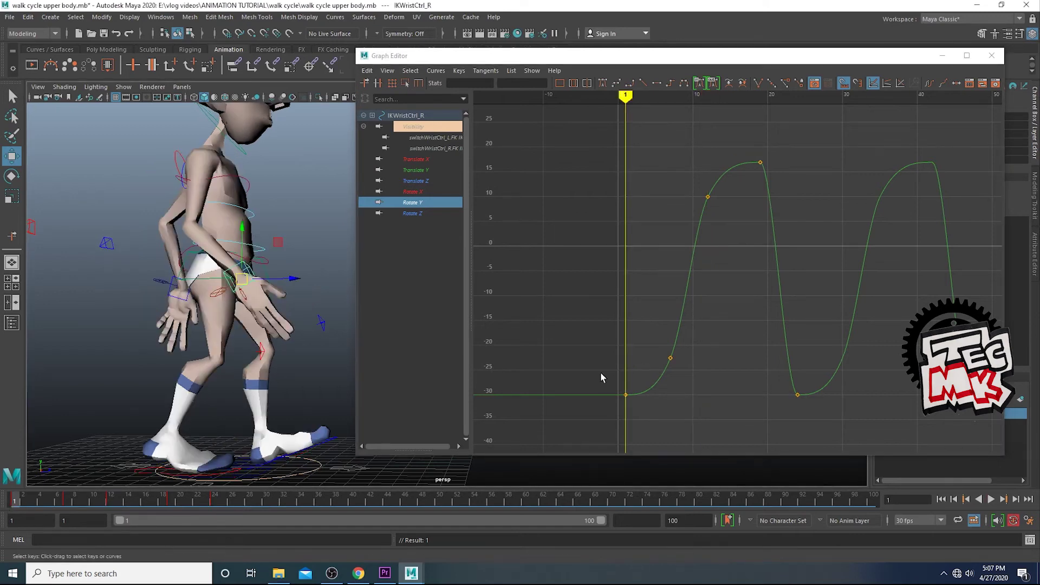
left_click_drag(601, 377, 649, 433)
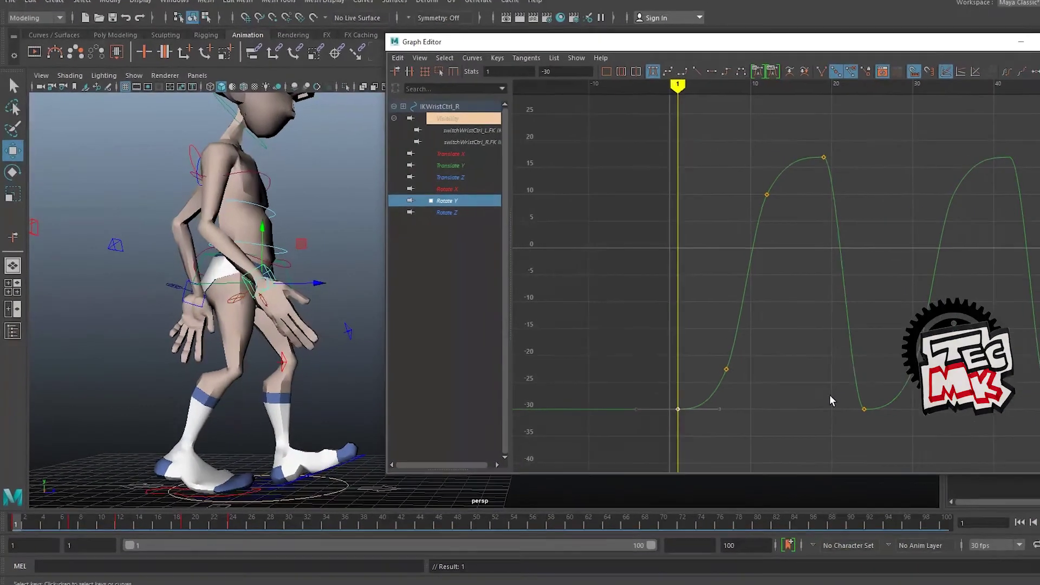
left_click_drag(776, 376, 835, 413)
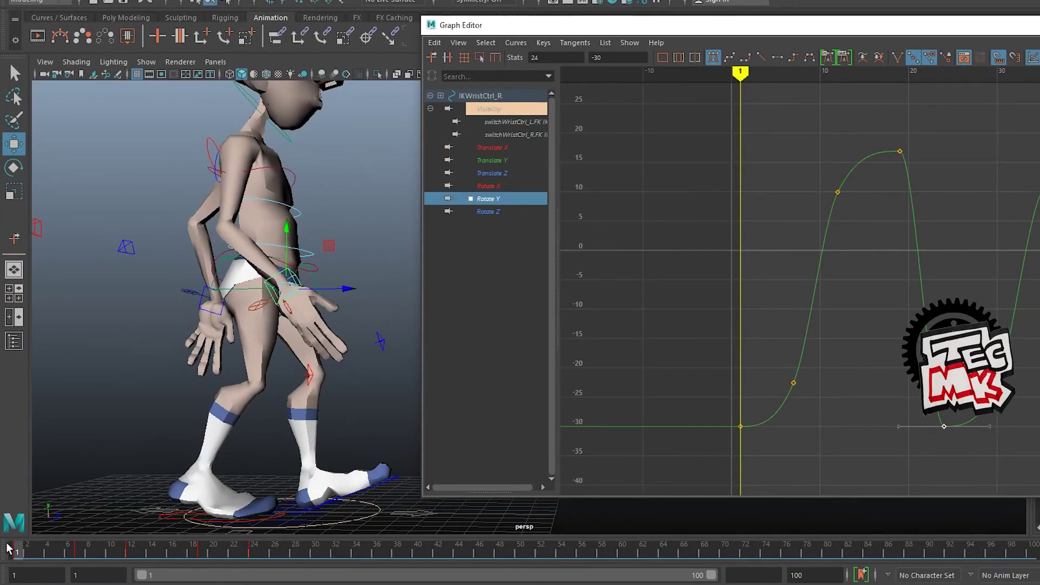
left_click_drag(17, 551, 131, 576)
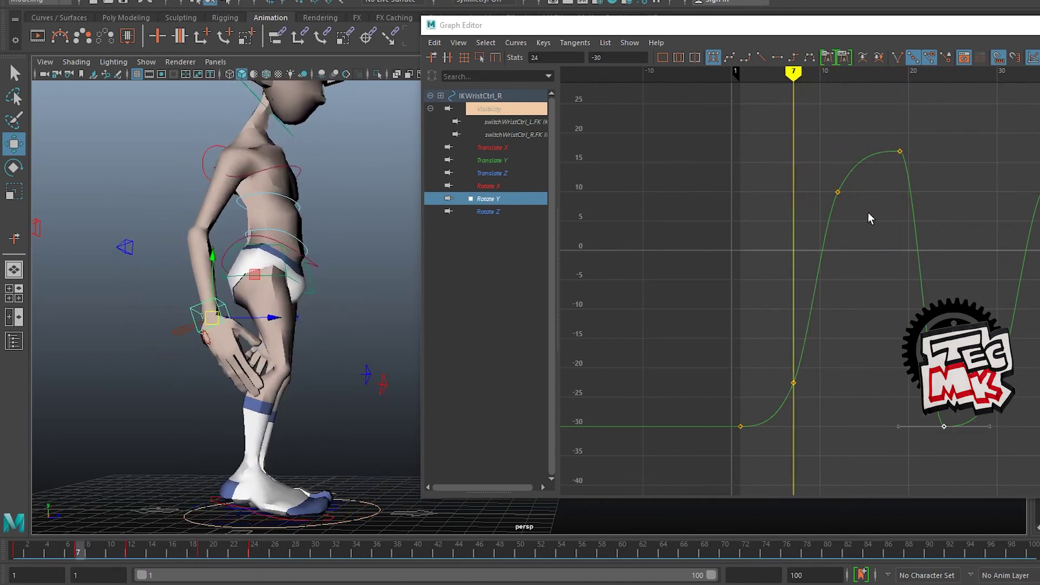
Try to smooth IKWristCtrl_R's Rotate Y curve by deleting its frame 7 and frame 12 keys
left_click_drag(765, 160, 865, 259)
left_click_drag(754, 298, 846, 425)
left_click_drag(755, 162, 870, 396)
key("Delete")
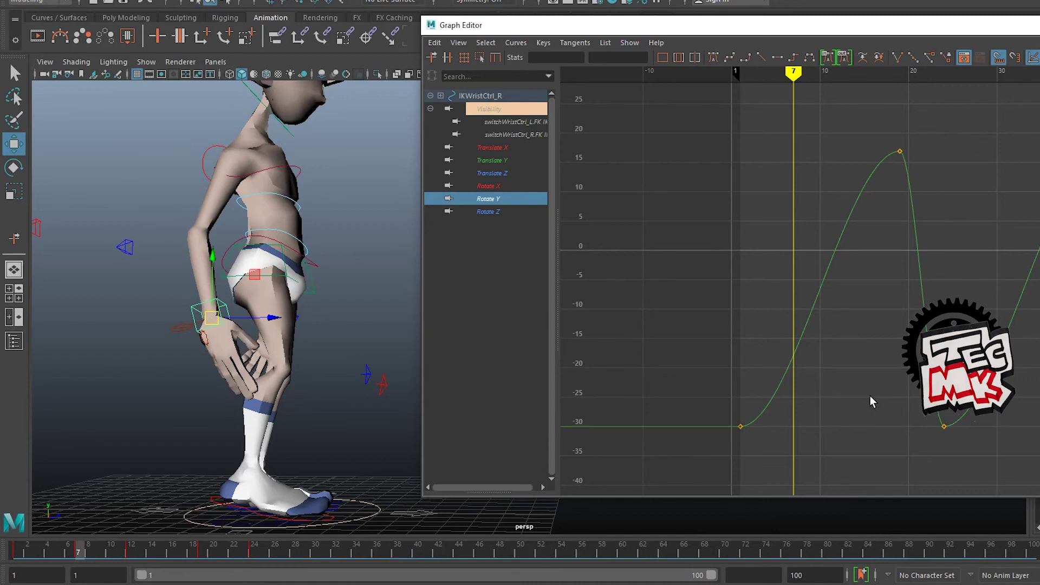
key("ctrl+z")
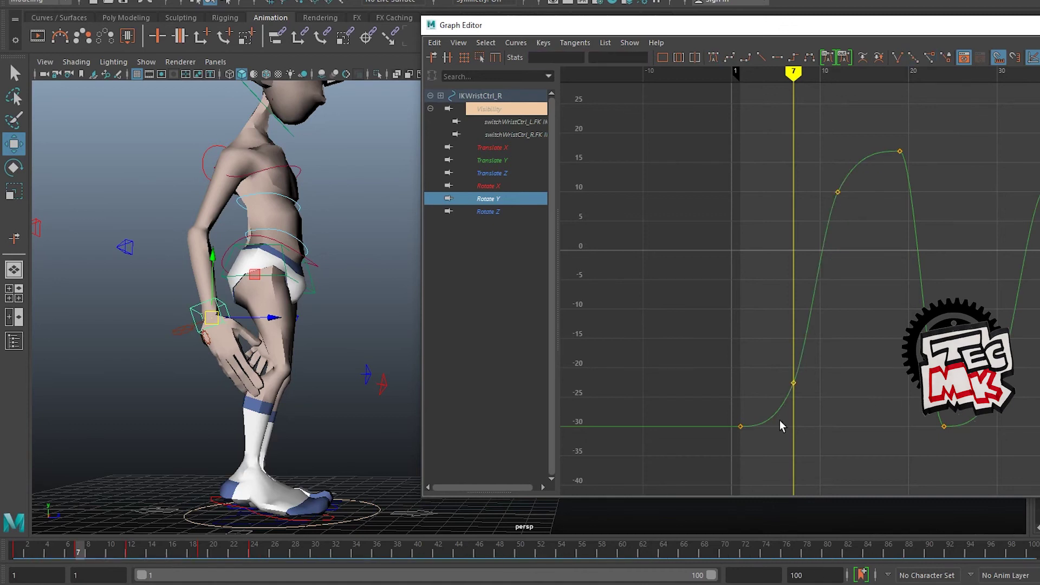
Try deleting only the frame 7 key from IKWristCtrl_R's Rotate Y curve
left_click_drag(759, 365, 830, 406)
key("Delete")
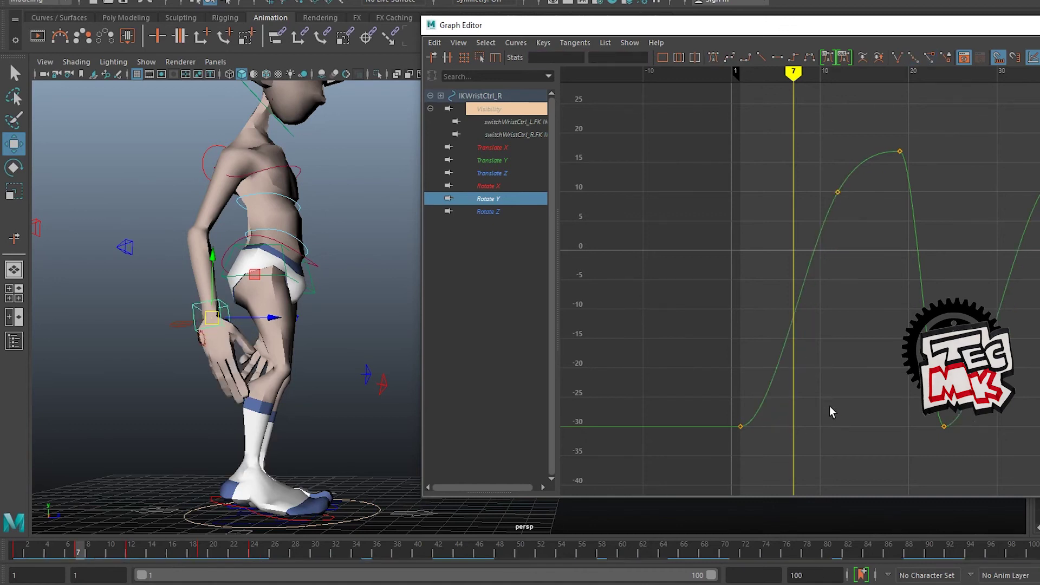
key("ctrl+z")
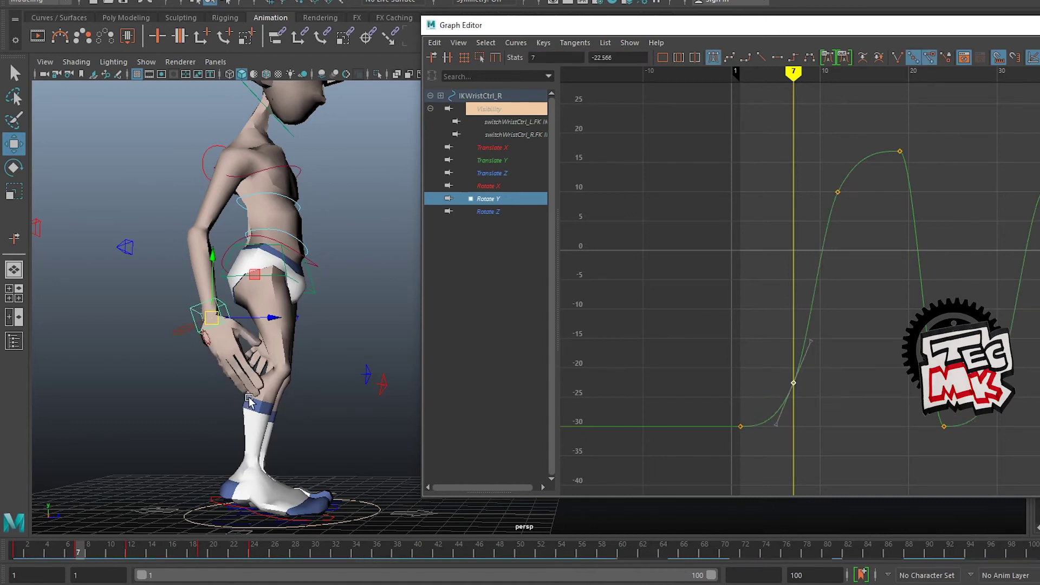
Inspect the right hand up close at frame 7 and test its pose without the frame 7 Rotate Y key
scroll(249, 398, "up", 5)
middle_click_drag(246, 364, 426, 331, "alt")
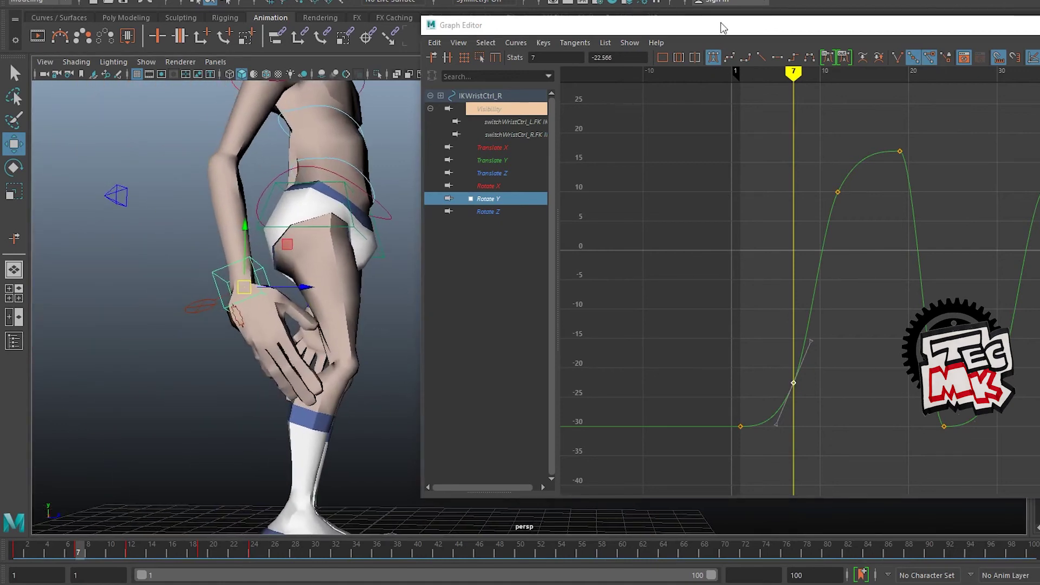
left_click_drag(722, 28, 844, 23)
left_click_drag(377, 332, 458, 328, "alt")
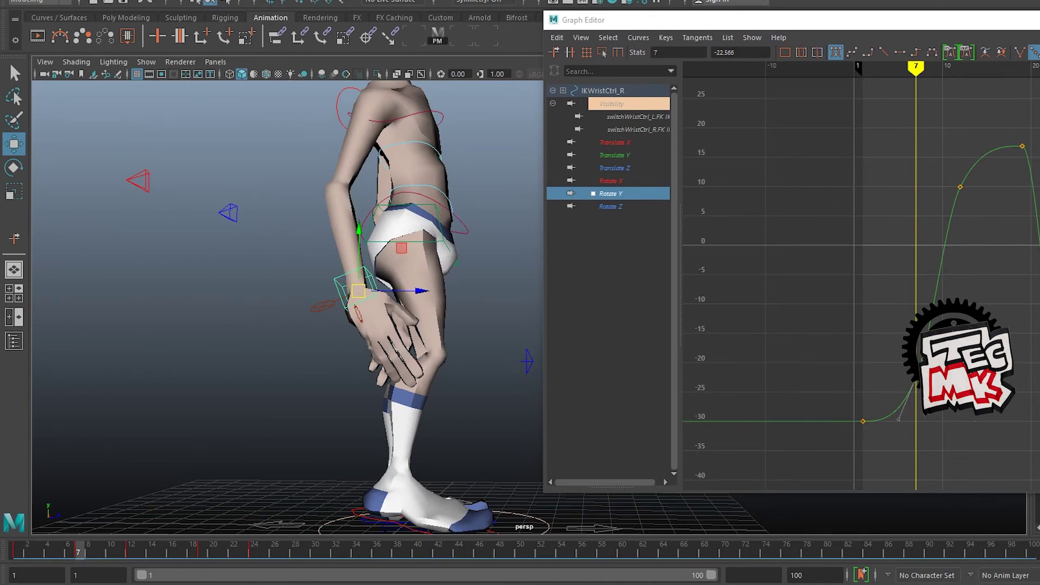
scroll(469, 391, "down", 1)
scroll(469, 391, "up", 1)
middle_click_drag(468, 391, 389, 402, "alt")
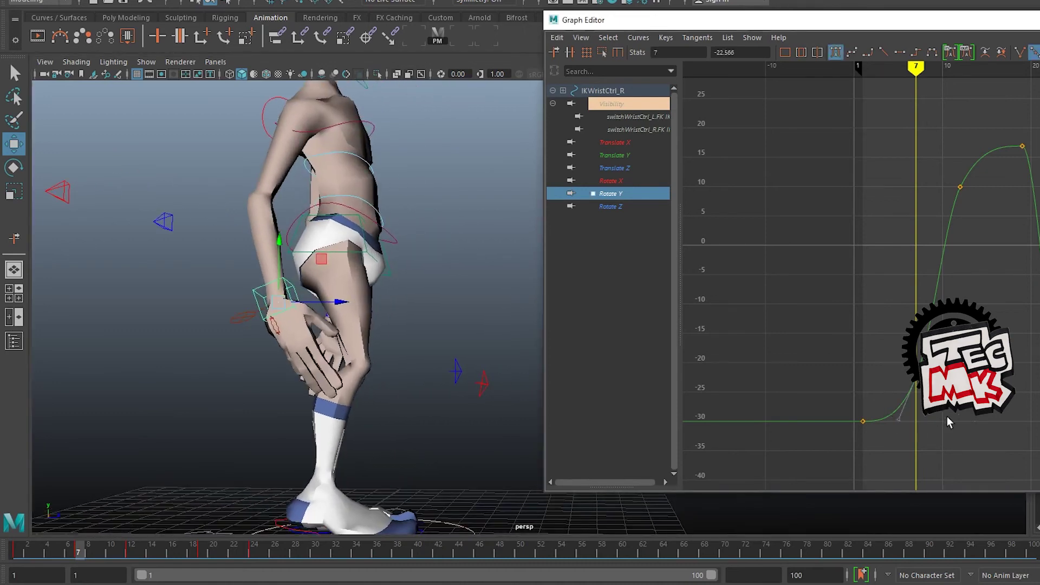
key("Delete")
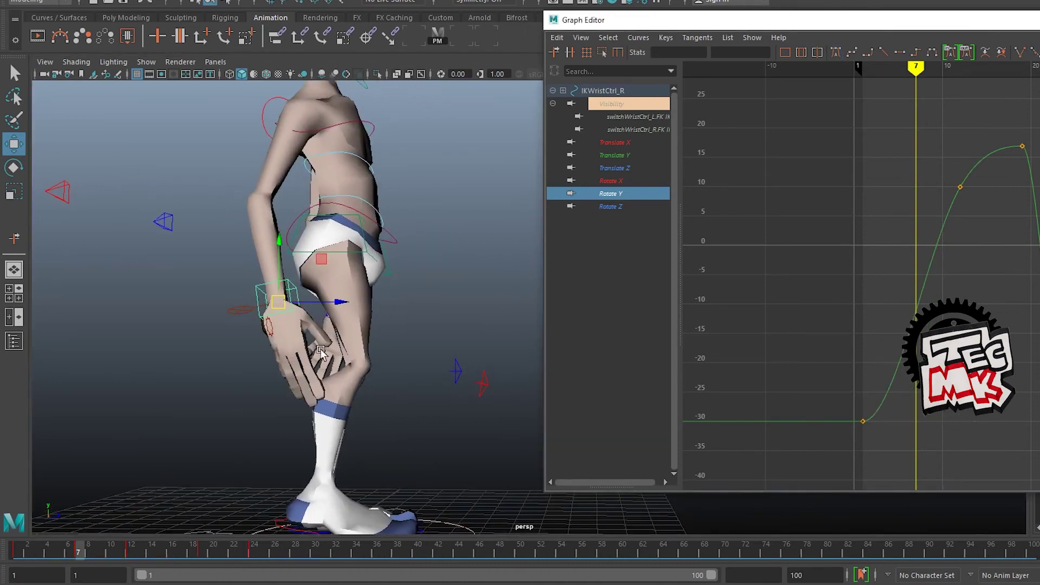
key("ctrl+z")
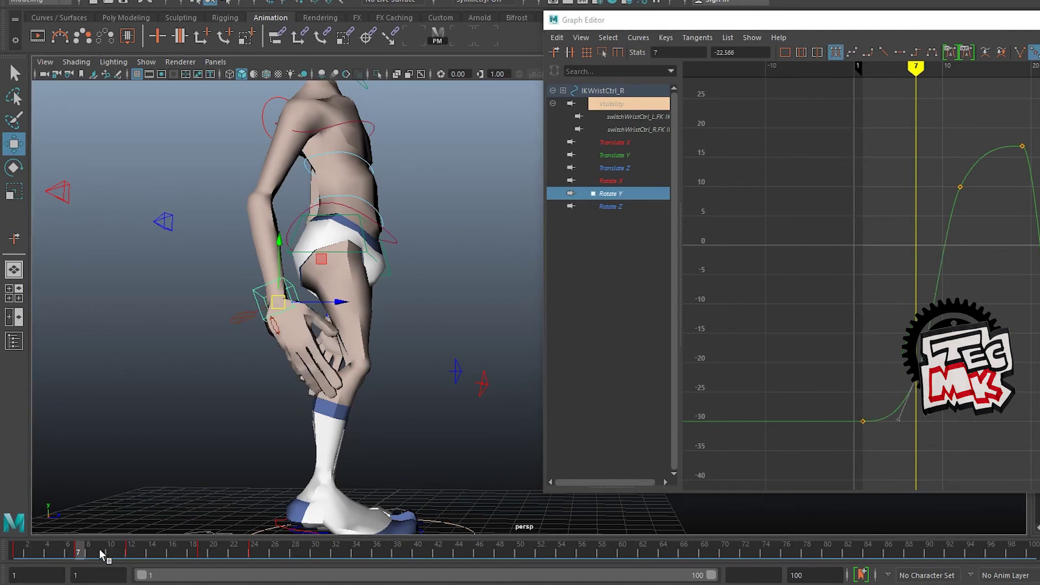
Try deleting the frame 12 key from IKWristCtrl_R's Rotate Y curve and compare its frame 7 and 12 keys
left_click(132, 550)
left_click_drag(931, 162, 996, 222)
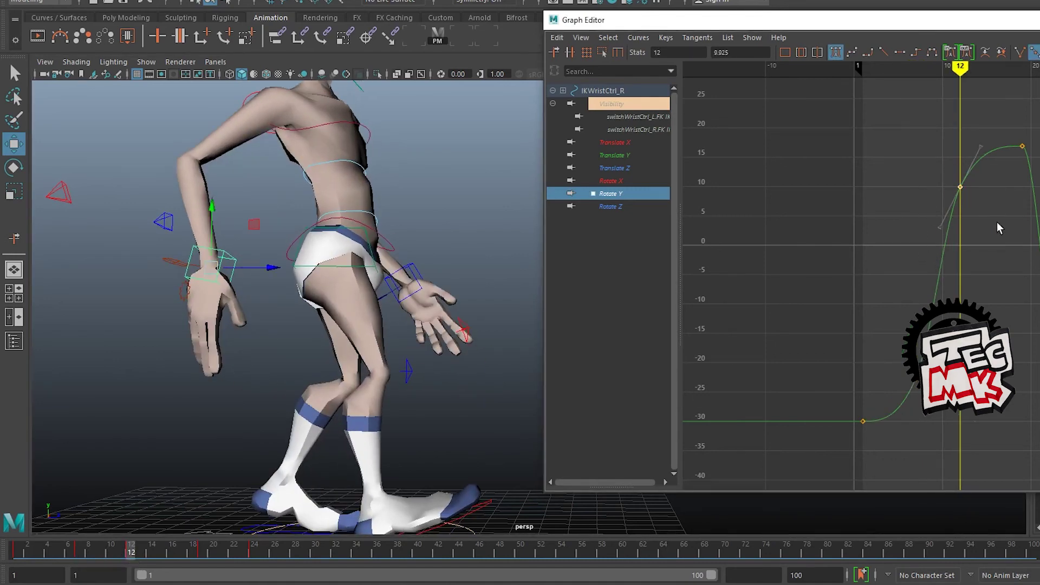
left_click_drag(935, 146, 996, 216)
key("Delete")
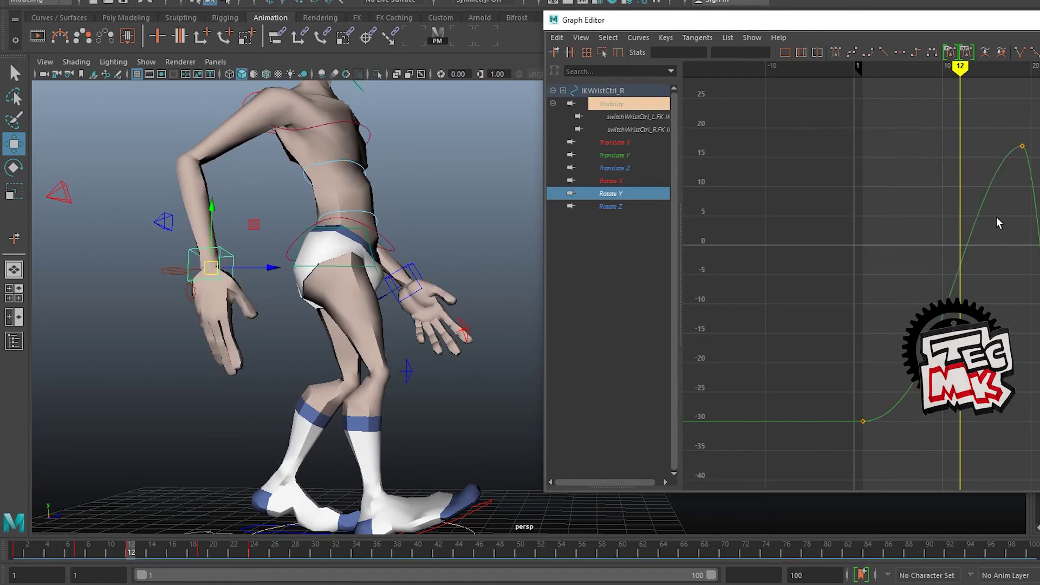
key("ctrl+z")
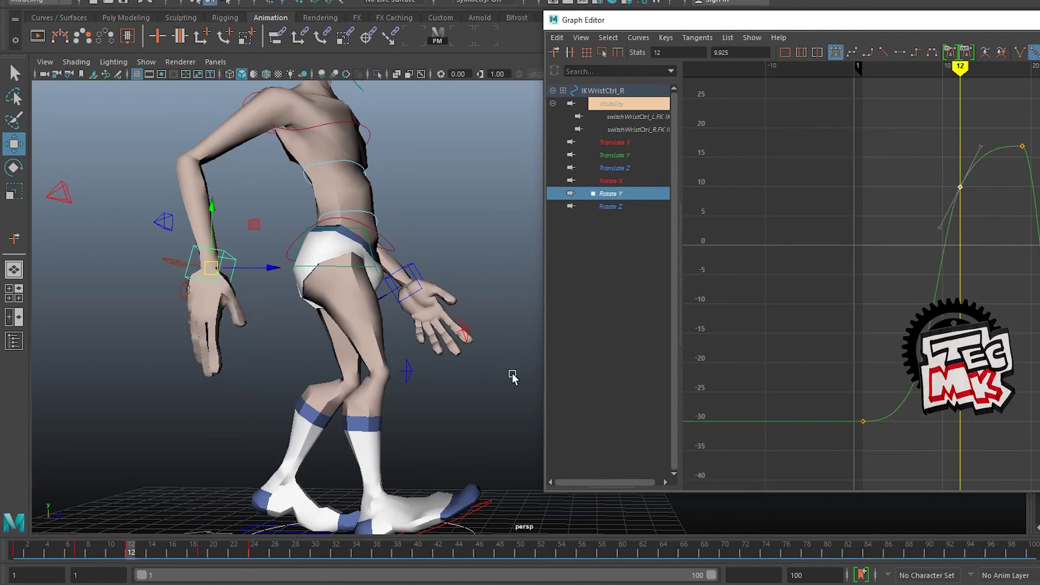
left_click_drag(885, 359, 921, 402)
left_click_drag(930, 161, 1001, 219)
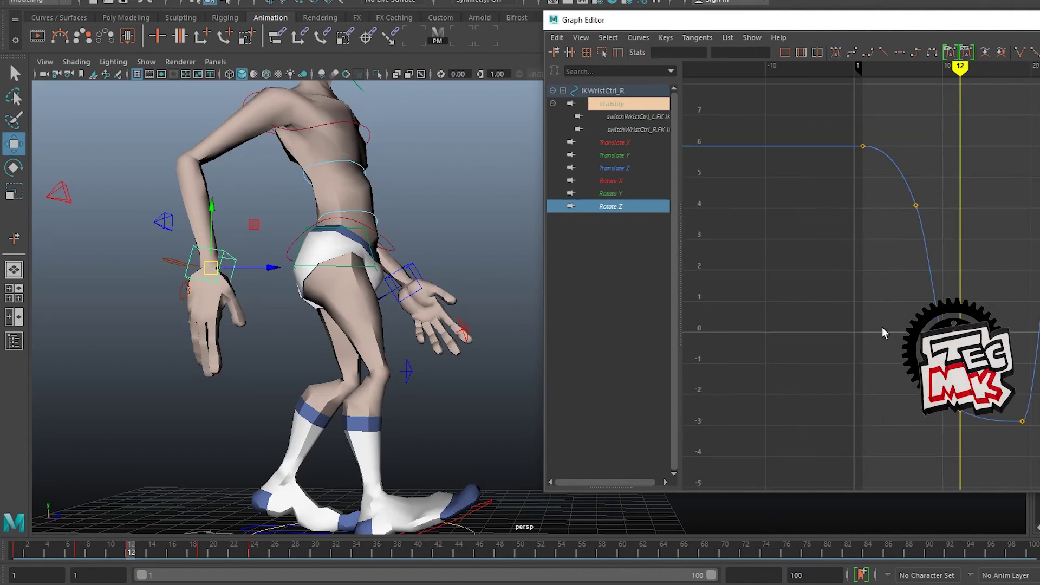
Compare the keys on IKWristCtrl_R's Rotate Z curve and try deleting those at frames 7 and 12
left_click_drag(878, 27, 778, 26)
left_click_drag(726, 108, 786, 166)
left_click_drag(888, 391, 850, 435)
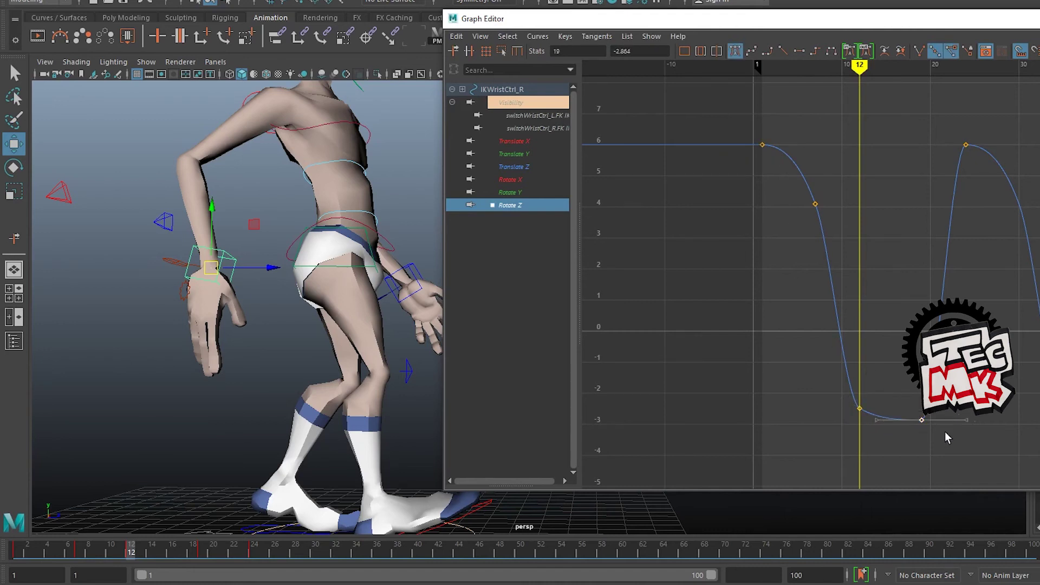
left_click_drag(937, 106, 1006, 188)
left_click_drag(791, 180, 912, 461)
key("Delete")
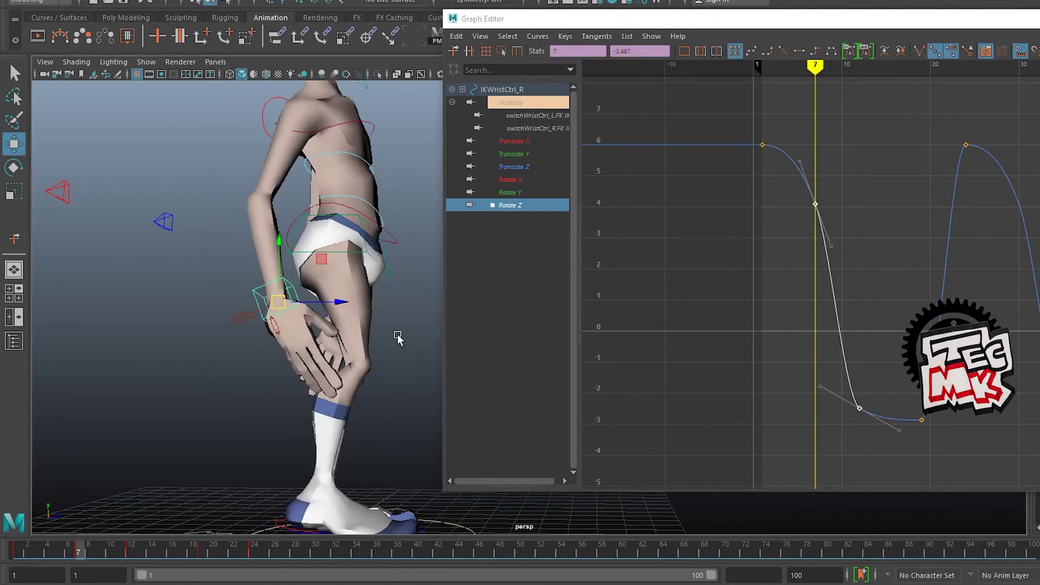
Try deleting only the frame 7 key from IKWristCtrl_R's Rotate Z curve and examine the hand from another angle
left_click(368, 333)
left_click(266, 295)
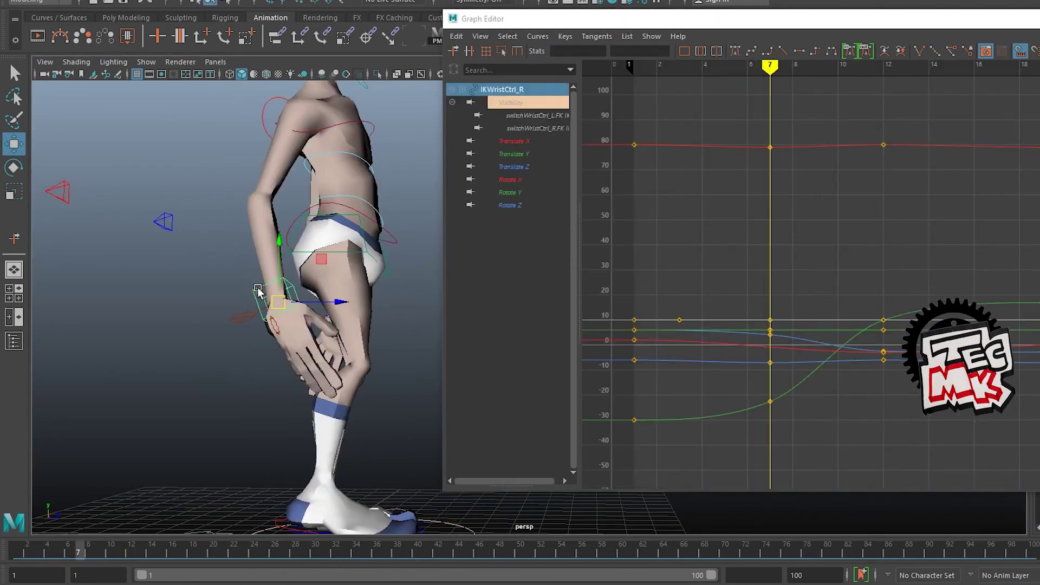
left_click(508, 207)
left_click_drag(751, 183, 795, 238)
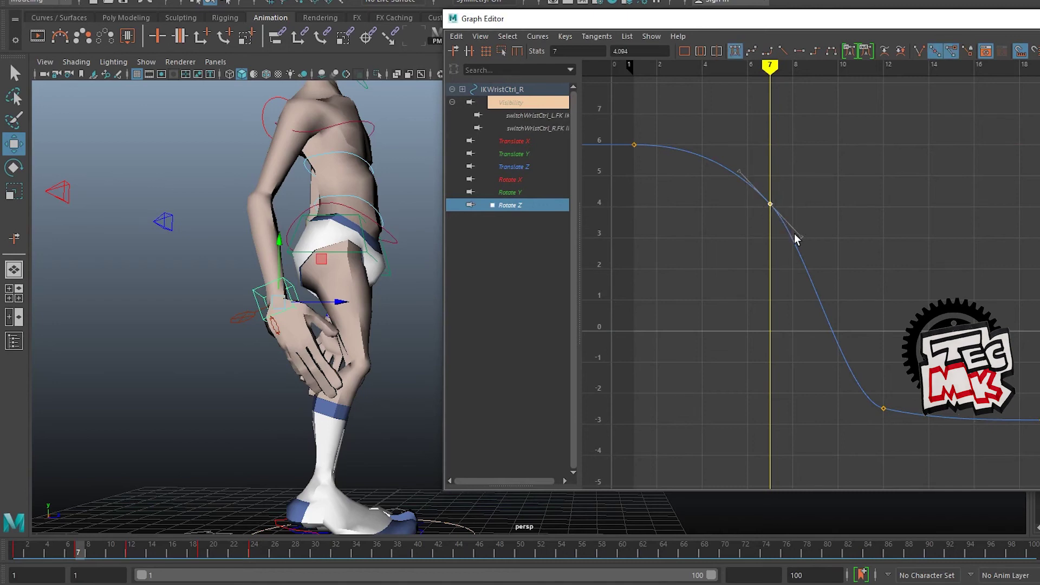
key("Delete")
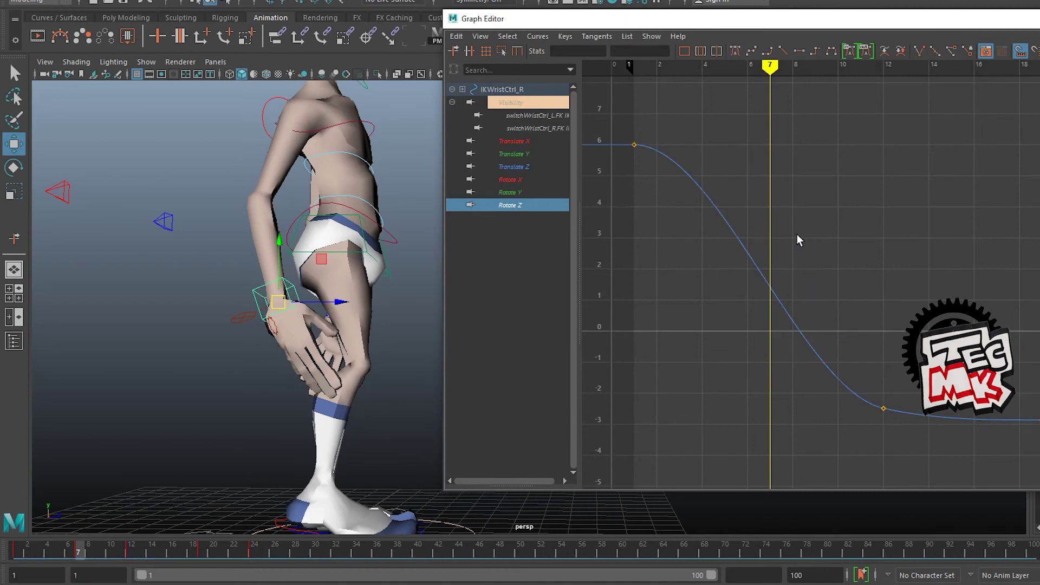
left_click_drag(361, 284, 332, 306, "alt")
key("ctrl+z")
key("ctrl+z")
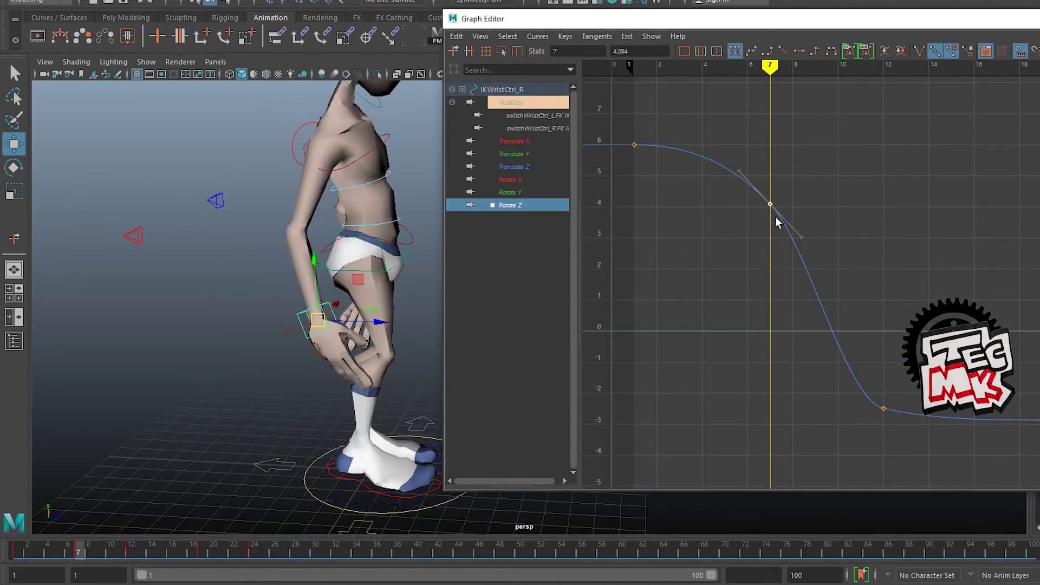
Delete the frame 7 key from IKWristCtrl_R's Rotate Z curve and check the pose at frame 12
left_click_drag(757, 183, 796, 245)
key("Delete")
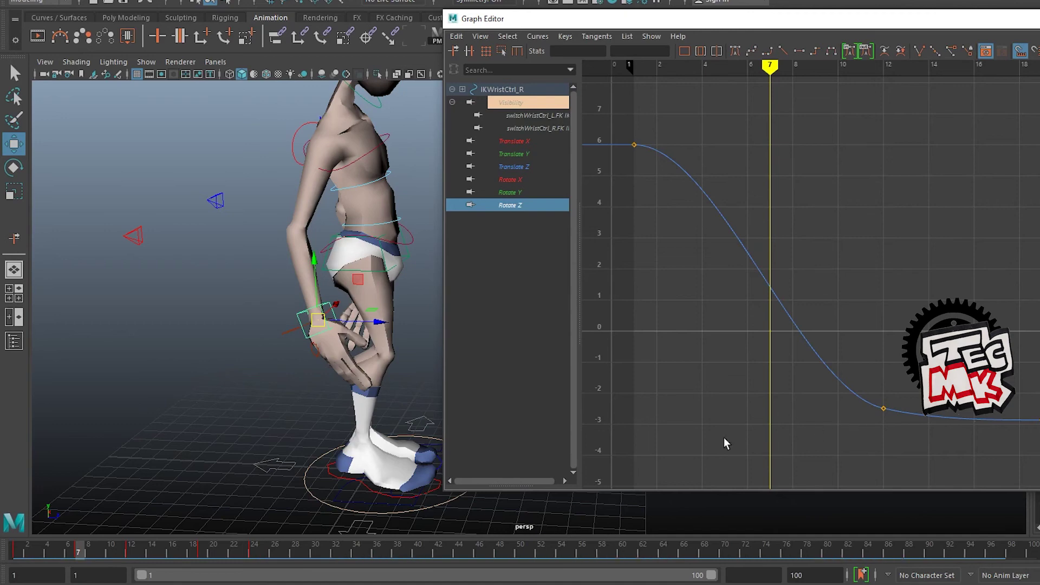
left_click(125, 559)
left_click_drag(125, 558, 130, 558)
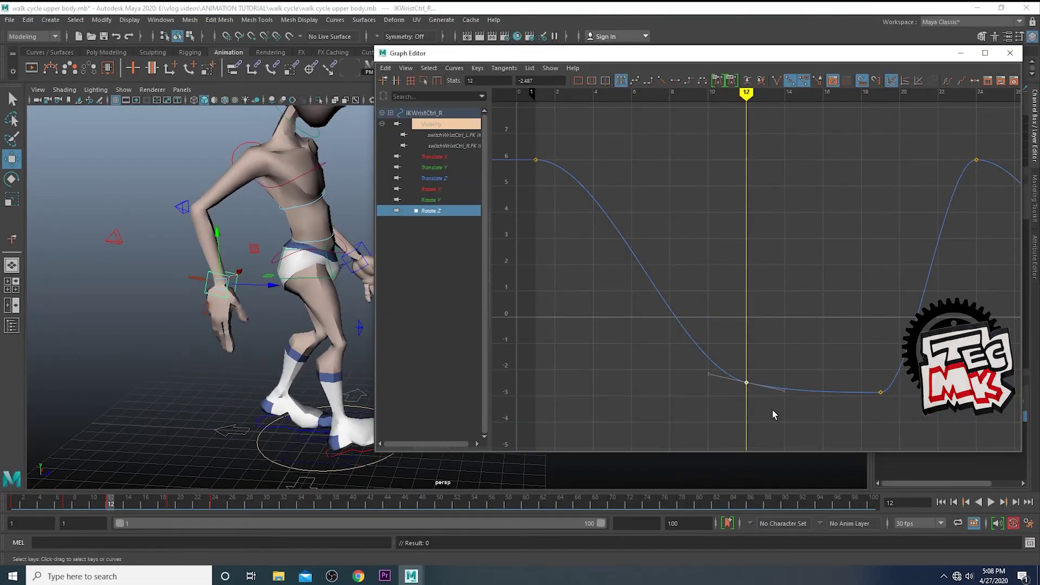
Try removing the frame 12 and frame 19 keys one after the other from IKWristCtrl_R's Rotate Z curve
left_click_drag(697, 320, 780, 408)
key("Delete")
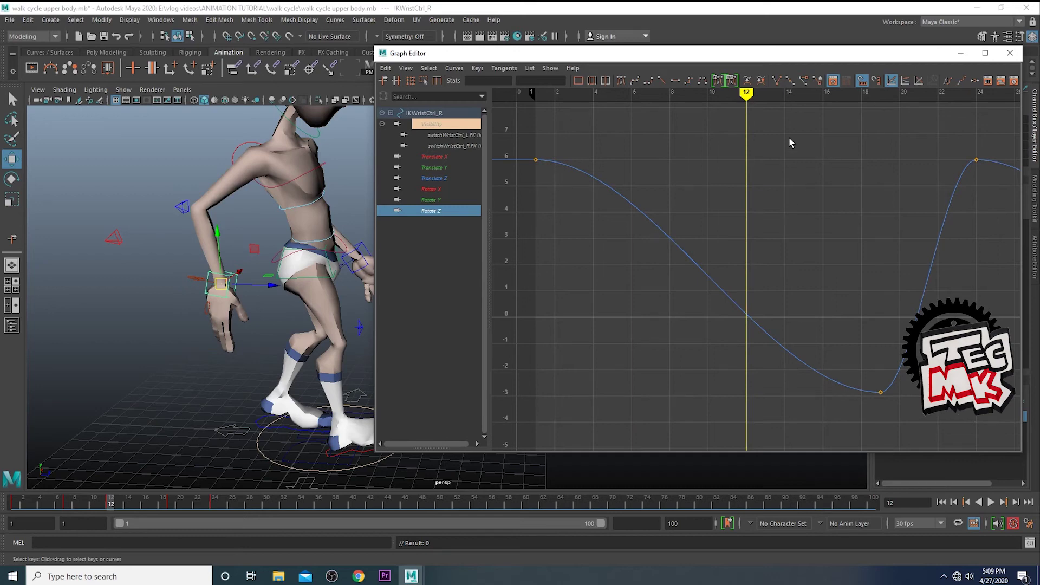
left_click_drag(746, 125, 882, 125)
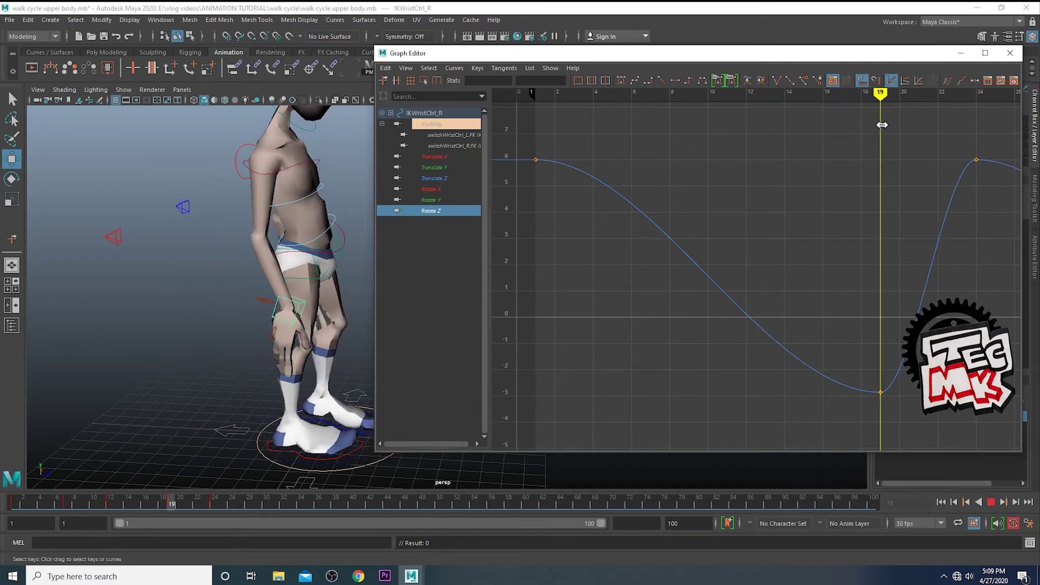
middle_click_drag(327, 359, 275, 314, "alt")
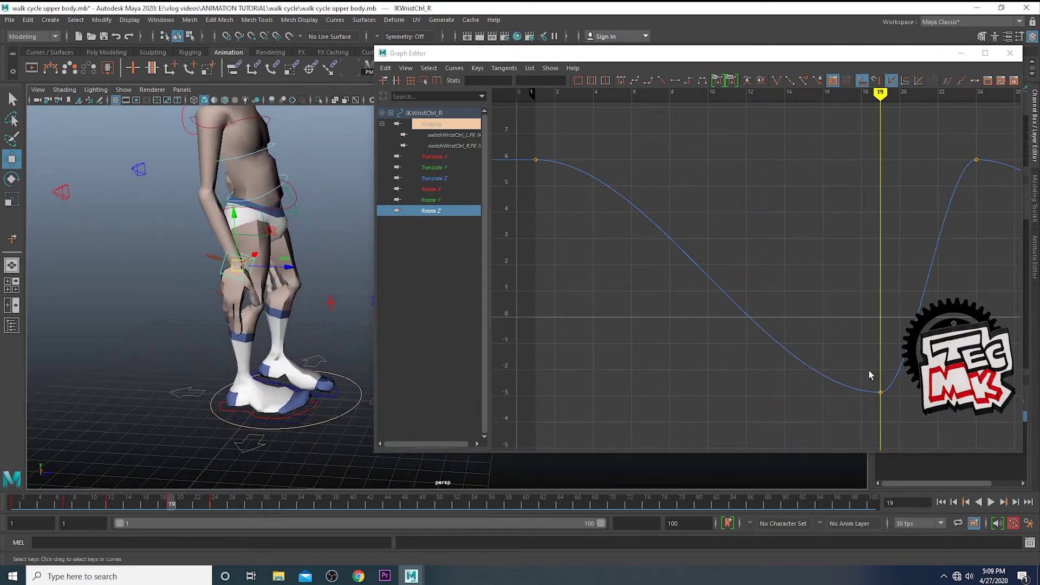
left_click_drag(869, 370, 907, 423)
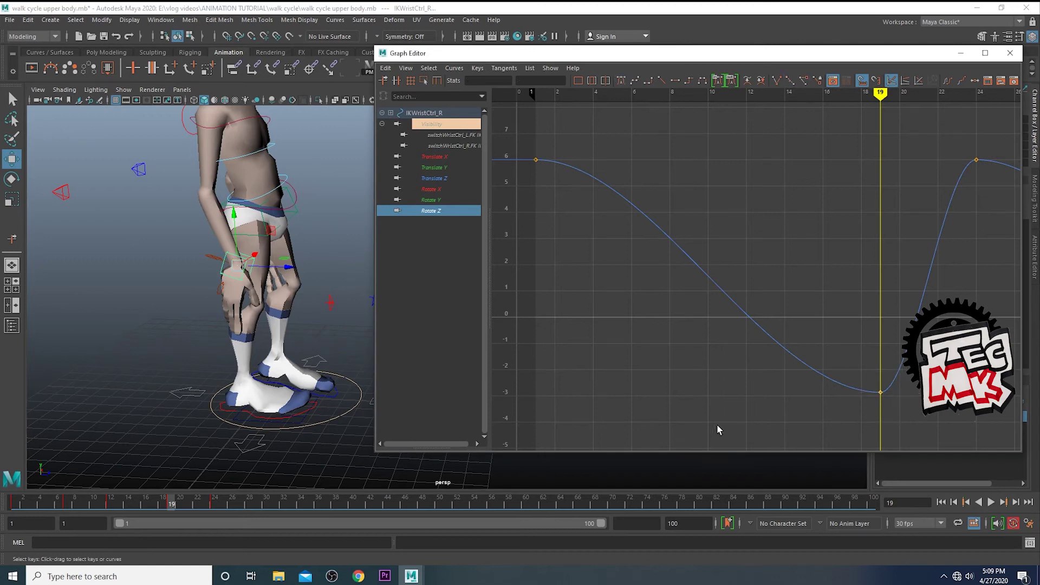
left_click_drag(874, 348, 898, 407)
key("Delete")
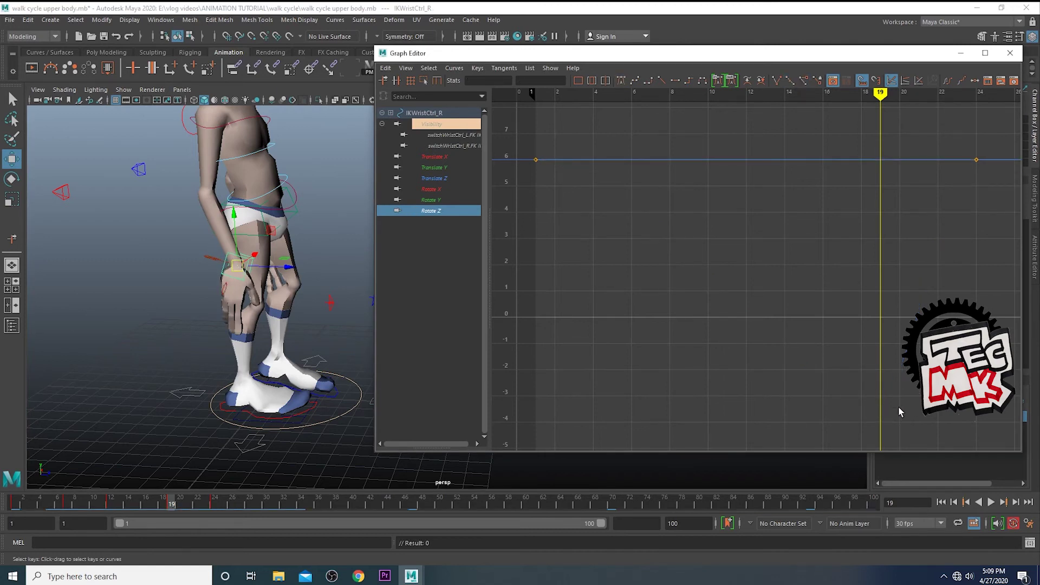
scroll(636, 291, "down", 5)
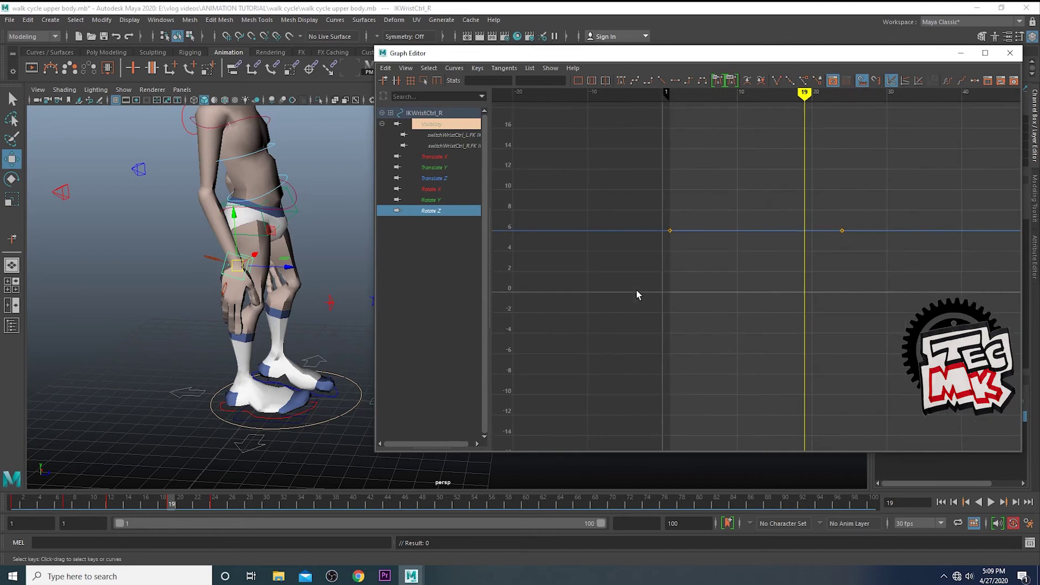
scroll(636, 291, "up", 3)
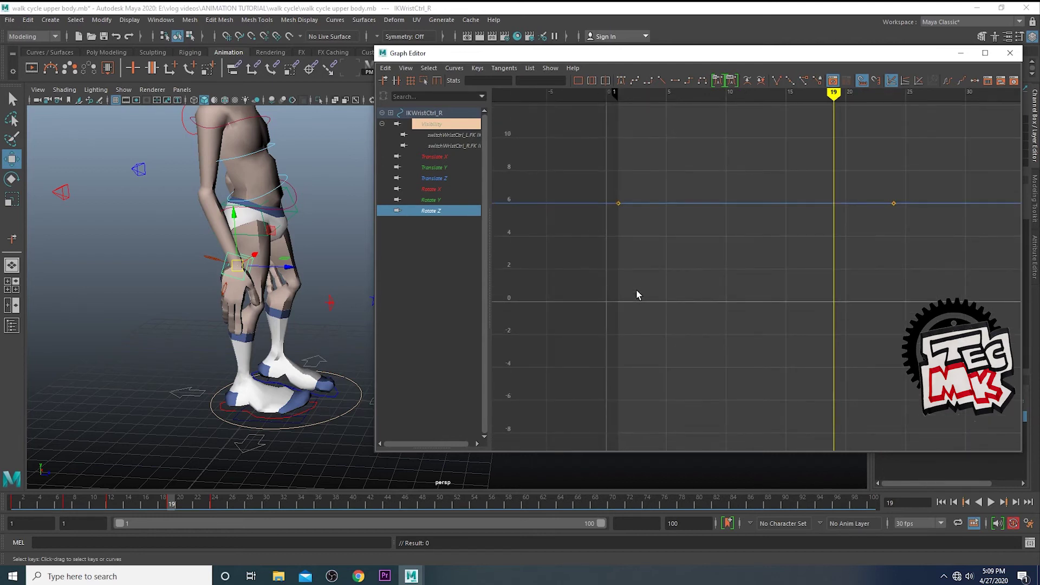
key("ctrl+z")
key("ctrl+z")
key("ctrl+z")
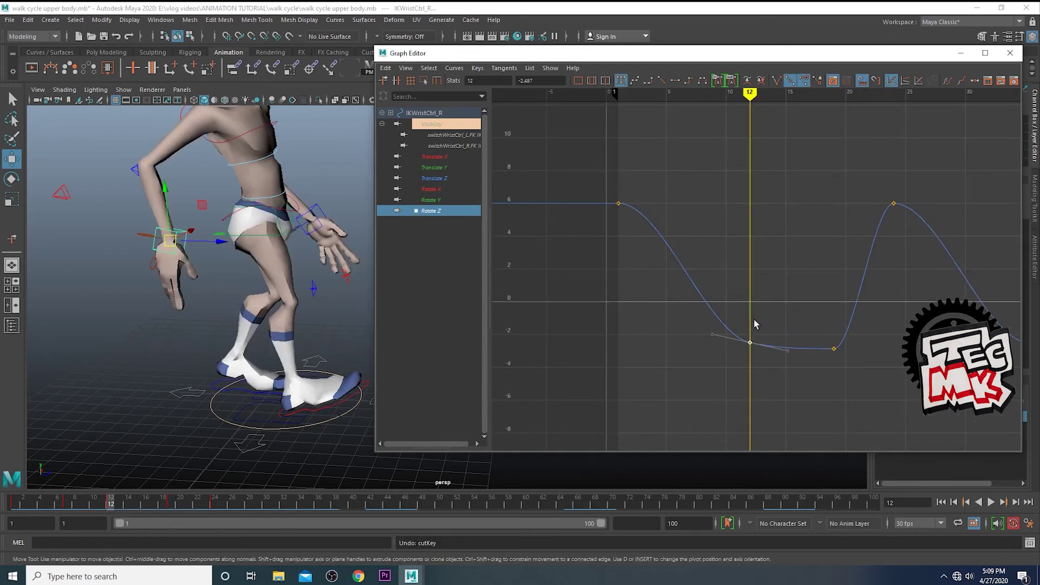
Compare IKWristCtrl_R's Rotate Z keys at frames 12 and 19 and rotate the right wrist control at frame 12
left_click_drag(704, 306, 773, 371)
left_click_drag(806, 322, 857, 377)
left_click_drag(731, 324, 779, 369)
left_click_drag(807, 323, 869, 375)
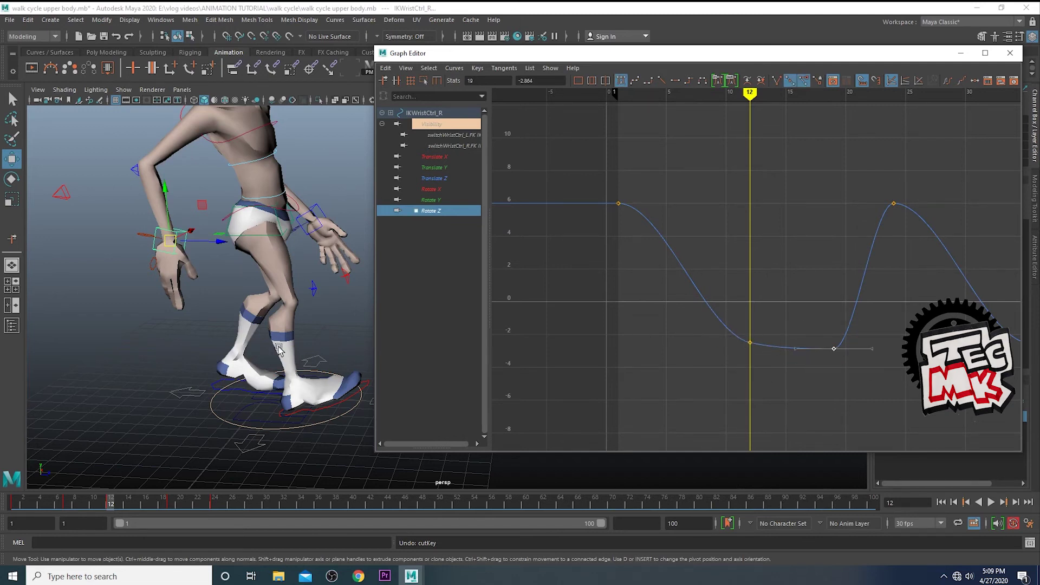
key("e")
left_click_drag(202, 219, 209, 274)
key("ctrl+z")
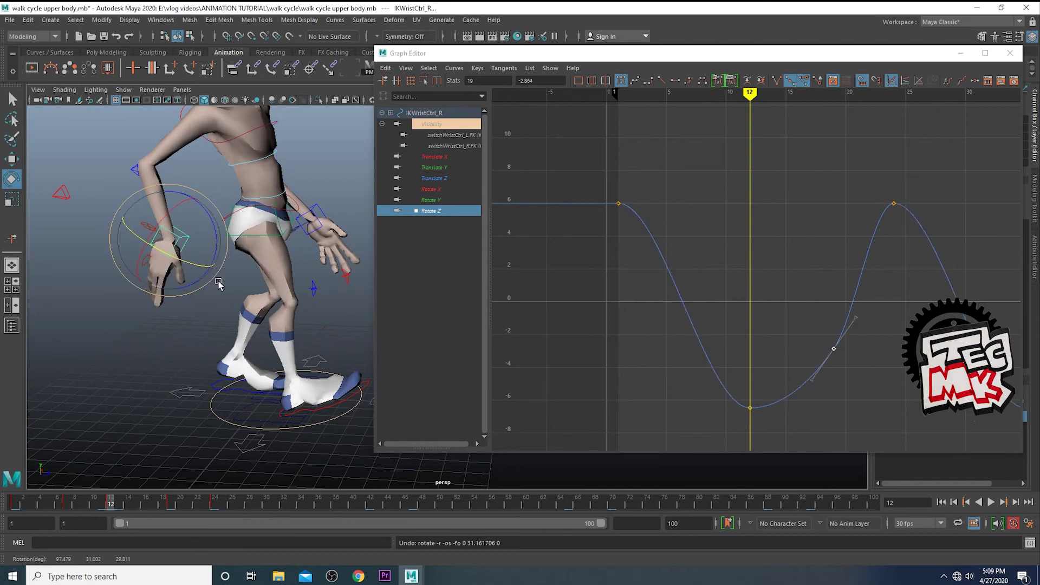
Delete both the frame 12 and frame 19 keys from IKWristCtrl_R's Rotate Z curve
left_click_drag(672, 288, 897, 449)
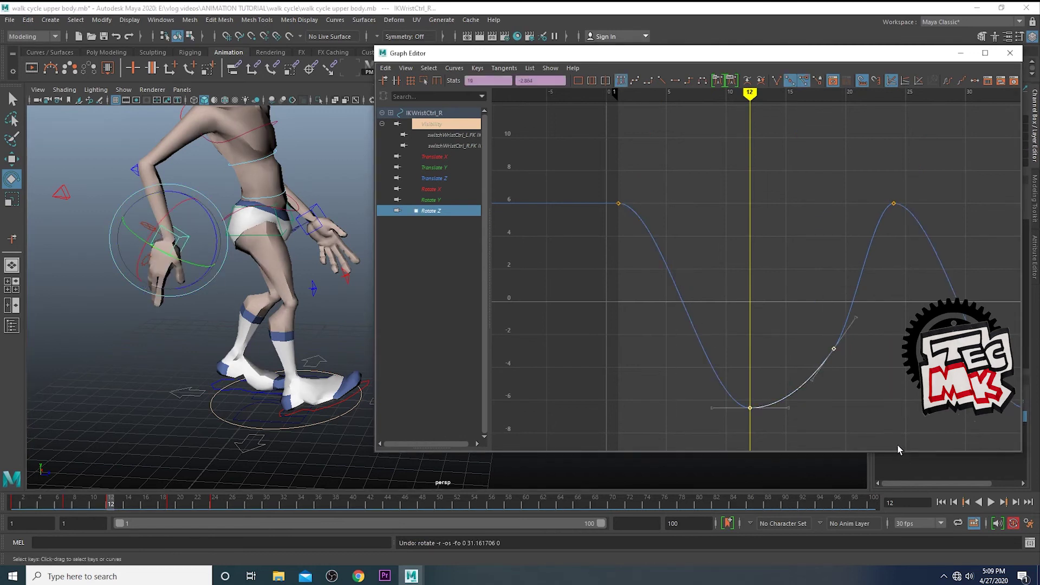
left_click_drag(708, 295, 851, 432)
key("Delete")
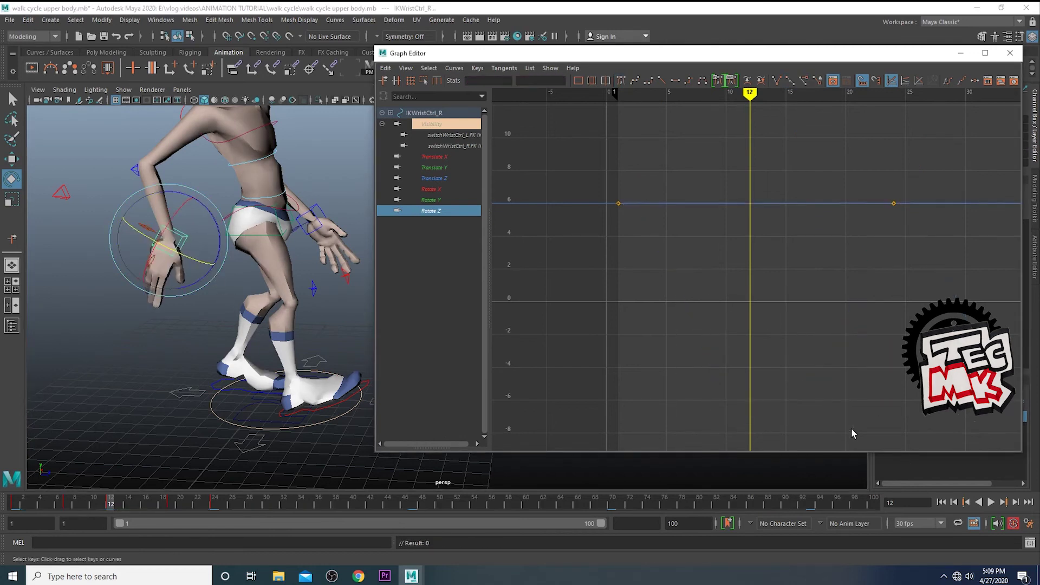
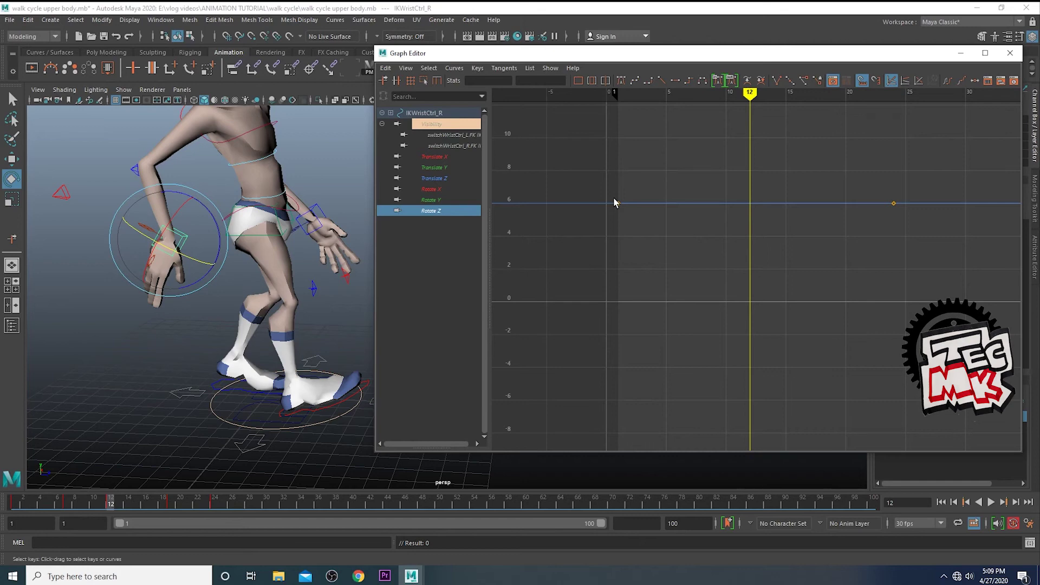
Set the frame 1 key on IKWristCtrl_L's Rotate Z curve to -4
mouse_move(325, 302)
left_mouse_down("alt")
mouse_move(235, 301)
mouse_move(282, 298)
mouse_move(281, 332)
mouse_move(243, 330)
mouse_move(334, 294)
left_mouse_up("alt")
scroll(303, 297, "up", 3)
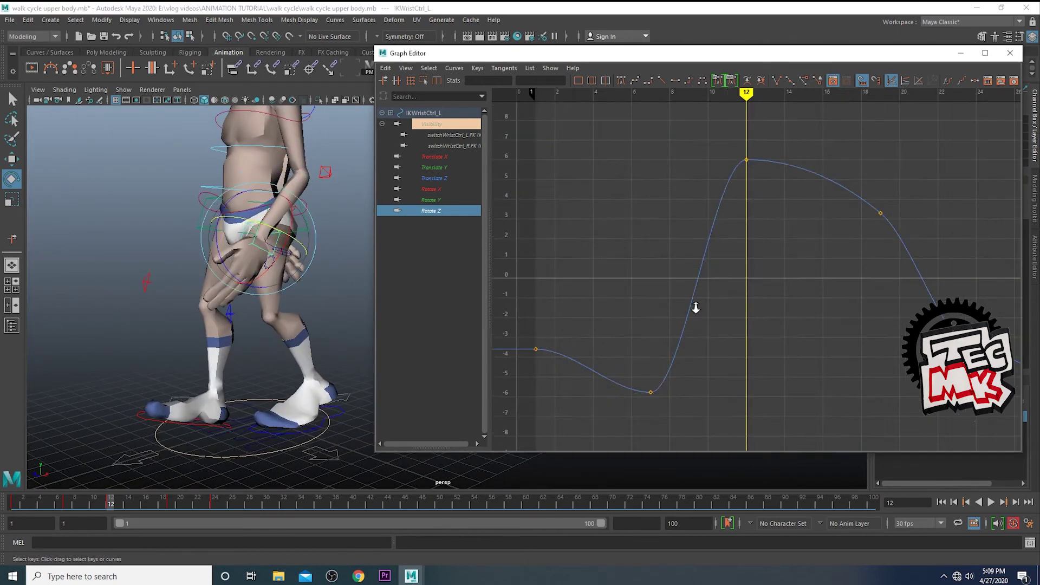
scroll(695, 307, "down", 4)
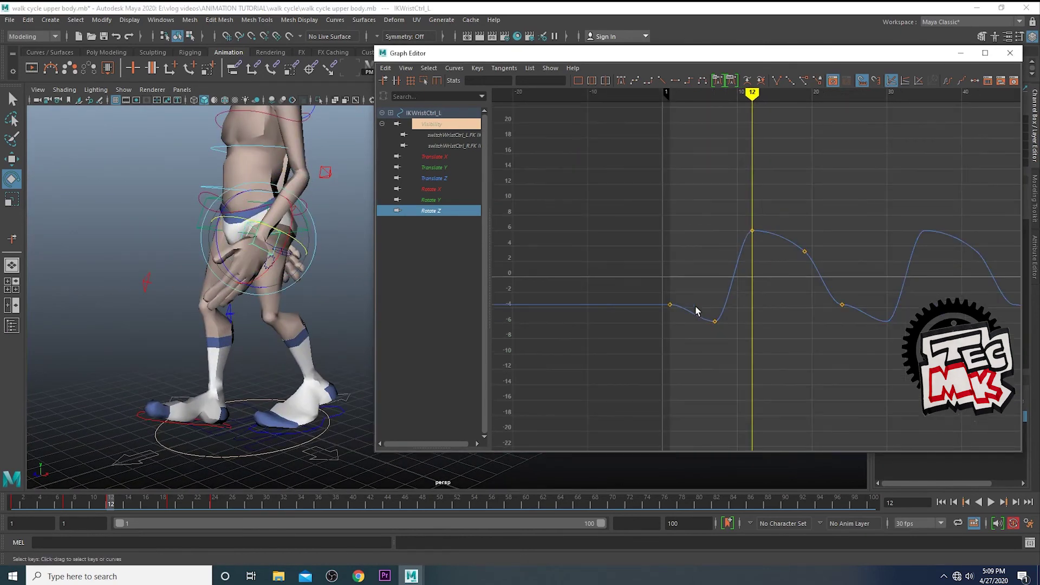
left_click_drag(664, 295, 683, 323)
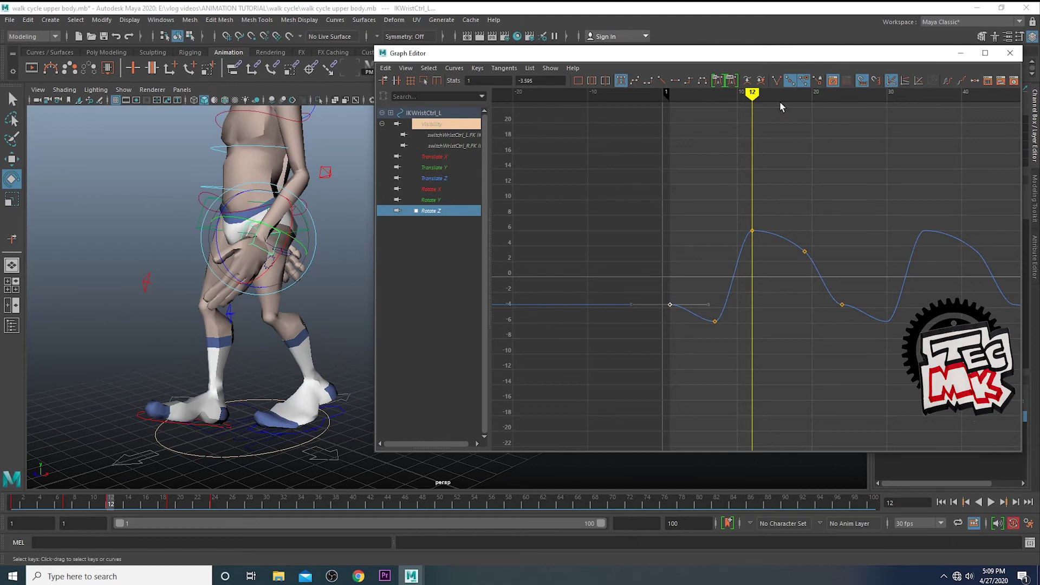
mouse_move(742, 95)
left_mouse_down()
mouse_move(655, 97)
mouse_move(671, 134)
left_mouse_up()
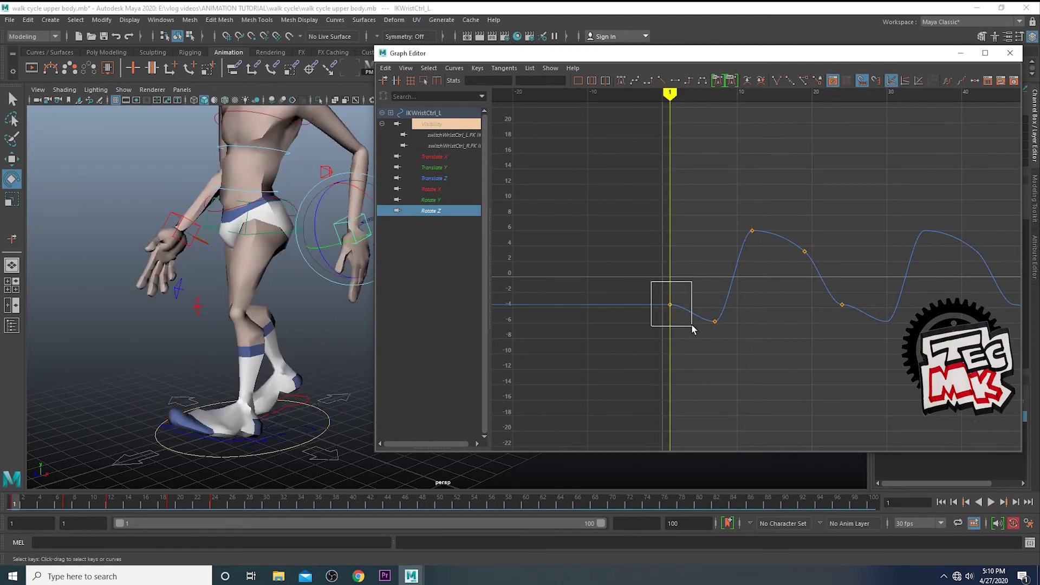
left_click_drag(692, 329, 692, 329)
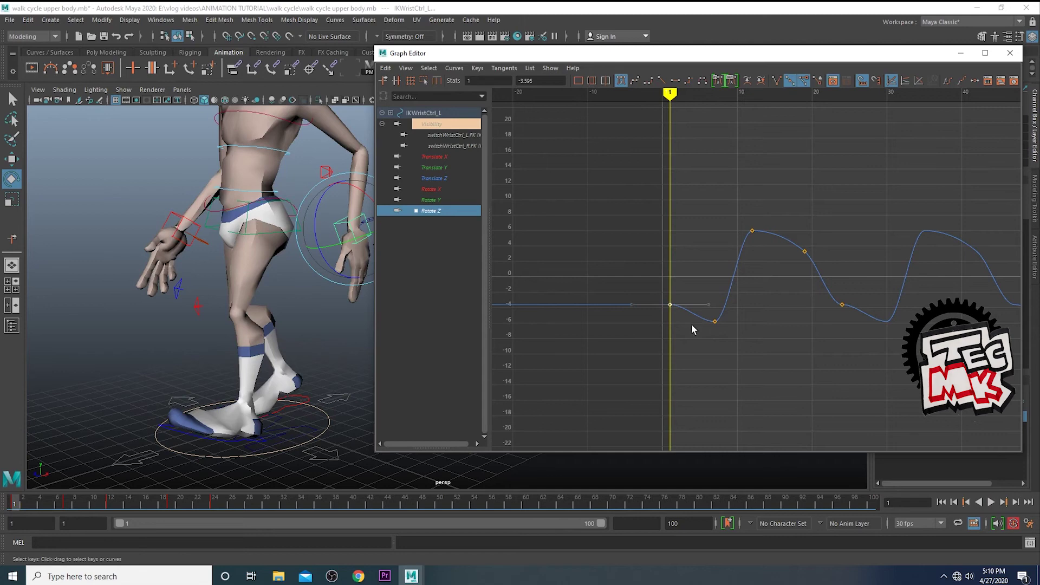
double_click(547, 82)
scroll(216, 279, "up", 4)
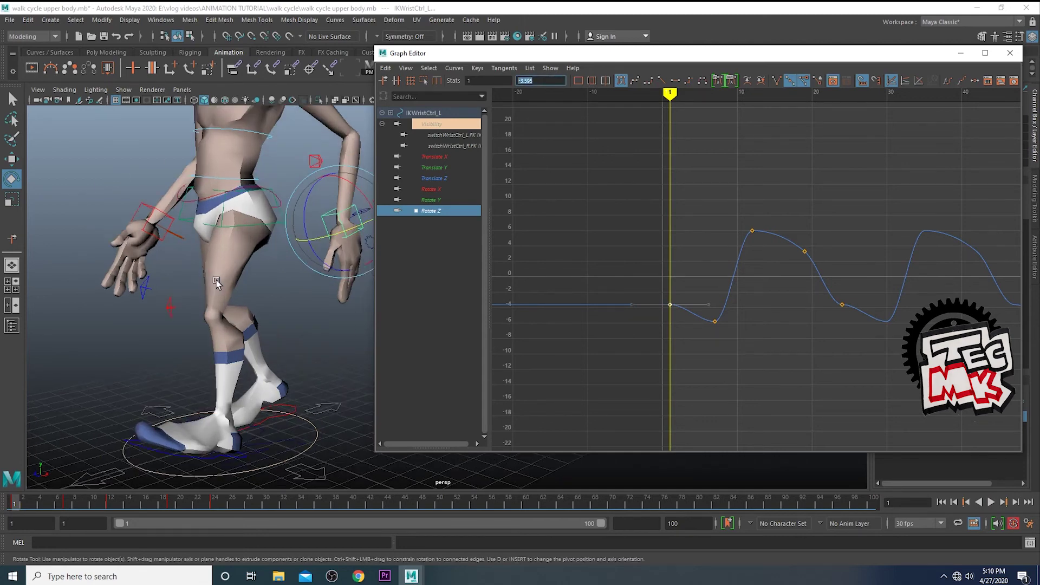
left_click_drag(216, 281, 259, 335, "alt")
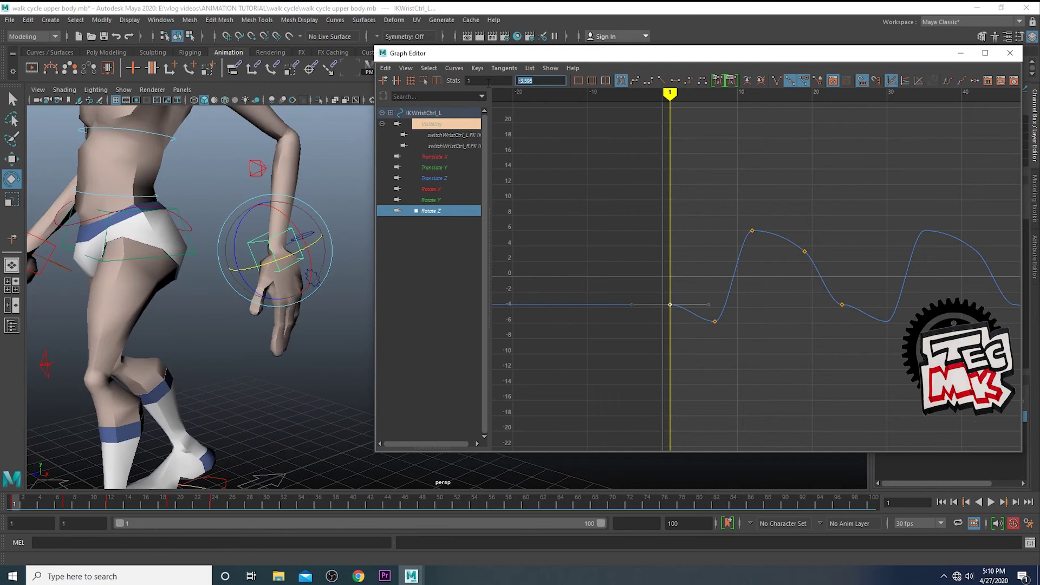
key("Return")
left_click(736, 360)
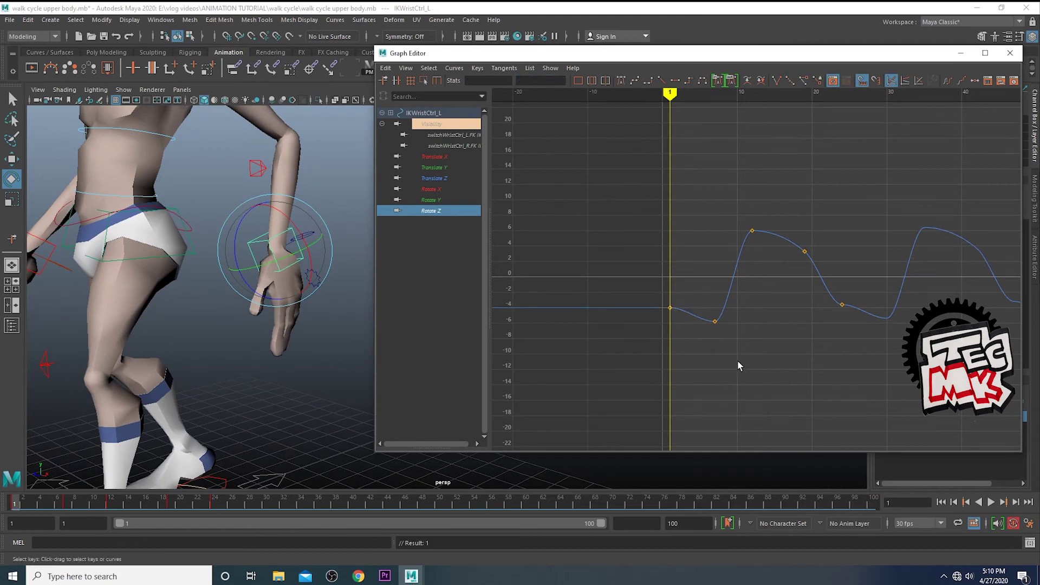
Copy the frame 1 key's value of -4 onto the frame 24 key of IKWristCtrl_L's Rotate Z curve
left_click_drag(655, 299, 695, 329)
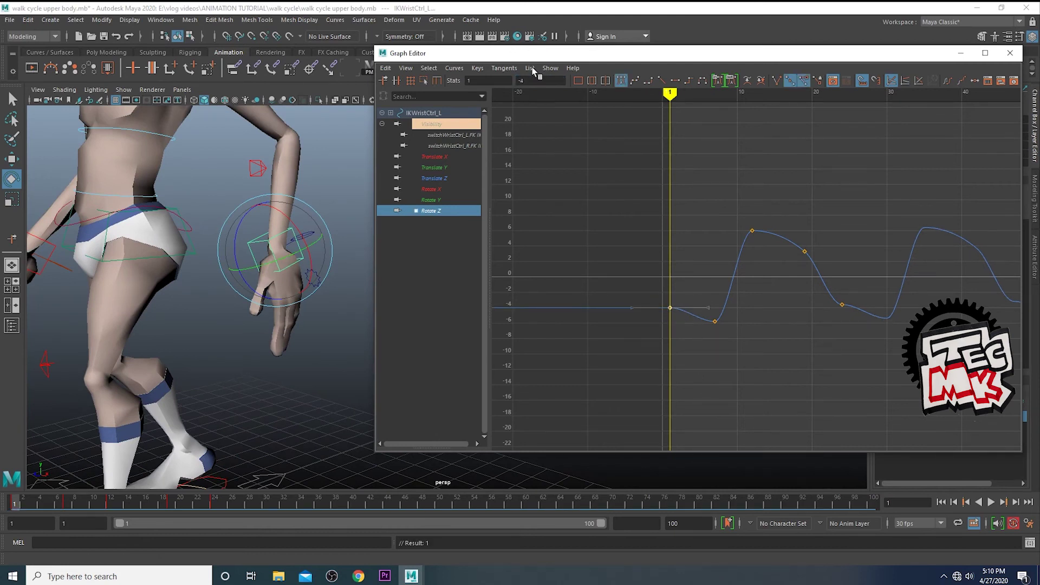
left_click_drag(645, 267, 693, 323)
double_click(538, 81)
key("ctrl+c")
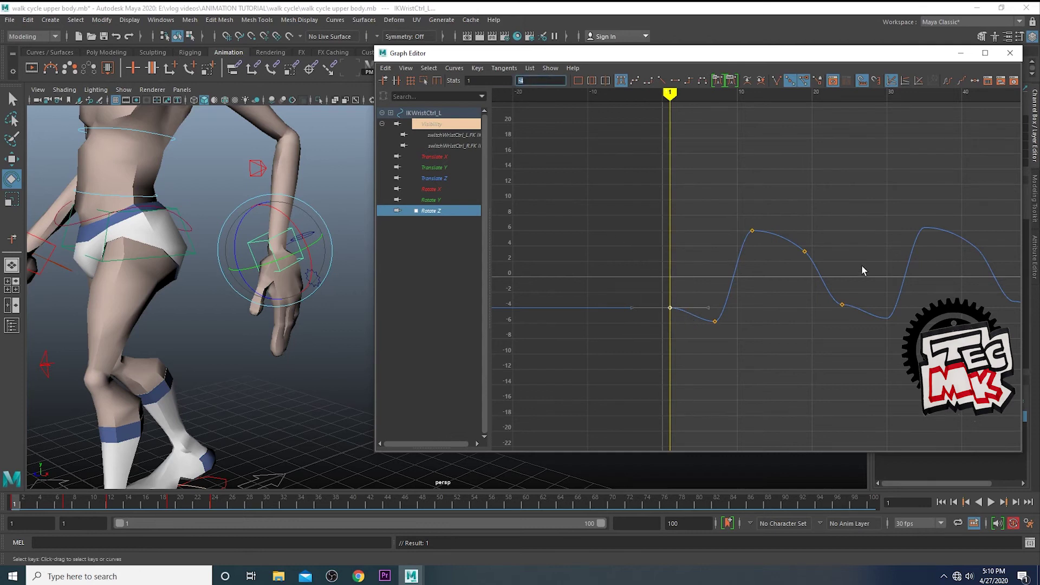
left_click_drag(826, 295, 858, 319)
left_click_drag(537, 81, 495, 80)
key("ctrl+v")
key("Return")
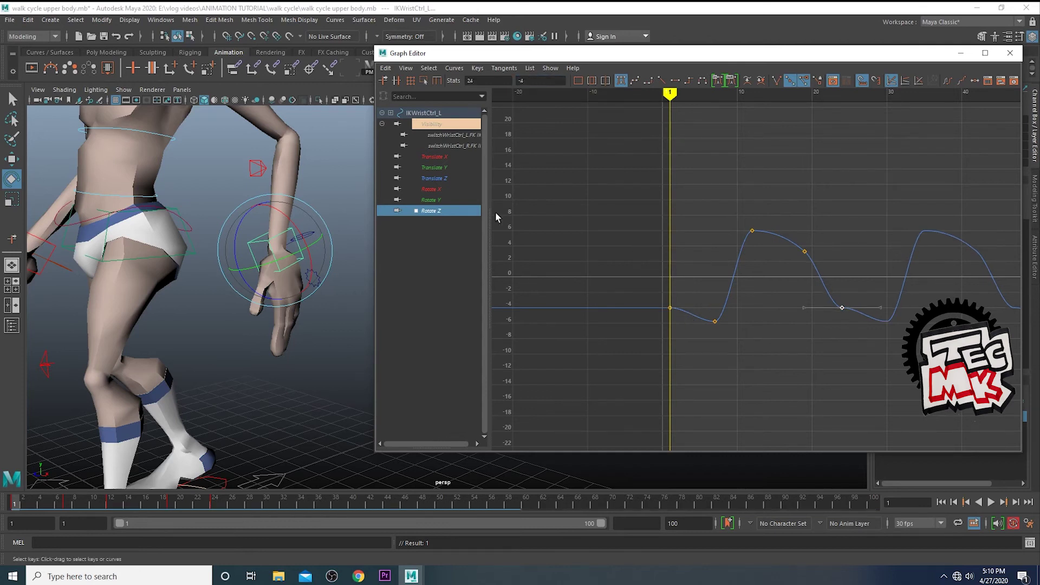
Delete the frame 7 key from IKWristCtrl_L's Rotate Z curve
left_click_drag(27, 506, 68, 514)
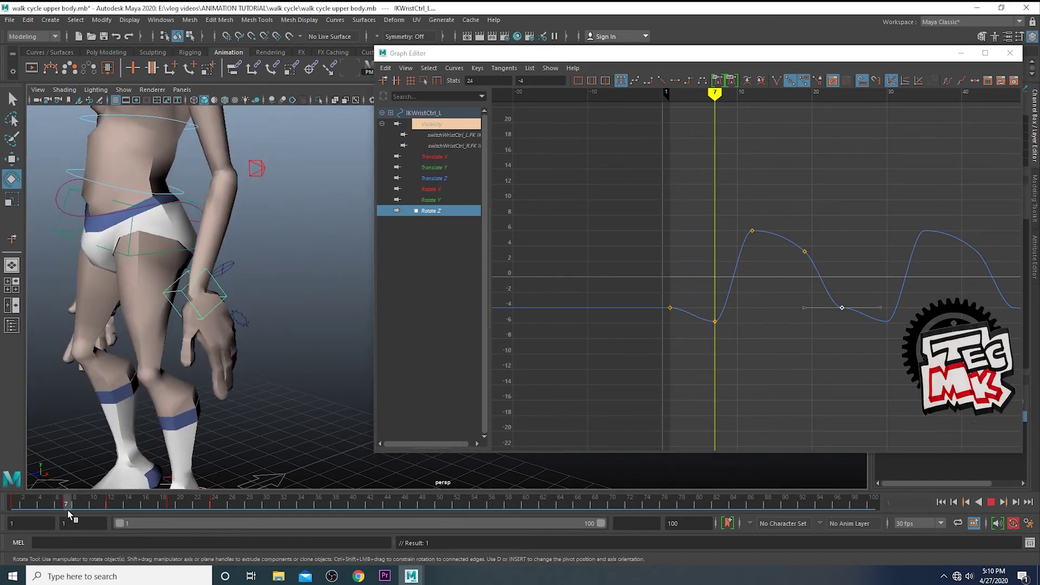
left_click_drag(701, 302, 734, 349)
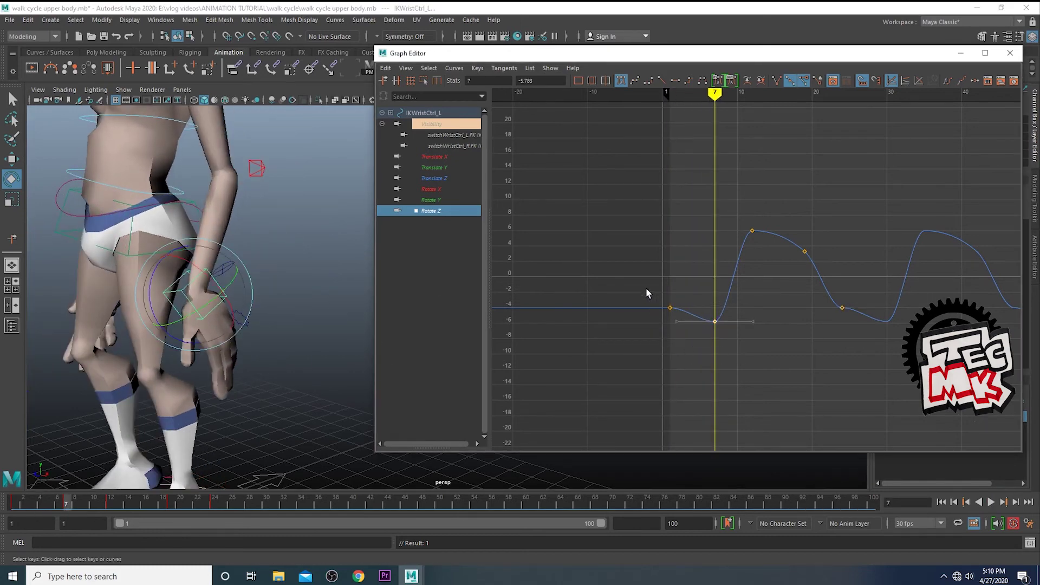
left_click_drag(646, 292, 750, 353)
left_click_drag(691, 291, 744, 349)
key("Delete")
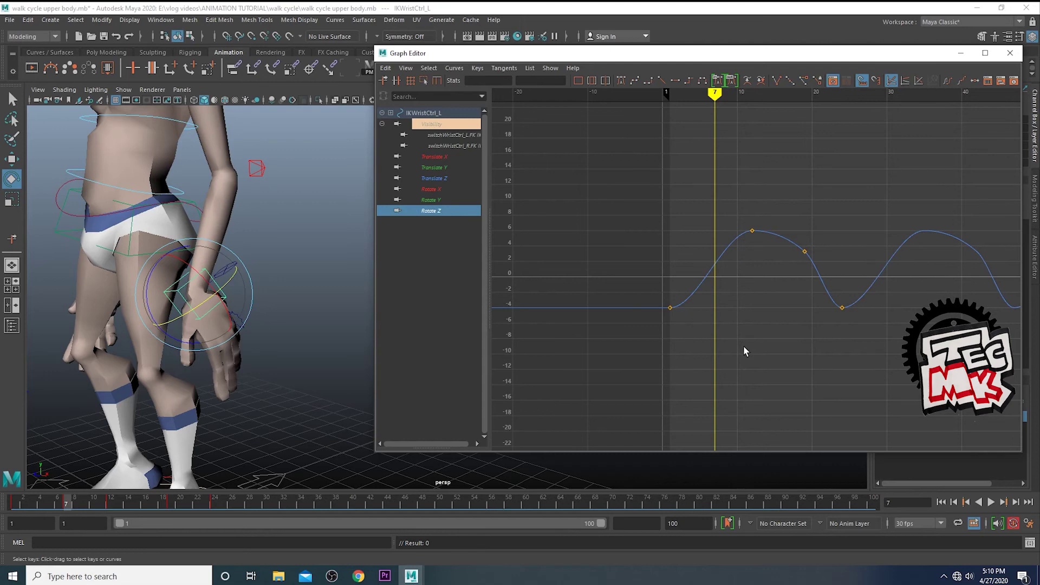
Try a different rotation of the left wrist control at frame 7
left_click_drag(260, 352, 298, 334, "alt")
left_click_drag(163, 271, 140, 291)
key("ctrl+z")
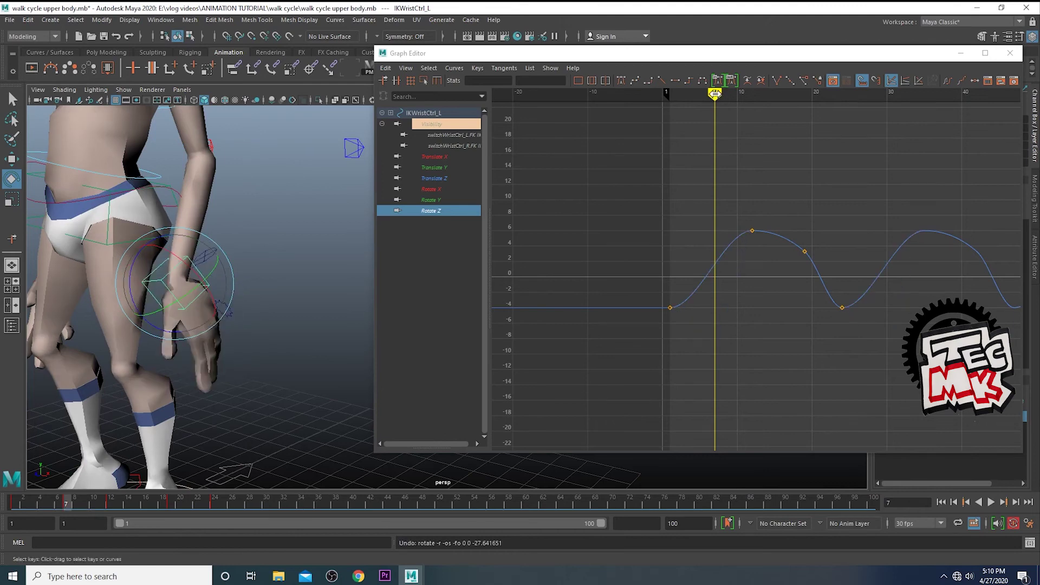
Delete the frame 12 and frame 19 keys from IKWristCtrl_L's Rotate Z curve and return to frame 1
left_click_drag(715, 94, 751, 93)
left_click_drag(106, 358, 252, 355, "alt")
left_click_drag(739, 191, 779, 256)
key("Delete")
left_click(155, 508)
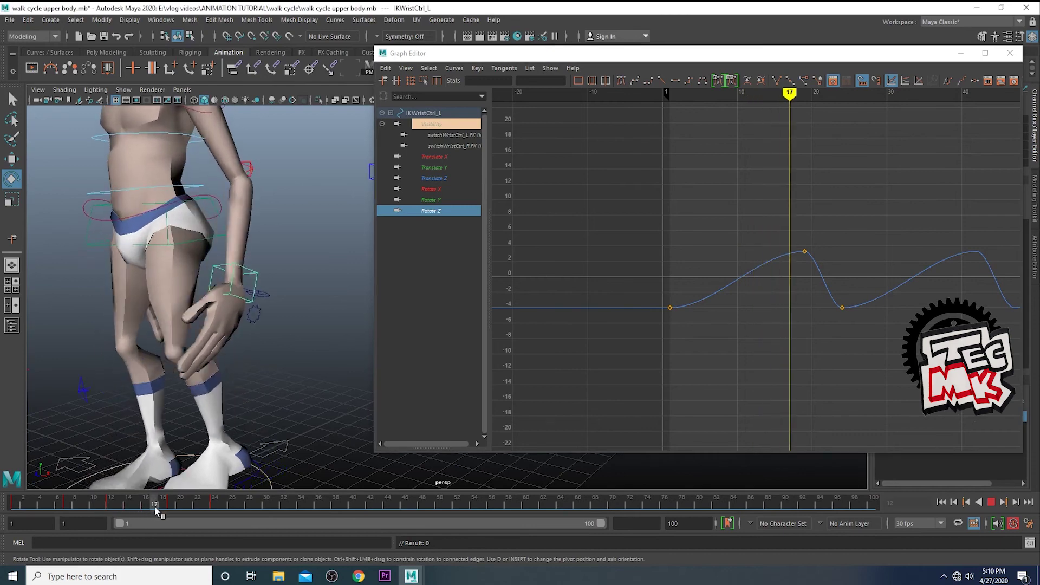
left_click_drag(155, 508, 172, 506)
left_click_drag(775, 220, 850, 281)
key("Delete")
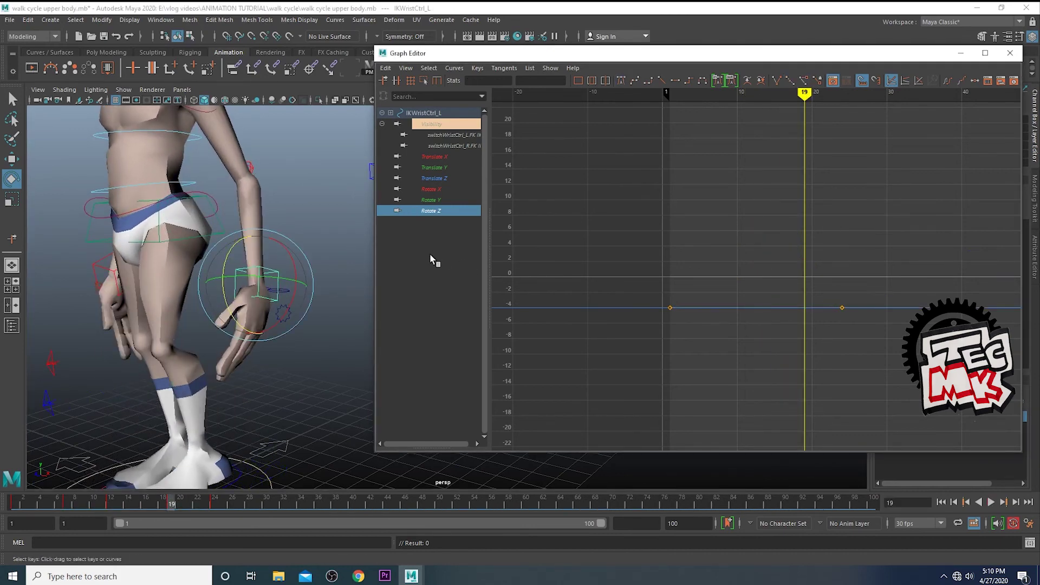
left_click_drag(652, 285, 698, 322)
left_click(775, 349)
left_click_drag(804, 96, 669, 101)
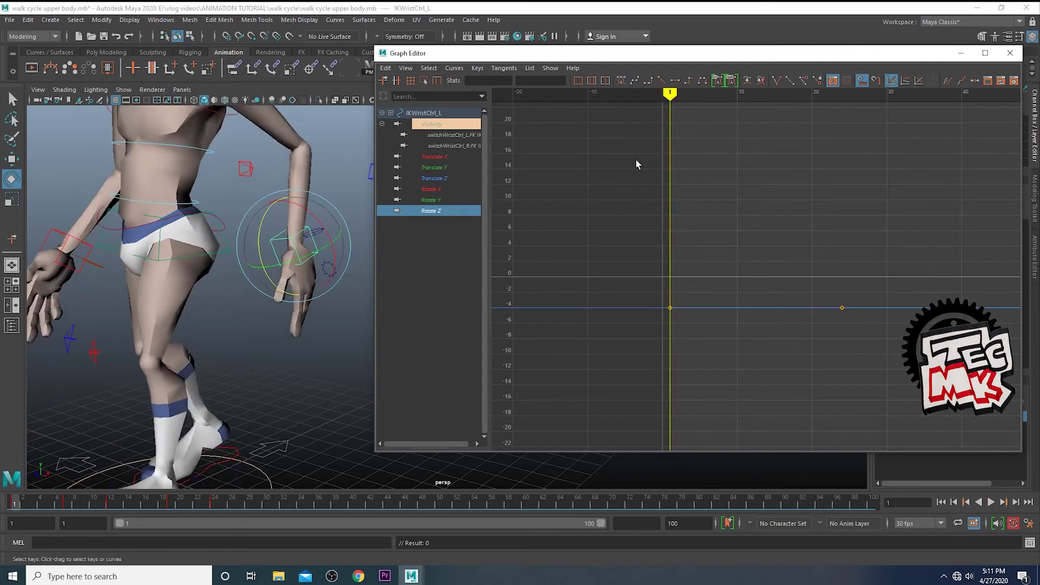
Compare the end keys of IKWristCtrl_L's Rotate Y curve and slope the flat tangents at frames 1 and 24 upward
left_click(428, 201)
middle_click_drag(645, 297, 609, 291, "alt")
left_click_drag(773, 174, 829, 232)
left_click_drag(722, 195, 759, 242)
left_click_drag(623, 196, 665, 244)
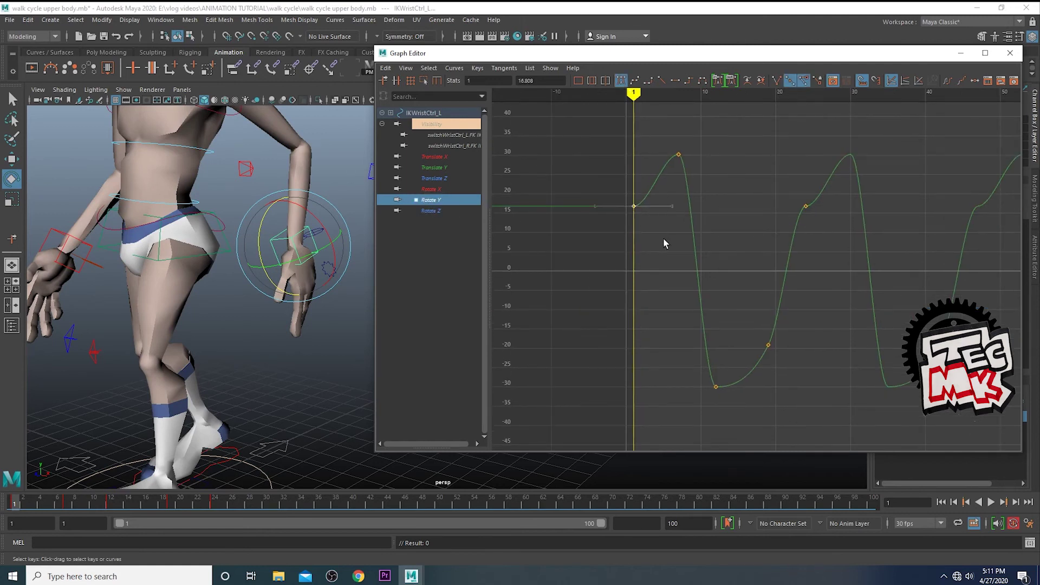
left_click_drag(781, 211, 811, 217)
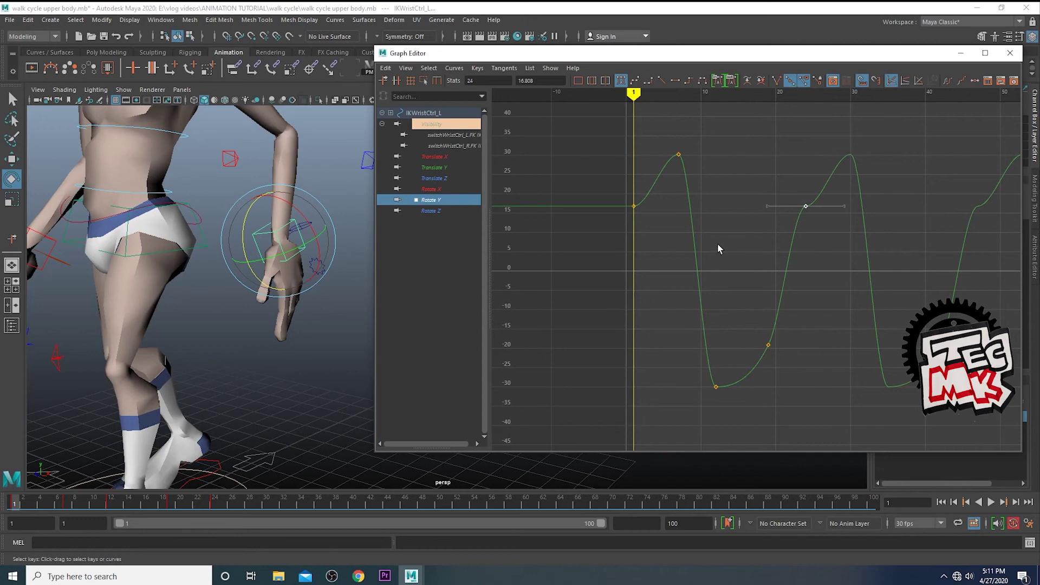
left_click_drag(615, 186, 683, 249)
left_click_drag(678, 211, 680, 214)
middle_click_drag(680, 215, 678, 205)
middle_click_drag(678, 205, 678, 200)
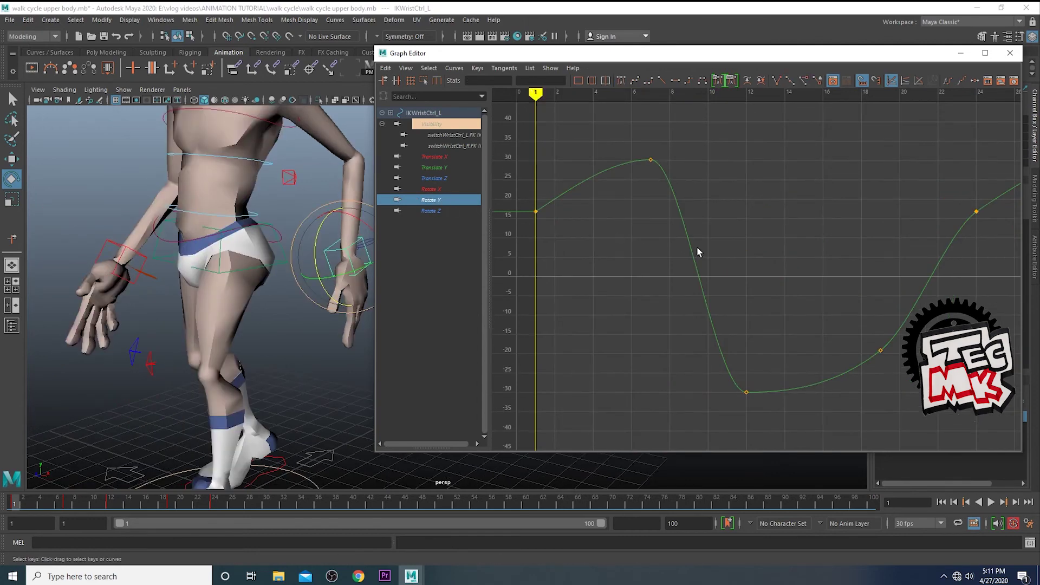
Fine-tune the tangent handles at frames 1 and 24 of the Rotate Y curve so their slopes match across the loop
scroll(698, 249, "down", 5)
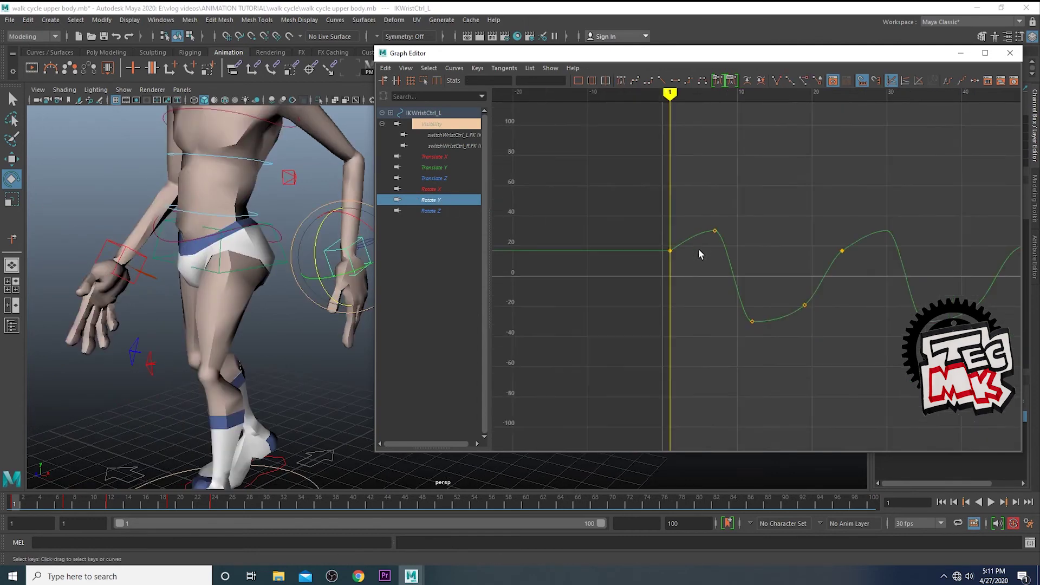
middle_click_drag(804, 295, 753, 293, "alt")
scroll(696, 263, "up", 5)
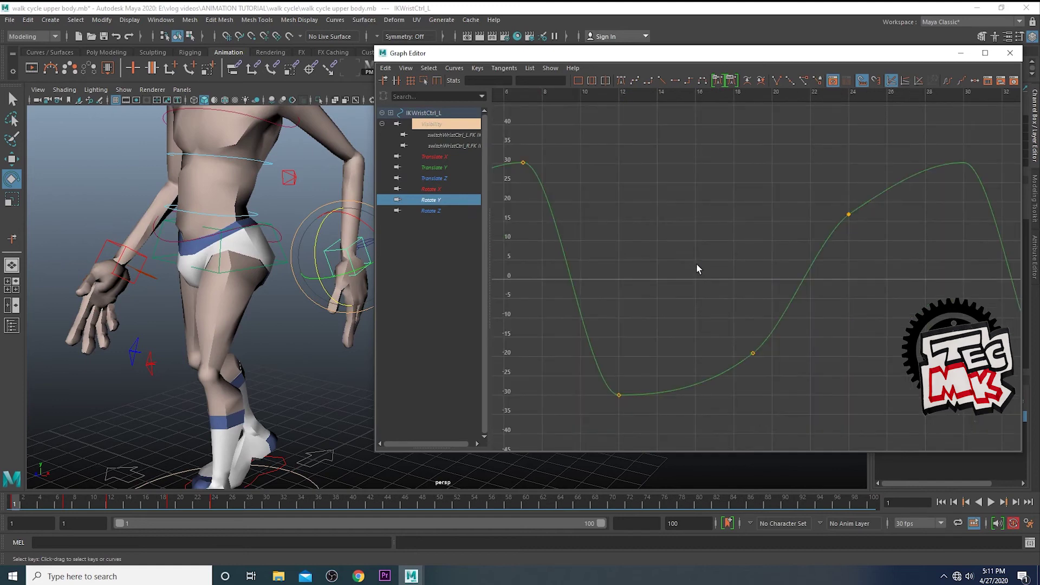
key("a")
left_click(813, 237)
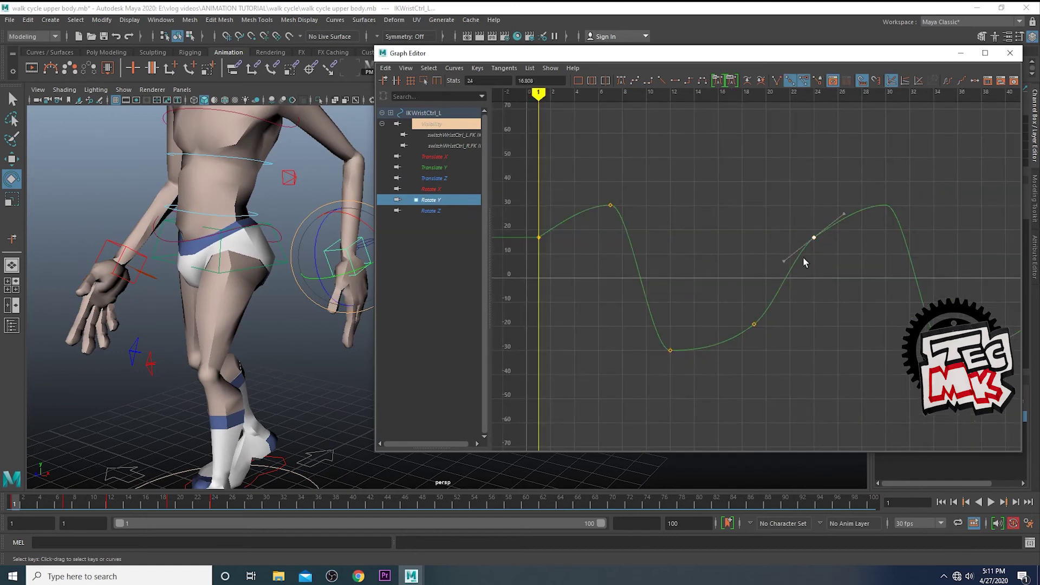
left_click_drag(553, 250, 554, 252)
left_click_drag(560, 201, 591, 238)
middle_click_drag(590, 237, 585, 231)
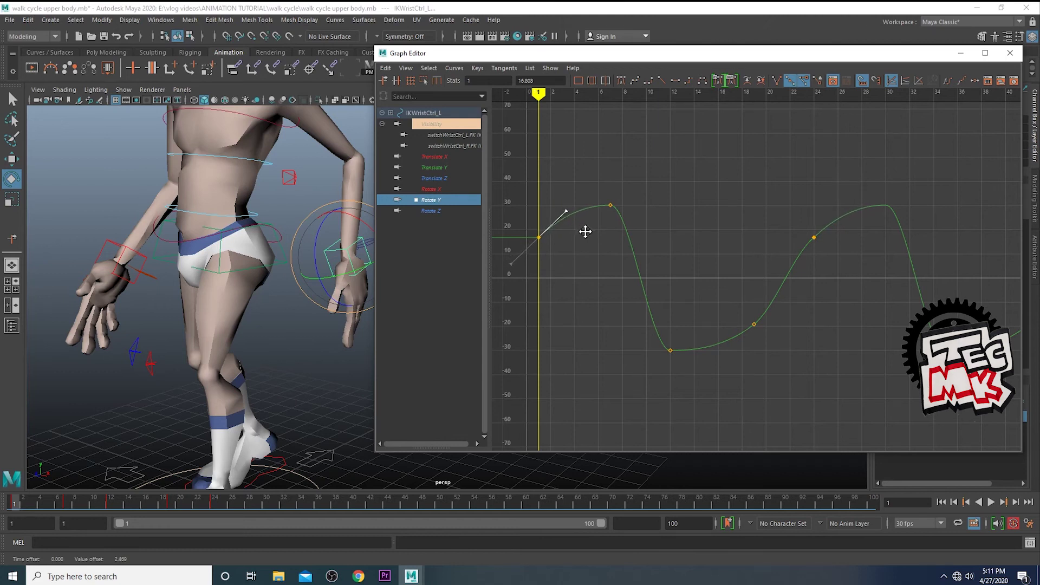
left_click(807, 236)
left_click_drag(801, 225, 839, 254)
middle_click_drag(787, 261, 791, 264)
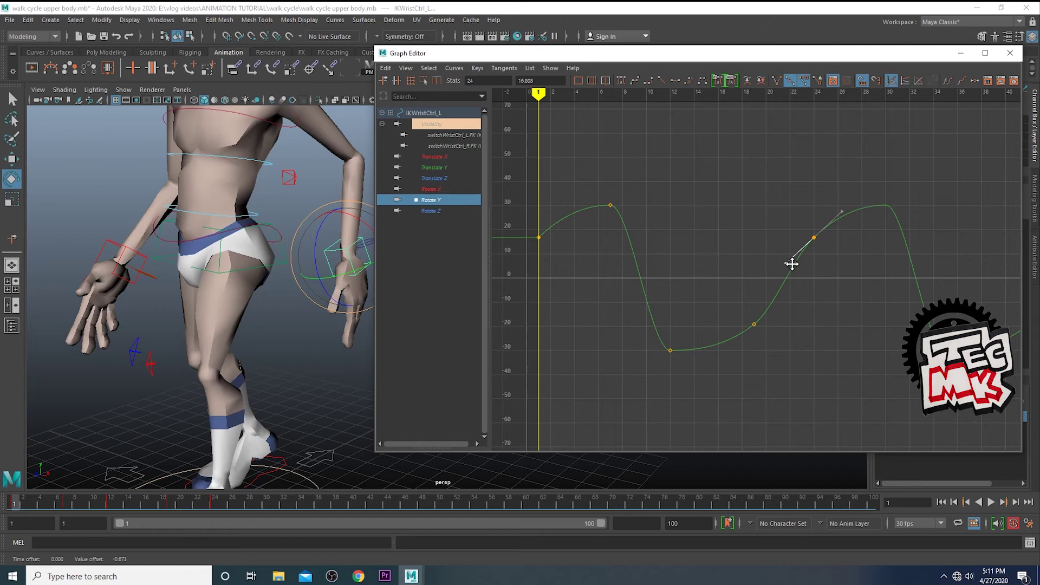
left_click(831, 241)
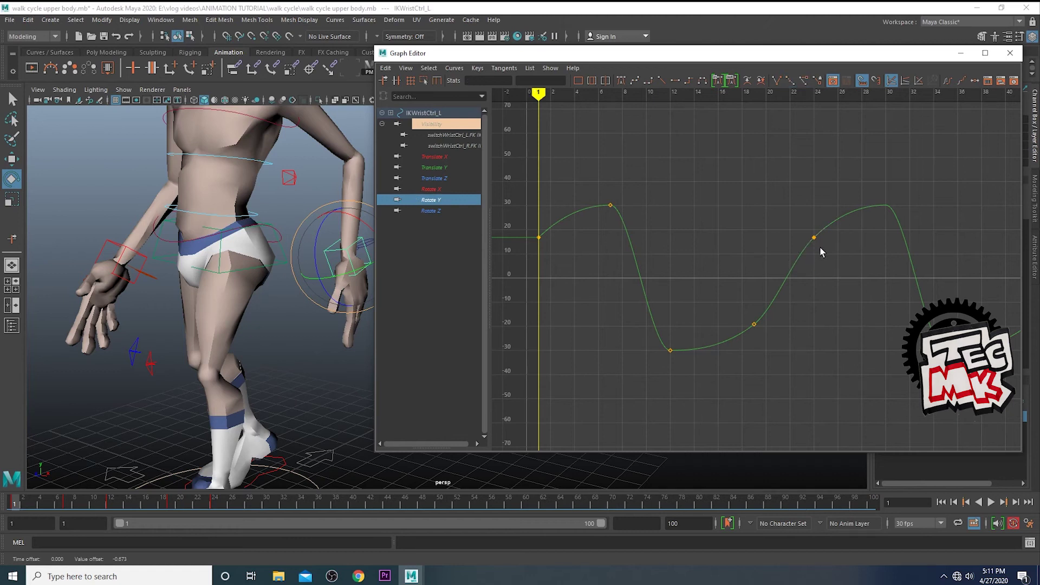
Set the frame 7 key on IKWristCtrl_L's Rotate X curve to 78
left_click(430, 191)
key("f")
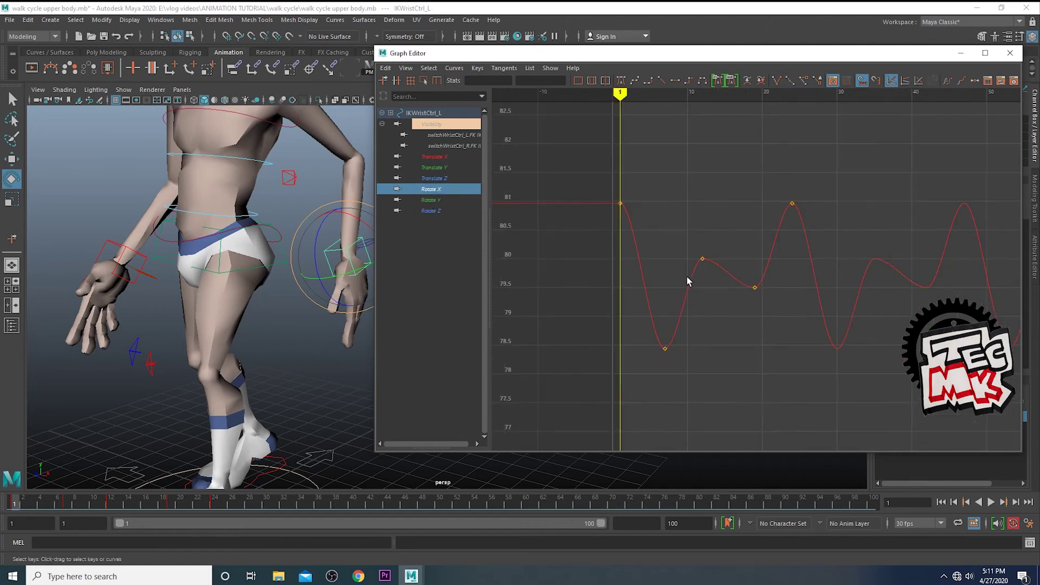
left_click_drag(22, 508, 65, 509)
left_click_drag(634, 327, 678, 367)
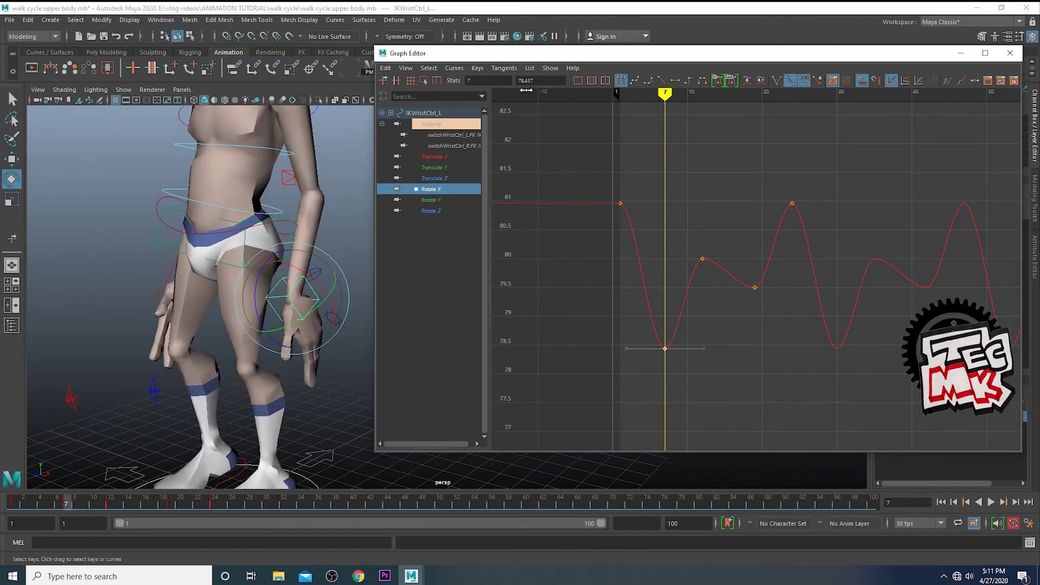
left_click_drag(537, 81, 507, 81)
type("78")
key("Return")
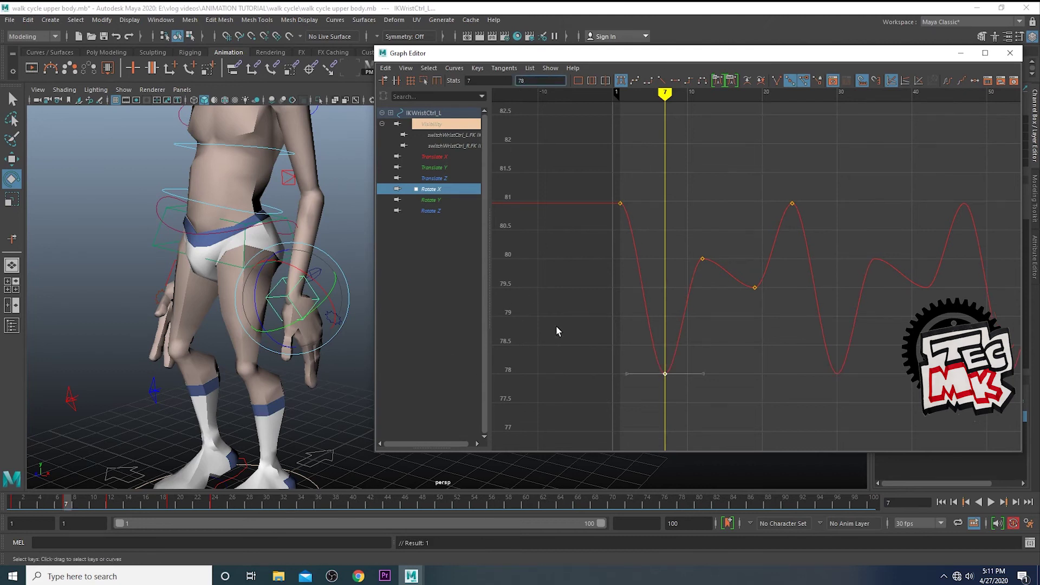
Undo the last value change on the Rotate X curve's frame 7 key
left_click(576, 327)
key("ctrl+z")
scroll(285, 348, "up", 1)
scroll(286, 350, "up", 1)
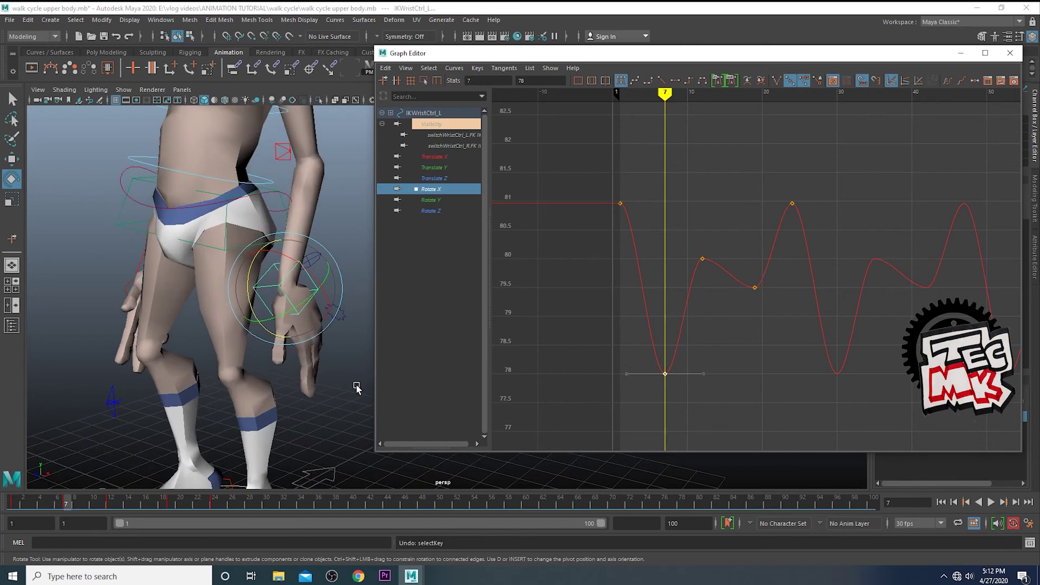
left_click(356, 386)
key("ctrl+z")
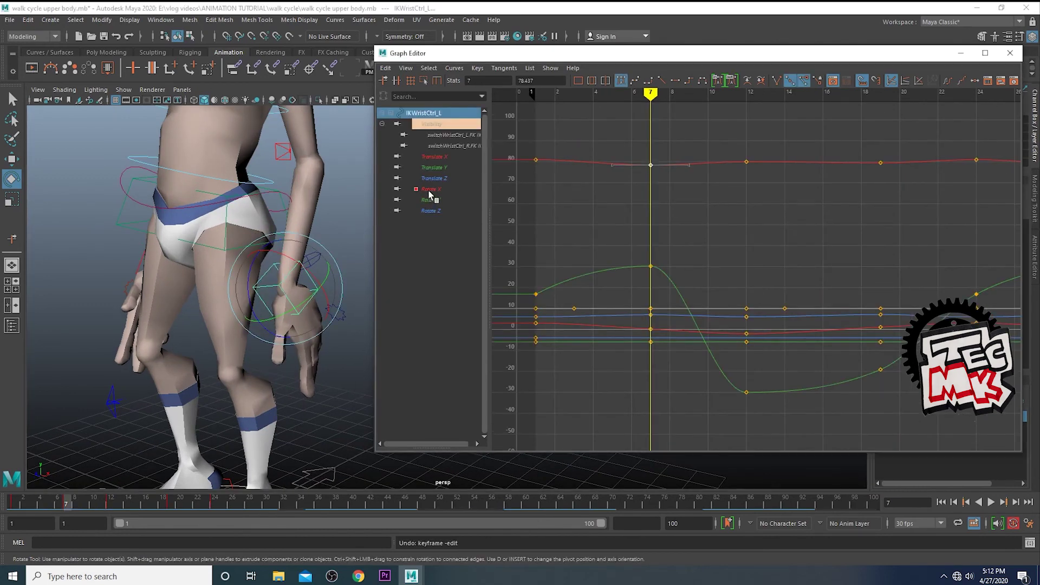
Isolate the Rotate X curve again and re-enter 78 as its frame 7 key's value
left_click(431, 188)
left_click_drag(617, 351, 686, 420)
double_click(526, 81)
type("78")
key("Return")
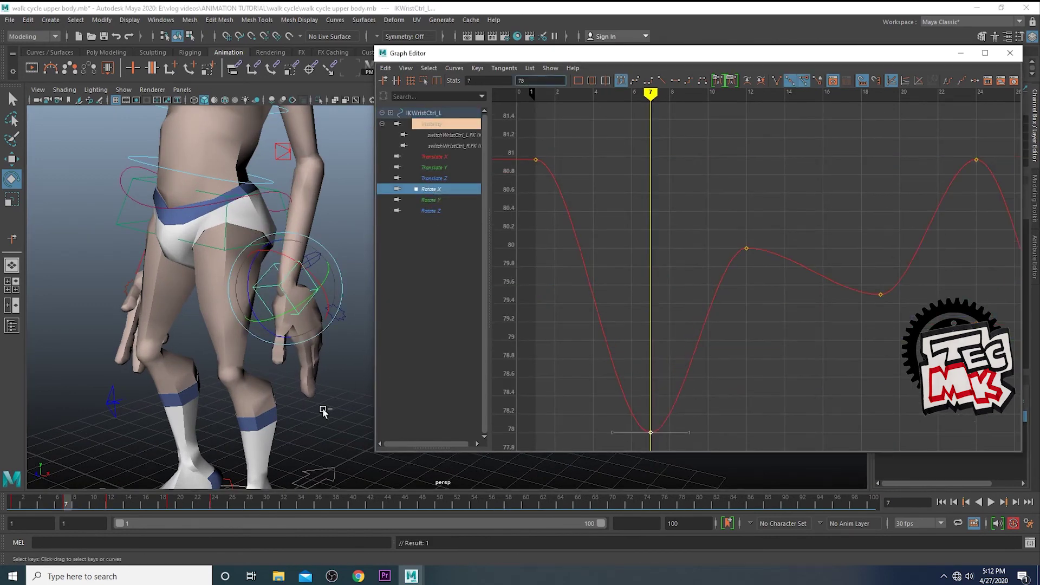
Delete the frame 12 key from IKWristCtrl_L's Rotate X curve
left_click_drag(72, 505, 111, 505)
left_click_drag(321, 361, 334, 338, "alt")
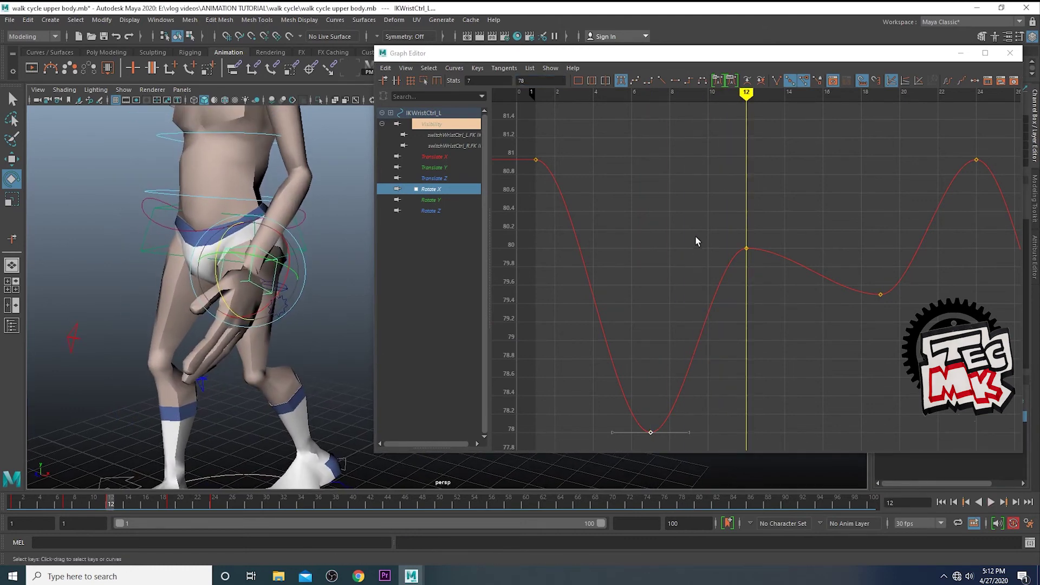
left_click_drag(694, 209, 789, 287)
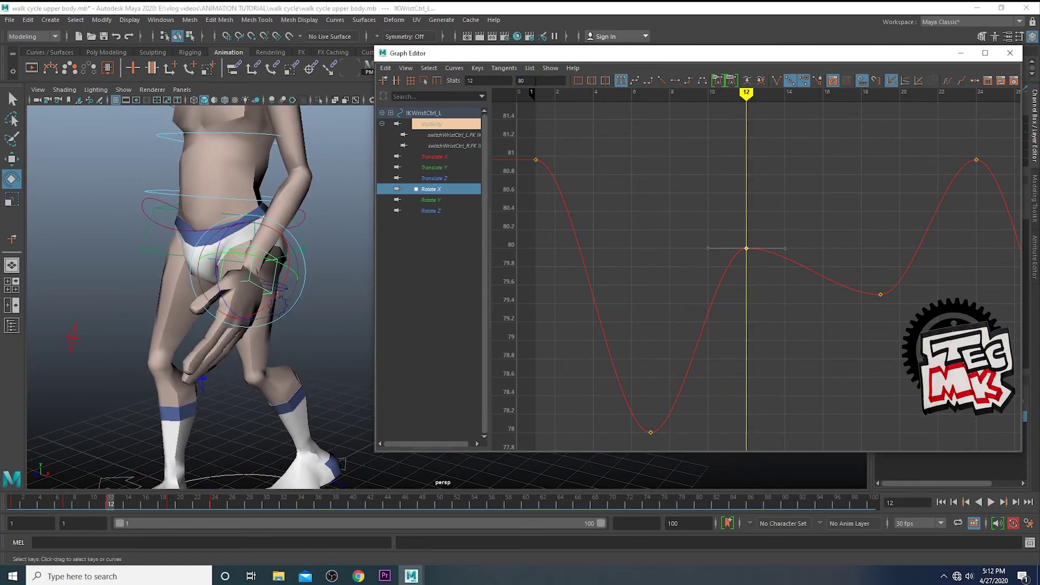
key("Delete")
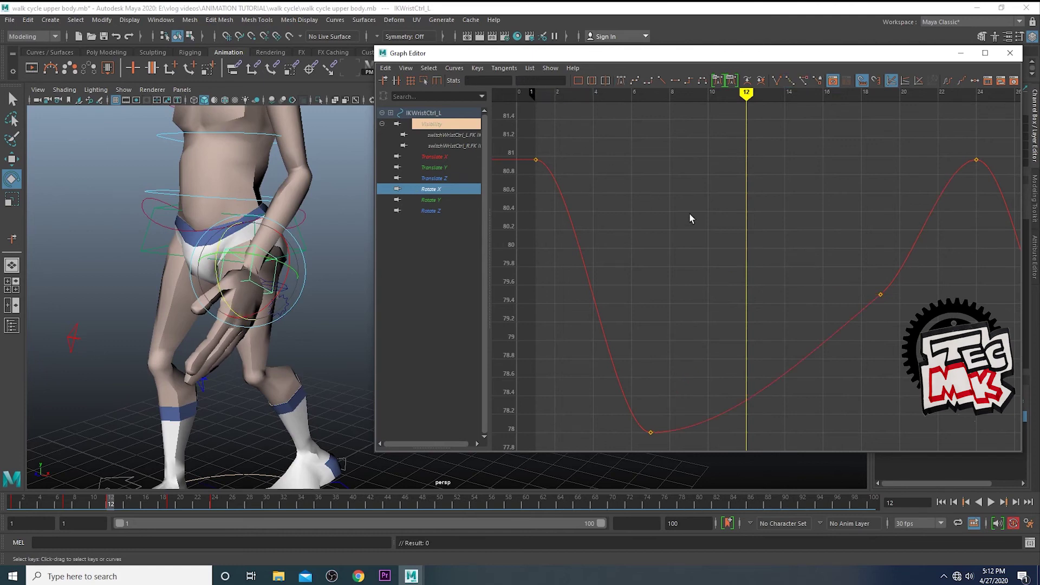
Set the frame 1 key on IKWristCtrl_L's Rotate X curve to 80
left_click_drag(815, 284, 912, 330)
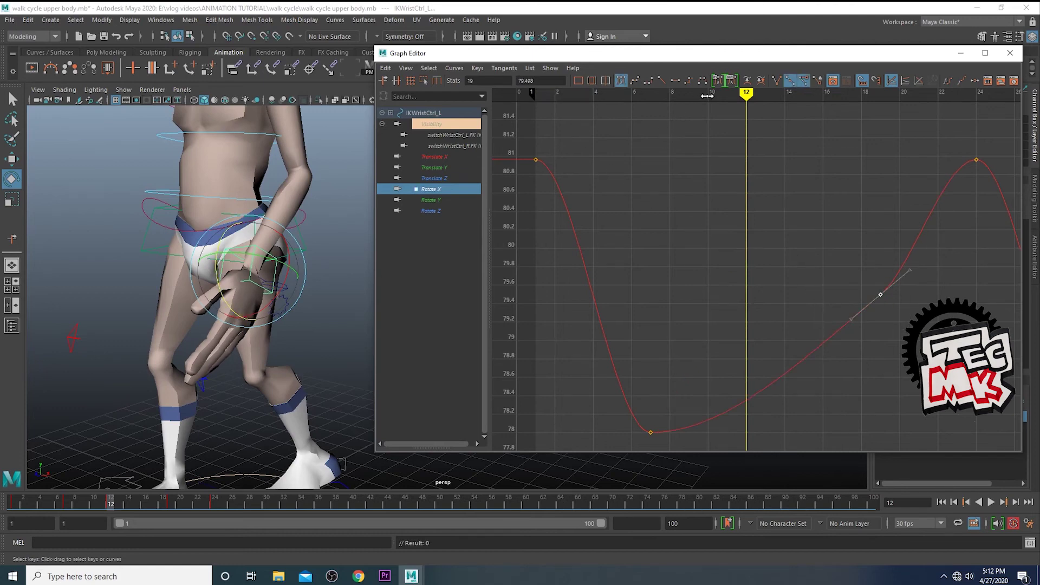
left_click_drag(734, 93, 650, 141)
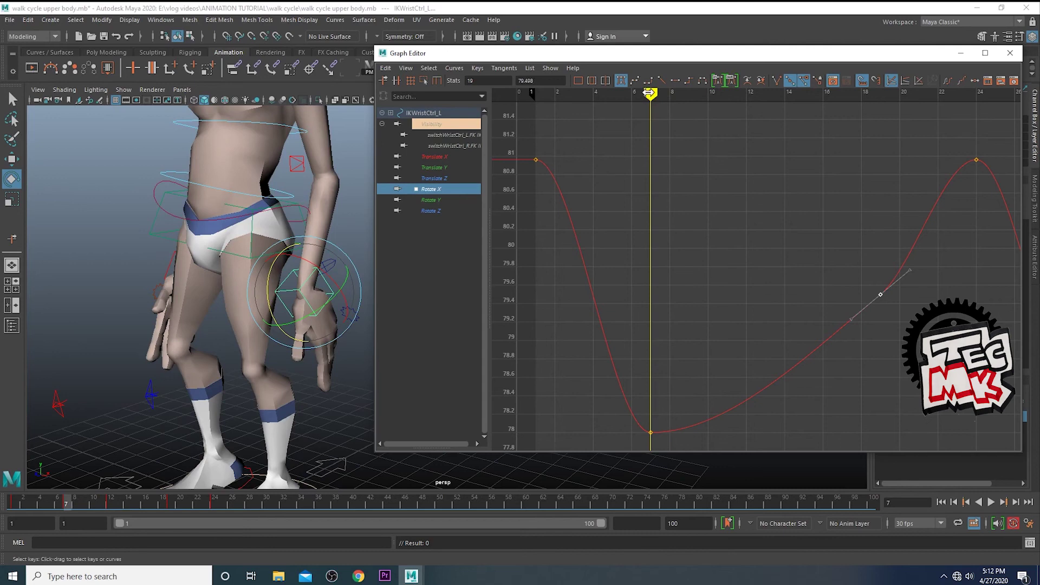
left_click_drag(320, 260, 341, 256, "alt")
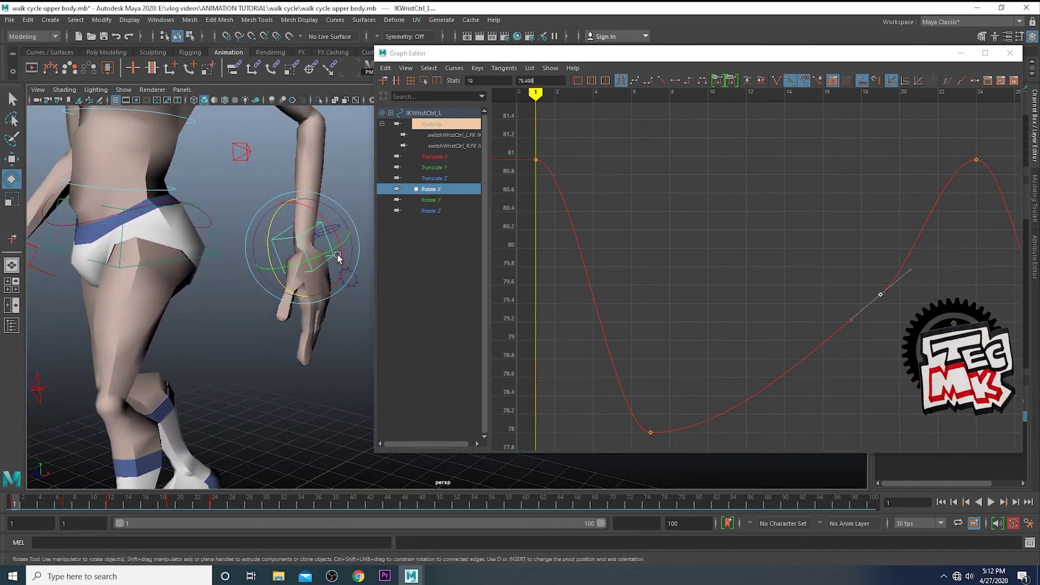
left_click(584, 156)
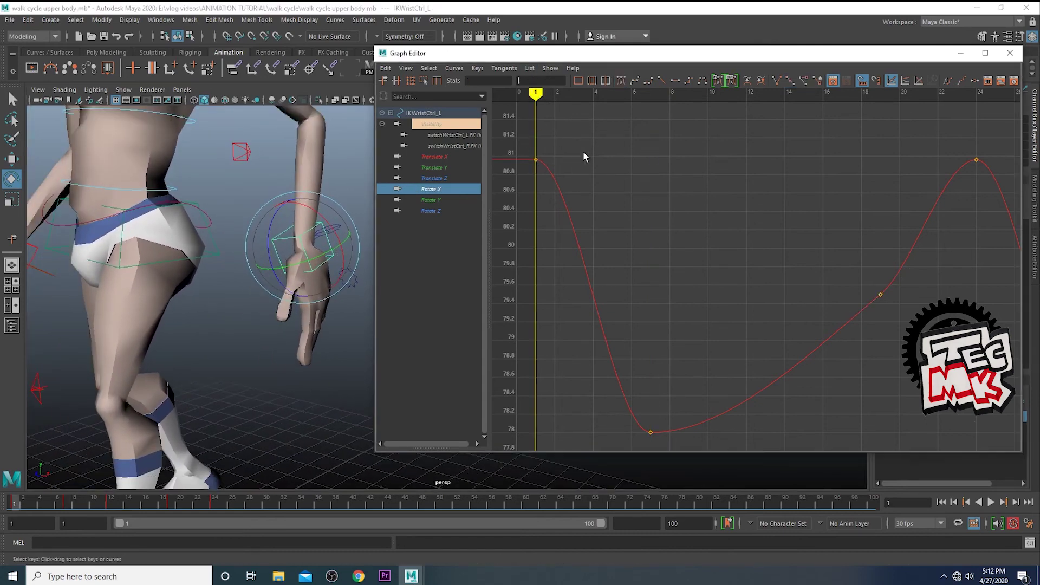
left_click_drag(583, 153, 528, 197)
left_click(540, 80)
type("80")
key("Return")
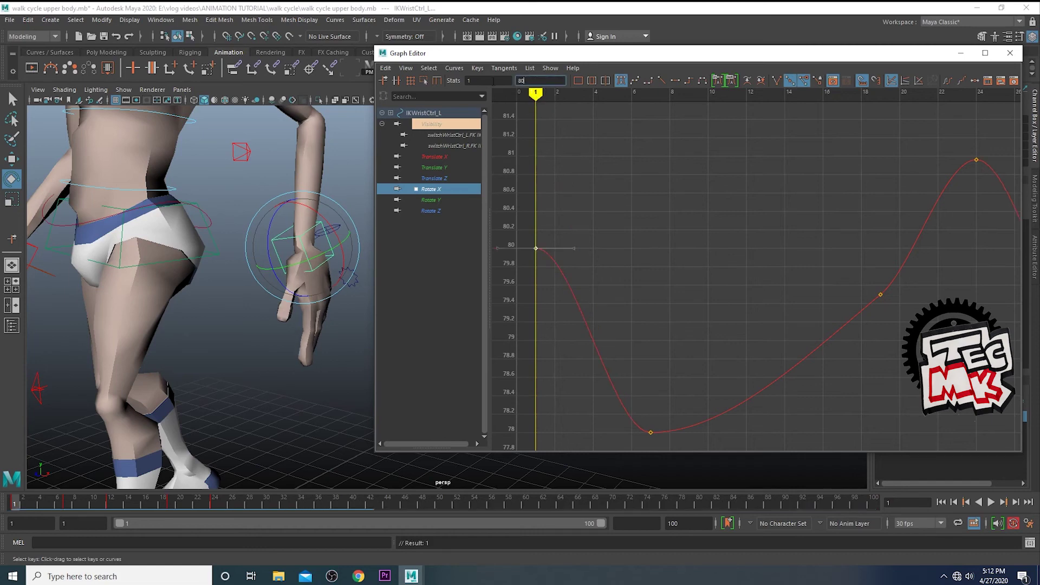
Delete the frame 7 key from IKWristCtrl_L's Rotate X curve
left_click(67, 502)
left_click_drag(633, 420, 672, 443)
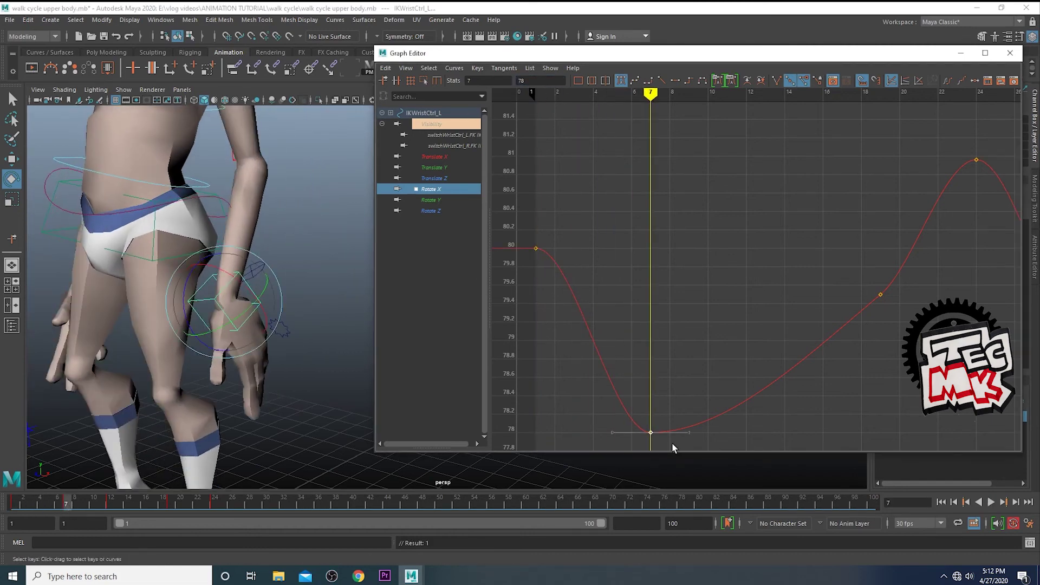
key("Delete")
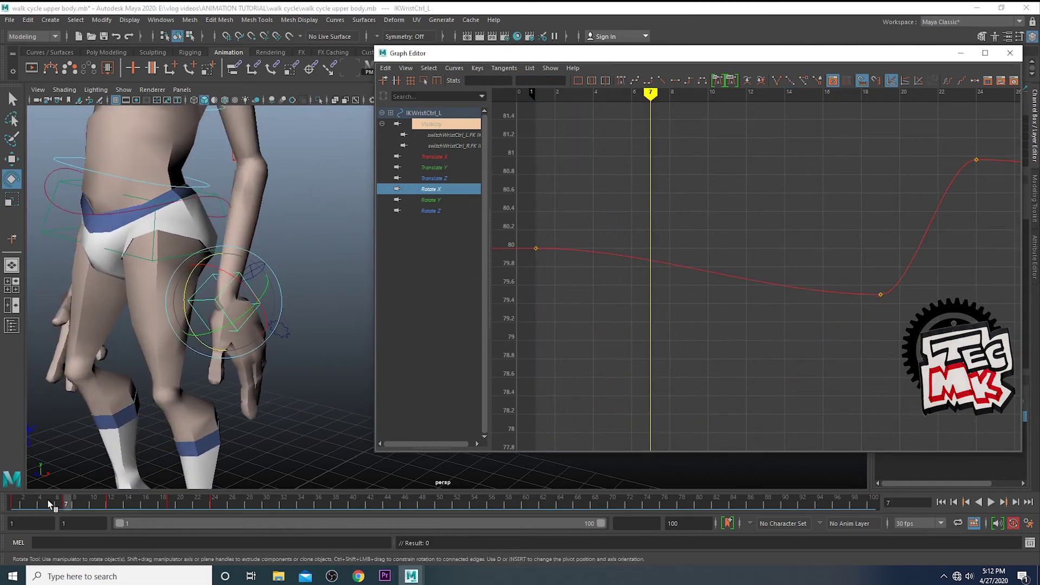
Delete the frame 19 key from IKWristCtrl_L's Rotate X curve
left_click(107, 503)
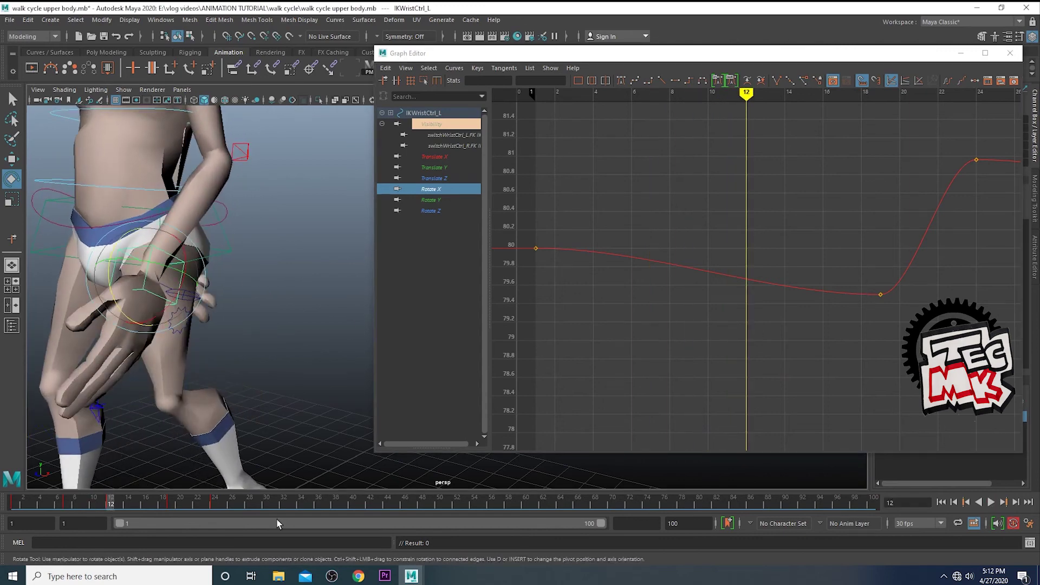
scroll(252, 383, "down", 3)
left_click(168, 509)
left_click_drag(813, 261, 902, 329)
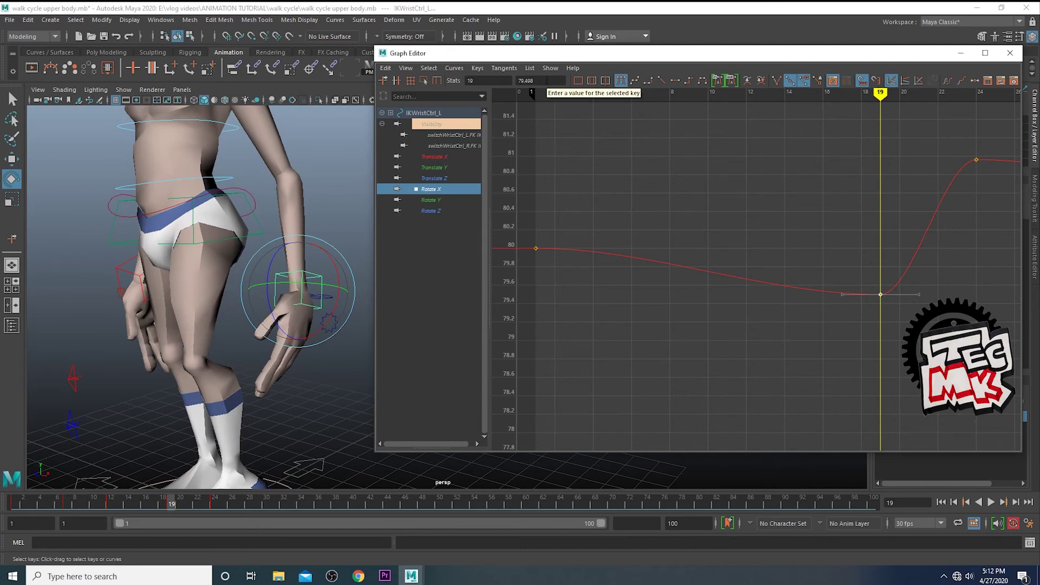
key("Delete")
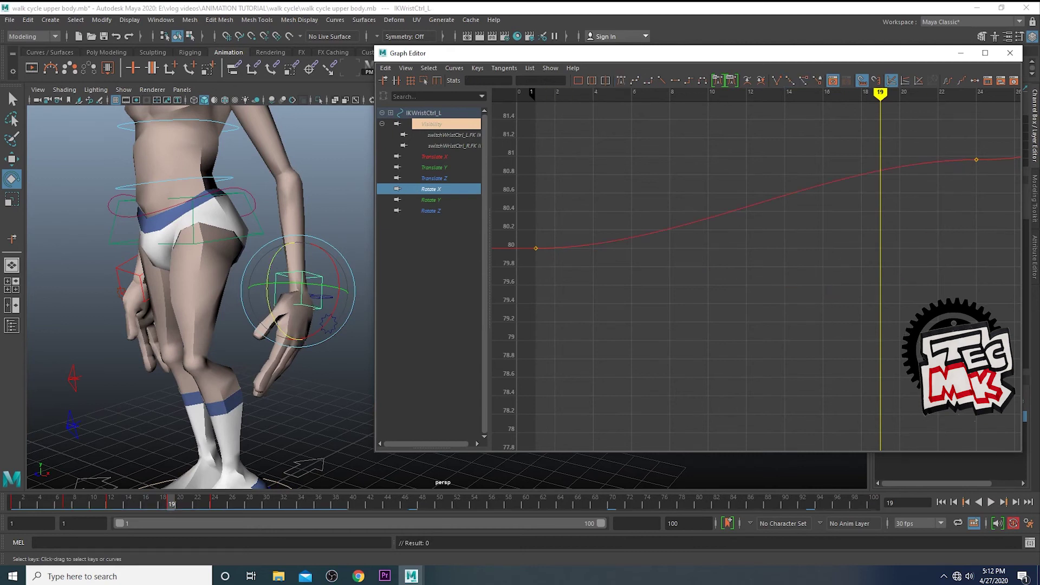
Extend the playback range and the animation end to frame 500
middle_click_drag(827, 297, 789, 350, "alt")
scroll(789, 350, "down", 2)
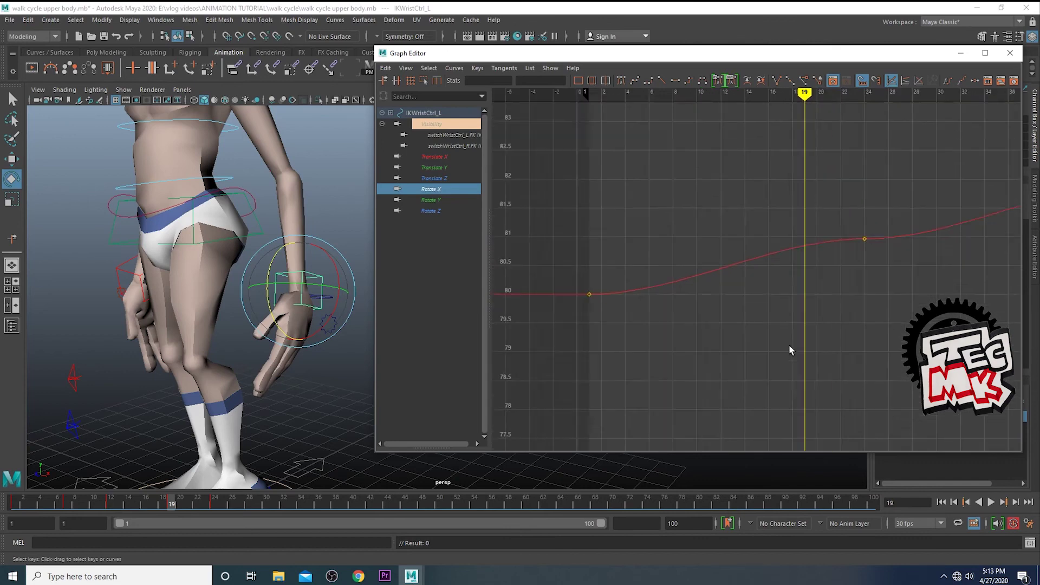
middle_click_drag(873, 328, 731, 339, "alt")
scroll(813, 339, "down", 6)
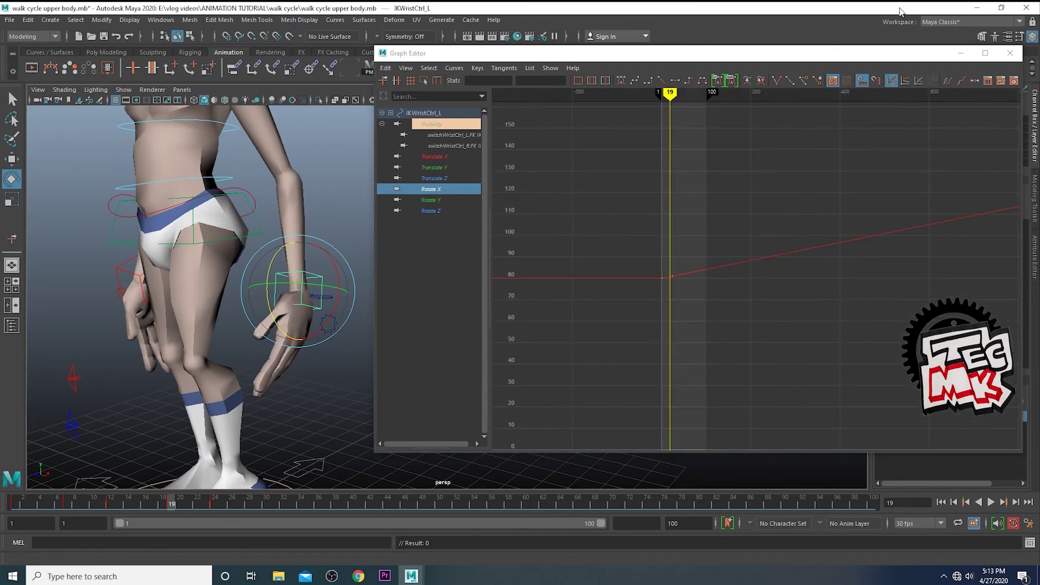
left_click_drag(953, 52, 886, 59)
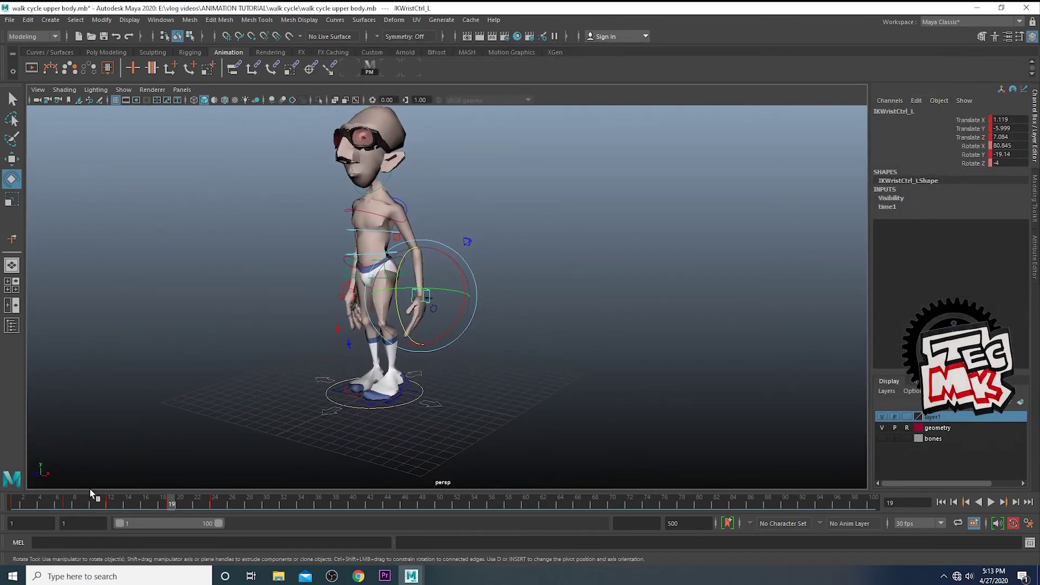
left_click_drag(19, 509, 829, 521)
double_click(515, 524)
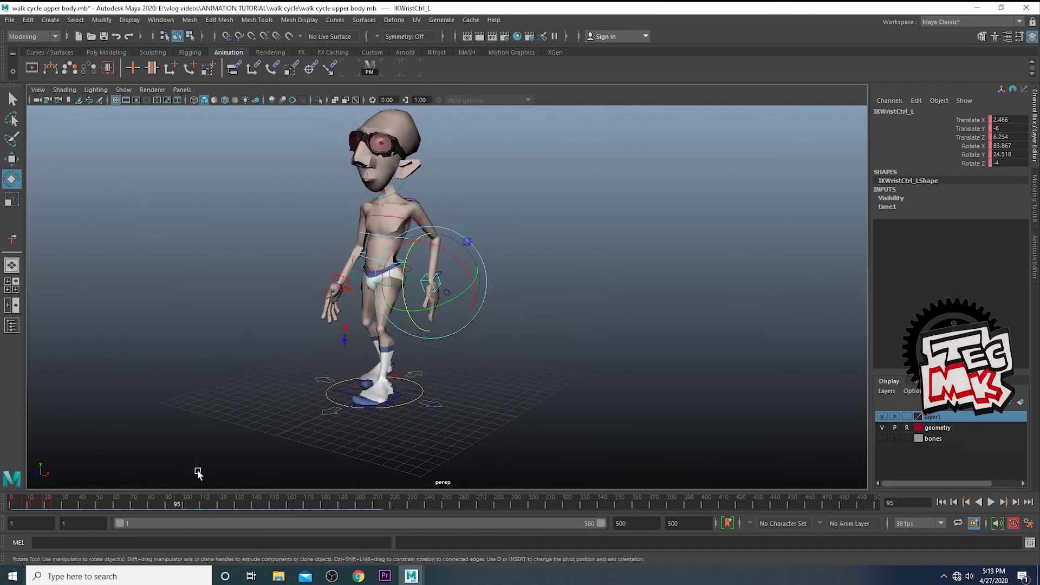
Go to frame 500 and examine the left hand's pose up close from the front
left_click_drag(190, 508, 875, 505)
left_click_drag(571, 369, 448, 387, "alt")
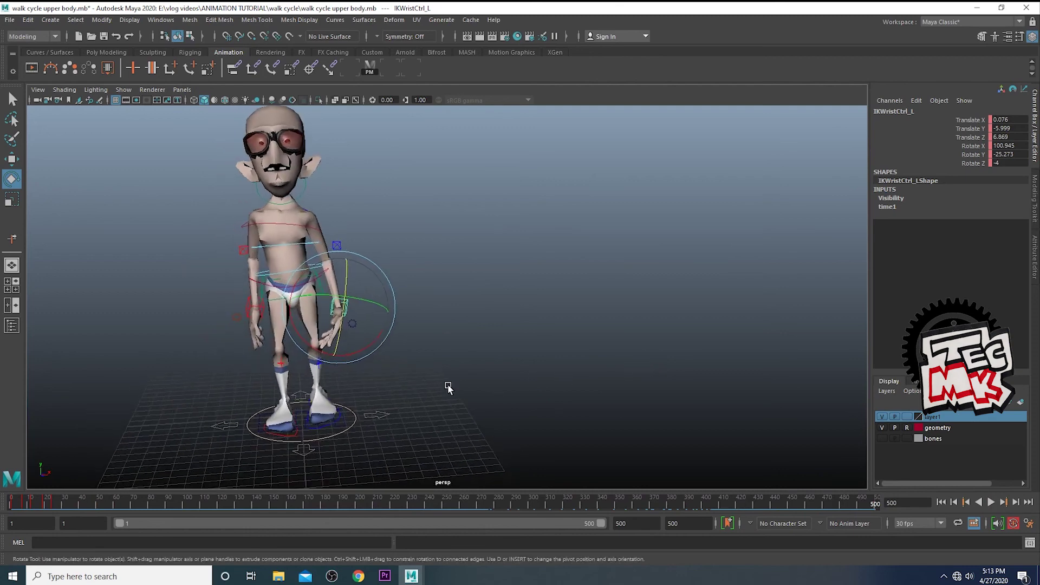
scroll(448, 386, "up", 5)
middle_click_drag(455, 358, 599, 321, "alt")
scroll(531, 366, "up", 10)
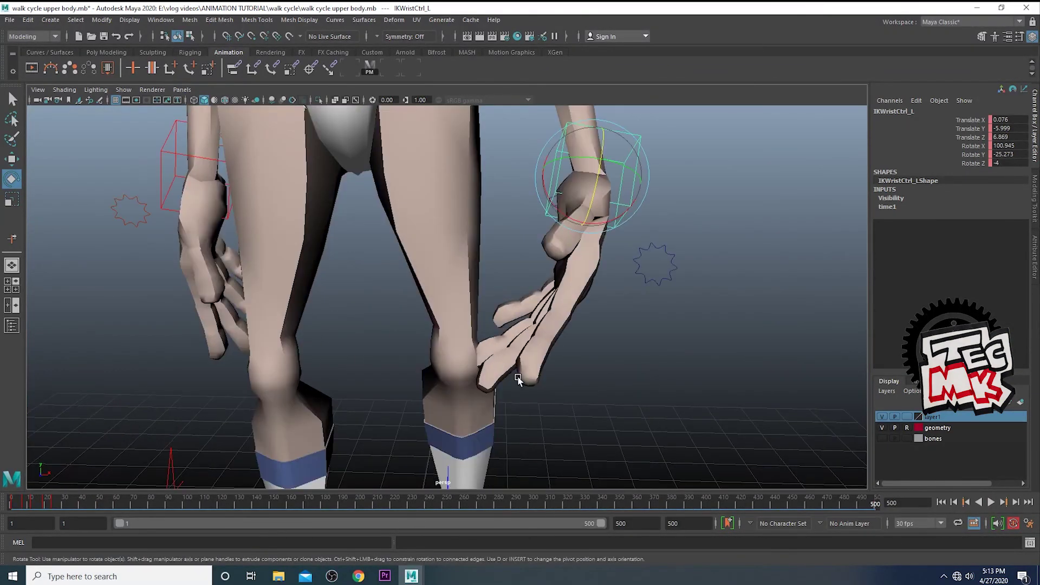
scroll(547, 308, "up", 3)
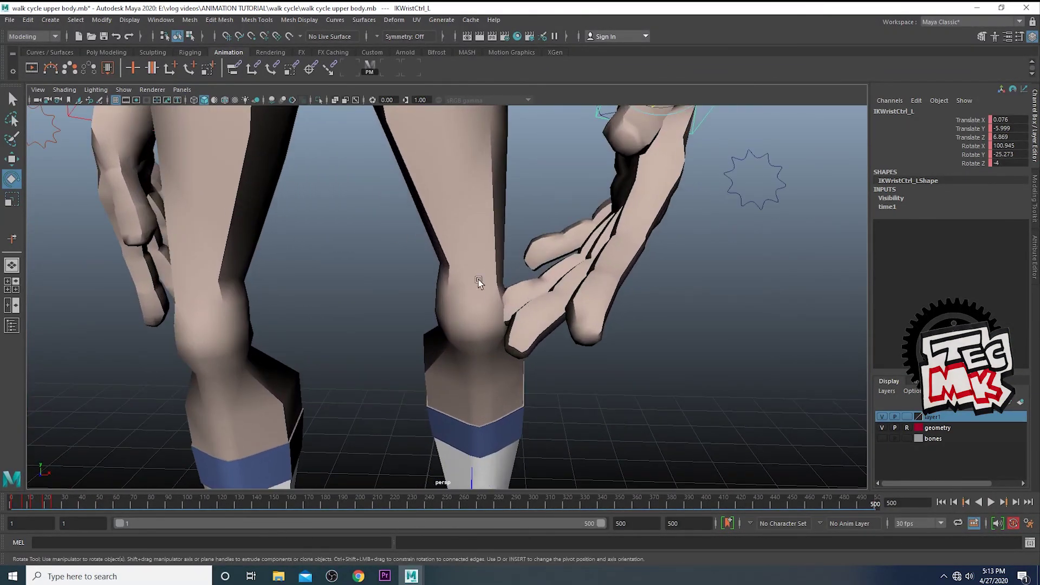
scroll(622, 303, "down", 4)
Play the walk cycle from frame 1 and scrub through its frames to check both hands' motion
key("alt+v")
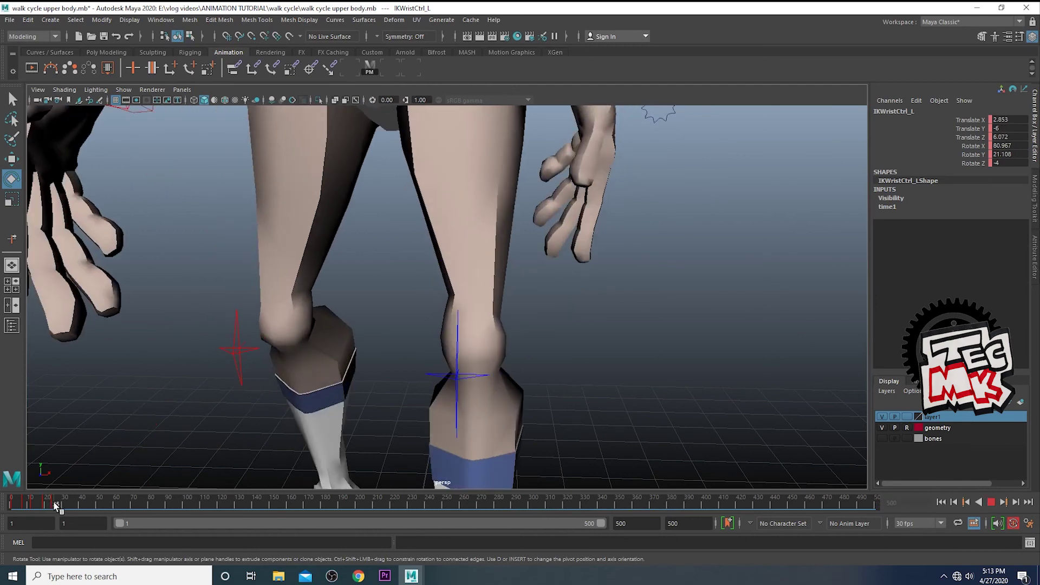
left_click_drag(125, 503, 11, 506)
scroll(412, 437, "down", 3)
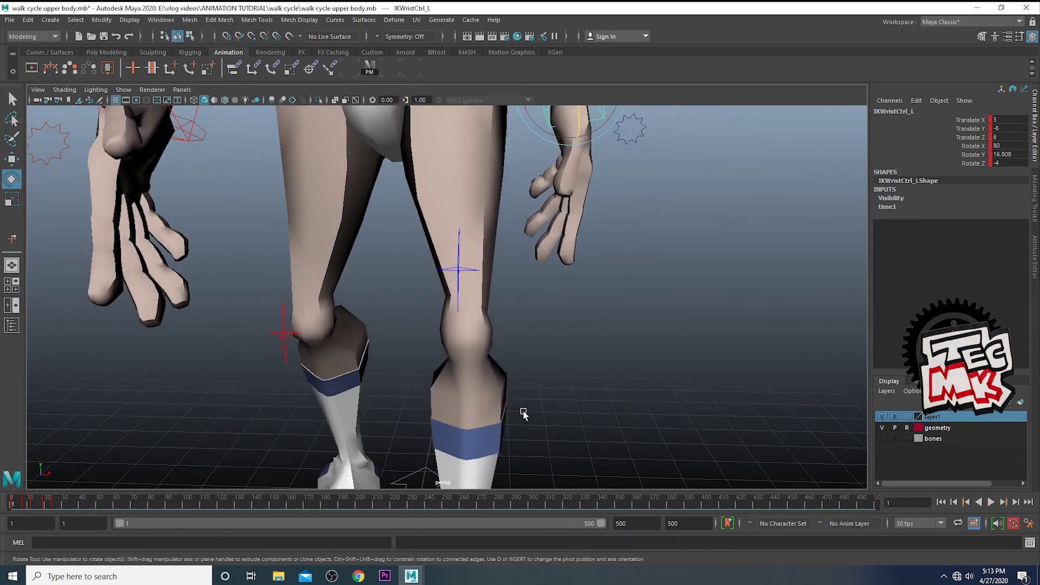
middle_click_drag(633, 375, 599, 385, "alt")
key("alt+v")
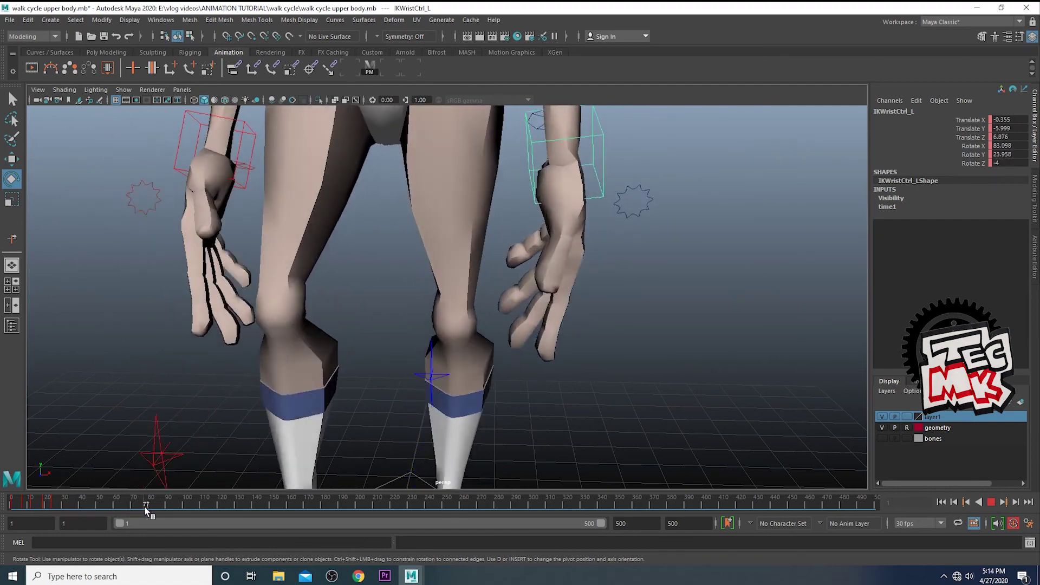
left_click_drag(205, 513, 681, 508)
Extend the time range to frame 1000 and play the frames past 900 to check the left wrist's rotation
left_click_drag(576, 384, 619, 414, "alt")
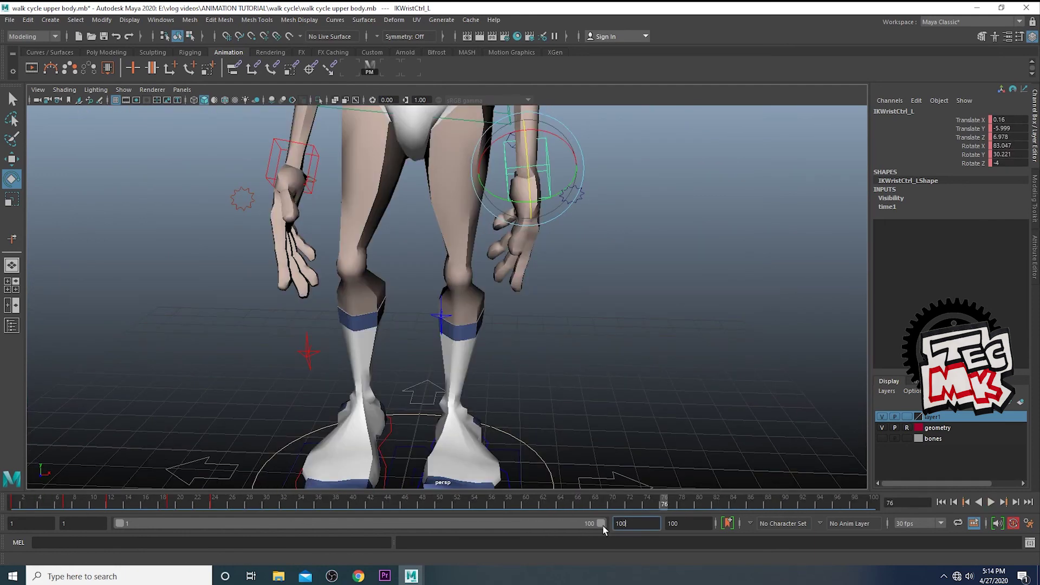
type("0")
key("Return")
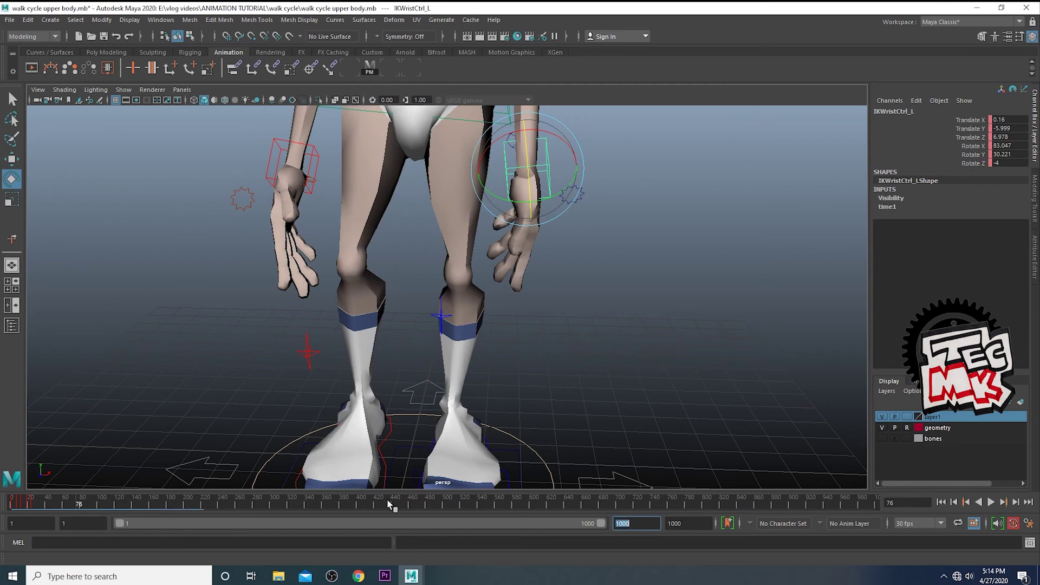
key("alt+v")
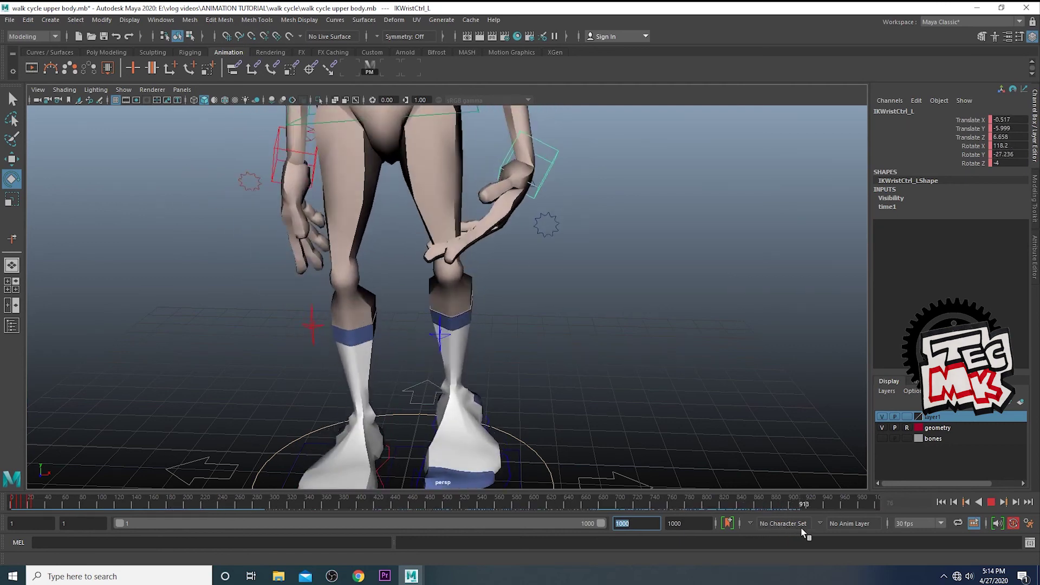
scroll(667, 383, "down", 3)
left_click_drag(432, 318, 463, 335, "alt")
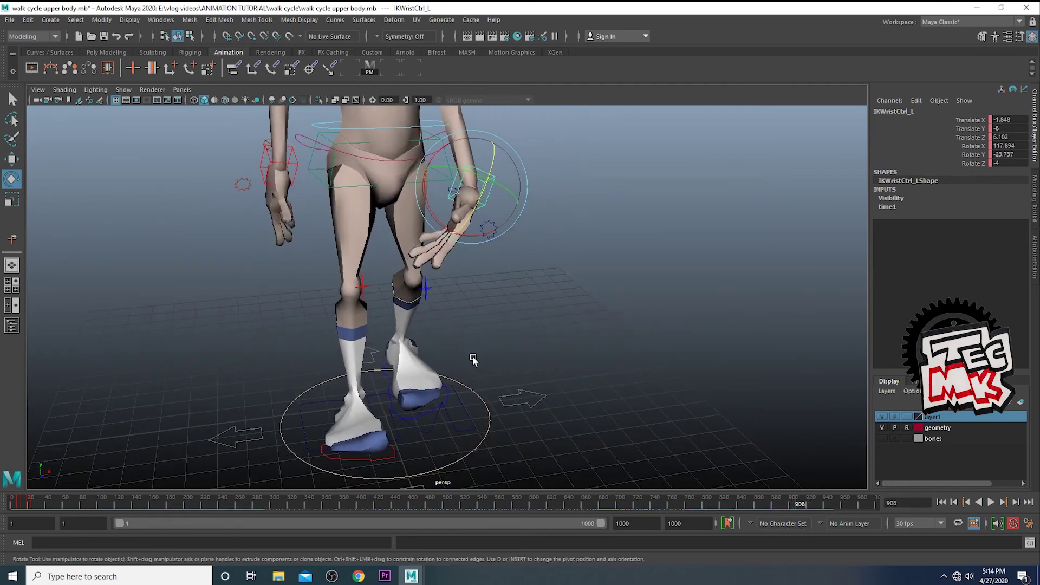
key("alt+v")
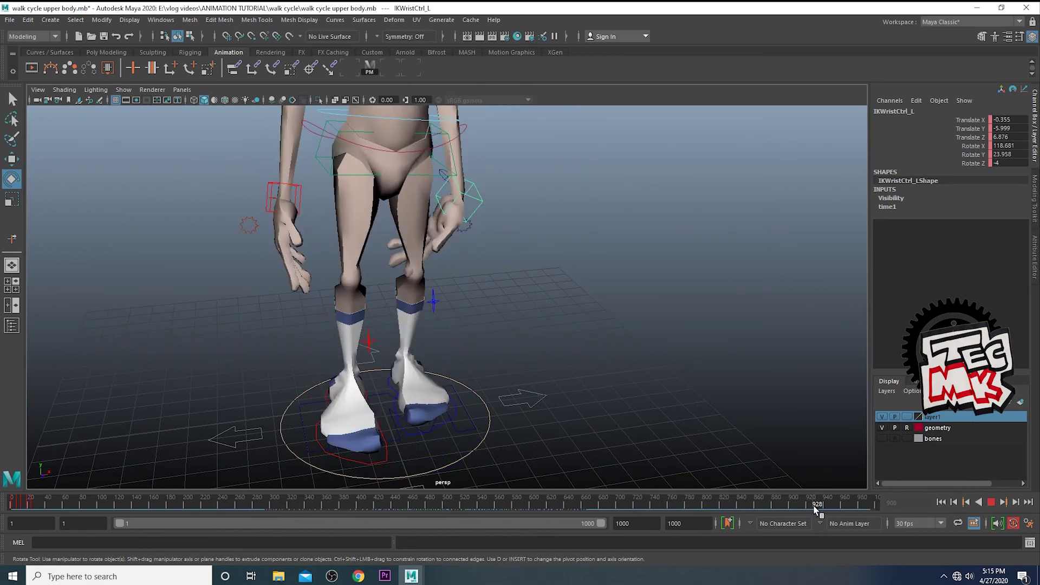
left_click(818, 505)
Reopen the Graph Editor, isolate IKWristCtrl_L's Rotate X curve and examine how it continues over thousands of frames
left_click(396, 72)
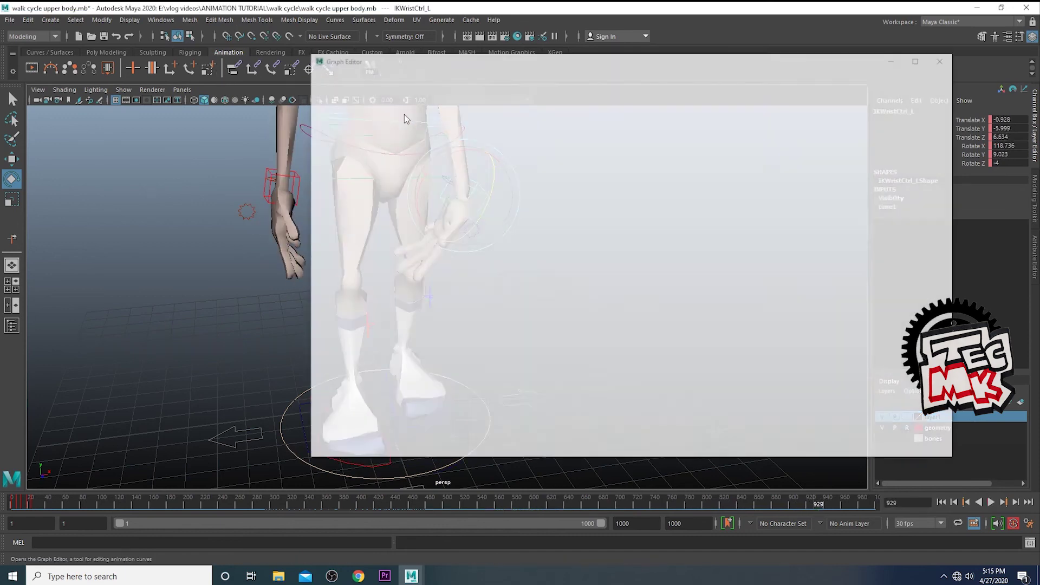
left_click(364, 196)
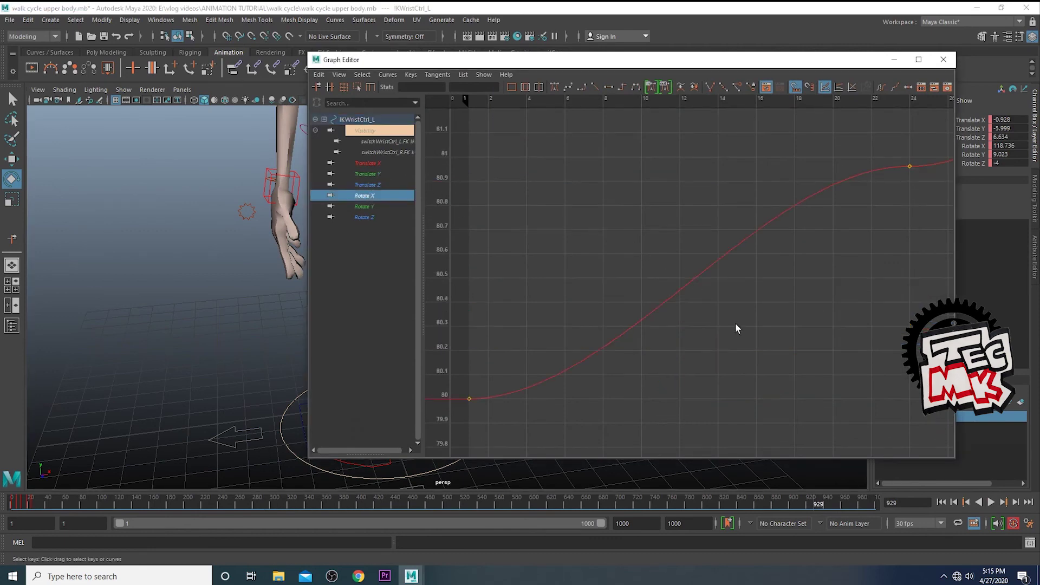
scroll(736, 322, "down", 5)
middle_click_drag(849, 275, 538, 371, "alt")
scroll(540, 363, "up", 3)
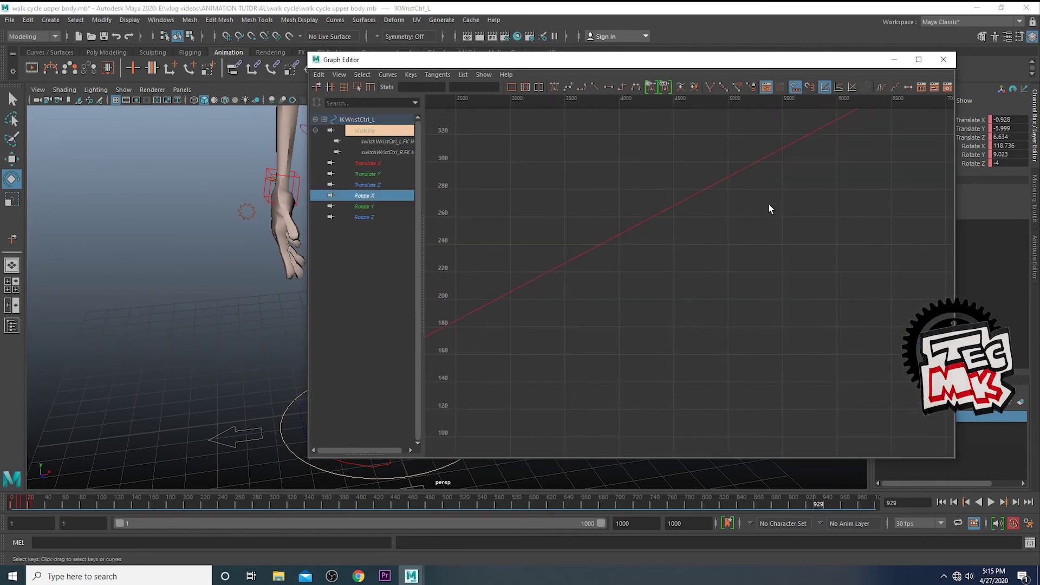
scroll(839, 249, "down", 4)
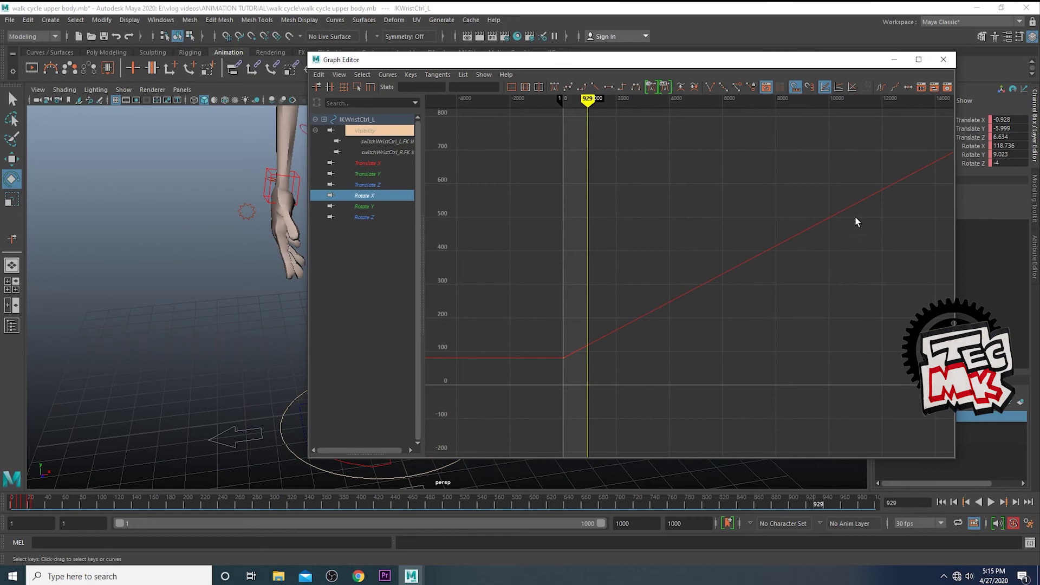
left_click(917, 60)
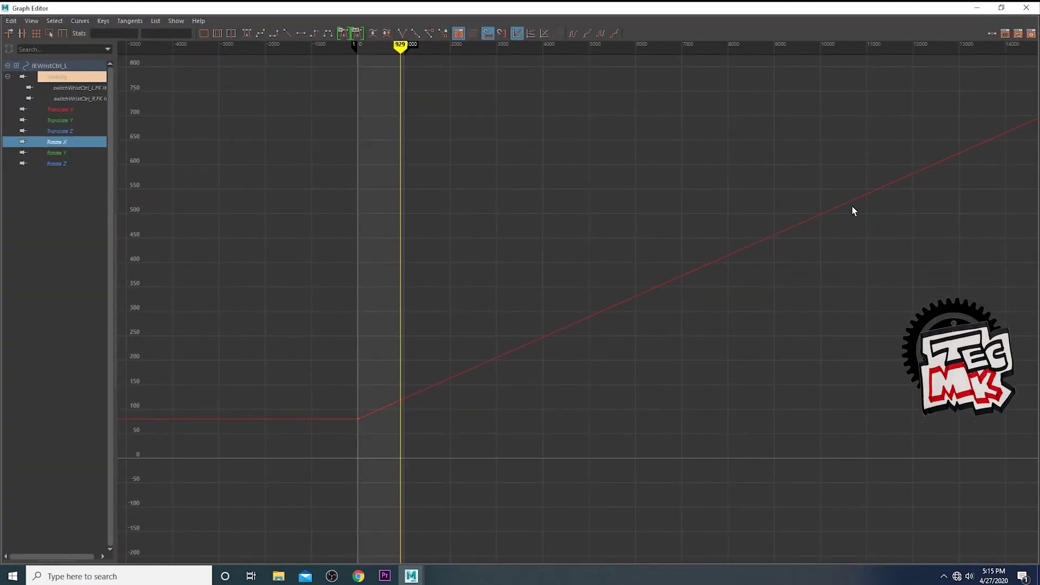
left_click(1021, 11)
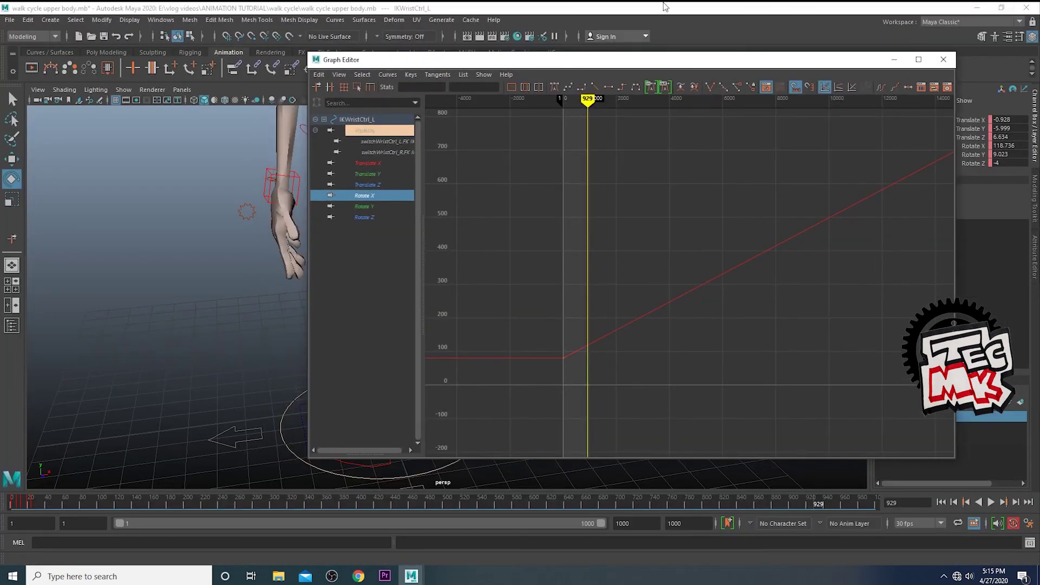
Scrub through the 5000-frame range to examine the left wrist's rotation far beyond the keyed cycle
scroll(606, 330, "down", 4)
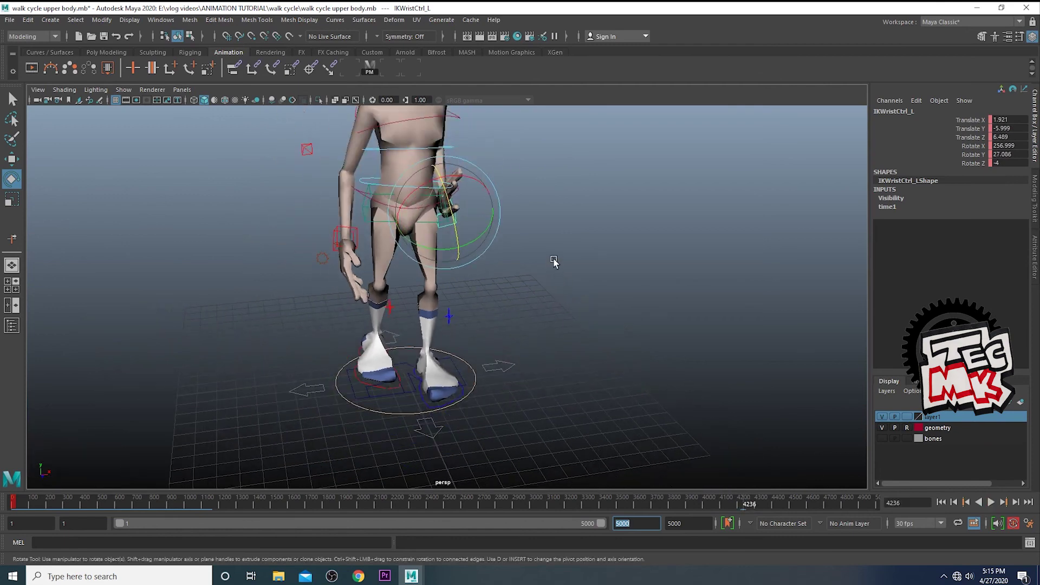
middle_click_drag(552, 261, 543, 360, "alt")
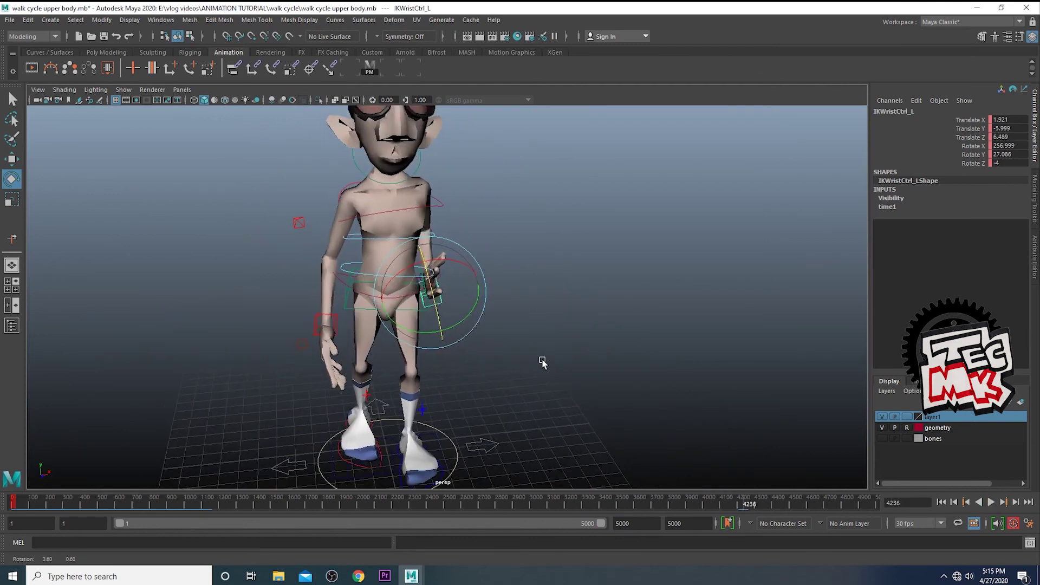
left_click_drag(543, 359, 484, 368, "alt")
left_click(456, 504)
left_click_drag(456, 505, 490, 506)
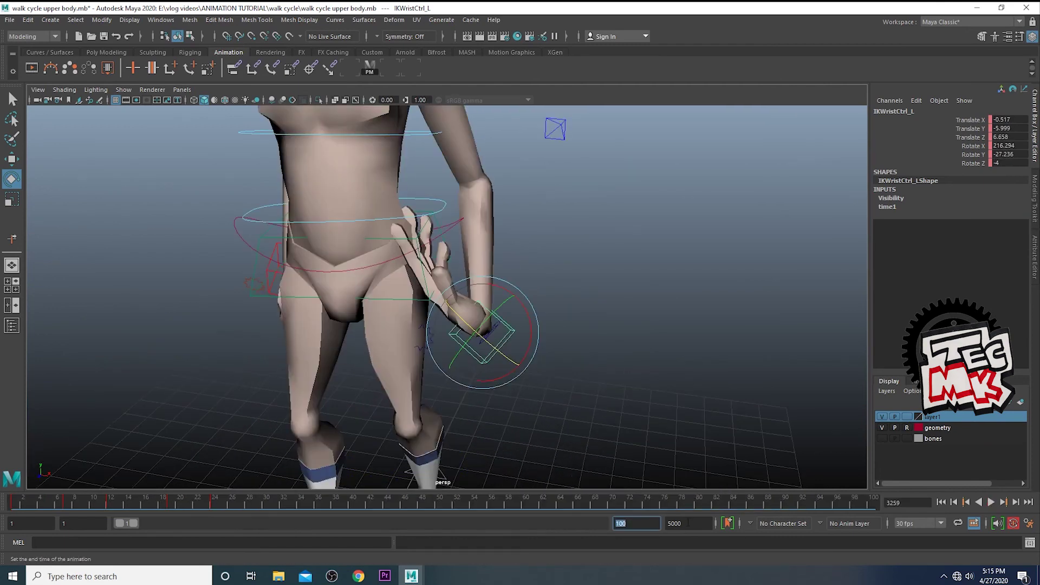
Set the animation's end frame back to 100
key("Tab")
type("100")
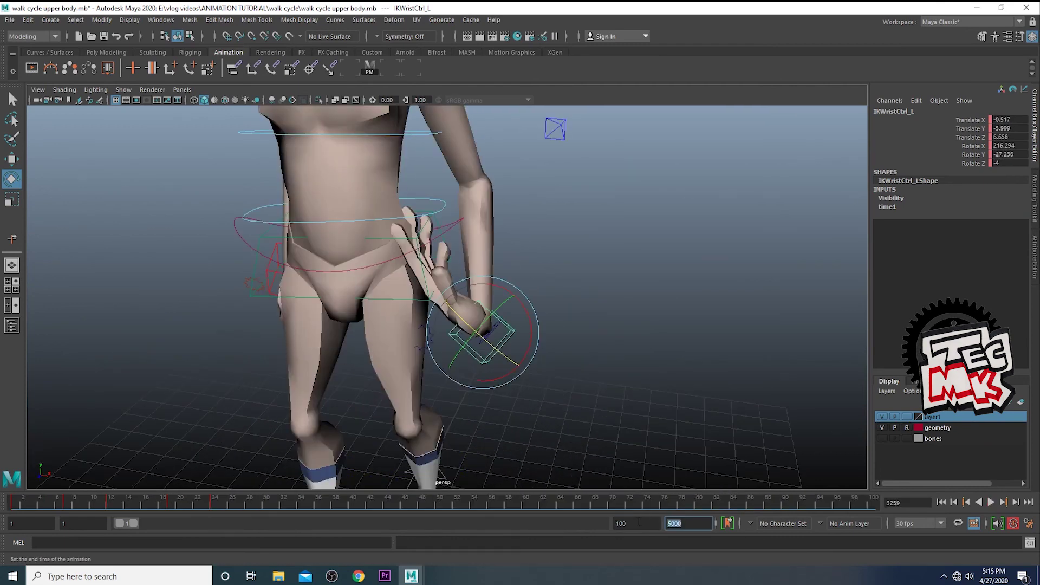
key("Return")
Isolate IKWristCtrl_L's Rotate X curve in the Graph Editor and set its frame 24 key to 80, matching frame 1
scroll(530, 353, "down", 5)
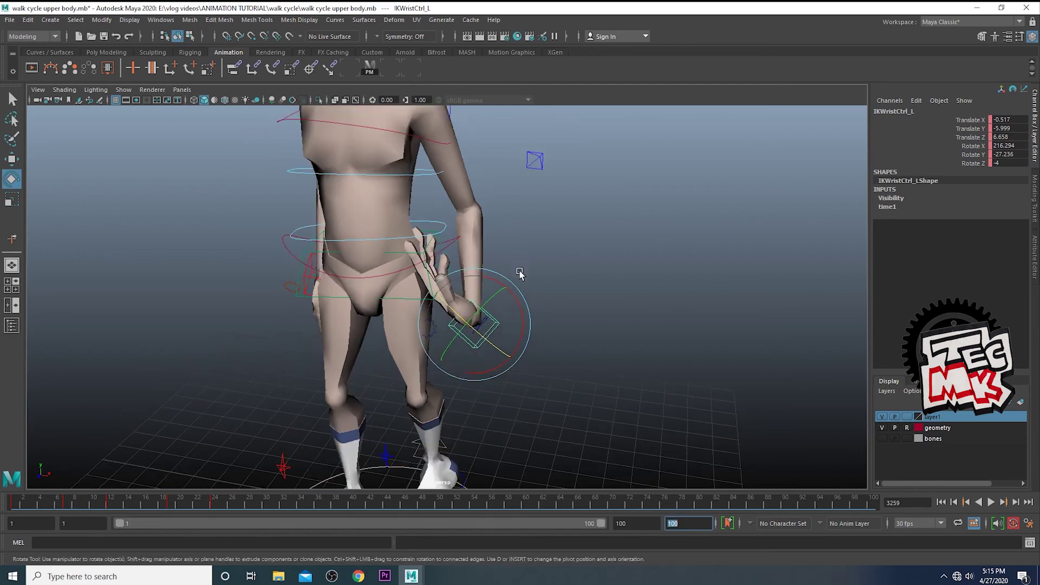
mouse_move(552, 349)
left_mouse_down("alt")
mouse_move(574, 346)
mouse_move(538, 330)
mouse_move(547, 341)
left_mouse_up("alt")
left_click(385, 62)
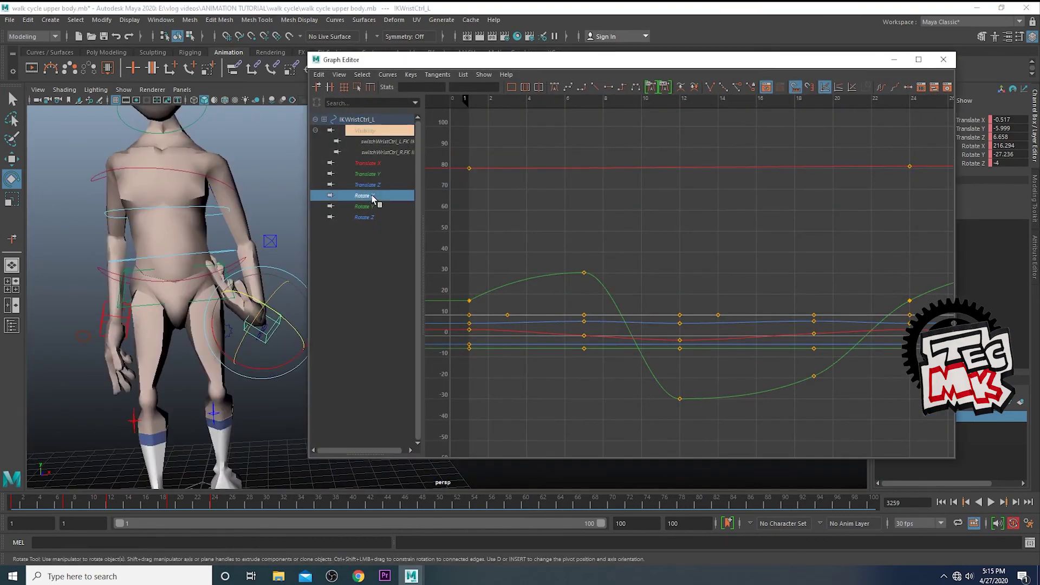
left_click(372, 195)
right_click_drag(626, 254, 609, 314, "alt")
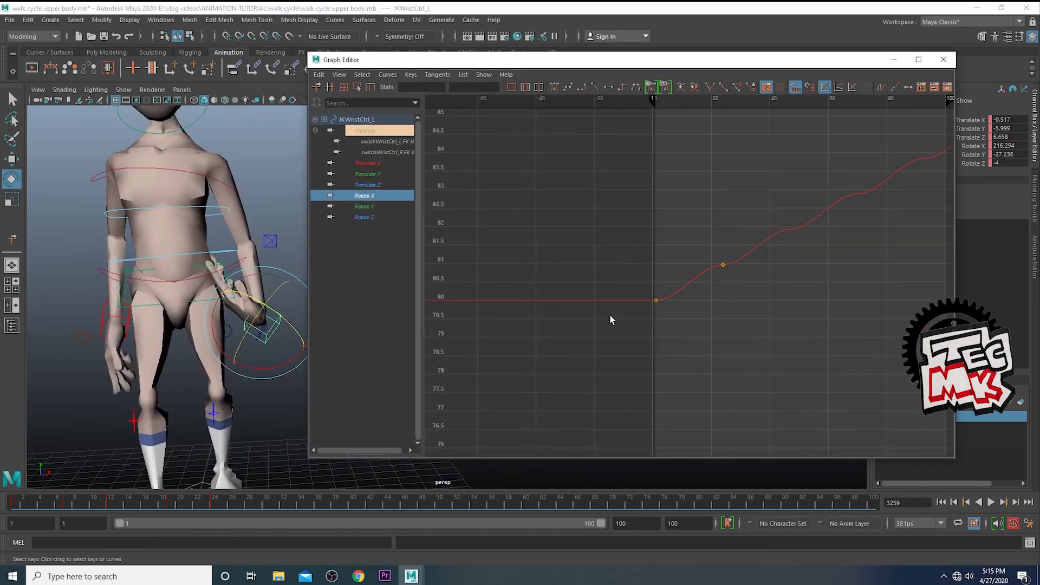
left_click_drag(627, 278, 684, 327)
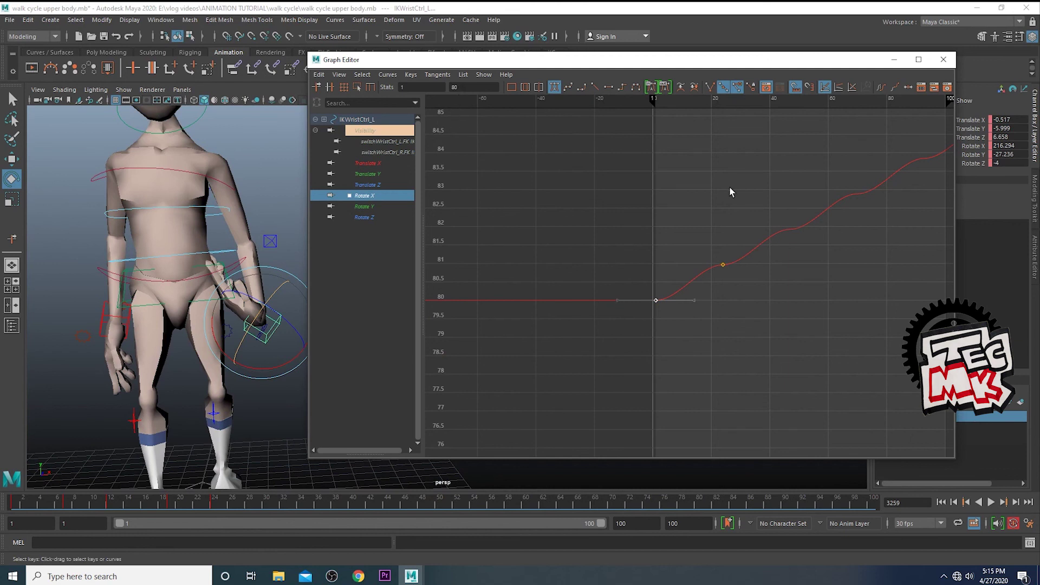
left_click_drag(691, 215, 794, 331)
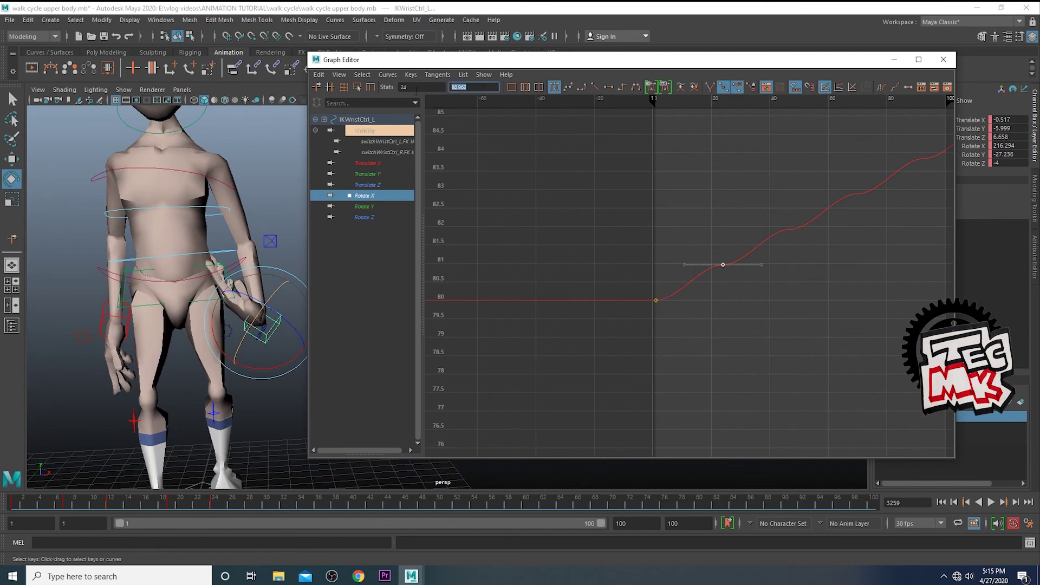
type("80")
key("Return")
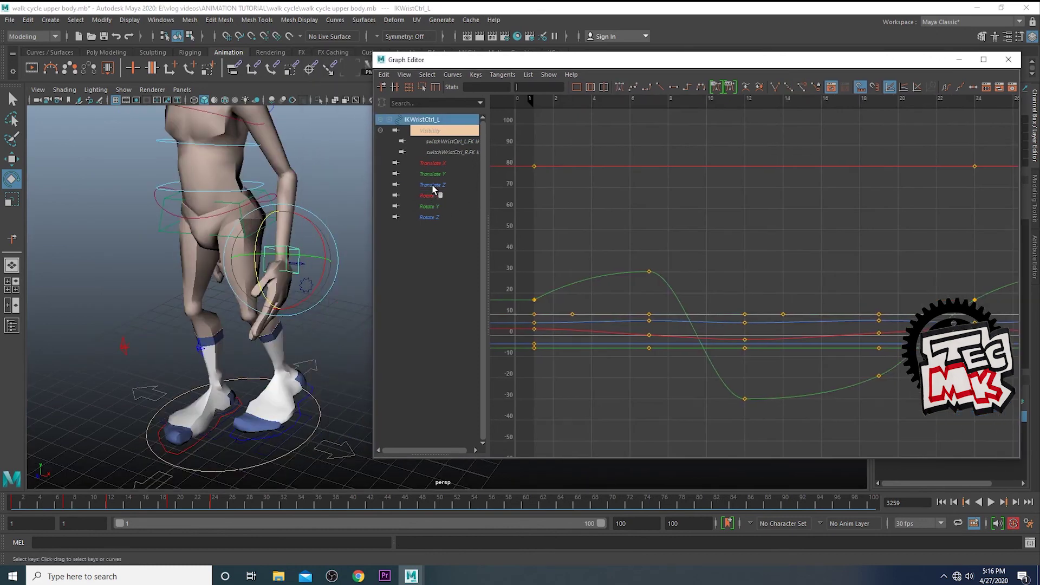
Isolate IKWristCtrl_L's Translate Z curve to examine it
left_click(432, 186)
mouse_move(248, 337)
left_mouse_down("alt")
mouse_move(279, 325)
mouse_move(257, 325)
left_mouse_up("alt")
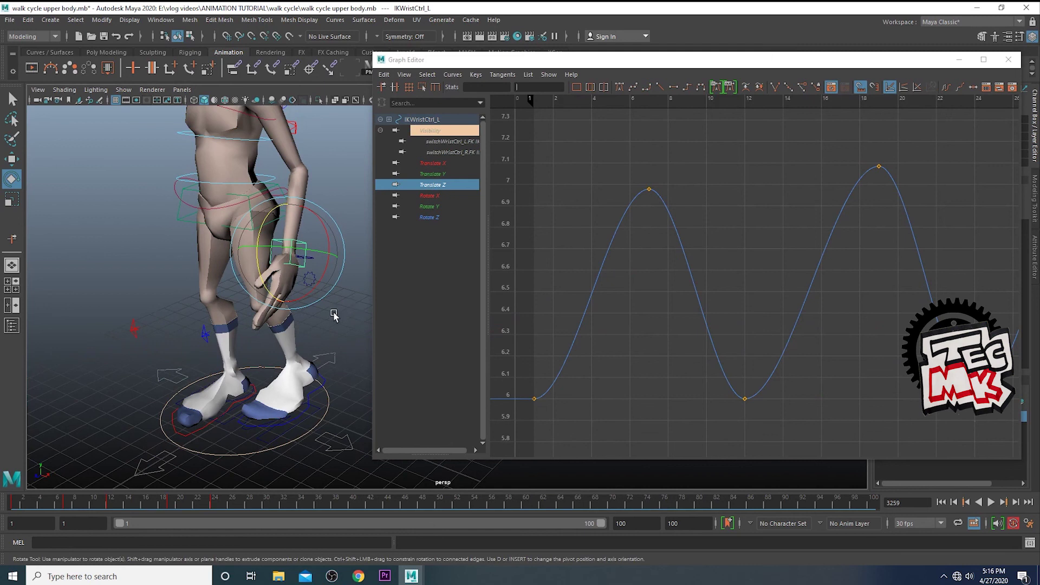
Examine IKWristCtrl_L's Translate Z keys, comparing the peaks at frames 7 and 19
left_click_drag(572, 407, 529, 390)
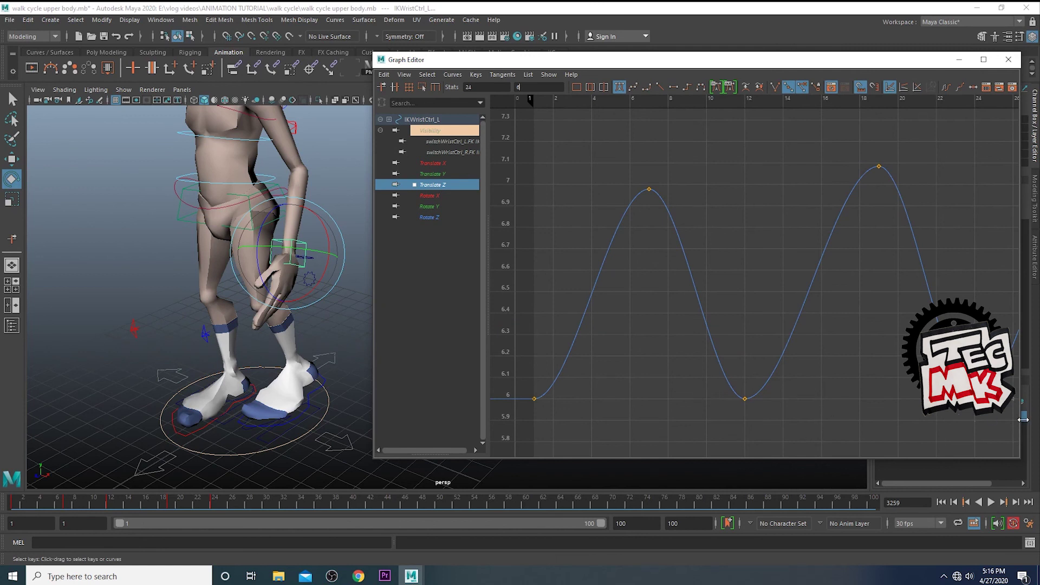
left_click_drag(620, 161, 672, 212)
left_click_drag(805, 147, 911, 206)
left_click_drag(839, 136, 936, 212)
left_click_drag(612, 153, 675, 216)
left_click_drag(842, 147, 927, 213)
left_click_drag(602, 152, 668, 213)
Set IKWristCtrl_L's Translate Z keys at frames 19 and 7 both to 7, and check the repeating curve
left_click_drag(850, 134, 916, 201)
left_click_drag(620, 179, 683, 214)
key("alt+v")
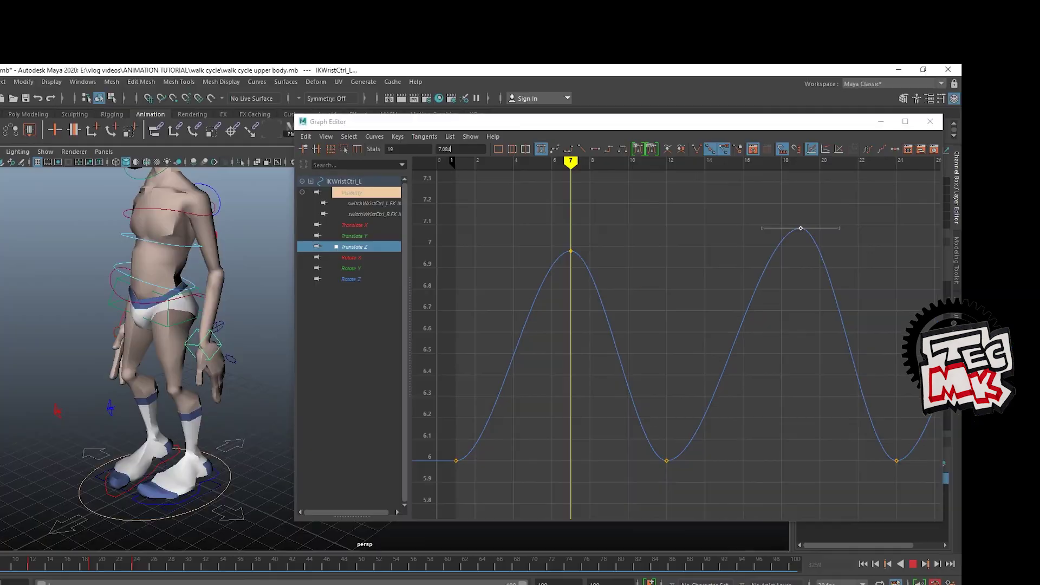
key("alt+v")
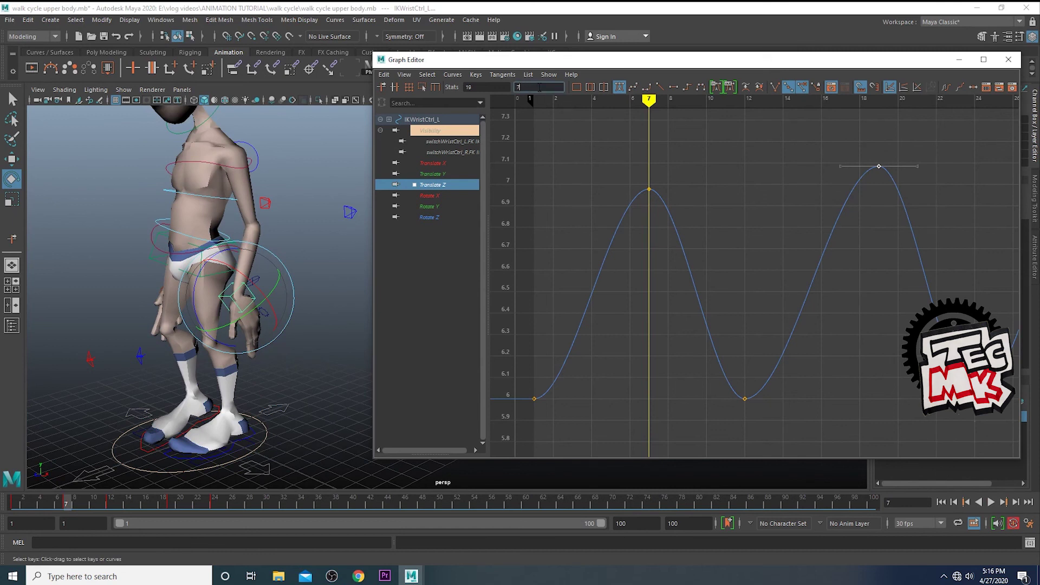
key("Return")
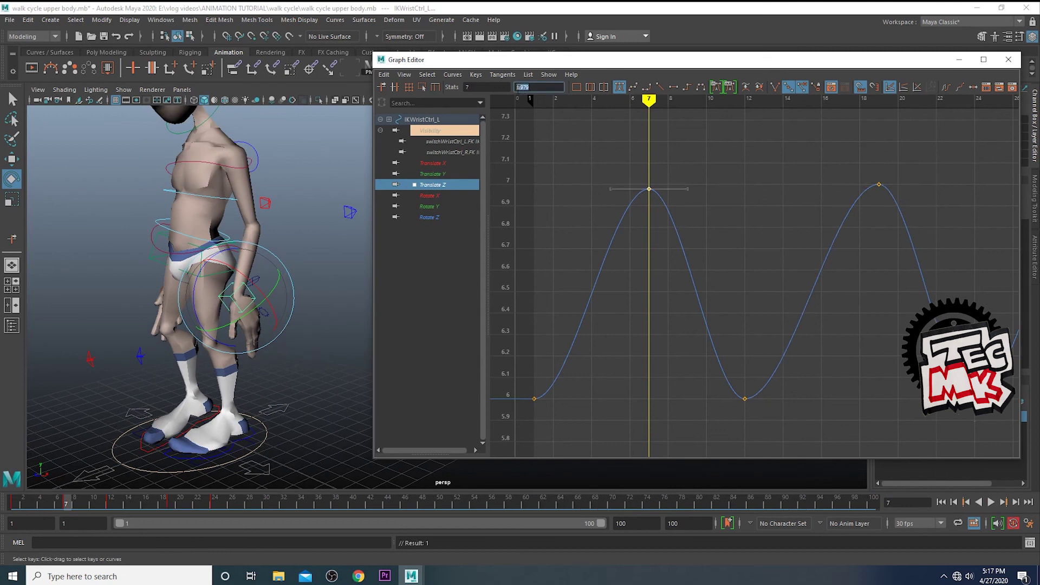
type("7")
key("Return")
key("alt+v")
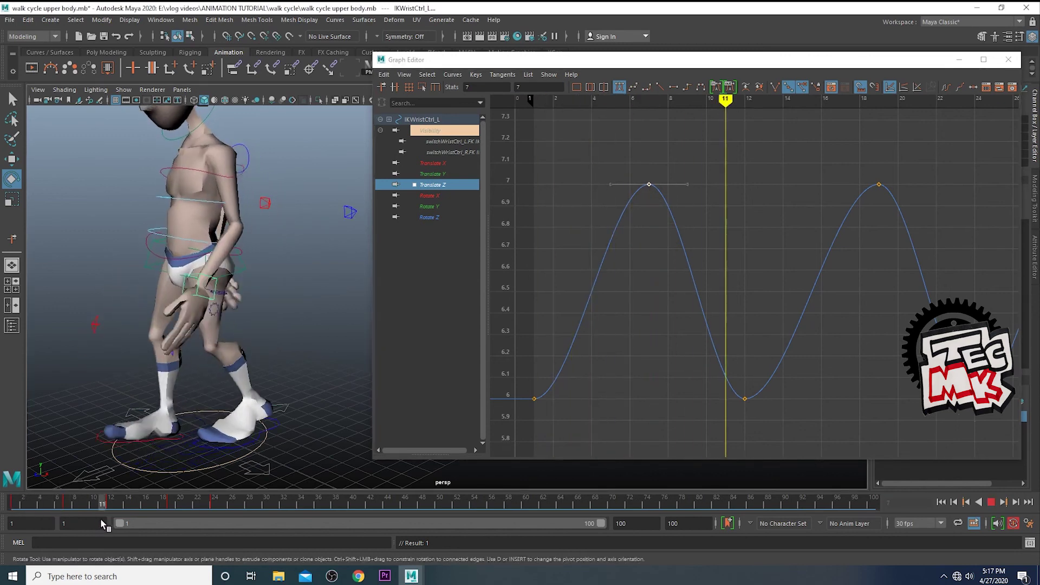
left_click_drag(100, 519, 179, 526)
scroll(658, 325, "down", 10)
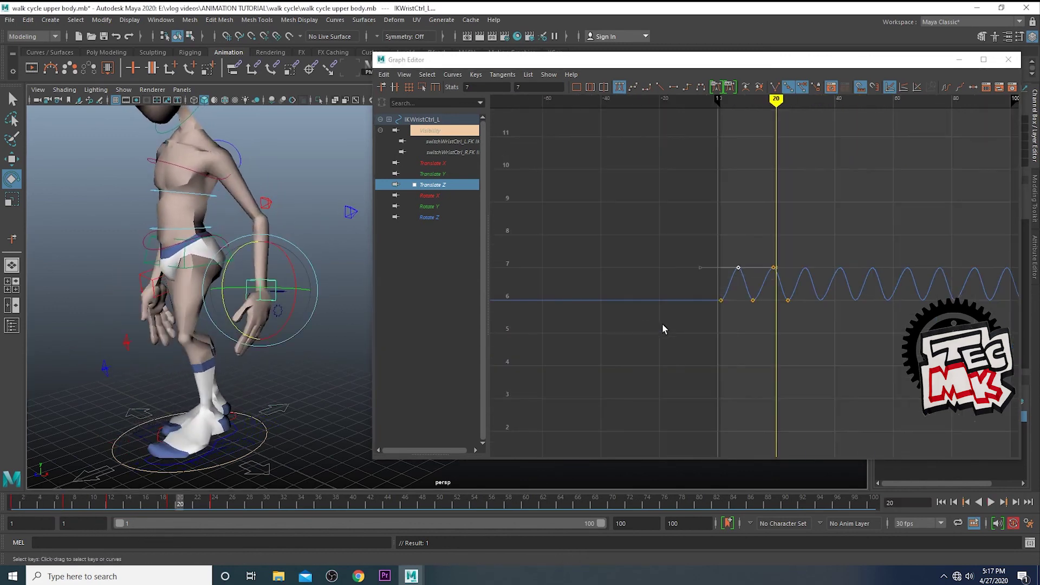
middle_click_drag(784, 287, 660, 310, "alt")
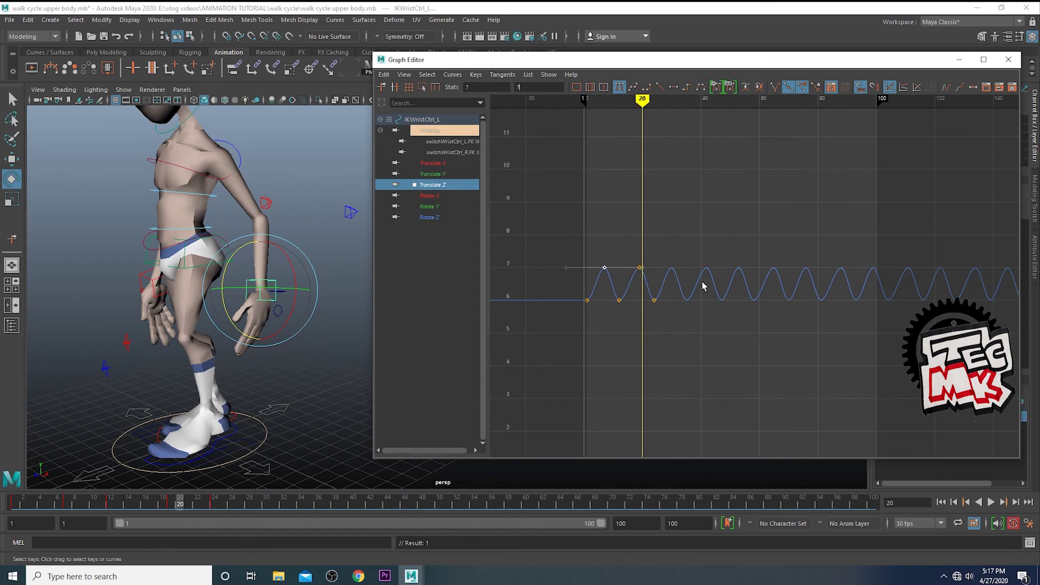
Isolate IKWristCtrl_L's Translate Y curve and delete its keys between frames 1 and 24
left_click(439, 179)
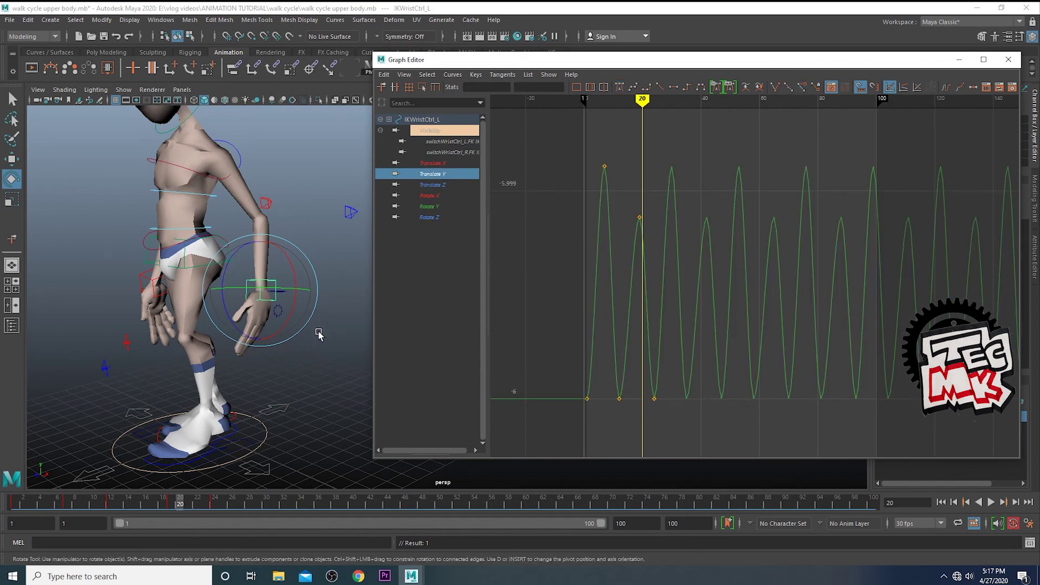
scroll(319, 334, "up", 5)
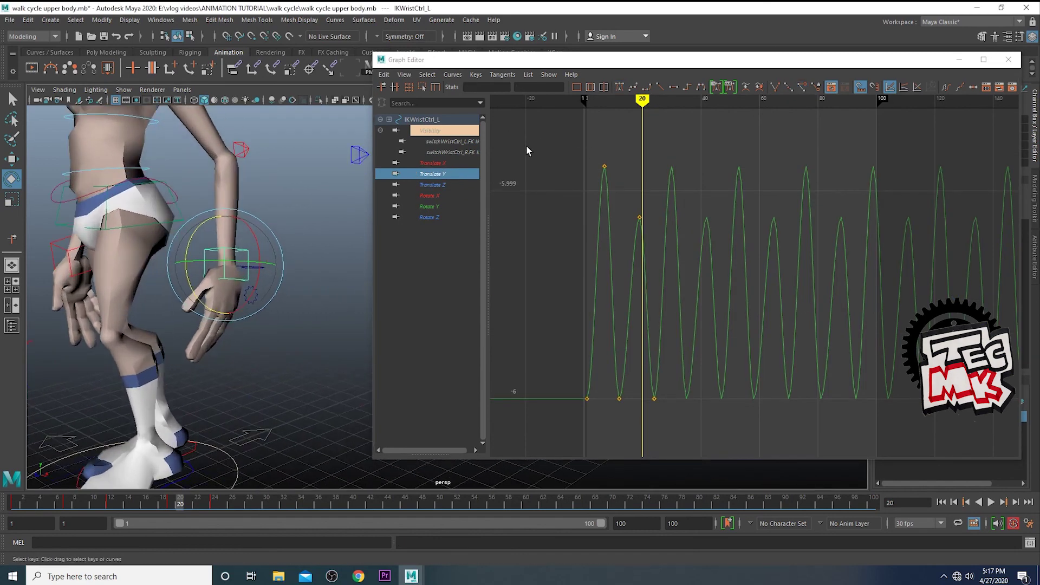
key("w")
middle_click_drag(294, 307, 345, 319, "alt")
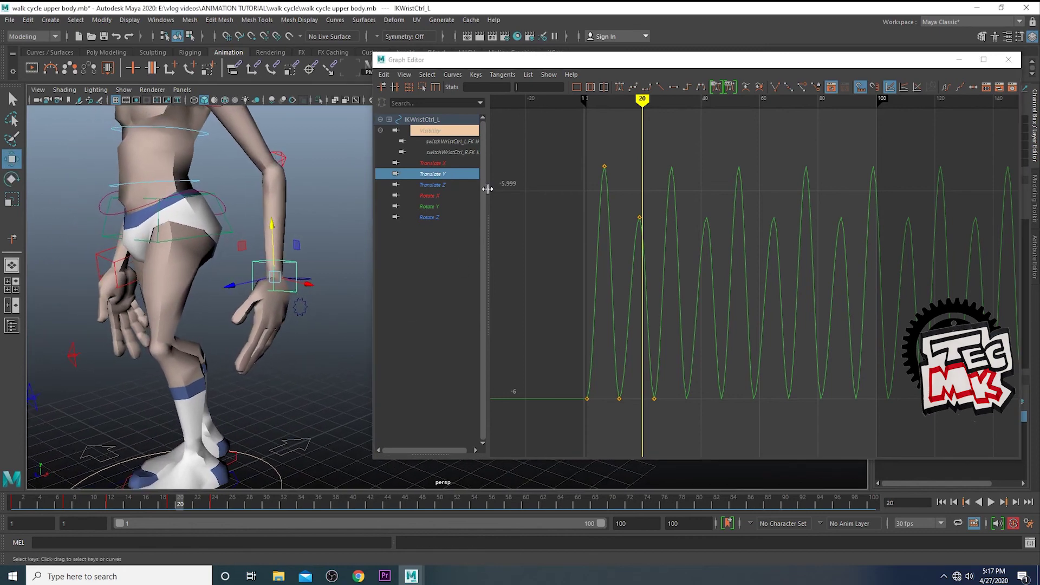
key("f")
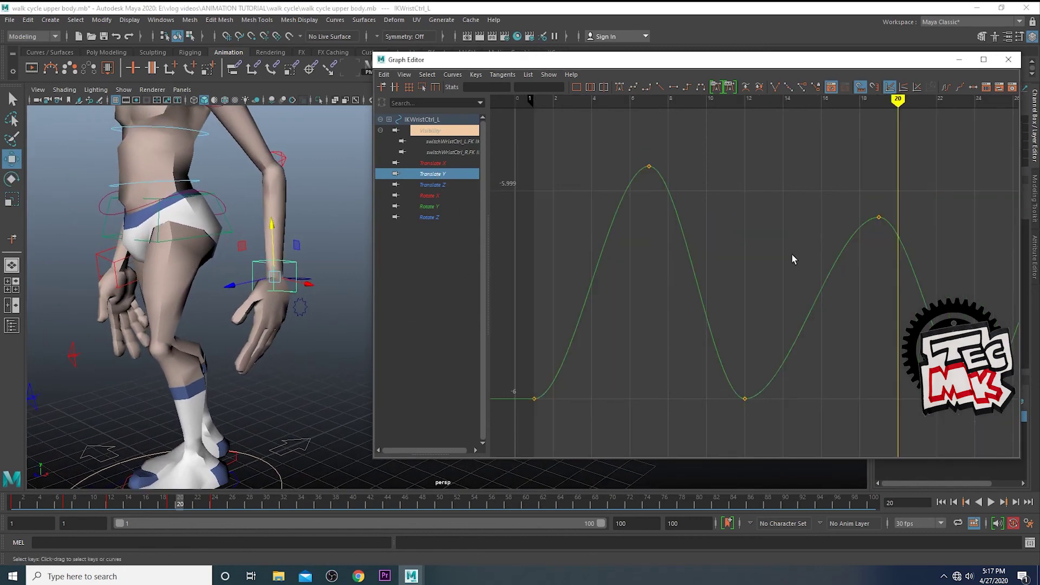
left_click_drag(523, 394, 569, 421)
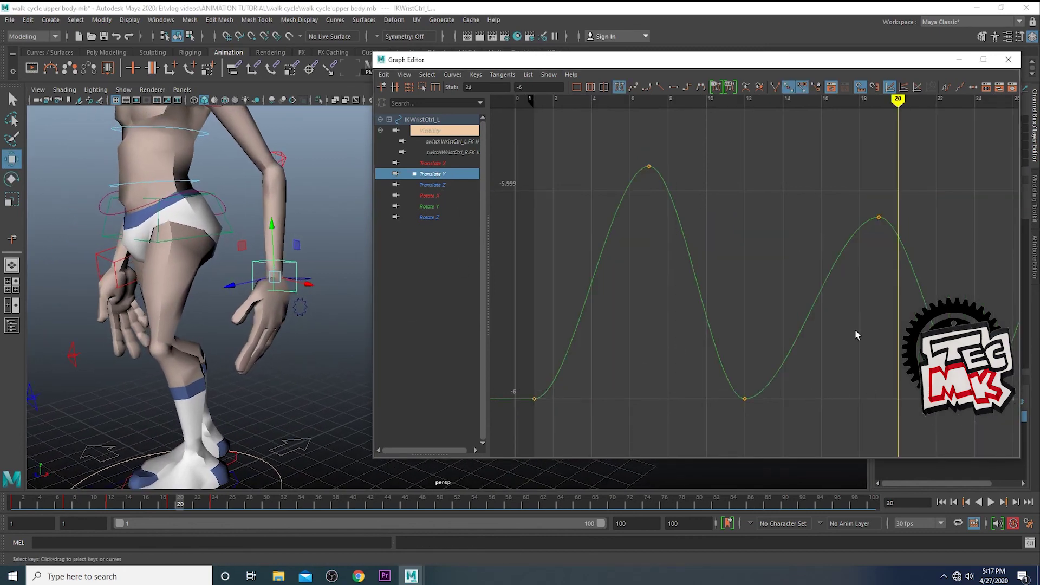
left_click_drag(675, 64, 658, 66)
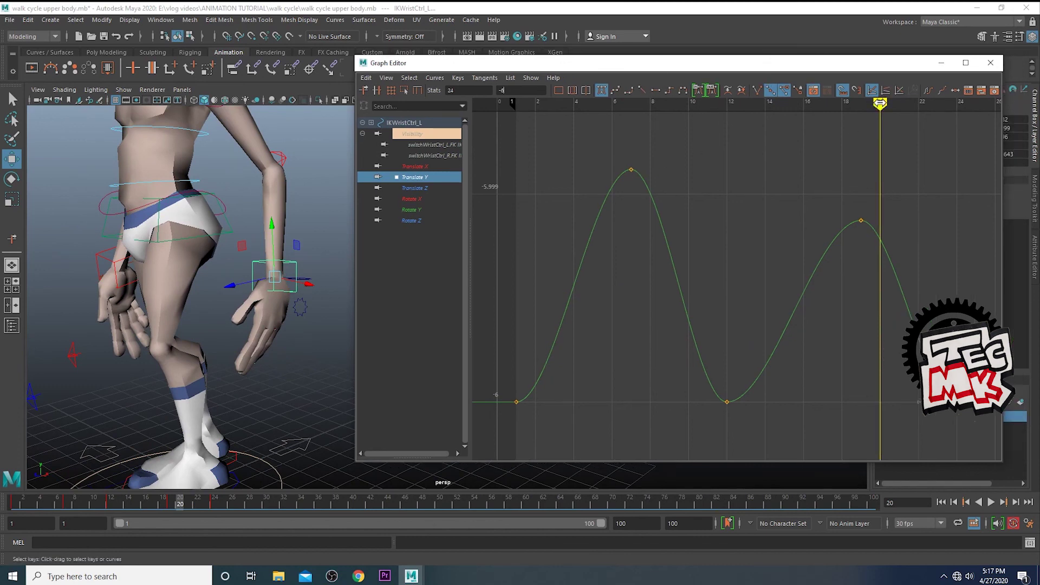
left_click_drag(880, 103, 631, 103)
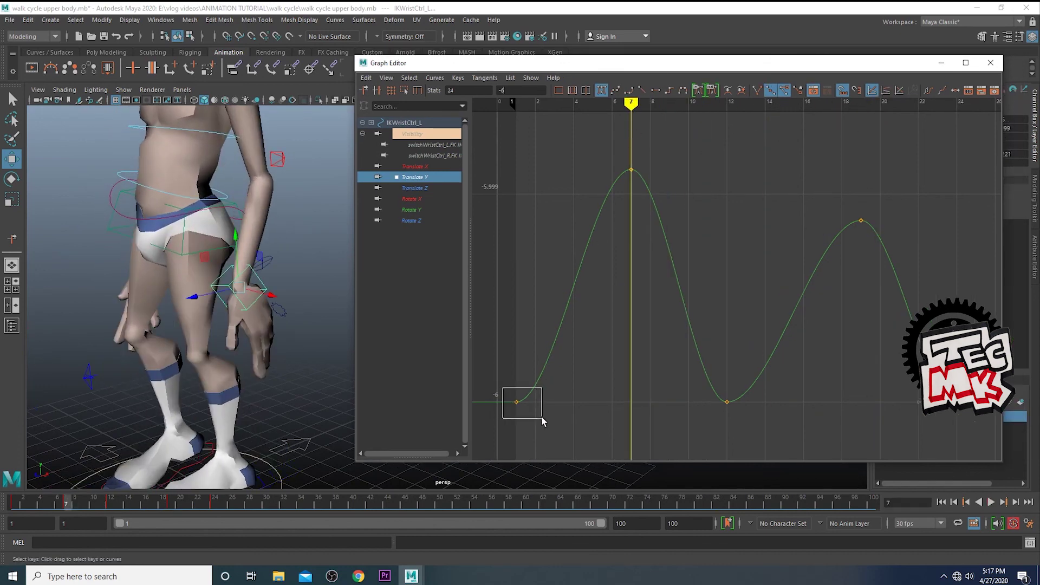
left_click_drag(502, 388, 542, 418)
left_click_drag(575, 139, 733, 230)
key("Delete")
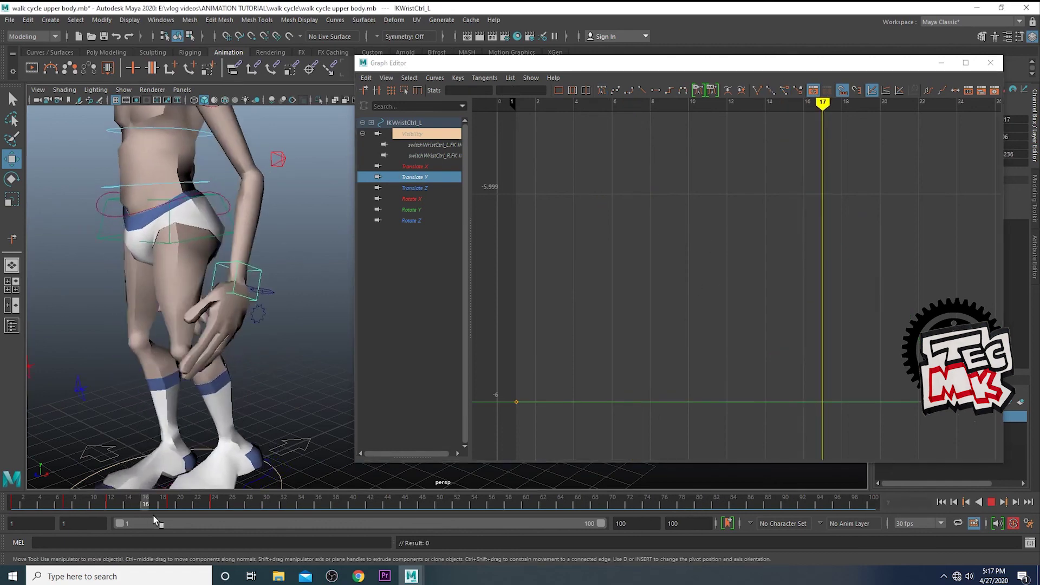
Scrub the walk to frame 24, close the Graph Editor and bring the whole character into view
left_click_drag(154, 514, 212, 517)
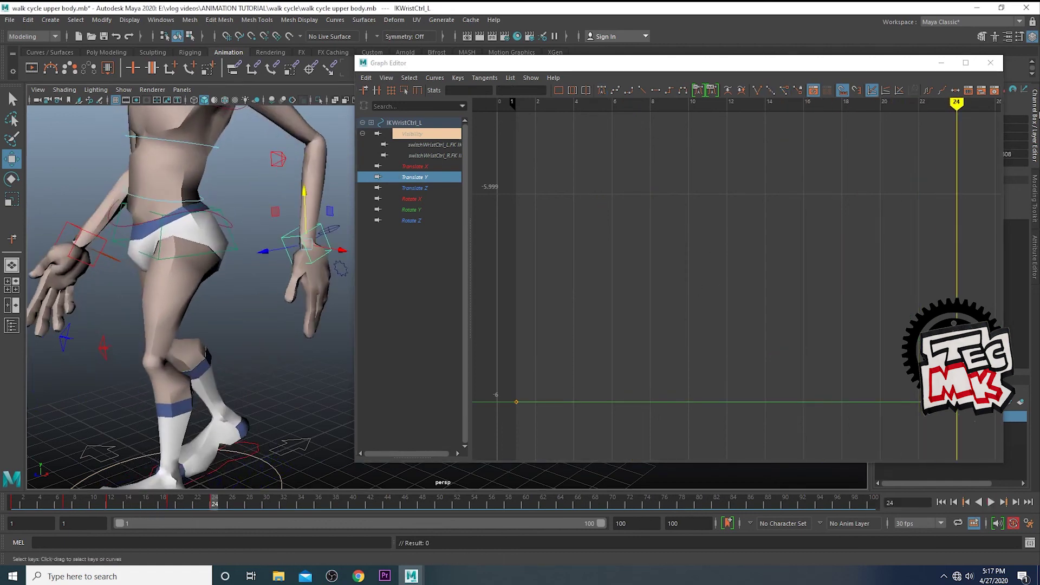
left_click_drag(910, 68, 849, 74)
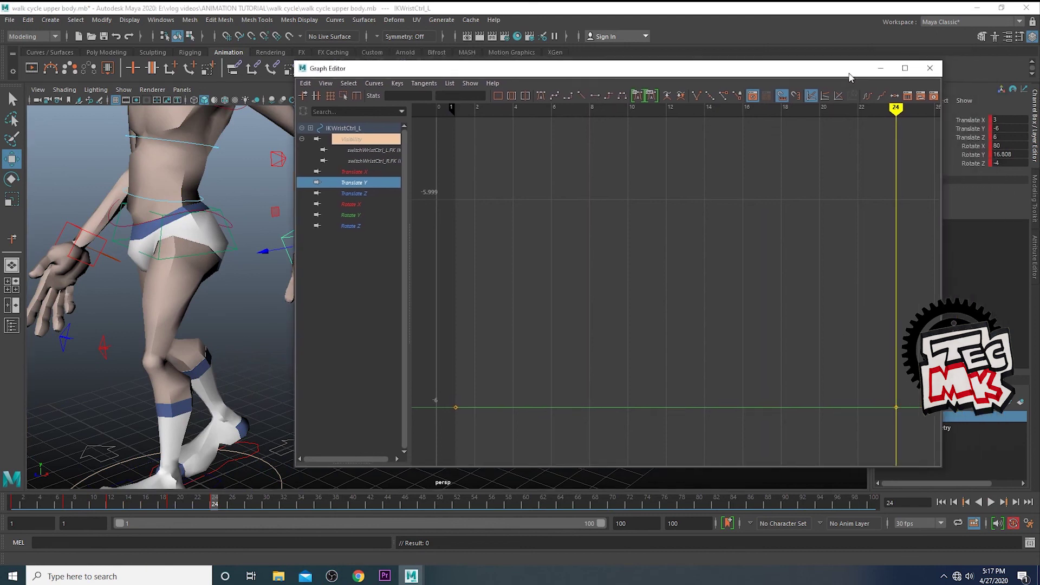
left_click(931, 71)
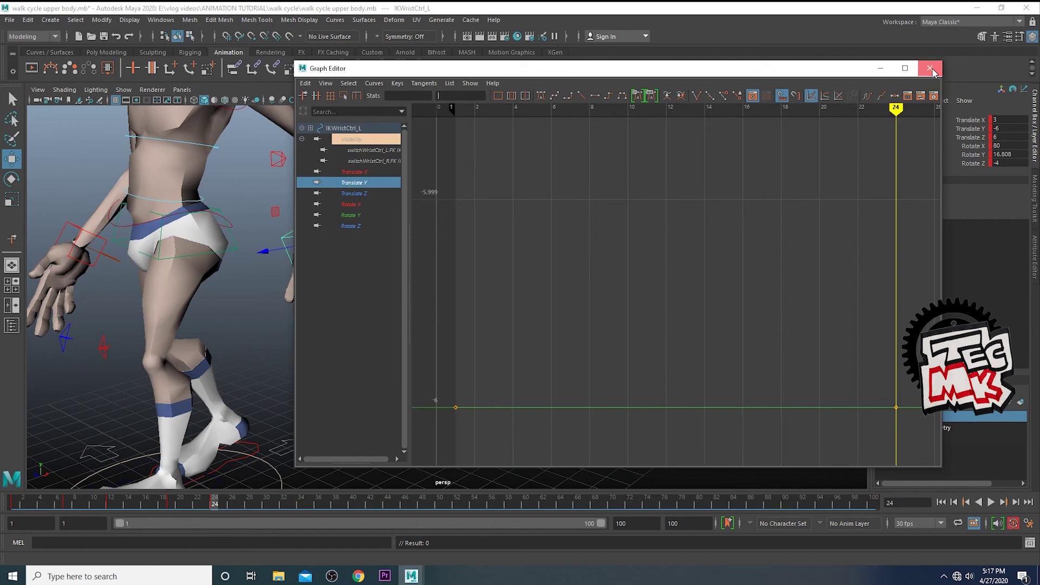
scroll(417, 335, "down", 3)
middle_click_drag(428, 390, 623, 402, "alt")
scroll(659, 404, "down", 2)
left_click_drag(659, 404, 537, 411, "alt")
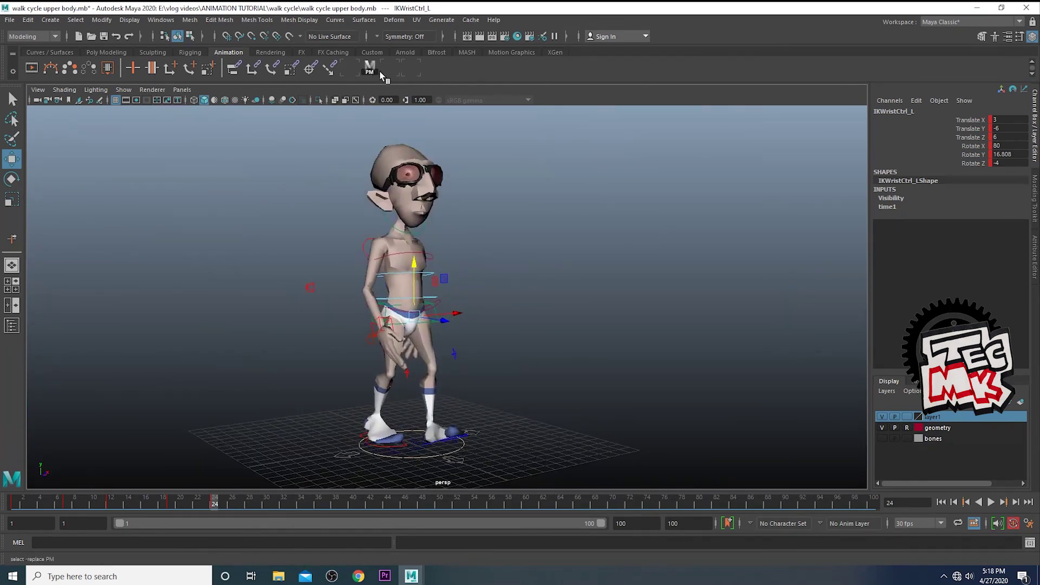
Select all of the character's controls with the PM selection set and show their curves in a maximized Graph Editor
left_click(378, 71)
left_click(384, 72)
left_click(906, 71)
middle_click_drag(542, 277, 415, 346, "alt")
middle_click_drag(837, 344, 669, 319, "alt")
scroll(709, 323, "down", 5)
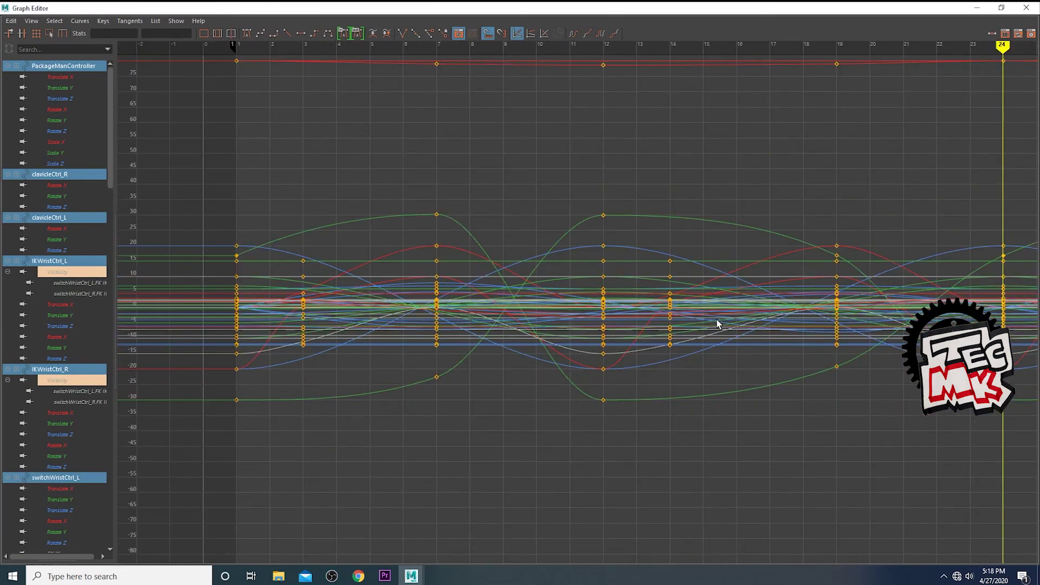
scroll(716, 323, "up", 8)
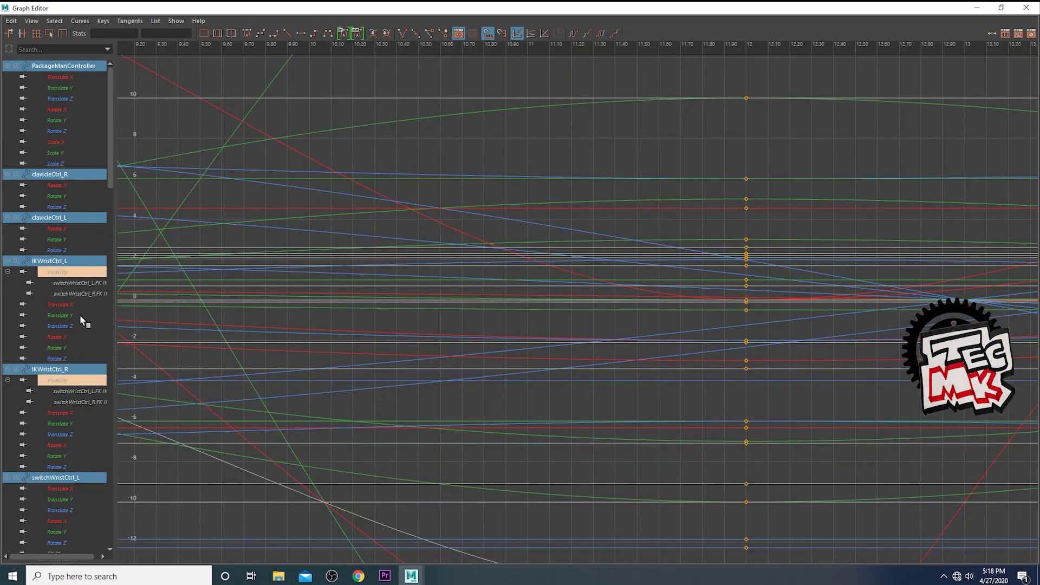
Isolate IKWristCtrl_L's Translate X curve and delete its keys at frames 7 and 19
left_click(65, 305)
key("f")
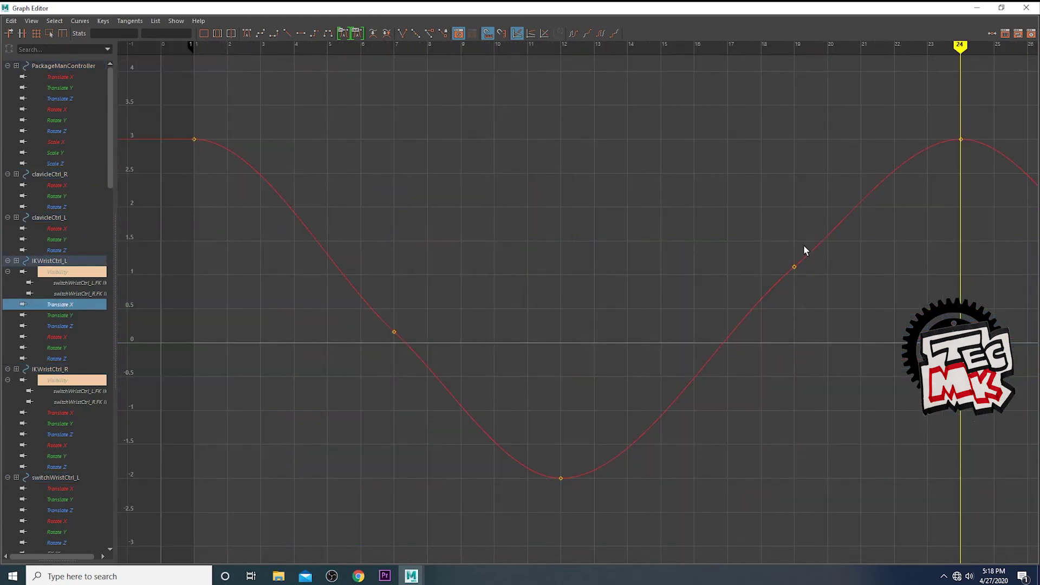
scroll(804, 246, "down", 3)
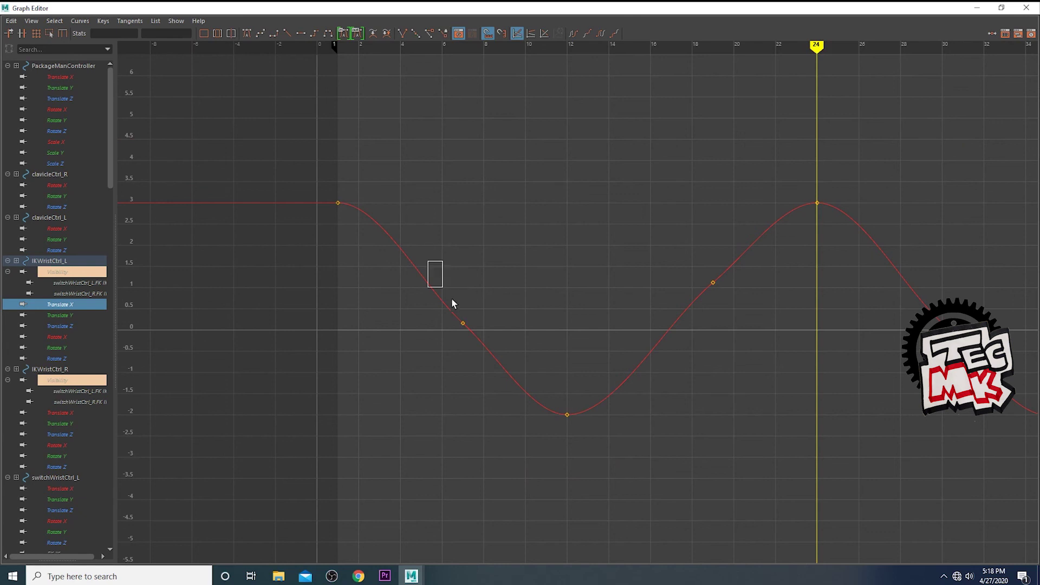
left_click_drag(452, 299, 493, 347)
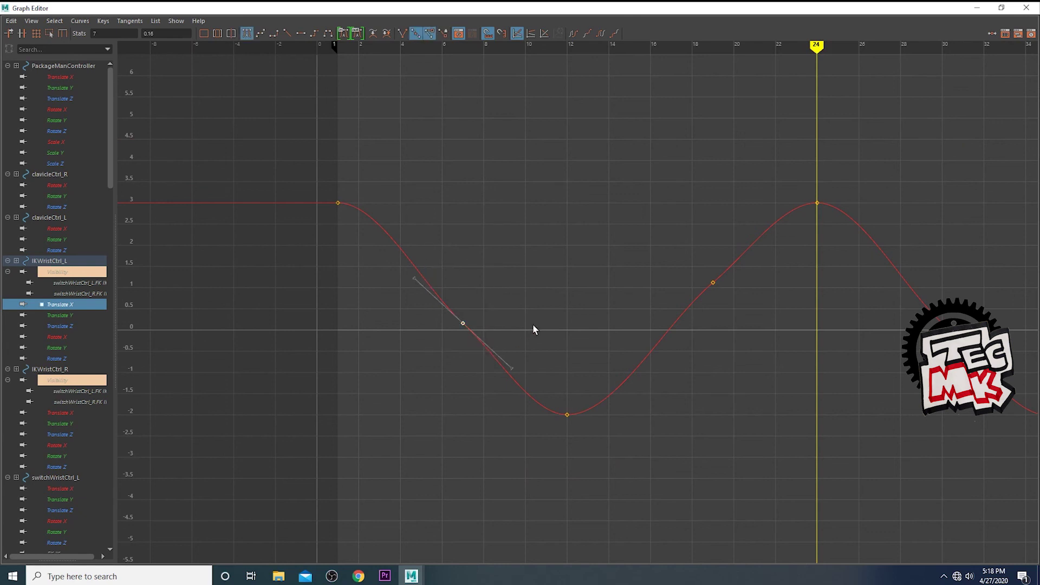
key("Delete")
left_click_drag(561, 250, 764, 344)
key("Delete")
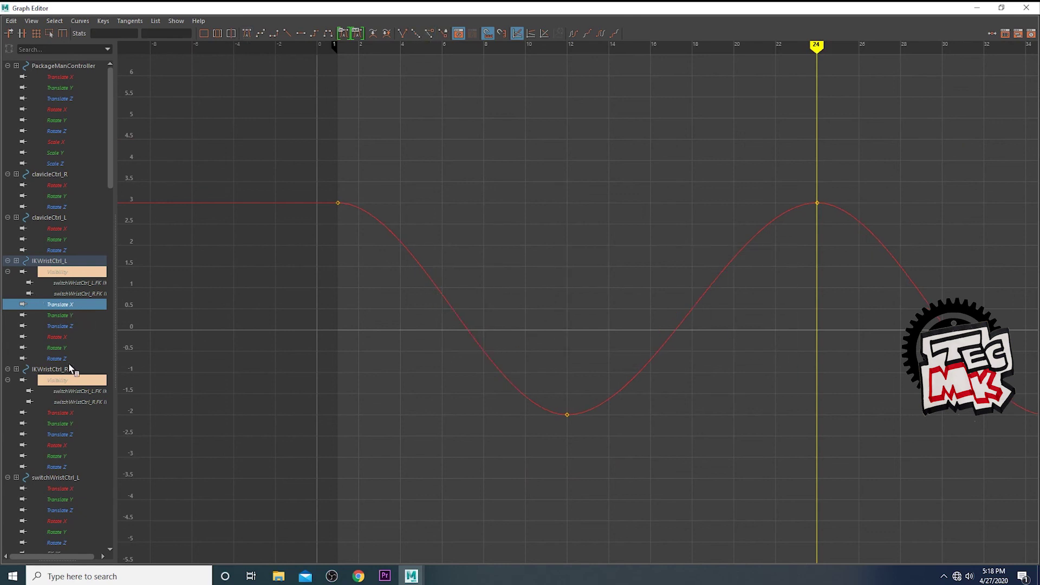
Isolate IKWristCtrl_R's Translate Y curve to inspect its keys, and leave the Graph Editor
left_click(64, 424)
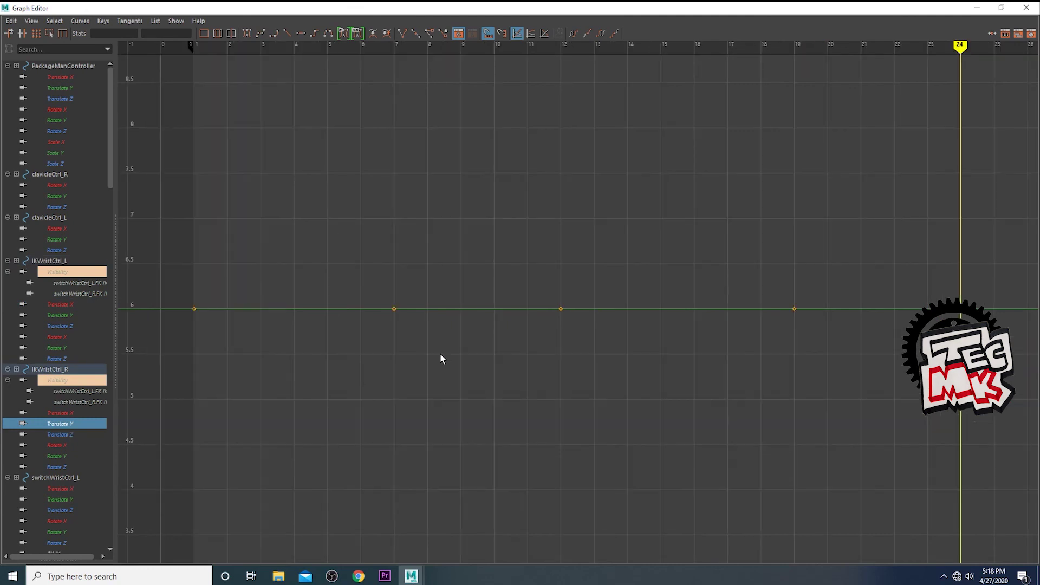
left_click_drag(305, 303, 385, 348)
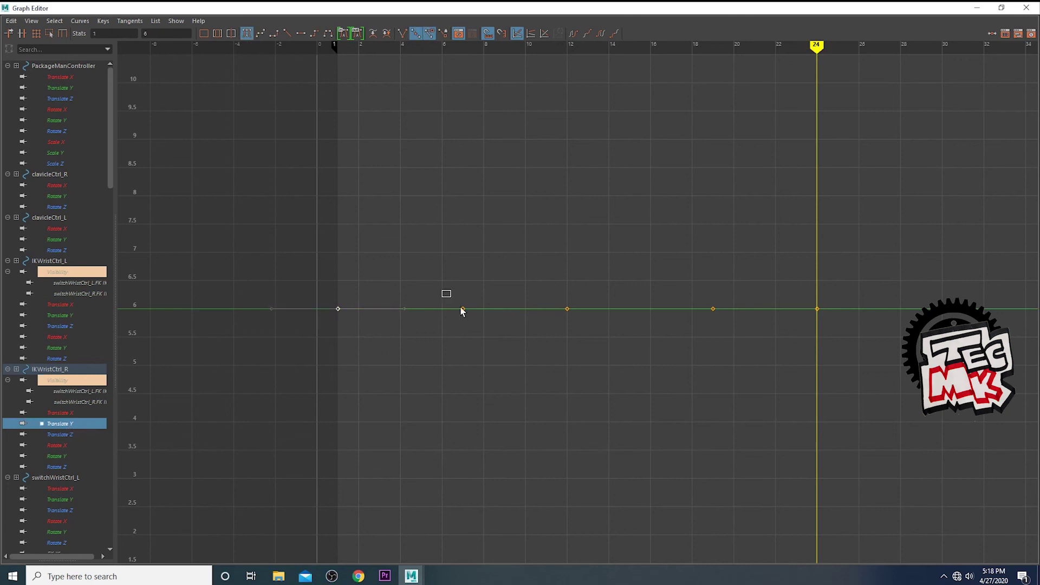
left_click(567, 308)
left_click(738, 435)
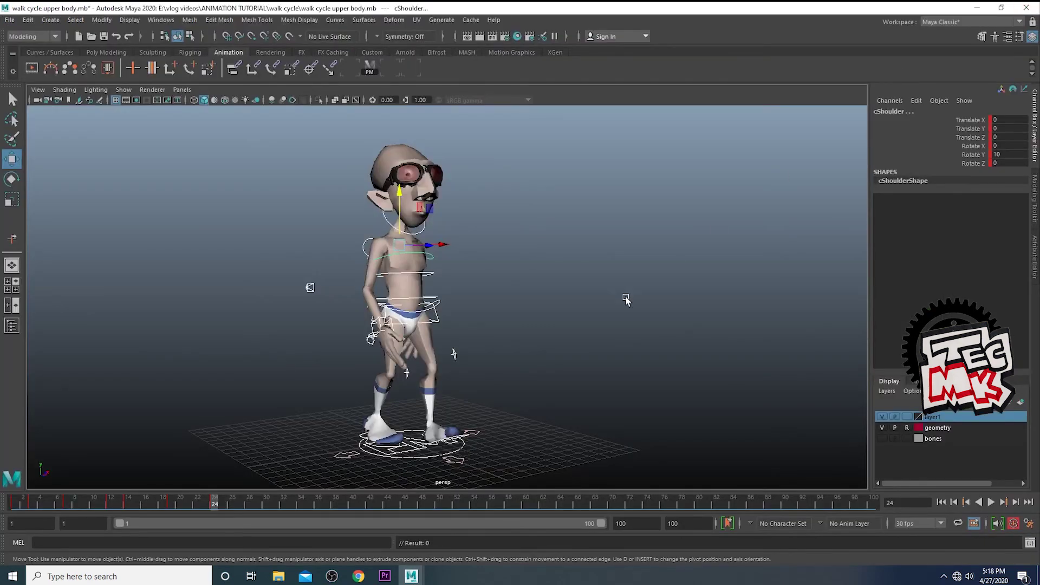
Deselect the controls and hide the rig's control curves in the viewport
scroll(622, 298, "down", 3)
scroll(598, 332, "up", 3)
scroll(591, 345, "up", 3)
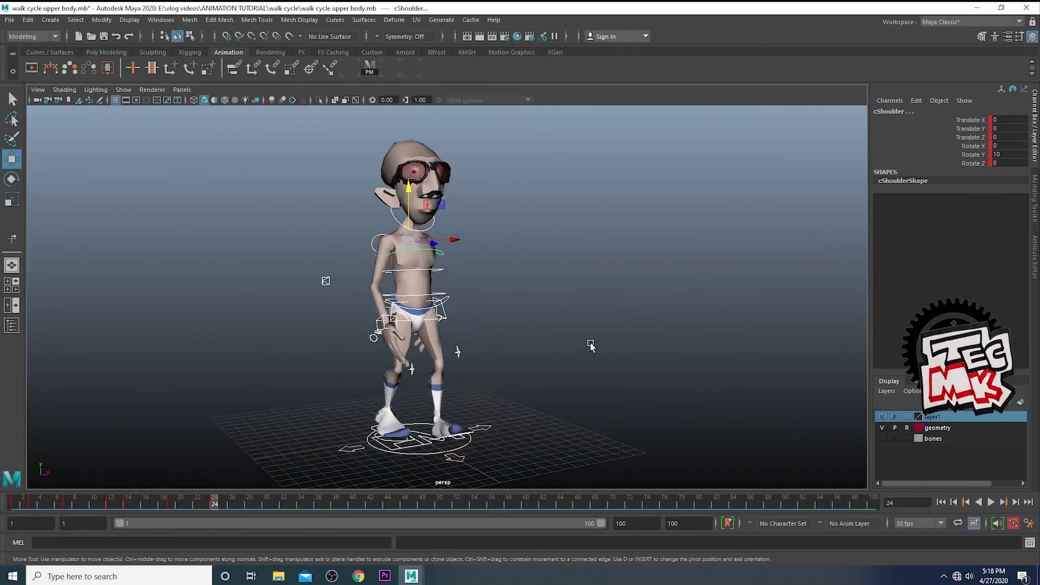
middle_click_drag(591, 345, 611, 354, "alt")
left_click(602, 374)
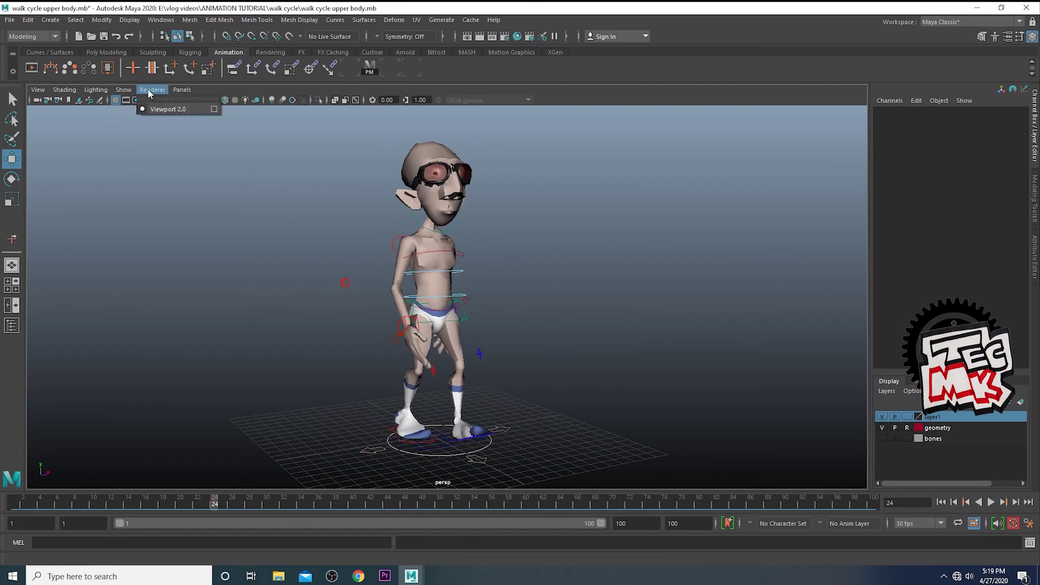
left_click(123, 89)
left_click(145, 161)
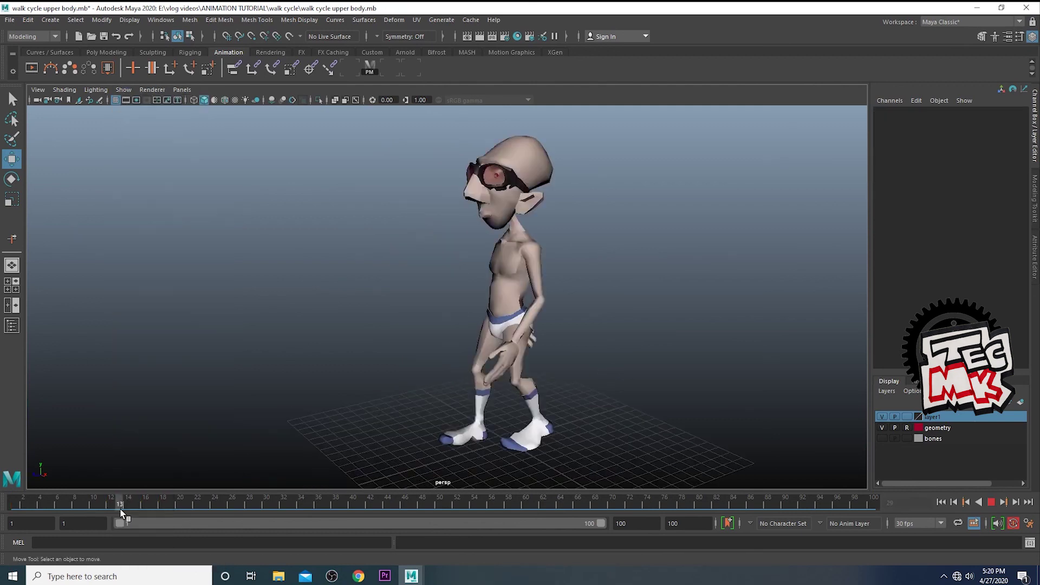
Examine the character's shoulders and back up close while playing the walk from frame 1
scroll(469, 405, "up", 5)
scroll(480, 379, "up", 3)
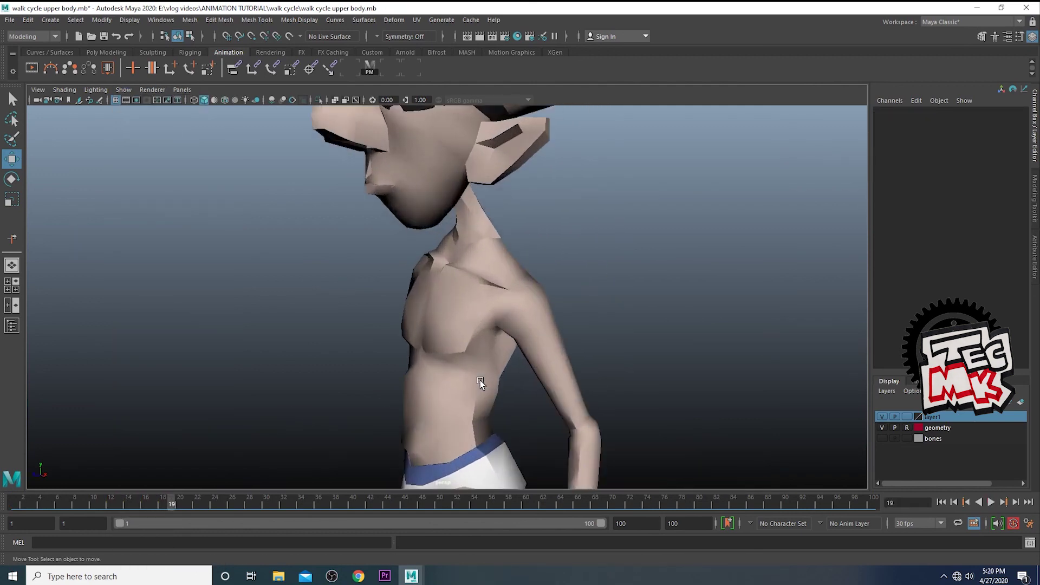
scroll(563, 369, "down", 6)
left_click_drag(379, 433, 295, 421, "alt")
scroll(623, 385, "up", 5)
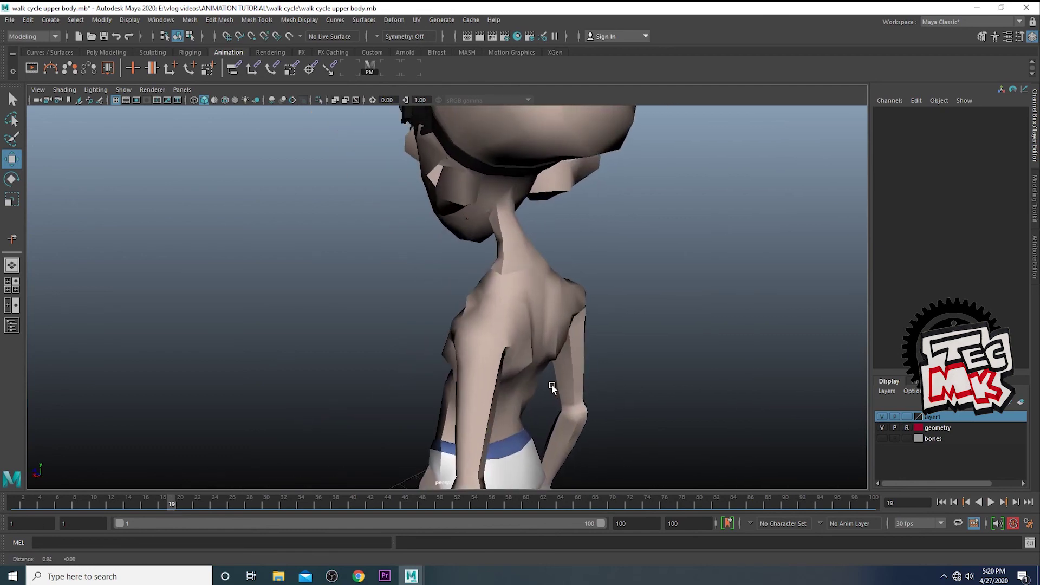
left_click(12, 504)
key("alt+v")
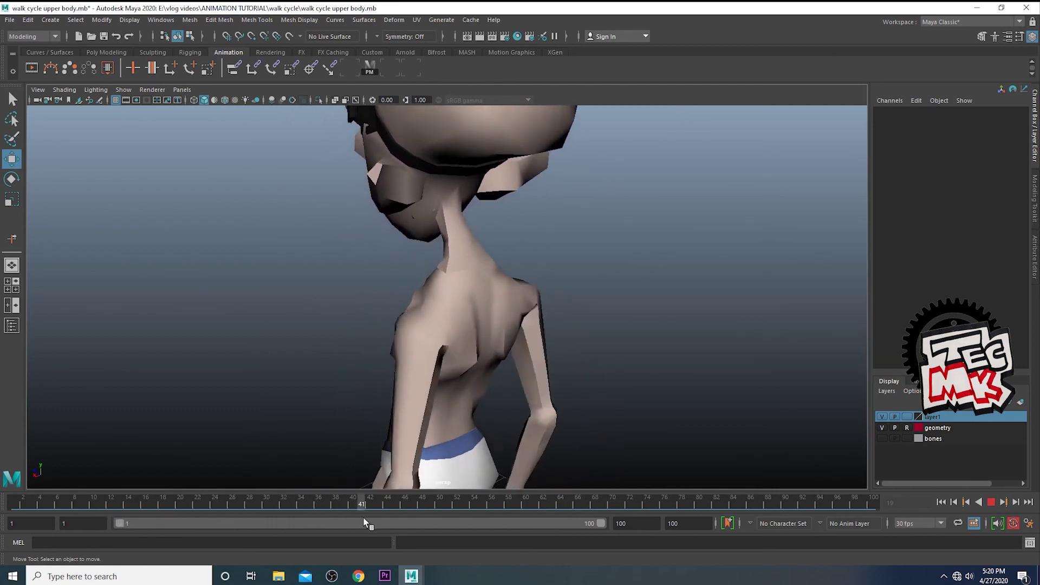
key("alt+v")
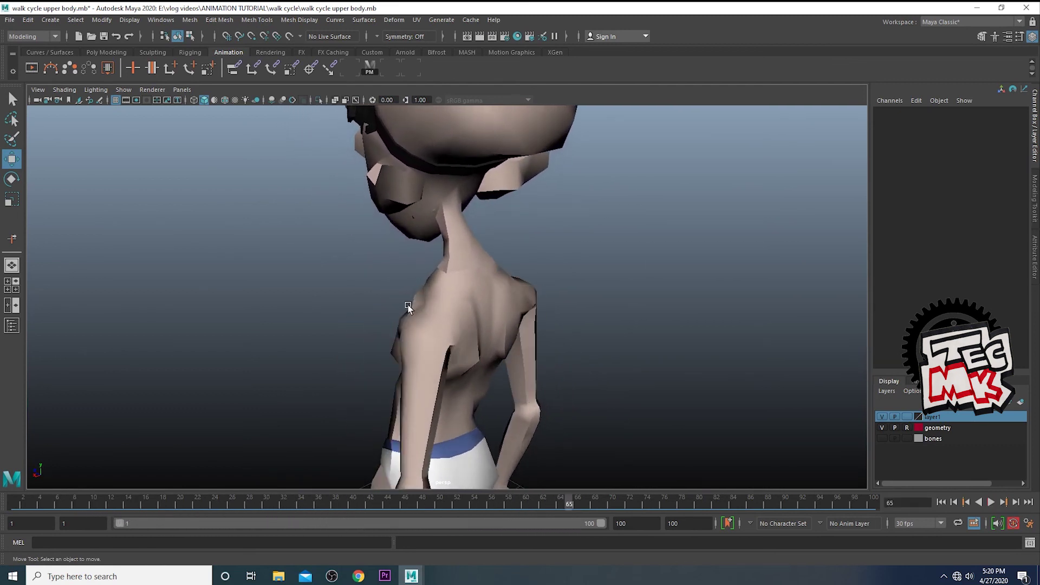
Show the rig's NURBS control curves in the viewport and scrub the walk to frame 68, viewing the torso and hands up close
left_click(124, 89)
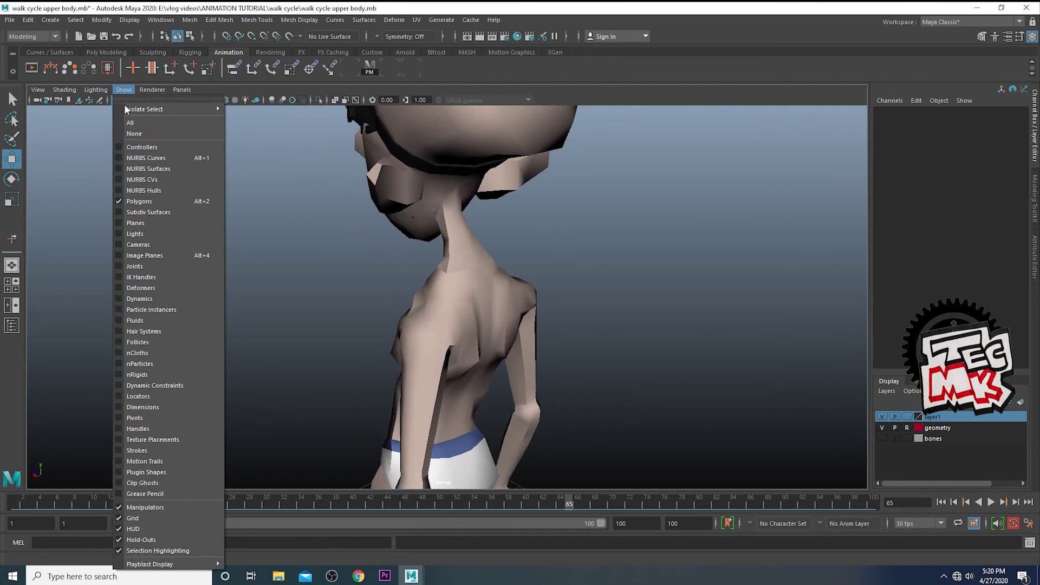
left_click(139, 158)
left_click_drag(13, 503, 594, 477)
scroll(564, 435, "down", 1)
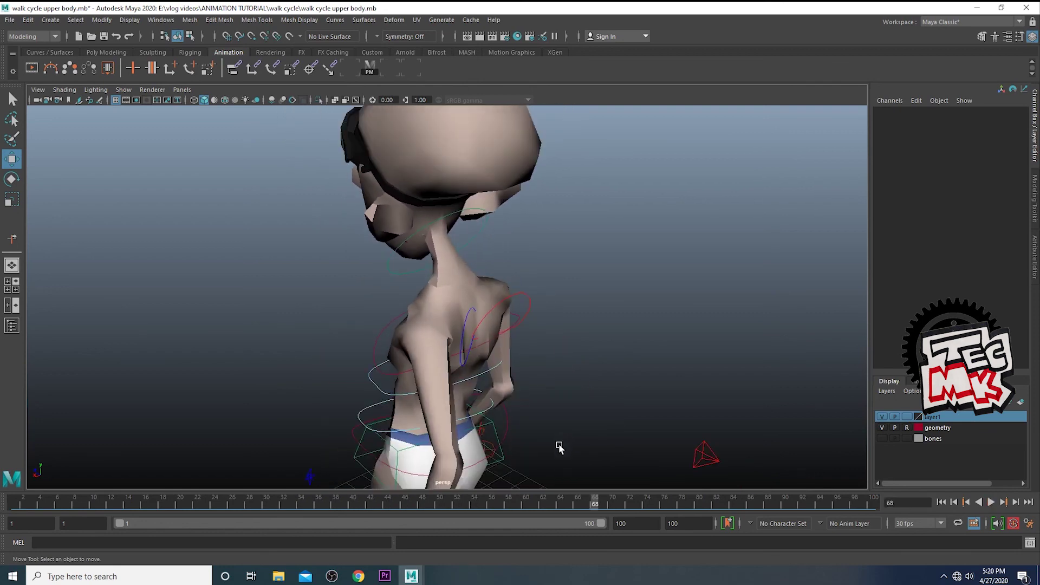
middle_click_drag(560, 447, 548, 319, "alt")
left_click_drag(392, 417, 445, 314, "alt")
right_click_drag(445, 314, 437, 345, "alt")
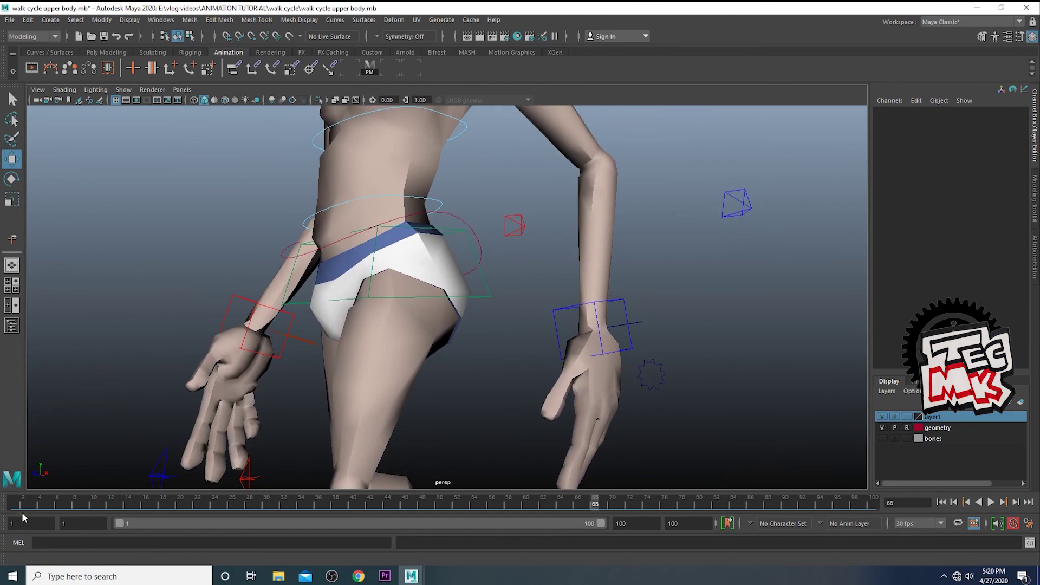
Scrub the walk from the first frames to frame 34 and view the character's body from the front
left_click_drag(22, 505, 301, 496)
left_click_drag(195, 249, 326, 340, "alt")
scroll(218, 333, "down", 3)
scroll(327, 340, "down", 3)
left_click_drag(435, 366, 440, 364, "alt")
Try rotating the cHip control at frame 34, and undo the rotation
left_click(391, 296)
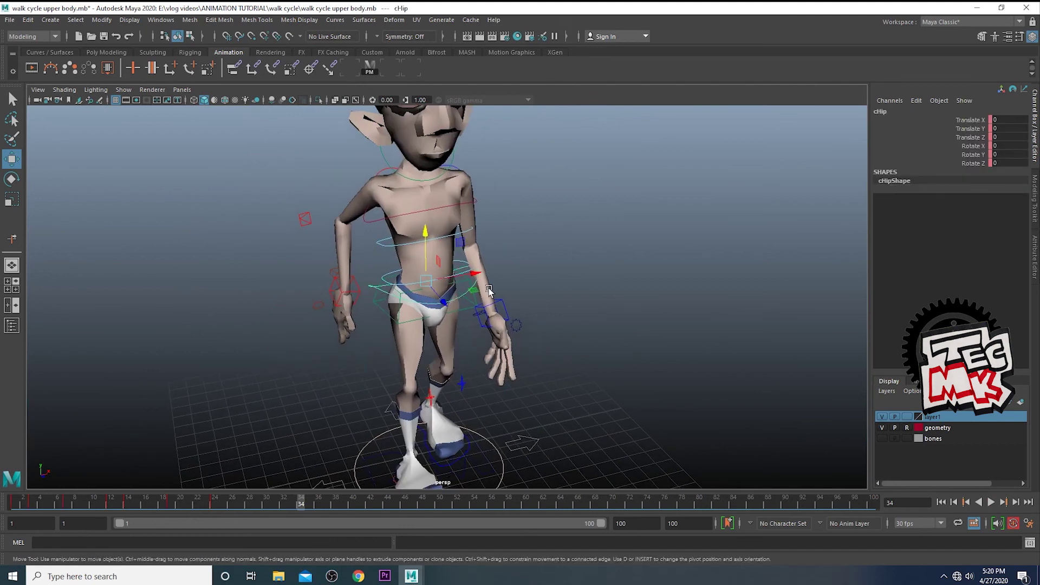
key("e")
mouse_move(425, 292)
left_mouse_down()
mouse_move(425, 260)
mouse_move(387, 287)
mouse_move(418, 275)
left_mouse_up()
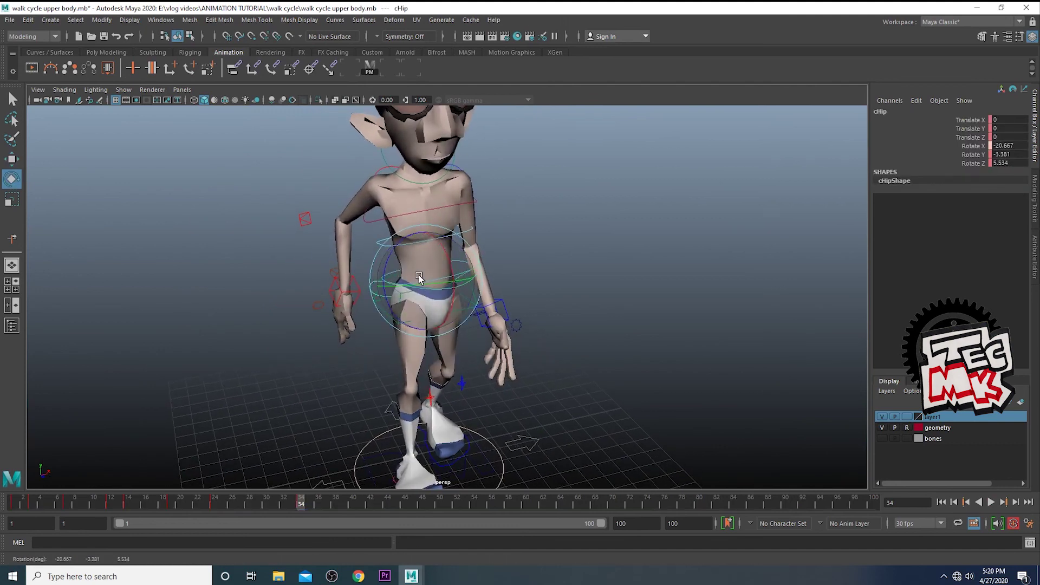
key("ctrl+z")
Try moving the elbow controls IKElbowCtrl_R and IKElbowCtrl_L along X, and undo the moves
left_click(305, 221)
left_click_drag(334, 241, 331, 258, "alt")
key("w")
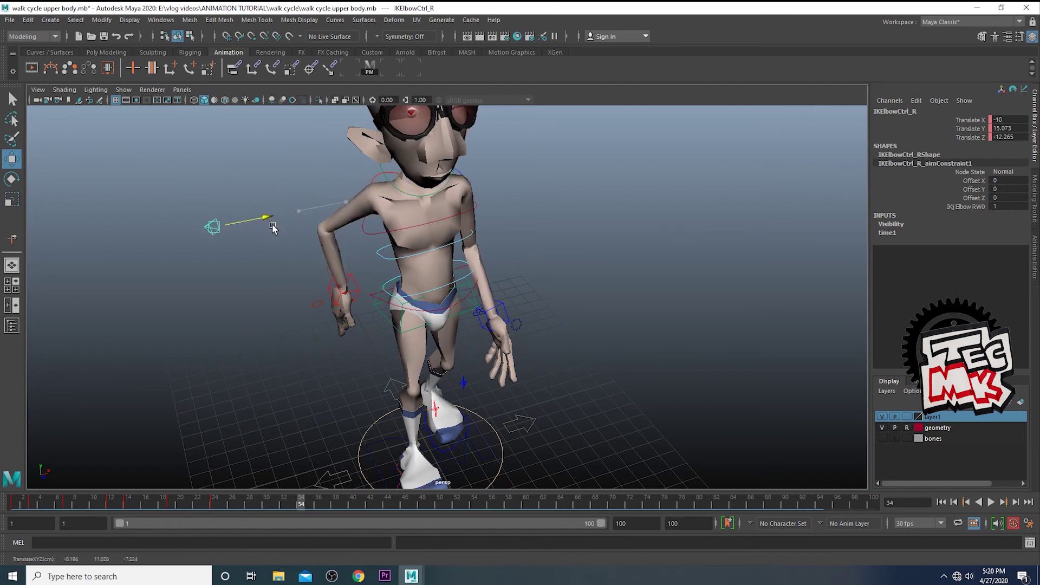
left_click_drag(380, 235, 373, 236)
left_click_drag(536, 277, 422, 276, "alt")
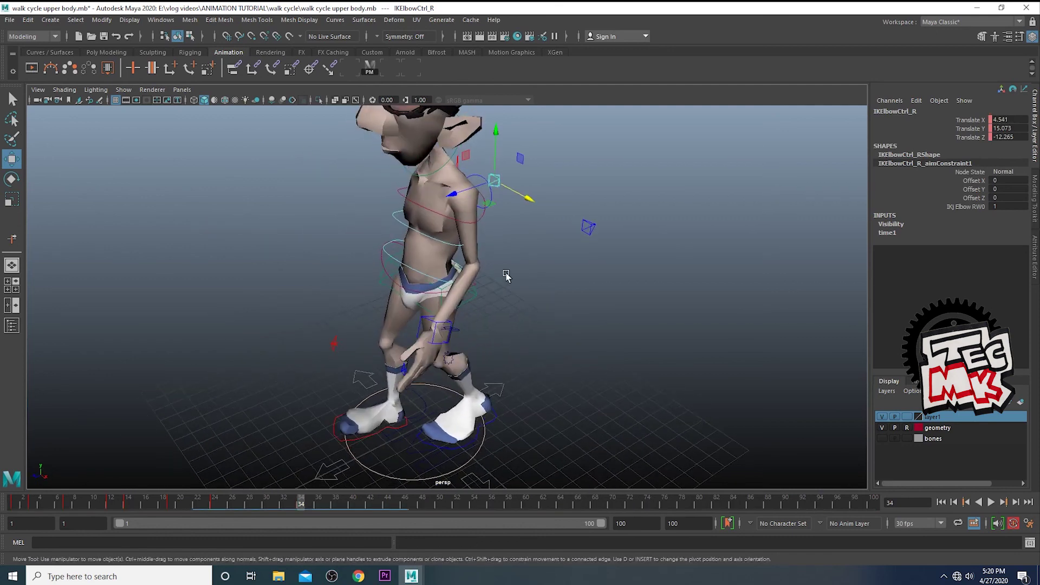
middle_click_drag(506, 276, 507, 304, "alt")
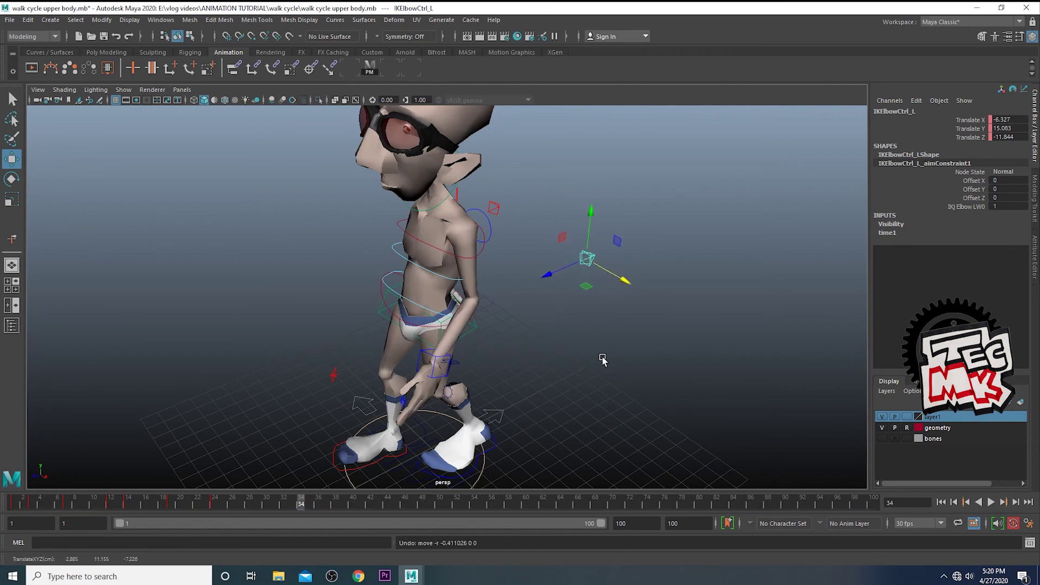
Try moving the knee controls cKneeR and cKneeL along X, undo the moves, and view the knees from the side
middle_click_drag(602, 359, 567, 326, "alt")
left_click(373, 284)
left_click_drag(368, 322, 349, 309, "alt")
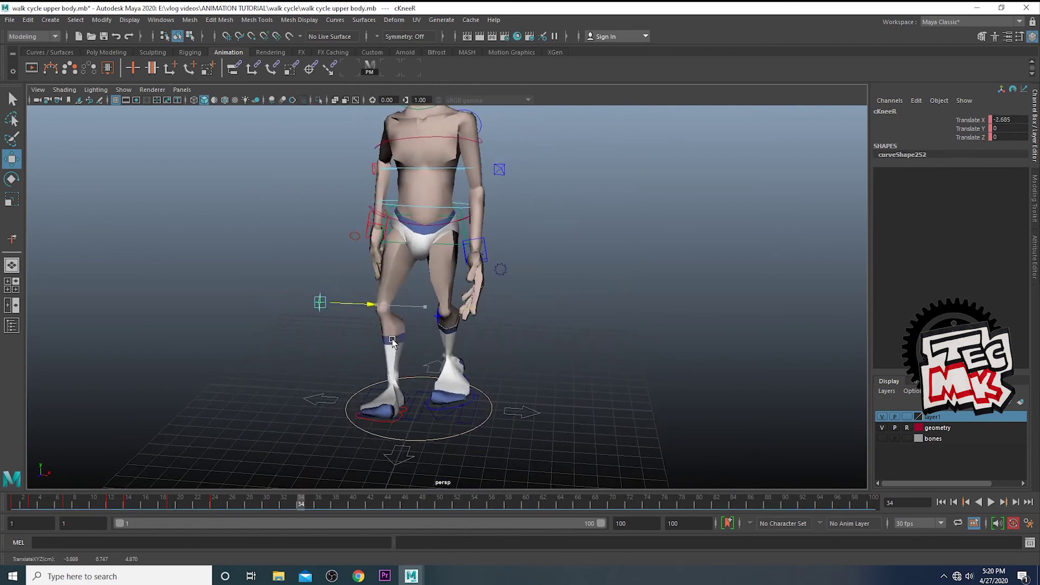
left_click(438, 319)
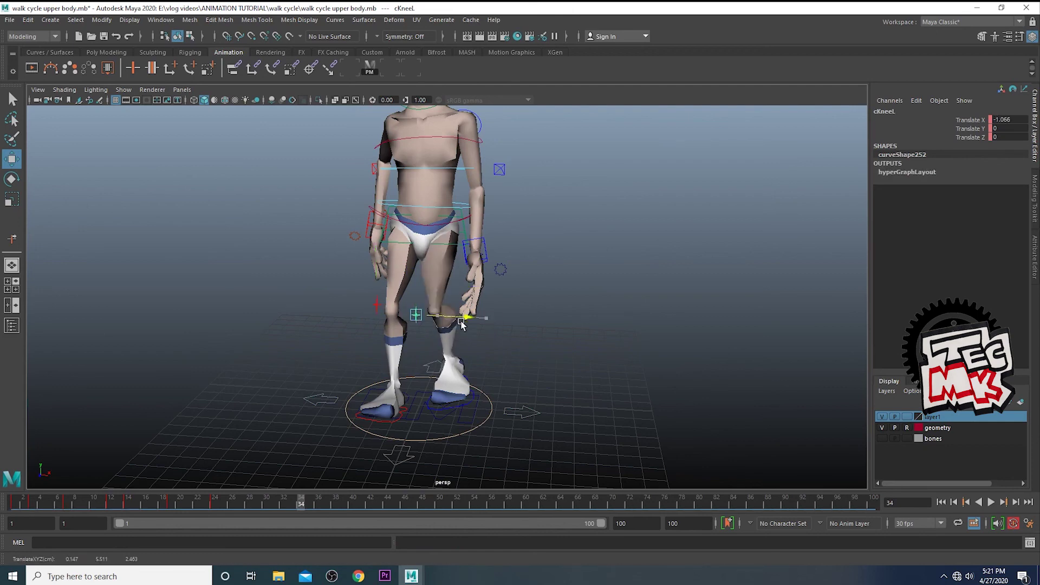
scroll(536, 371, "up", 3)
left_click_drag(536, 371, 459, 362, "alt")
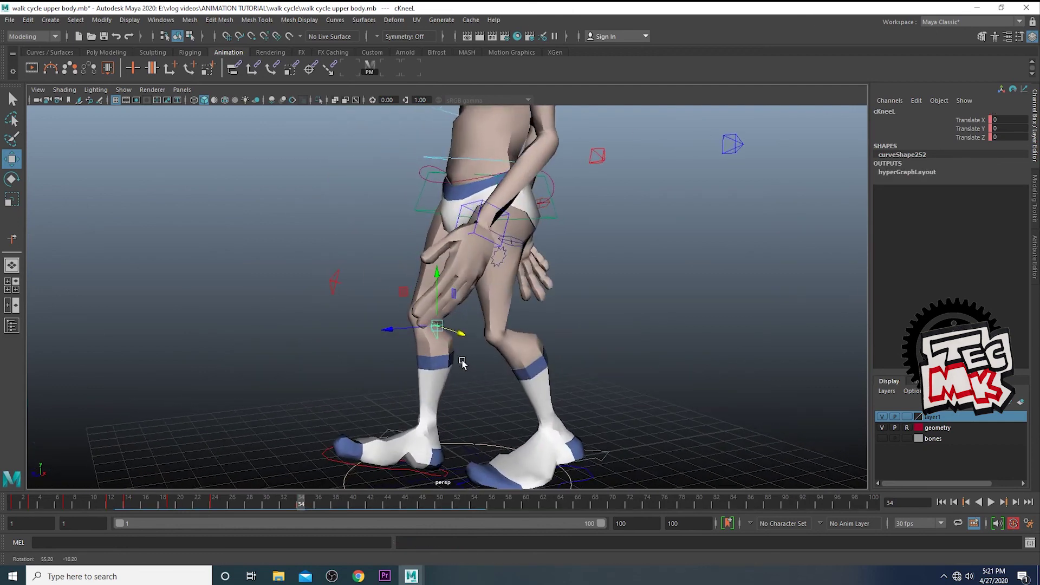
scroll(541, 342, "down", 2)
mouse_move(541, 341)
middle_mouse_down("alt")
mouse_move(545, 362)
mouse_move(532, 356)
middle_mouse_up("alt")
scroll(546, 360, "down", 2)
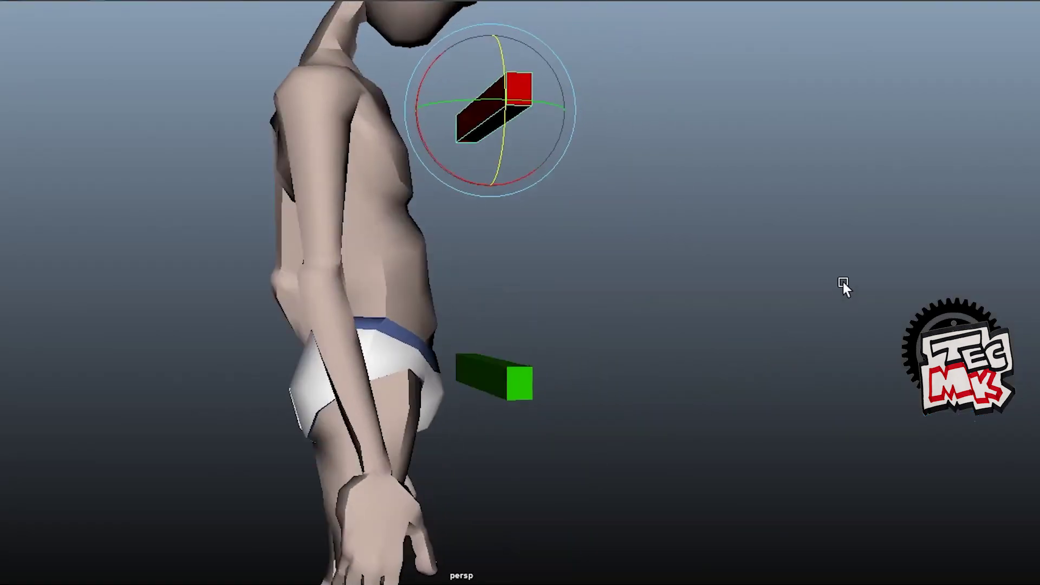
Examine the red shoulder bar and the green hip bar in front of the character from several angles
left_click_drag(840, 286, 683, 303, "alt")
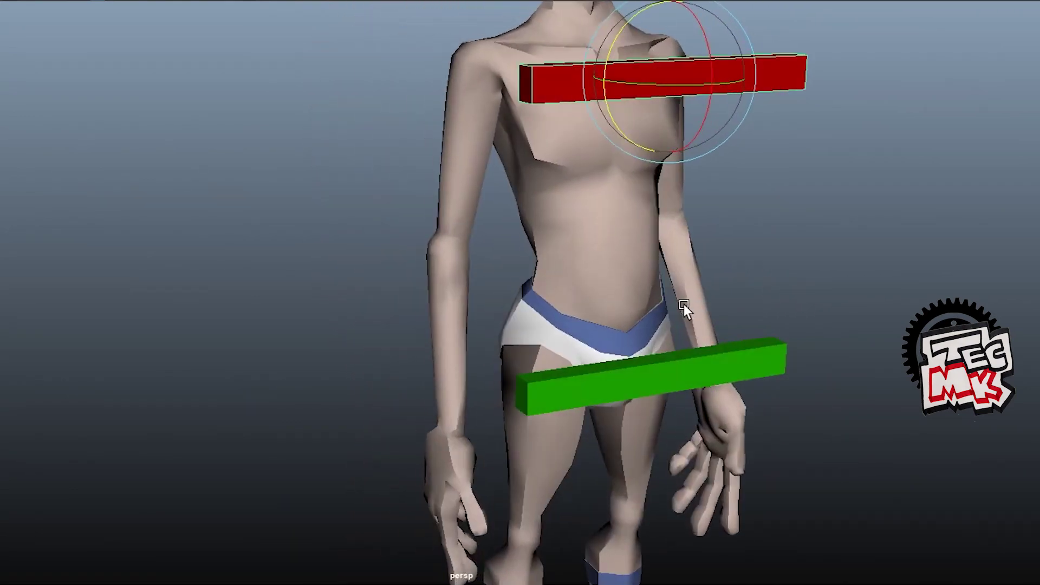
left_click(834, 238)
left_click_drag(834, 238, 685, 222, "alt")
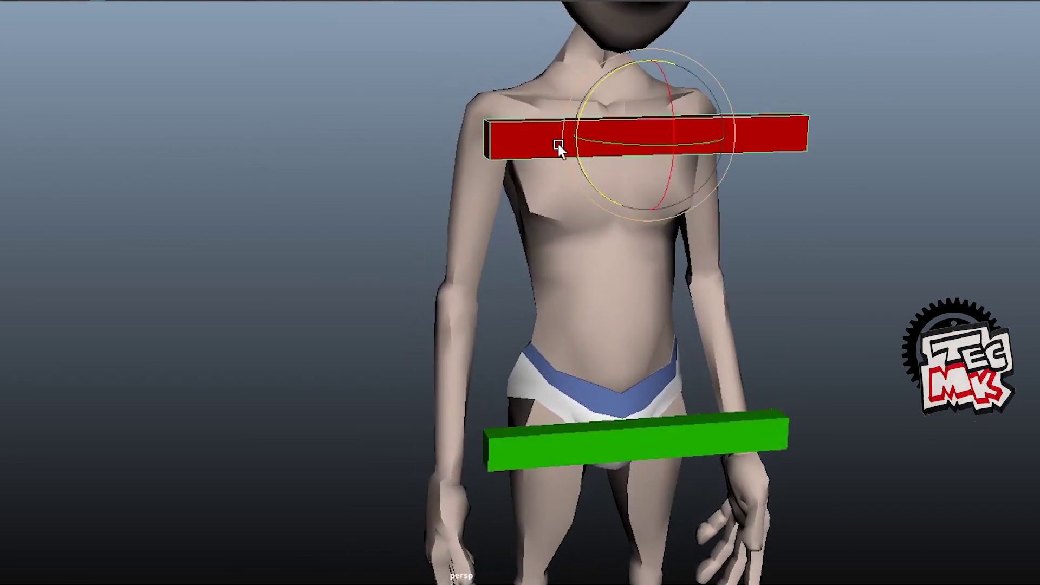
left_click(744, 433)
left_click_drag(746, 435, 716, 387, "alt")
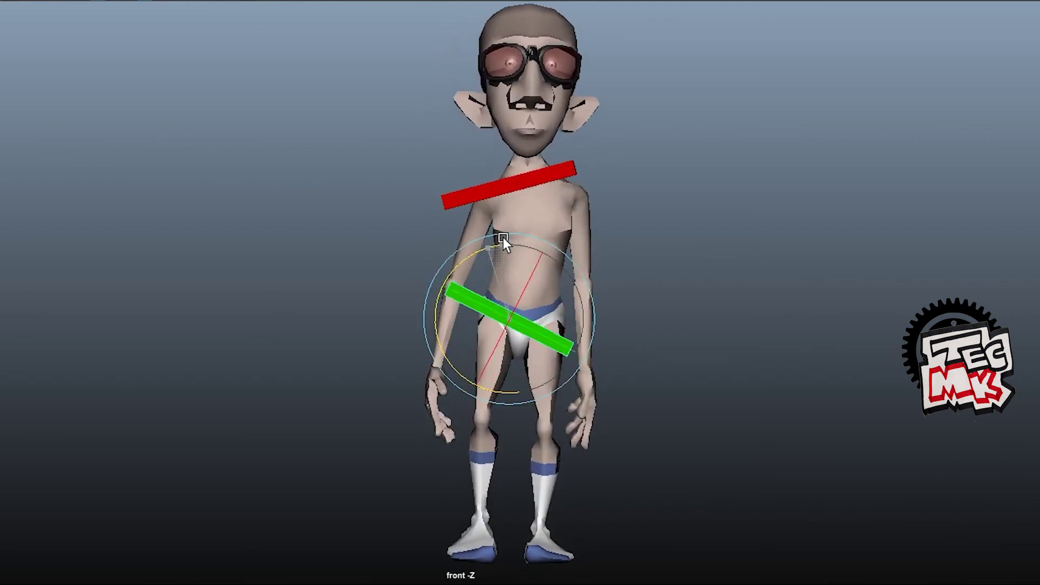
Compare the tilt of the red shoulder bar and green hip bar at successive keys in the front view
left_click(537, 176)
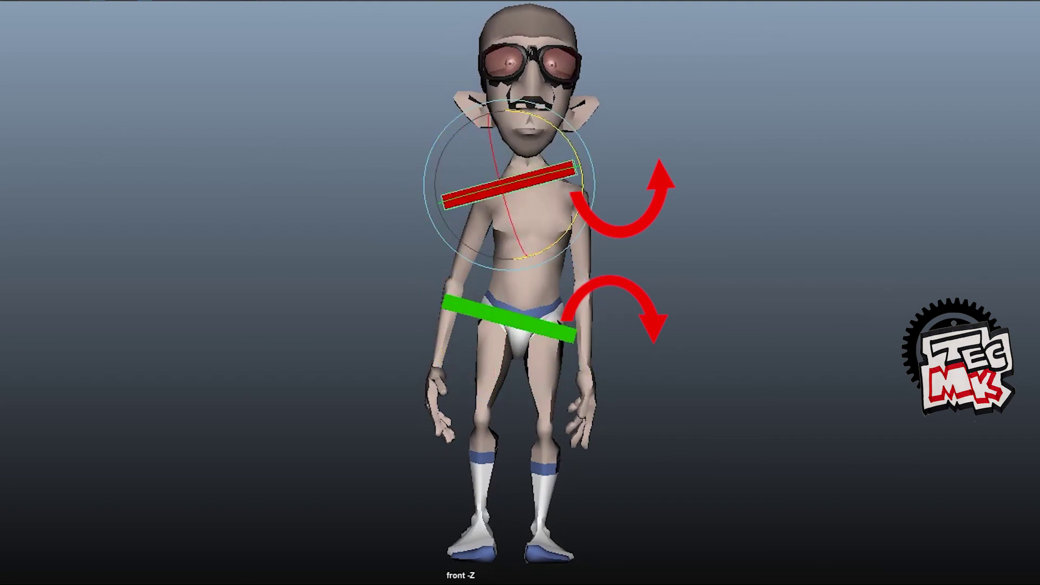
key("period")
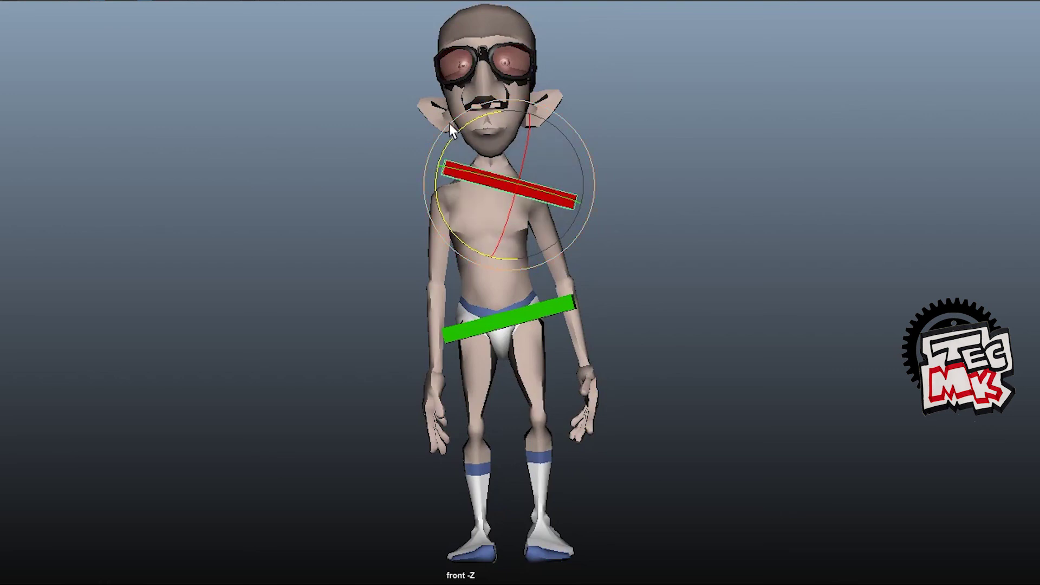
left_click_drag(457, 131, 476, 121)
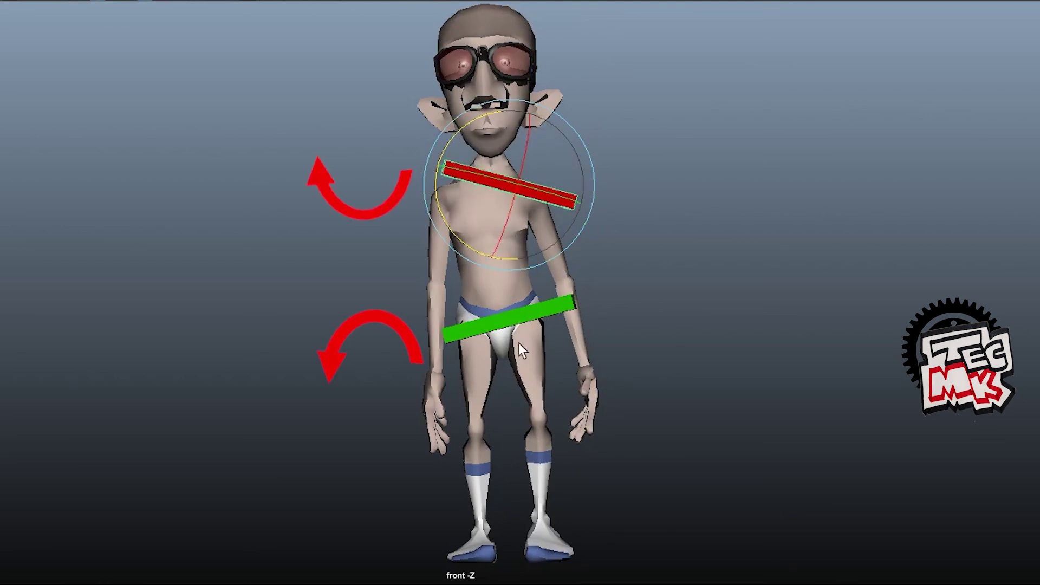
mouse_move(553, 259)
left_mouse_down()
mouse_move(529, 251)
mouse_move(546, 258)
left_mouse_up()
key("ctrl+z")
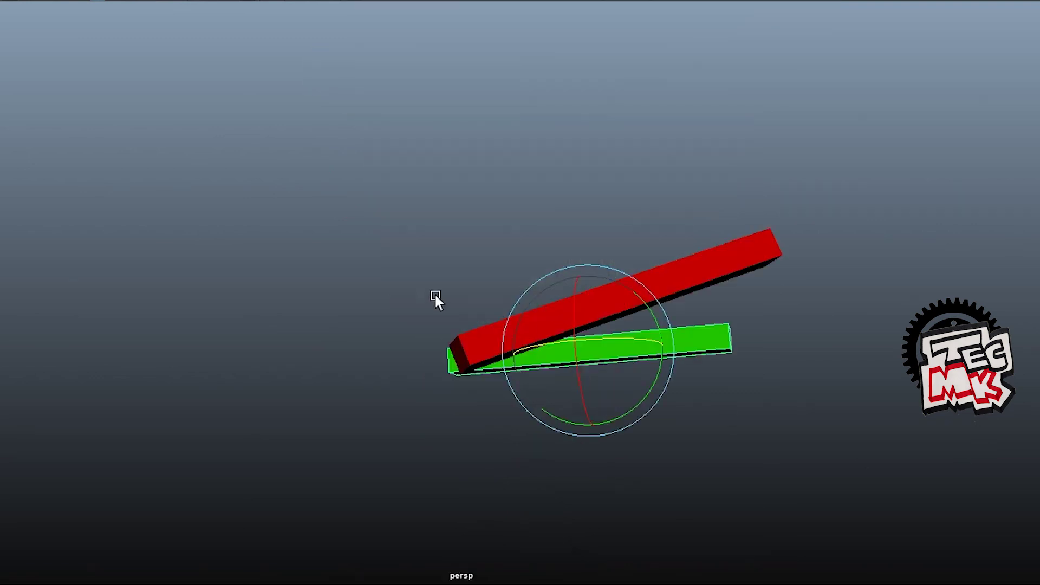
Scrub the two bars' animation from frame 1 to frame 11 to examine their twist in the perspective view
key("space")
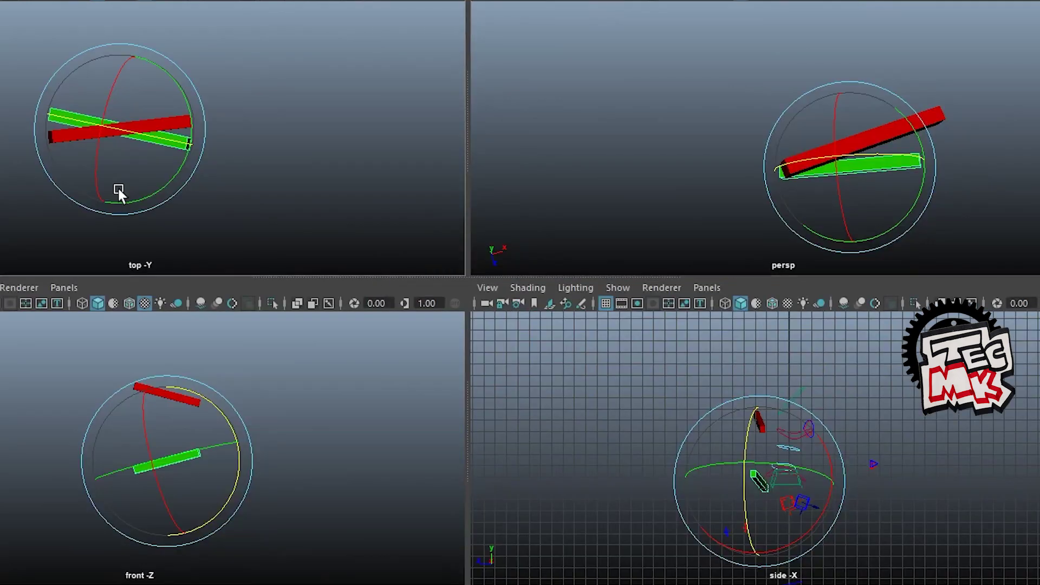
key("space")
middle_click_drag(458, 377, 542, 411, "alt")
left_click_drag(293, 540, 86, 513)
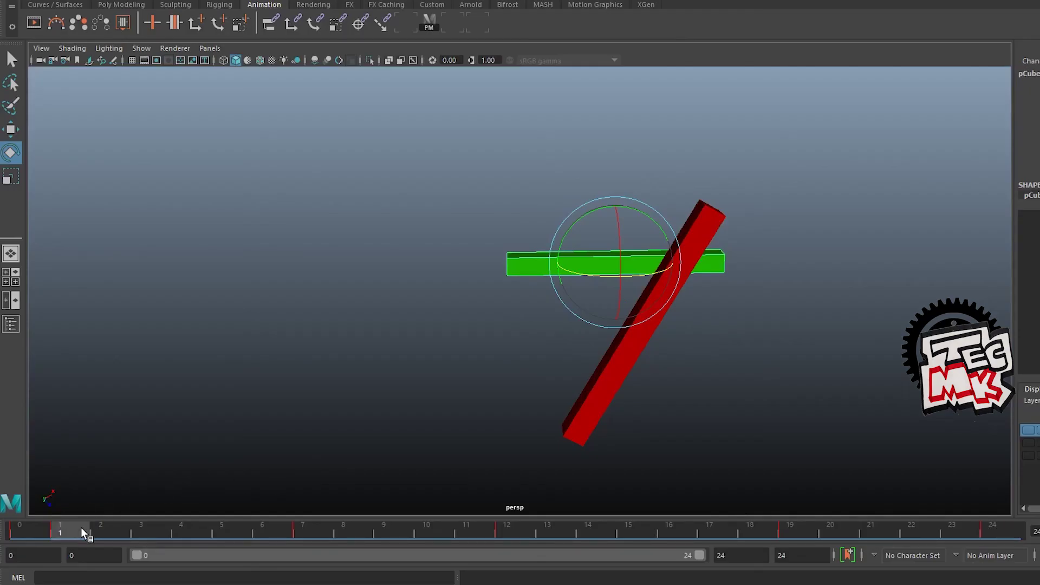
left_click_drag(84, 533, 466, 533)
left_click_drag(556, 469, 550, 388, "alt")
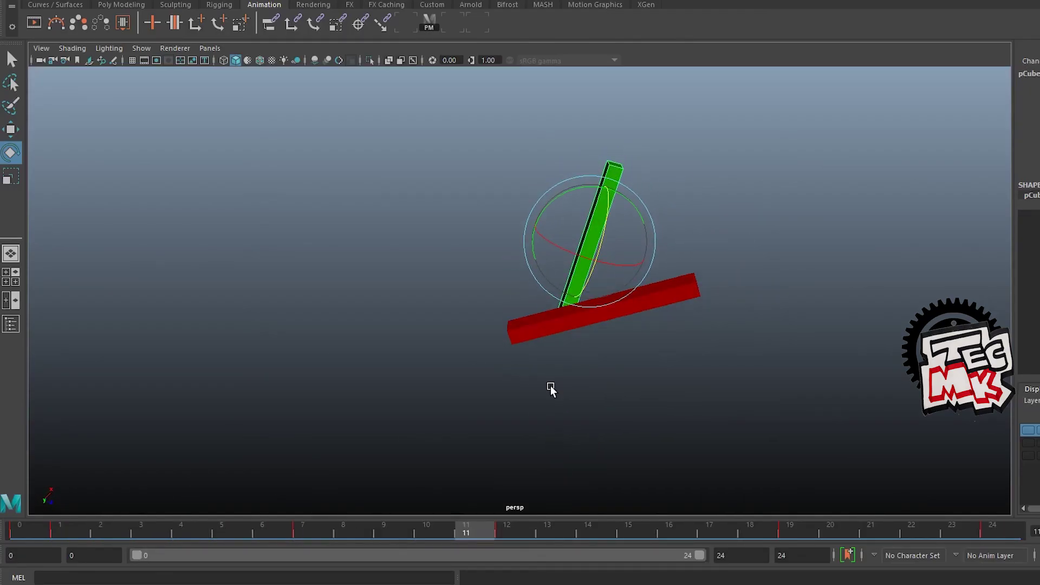
Scrub the bars' twist to frame 24 in the top view, and toggle the geometry layer's visibility
key("space")
key("space")
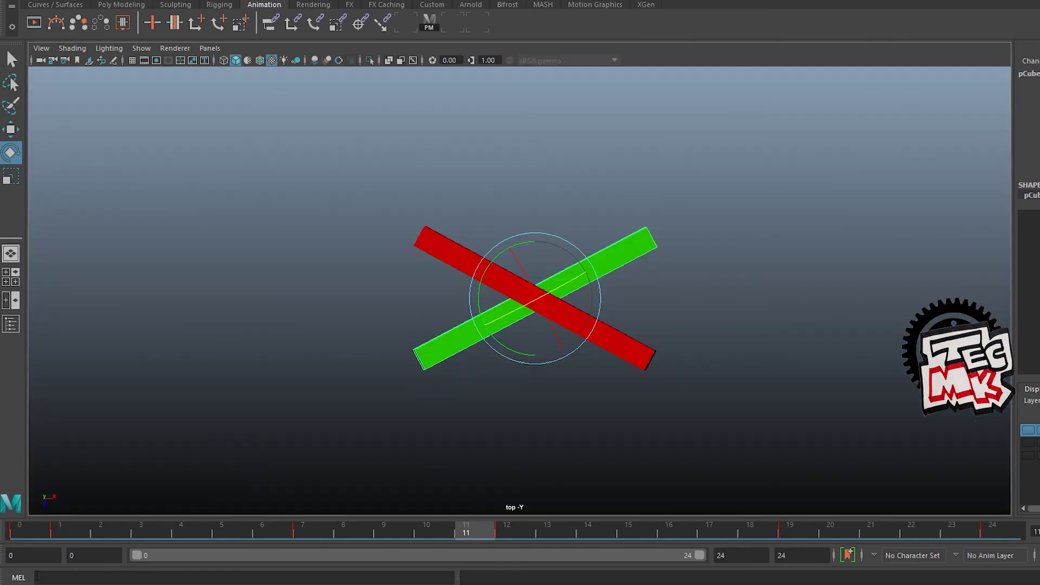
left_click_drag(547, 529, 710, 532)
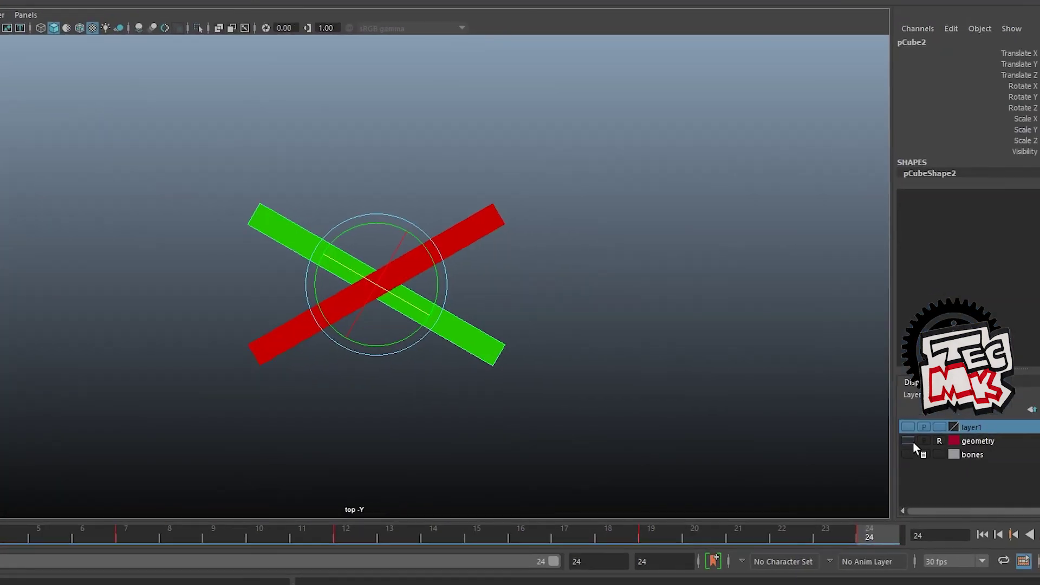
left_click(1028, 443)
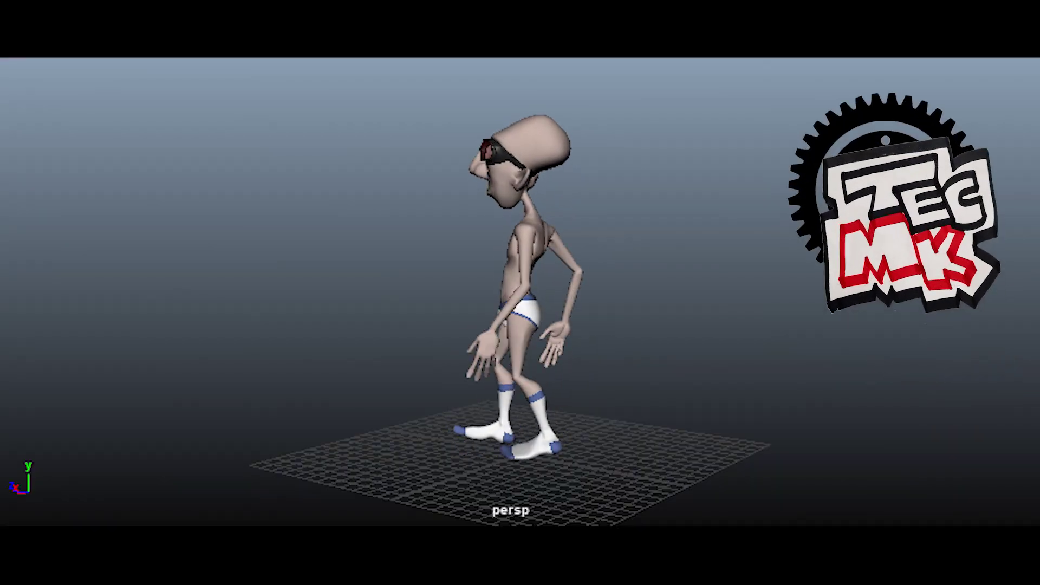